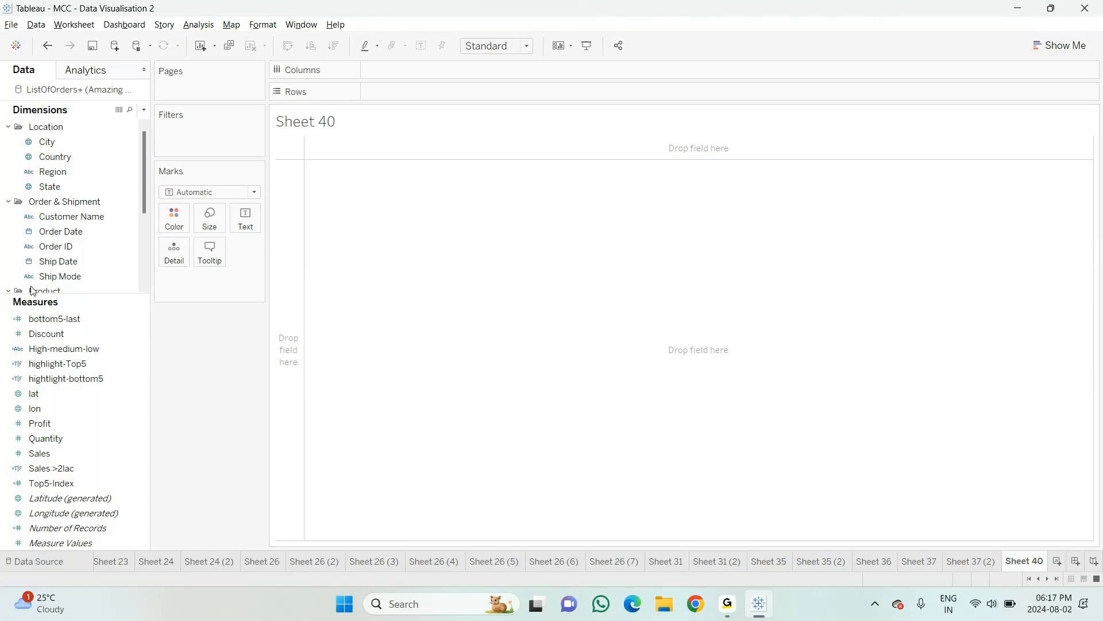
Step: Build a crosstab with Sub-Category on rows, Ship Mode on columns and Profit as the cell values
scroll(75, 246, "down", 3)
left_click_drag(66, 216, 435, 94)
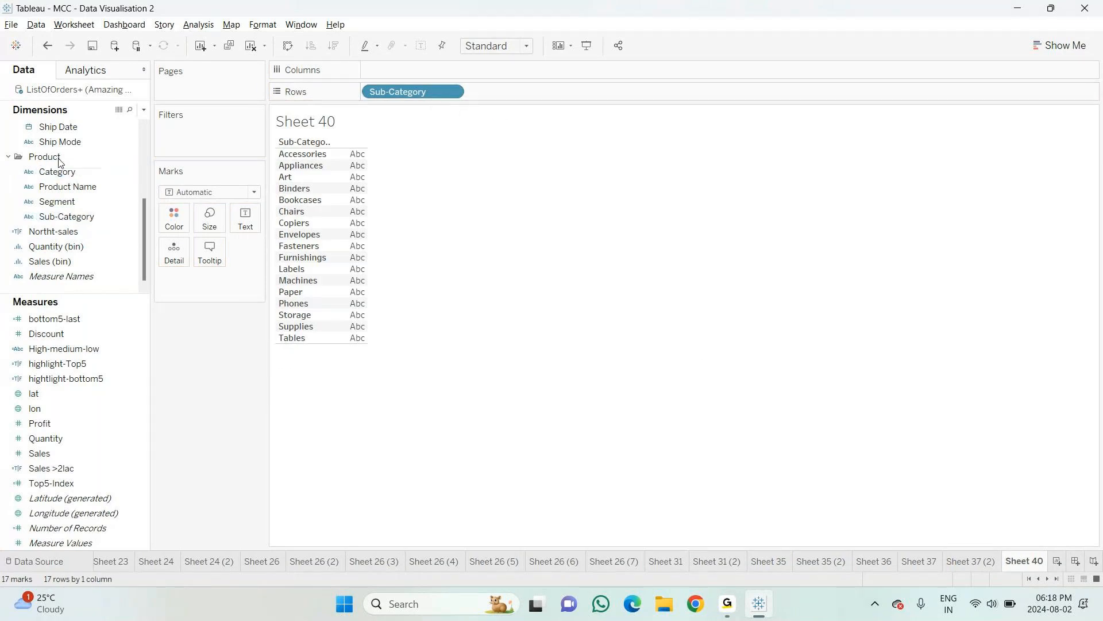
scroll(62, 185, "up", 1)
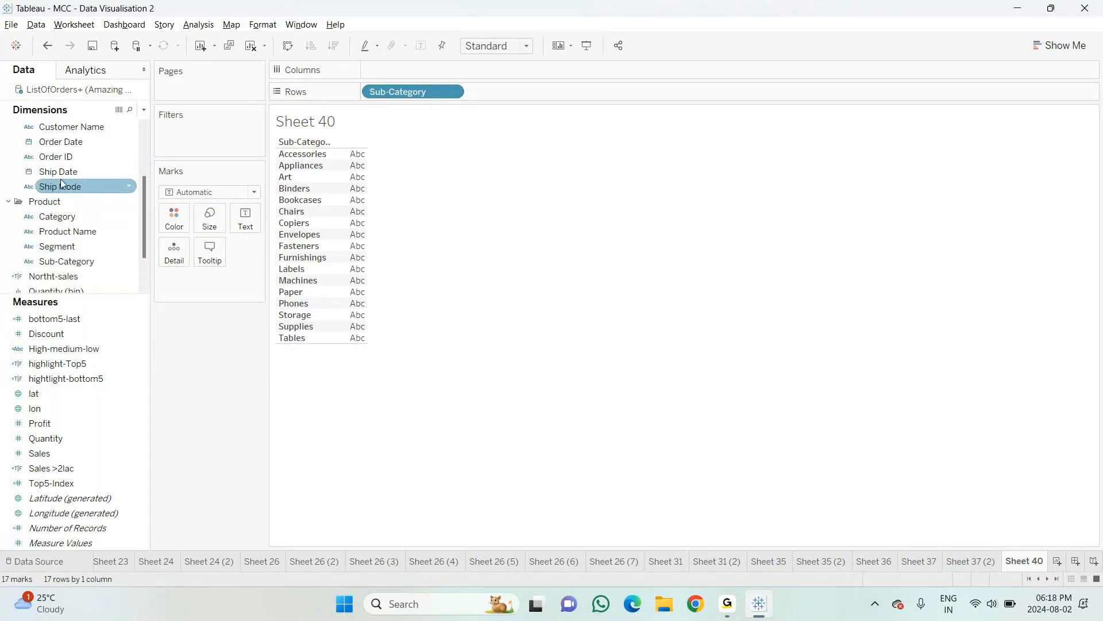
scroll(82, 238, "down", 1)
scroll(81, 233, "up", 1)
left_click_drag(60, 187, 429, 71)
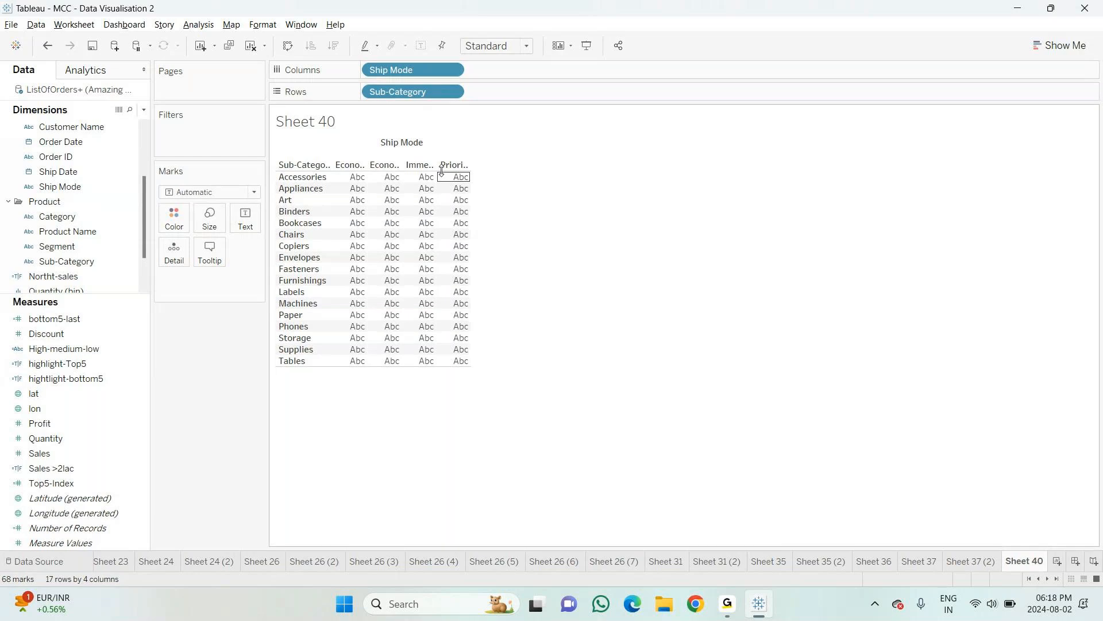
left_click_drag(49, 431, 384, 266)
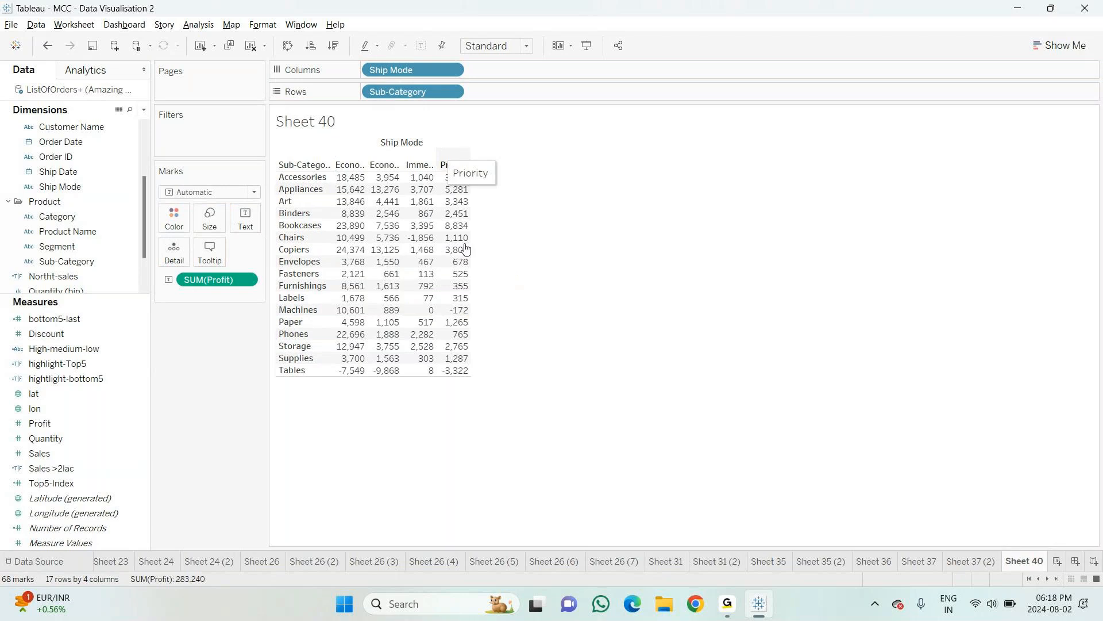
mouse_move(359, 207)
mouse_move(376, 329)
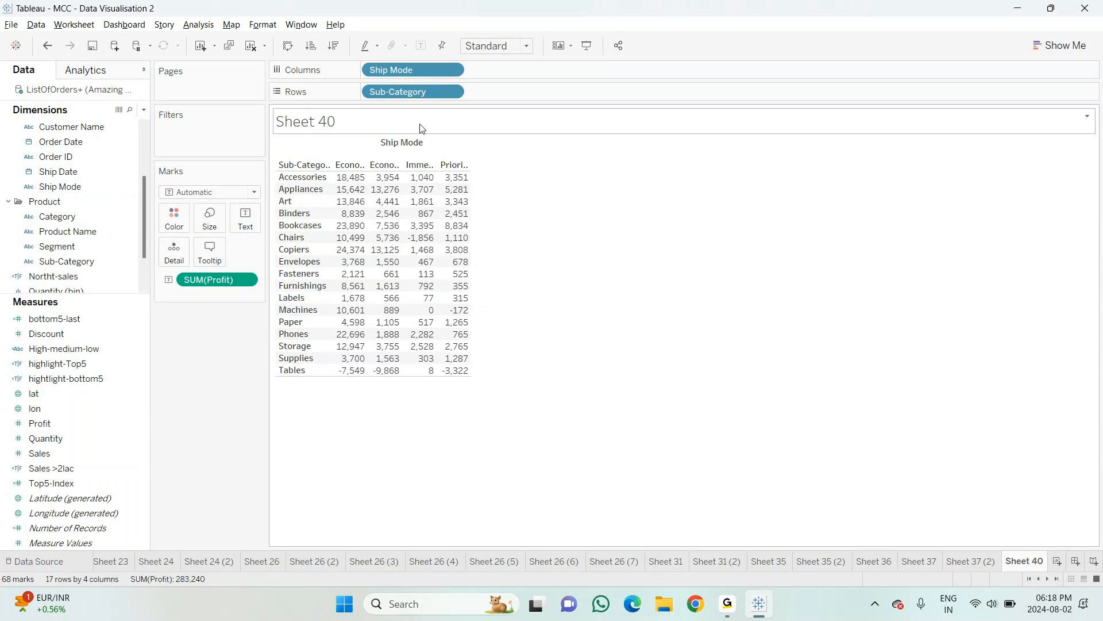
Step: Replace Ship Mode on the columns with Segment, and try Category in its place
left_click_drag(402, 74, 195, 374)
left_click_drag(57, 246, 392, 67)
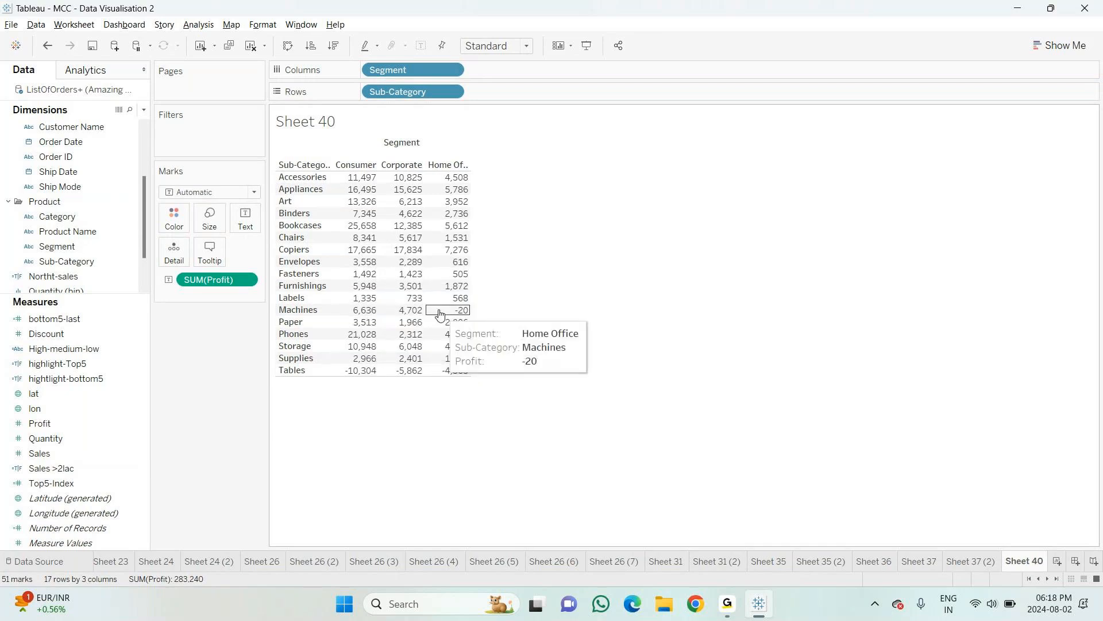
left_click_drag(405, 72, 222, 394)
left_click_drag(57, 217, 395, 75)
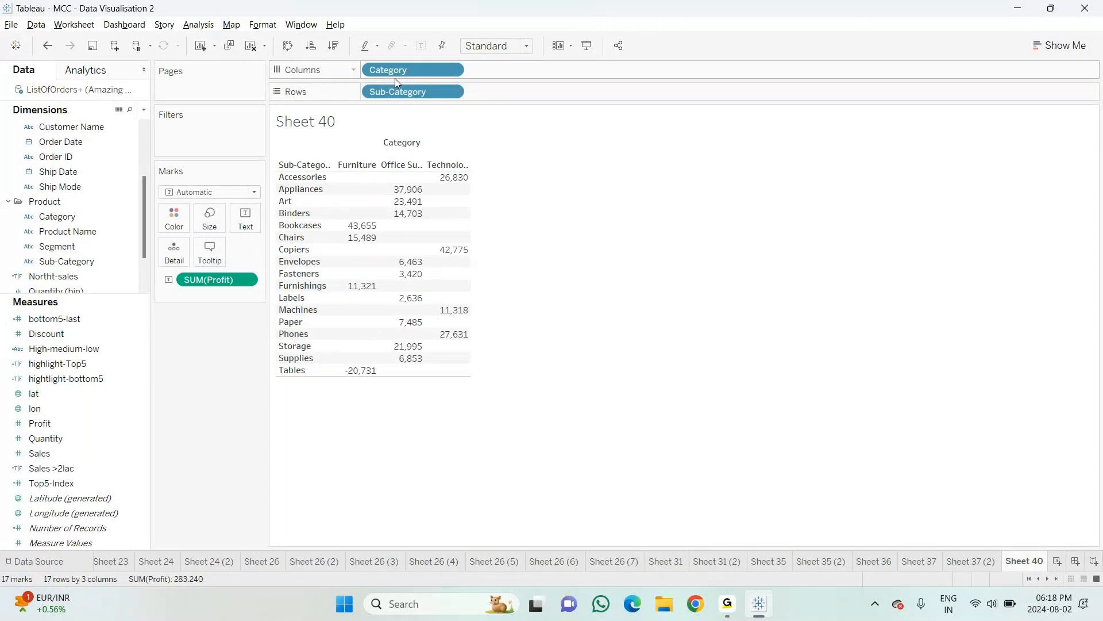
Step: Replace Category on the columns with Region
left_click_drag(395, 78, 171, 418)
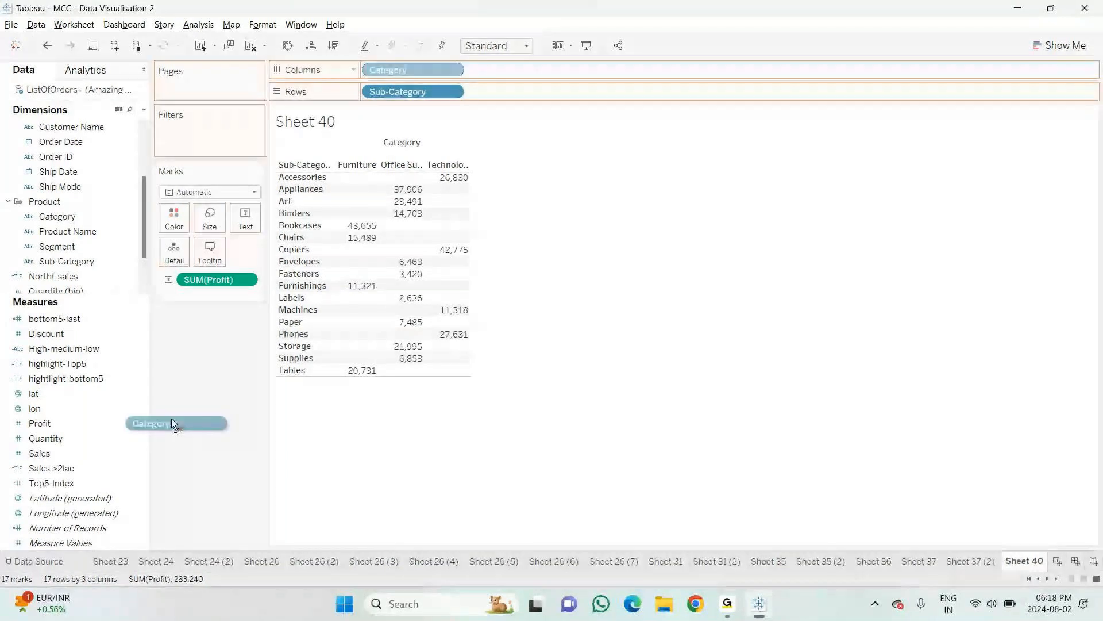
left_click_drag(171, 418, 171, 418)
scroll(52, 171, "up", 3)
left_click_drag(51, 171, 395, 77)
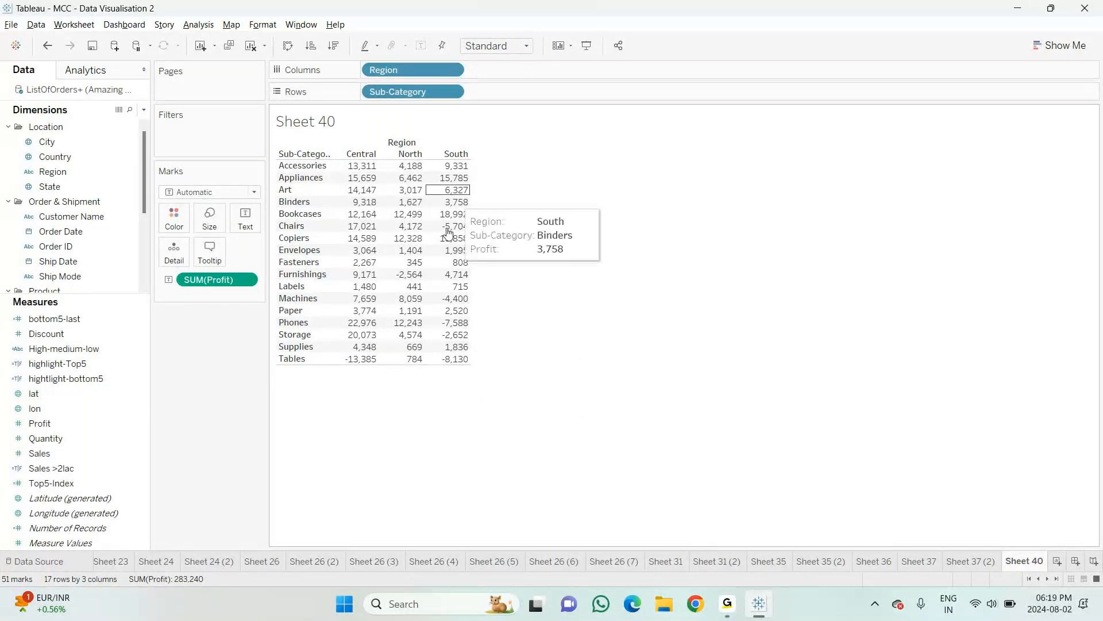
Step: Inspect the loss cells for Tables in Central, Furnishings in North, and Storage and Phones in South
left_click(355, 363)
left_click(409, 276)
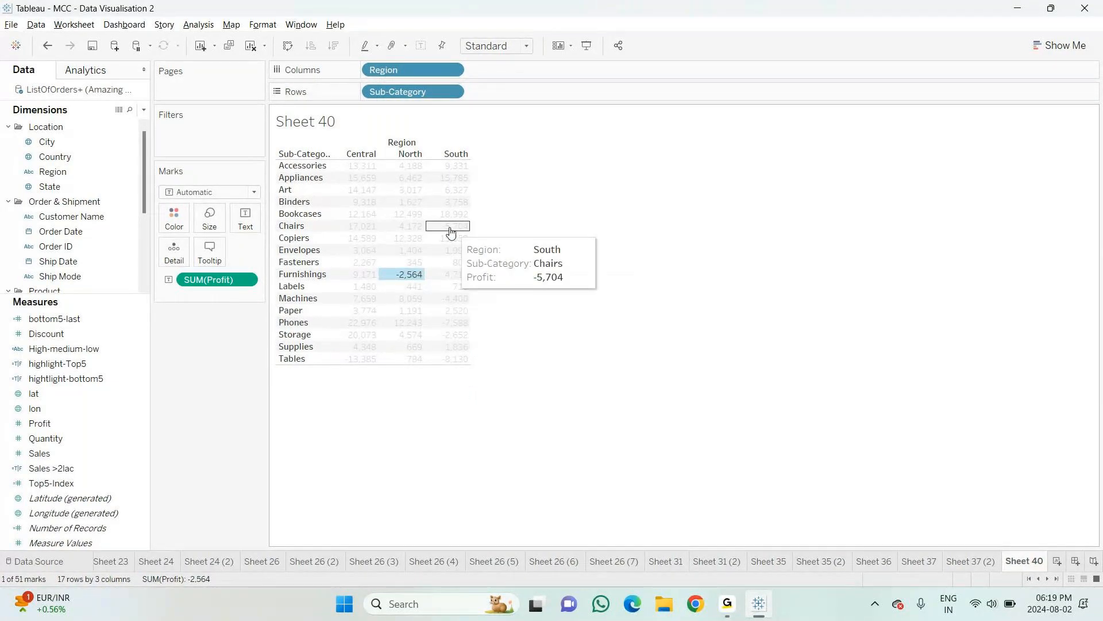
left_click(454, 334)
left_click(461, 322)
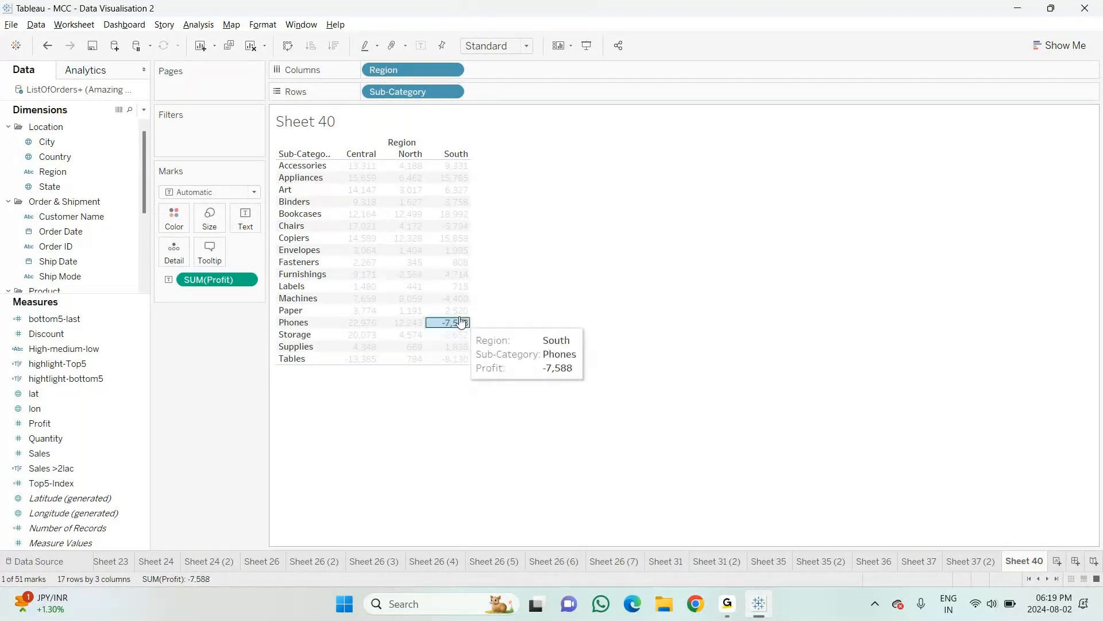
left_click(586, 341)
left_click(727, 394)
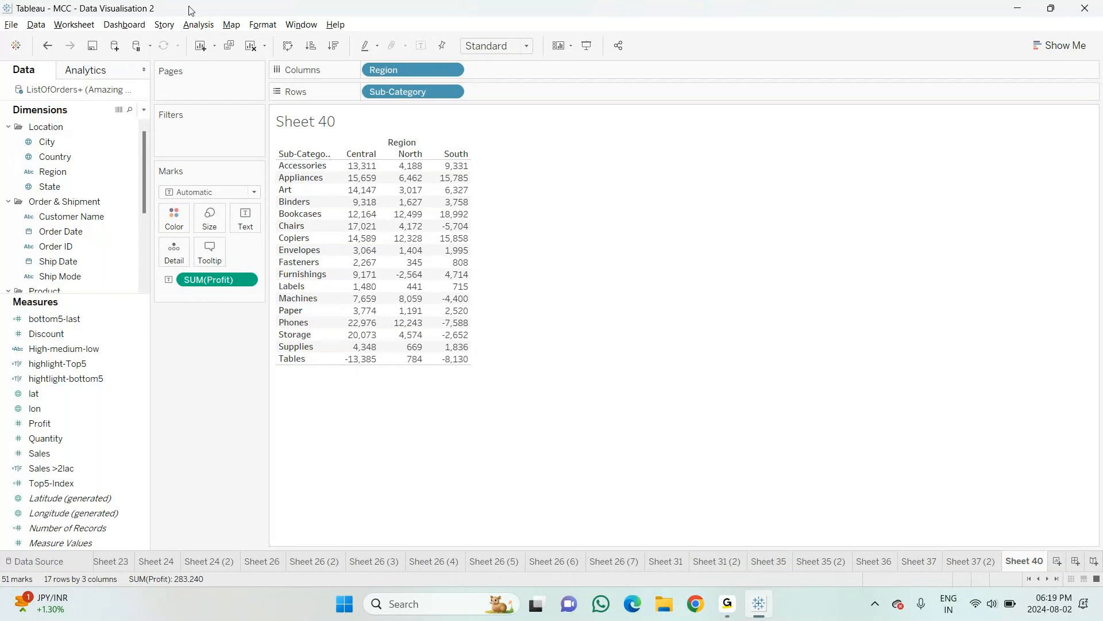
Step: Create a calculated field named "Negative Value (Loss)"
left_click(143, 111)
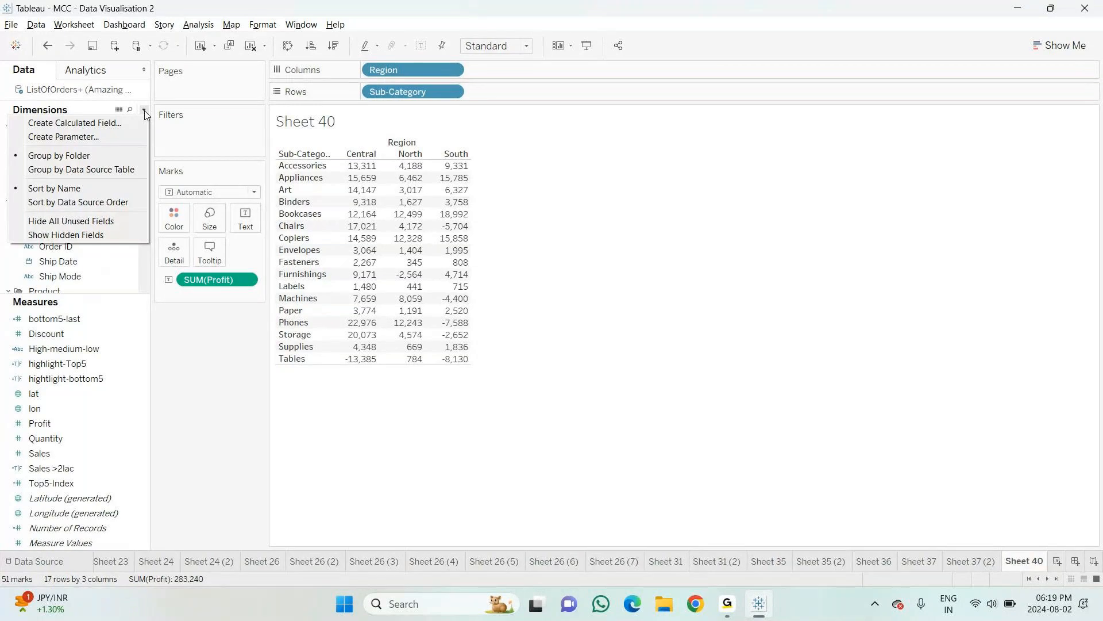
left_click(74, 122)
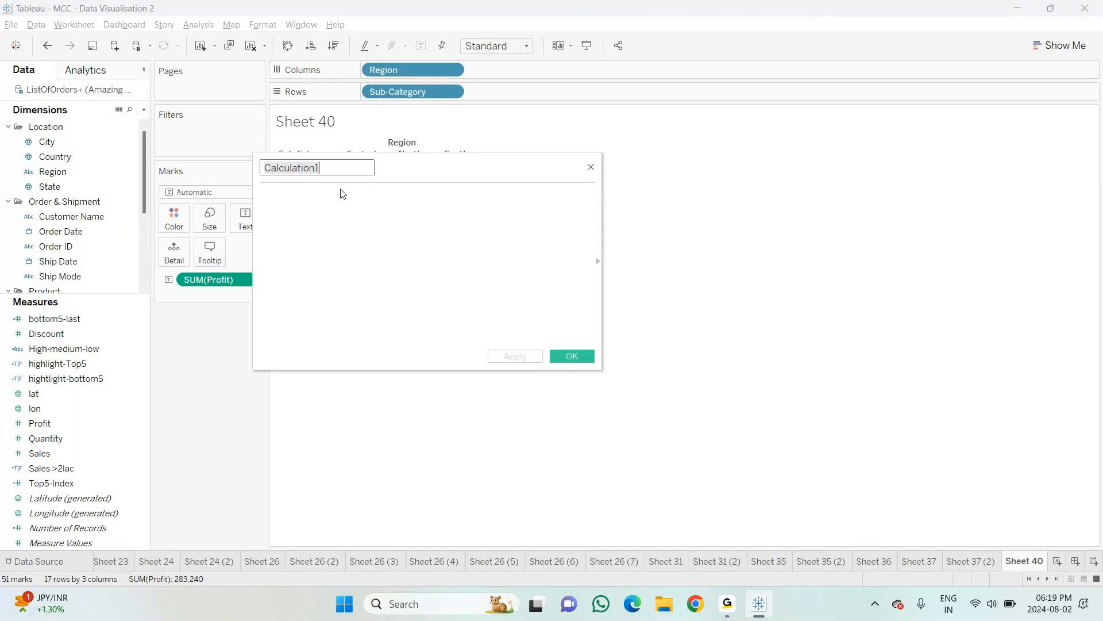
key("BackSpace")
type("Ne")
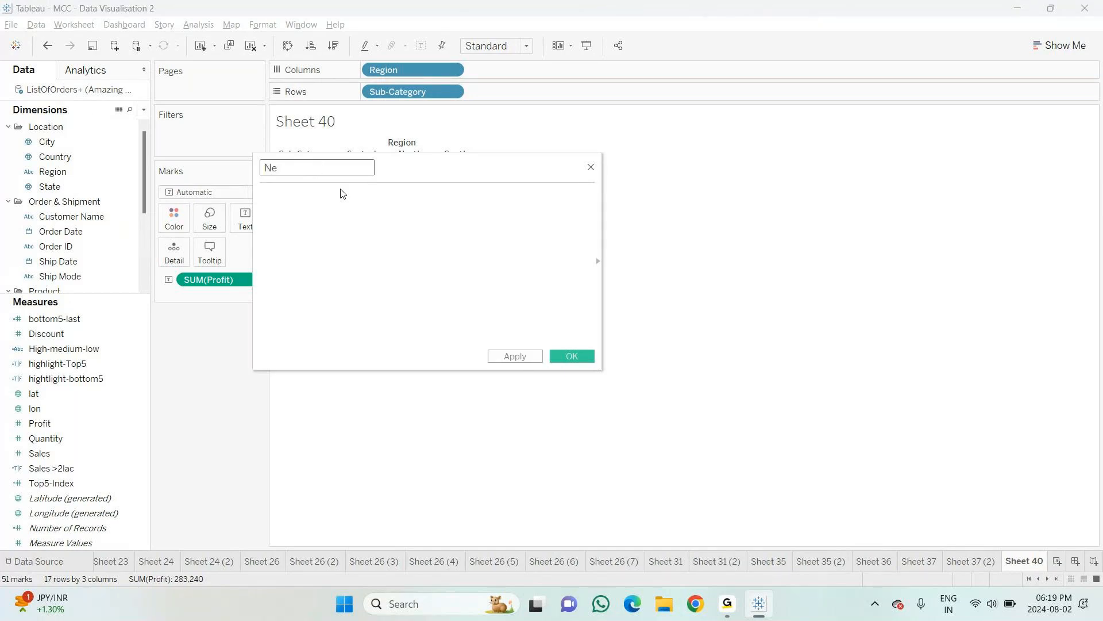
type("gative Va")
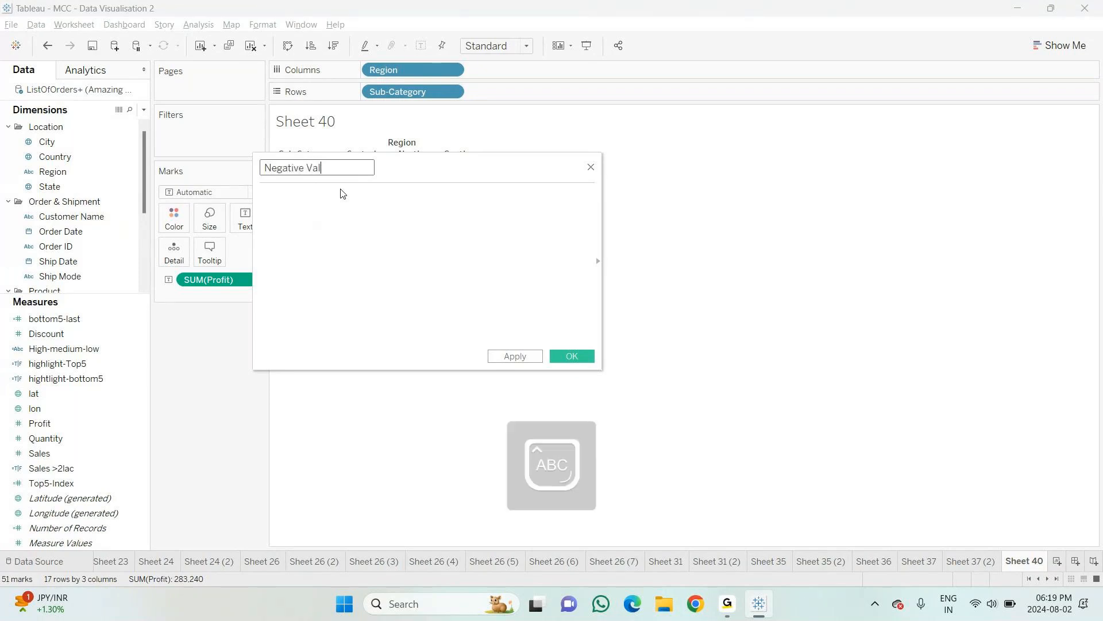
type("LUE")
key("BackSpace")
key("BackSpace")
key("BackSpace")
key("Caps_Lock")
type("le")
key("BackSpace")
type("ue")
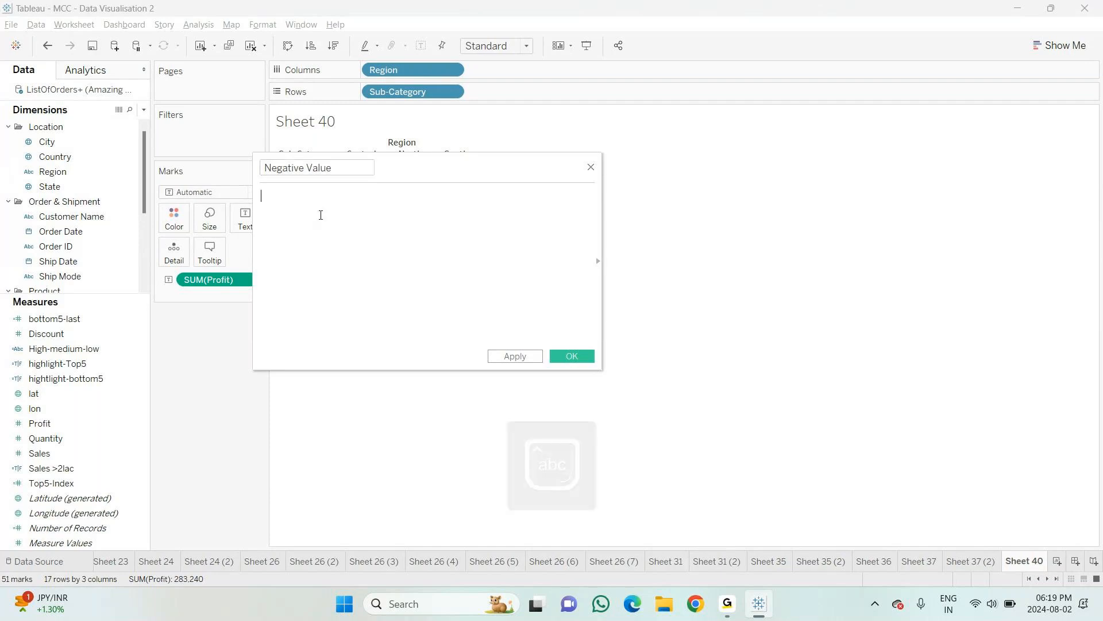
key("BackSpace")
key("BackSpace")
key("BackSpace")
key("BackSpace")
key("BackSpace")
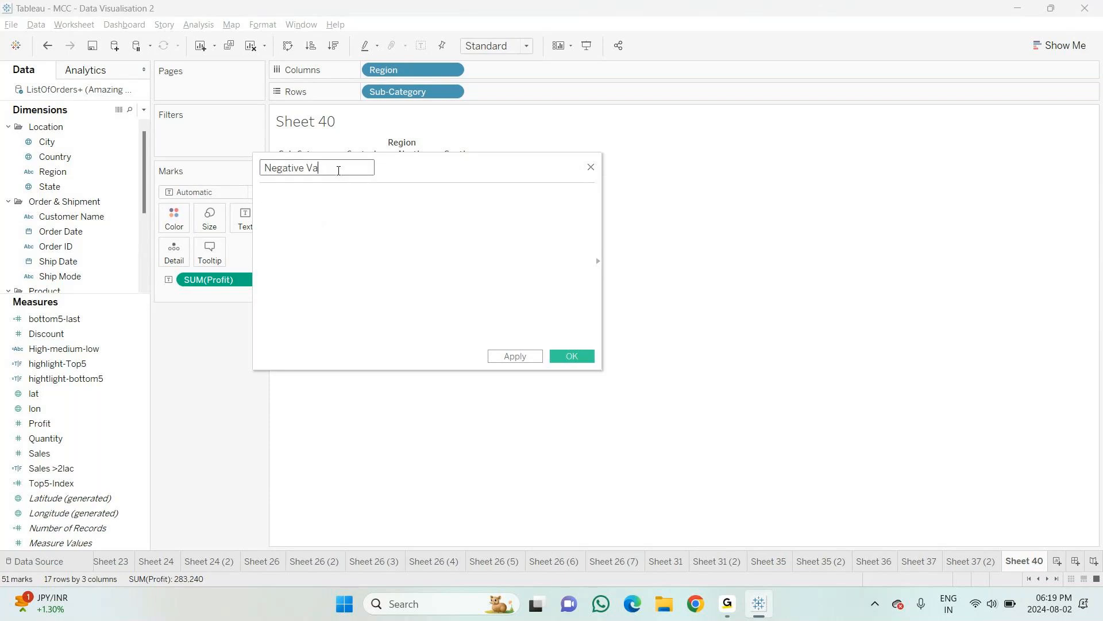
key("BackSpace")
type("Value (Loss)")
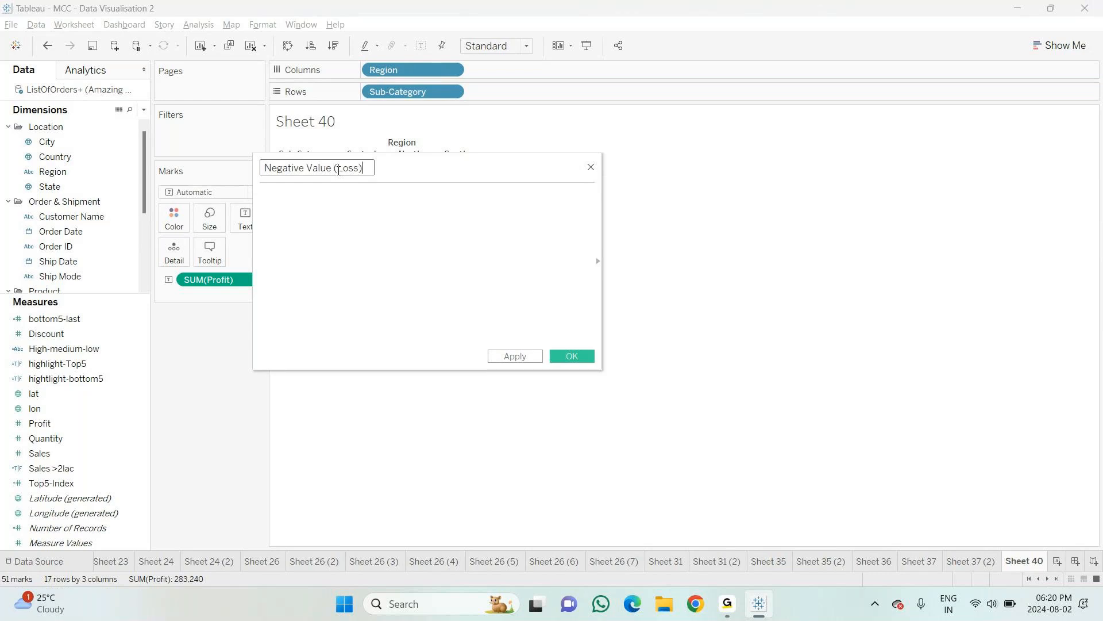
Step: Define the calculated field as SUM([Profit])<0 and save it
left_click(333, 196)
type("sum")
key("Return")
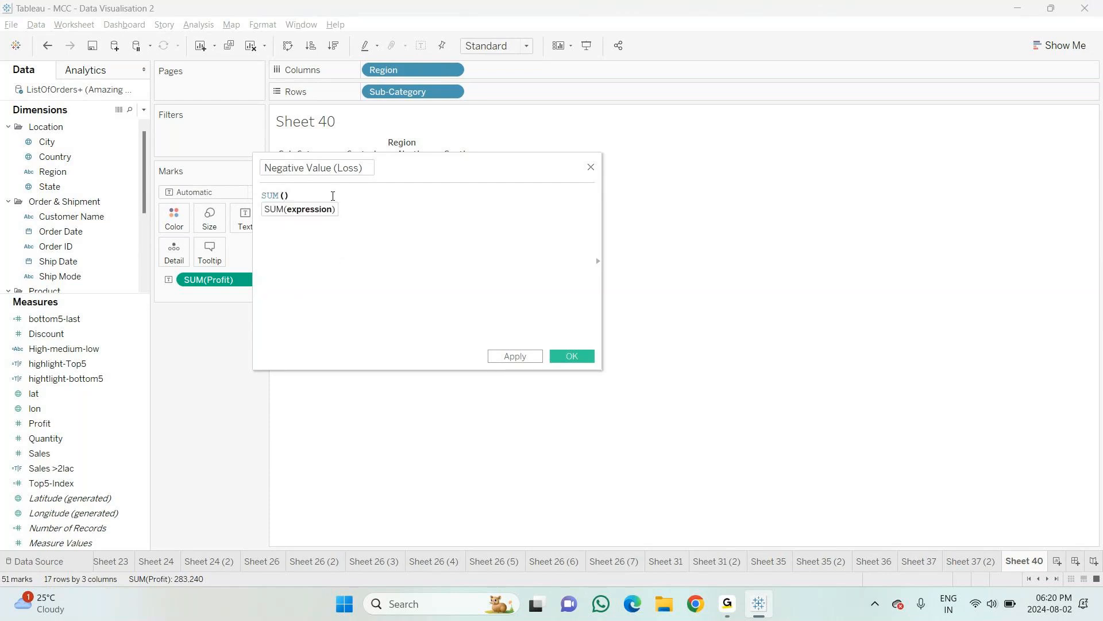
type("pro")
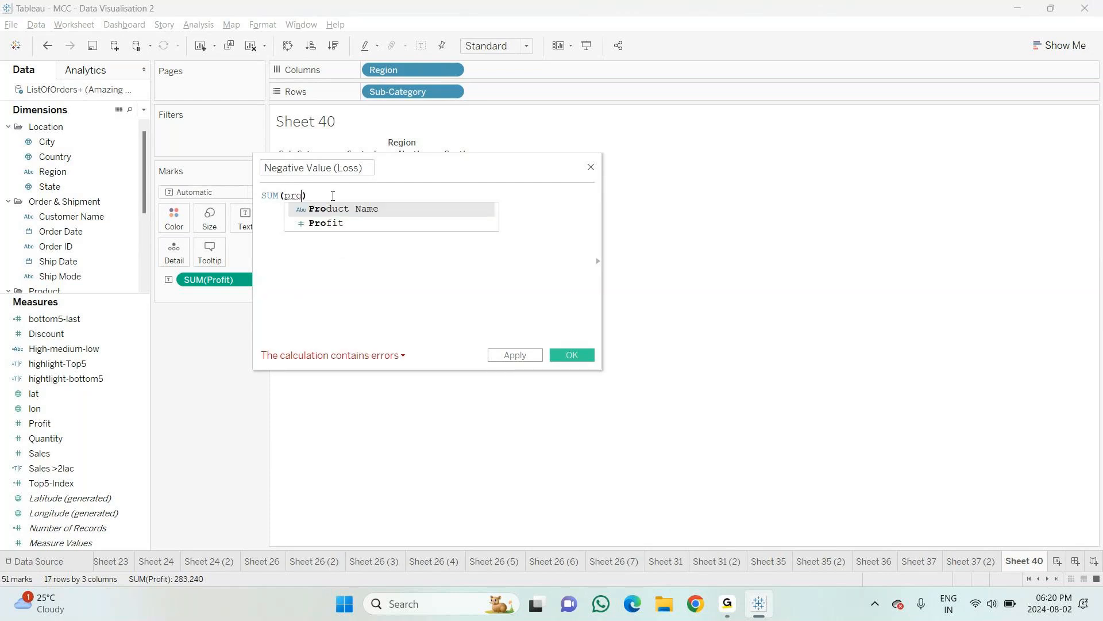
key("Down")
key("Return")
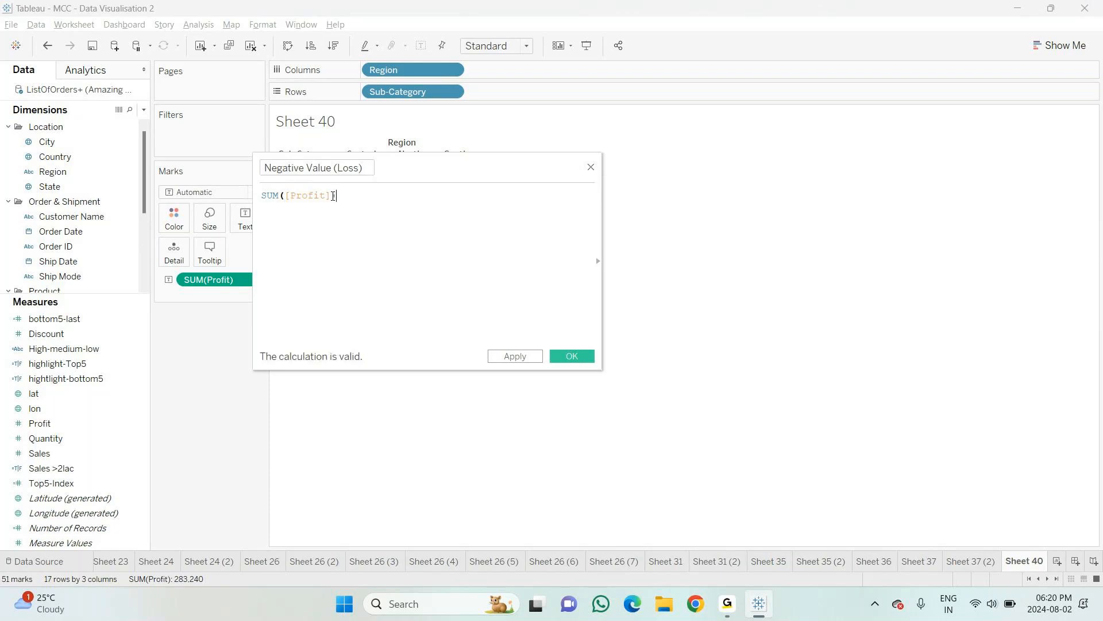
type("<0")
left_click(572, 356)
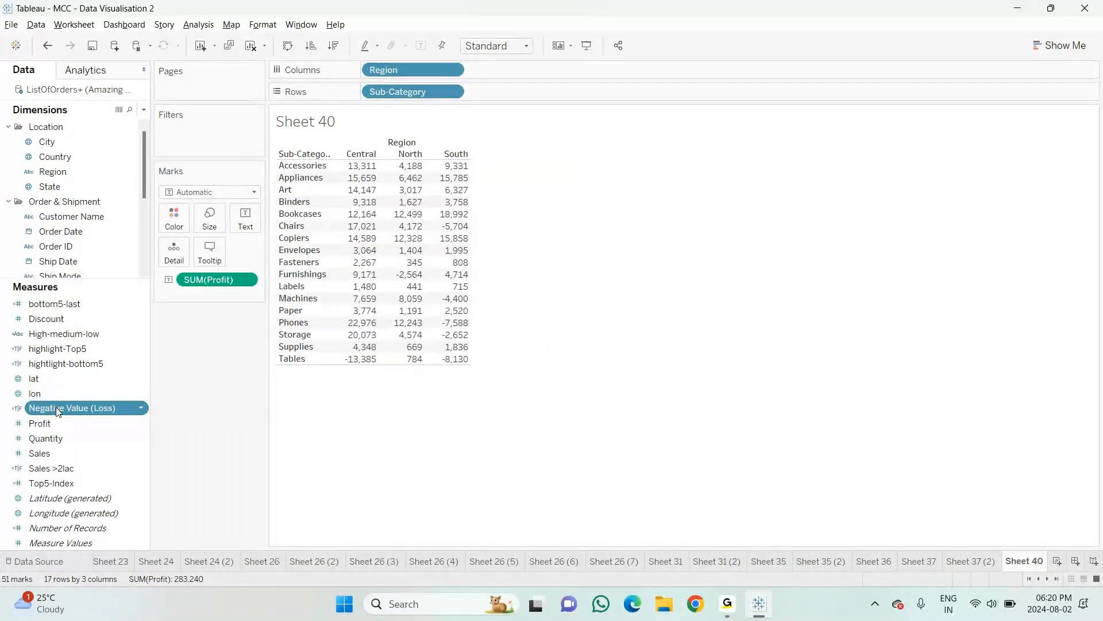
Step: Color the profit values by the Negative Value (Loss) field and highlight the True cells
left_click_drag(58, 410, 175, 221)
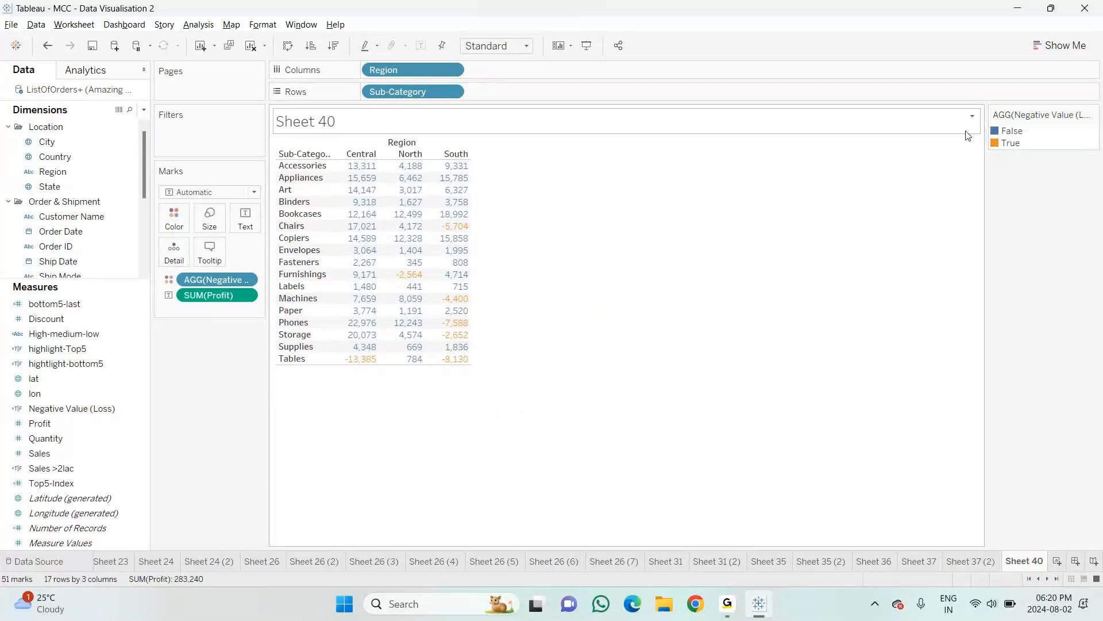
left_click(1012, 143)
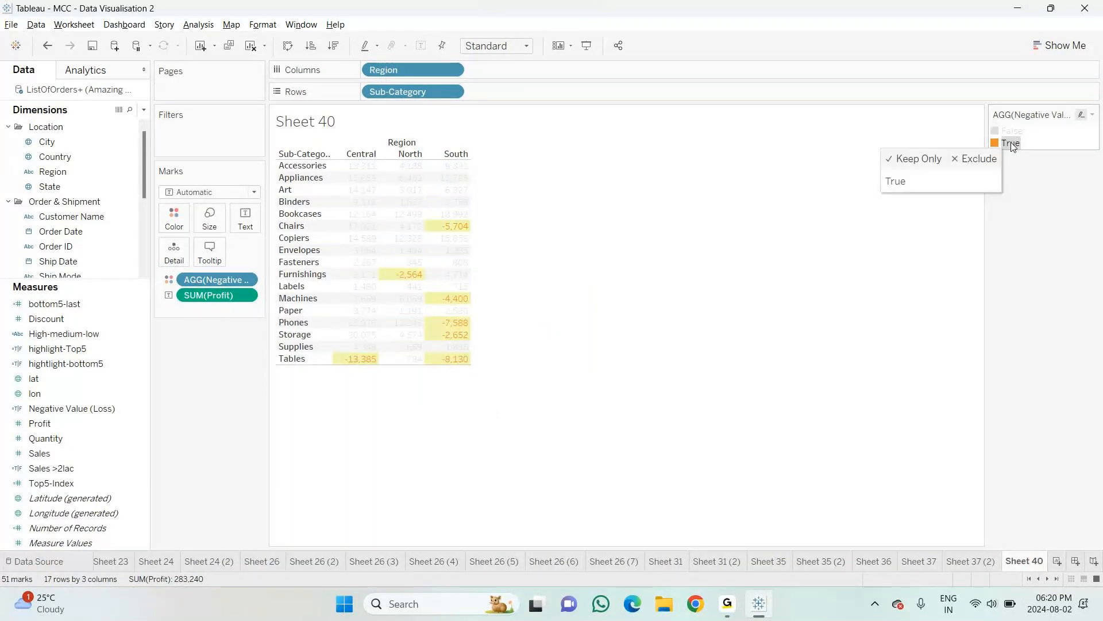
left_click(1080, 115)
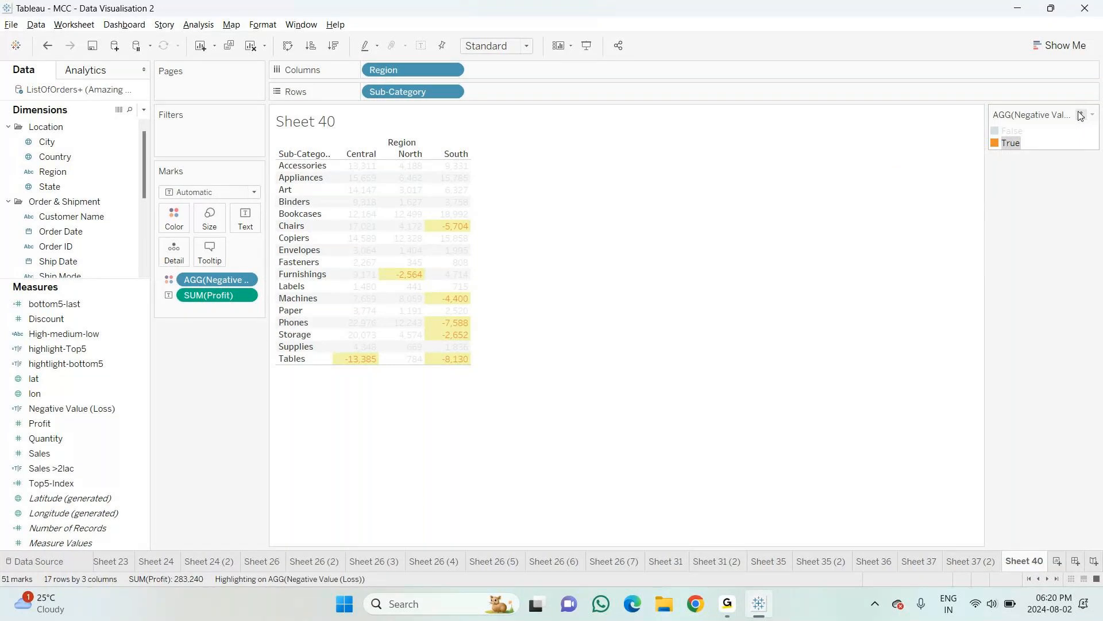
Step: Set the Negative Value (Loss) colors to green for False and red for True, and clear the highlight selection
left_click(1092, 115)
left_click(971, 132)
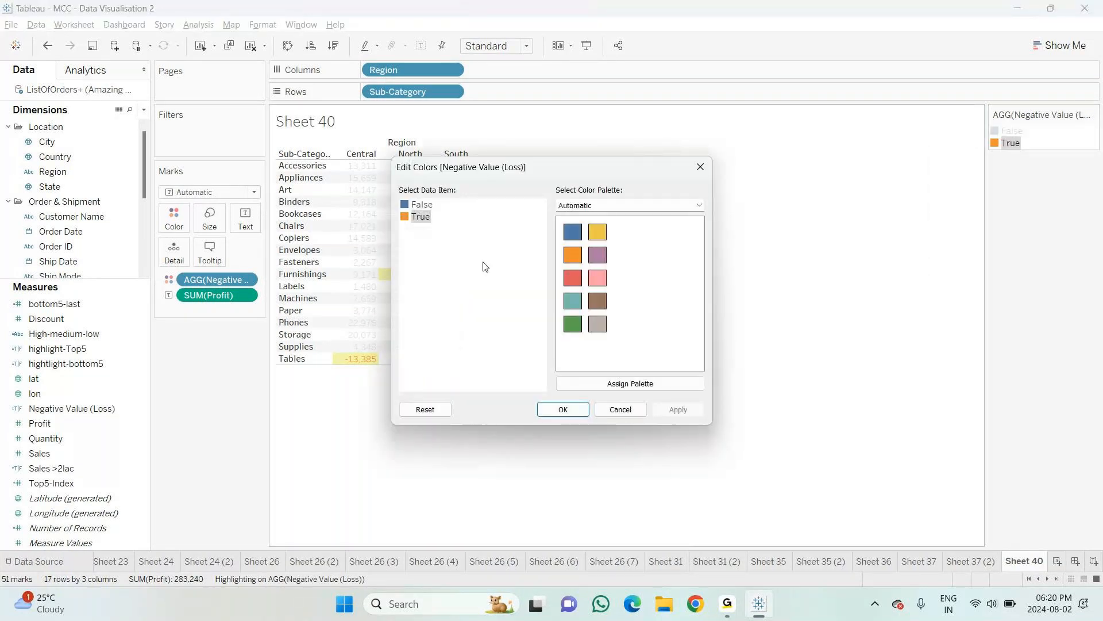
left_click(425, 202)
left_click(573, 324)
left_click(572, 279)
left_click(573, 324)
left_click(421, 216)
left_click(578, 285)
left_click_drag(602, 172, 870, 172)
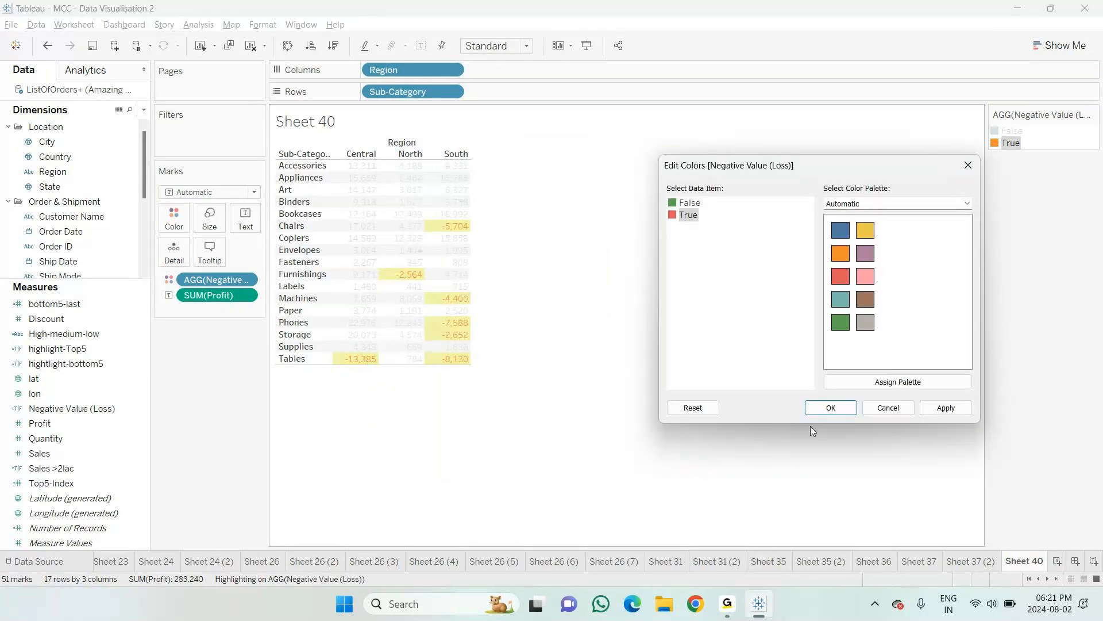
left_click(823, 409)
left_click(628, 485)
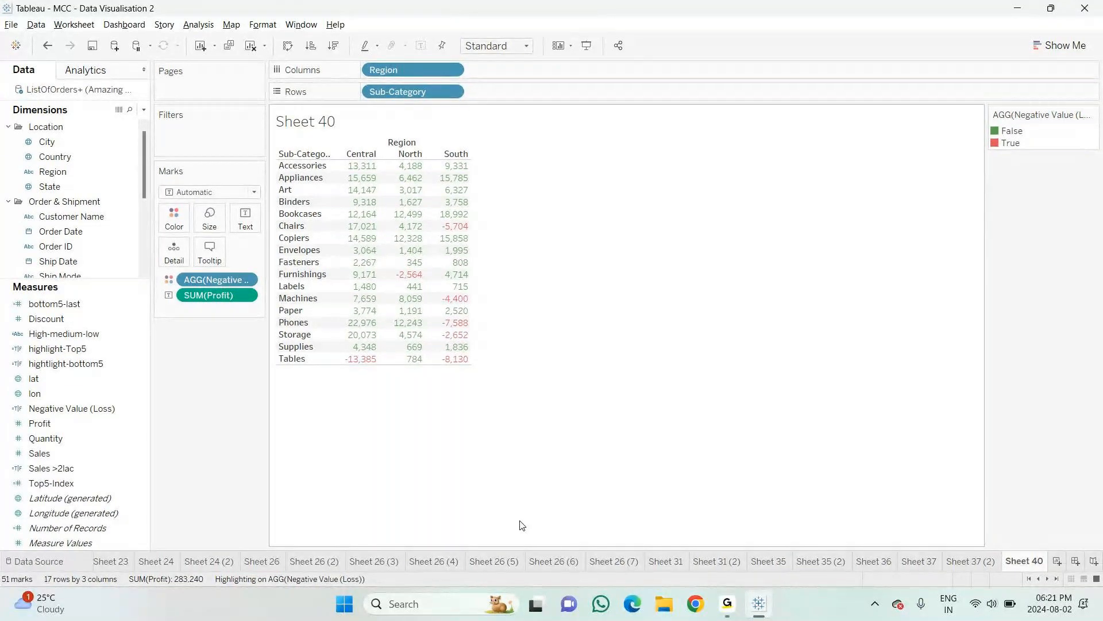
key("alt+Tab")
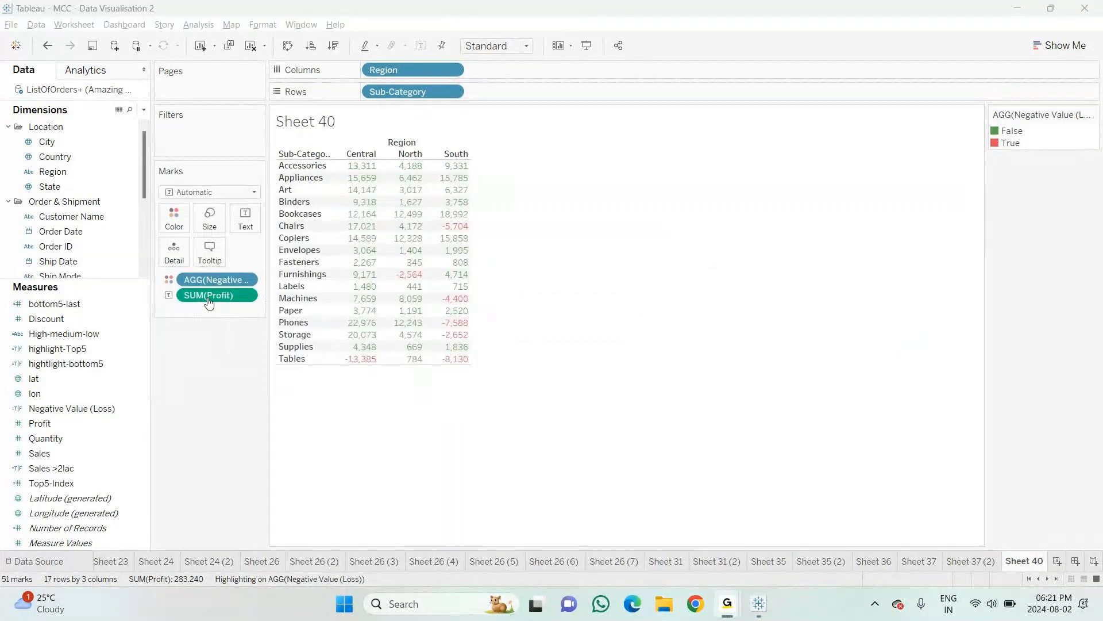
key("alt+Tab")
key("Tab")
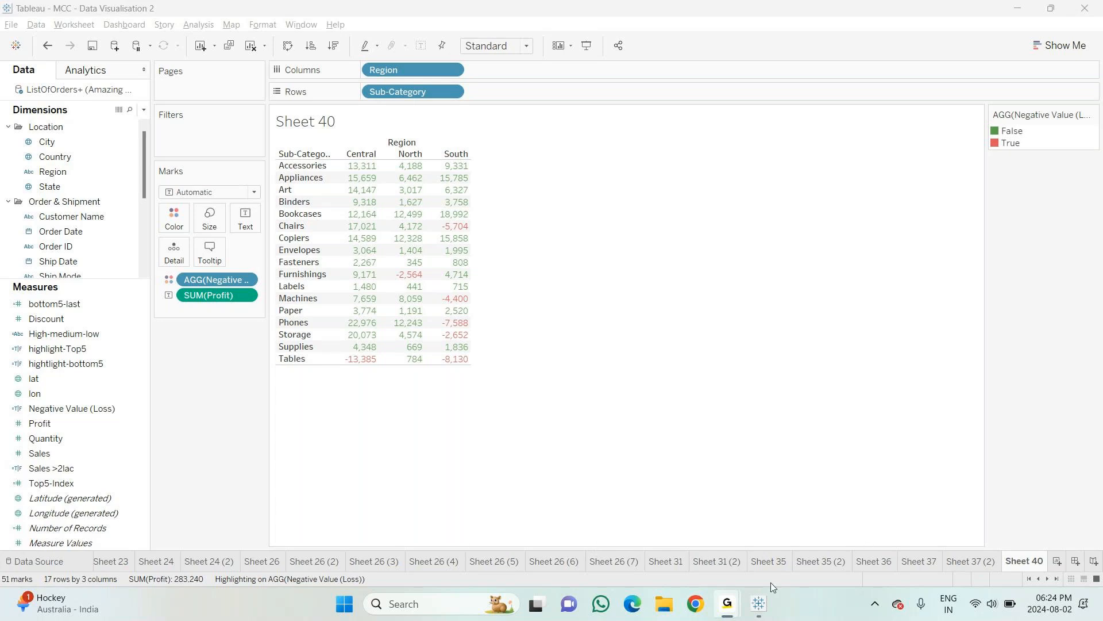
Step: Duplicate the Sheet 40 worksheet
left_click(758, 601)
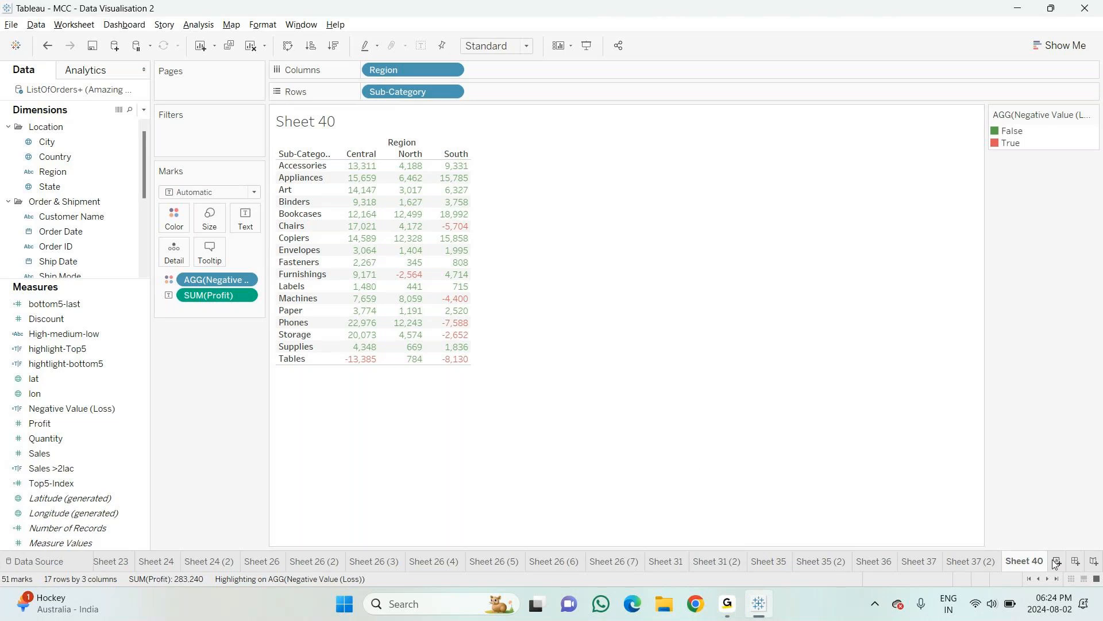
right_click(1026, 567)
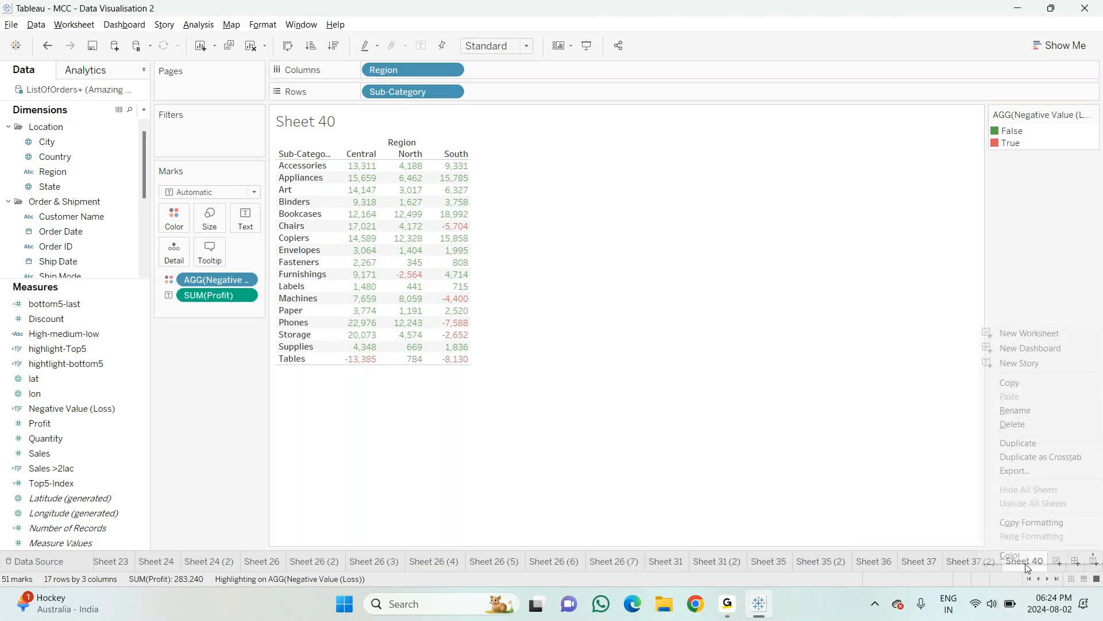
left_click(1018, 444)
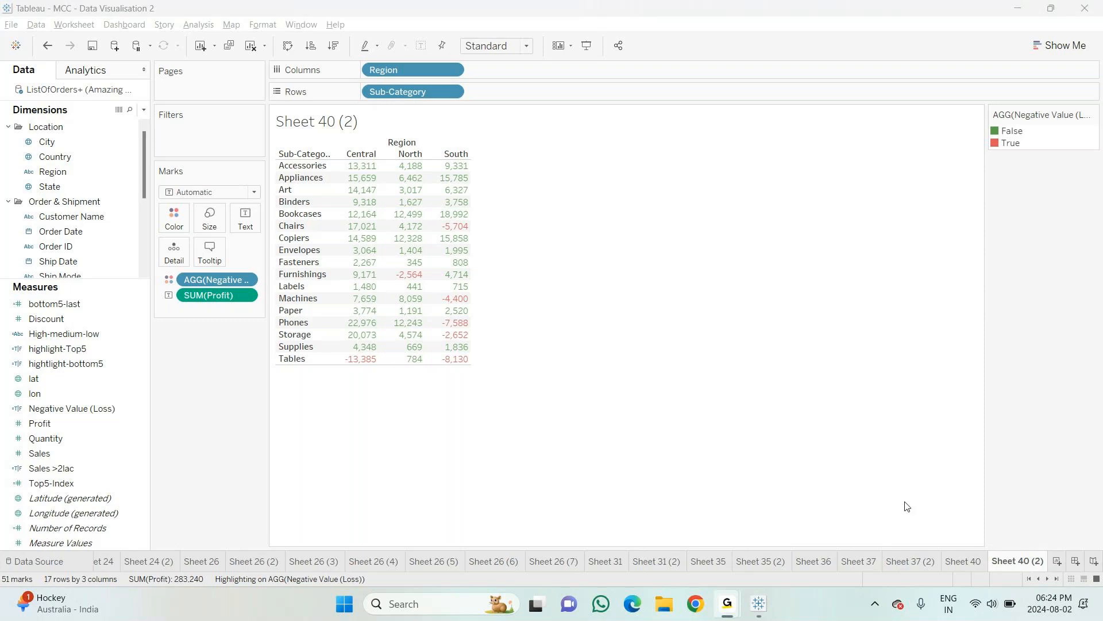
key("alt+Tab")
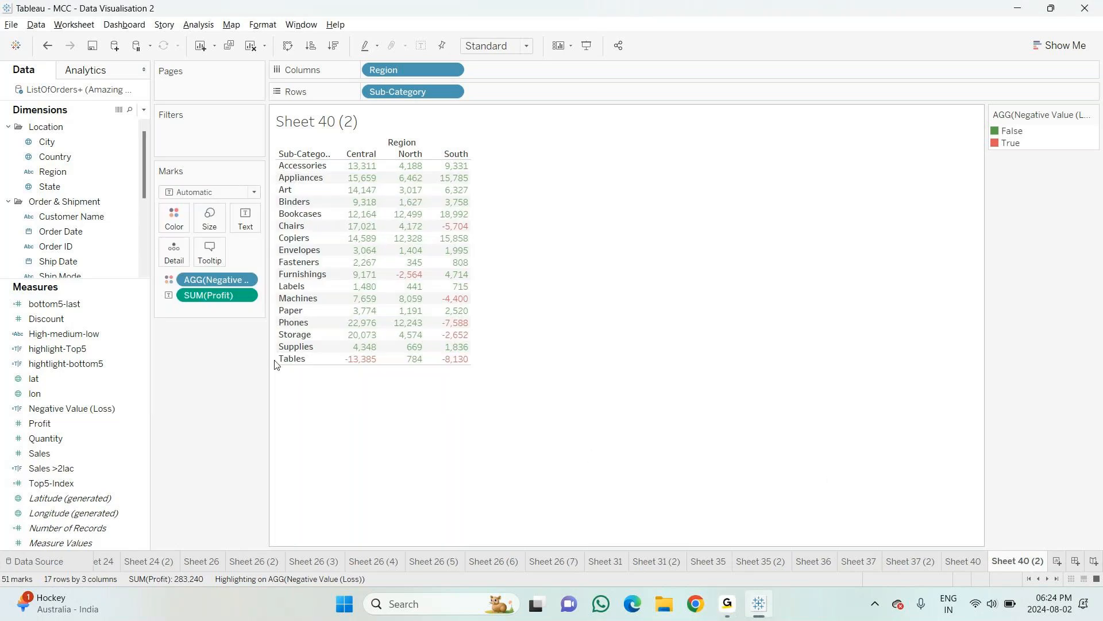
Step: Format the SUM(Profit) numbers in the pane with the custom format 0.0;0.0
left_click(246, 296)
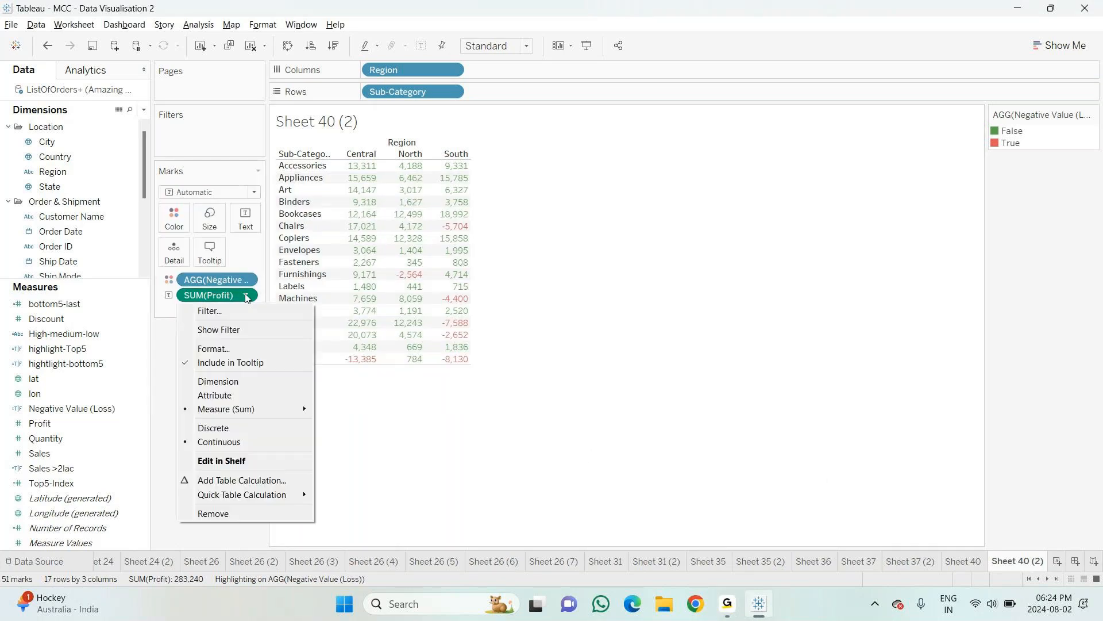
left_click(222, 349)
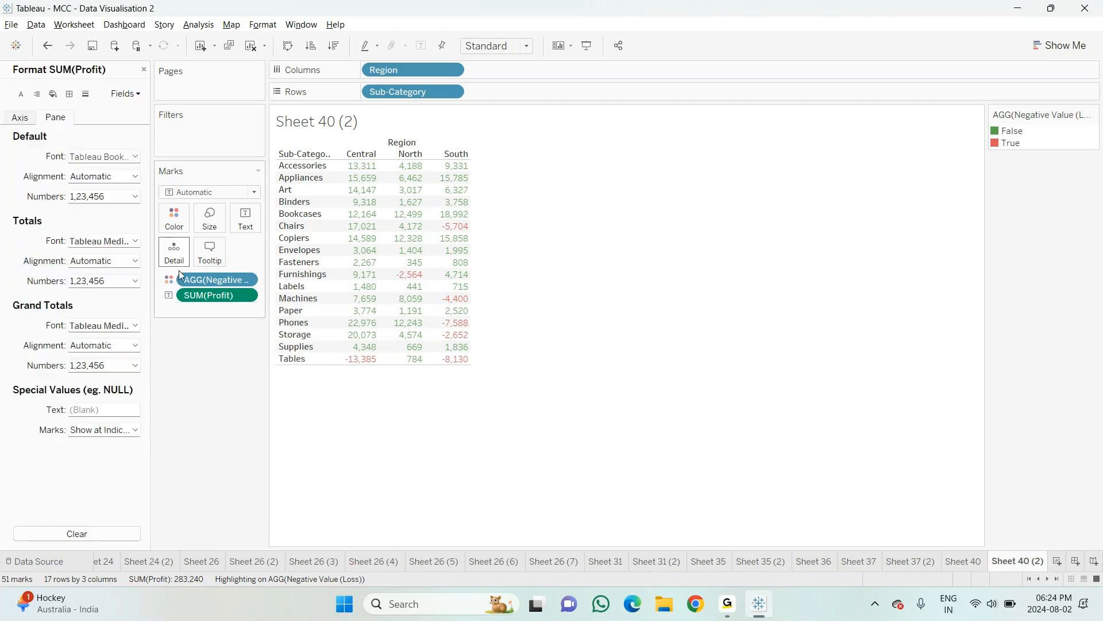
left_click(137, 94)
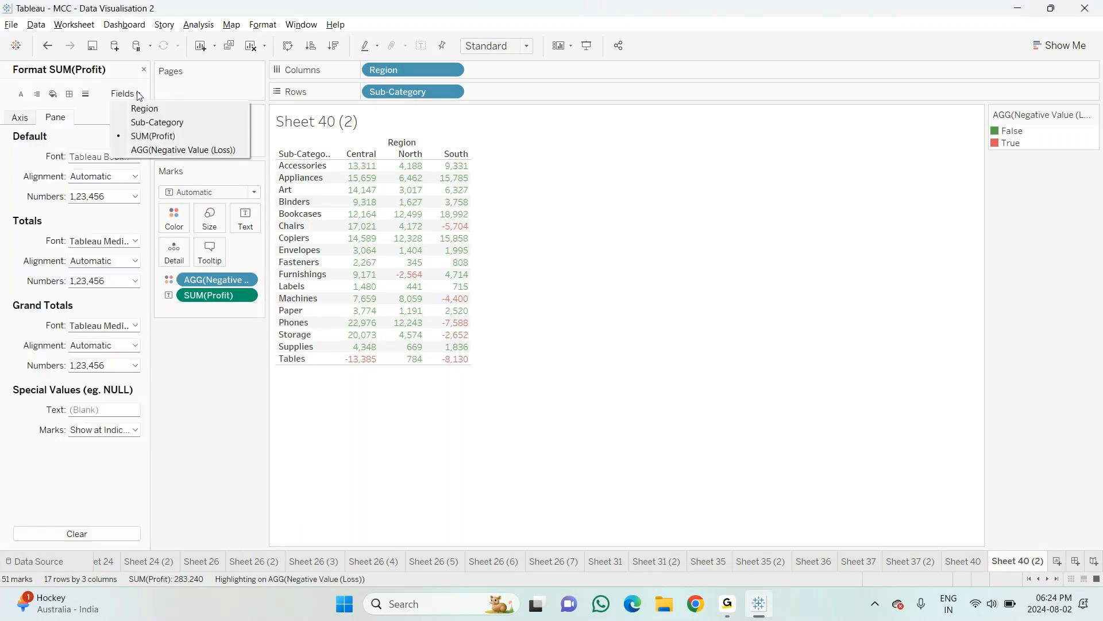
left_click(150, 135)
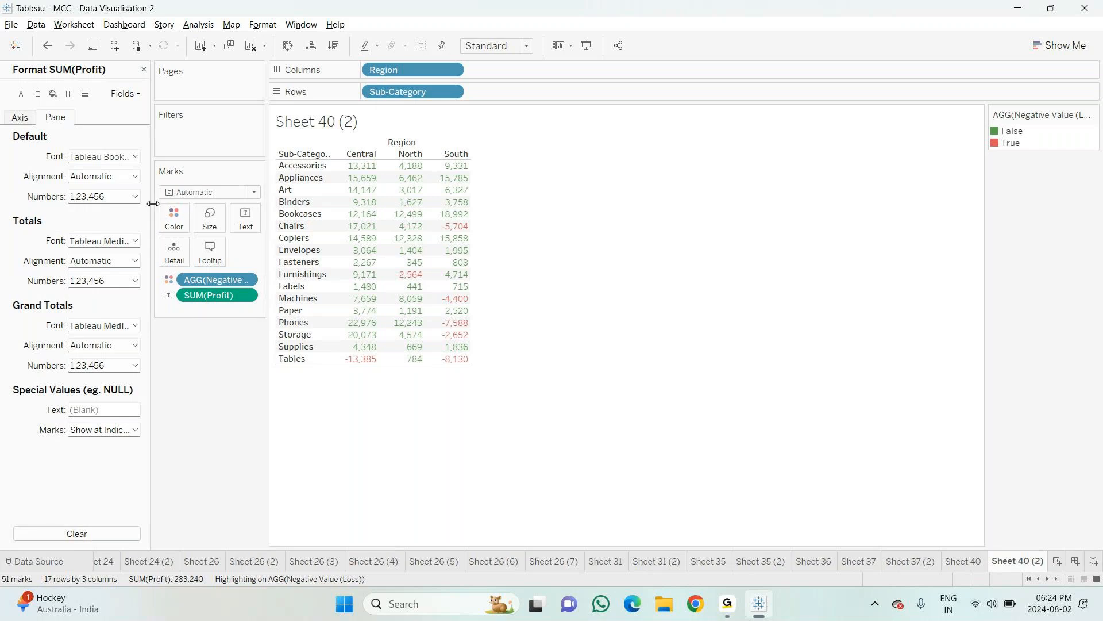
left_click(135, 196)
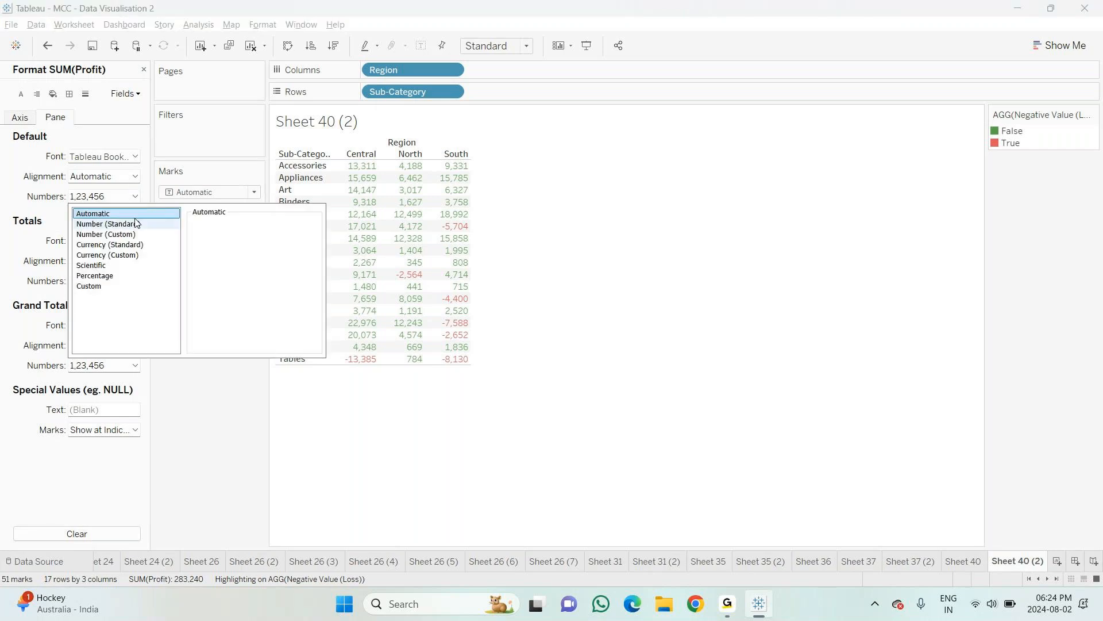
left_click(104, 286)
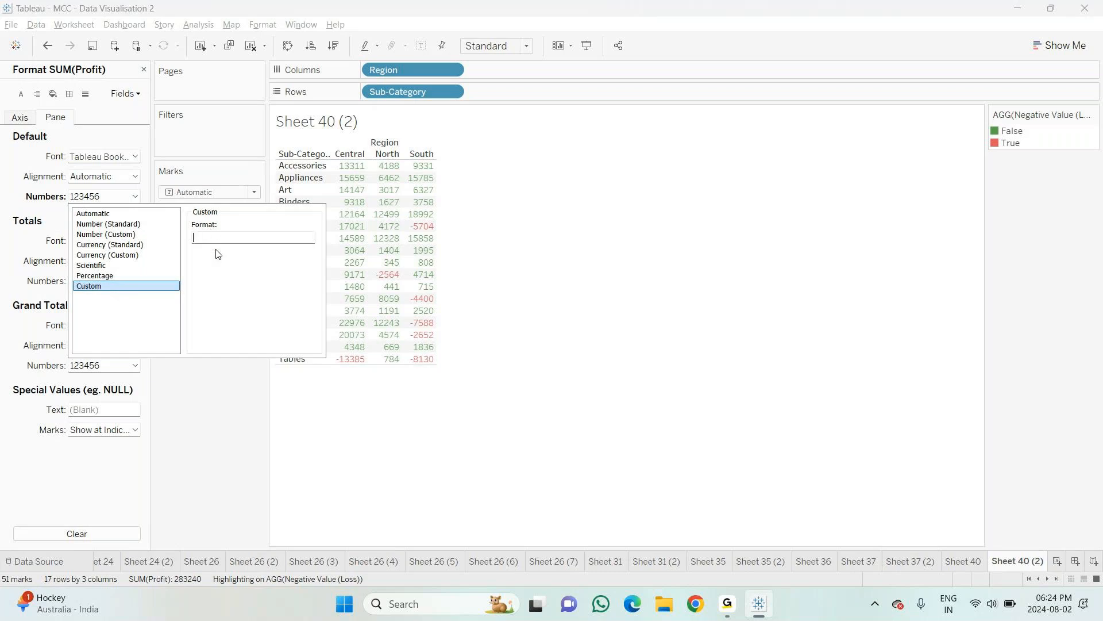
type("0.0")
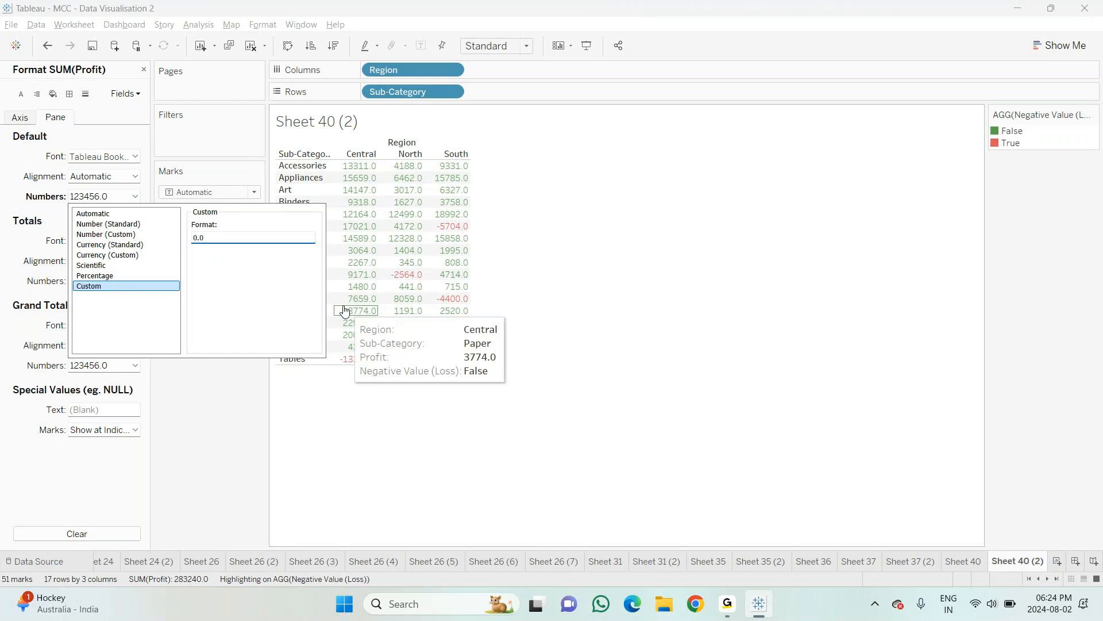
type(";0.0")
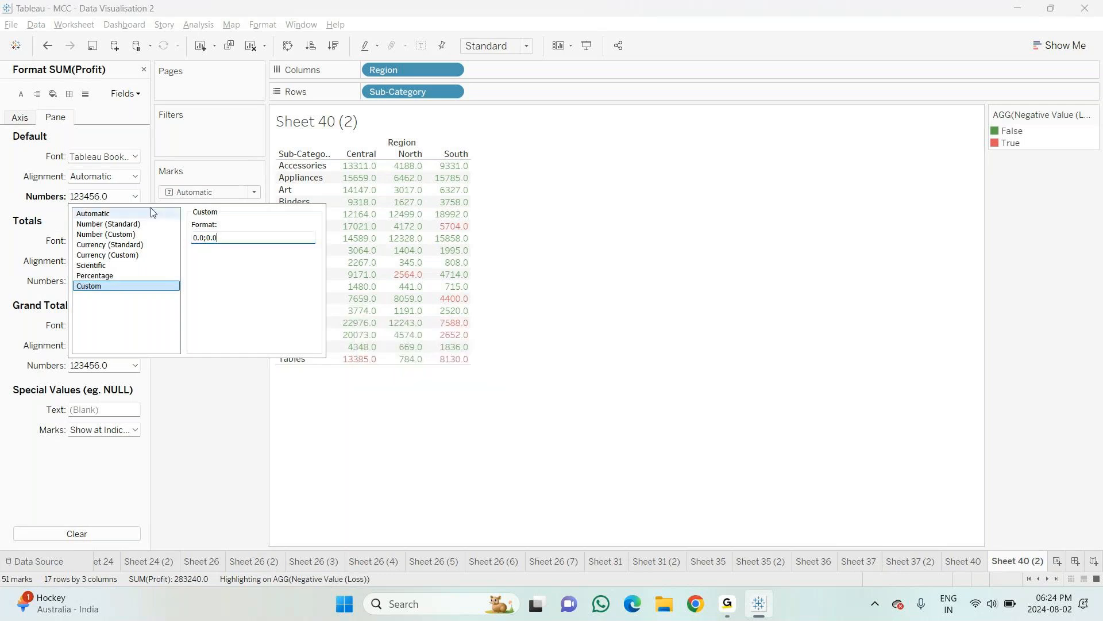
left_click(205, 237)
mouse_move(759, 603)
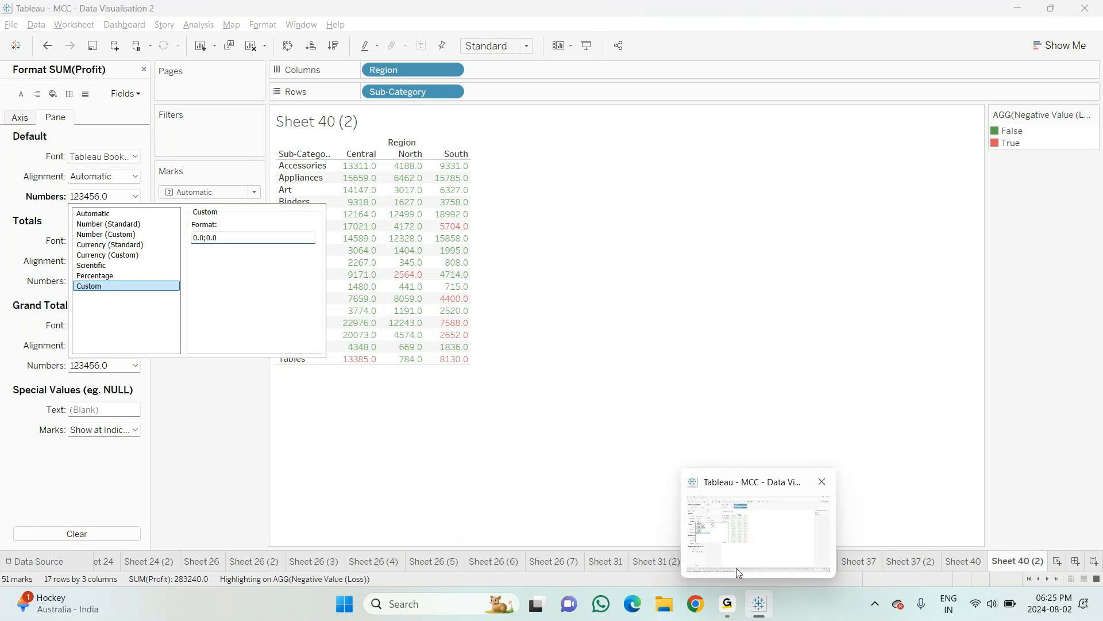
left_click(689, 504)
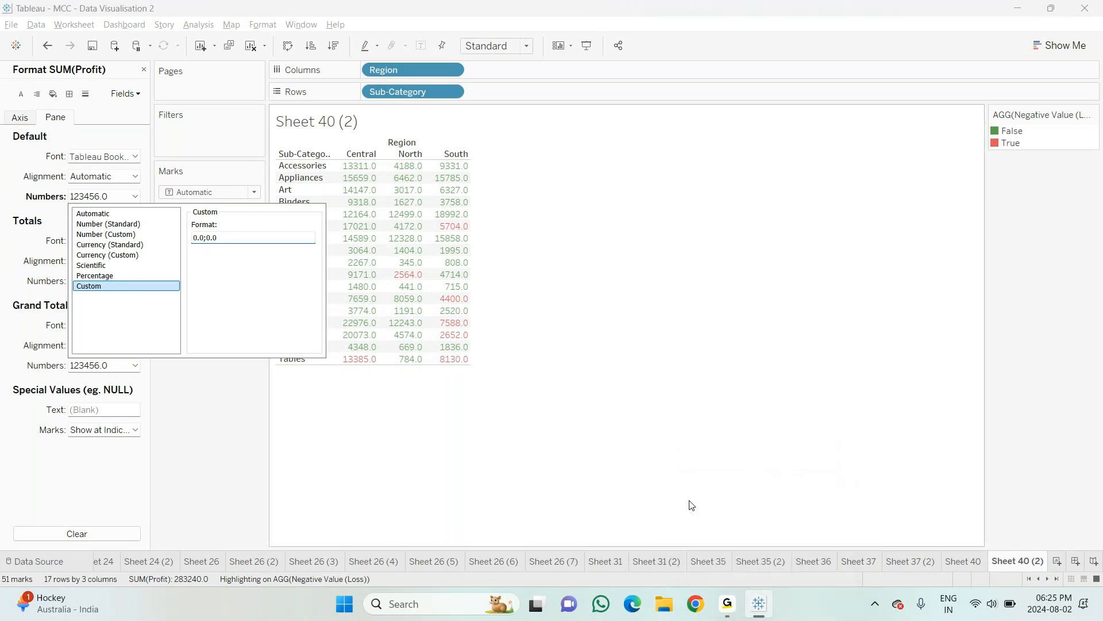
left_click(691, 505)
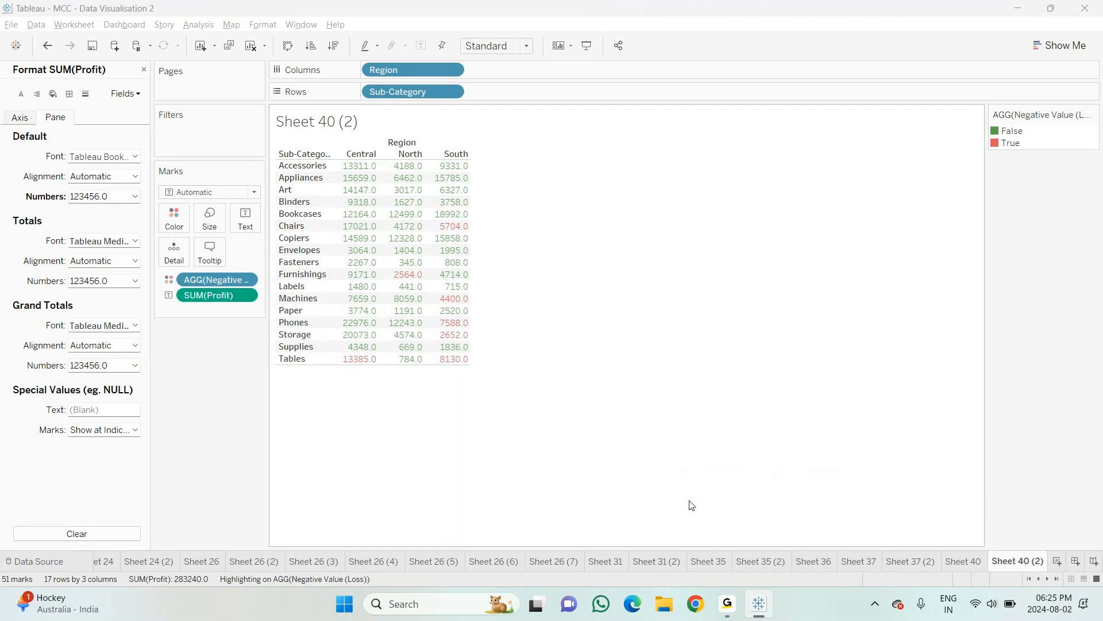
Step: Launch Excel through the Run prompt and create a blank workbook
key("super+e")
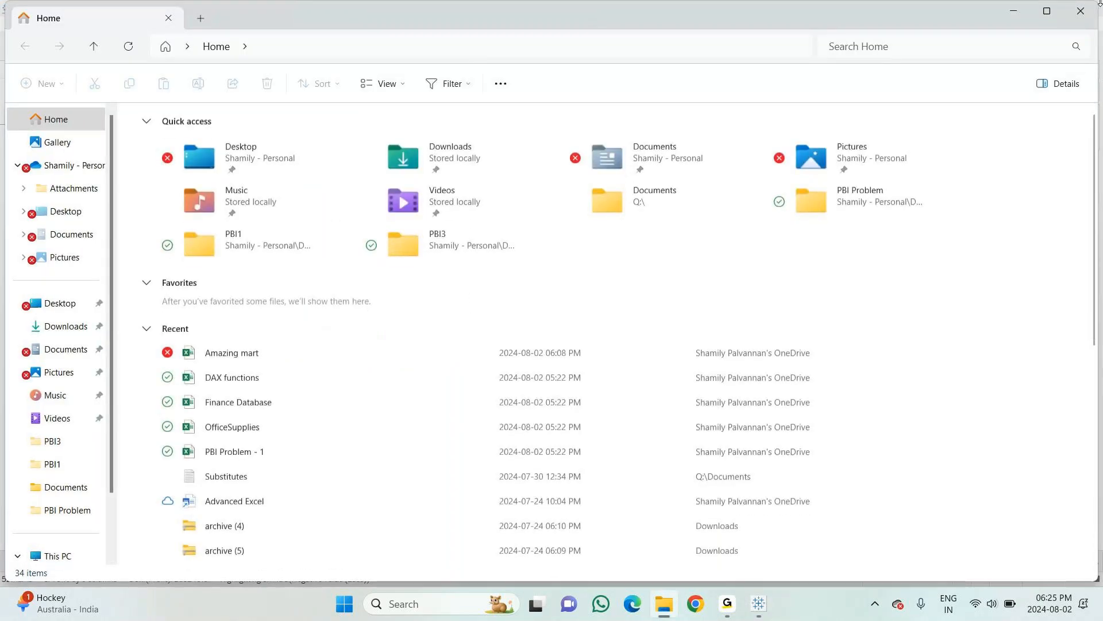
key("alt+F4")
key("super+r")
type("excl")
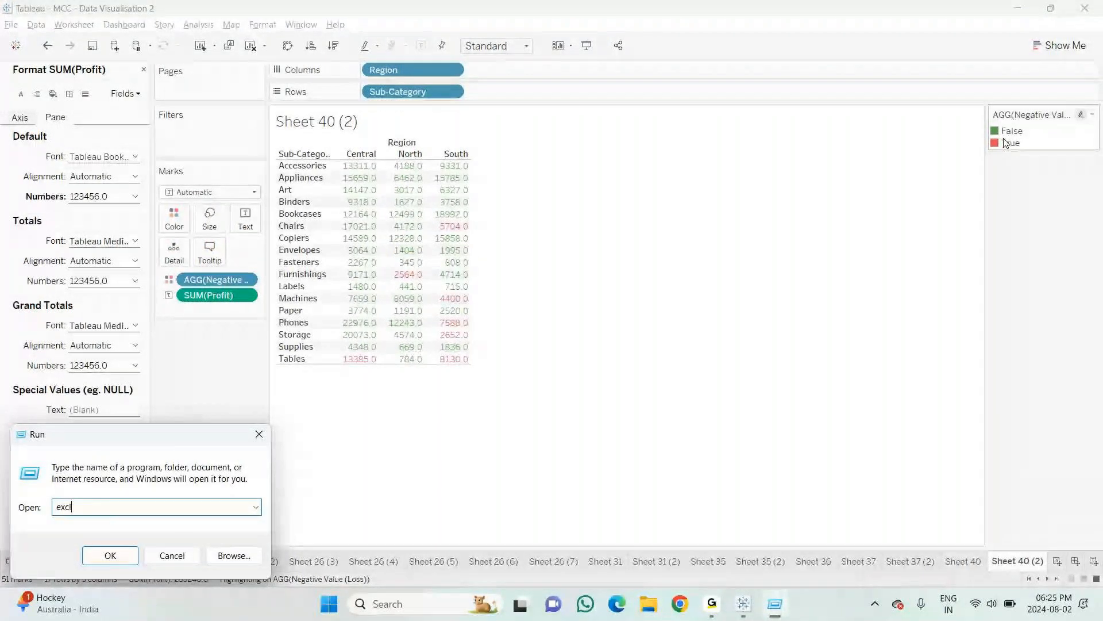
key("BackSpace")
type("e")
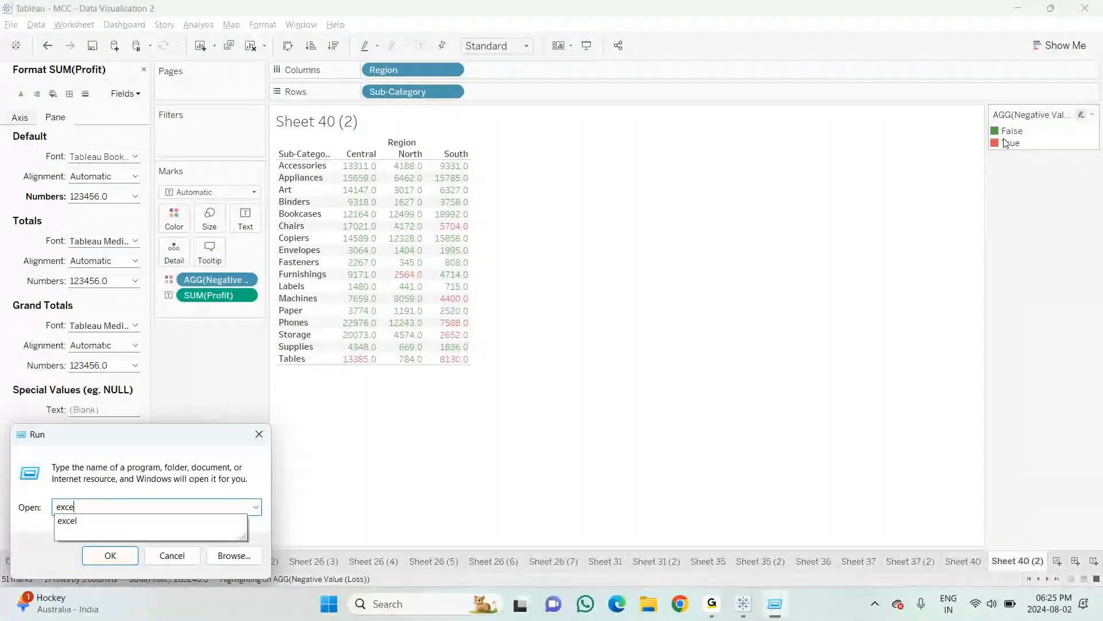
type("l")
key("Return")
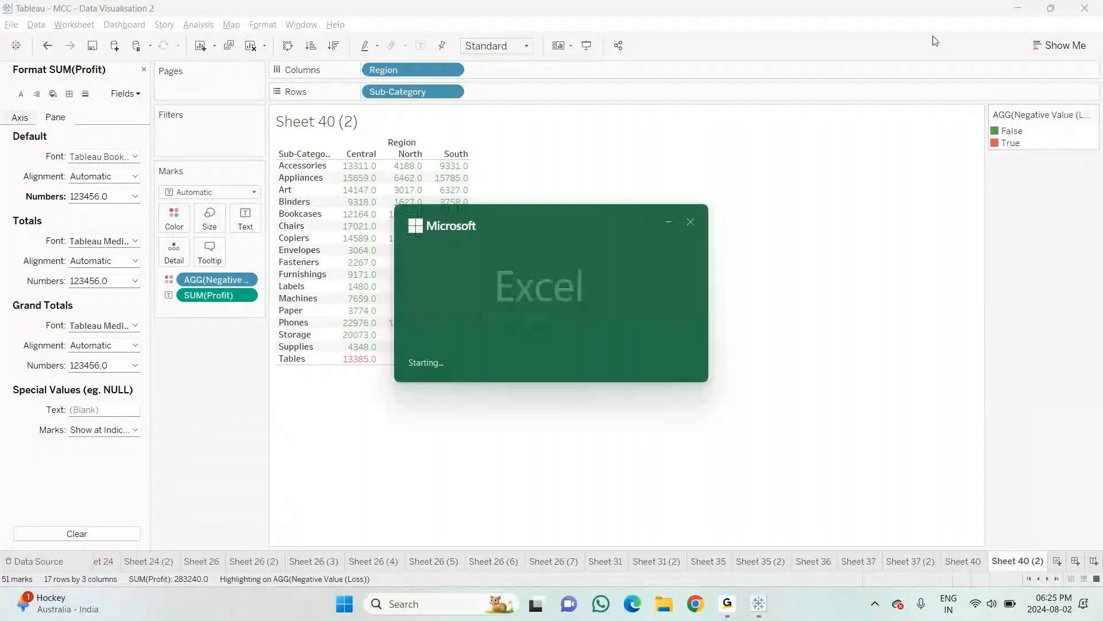
key("Return")
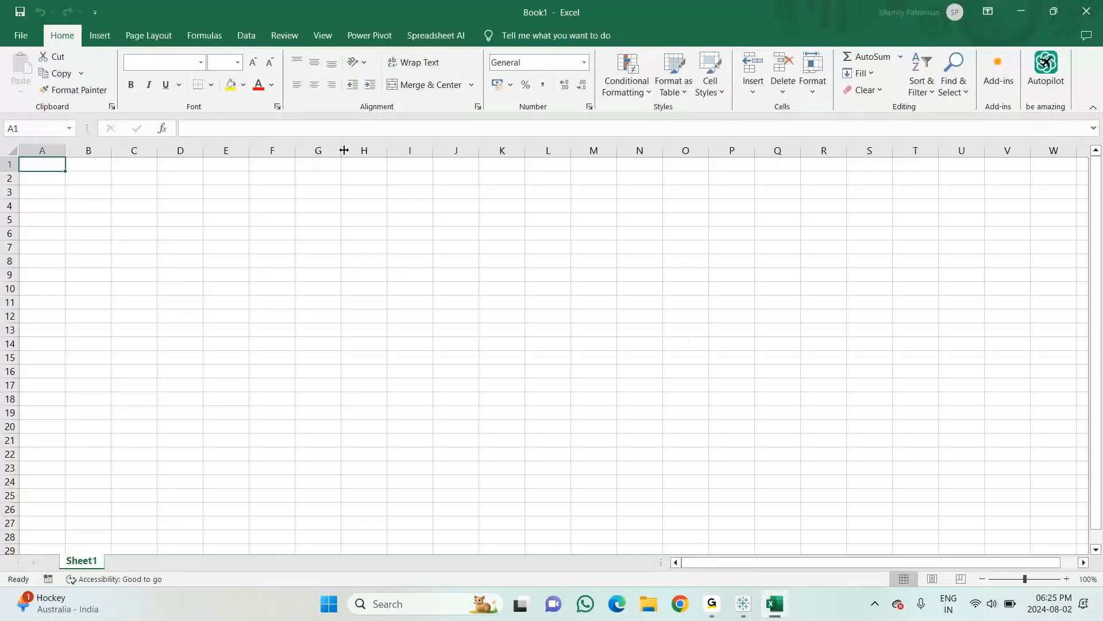
Step: Open the Symbol dialog for inserting a character into cell G7
left_click(305, 249)
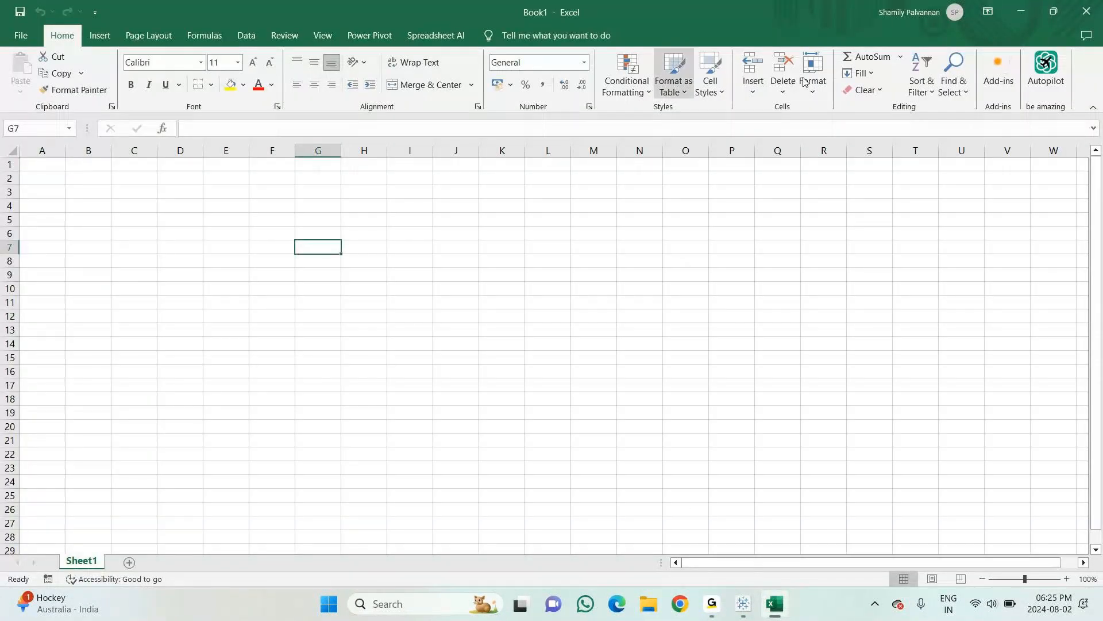
left_click(96, 41)
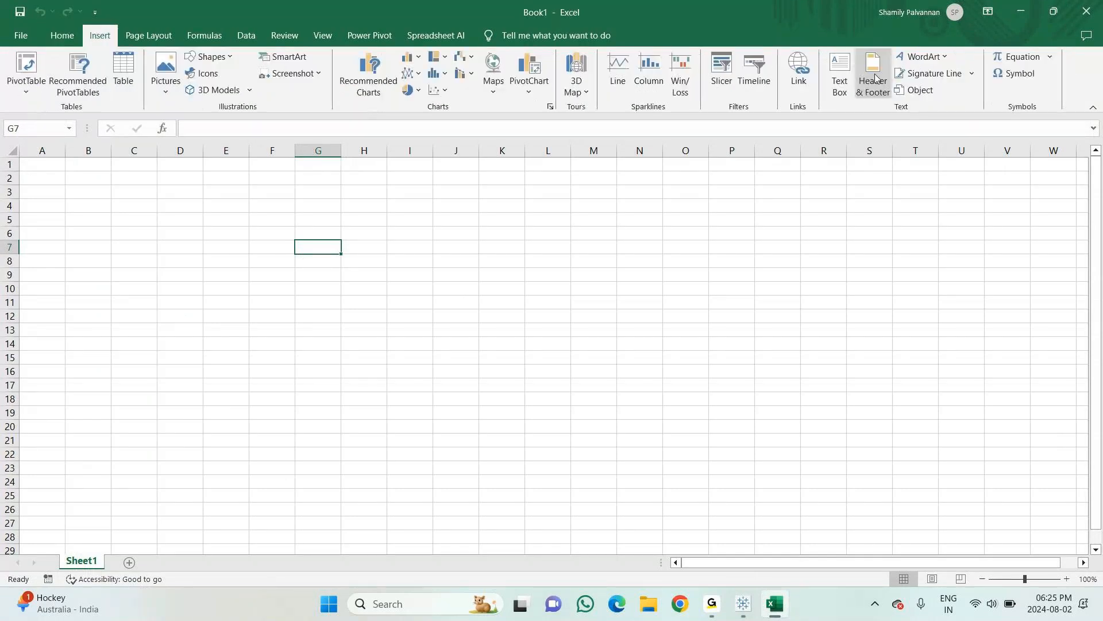
left_click(1029, 77)
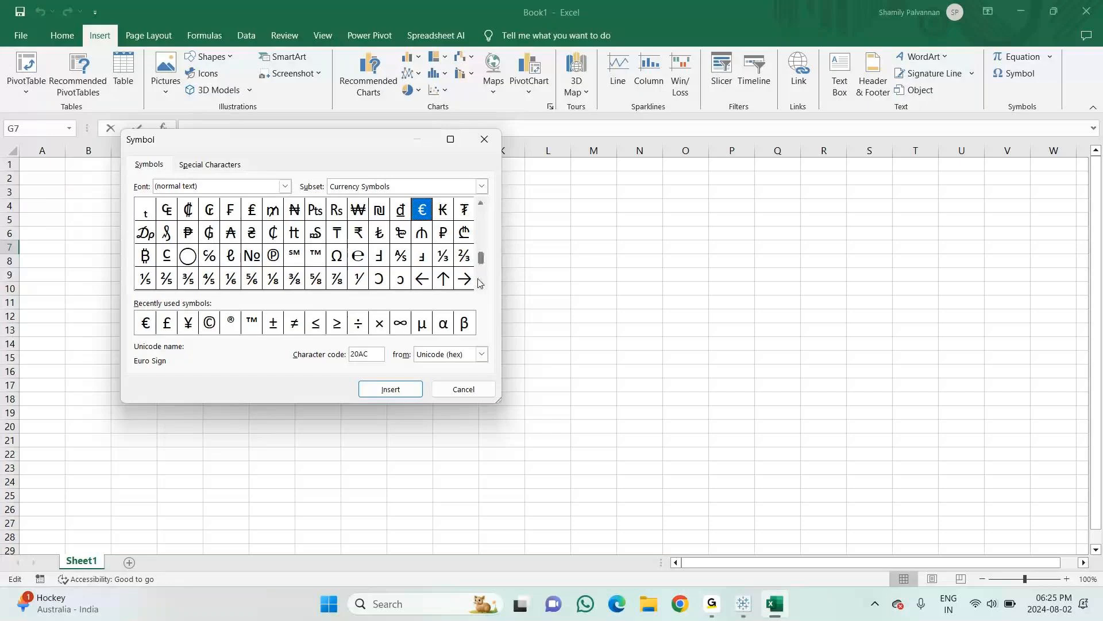
Step: Look through the symbols from Currency Symbols to Arabic Presentation Forms-B, and return to the Basic Latin subset
scroll(481, 285, "down", 5)
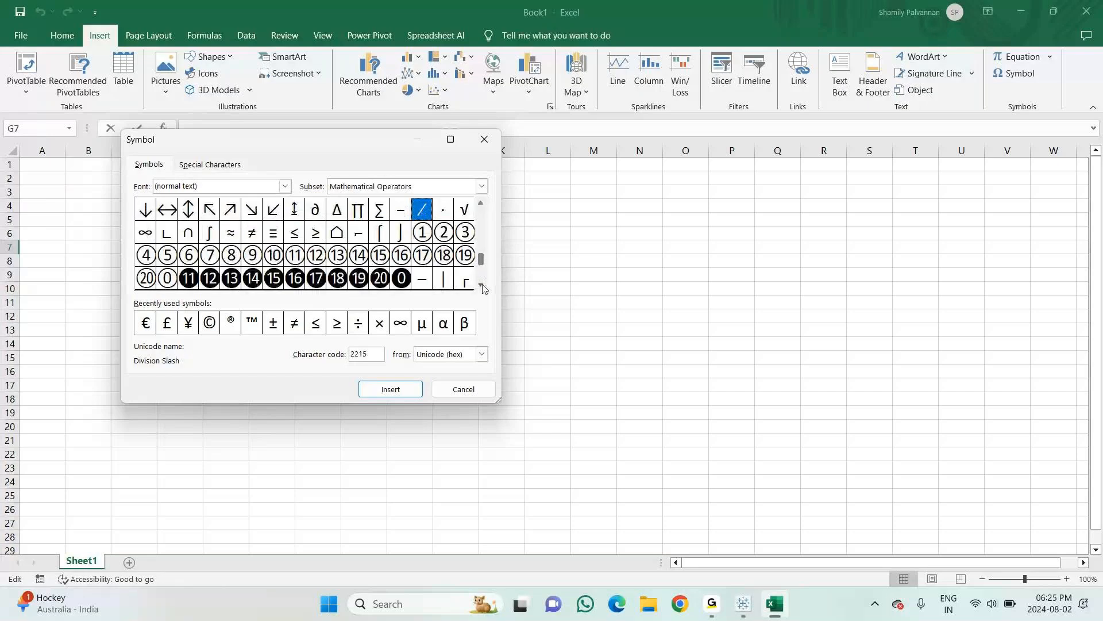
scroll(484, 289, "down", 3)
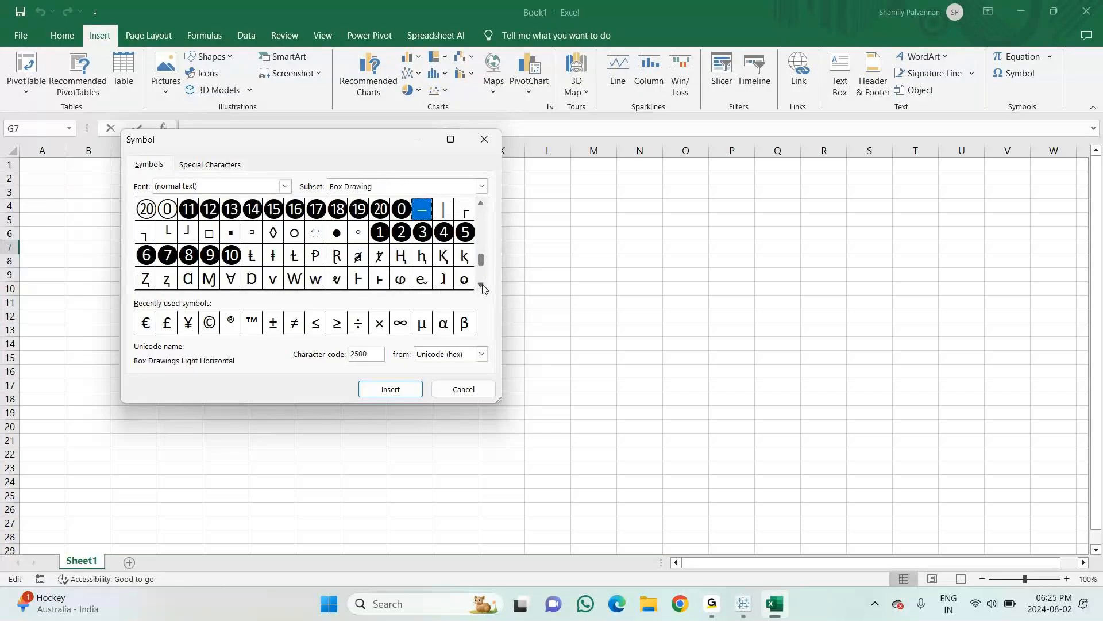
scroll(483, 287, "down", 10)
scroll(482, 287, "down", 8)
scroll(484, 288, "down", 10)
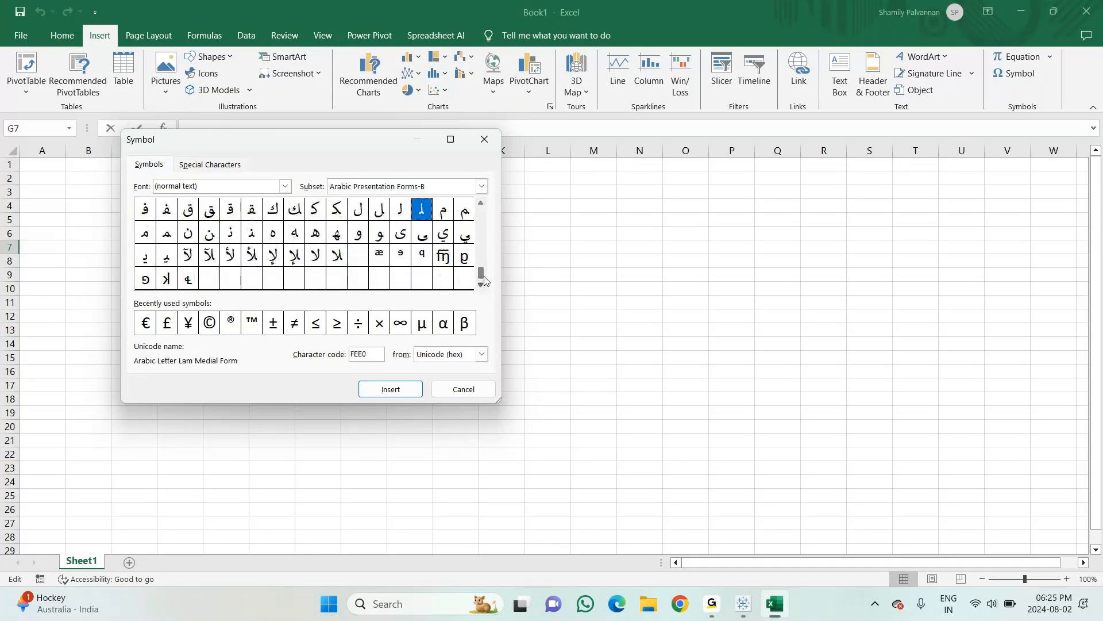
left_click_drag(484, 275, 492, 201)
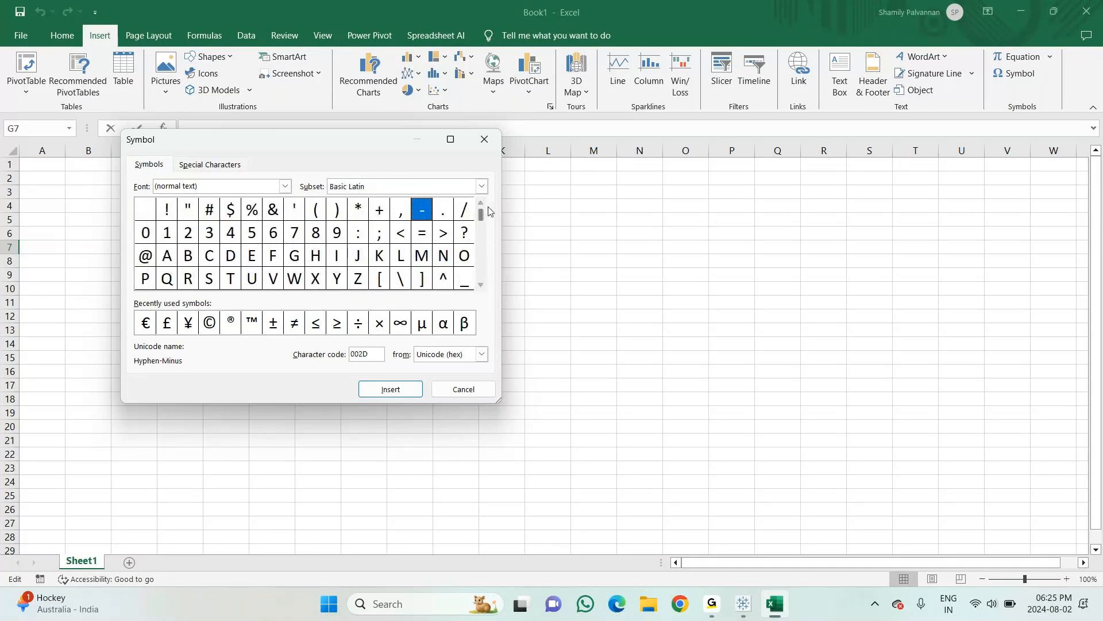
Step: Look through the normal text font's symbols from the Basic Latin subset to Letterlike Symbols for a suitable character
left_click(285, 186)
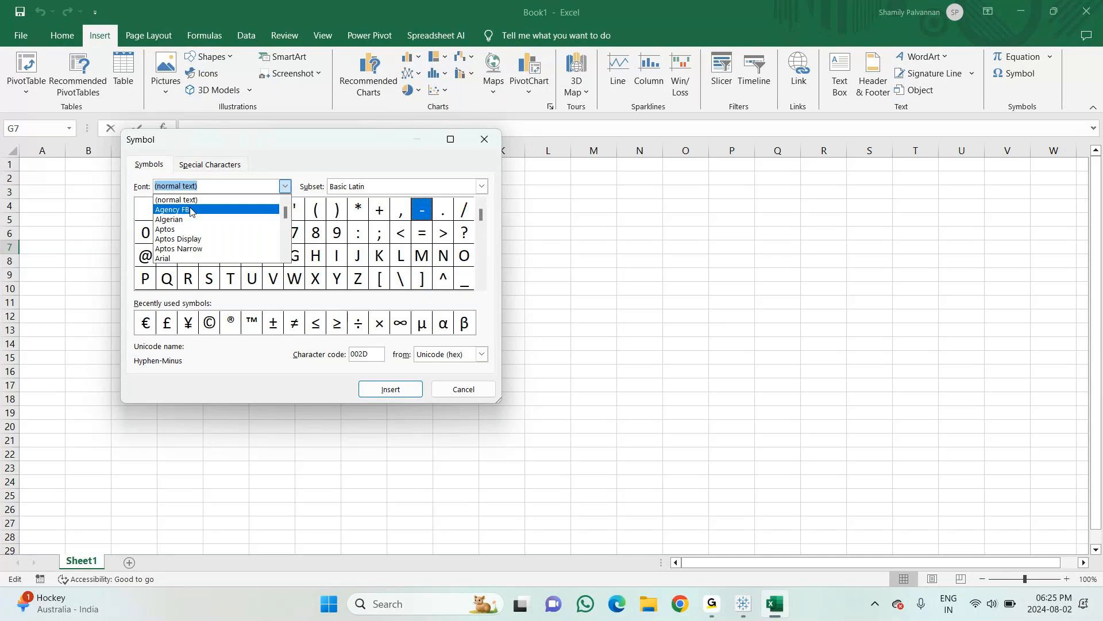
left_click(228, 197)
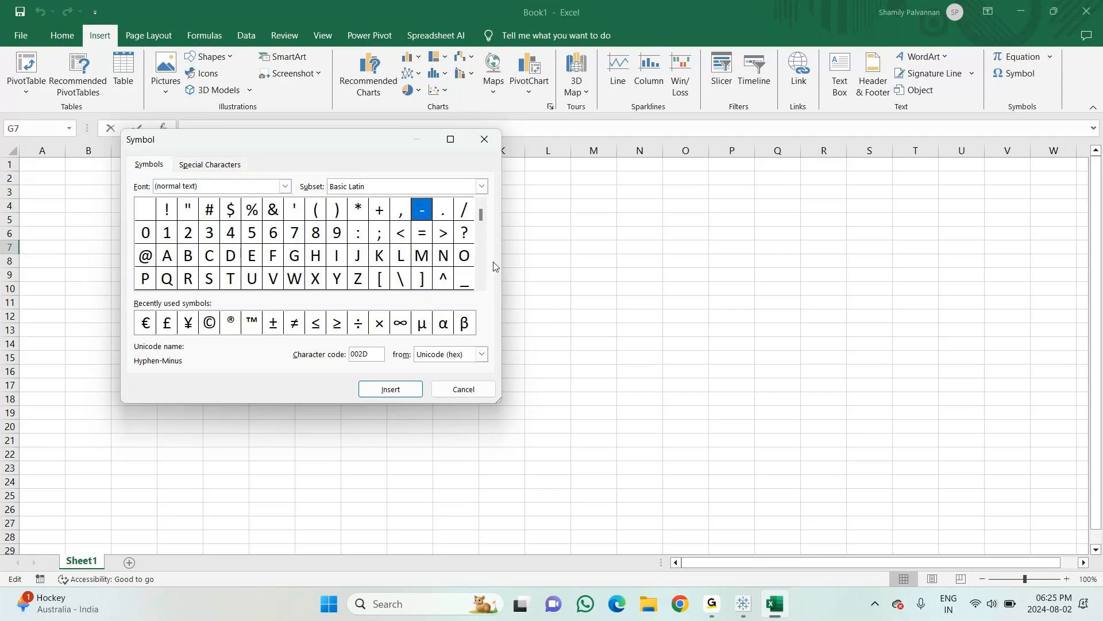
left_click(481, 289)
left_click(481, 289)
left_click(481, 288)
left_click(481, 289)
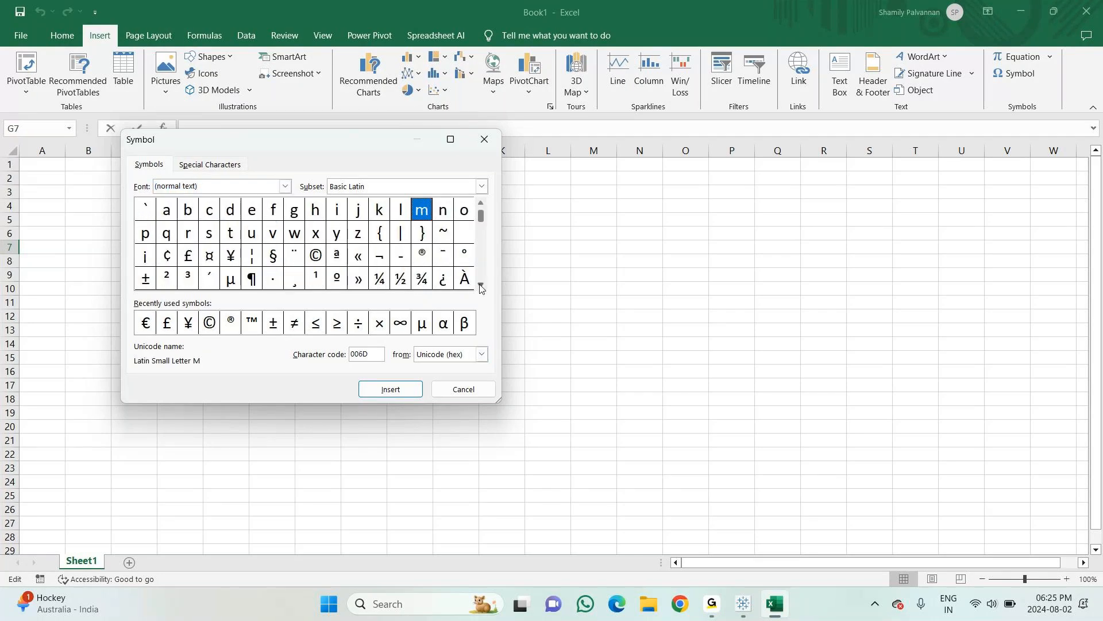
left_click(481, 288)
left_click(481, 289)
left_click(481, 289)
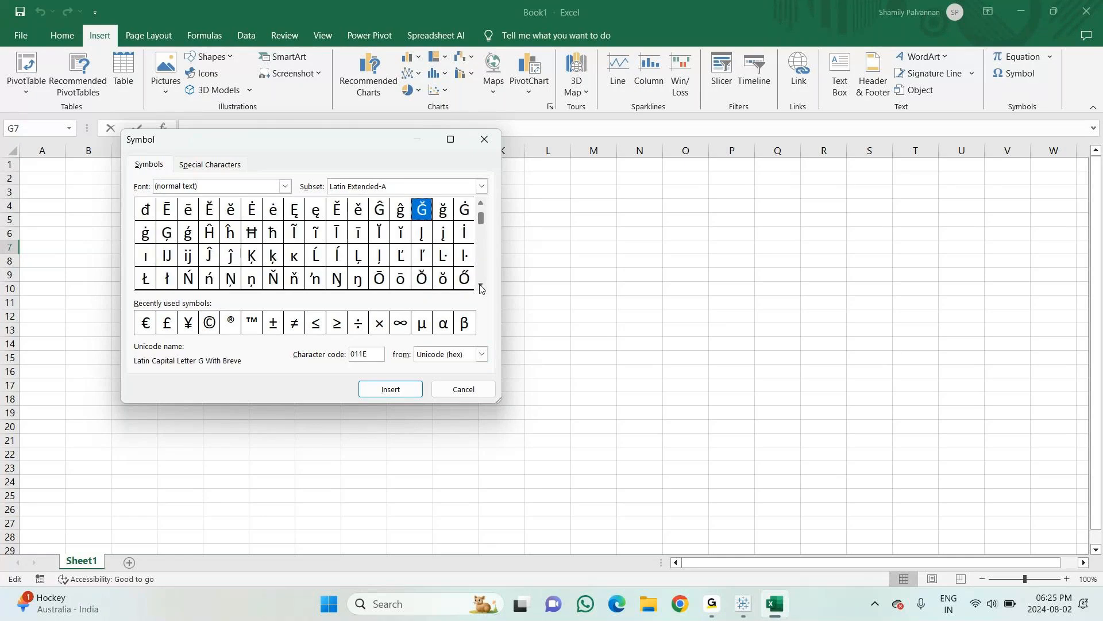
left_click(482, 289)
left_click(481, 289)
left_click(481, 289)
left_click(481, 289)
left_click(481, 288)
left_click(481, 289)
left_click(481, 289)
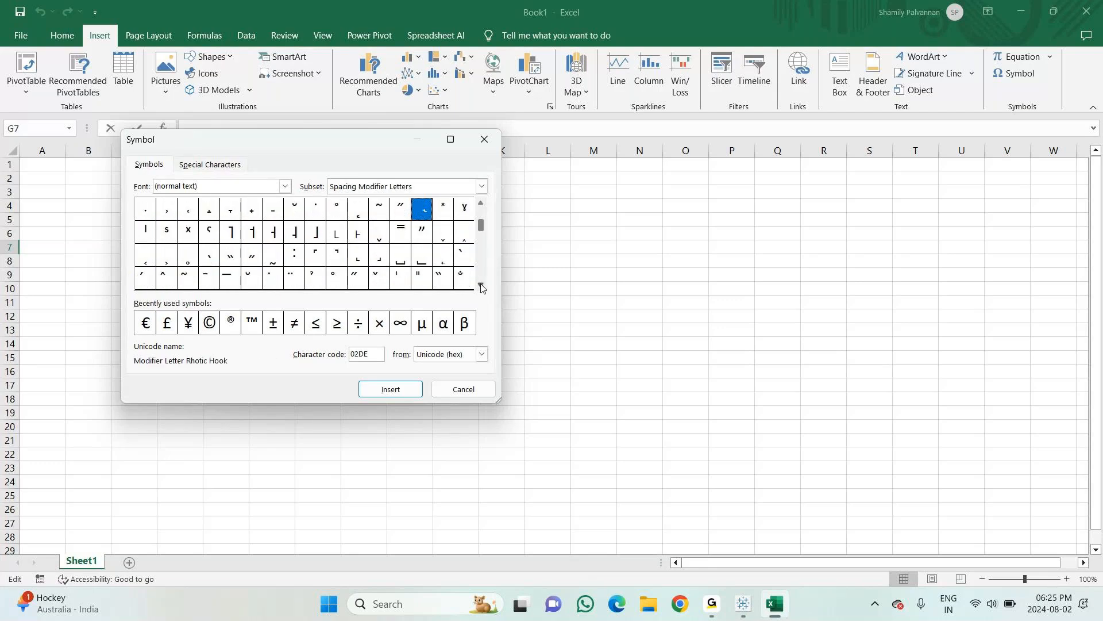
left_click(481, 288)
left_click(481, 289)
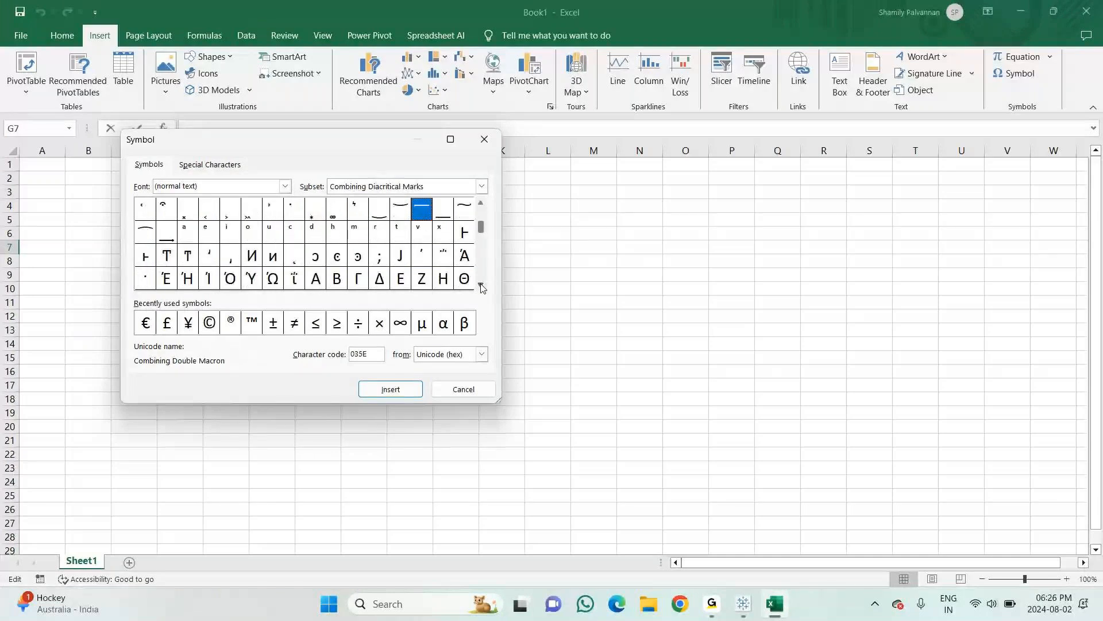
left_click(481, 288)
left_click(481, 289)
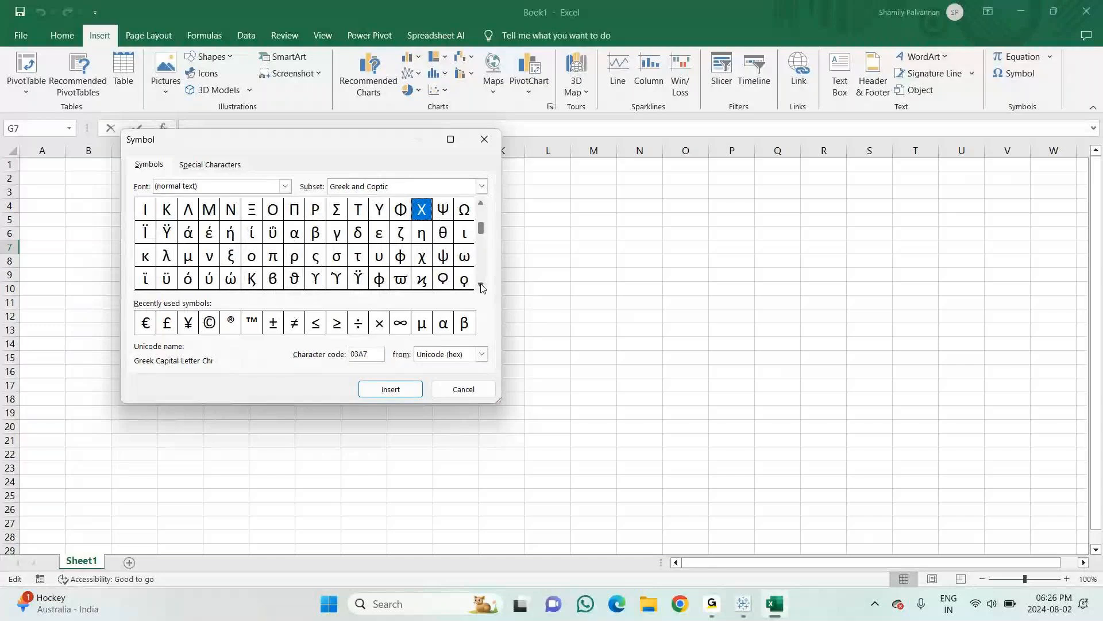
left_click(481, 288)
left_click(481, 288)
left_click(481, 289)
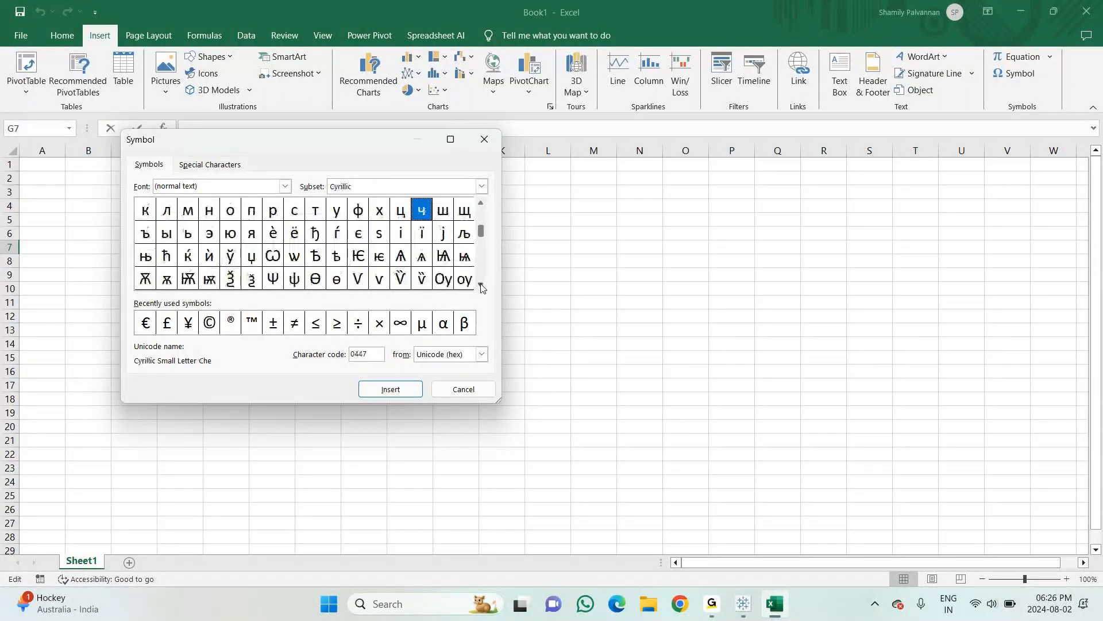
left_click(481, 289)
left_click(481, 288)
left_click(481, 288)
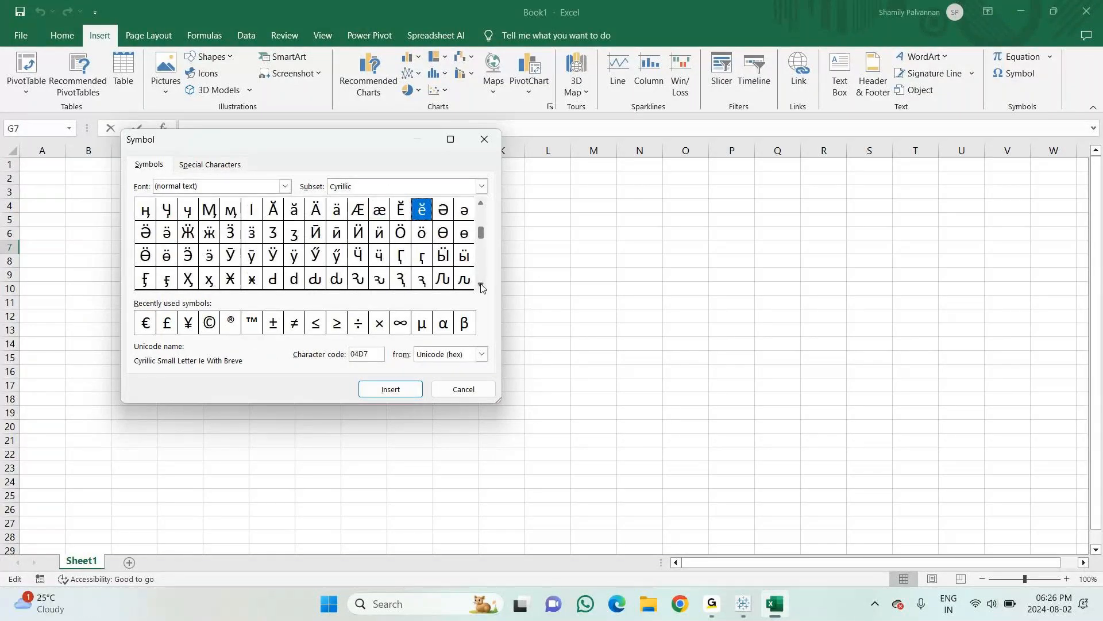
left_click(481, 289)
left_click(481, 289)
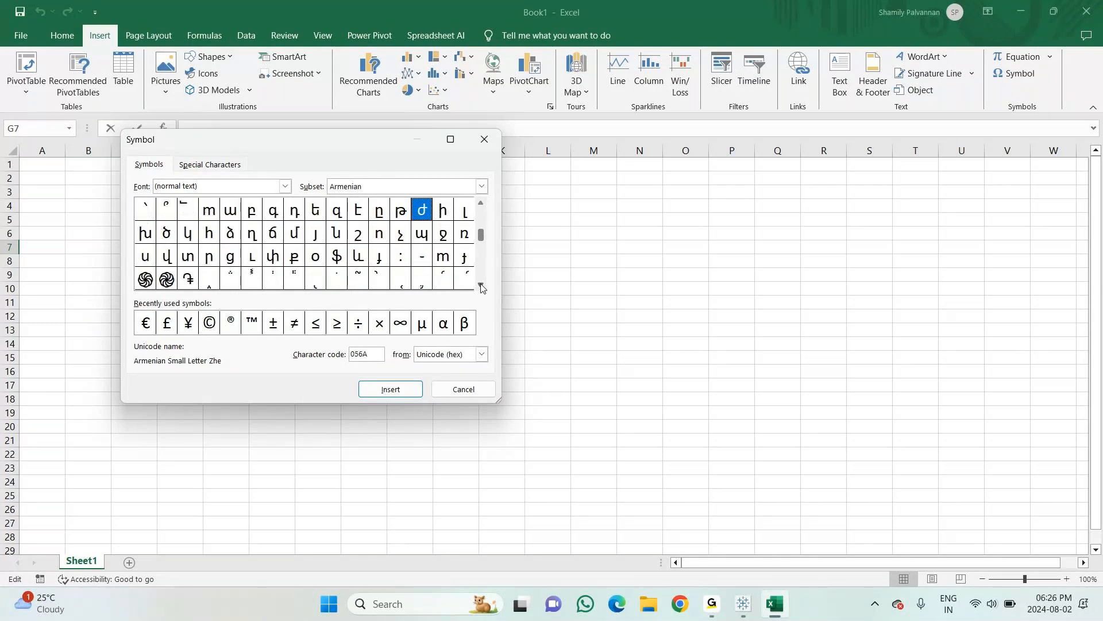
left_click(481, 289)
left_click(481, 289)
left_click(481, 289)
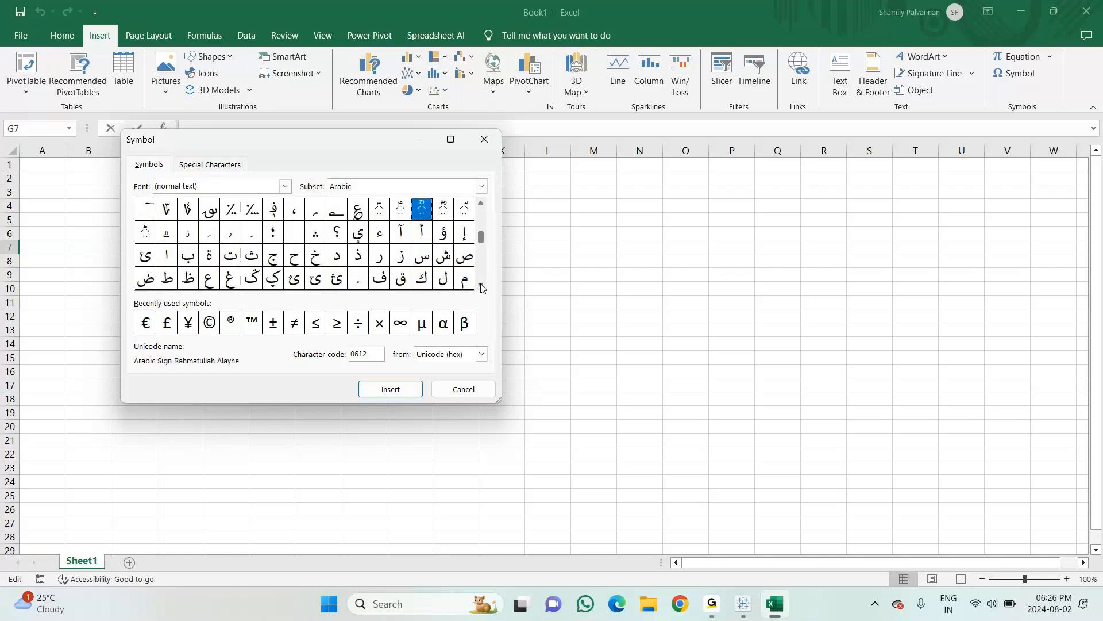
left_click(481, 288)
left_click(481, 289)
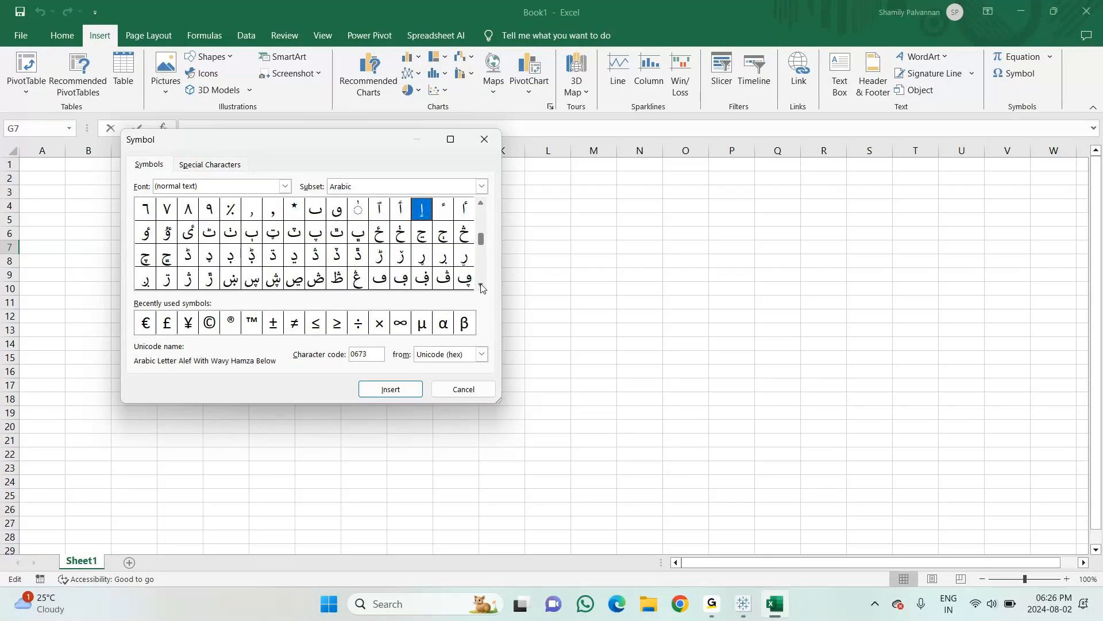
left_click(481, 289)
left_click(481, 289)
left_click(481, 289)
left_click(481, 289)
left_click(481, 288)
left_click(481, 289)
left_click(481, 288)
left_click(481, 289)
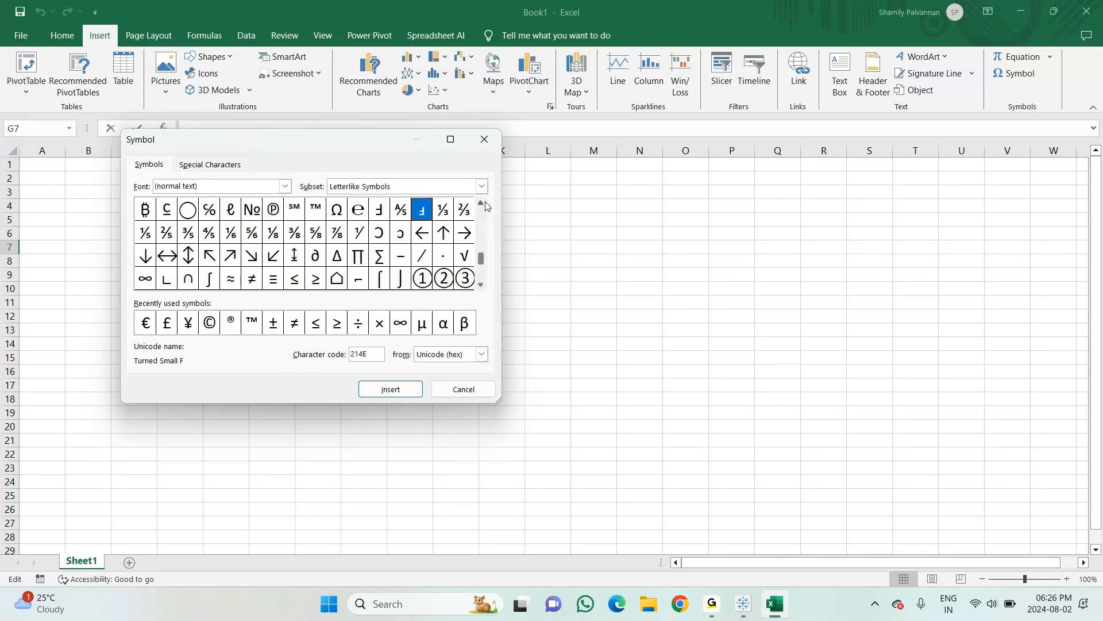
Step: Go back to Superscripts and Subscripts, and examine the symbols from there through Mathematical Operators to Arabic Presentation Forms-B
left_click(482, 203)
left_click(482, 202)
left_click(482, 203)
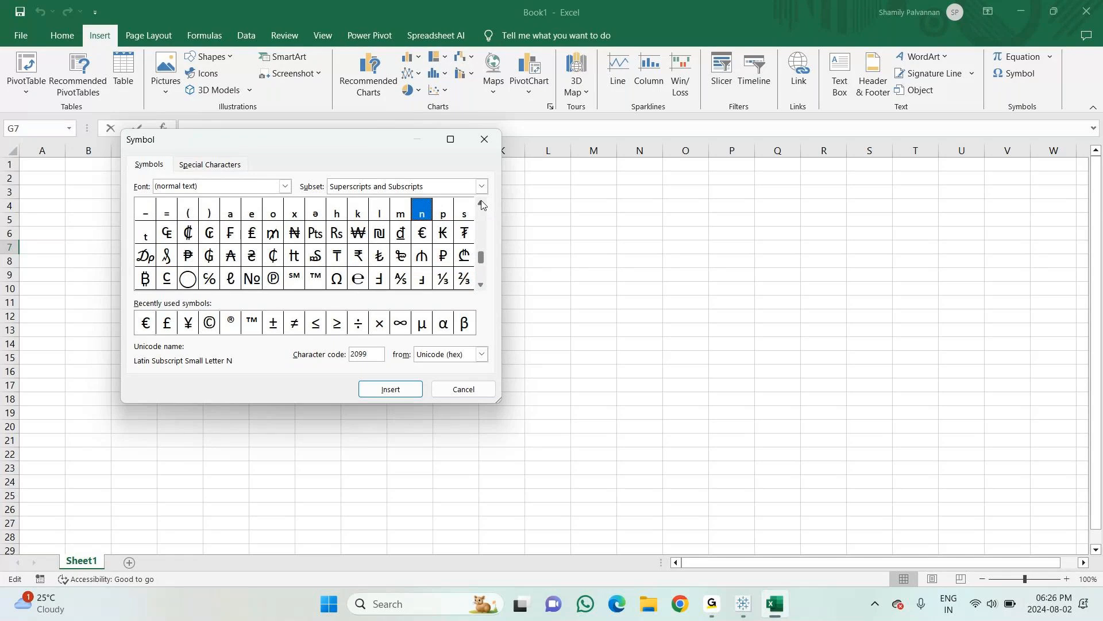
left_click(481, 285)
left_click(481, 286)
left_click(481, 285)
left_click(481, 285)
left_click(481, 286)
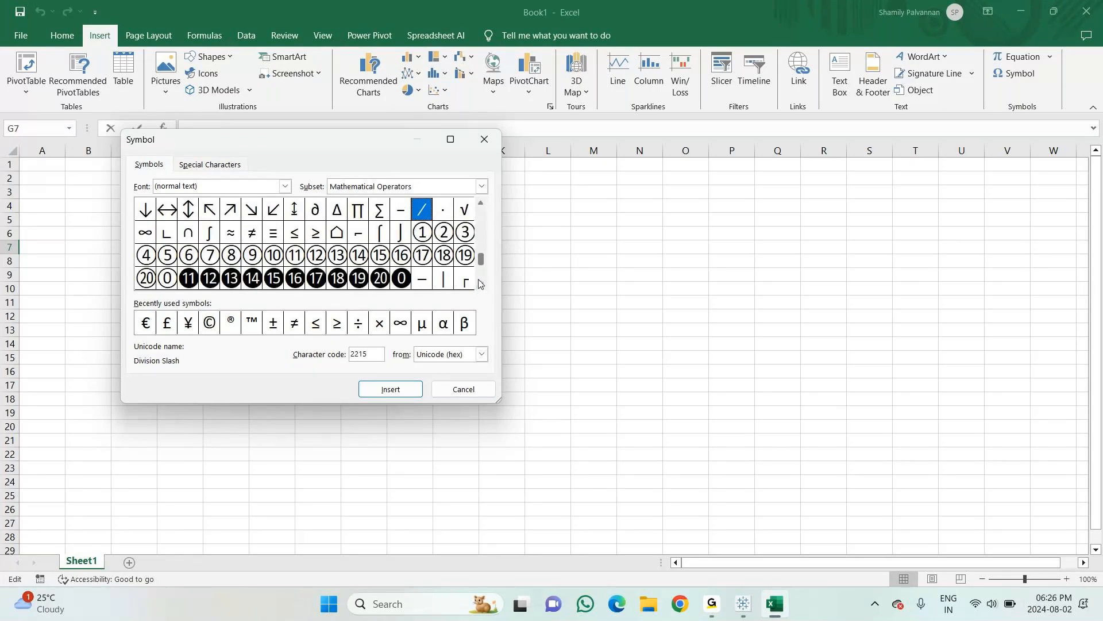
left_click(481, 286)
left_click(481, 285)
left_click(481, 285)
left_click(481, 285)
left_click(481, 285)
left_click(481, 284)
left_click(481, 284)
left_click(481, 283)
left_click(481, 284)
left_click(481, 283)
left_click(481, 283)
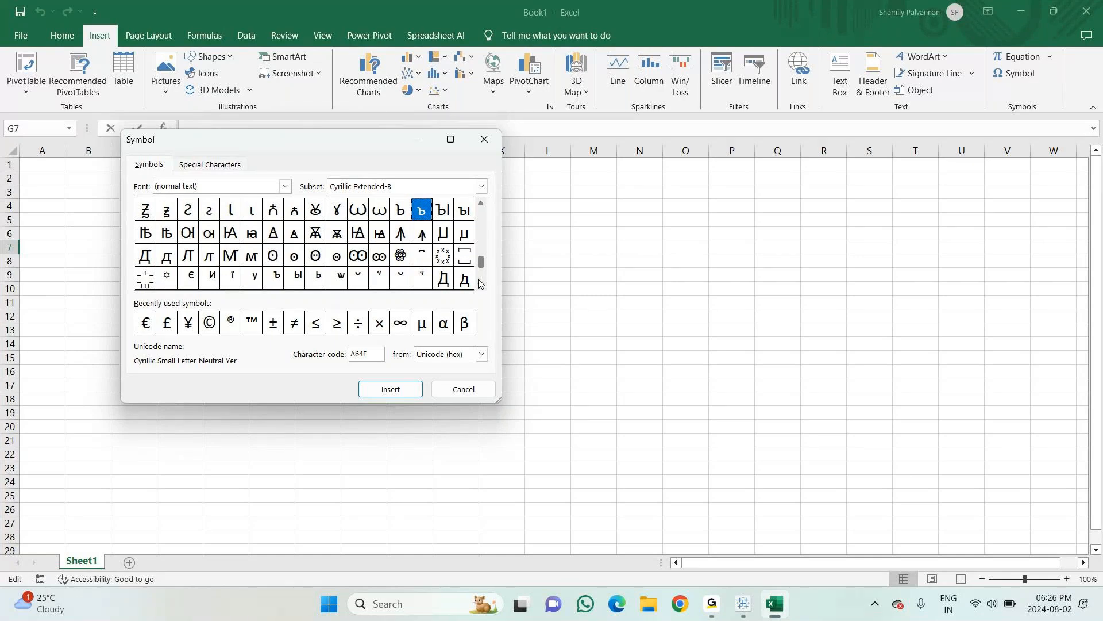
left_click(481, 283)
left_click(481, 284)
left_click(481, 284)
left_click(481, 283)
left_click(481, 283)
left_click_drag(481, 283, 481, 283)
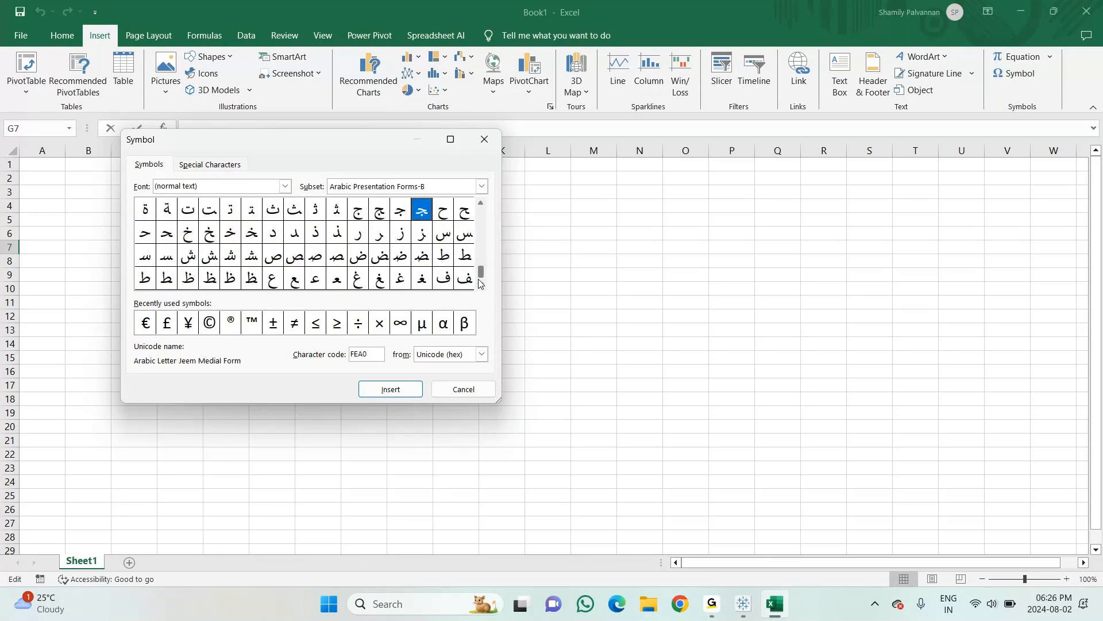
Step: Switch the symbol font to Agency FB and Algerian, and look through the characters they offer
left_click(285, 186)
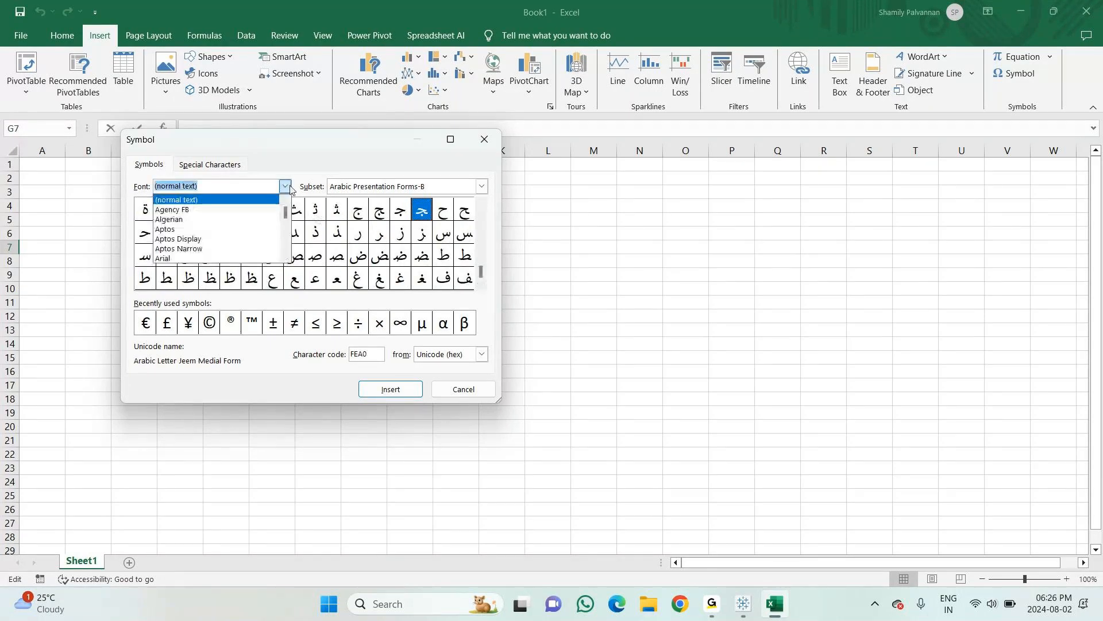
left_click(207, 213)
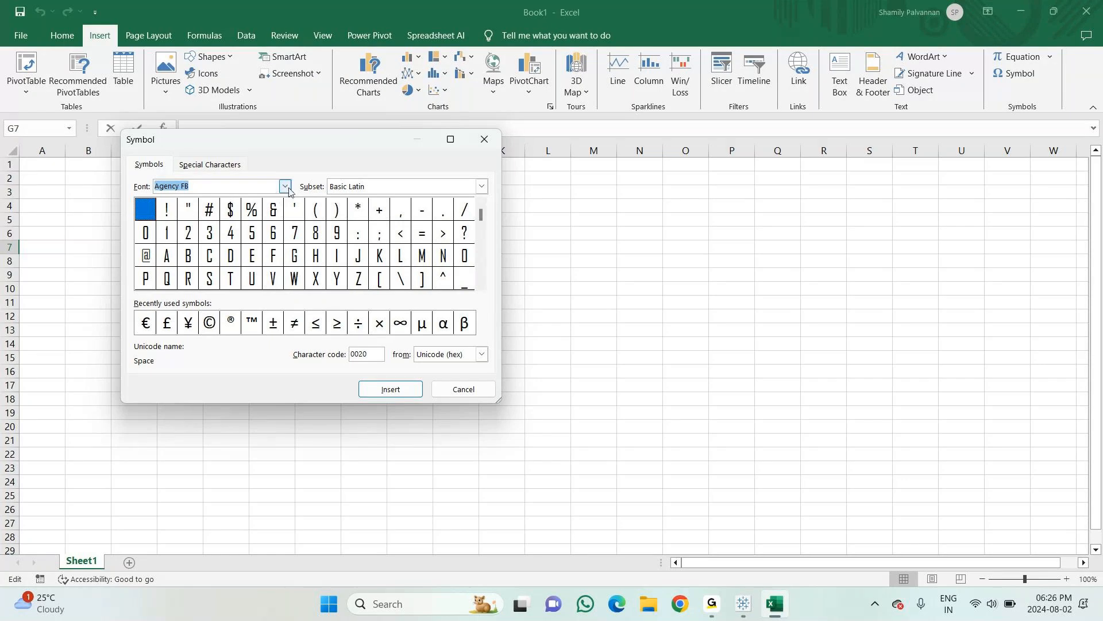
key("Down")
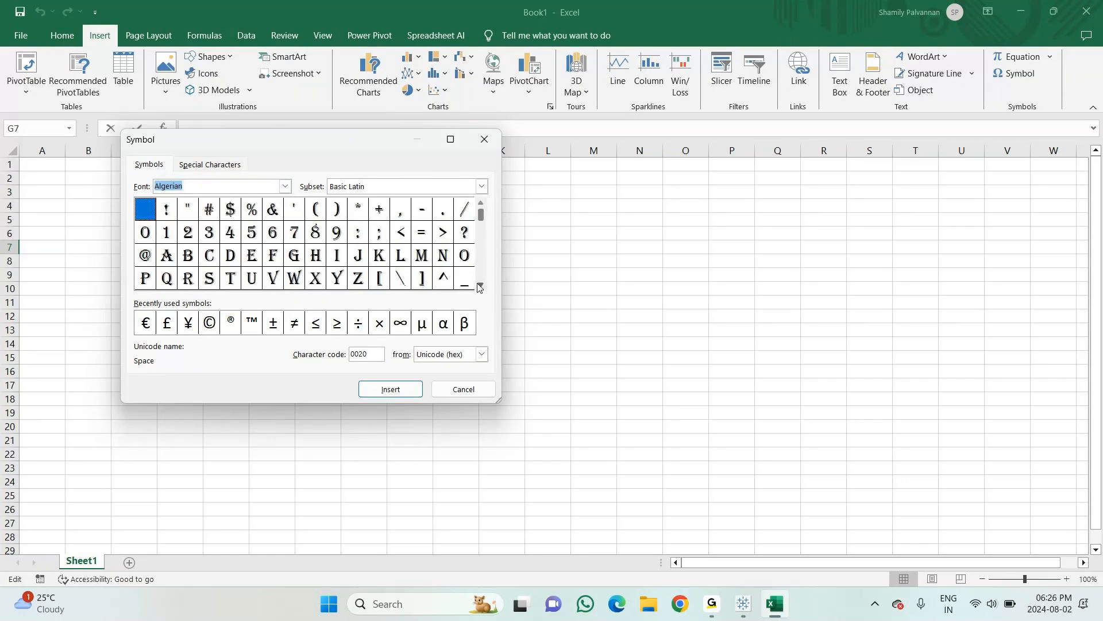
scroll(483, 289, "down", 3)
scroll(484, 289, "down", 4)
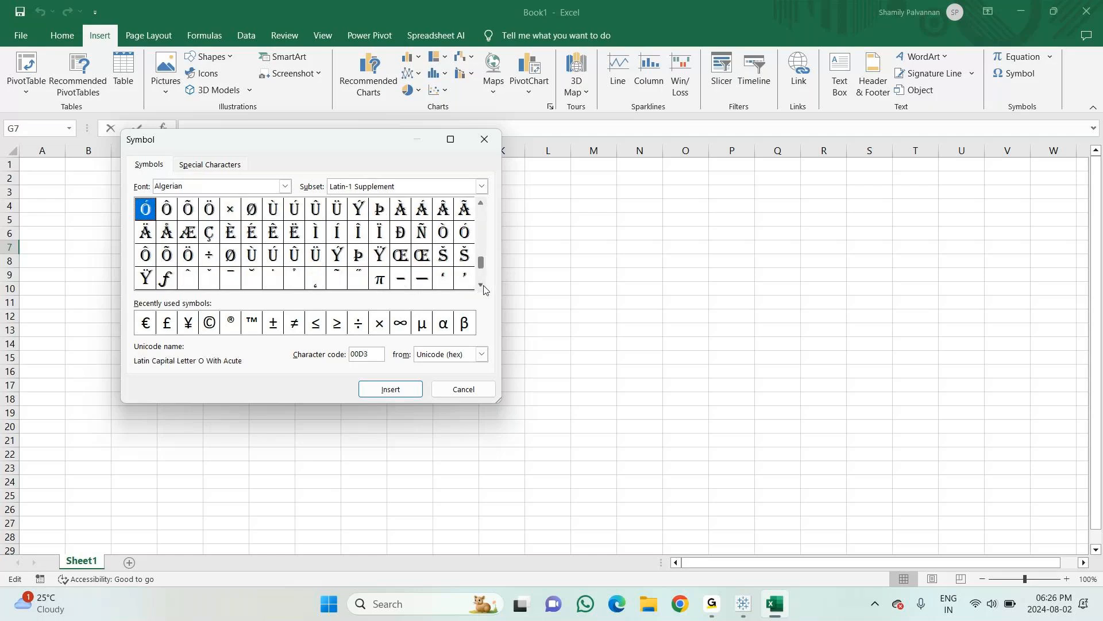
Step: Browse the symbols of the Aptos, Aptos Display, Aptos Narrow and Arial fonts
left_click(290, 188)
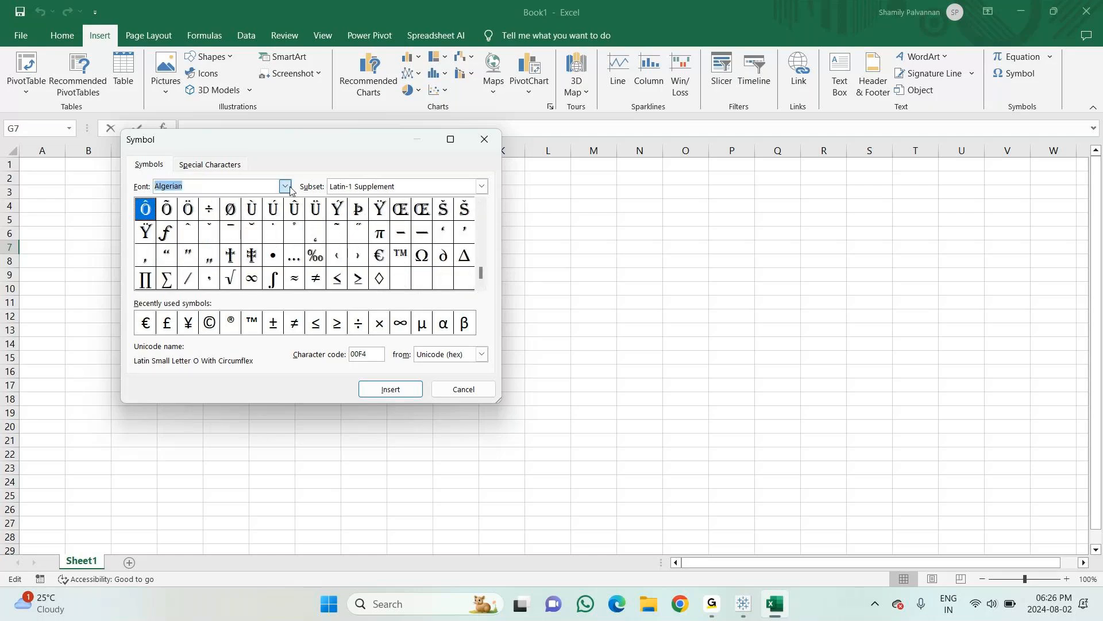
left_click(285, 186)
left_click(178, 221)
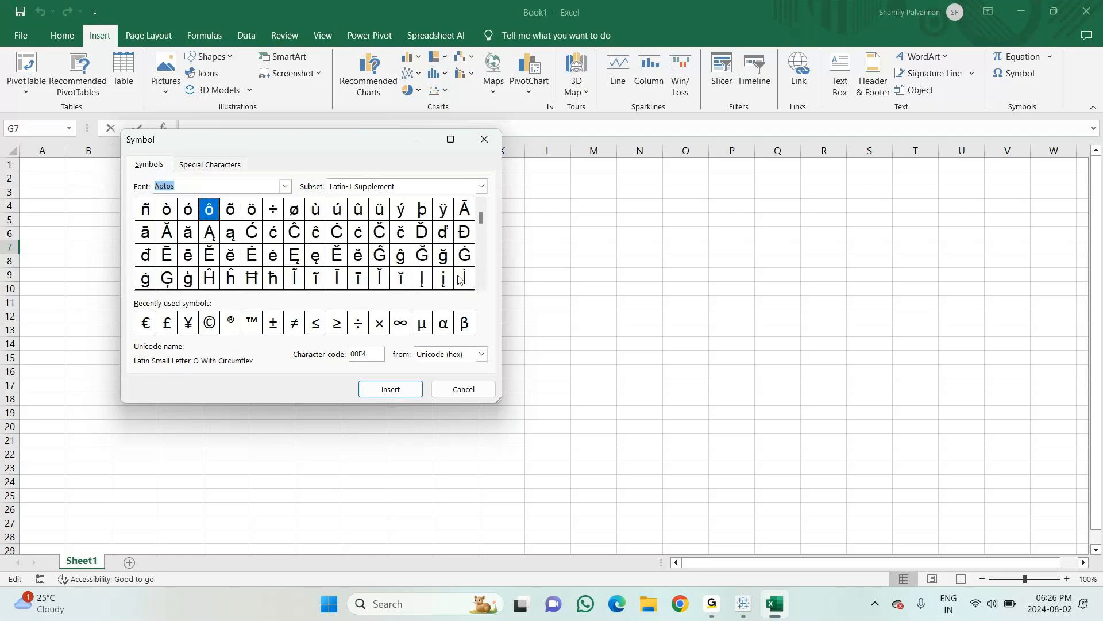
left_click_drag(483, 232, 482, 276)
left_click(285, 187)
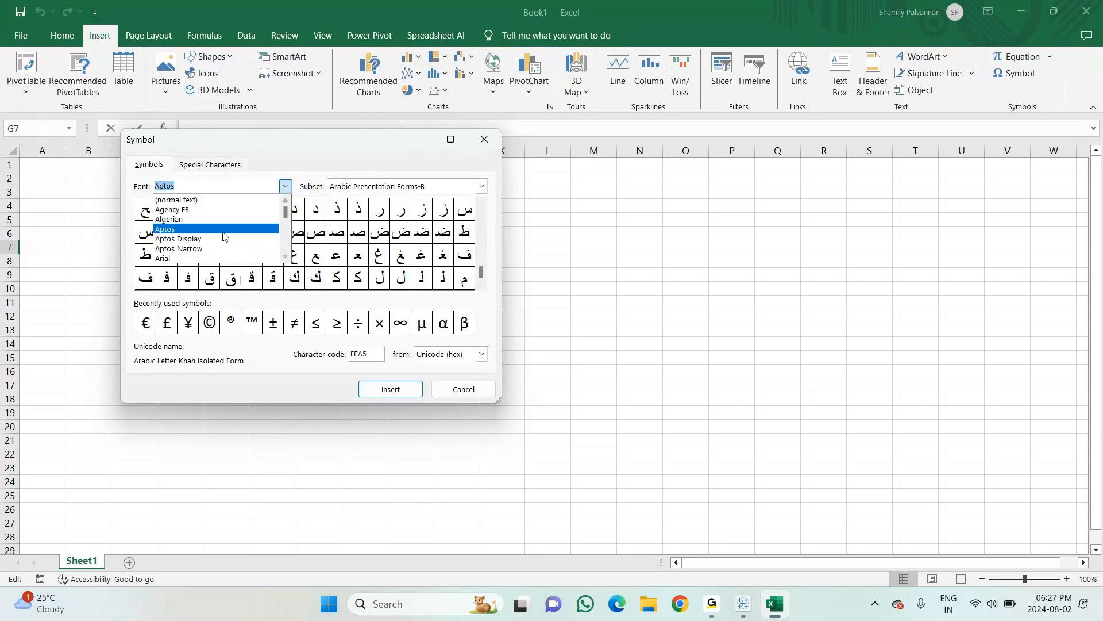
left_click(202, 239)
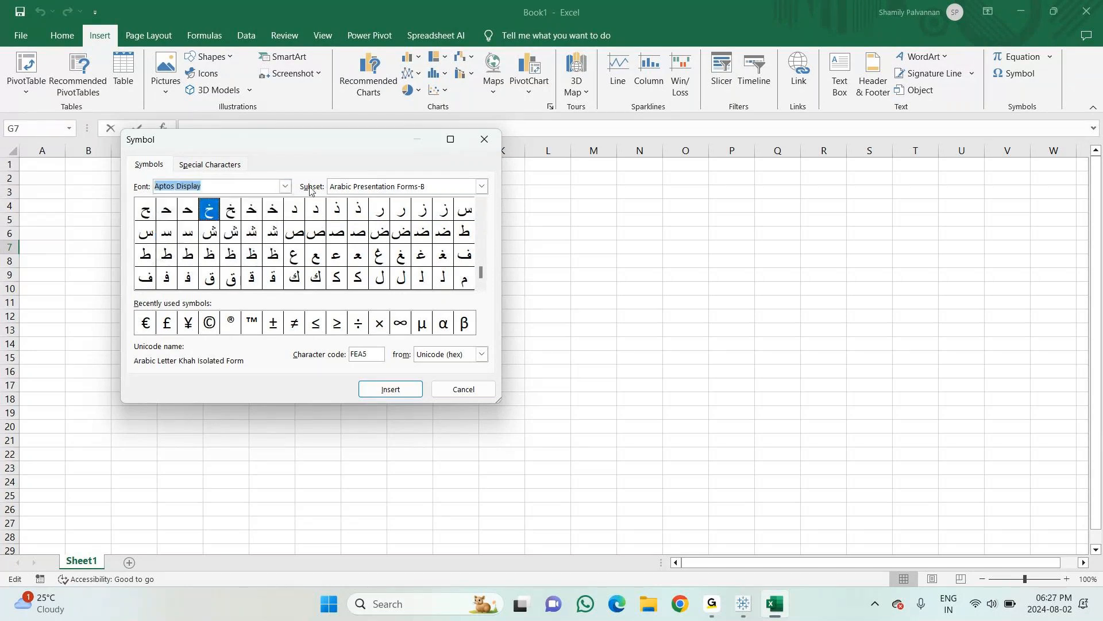
left_click(285, 186)
left_click(209, 248)
left_click_drag(482, 272, 482, 198)
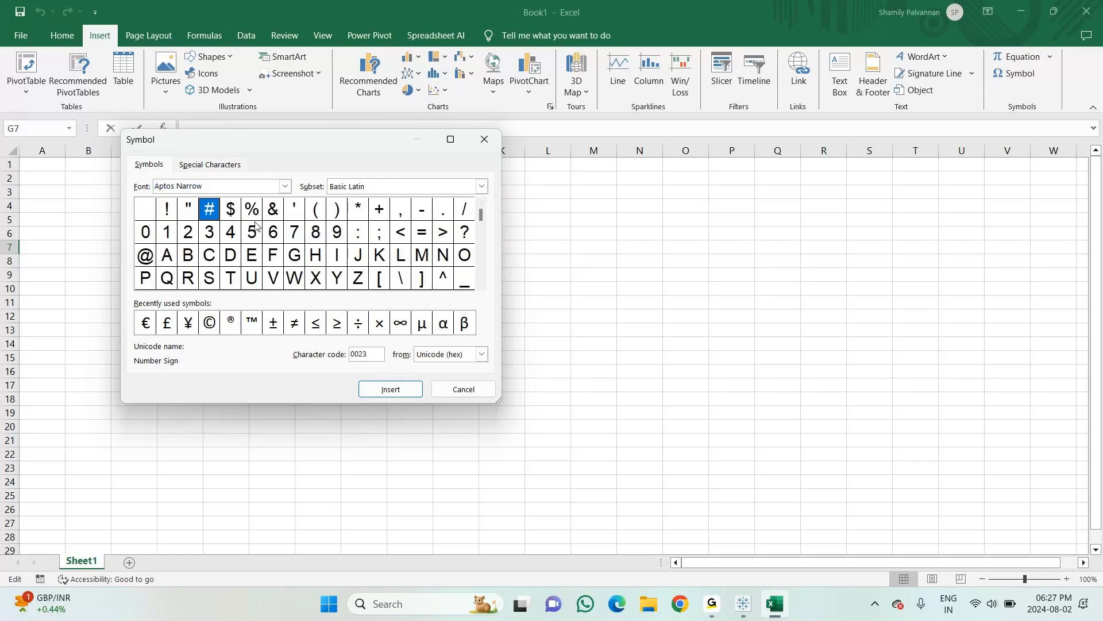
left_click(285, 188)
left_click(167, 258)
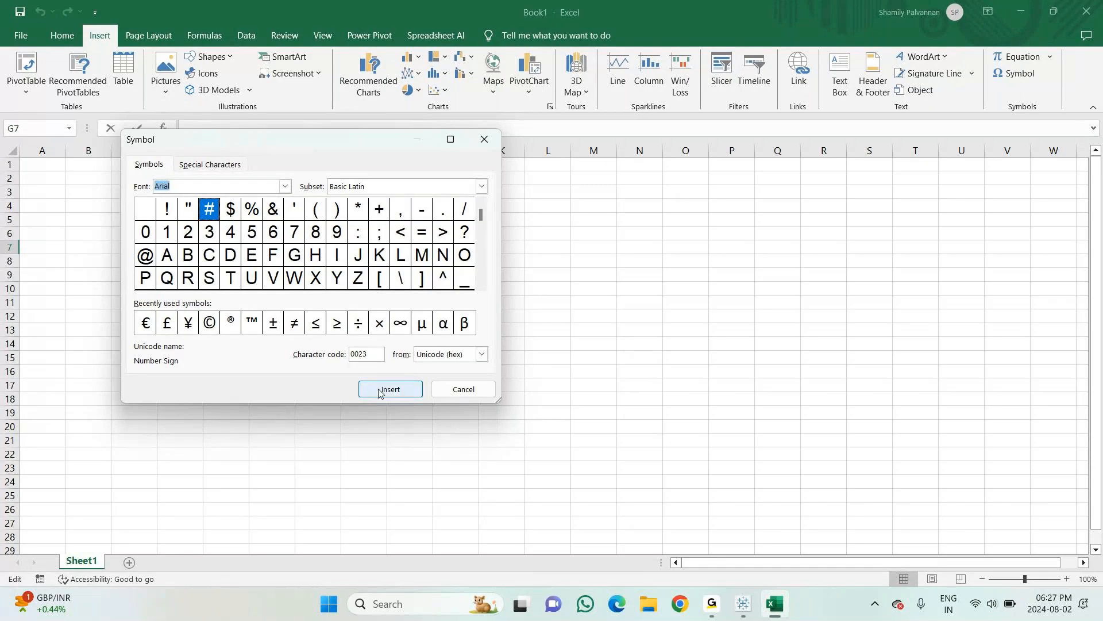
Step: Close the Symbol dialog without inserting anything, and close the Book1 workbook without saving it
left_click(371, 354)
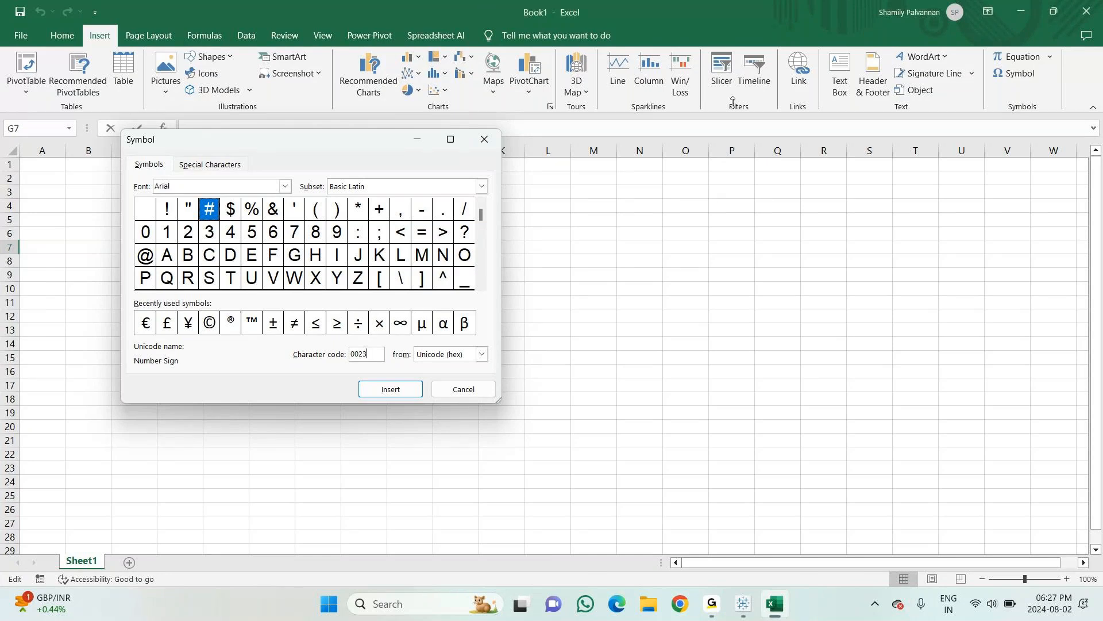
key("Escape")
left_click(1086, 11)
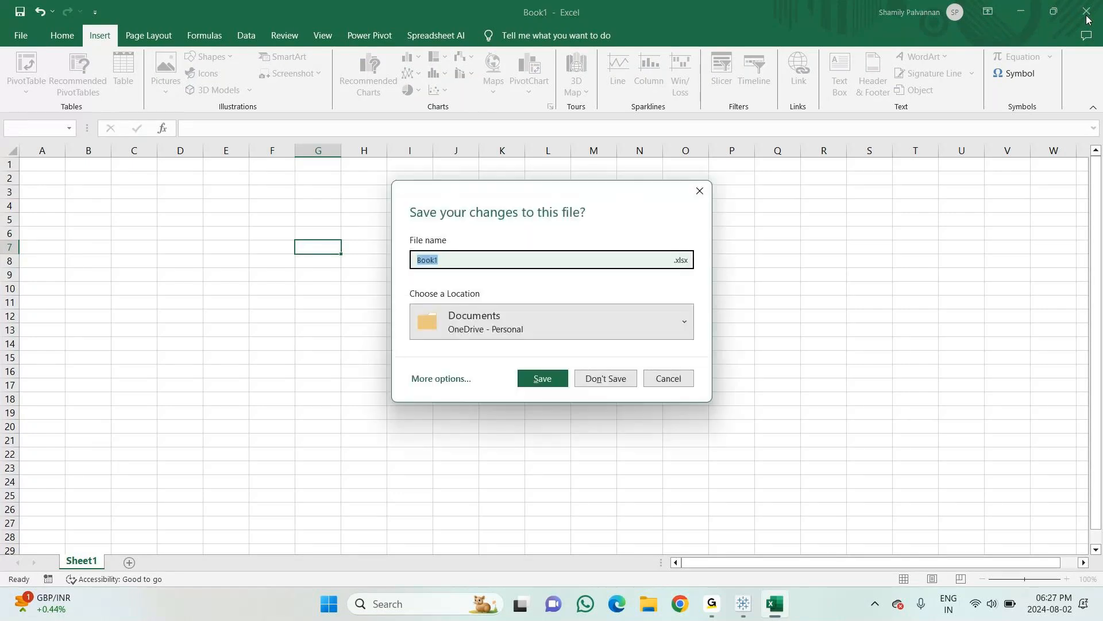
left_click(604, 378)
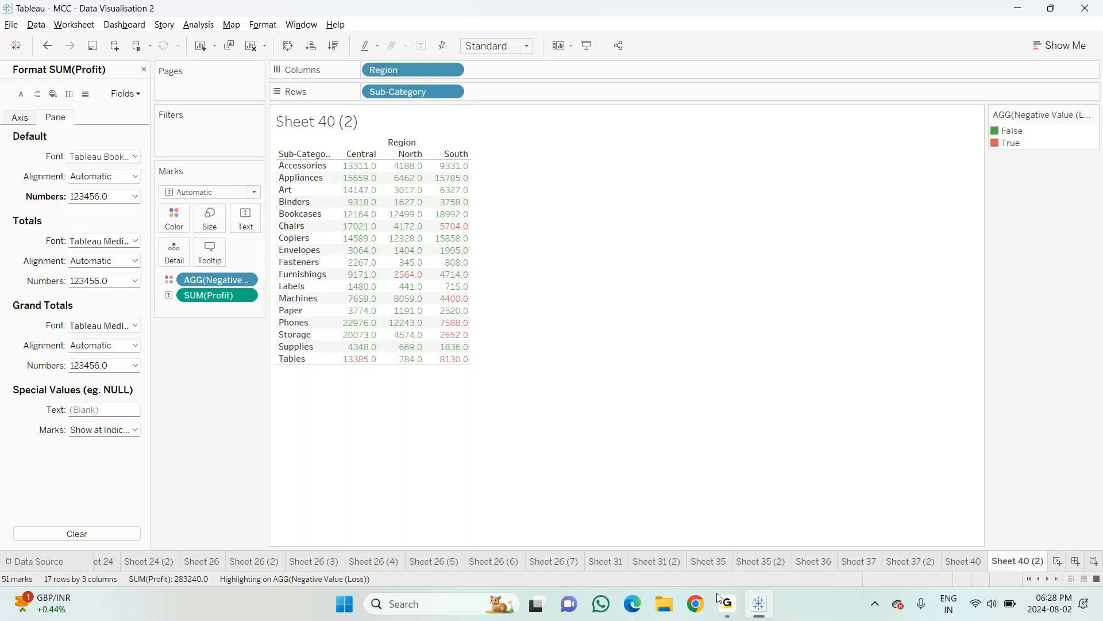
Step: Launch Excel again from Tableau through the Run prompt, with a new blank workbook
mouse_move(754, 607)
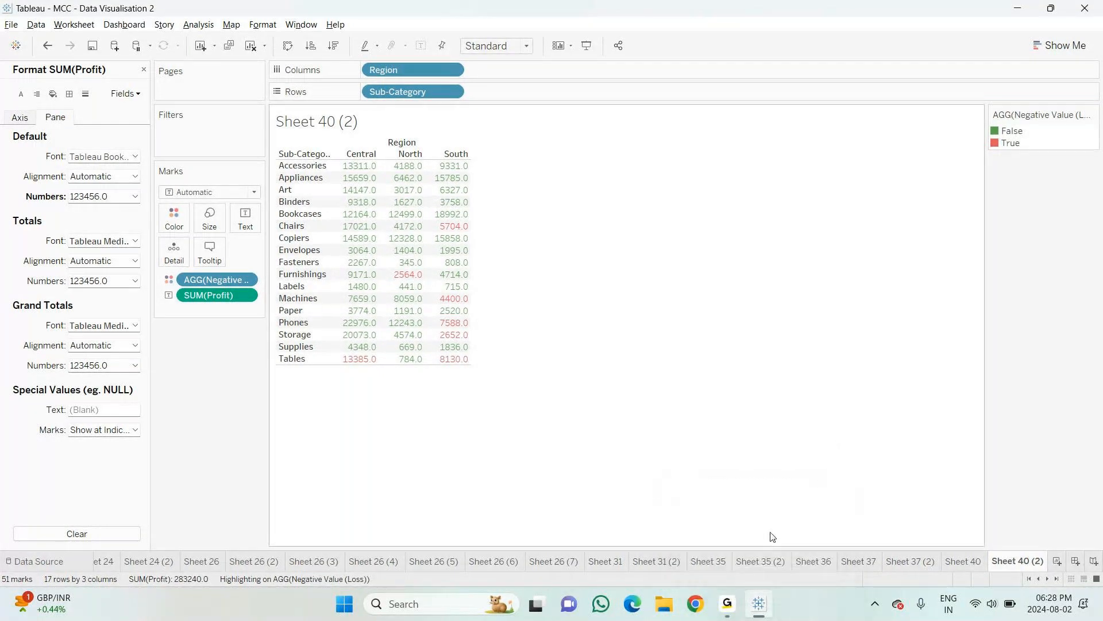
key("super+r")
key("Escape")
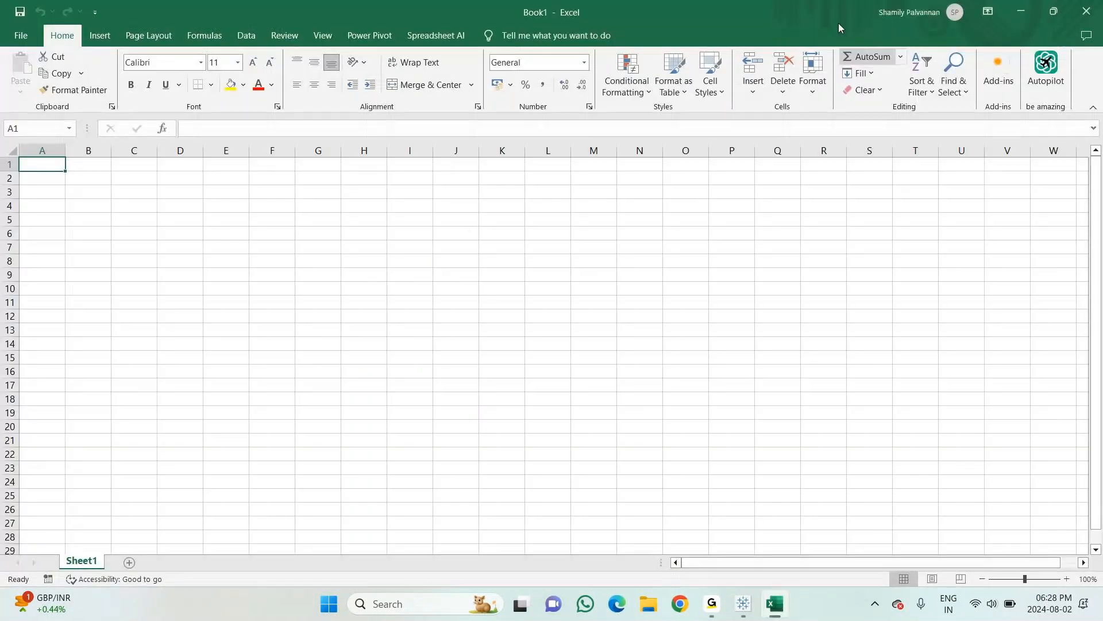
Step: Open the Symbol dialog for cell A1 and show the Geometric Shapes subset of the normal text font
left_click(97, 35)
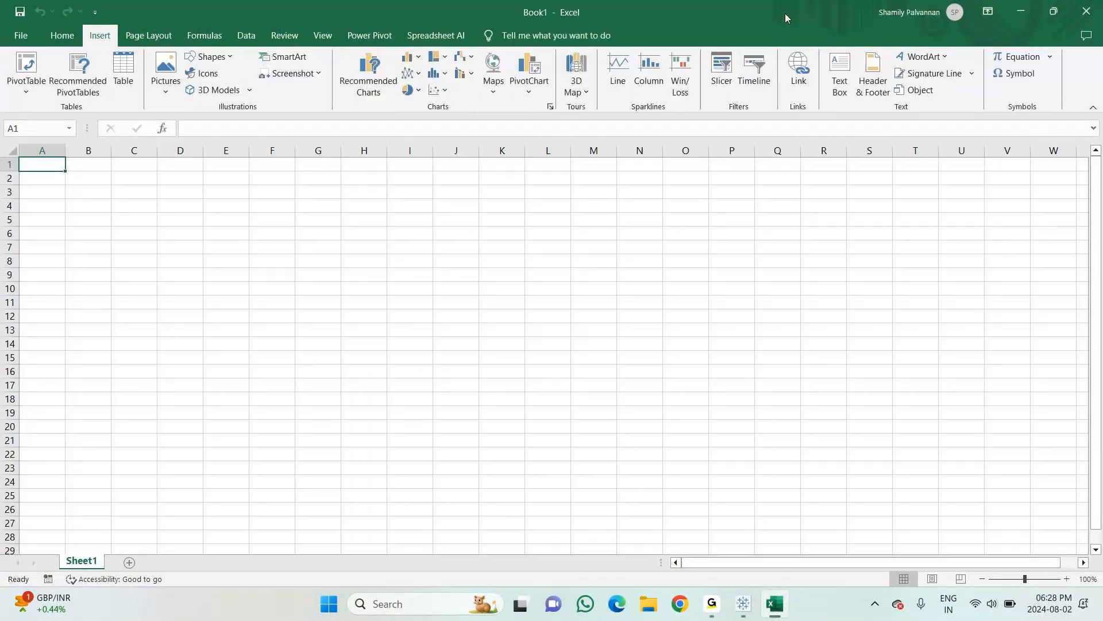
left_click(1023, 73)
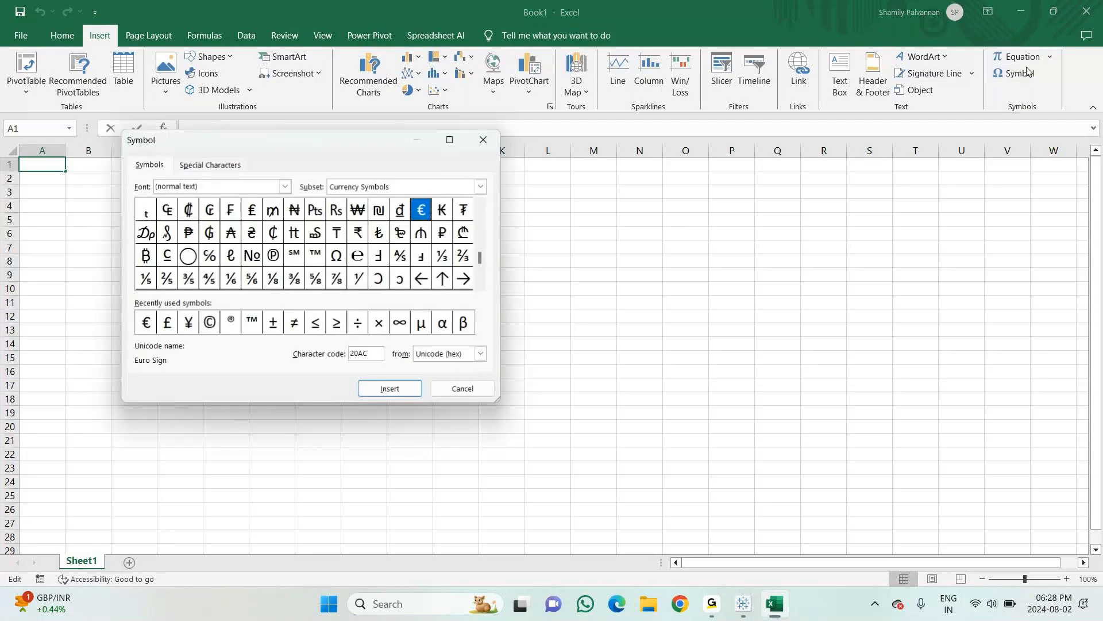
left_click(480, 187)
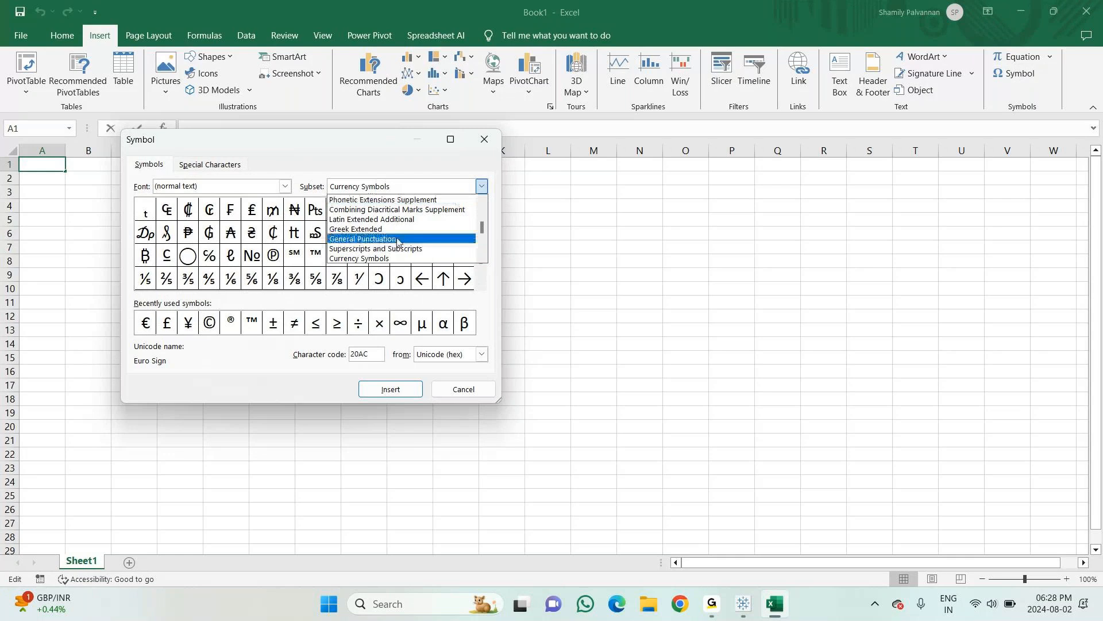
scroll(398, 242, "down", 1)
scroll(398, 242, "down", 1)
scroll(399, 242, "down", 2)
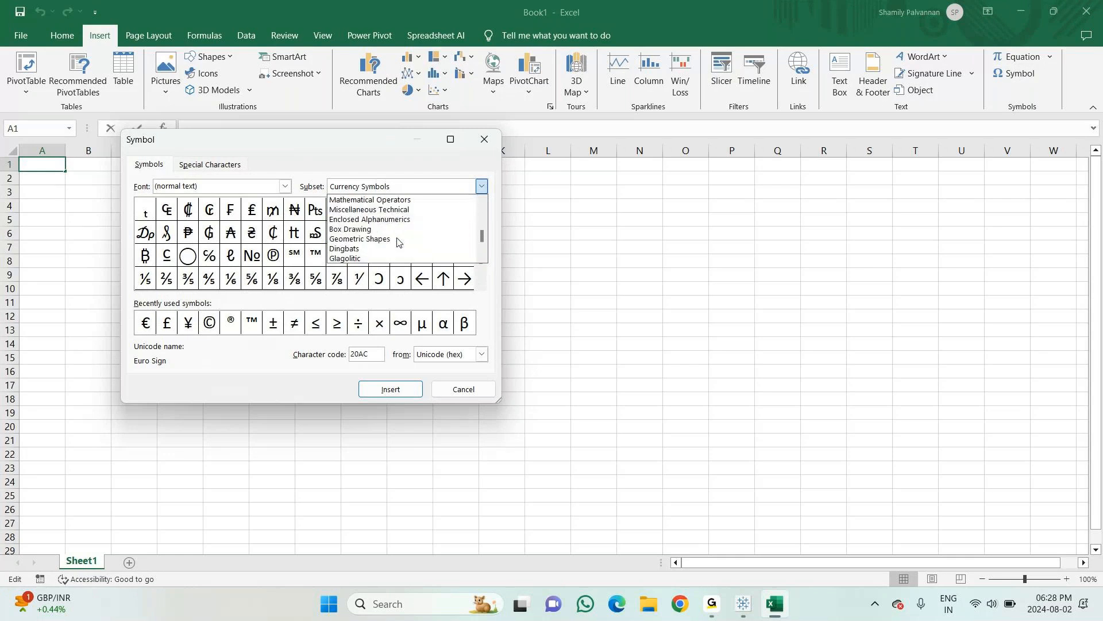
left_click(397, 240)
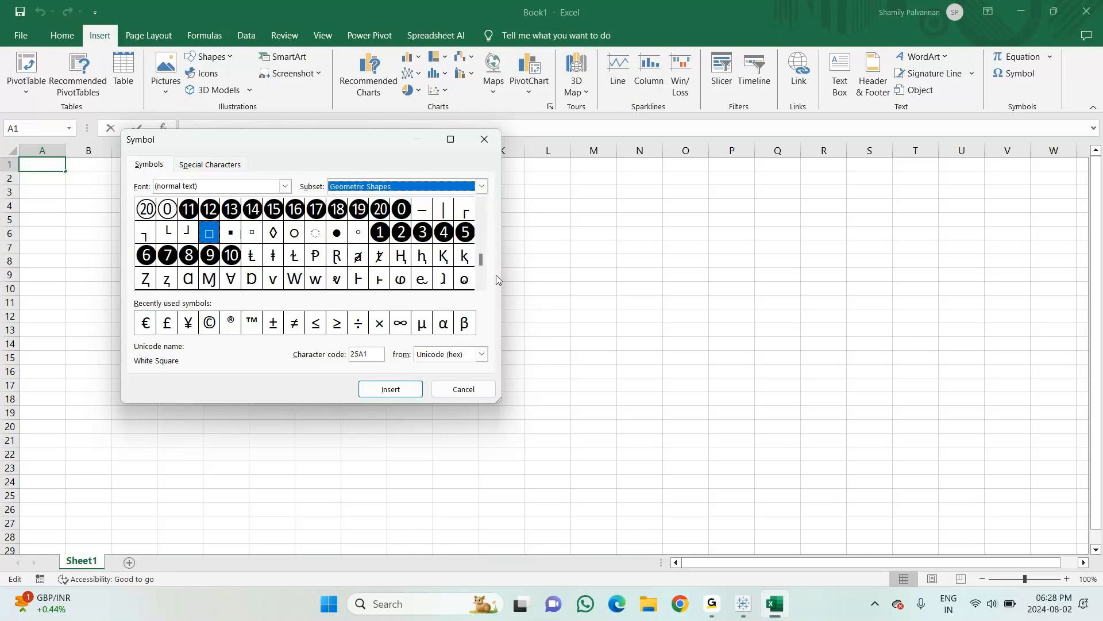
Step: Look through the whole character grid of the normal text font, from Basic Latin to Arabic Presentation Forms-B, for suitable symbols
left_click_drag(481, 260, 482, 191)
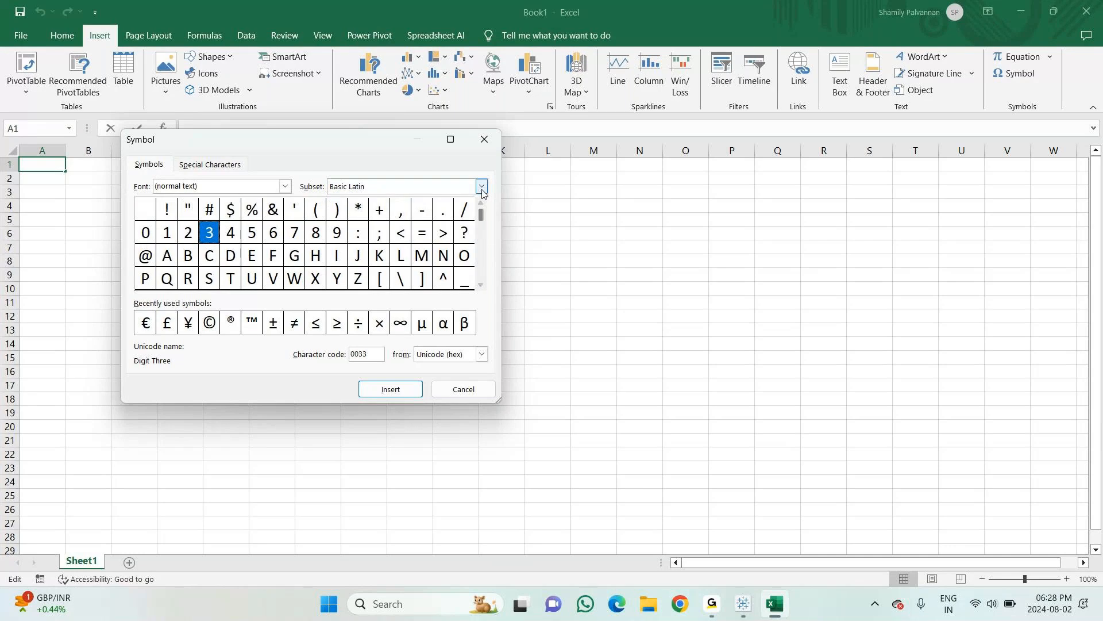
left_click(481, 285)
left_click(481, 285)
left_click(481, 285)
left_click(481, 285)
left_click(481, 285)
left_click(481, 285)
left_click(481, 285)
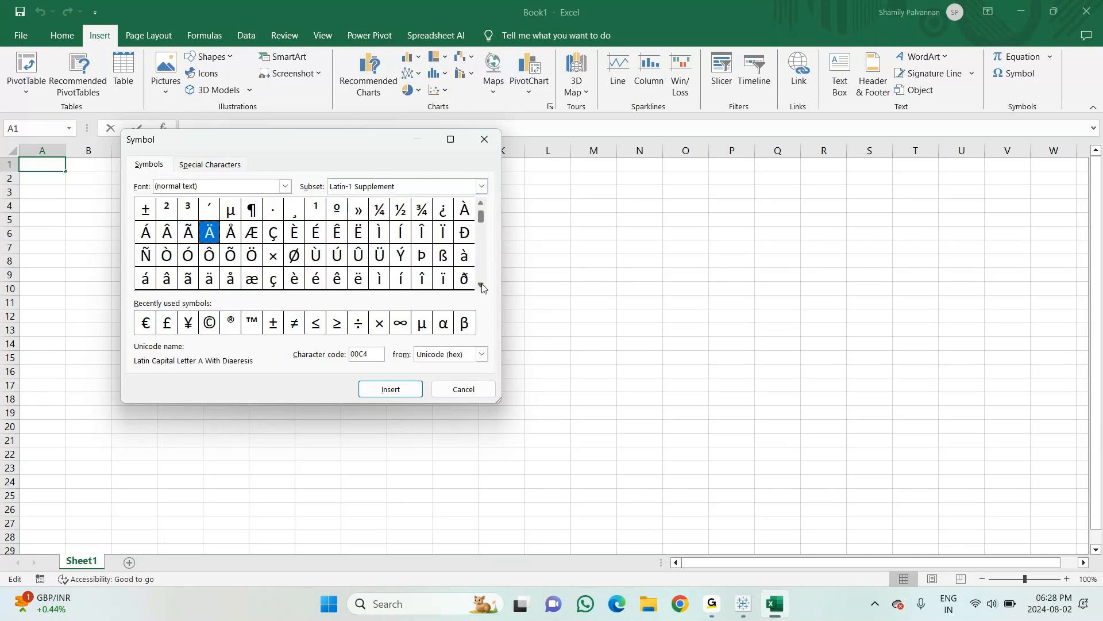
left_click(482, 285)
left_click_drag(481, 285, 481, 285)
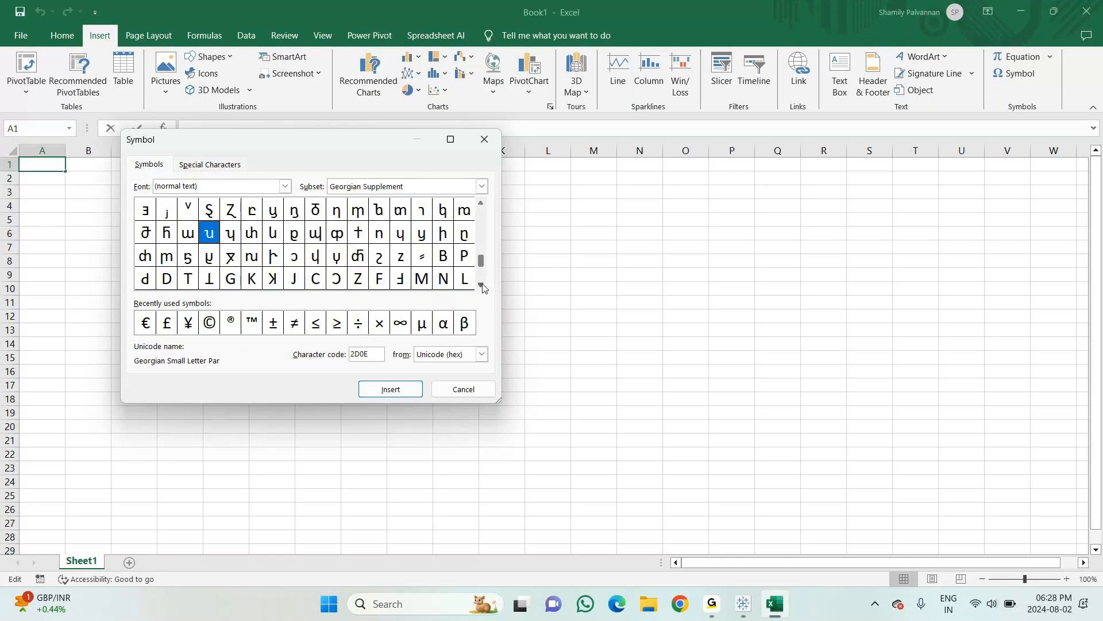
left_click(483, 204)
left_click_drag(483, 204, 483, 205)
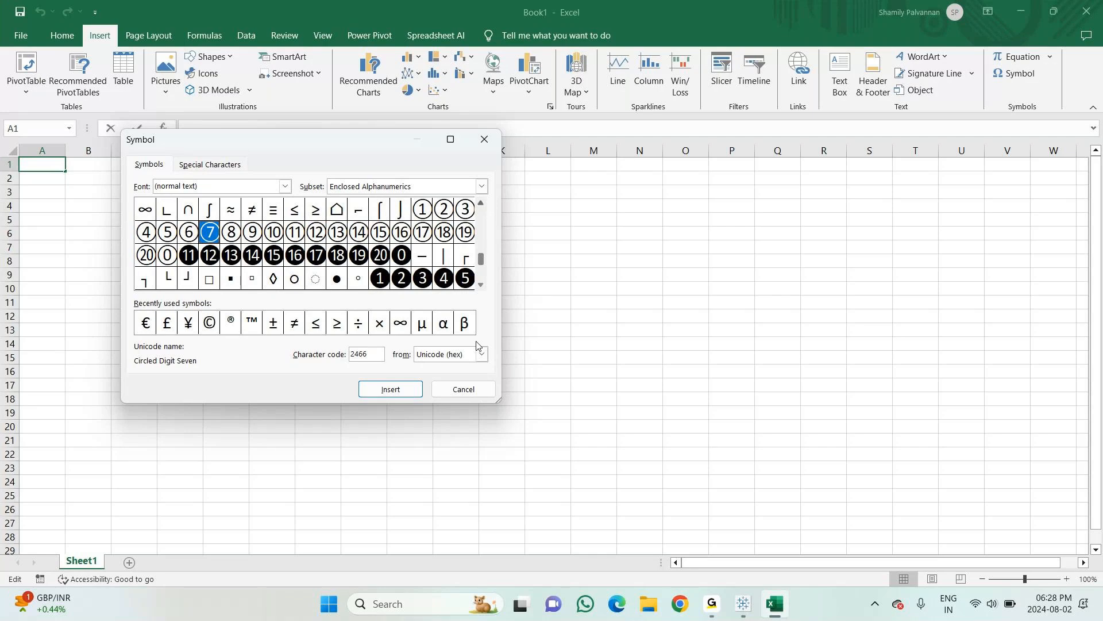
left_click(482, 285)
left_click_drag(482, 287, 482, 286)
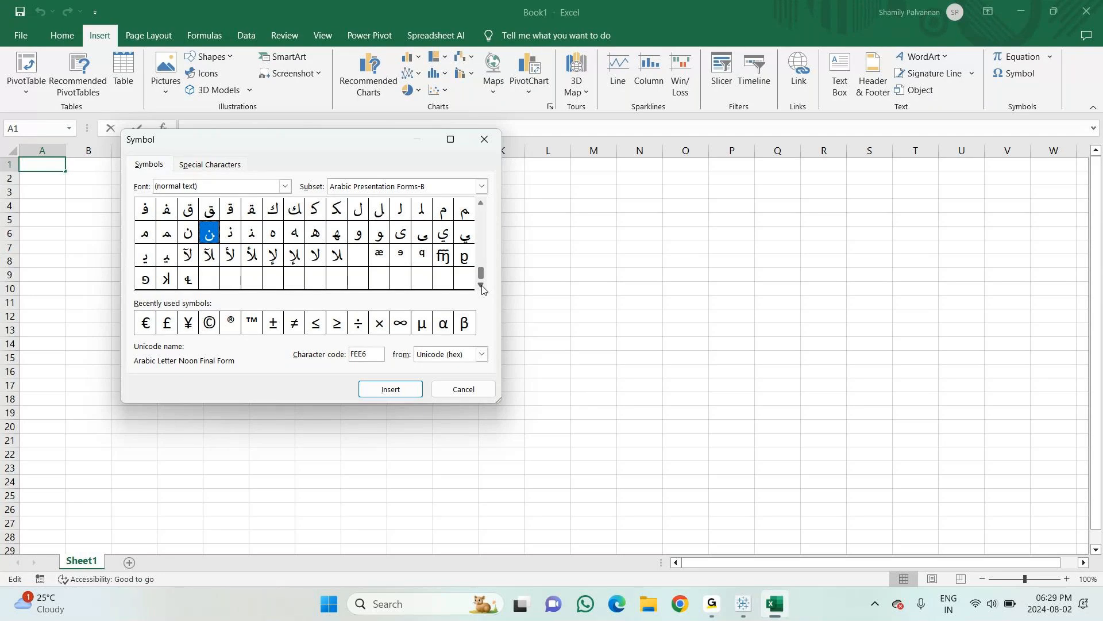
Step: Switch the symbols to the Georgian Supplement subset and look through the neighbouring subset names
left_click(482, 187)
scroll(433, 220, "up", 3)
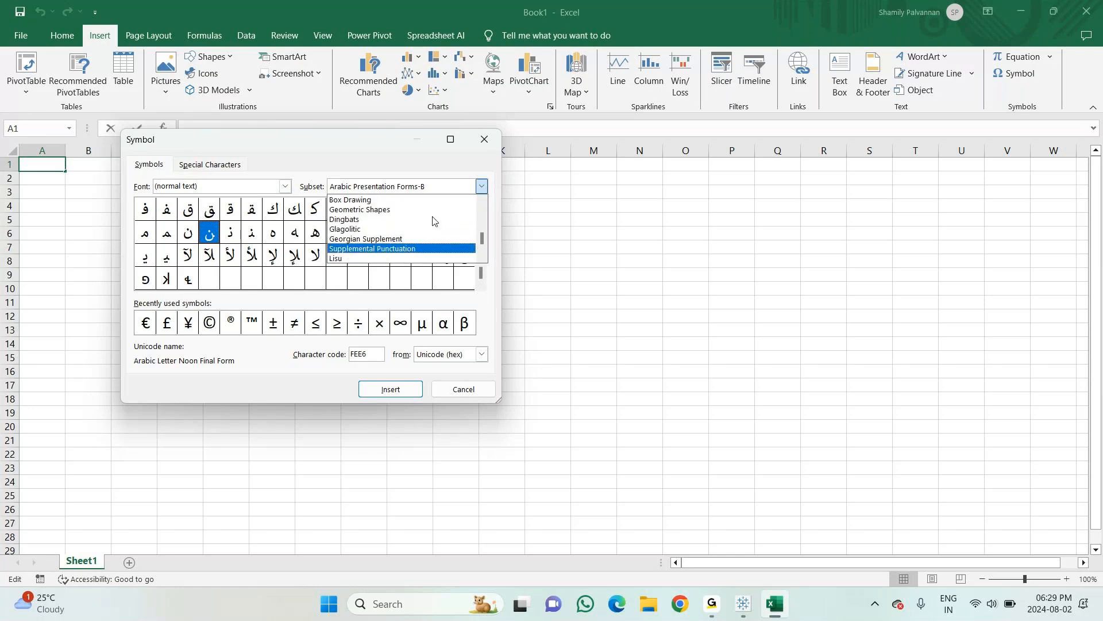
left_click(404, 239)
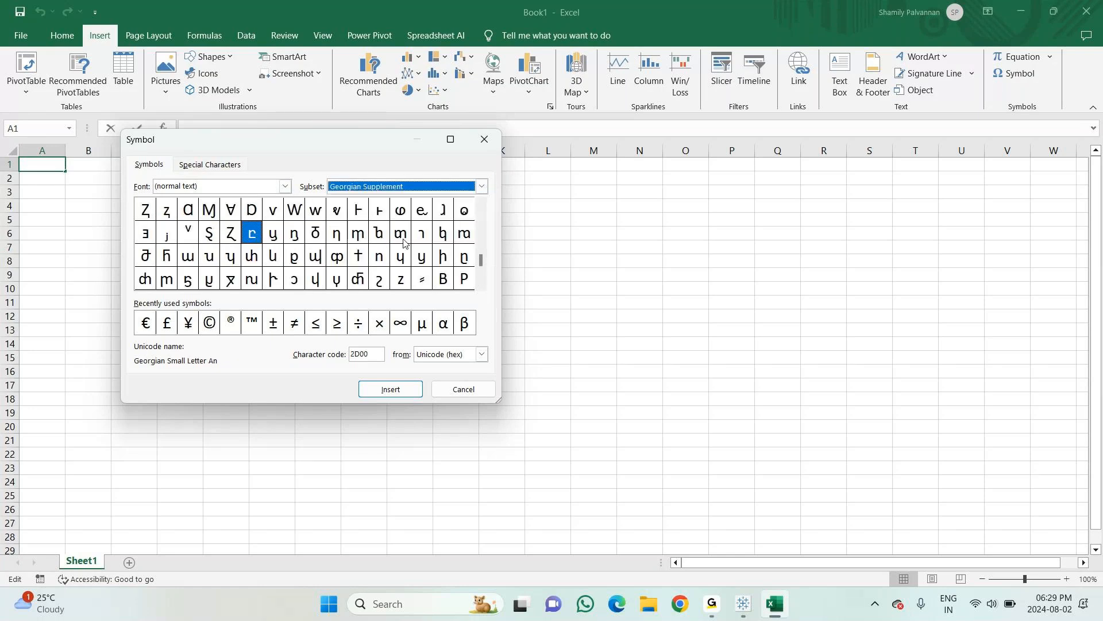
left_click(481, 187)
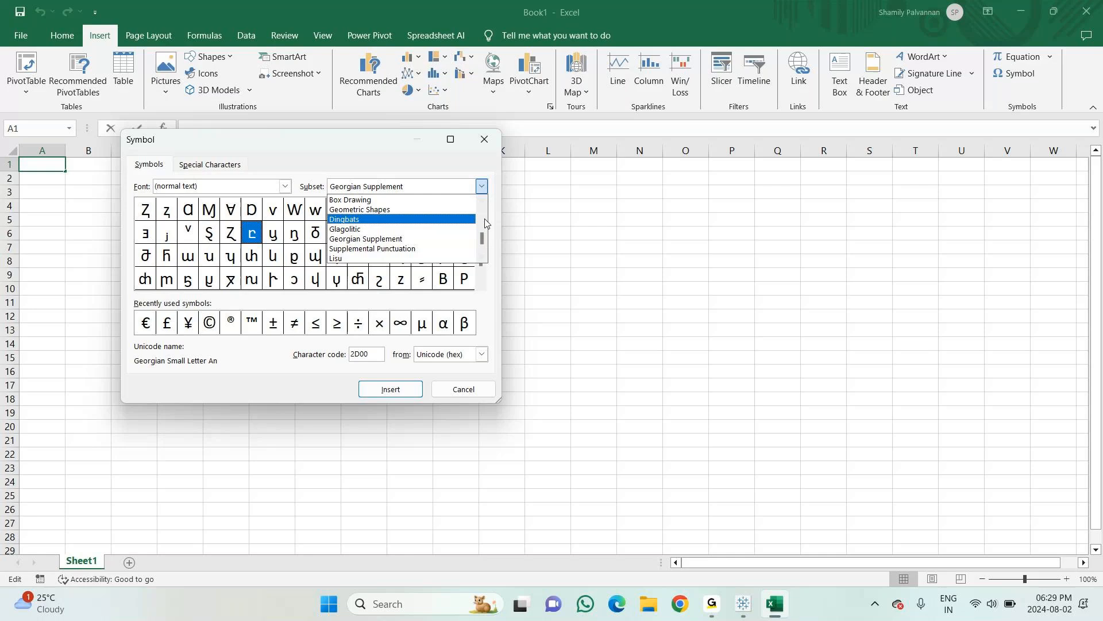
scroll(483, 230, "up", 7)
left_click_drag(483, 230, 482, 238)
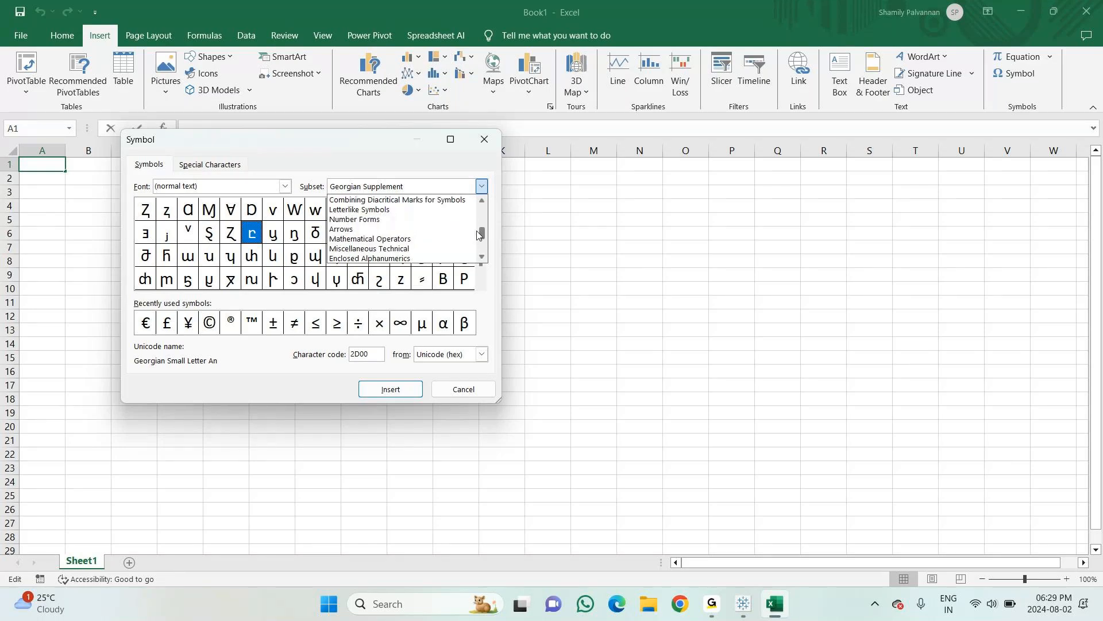
scroll(450, 244, "down", 1)
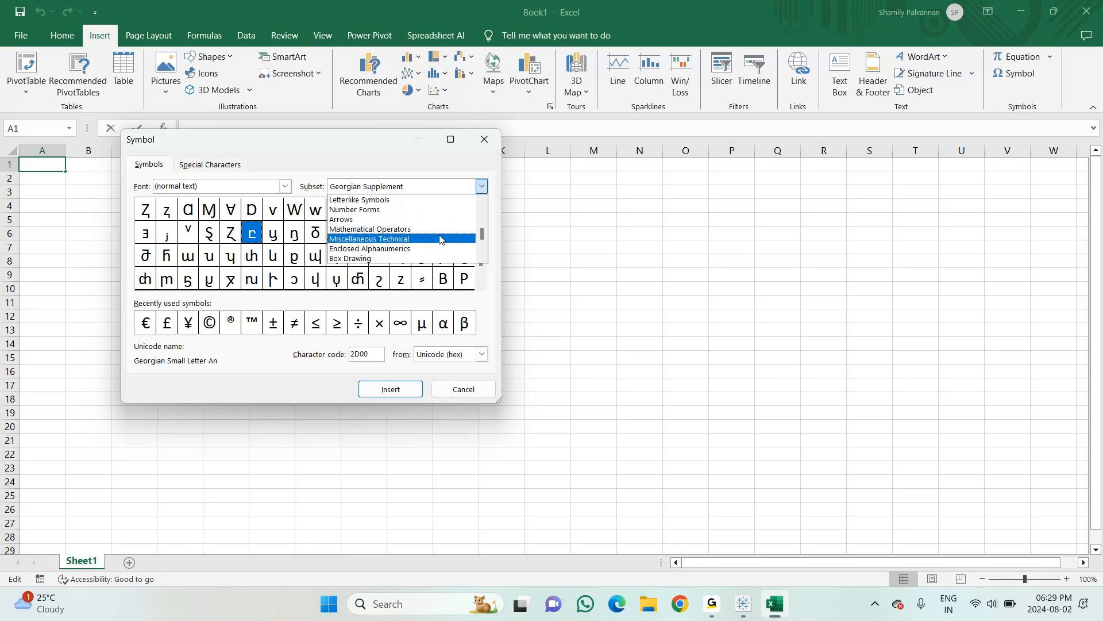
scroll(441, 239, "down", 3)
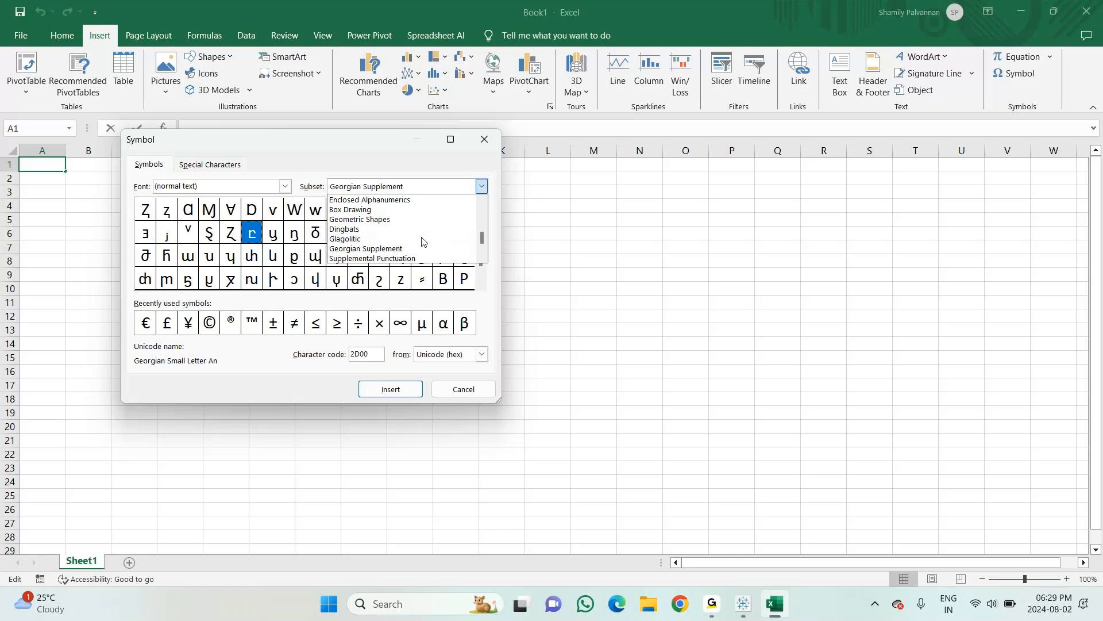
scroll(413, 244, "down", 3)
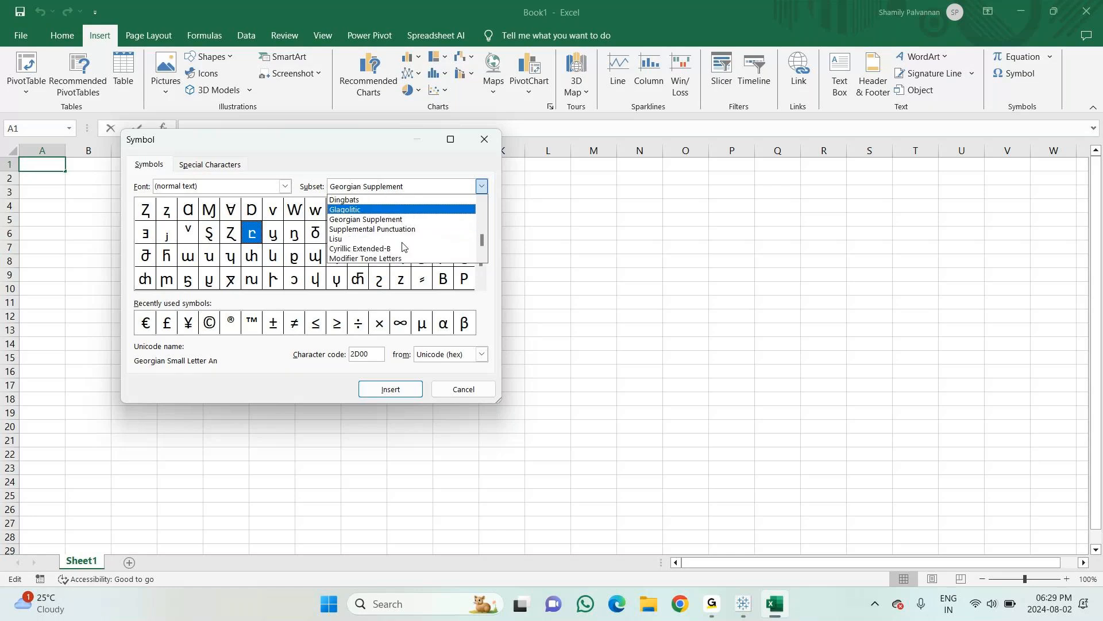
Step: Show the Greek and Coptic subset and read through the list of subsets down to Extended Characters - Plane 1
left_click(412, 182)
left_click(411, 185)
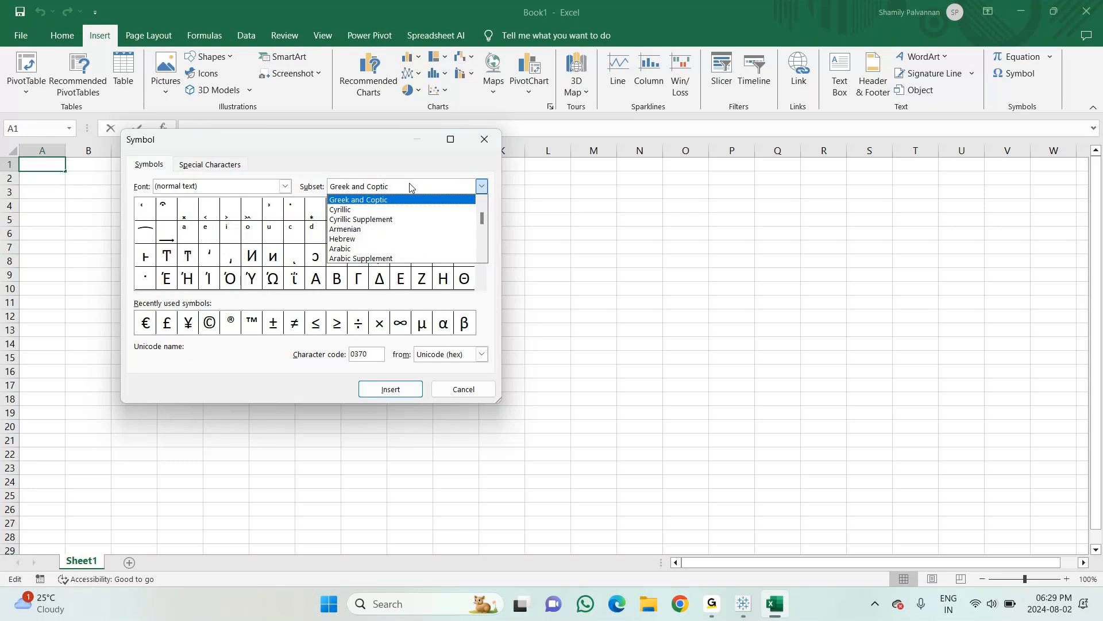
left_click(482, 258)
left_click(483, 257)
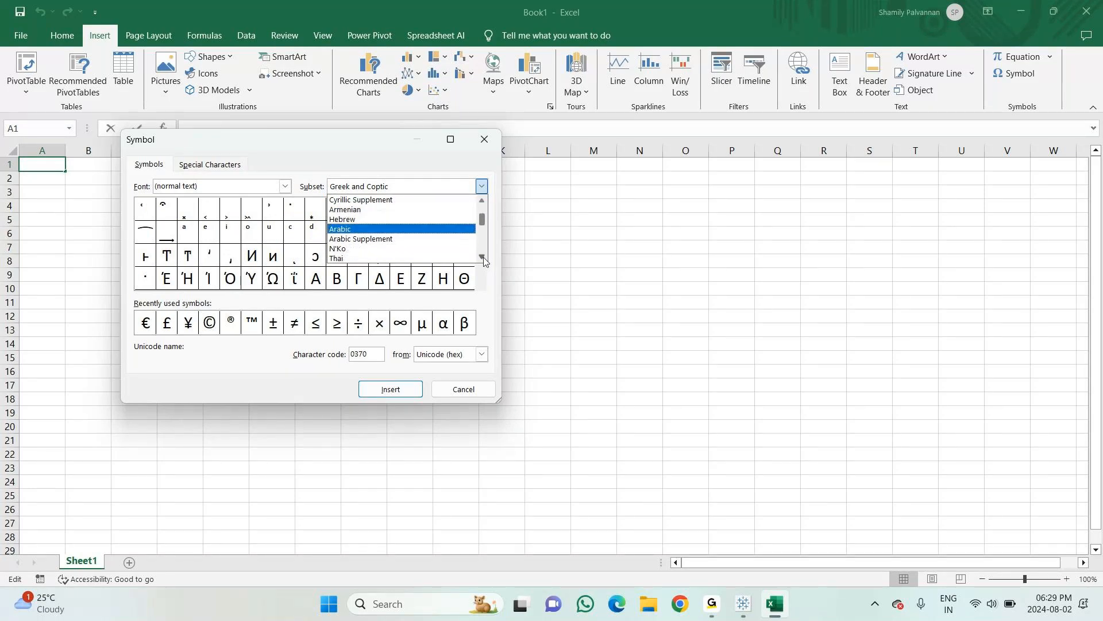
left_click(484, 258)
left_click(483, 258)
left_click(483, 257)
left_click(484, 257)
left_click(483, 257)
left_click(483, 258)
left_click(483, 258)
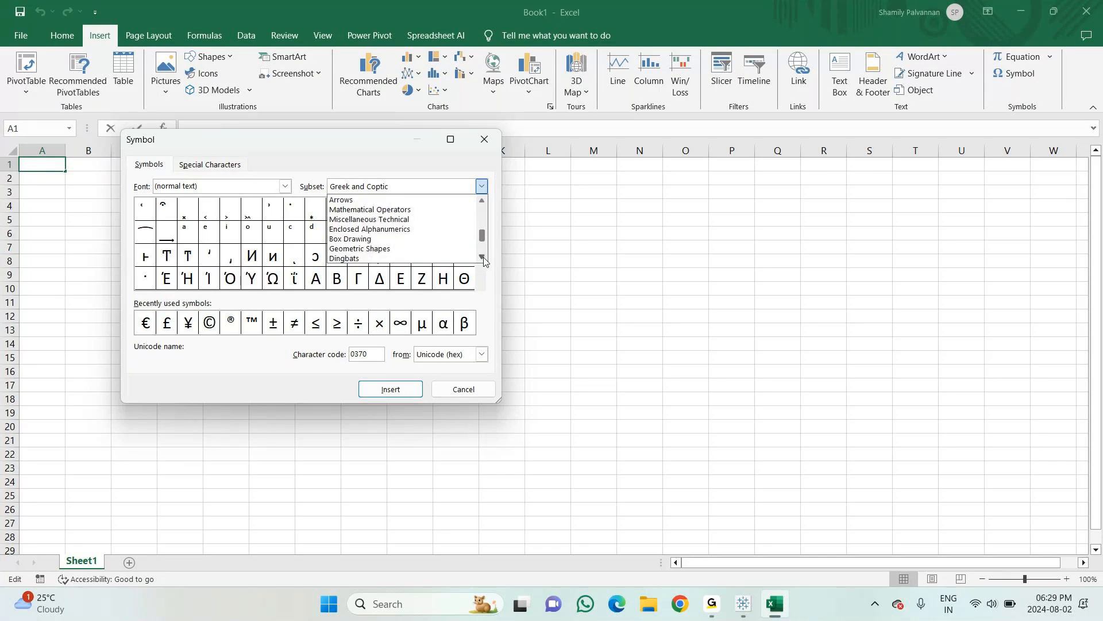
left_click(483, 258)
left_click(484, 257)
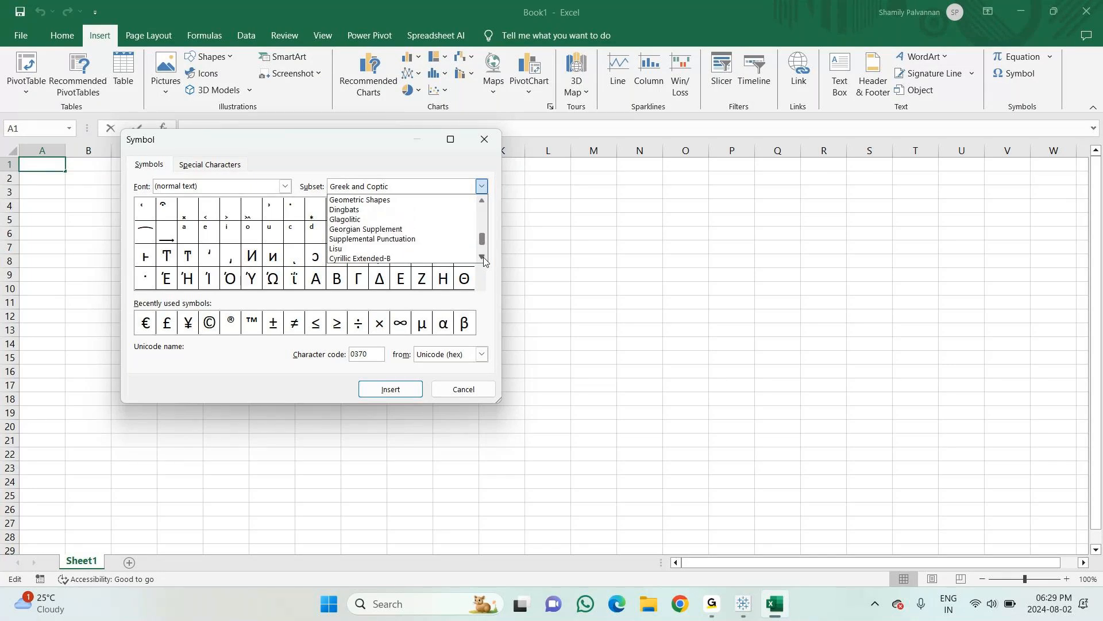
left_click(483, 257)
left_click(483, 258)
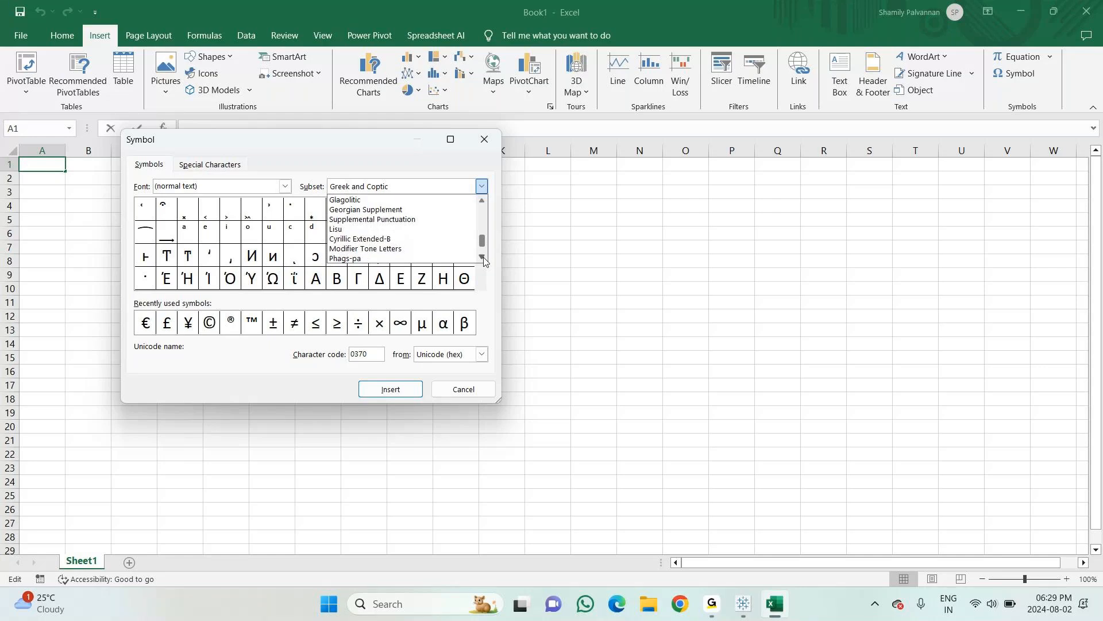
left_click(484, 258)
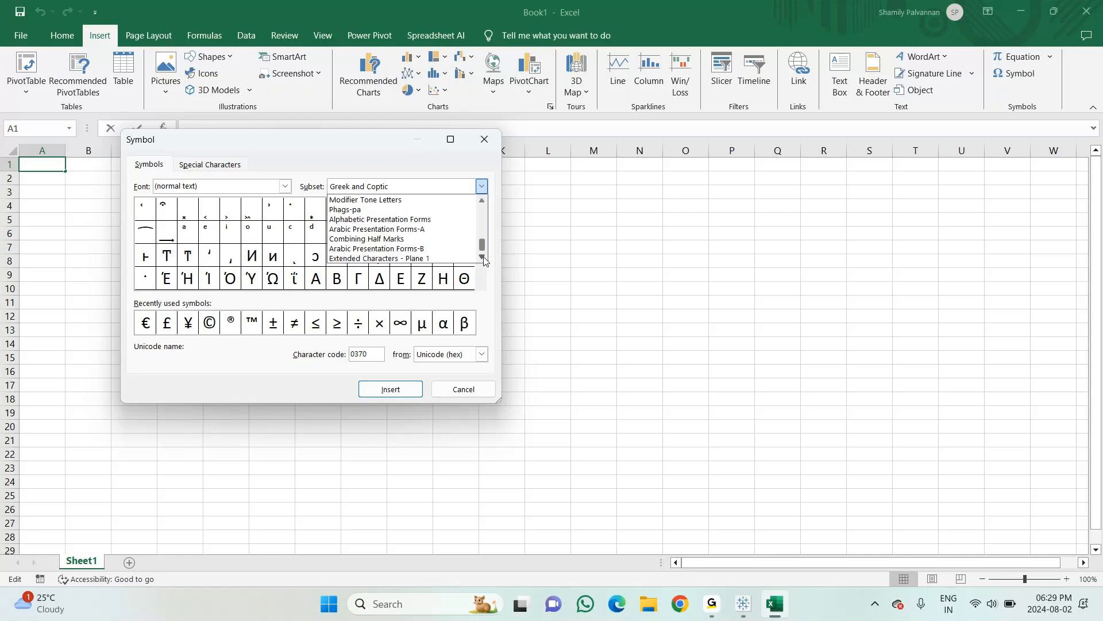
left_click_drag(484, 249, 476, 201)
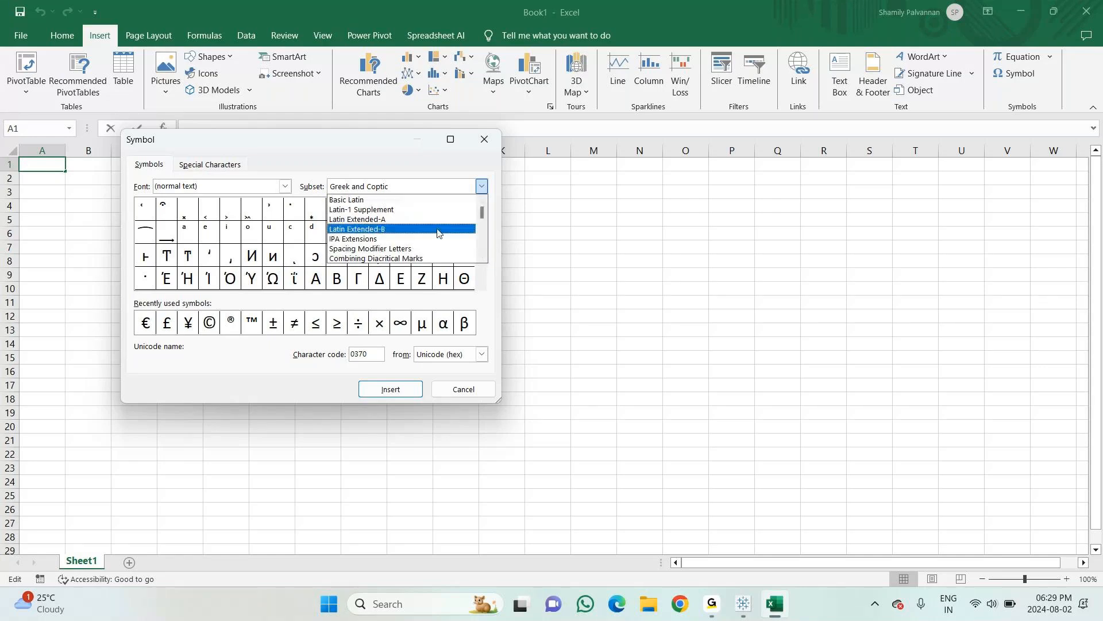
Step: Step through the character subsets one by one up to Mathematical Operators, examining the symbols each one offers
key("Down")
key("Down")
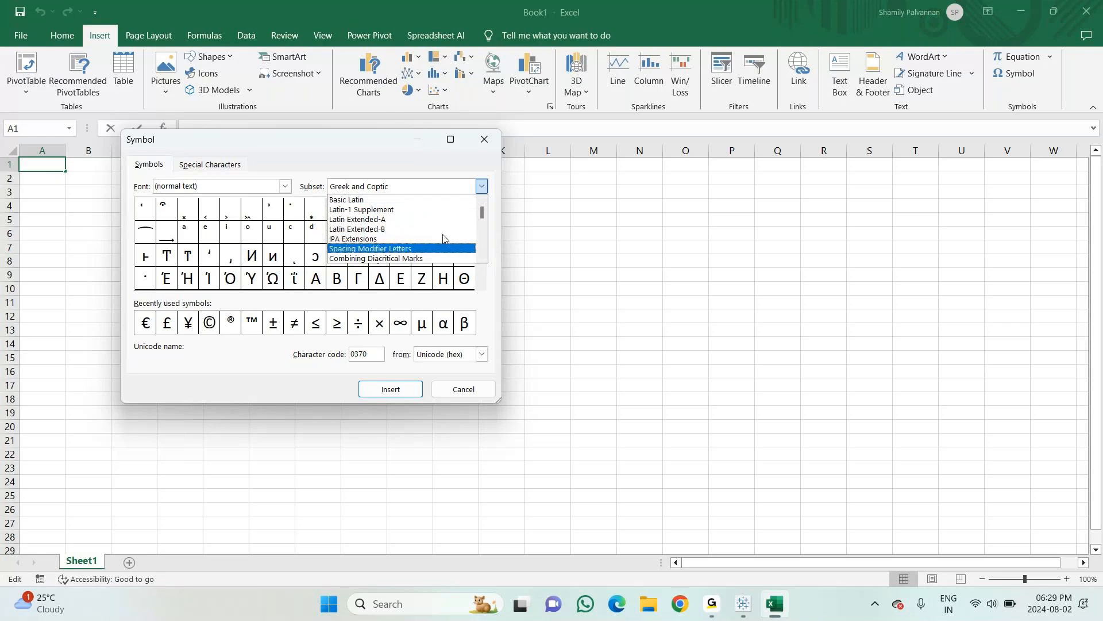
key("Down")
key("Down")
key("Down")
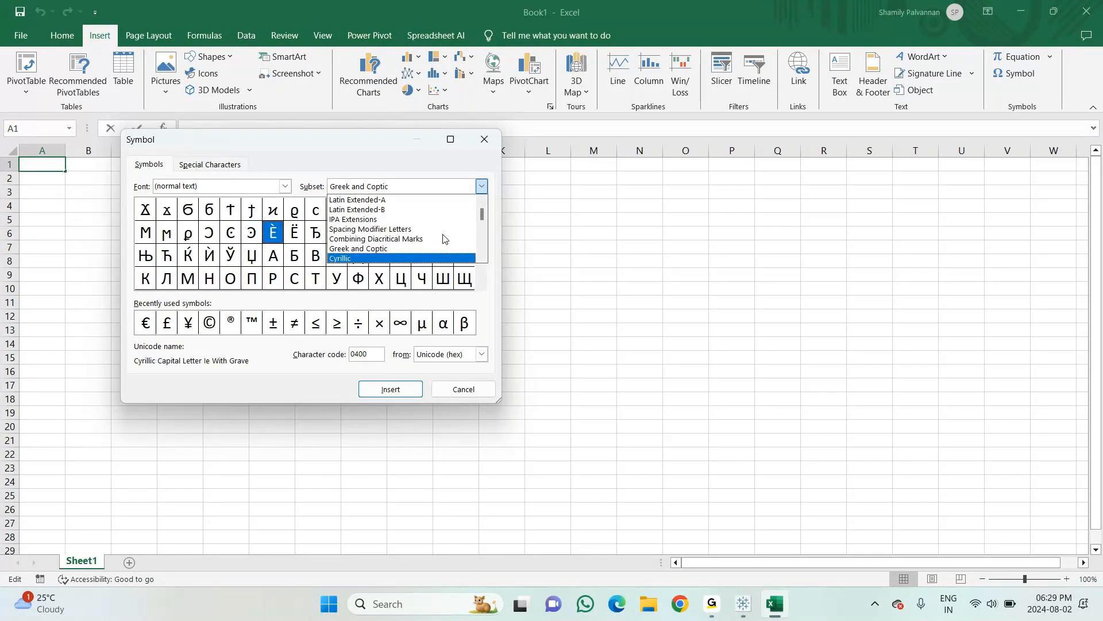
key("Down")
key("Down")
key("Down")
key("Down")
key("Down")
key("Down")
key("Down")
key("Down")
key("Down")
key("Down")
key("Down")
key("Down")
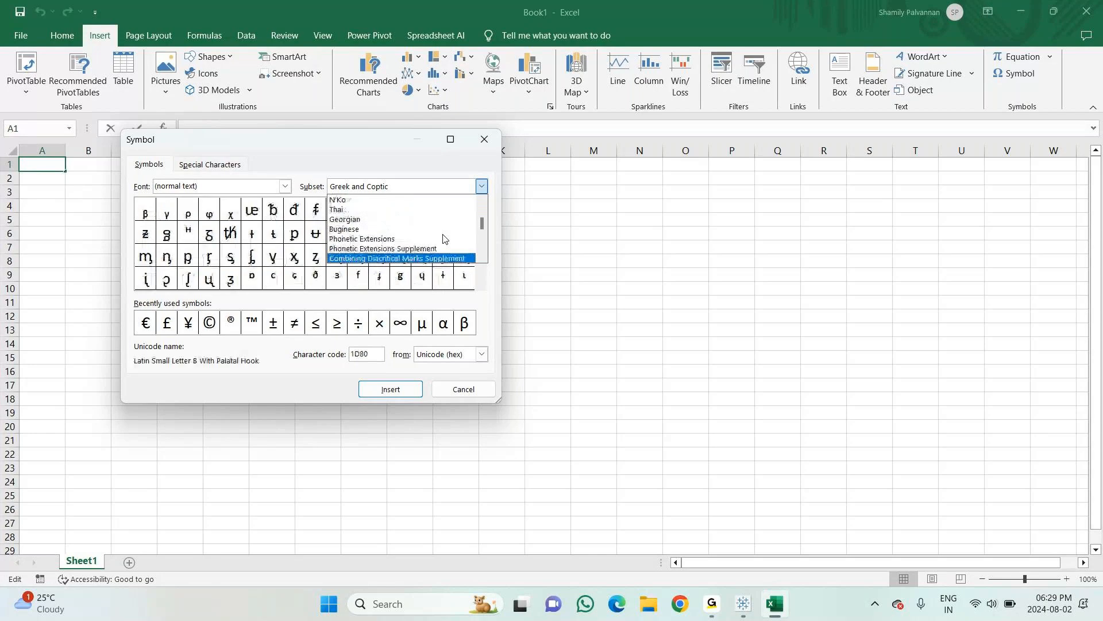
key("Down")
key("Down")
key("Down")
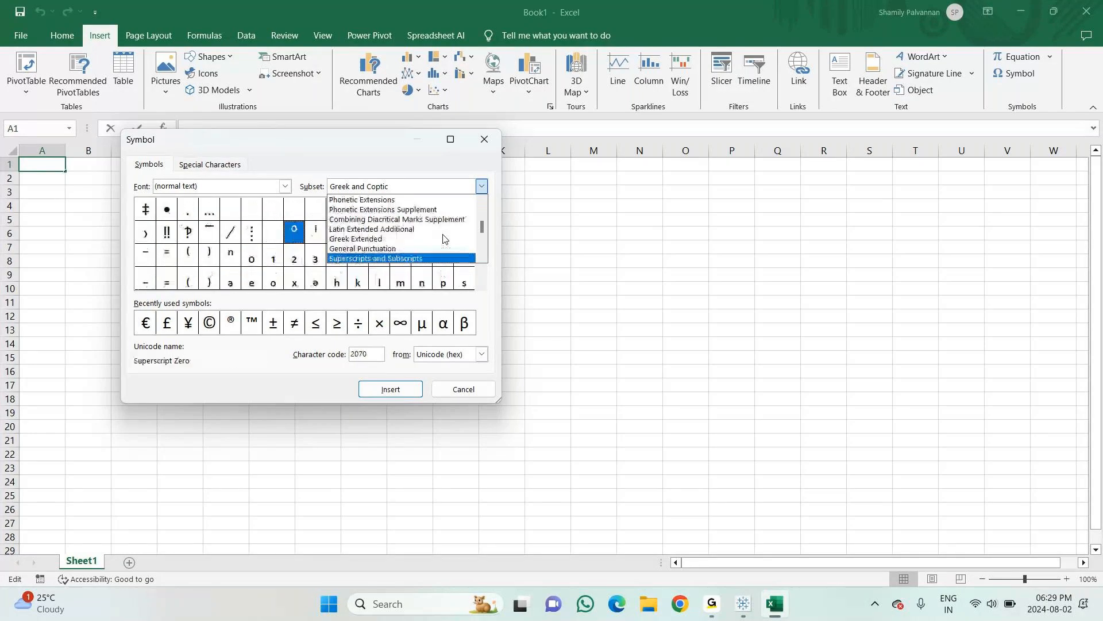
key("Down")
key("Down")
key("Down")
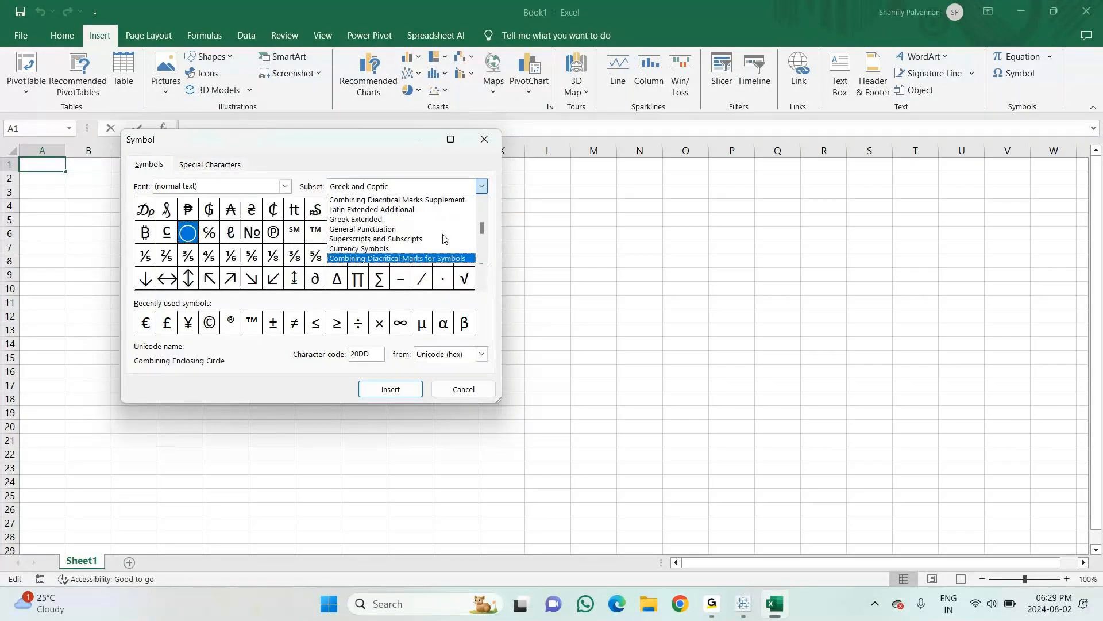
key("Down")
key("Down")
key("Down")
key("Down")
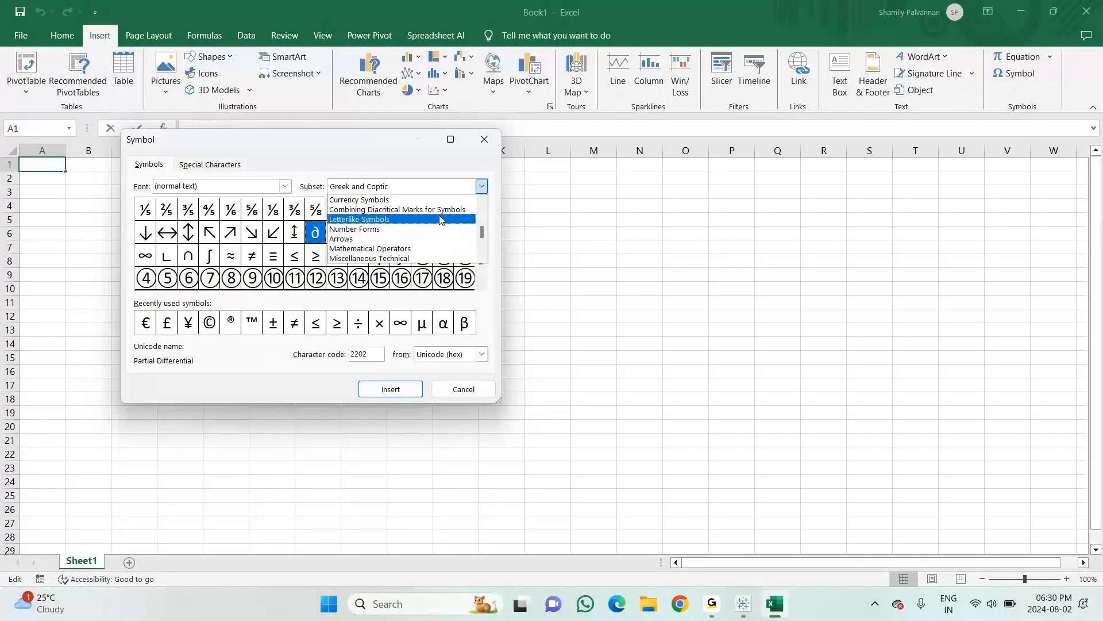
Step: Insert the Upwards Arrow and the Rightwards Arrow from the Arrows subset into cell A1
left_click(357, 240)
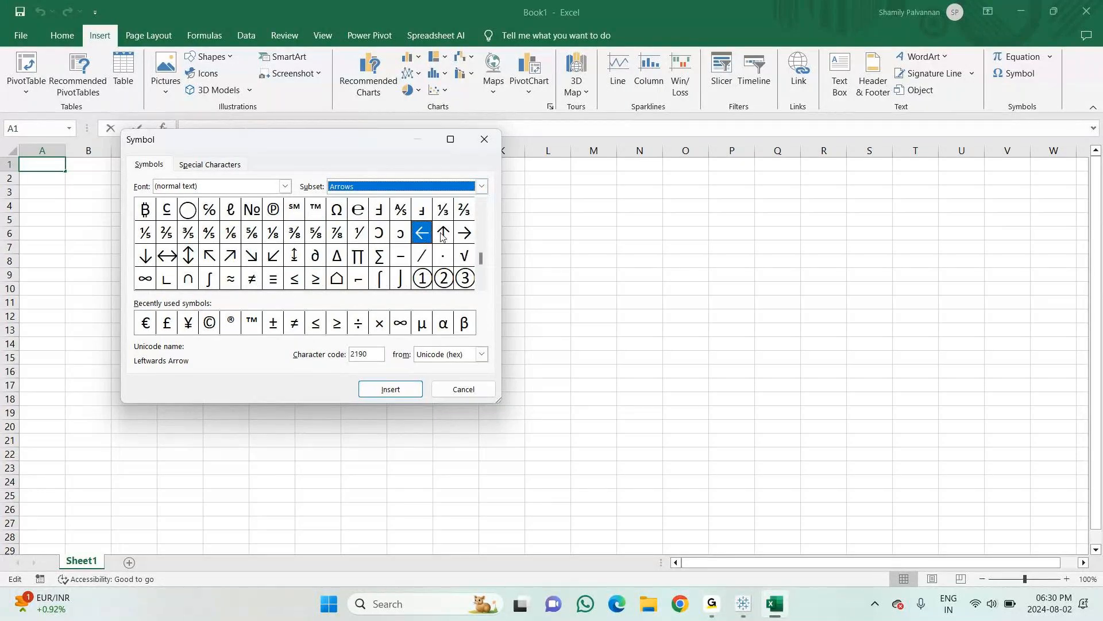
left_click(444, 234)
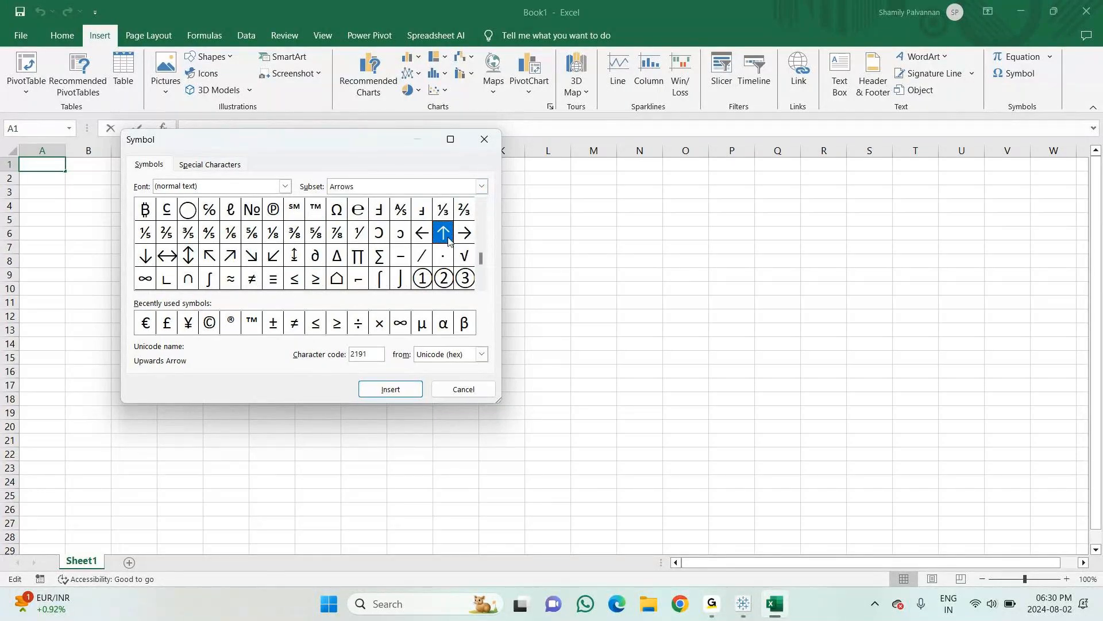
left_click(397, 389)
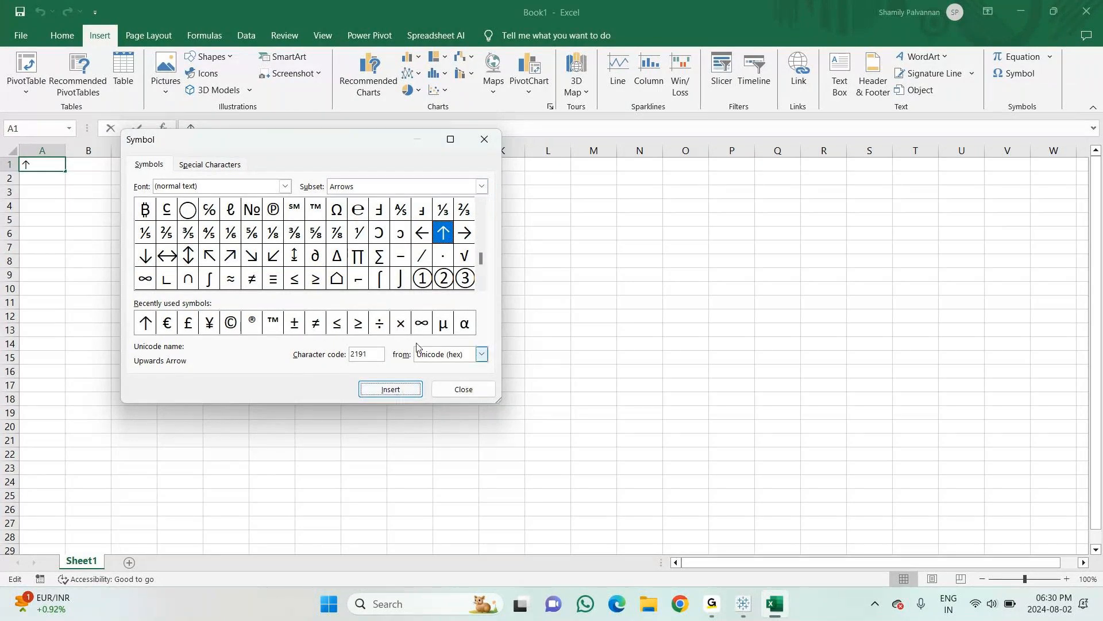
left_click(464, 233)
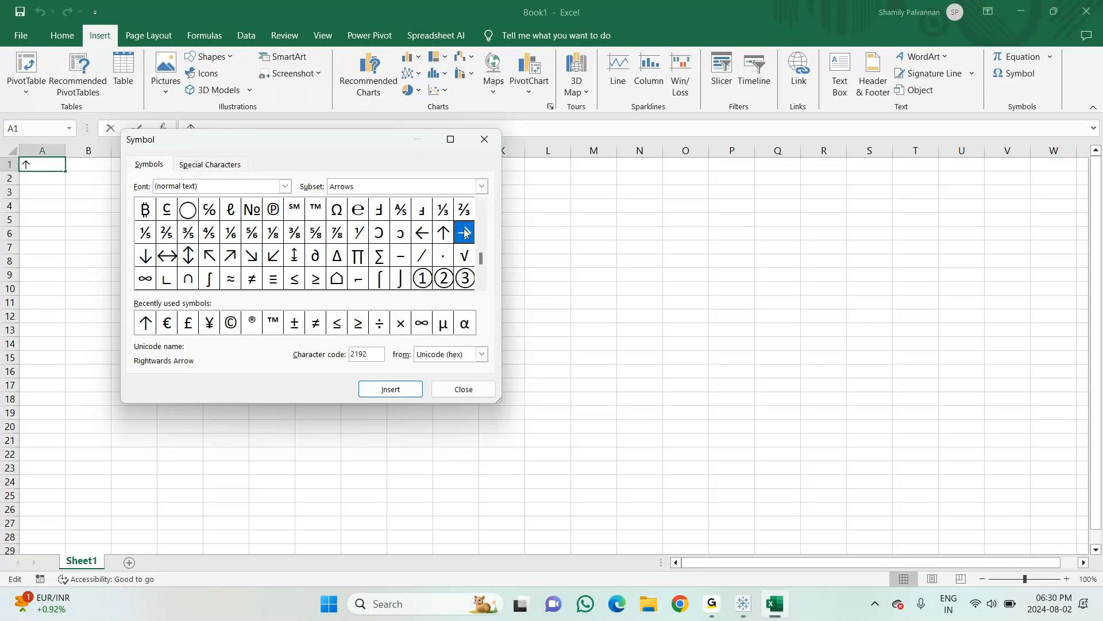
left_click(391, 389)
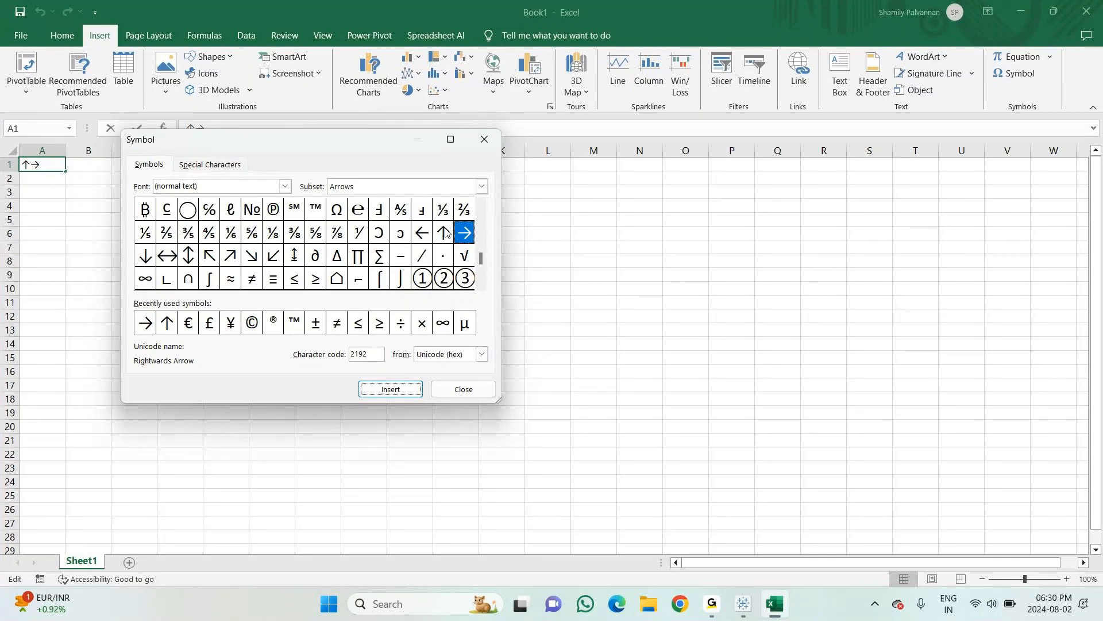
Step: Insert the Downwards Arrow into cell A1 and remove the Rightwards Arrow from it, keeping only ↑↓
left_click(145, 259)
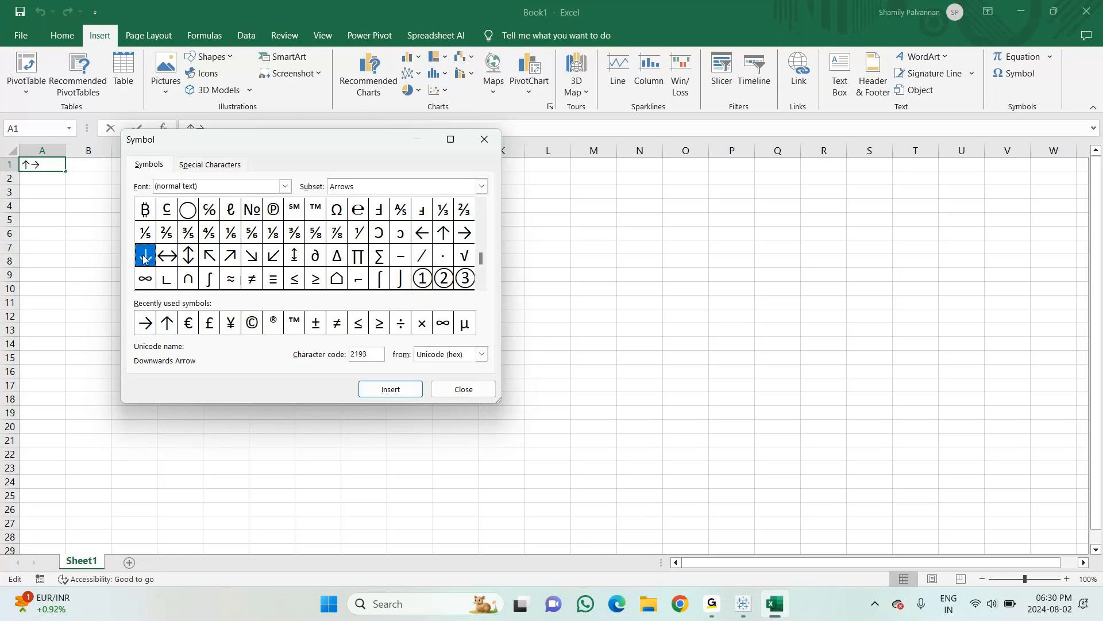
left_click(391, 389)
left_click(465, 388)
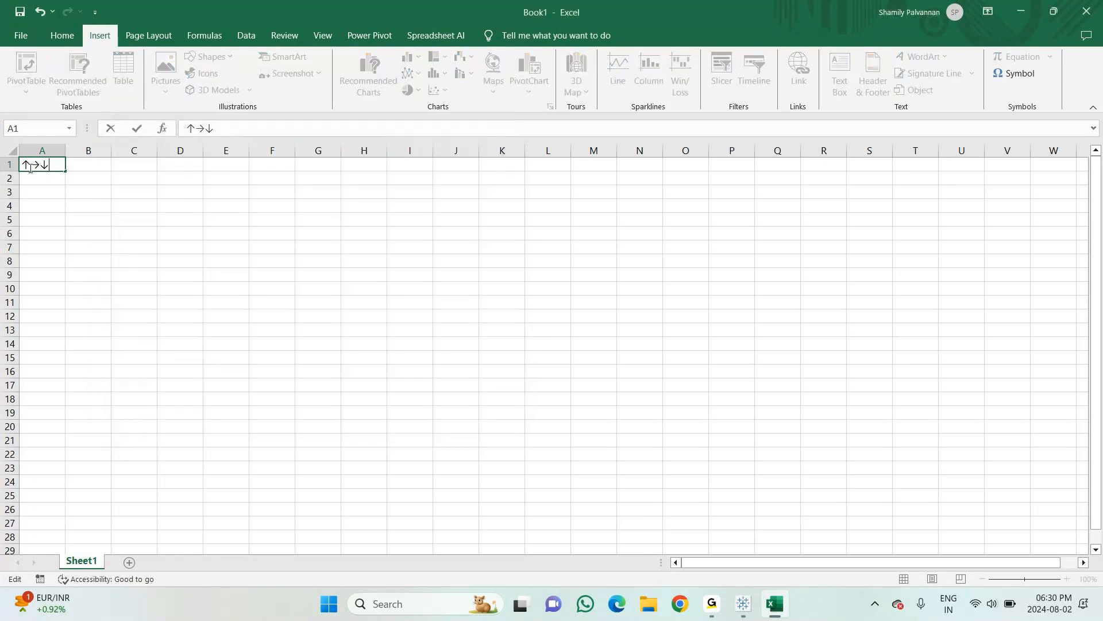
key("BackSpace")
key("ctrl+a")
left_click(80, 205)
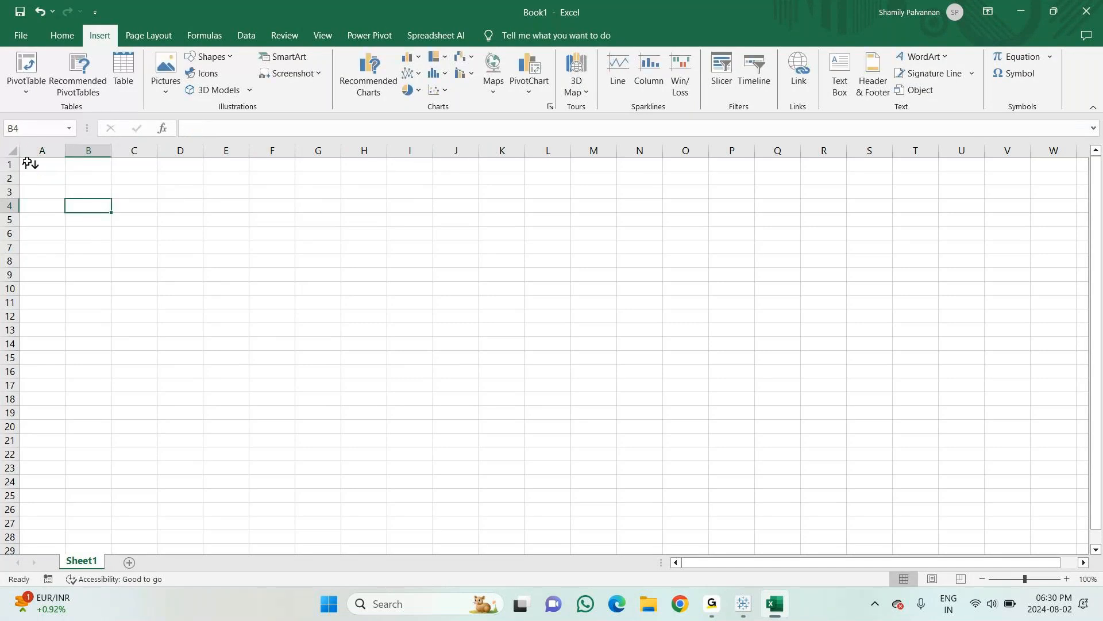
Step: Copy the two arrows from cell A1 and paste them after both 0.0 parts of the custom profit number format in Tableau
left_click(27, 164)
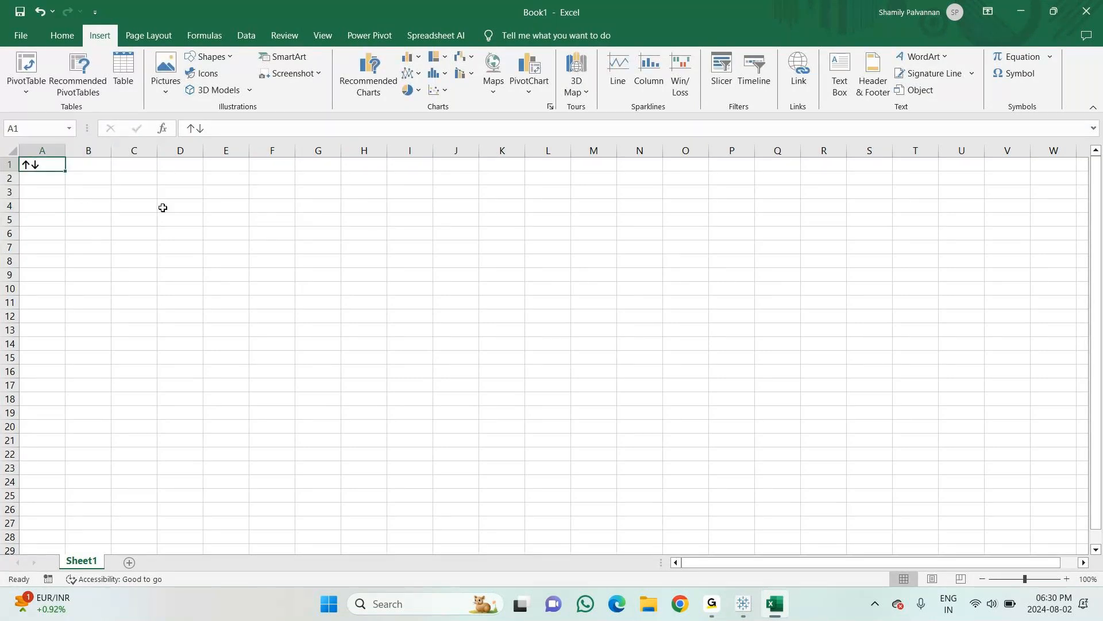
key("ctrl+c")
key("alt+Tab")
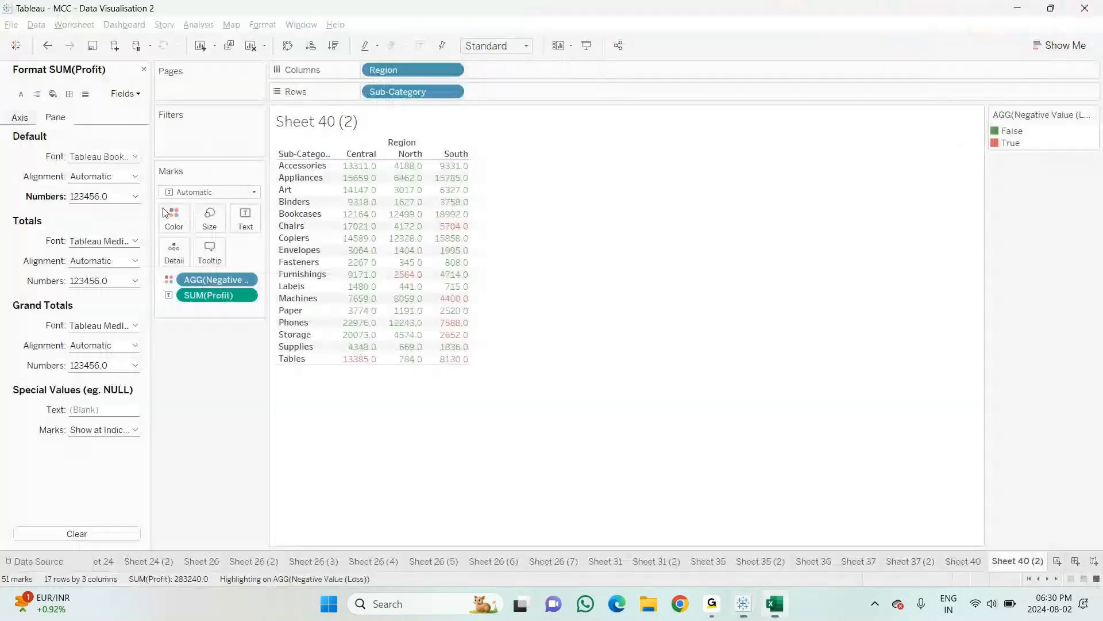
left_click(104, 196)
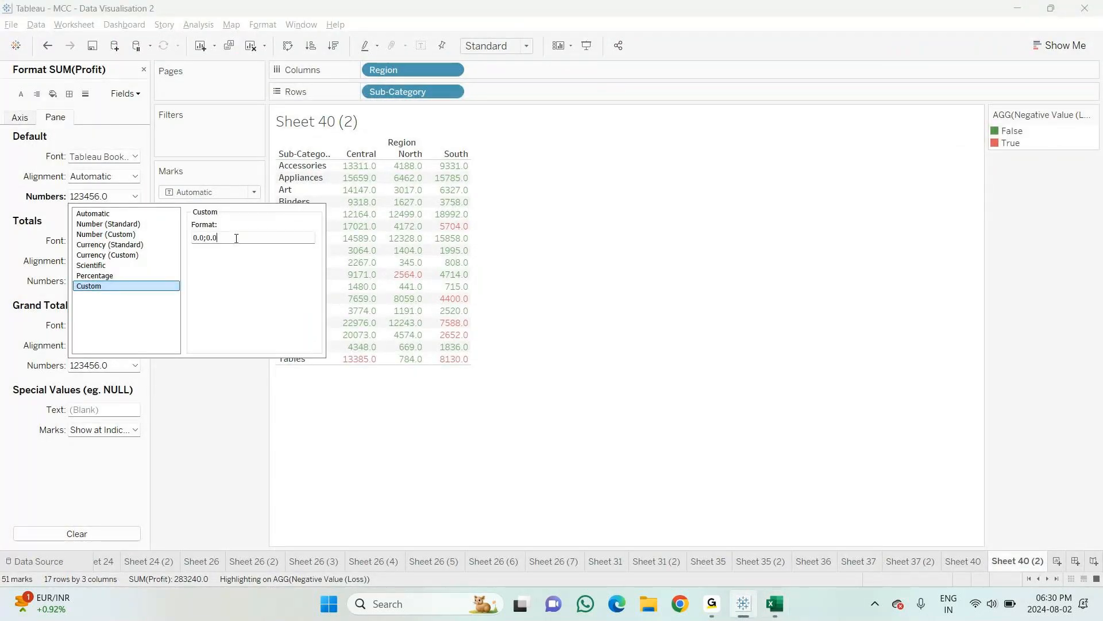
key("ctrl+v")
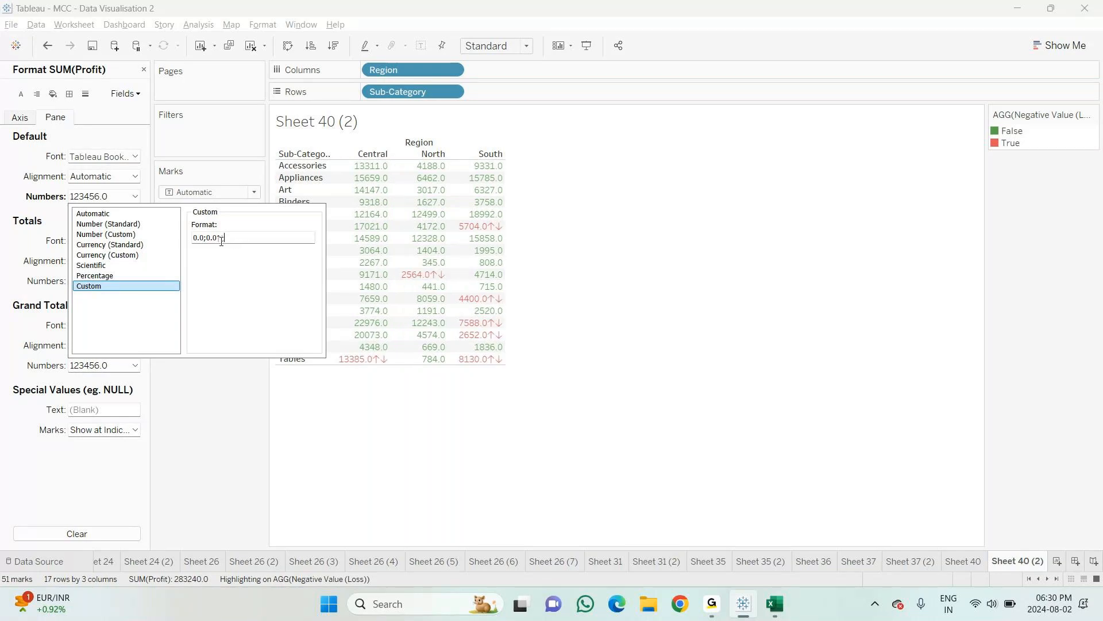
key("Left")
key("Left")
key("Left")
key("Left")
key("Left")
key("Left")
key("ctrl+v")
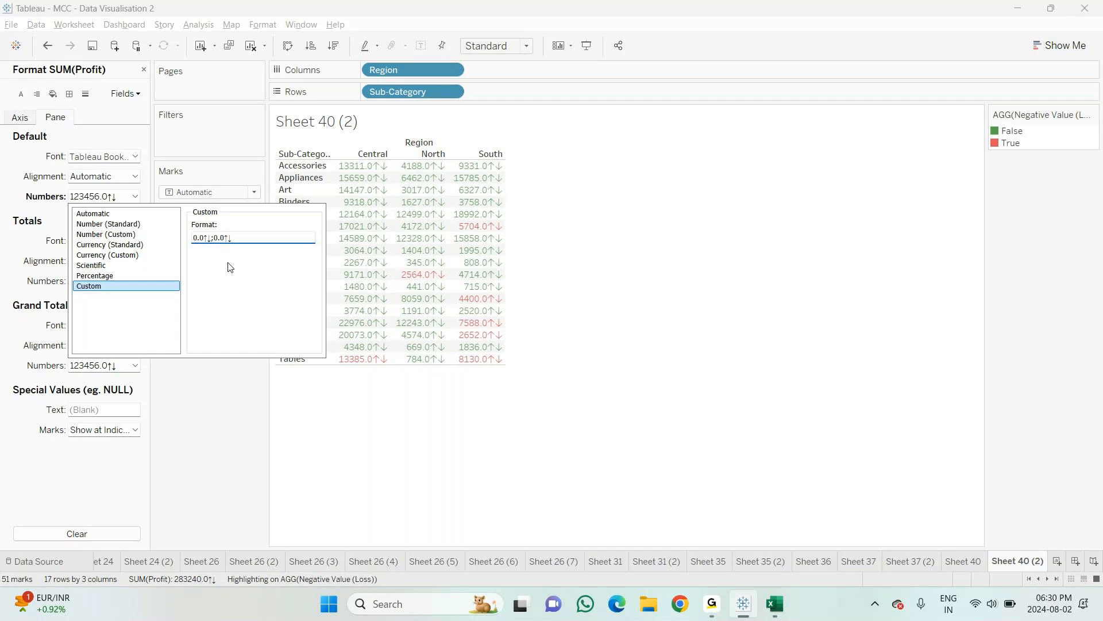
Step: Trim the surplus arrows so the custom profit format reads 0.0↑;0.0↓, and finish the format edit
key("BackSpace")
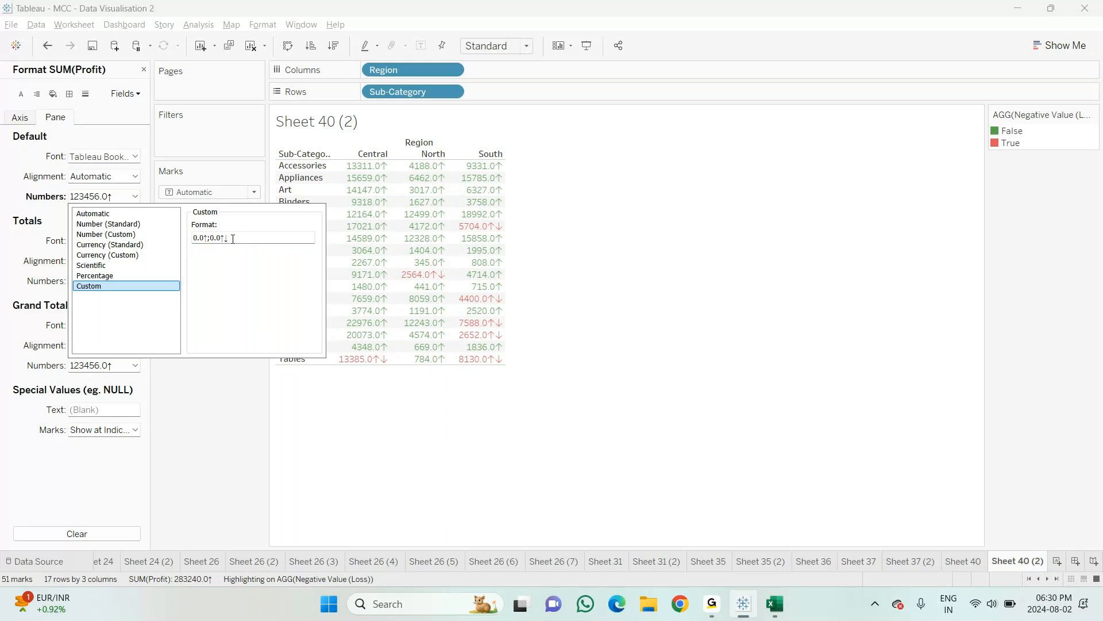
key("BackSpace")
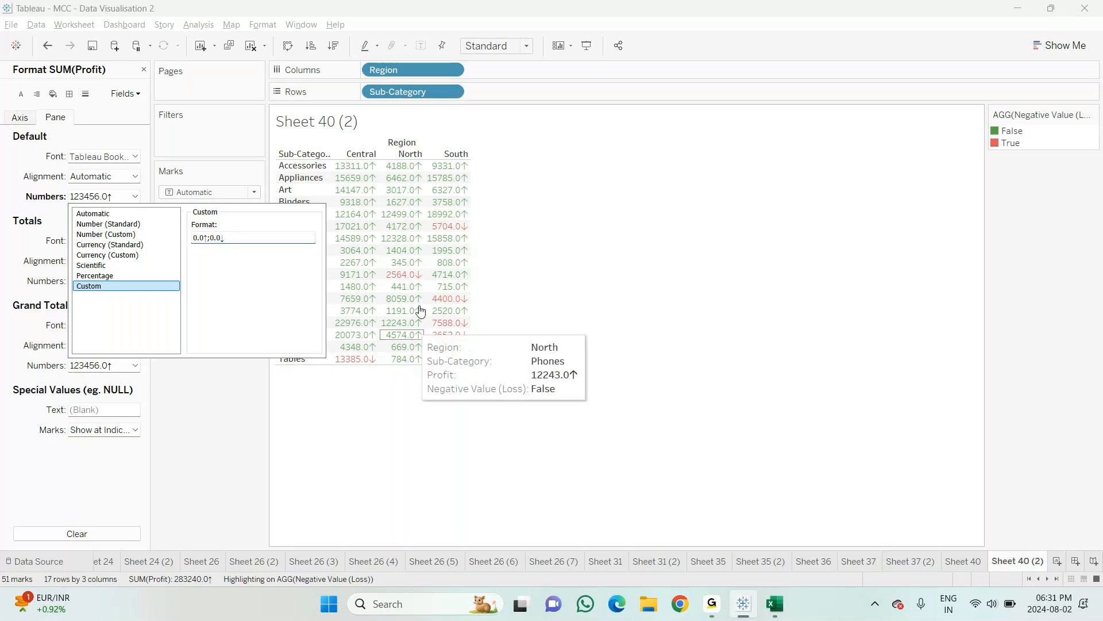
mouse_move(443, 215)
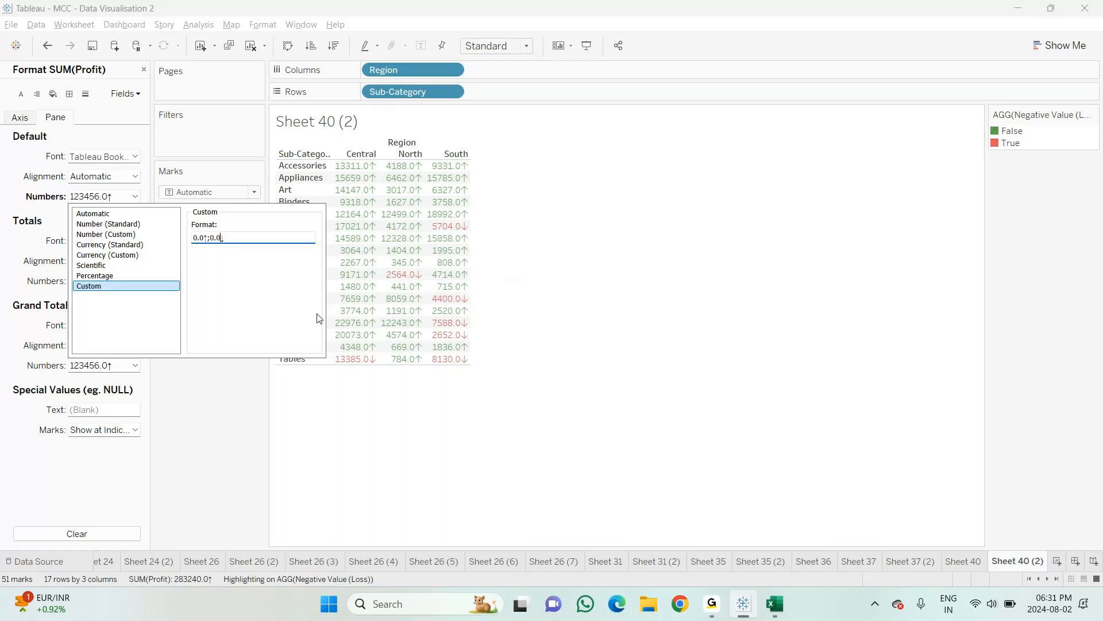
left_click(239, 445)
Step: Switch back to Excel and look through the symbol subset names, from Basic Latin to Extended Characters - Plane 1
key("alt+Tab")
key("ctrl+c")
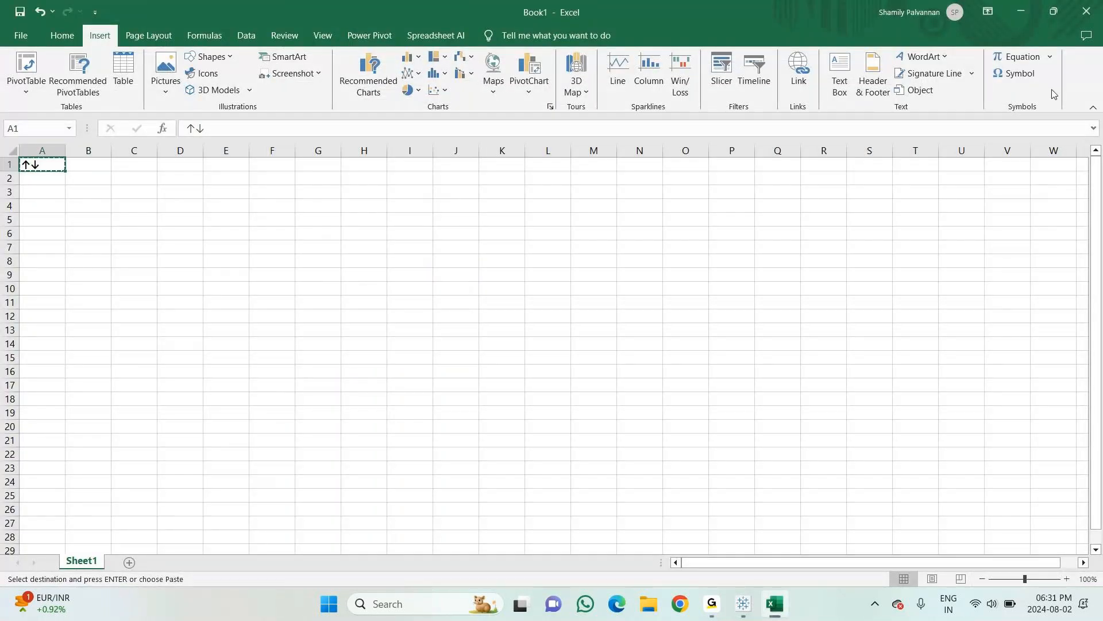
left_click(1017, 73)
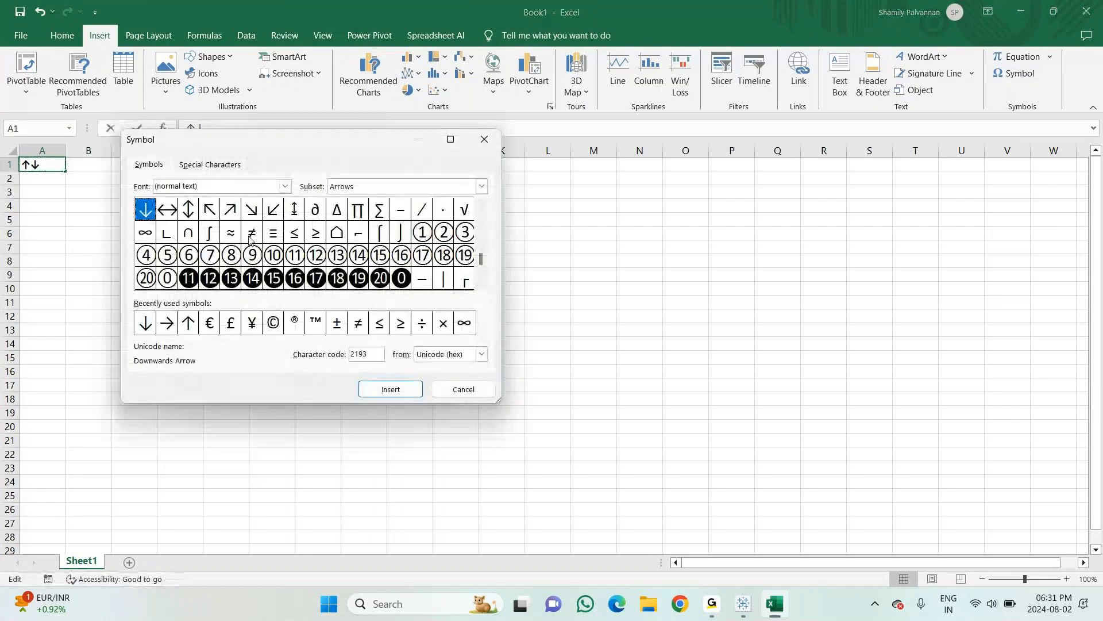
left_click_drag(483, 263, 482, 221)
left_click(481, 278)
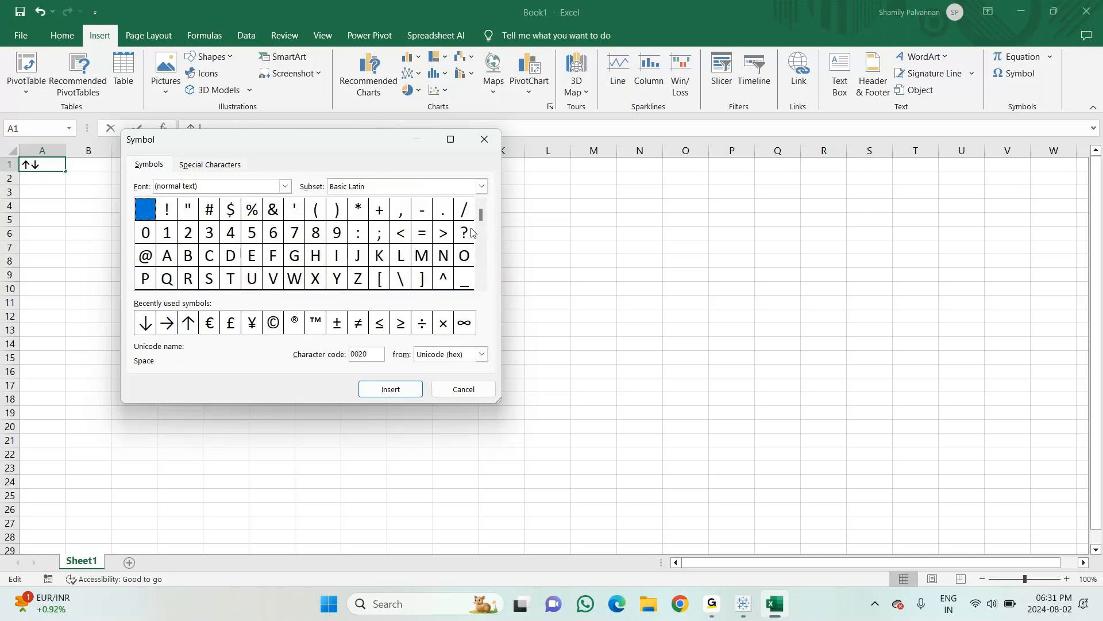
left_click(482, 186)
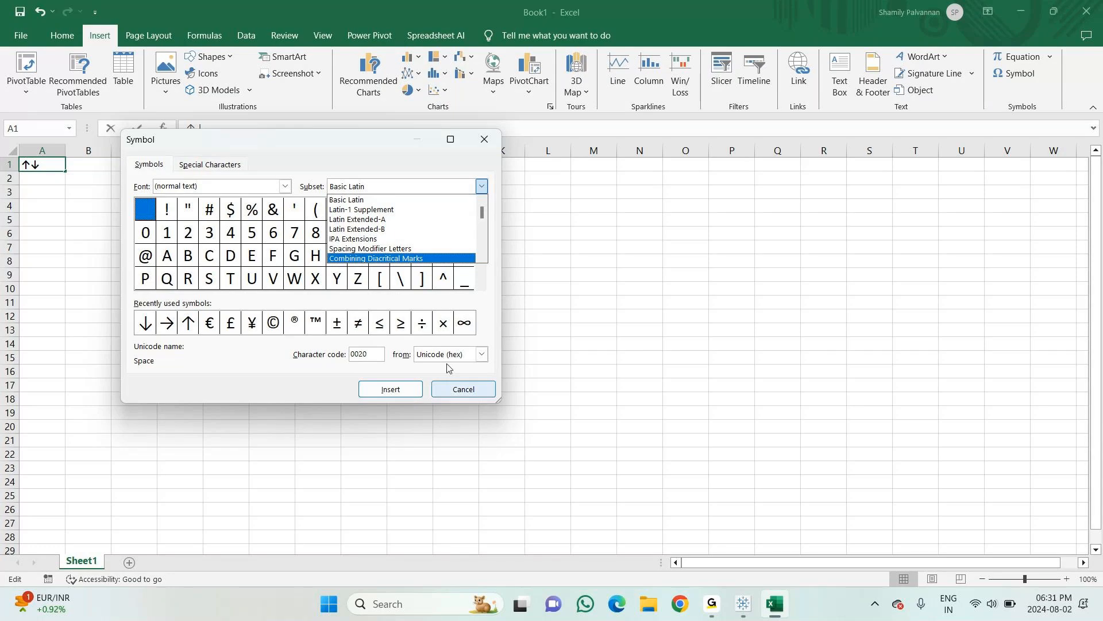
left_click(482, 249)
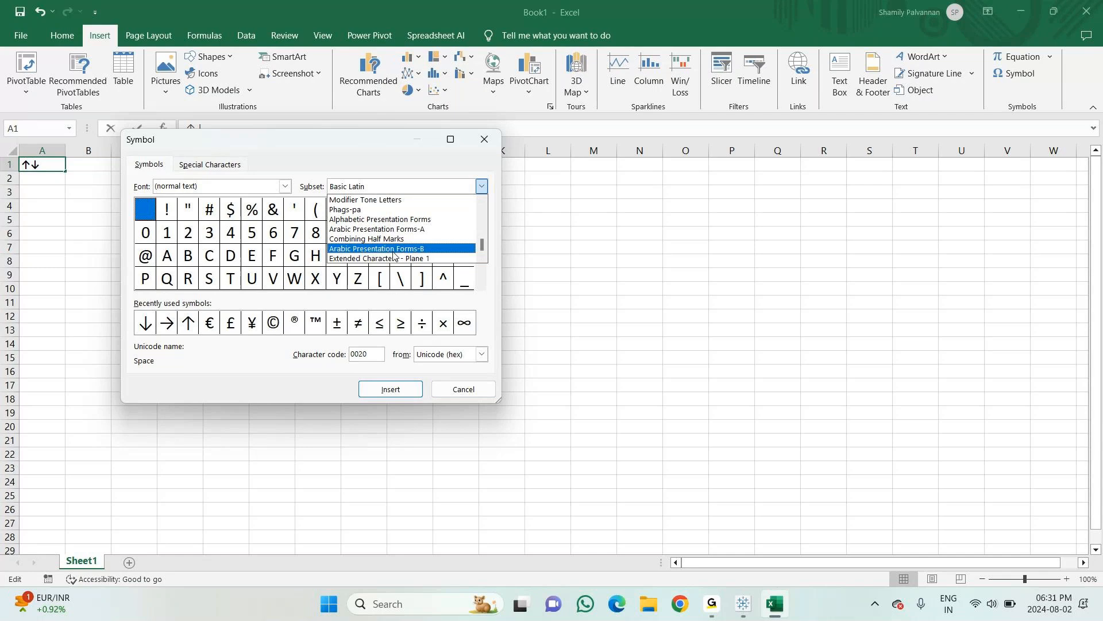
scroll(389, 247, "up", 1)
scroll(389, 247, "up", 1)
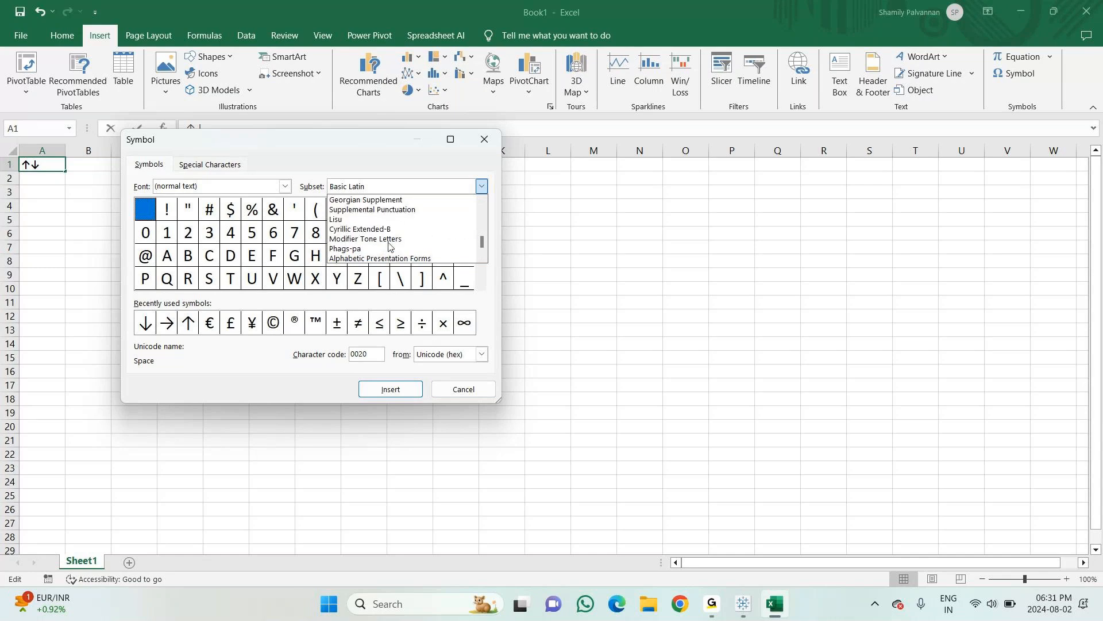
scroll(389, 248, "up", 1)
scroll(376, 227, "up", 5)
scroll(375, 228, "up", 10)
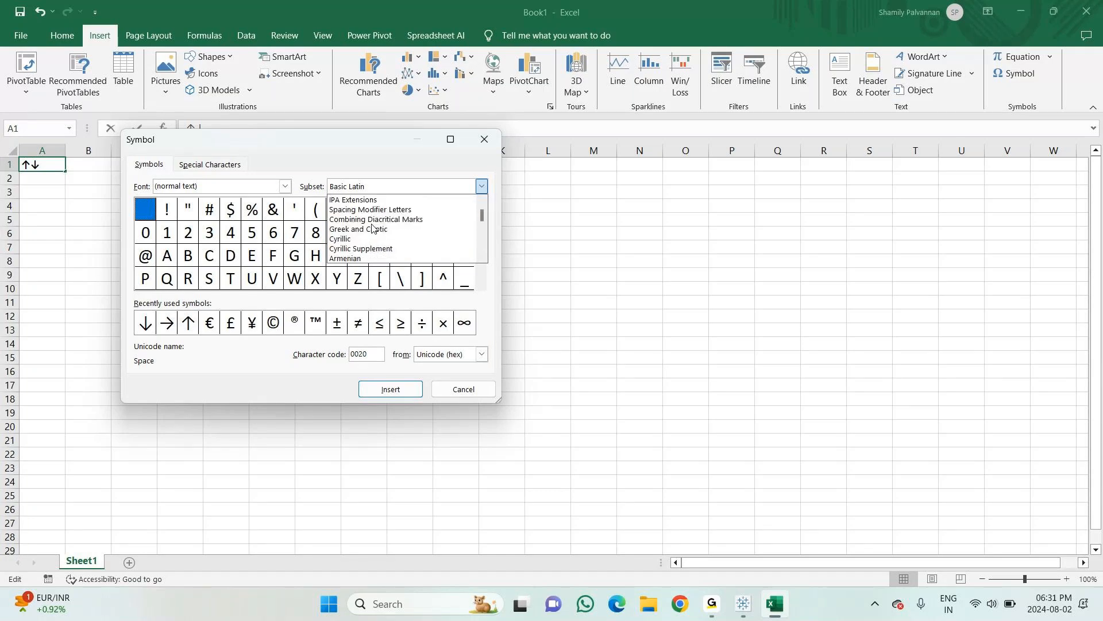
left_click(486, 147)
left_click(486, 148)
Step: Clear the arrow symbols from cell A1 and move to cell E3
key("BackSpace")
key("BackSpace")
key("Return")
key("Return")
key("Right")
key("Right")
key("Right")
key("Right")
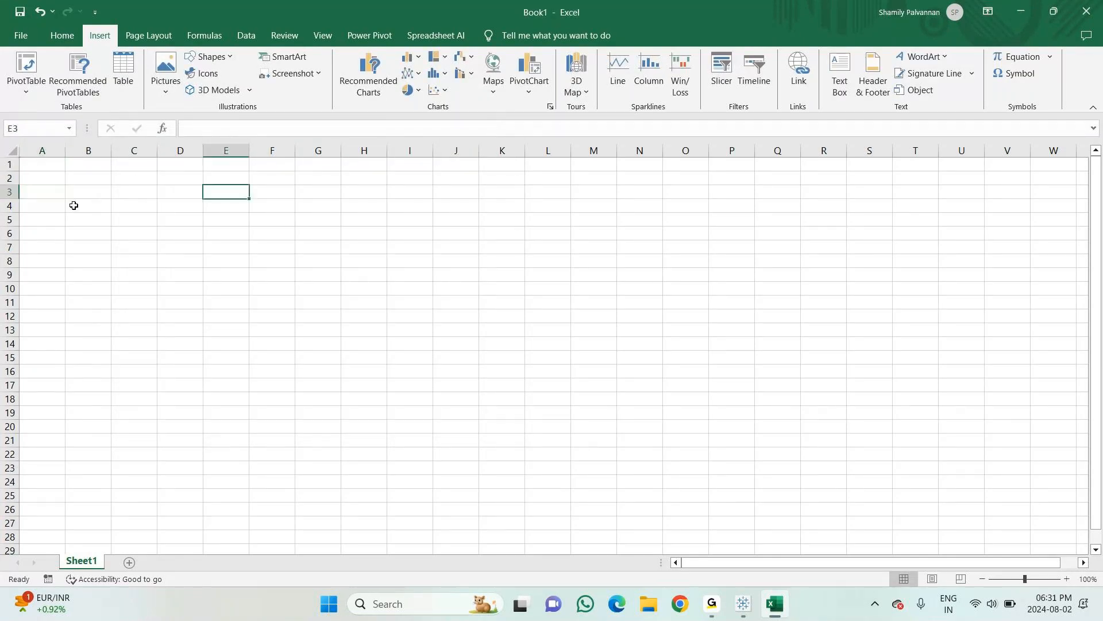
Step: Enlarge the worksheet view to 170% and select cell D12
scroll(73, 205, "down", 1)
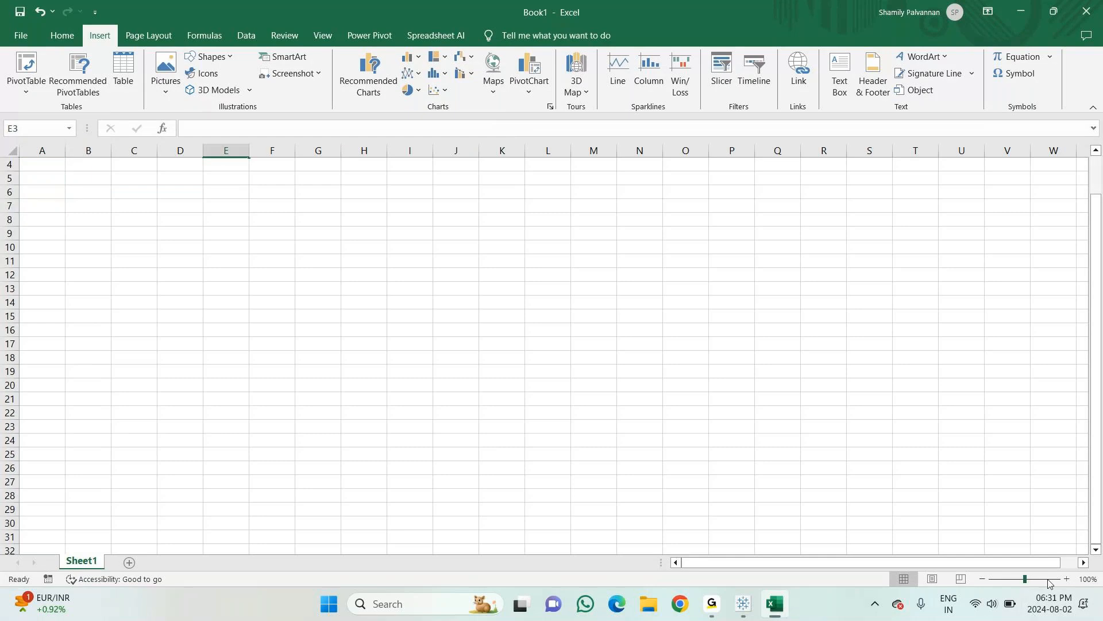
left_click(1067, 579)
left_click(1067, 579)
left_click(1067, 579)
left_click(1066, 580)
left_click(1067, 579)
left_click(1067, 580)
left_click(1067, 579)
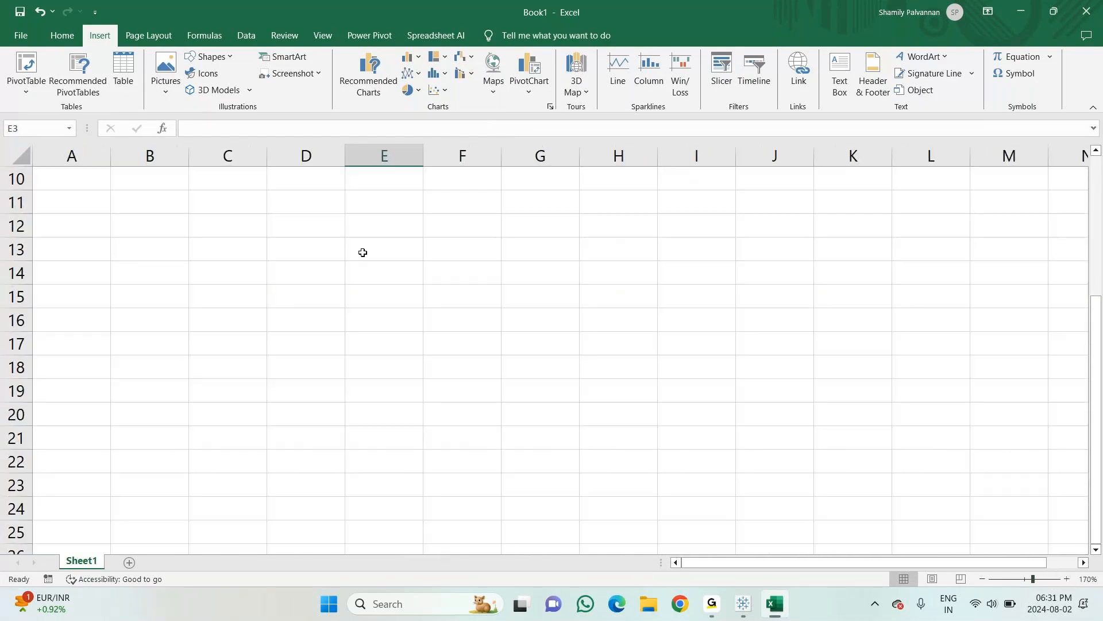
left_click(306, 225)
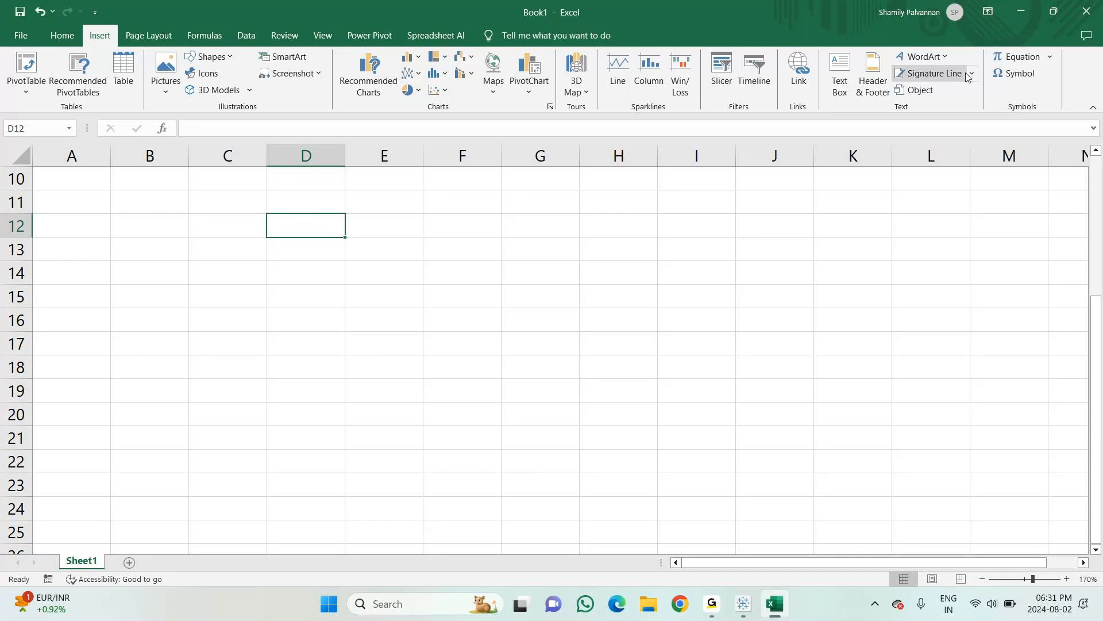
Step: Bring up the symbol choices for cell D12 and examine the Basic Latin and Latin-1 Supplement subsets
left_click(1015, 73)
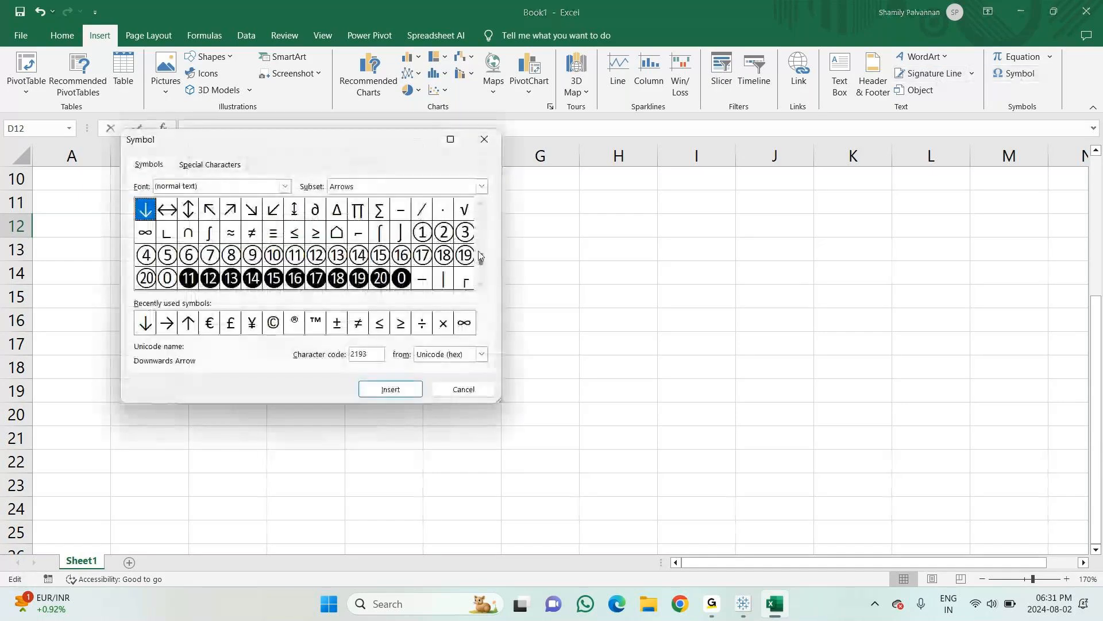
left_click_drag(480, 257, 484, 226)
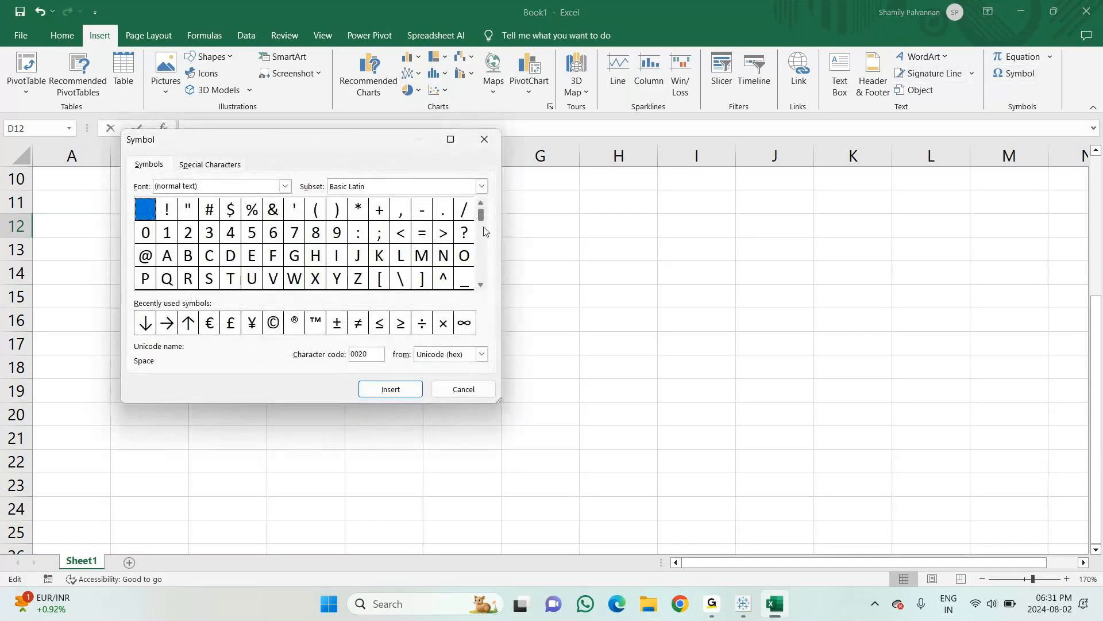
left_click(482, 187)
left_click(484, 187)
left_click(484, 186)
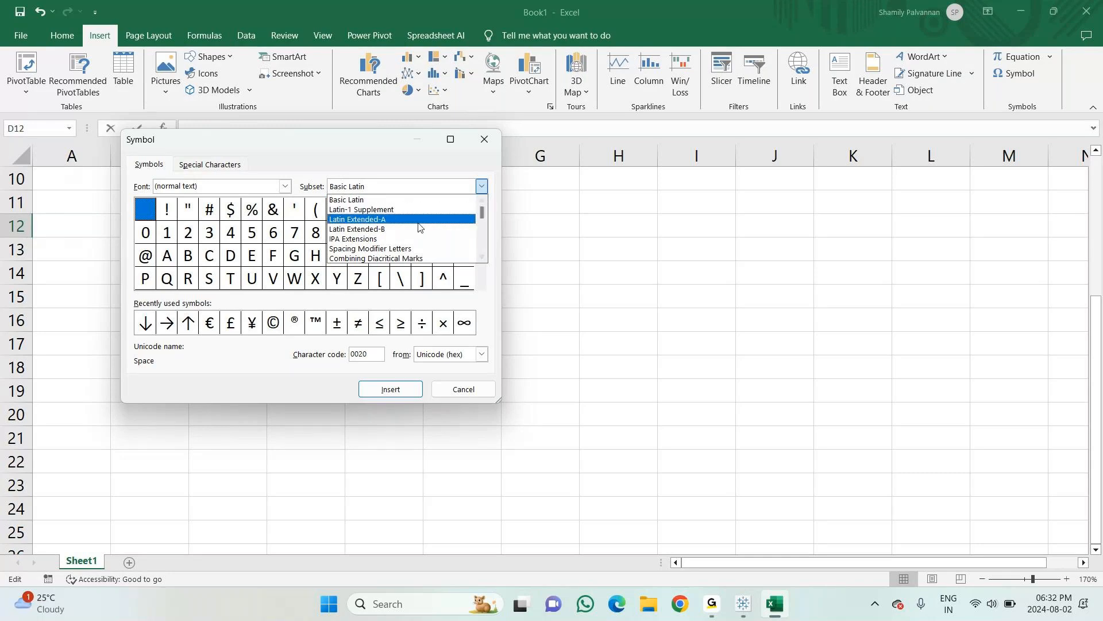
left_click(473, 209)
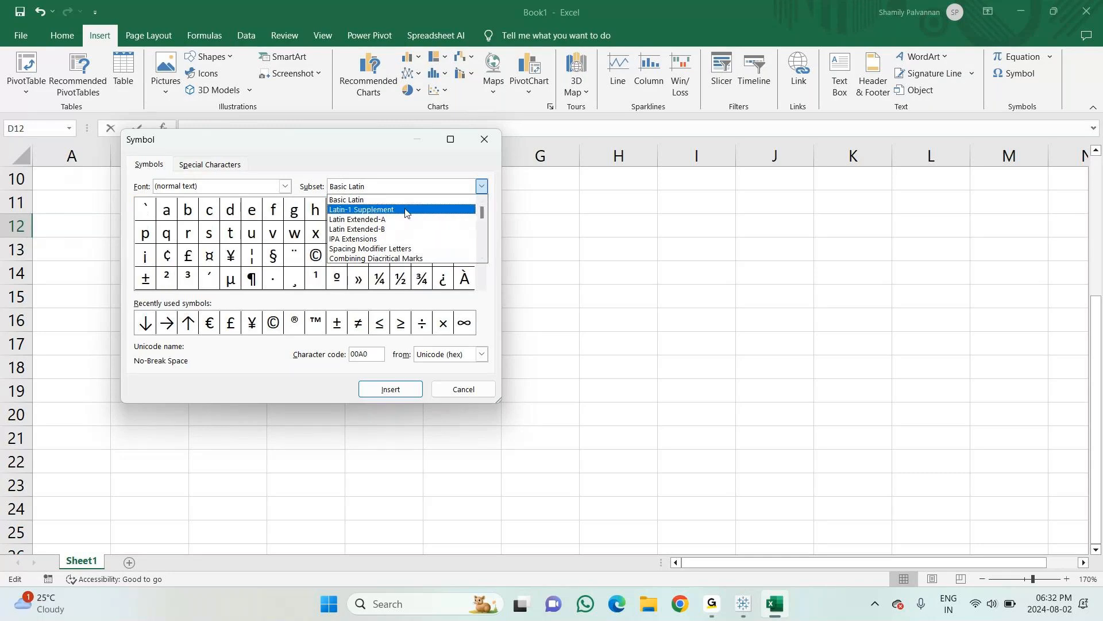
left_click(477, 188)
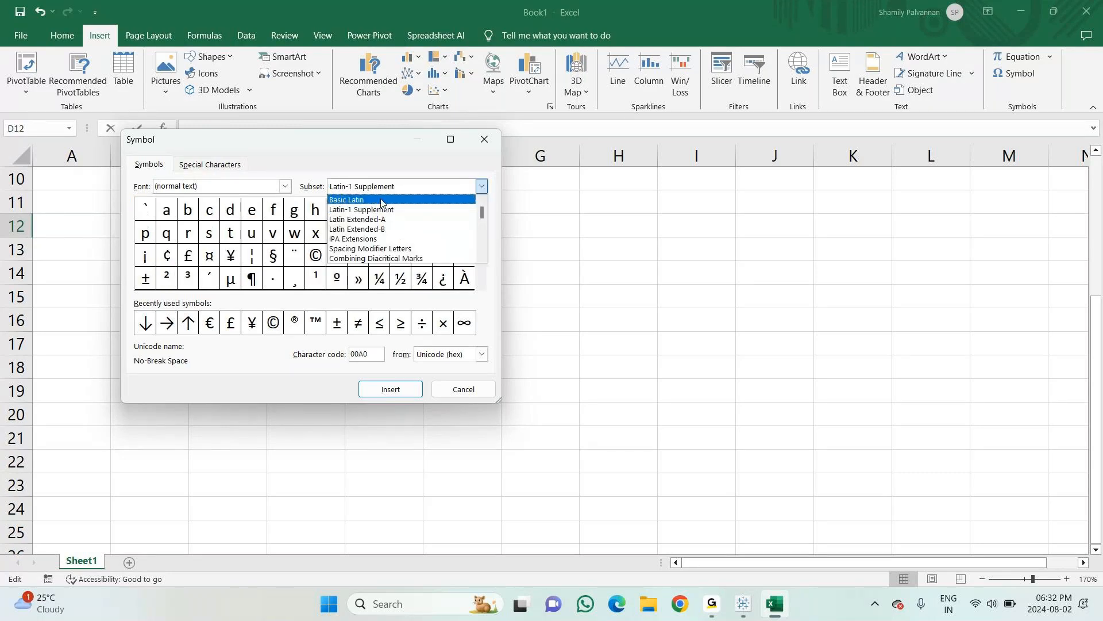
Step: Look through the symbol subsets from Basic Latin to Mathematical Operators and display the Arrows subset
left_click(381, 203)
key("Down")
key("Down")
key("Down")
key("Down")
key("Down")
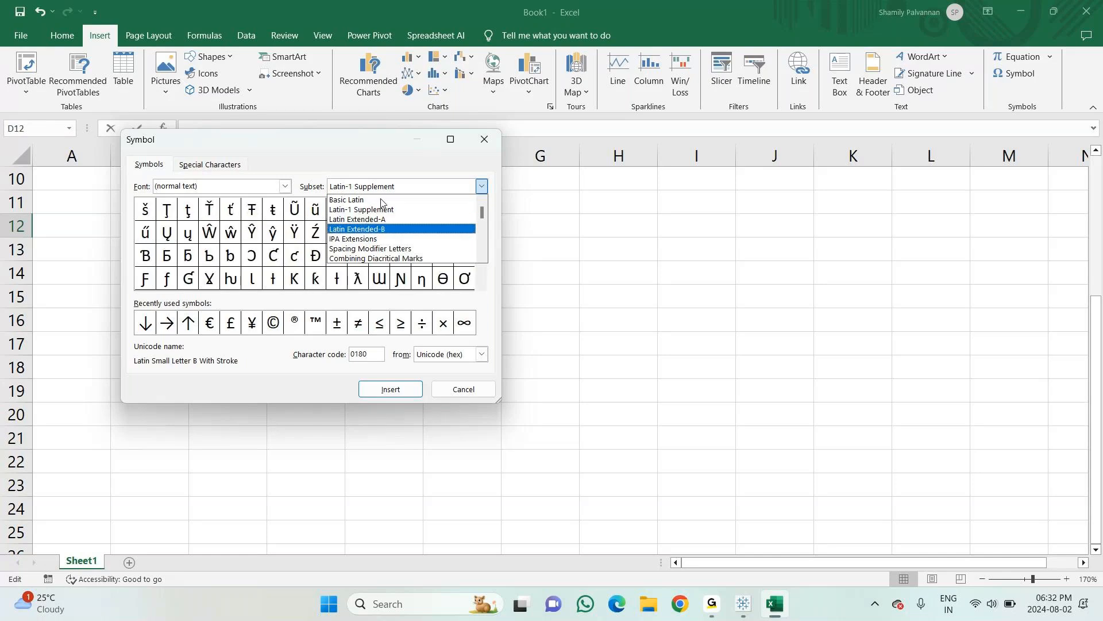
key("Down")
key("Down")
key("Down")
key("Down")
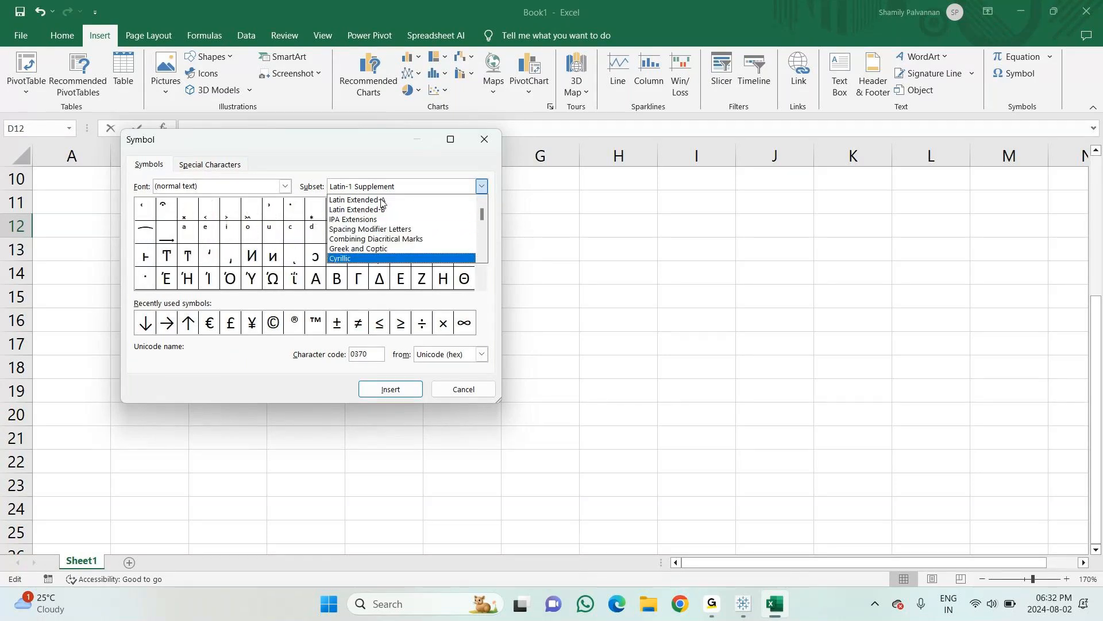
key("Down")
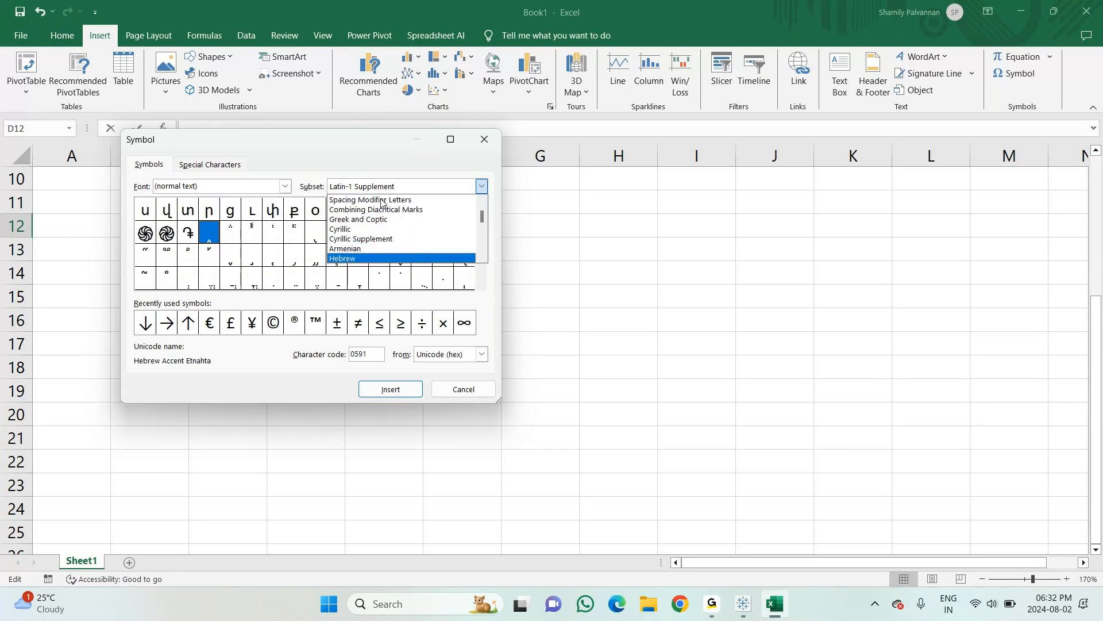
key("Down")
key("Down")
key("Down")
key("Down")
key("Down")
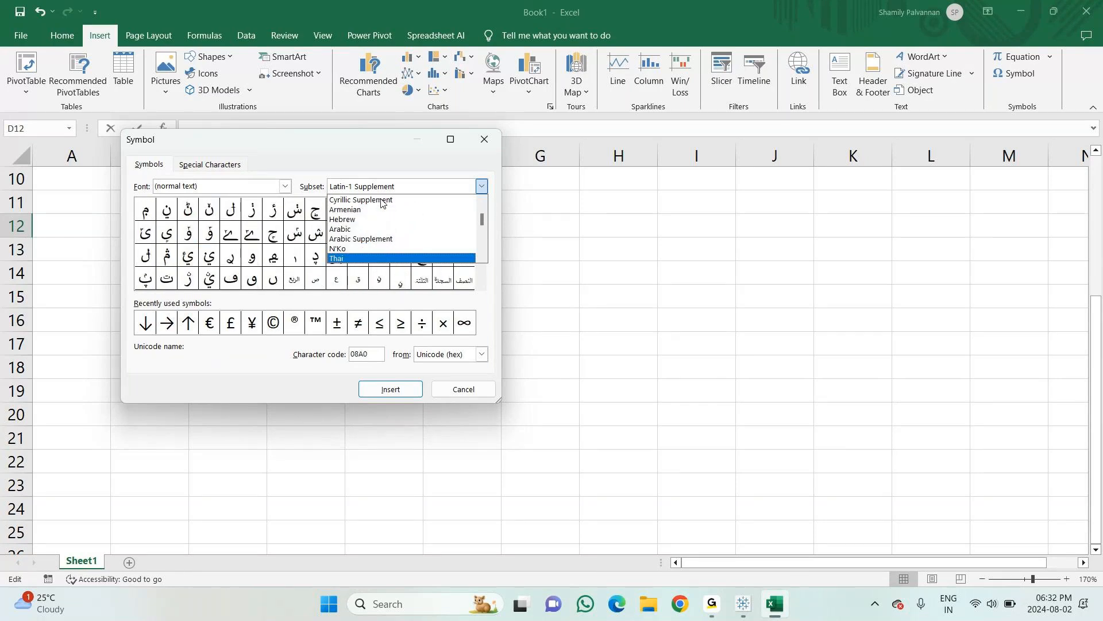
key("Down")
key("Down")
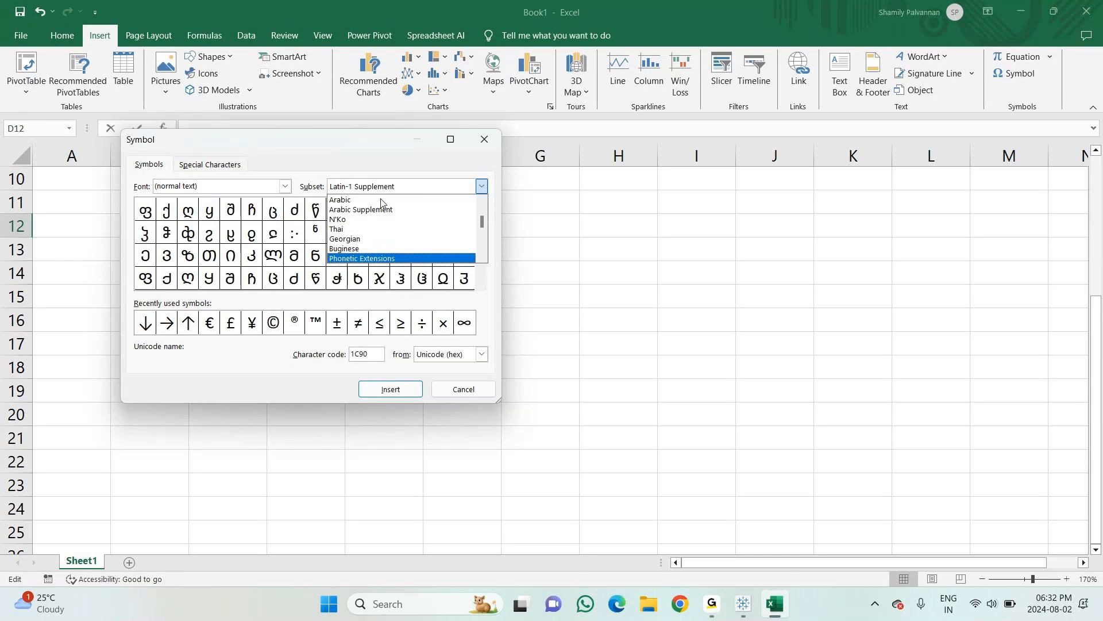
key("Down")
key("Down")
key("Down")
key("Down")
key("Down")
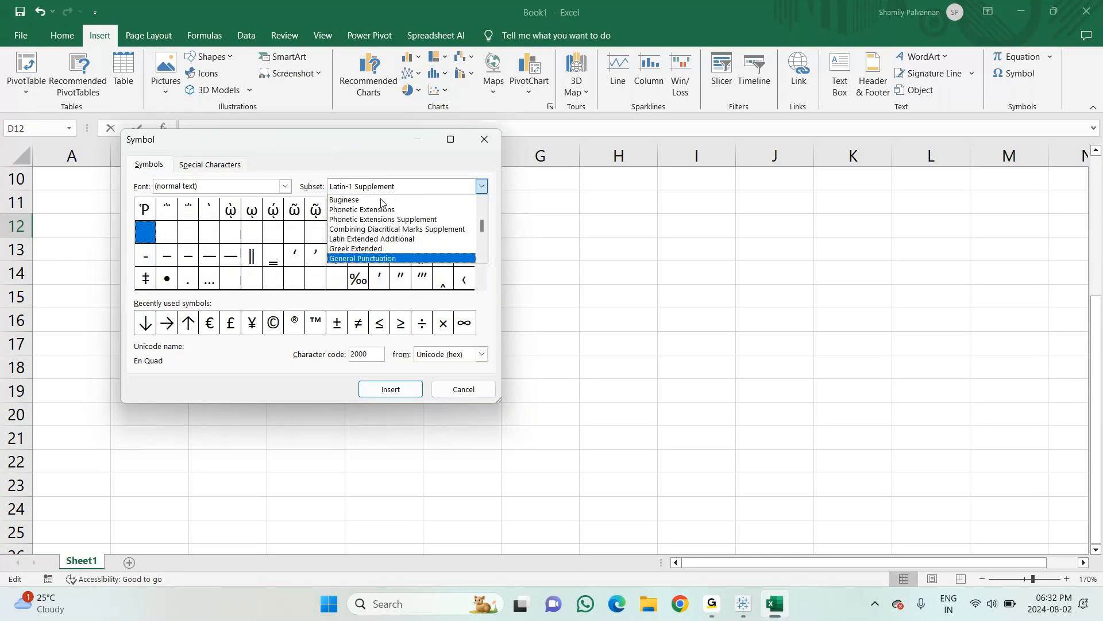
key("Down")
key("Down")
key("Down")
key("Down")
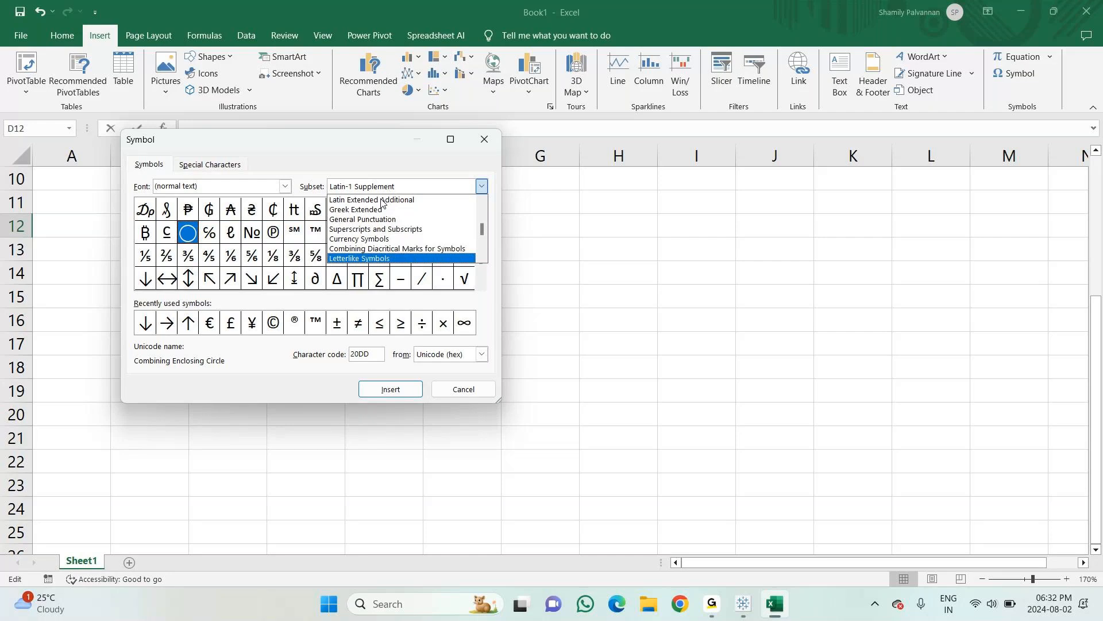
key("Down")
key("Down")
key("Down")
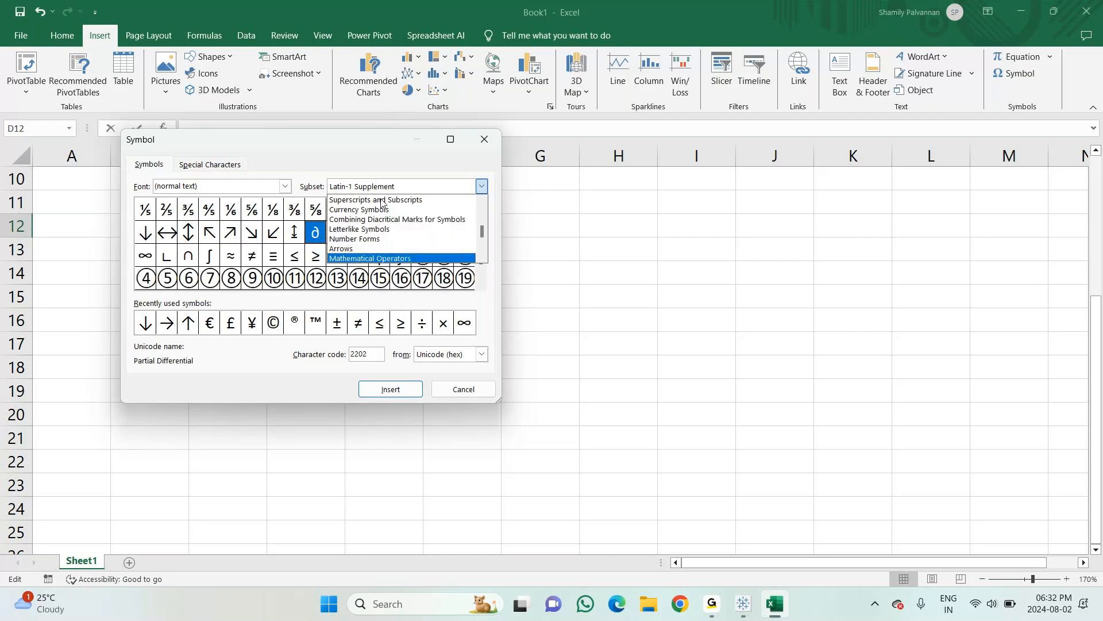
key("Up")
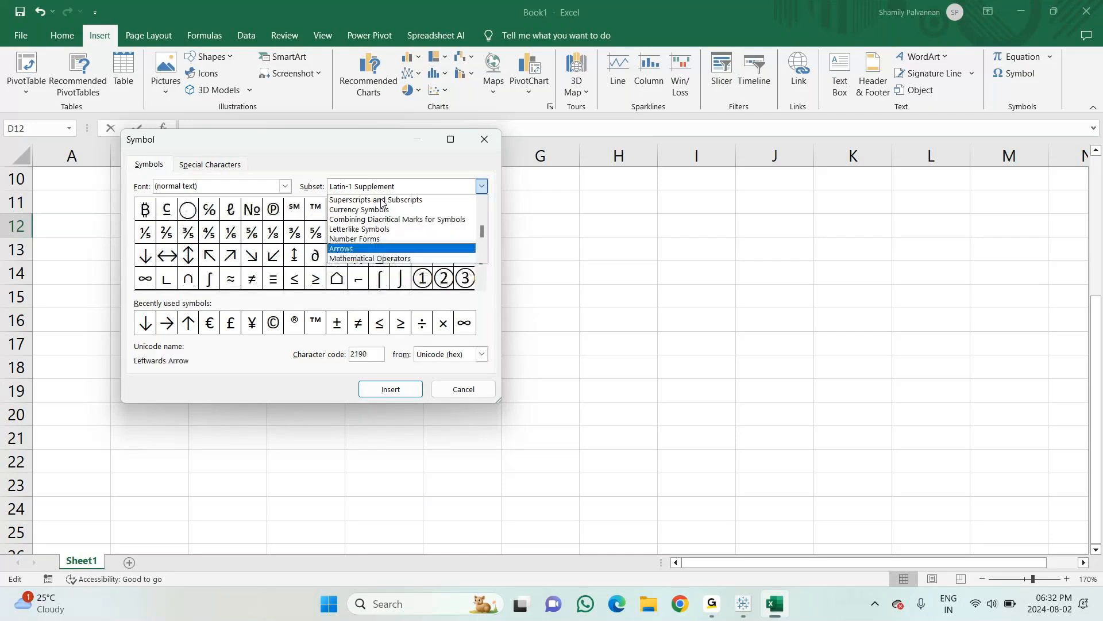
left_click(362, 249)
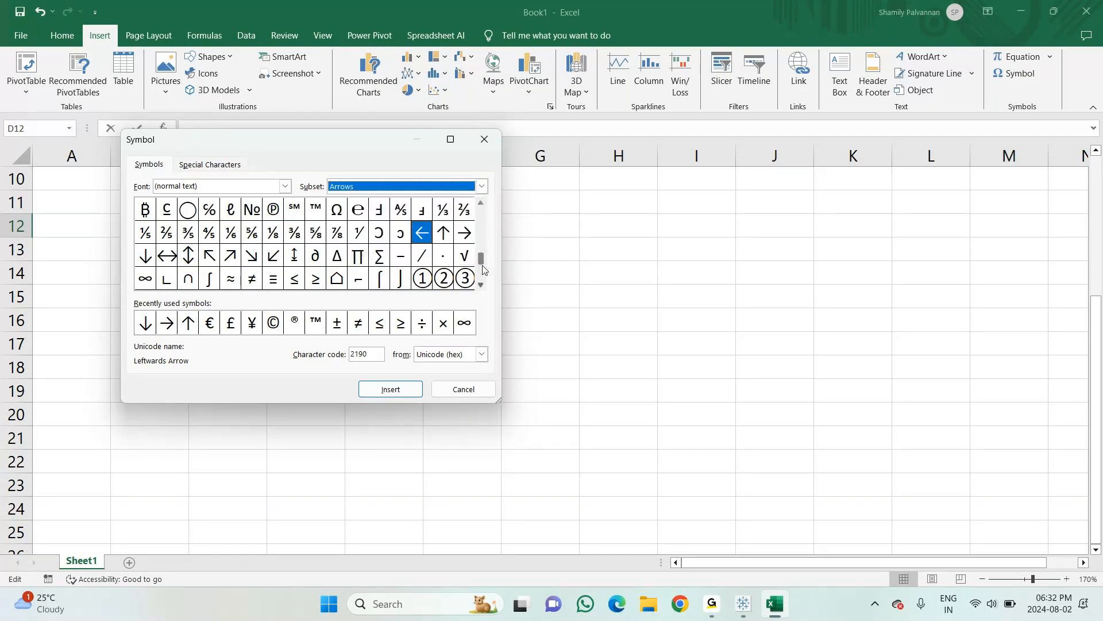
Step: Examine the Arabic Presentation Forms-B and Phags-pa subsets, and look back through the subset list to Geometric Shapes
left_click_drag(483, 258, 483, 281)
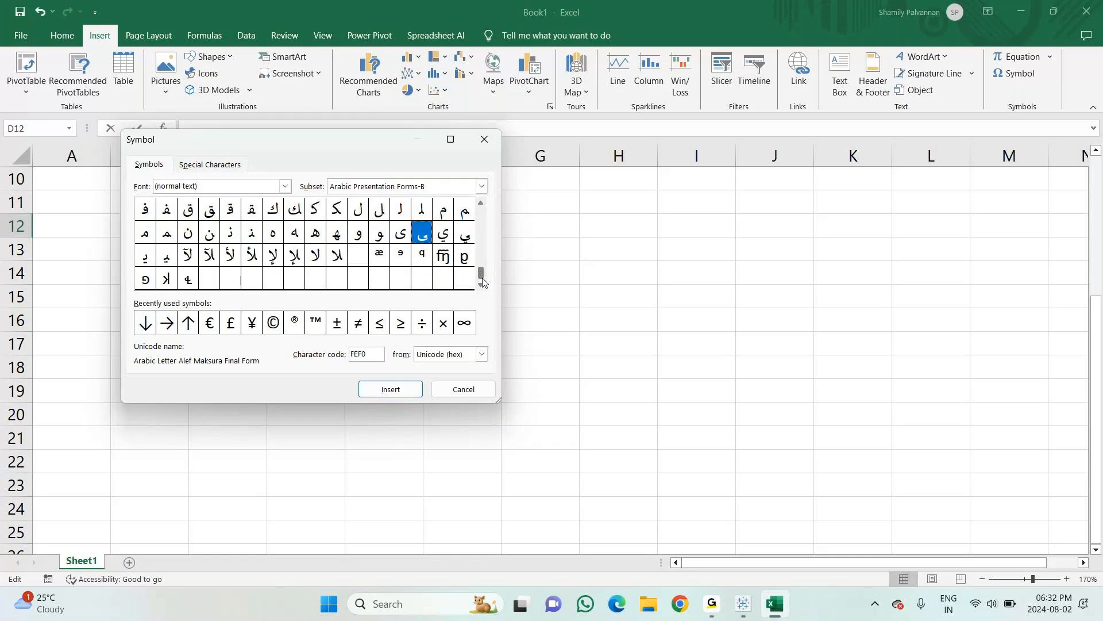
left_click(482, 186)
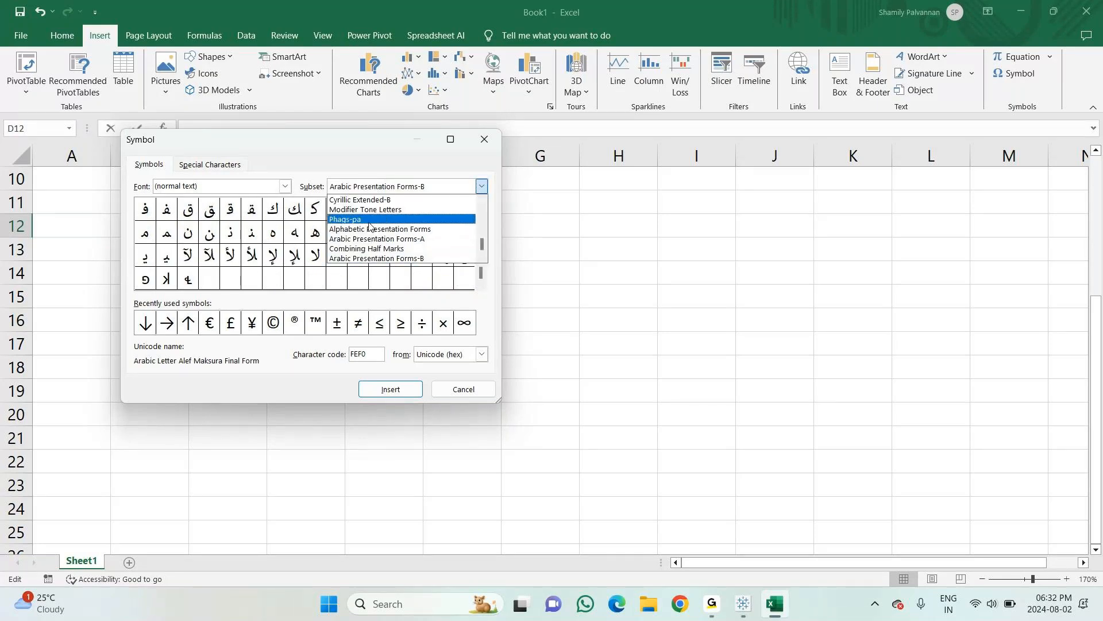
left_click(373, 219)
left_click(480, 187)
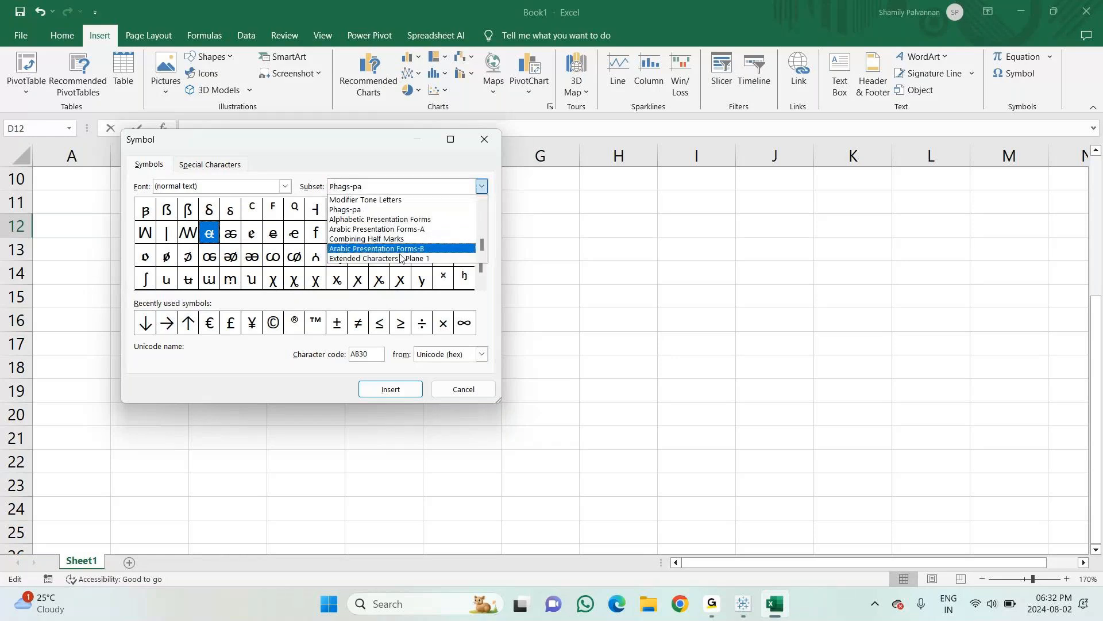
scroll(401, 259, "down", 2)
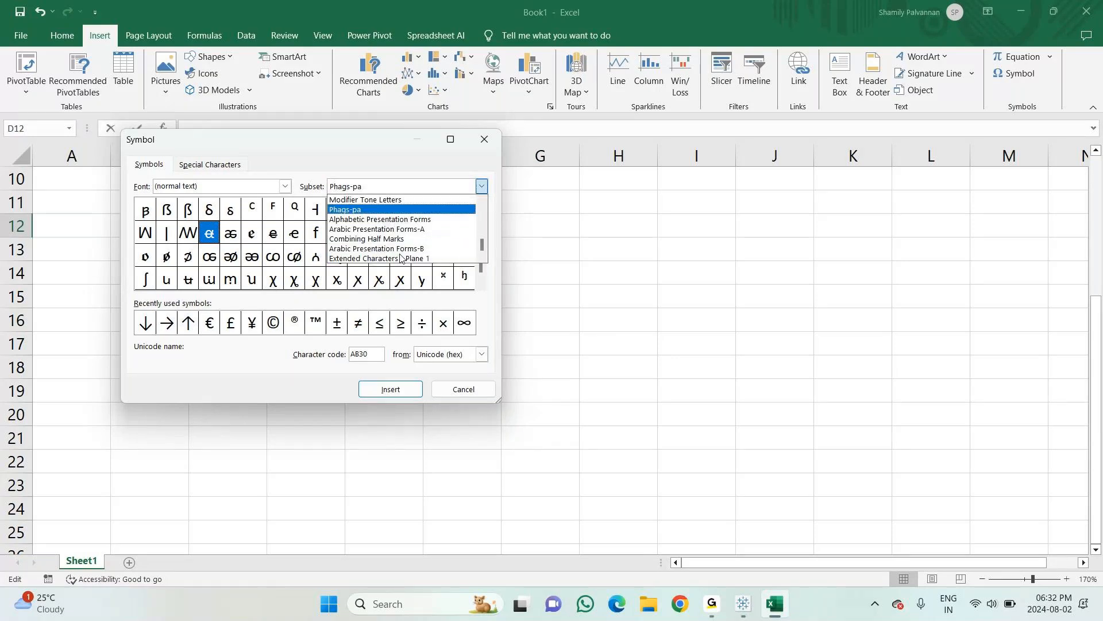
scroll(401, 258, "up", 5)
scroll(402, 258, "down", 1)
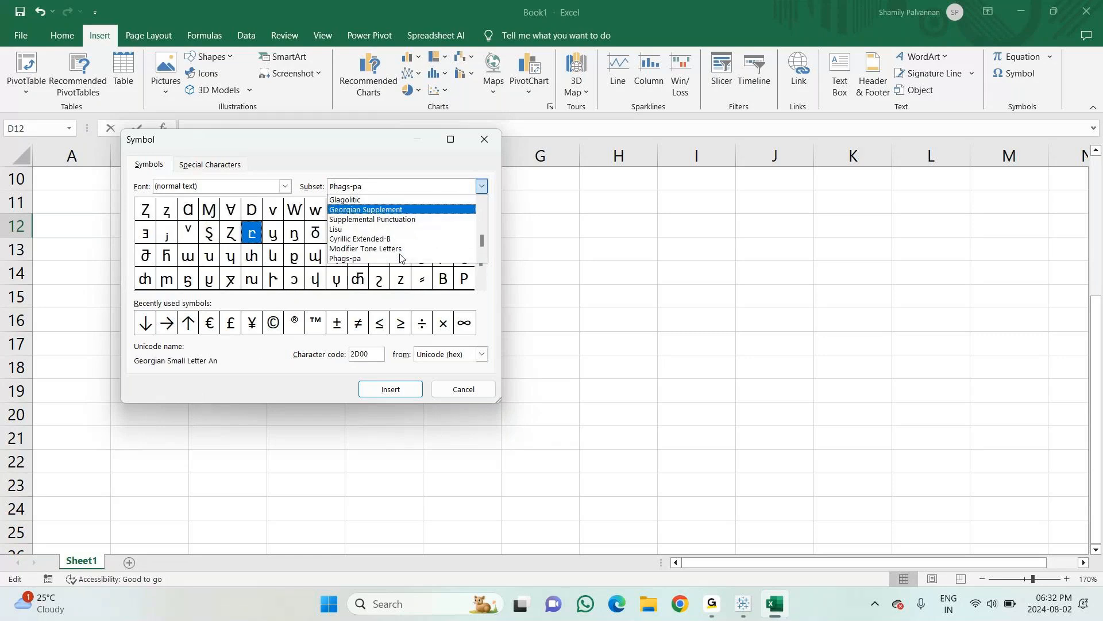
scroll(402, 258, "up", 3)
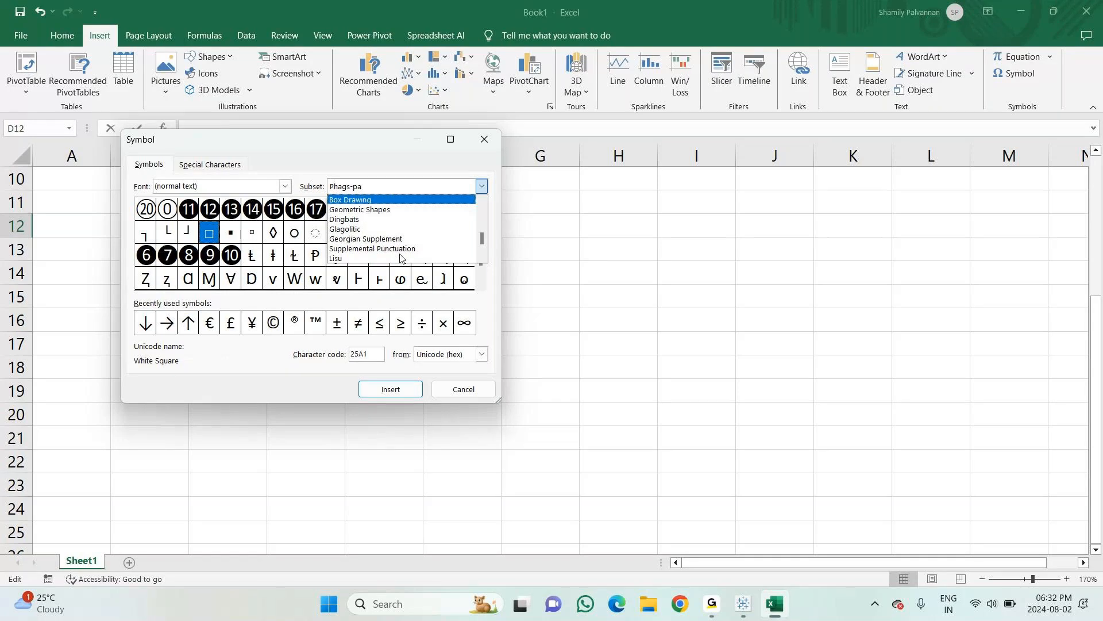
scroll(402, 259, "up", 1)
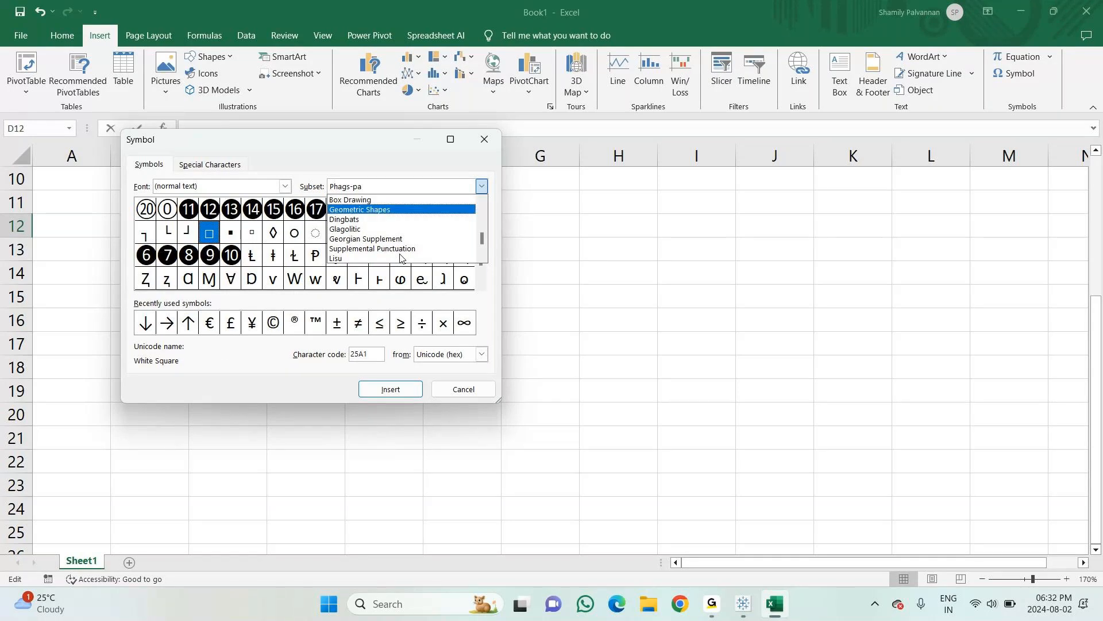
key("Return")
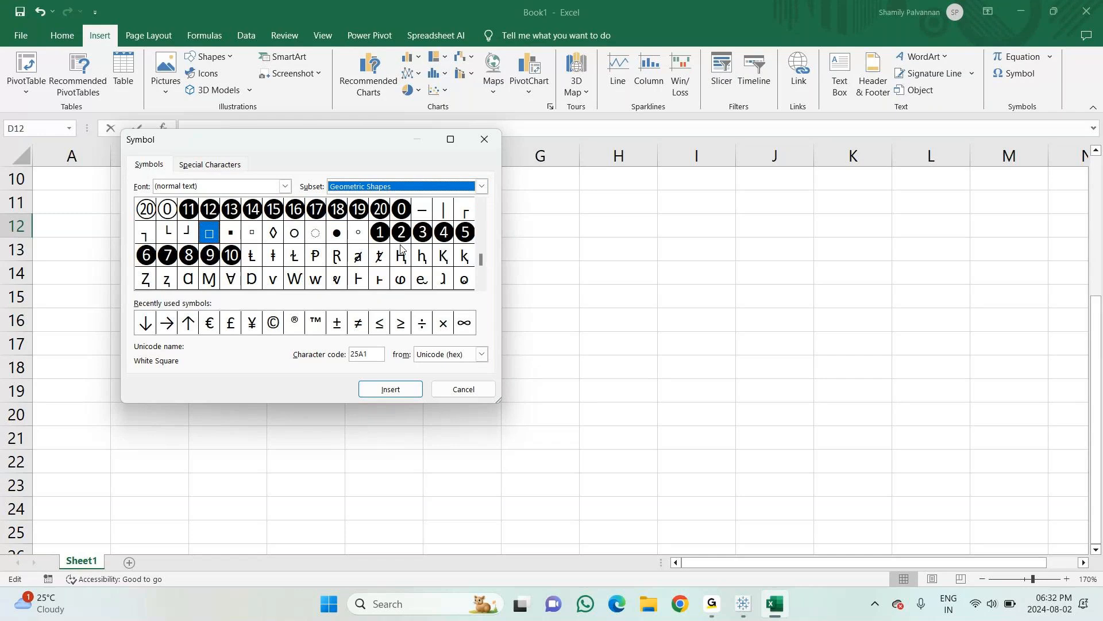
Step: Examine the symbols around the Geometric Shapes subset, including Dingbats, Glagolitic and Enclosed Alphanumerics
left_click(481, 285)
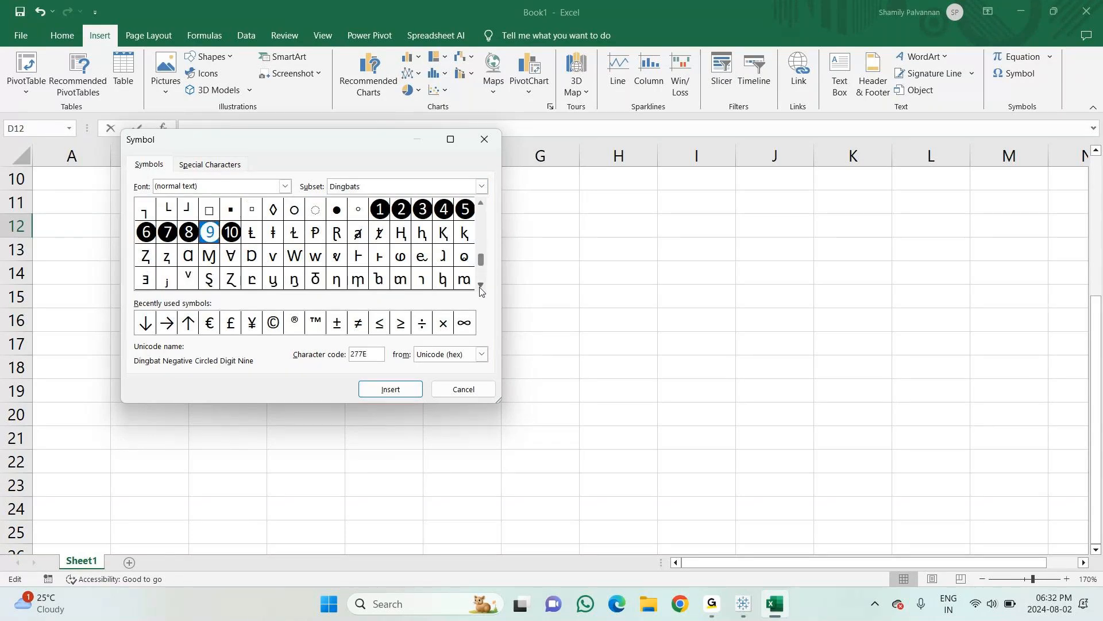
left_click(481, 286)
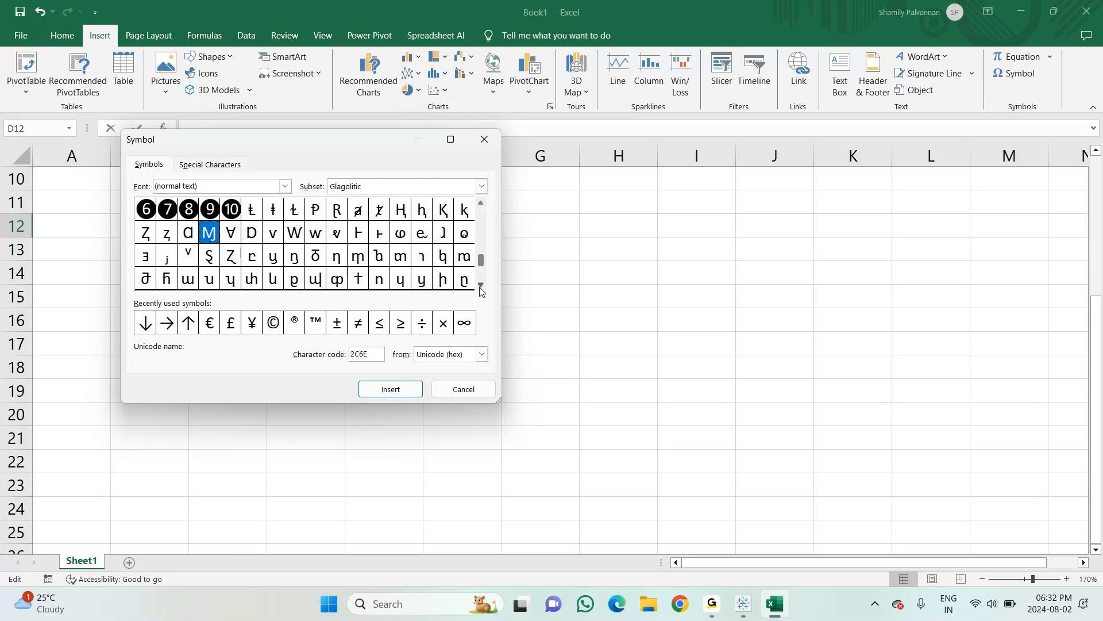
double_click(481, 204)
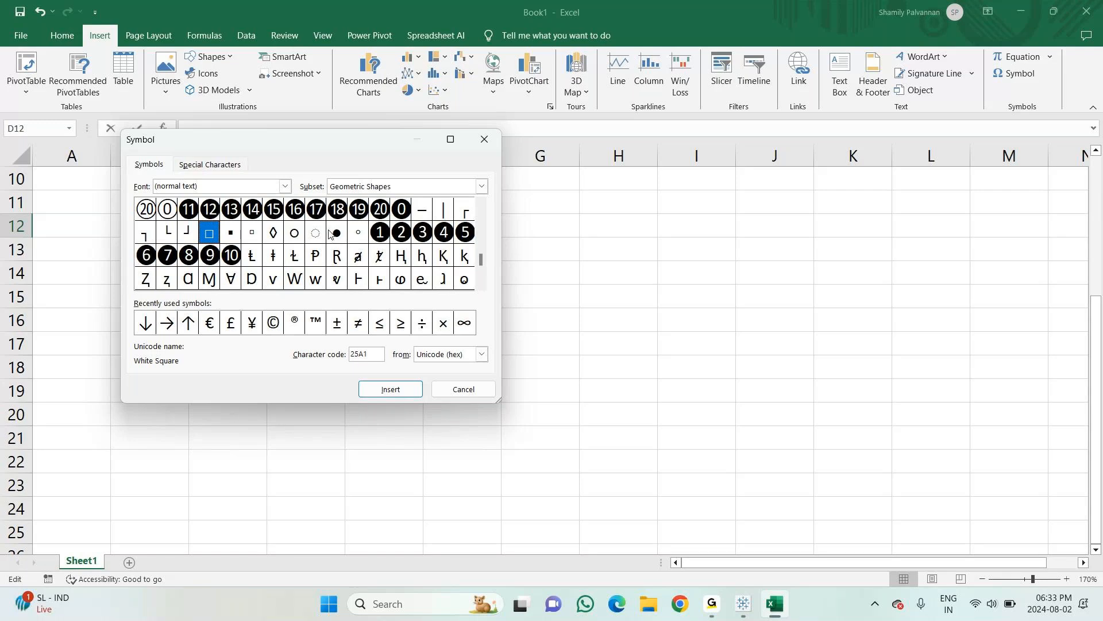
left_click(481, 203)
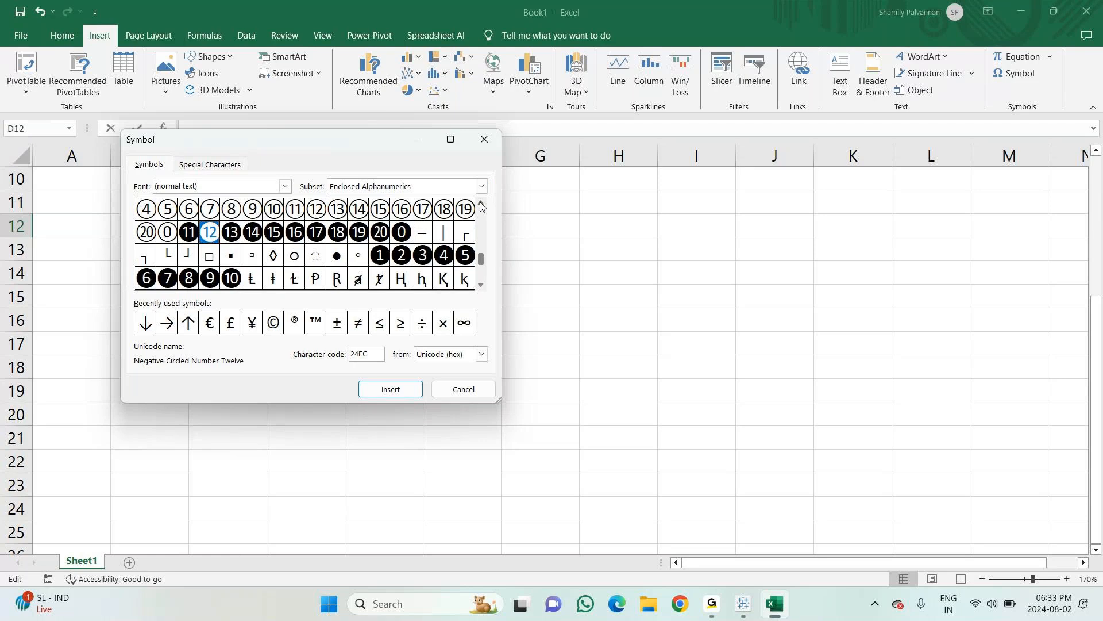
Step: Display the Arrows symbol subset again and move the Symbol dialog clear of cell D12
left_click(482, 185)
scroll(345, 233, "up", 2)
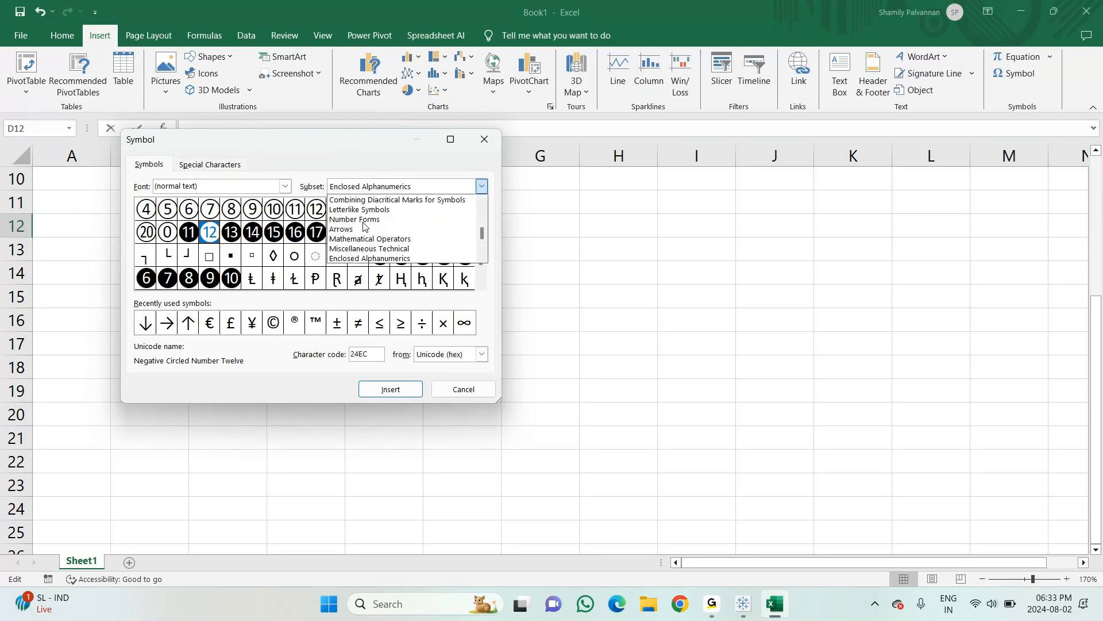
left_click(345, 233)
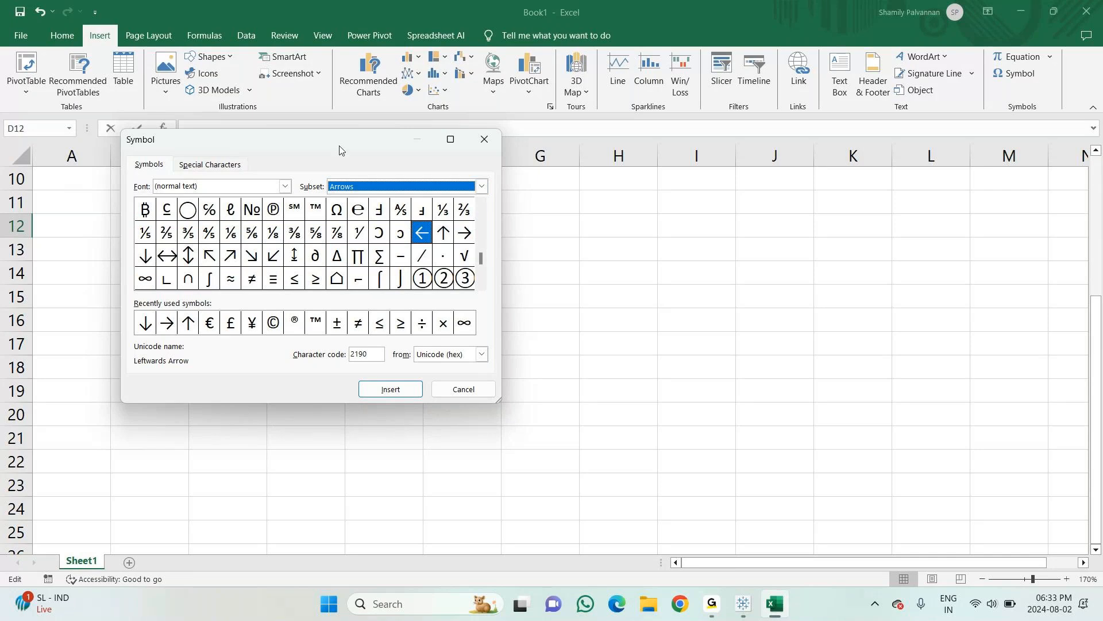
left_click_drag(342, 150, 779, 186)
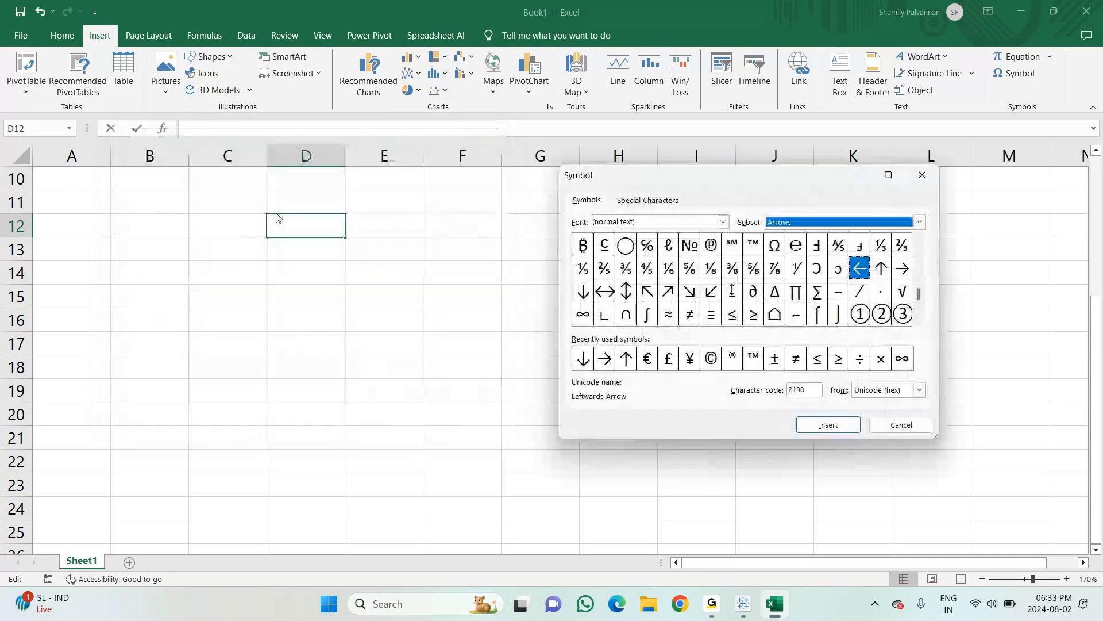
Step: Insert an upwards arrow followed by a downwards arrow from the Arrows subset into cell D12
left_click(881, 271)
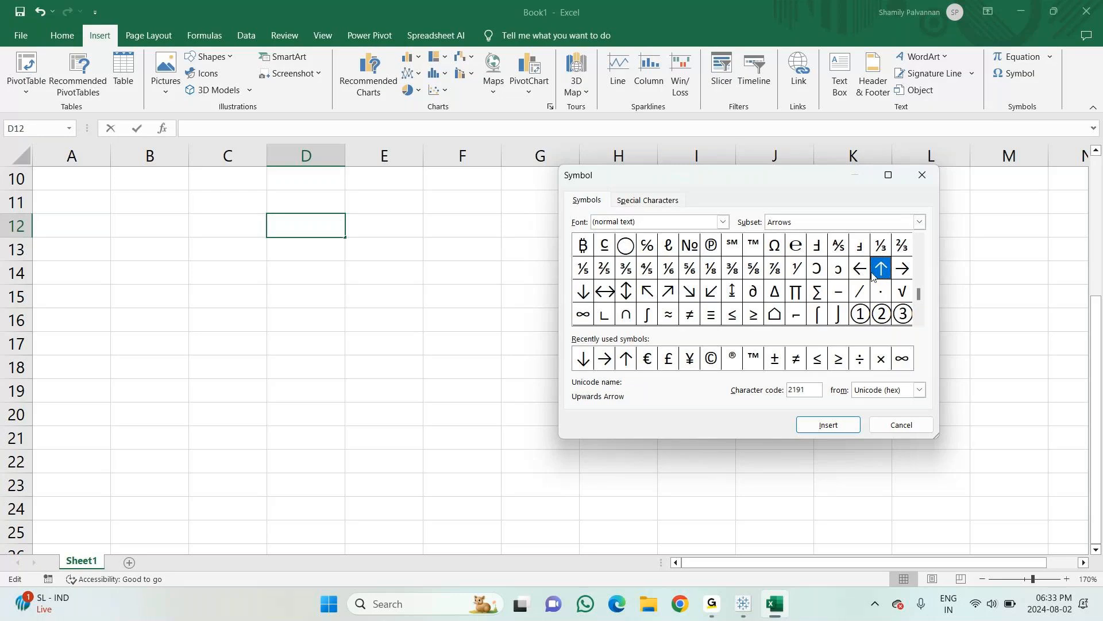
left_click(586, 294)
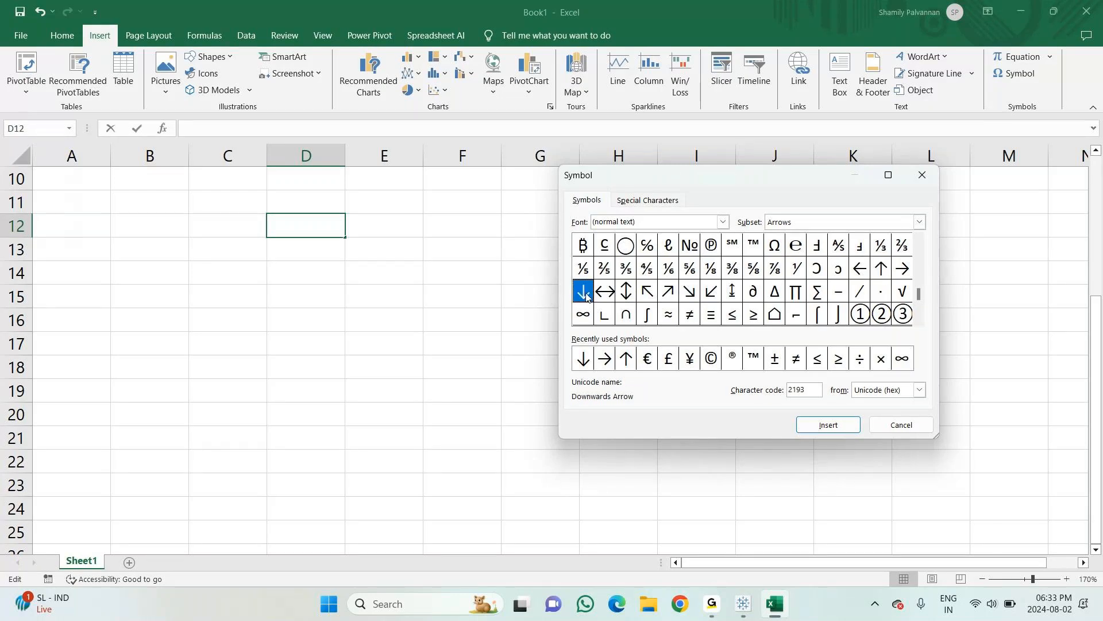
left_click(880, 270)
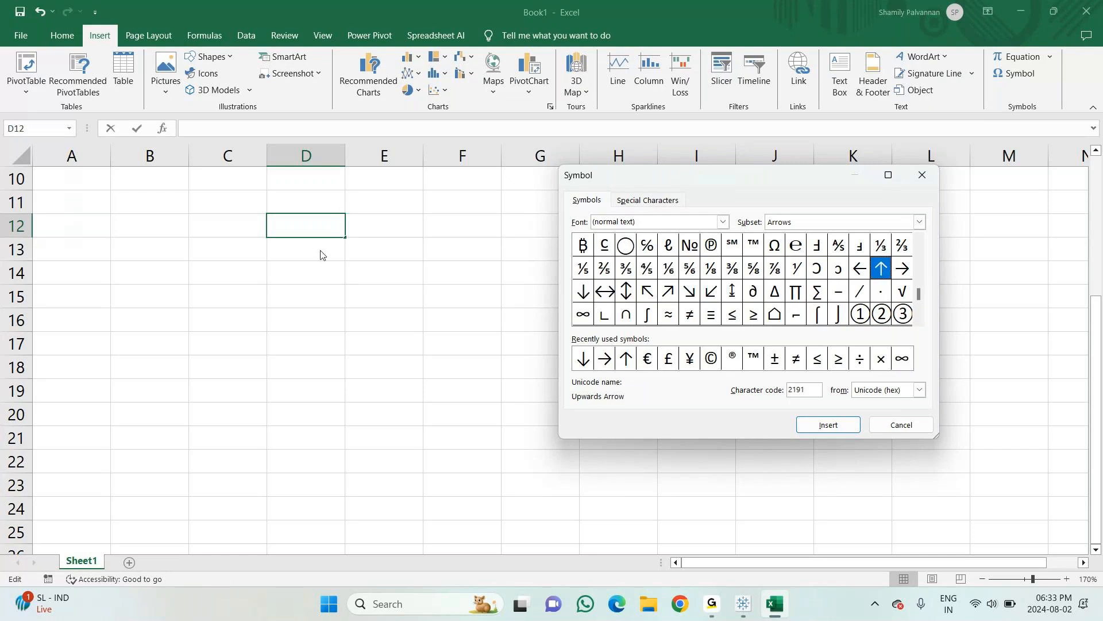
left_click(806, 426)
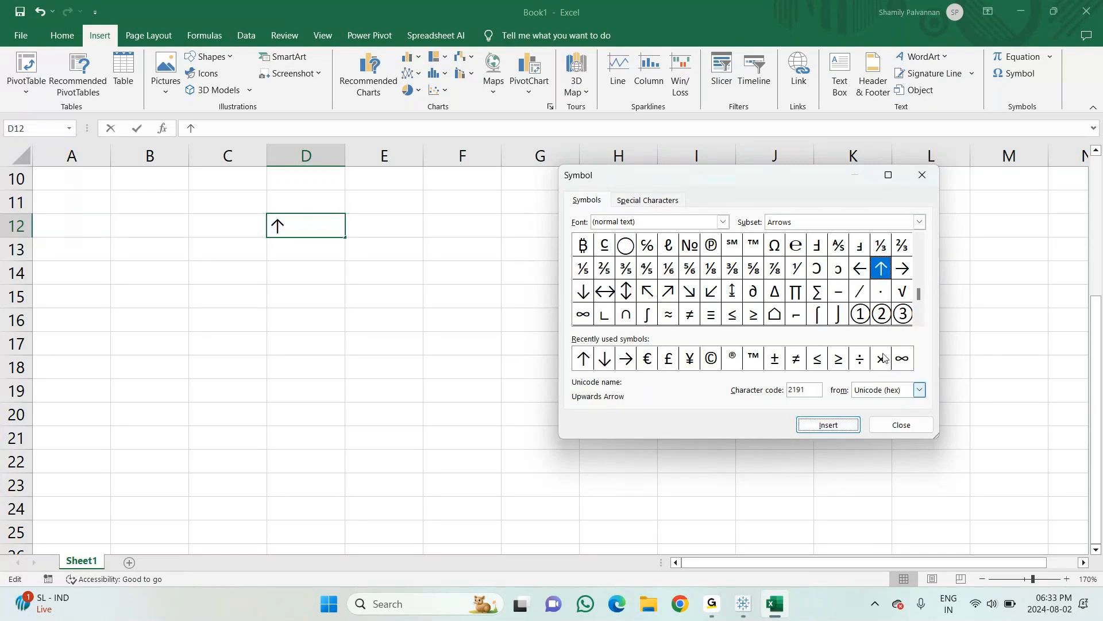
left_click(584, 293)
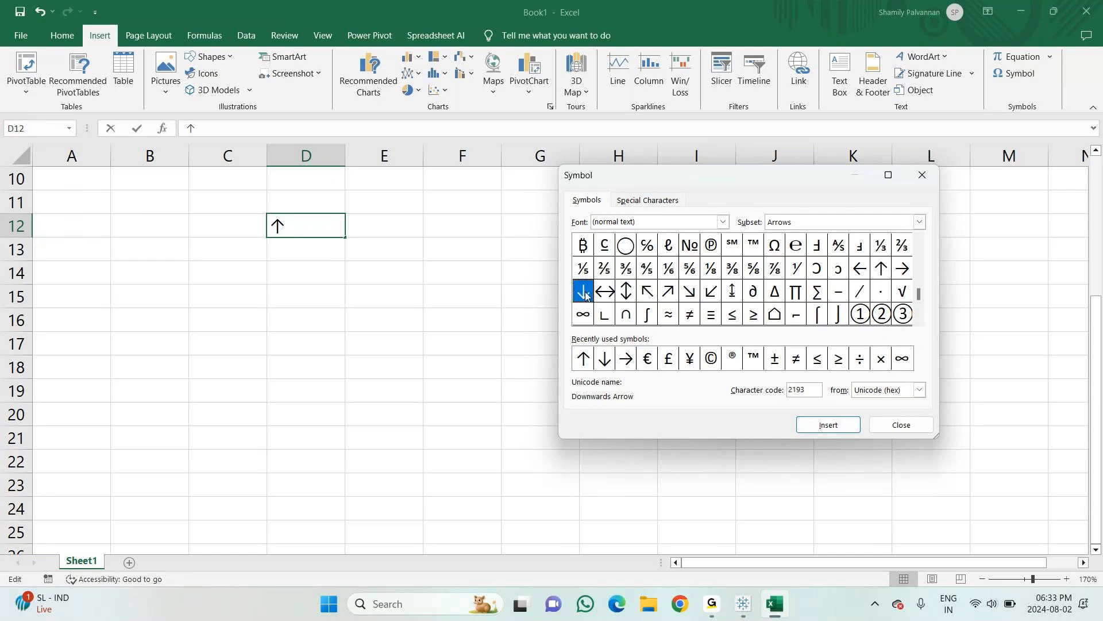
left_click(817, 428)
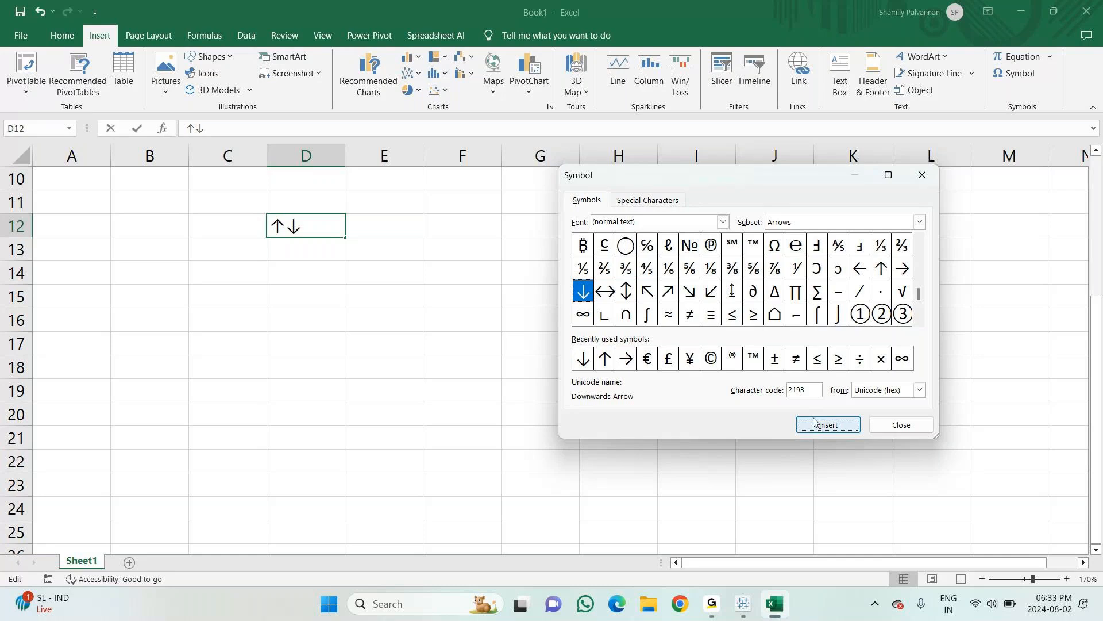
Step: Look through the Symbol dialog's characters from Basic Latin through Combining Diacritical Marks, Cyrillic Supplement and N'Ko to Georgian
left_click_drag(917, 297, 918, 241)
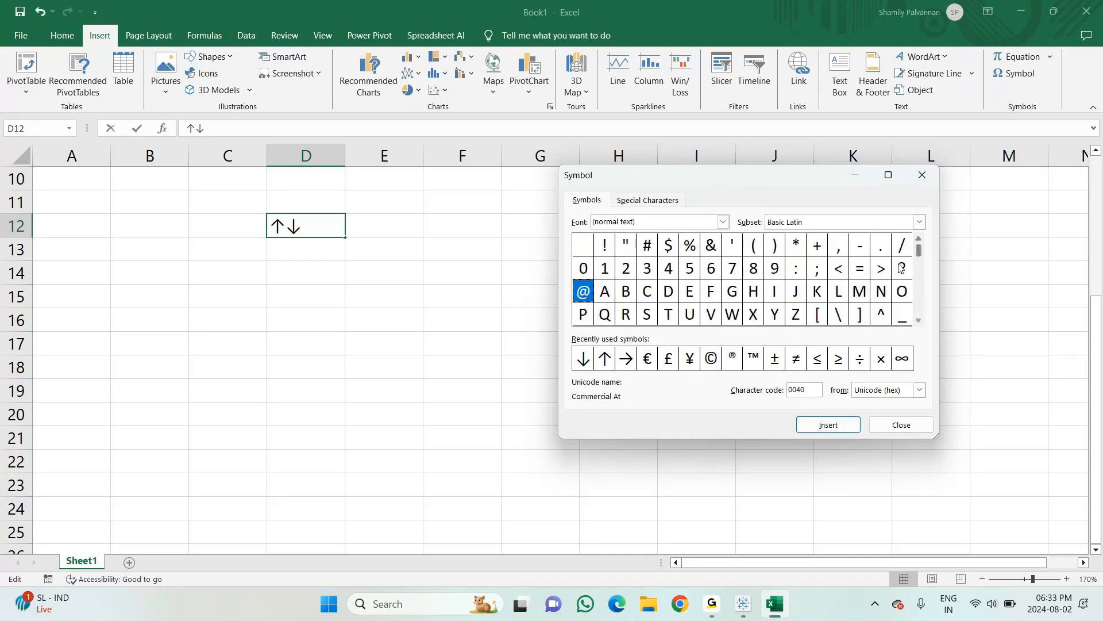
double_click(920, 321)
double_click(920, 322)
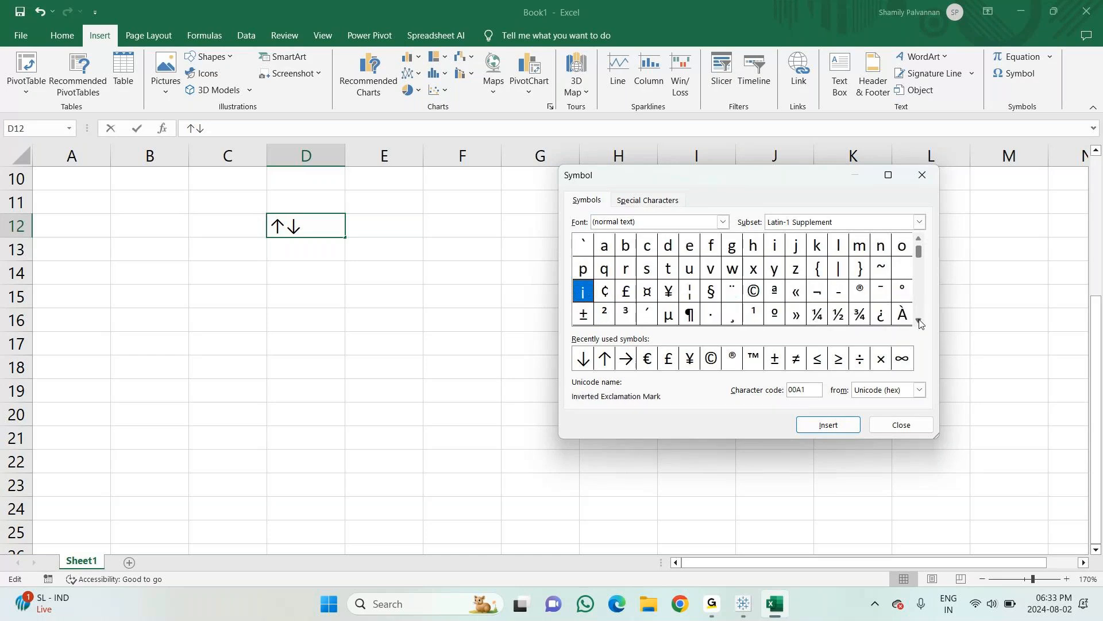
double_click(920, 322)
triple_click(920, 323)
triple_click(920, 322)
triple_click(919, 322)
triple_click(920, 323)
triple_click(920, 323)
triple_click(920, 322)
triple_click(919, 323)
triple_click(920, 322)
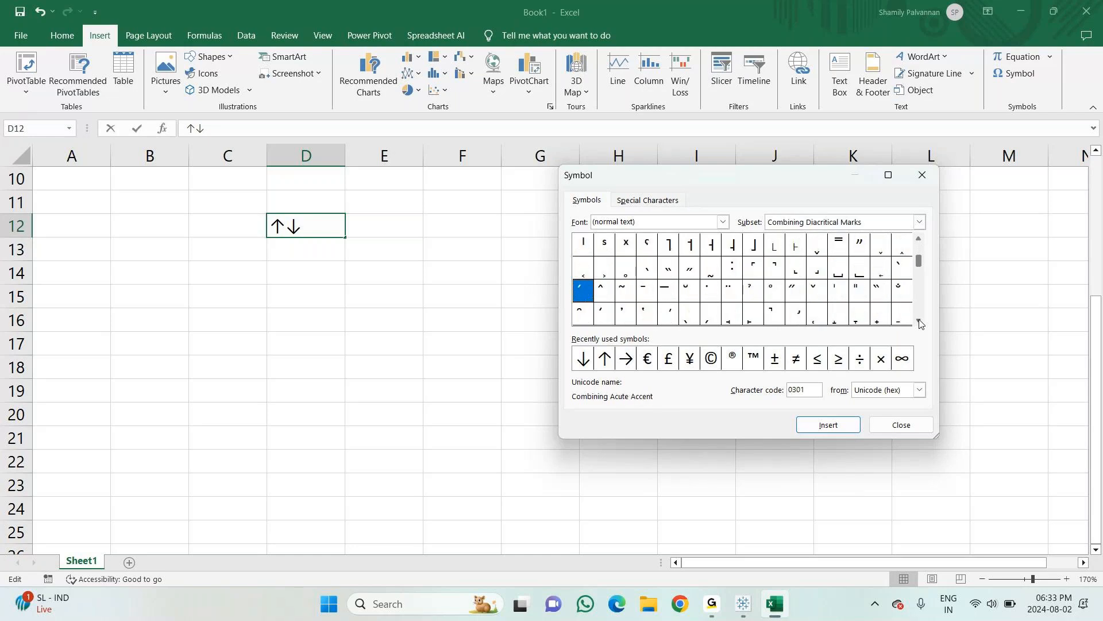
triple_click(919, 323)
triple_click(920, 322)
triple_click(919, 322)
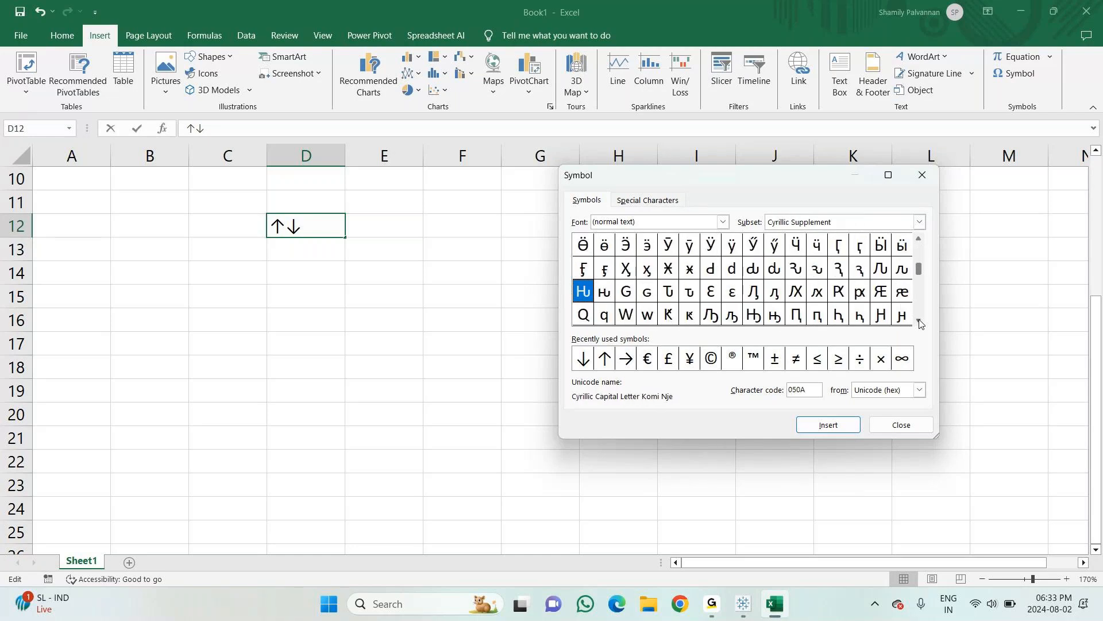
triple_click(920, 323)
triple_click(920, 322)
triple_click(919, 323)
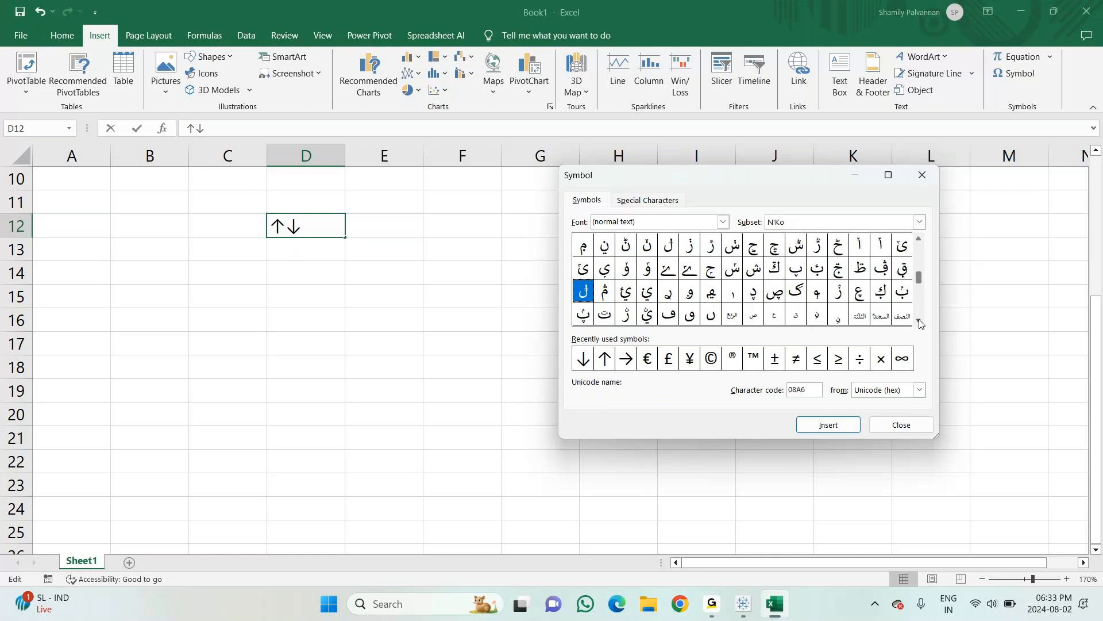
triple_click(919, 322)
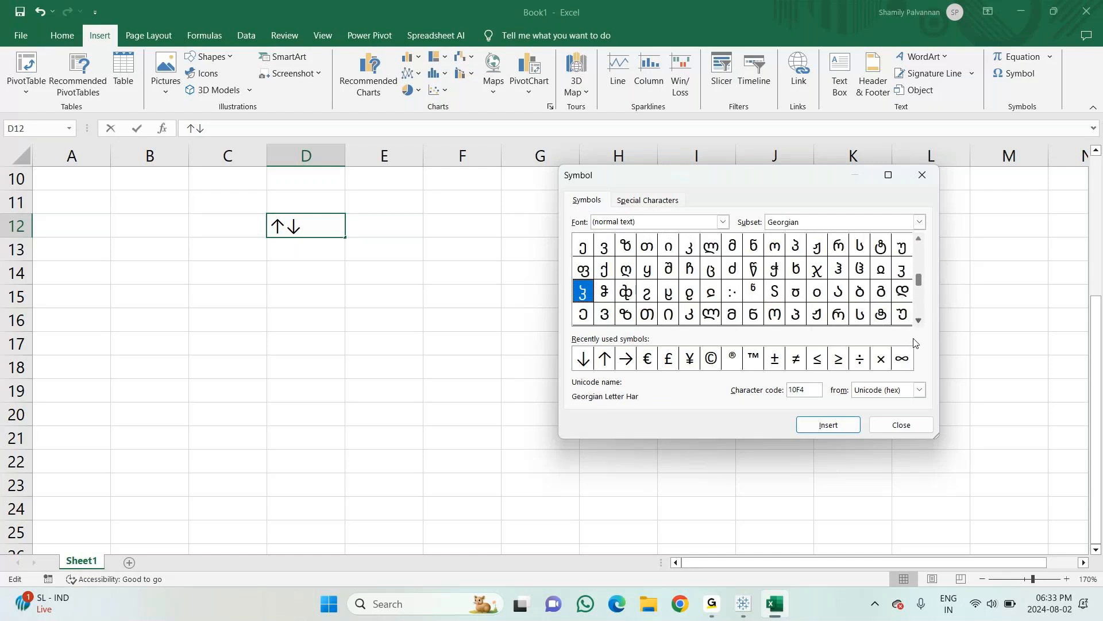
Step: Switch to Chrome with the third listed profile and search the web for "unicode for arrow"
left_click(680, 605)
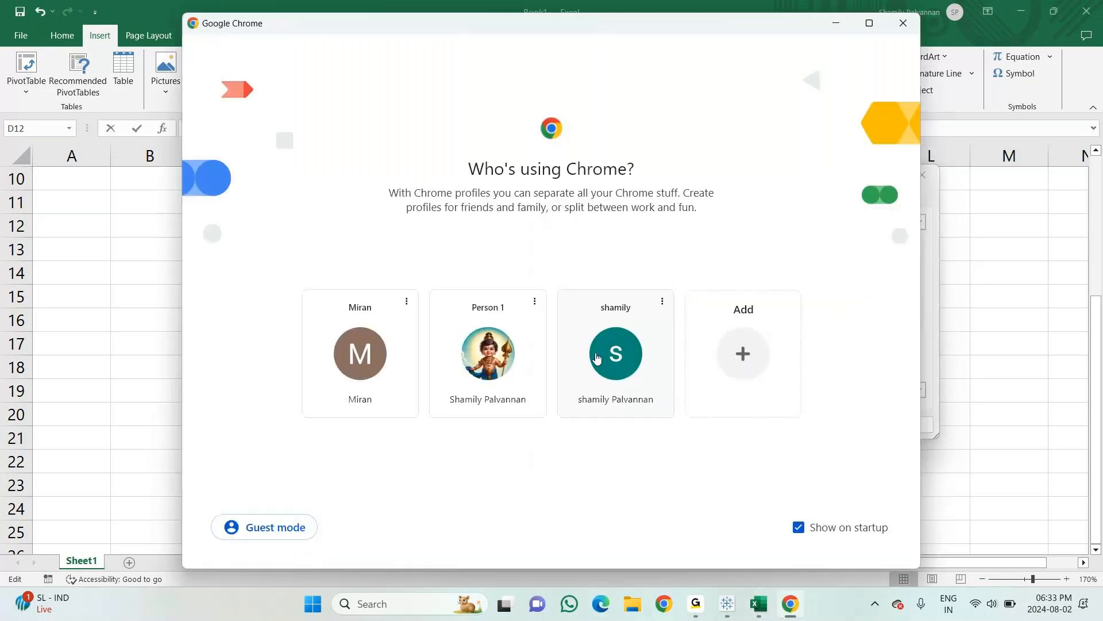
left_click(616, 353)
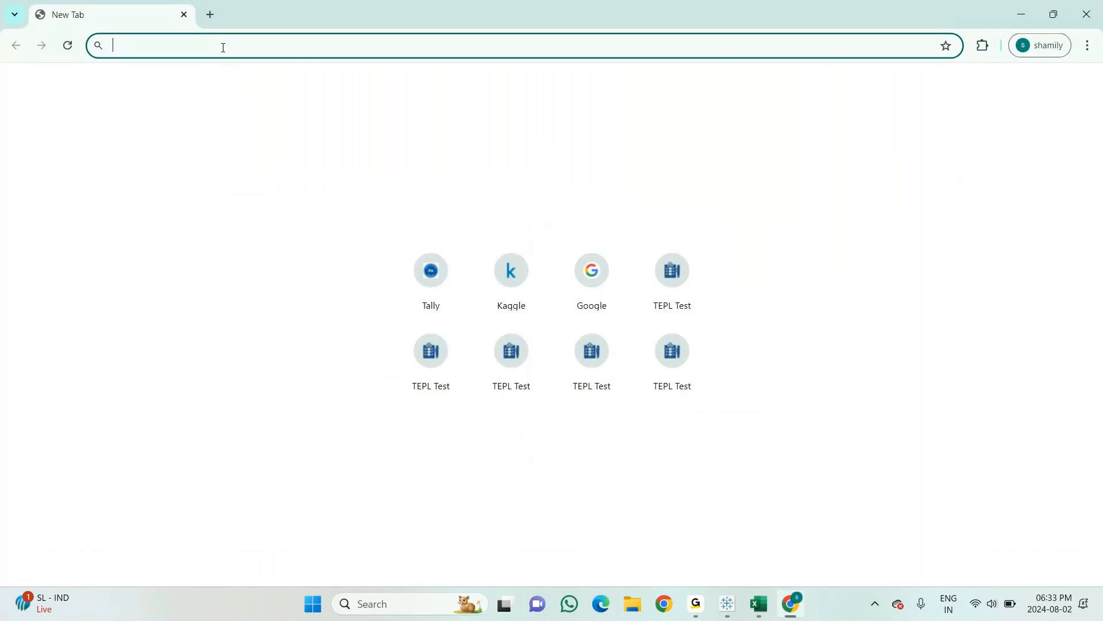
type("uni")
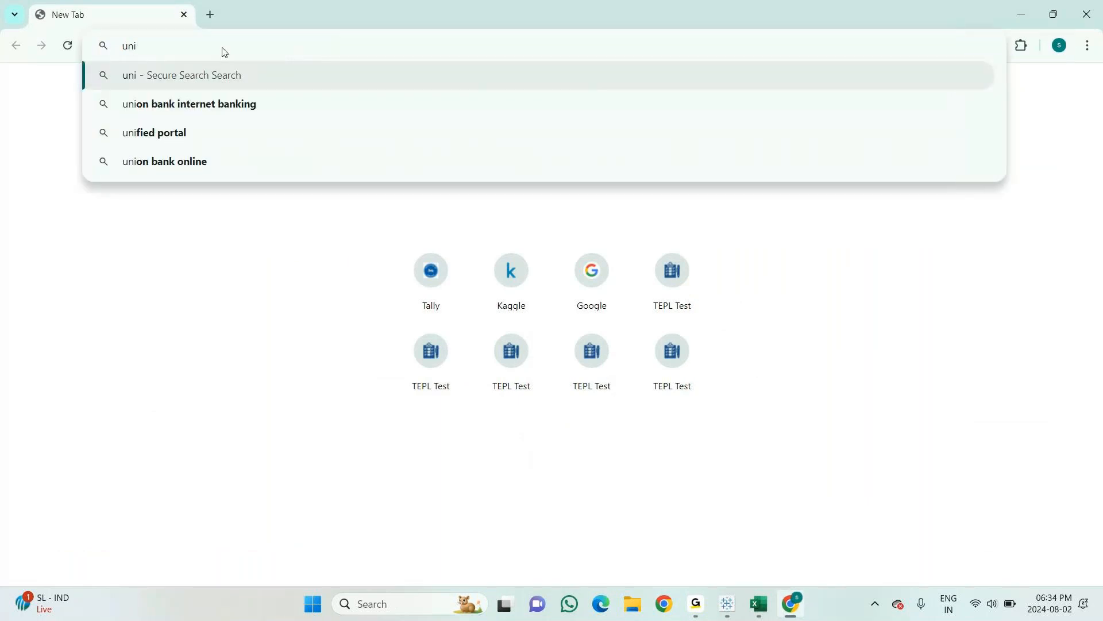
type("code for")
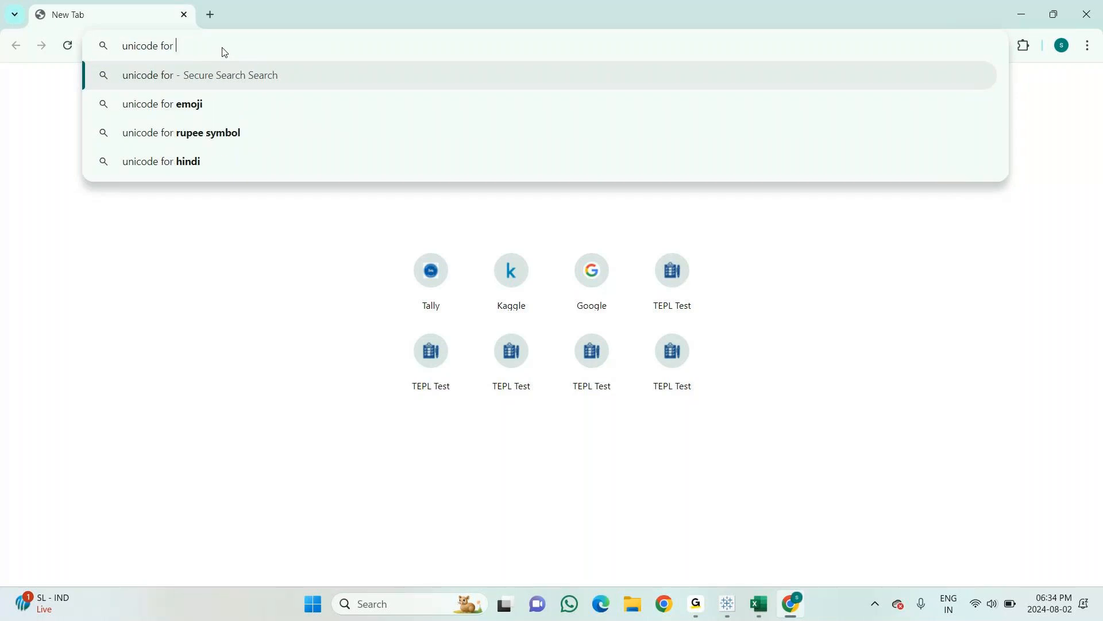
type(" arr")
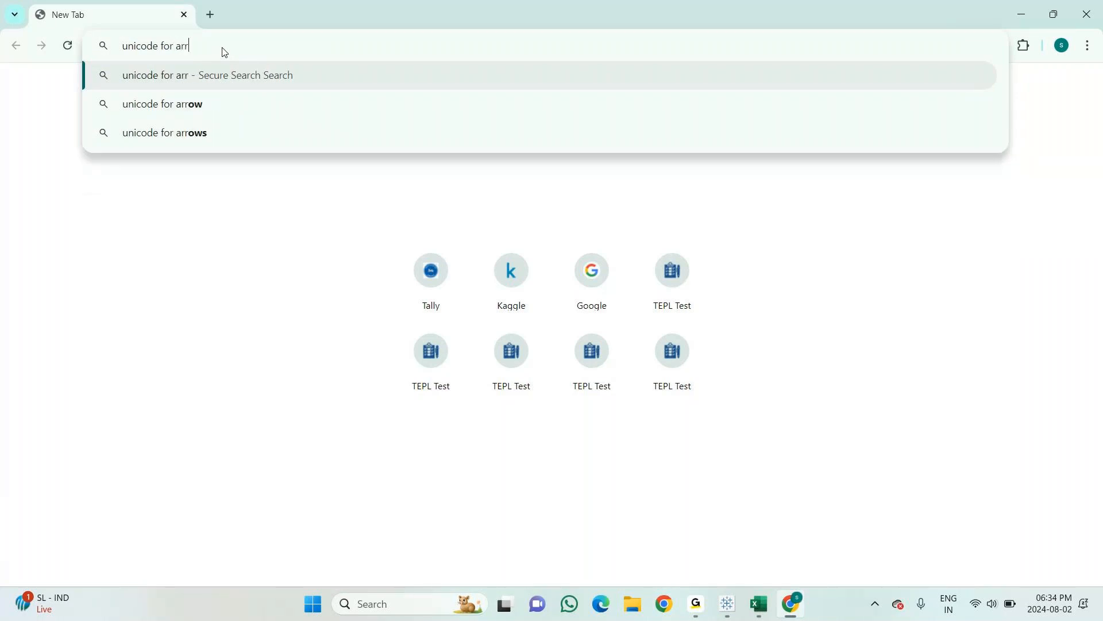
type("ow")
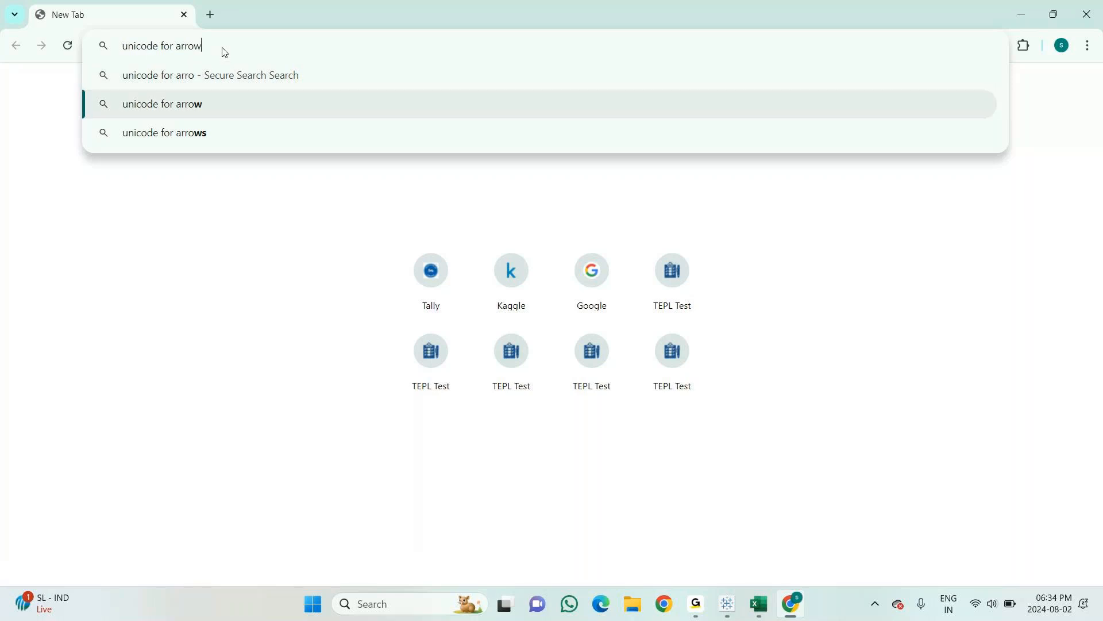
key("Return")
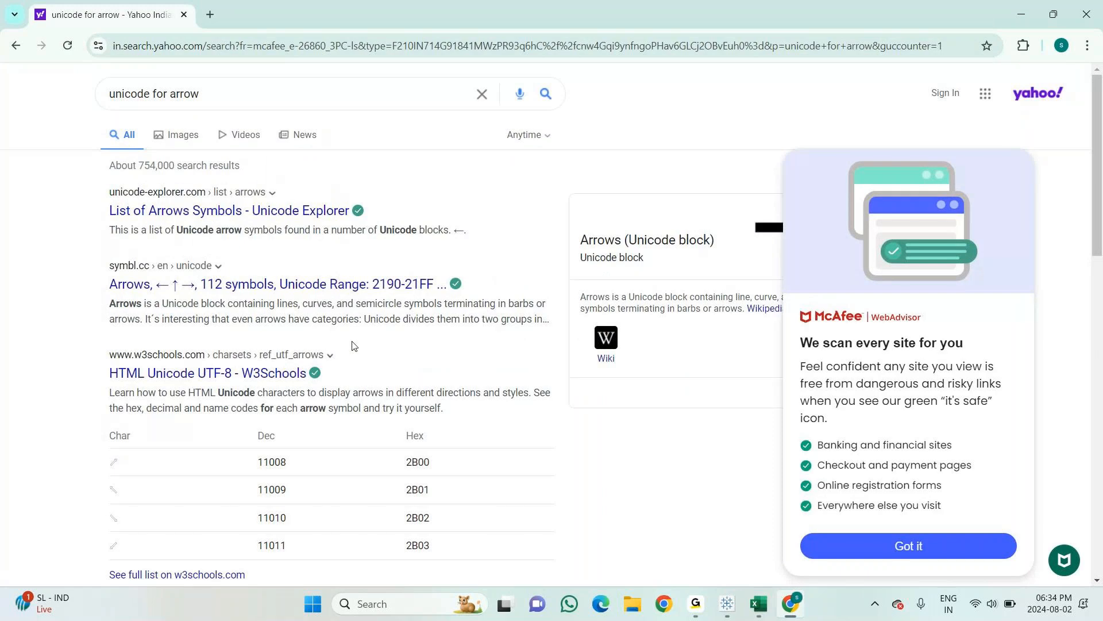
Step: Examine the search results and the simple arrows list on the symbl.cc Arrows page, then close that page
scroll(352, 344, "down", 2)
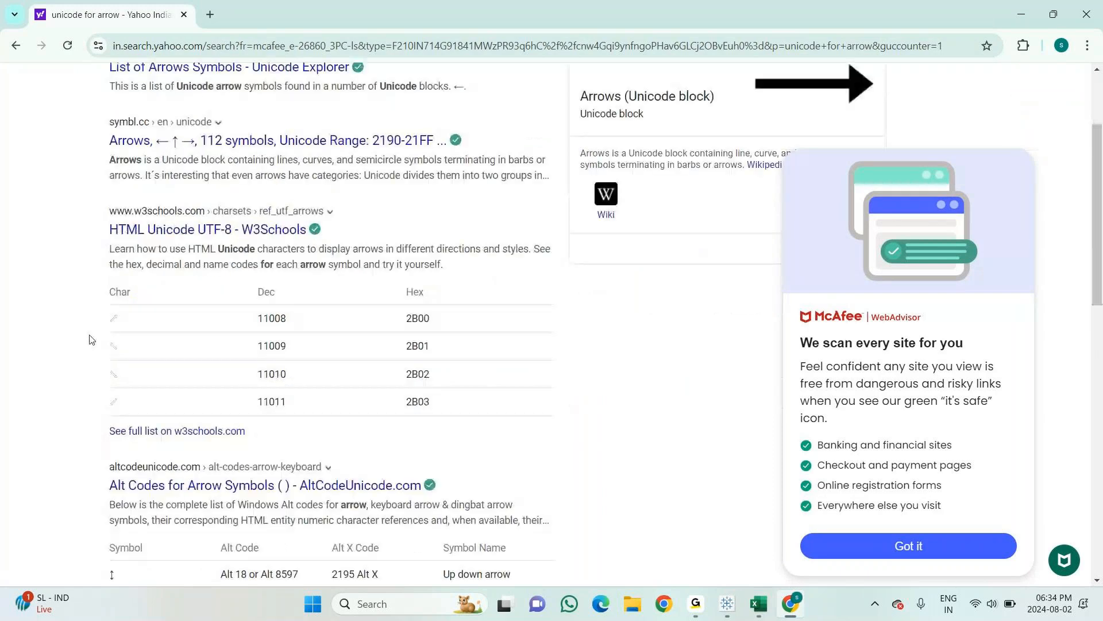
scroll(128, 333, "up", 2)
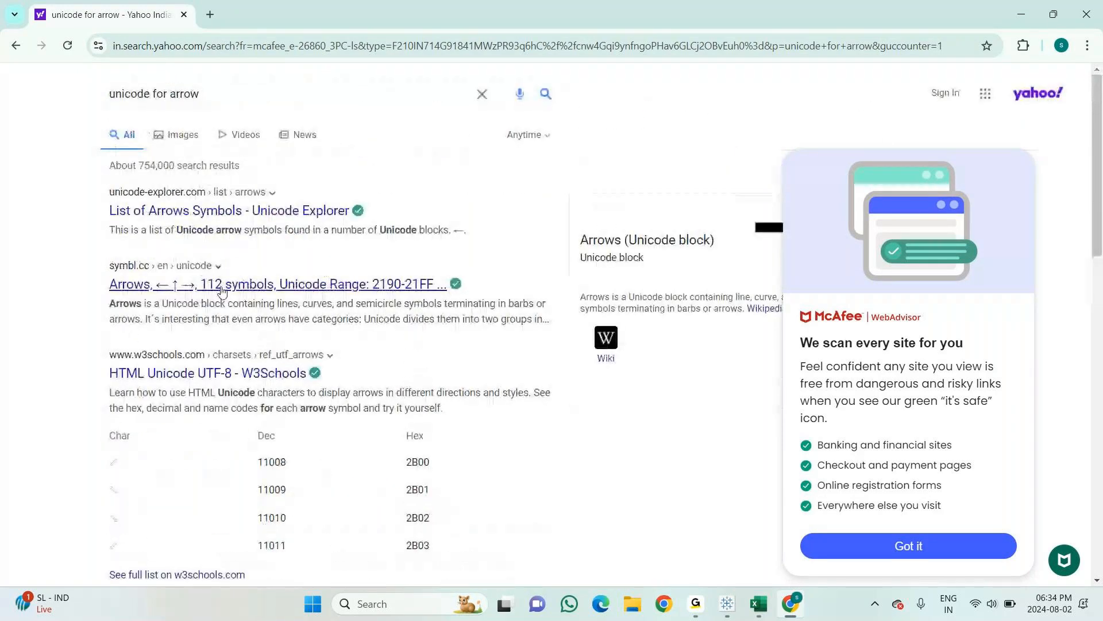
left_click(222, 287)
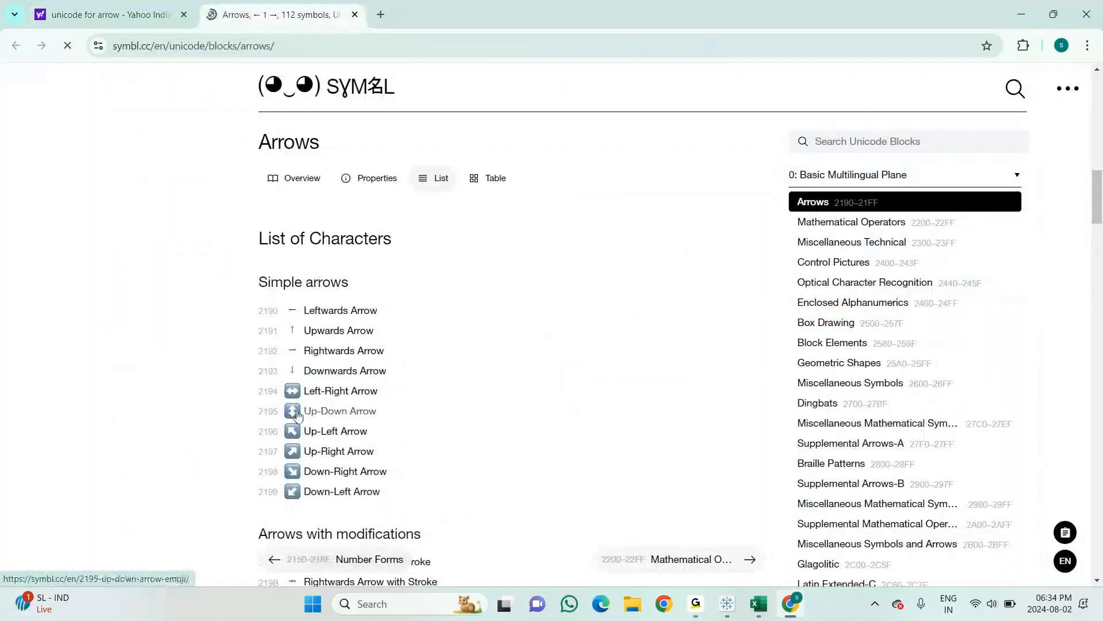
scroll(331, 423, "down", 2)
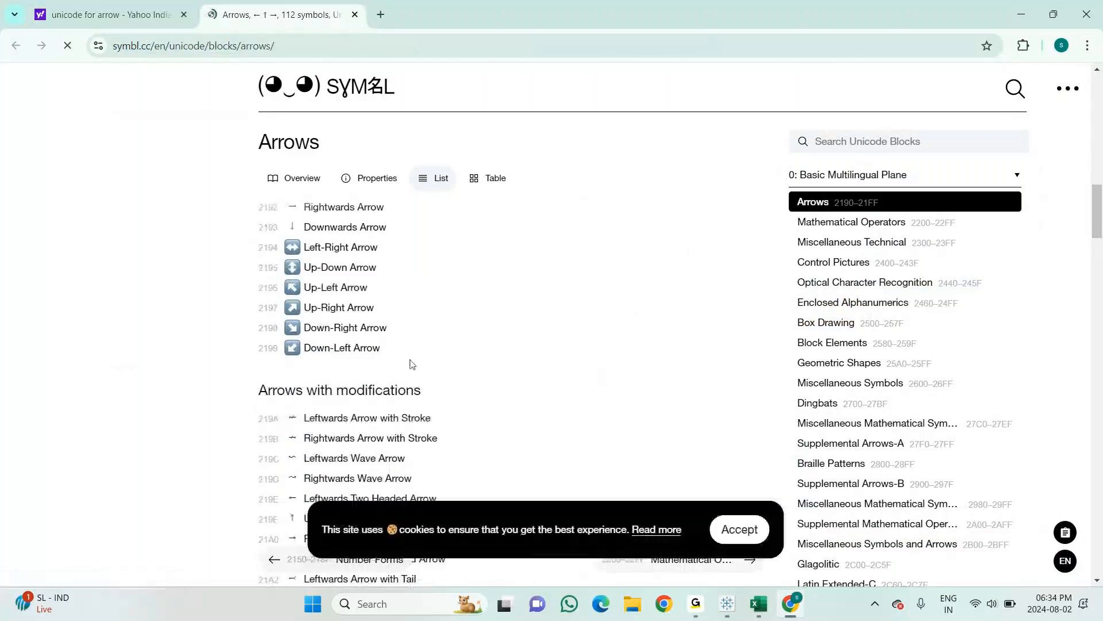
scroll(415, 362, "up", 4)
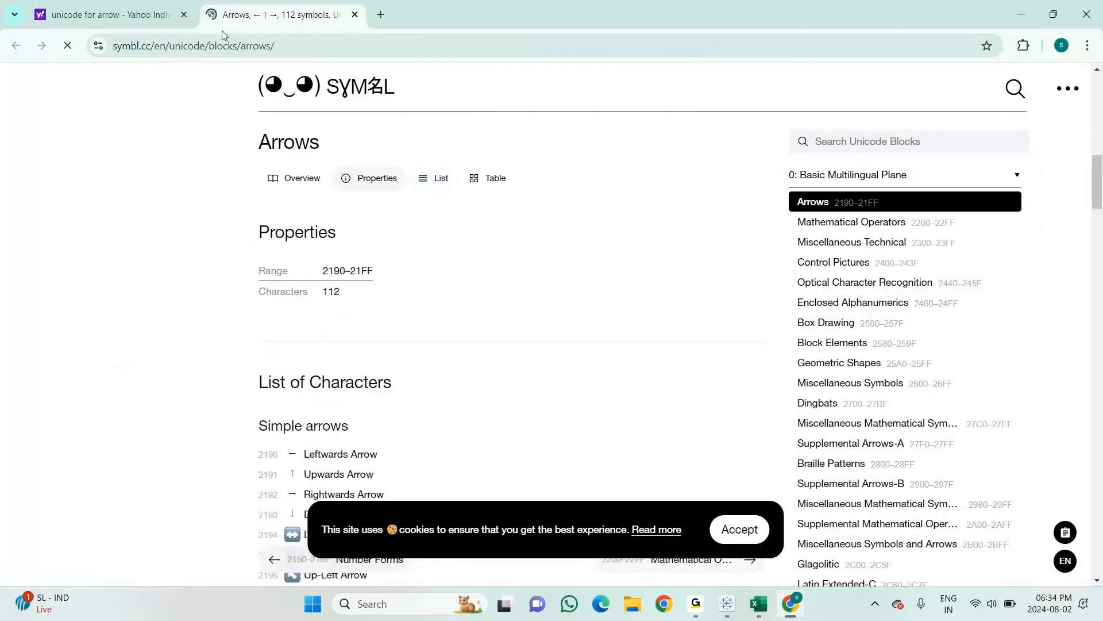
left_click(354, 15)
Step: Search for "unicode for arrow triangle" and open the Stack Overflow question on up/down triangle characters at its answers
left_click(225, 92)
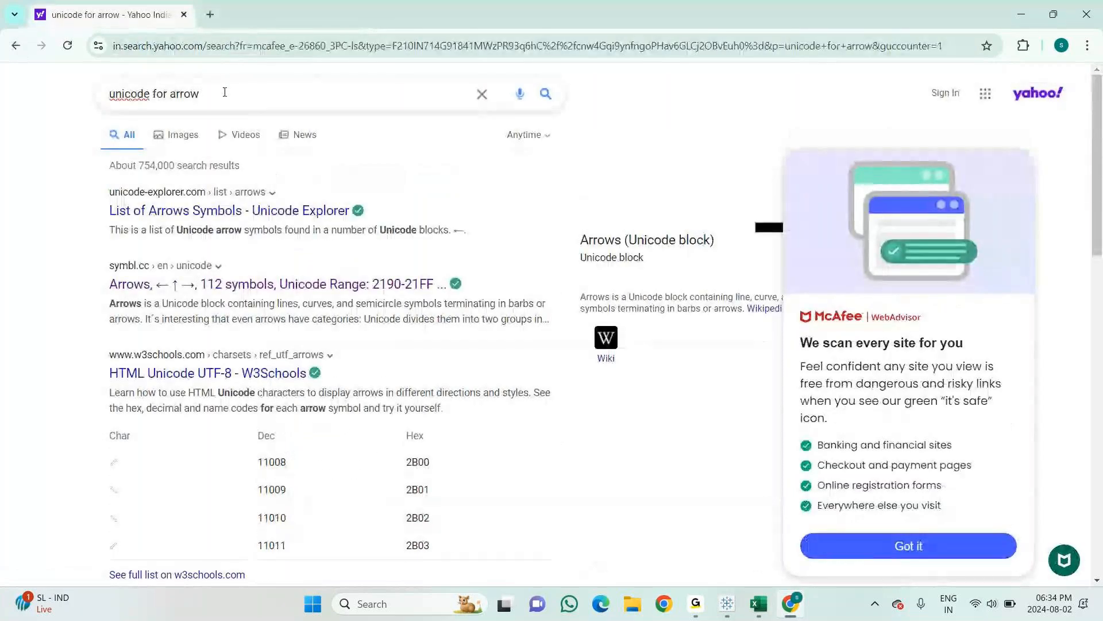
type("tr")
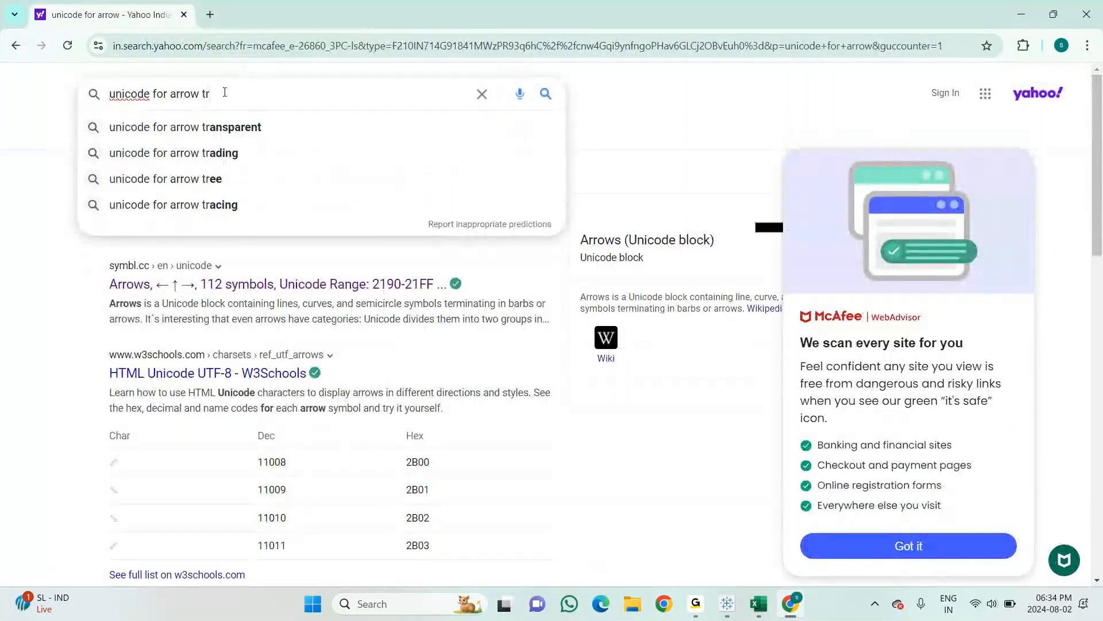
type("iangle")
key("Return")
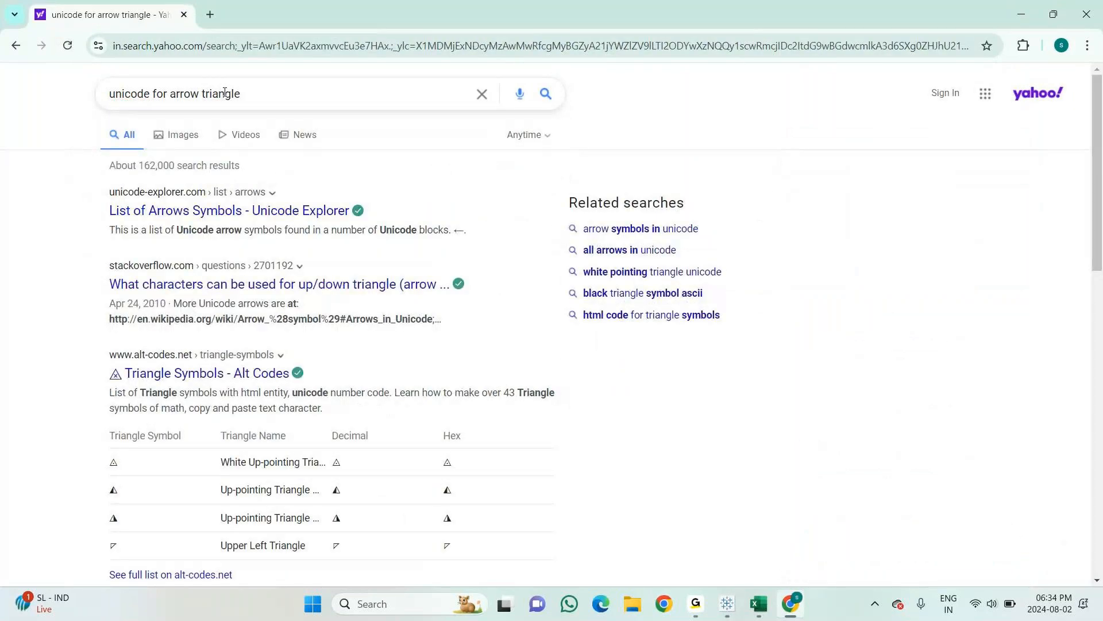
scroll(210, 511, "down", 1)
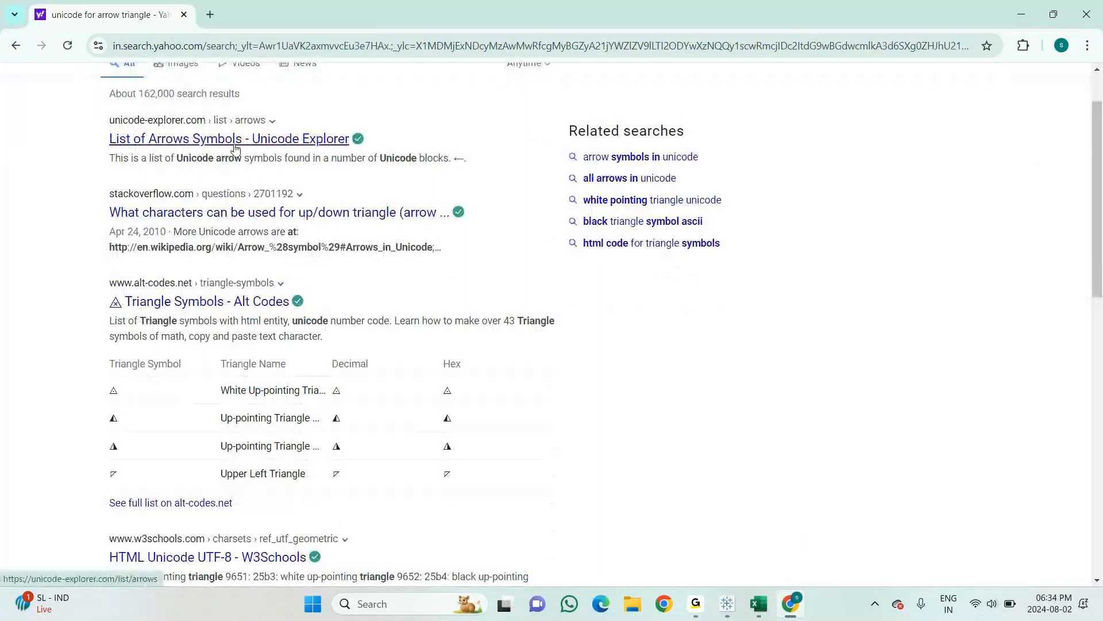
left_click(199, 213)
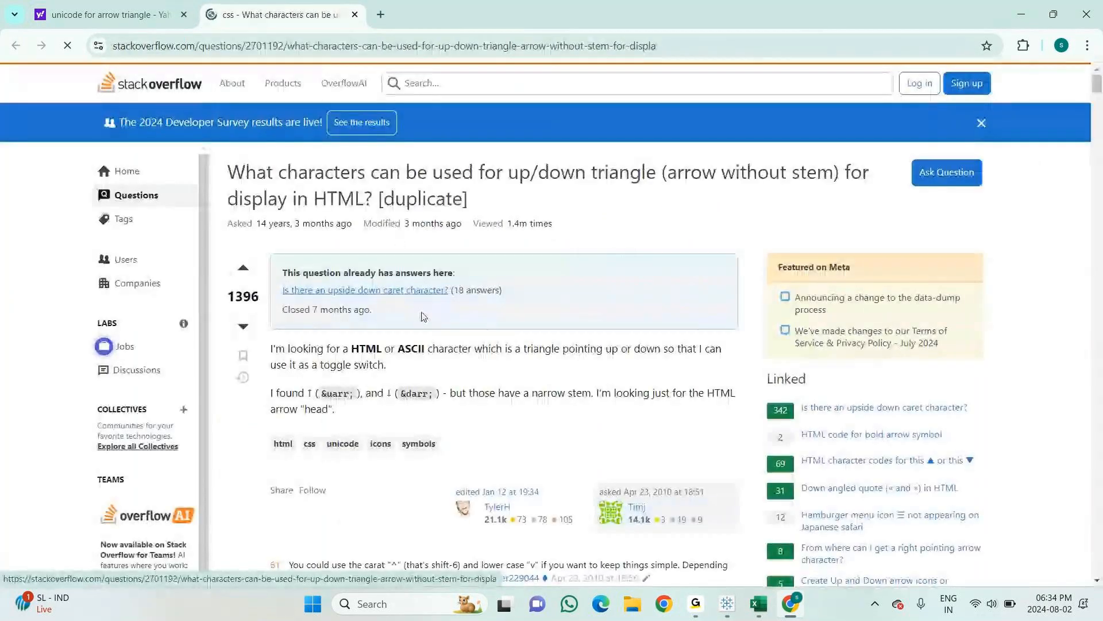
scroll(423, 316, "down", 6)
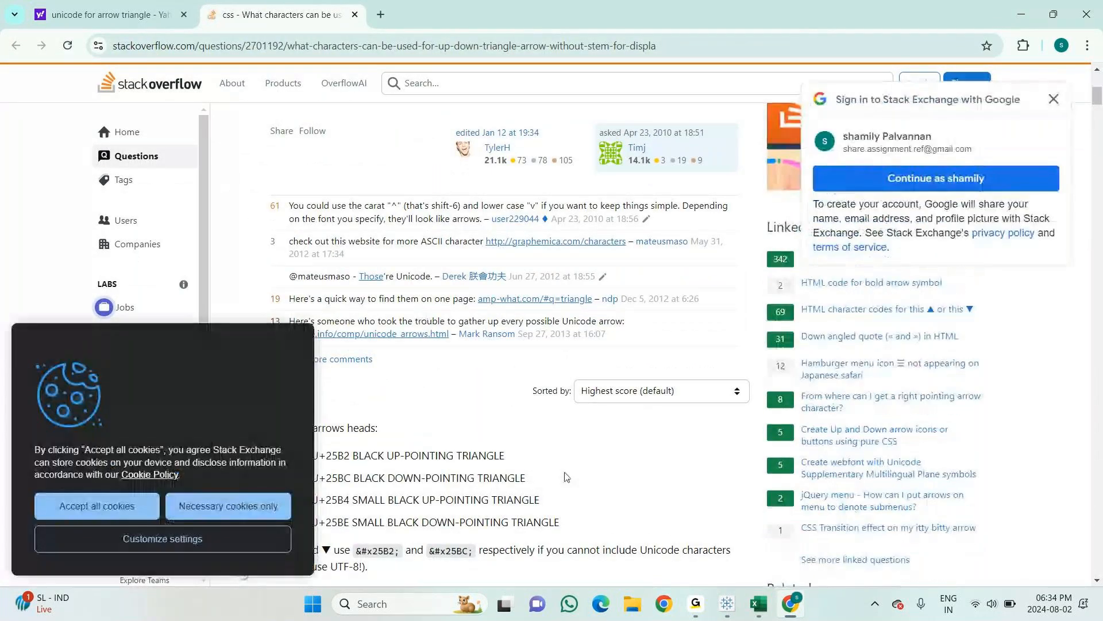
Step: Allow only necessary cookies, copy the black up-pointing triangle ▲ from the answer, and paste it into cell D14 in Excel
left_click(224, 506)
left_click_drag(300, 457, 293, 460)
key("ctrl+c")
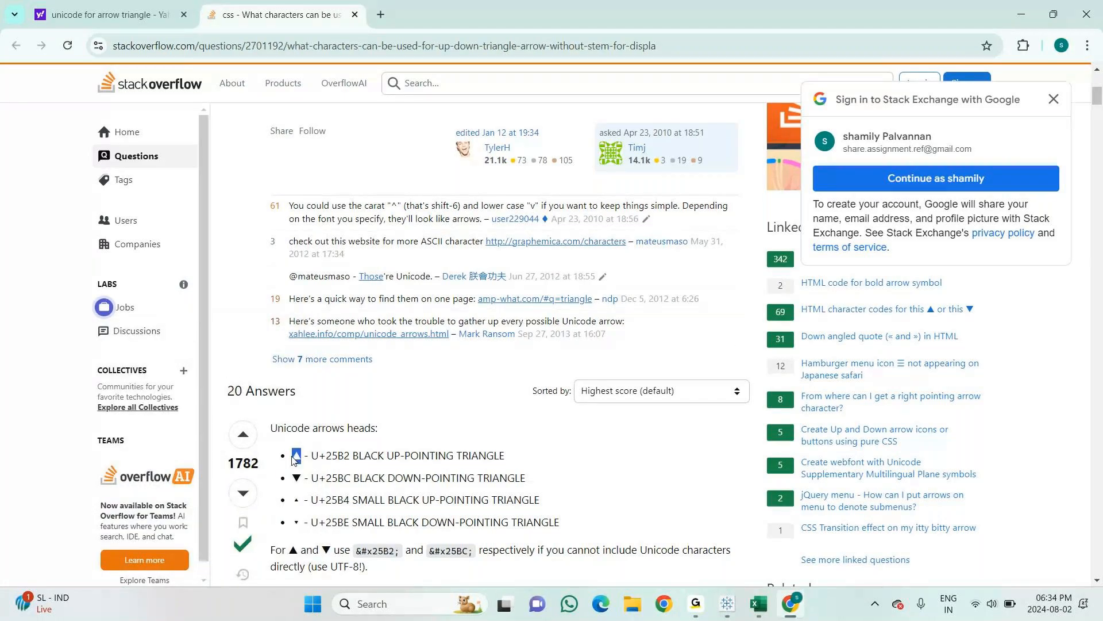
key("alt+Tab")
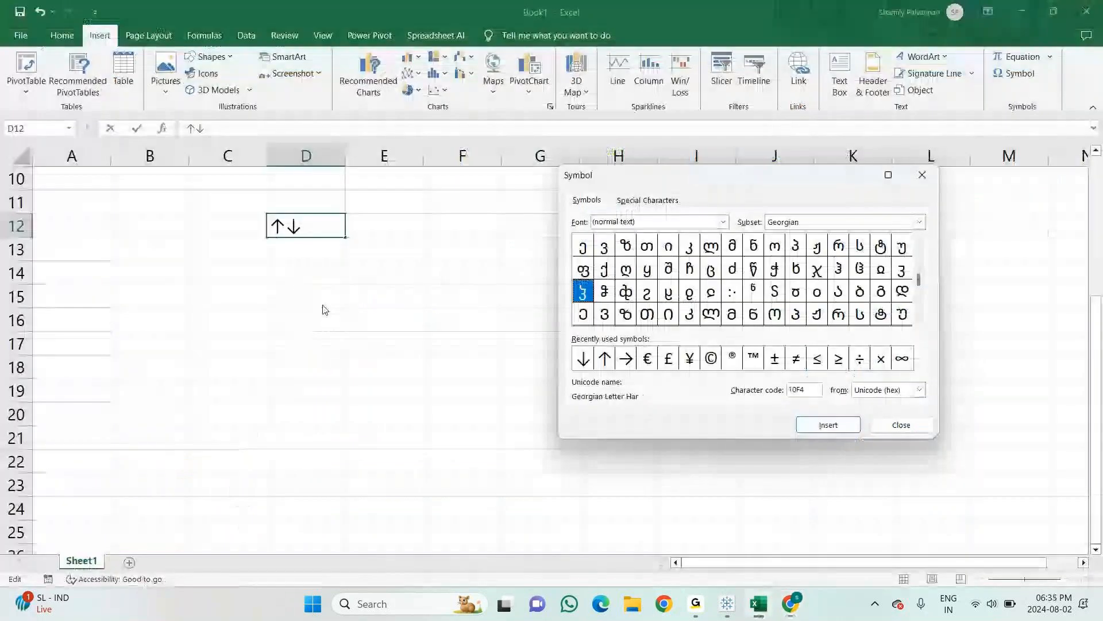
left_click(901, 425)
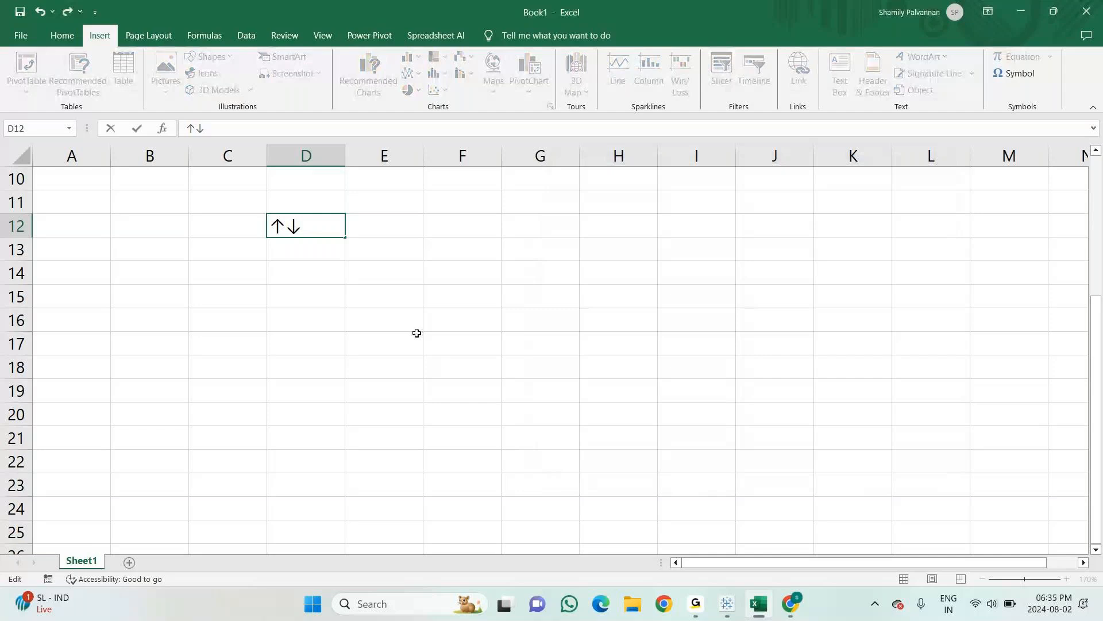
left_click(282, 278)
key("ctrl+v")
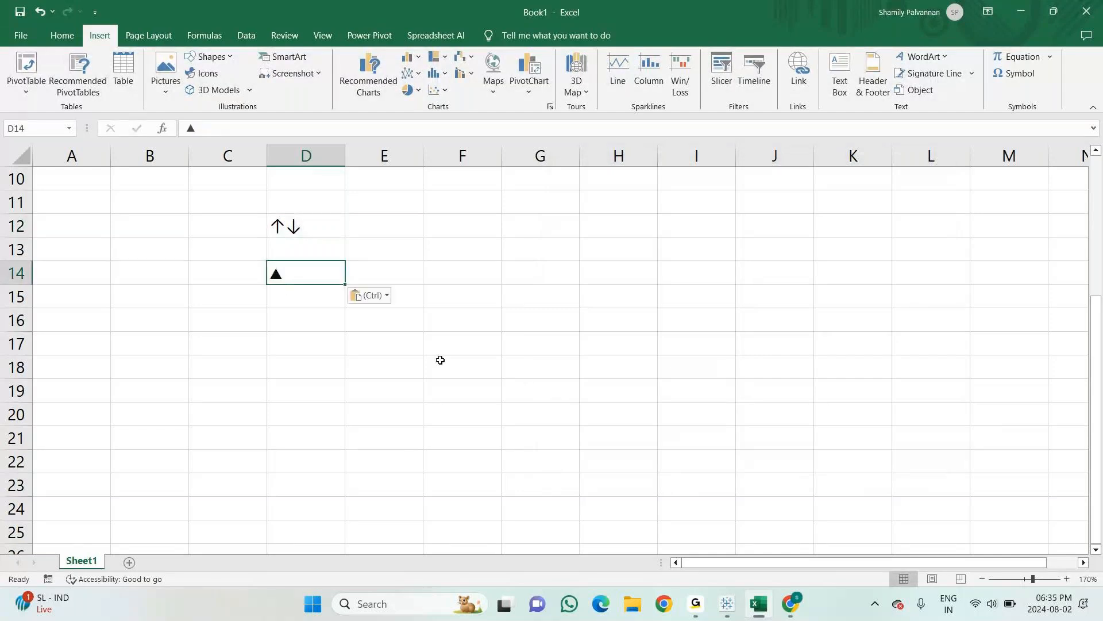
Step: Add the black down-pointing triangle ▼ from the Stack Overflow answer after the ▲ in Excel cell D14
key("alt+Tab")
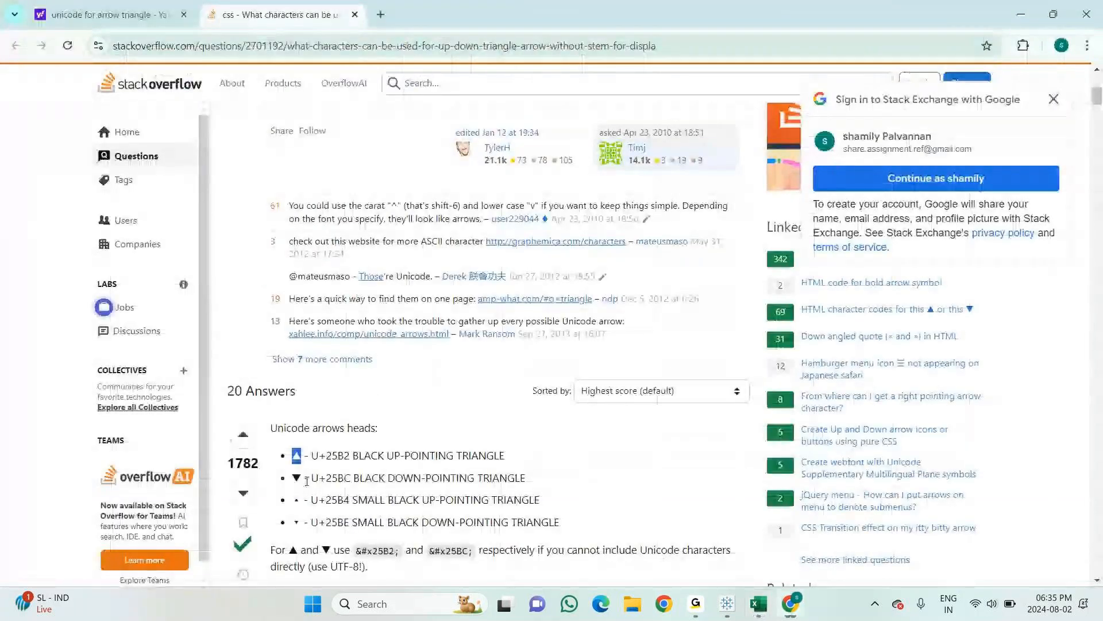
key("alt+Tab")
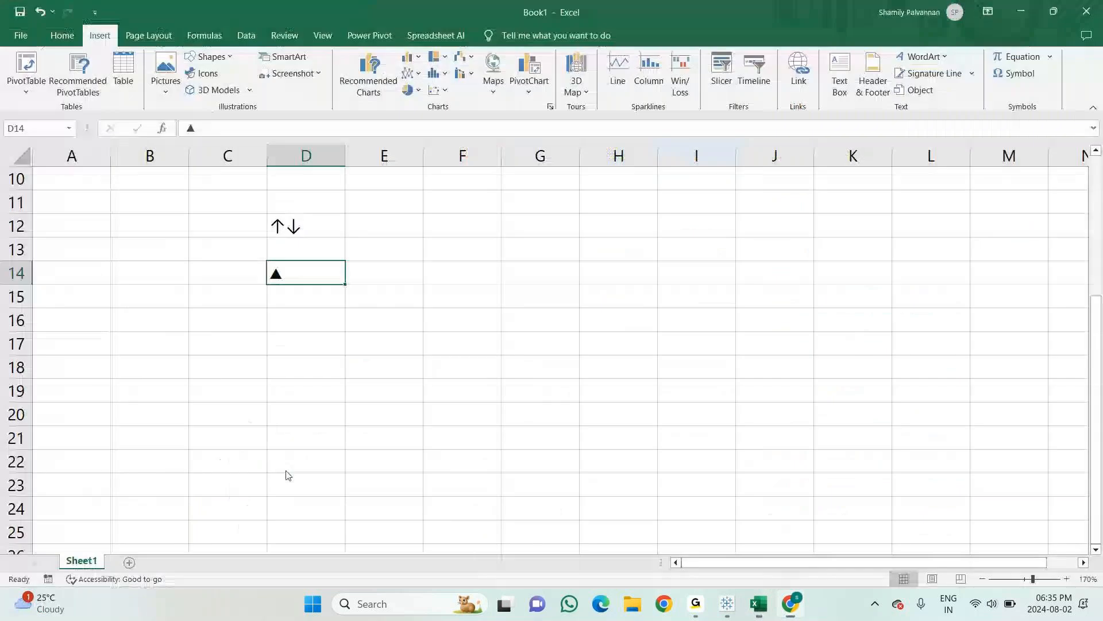
double_click(301, 272)
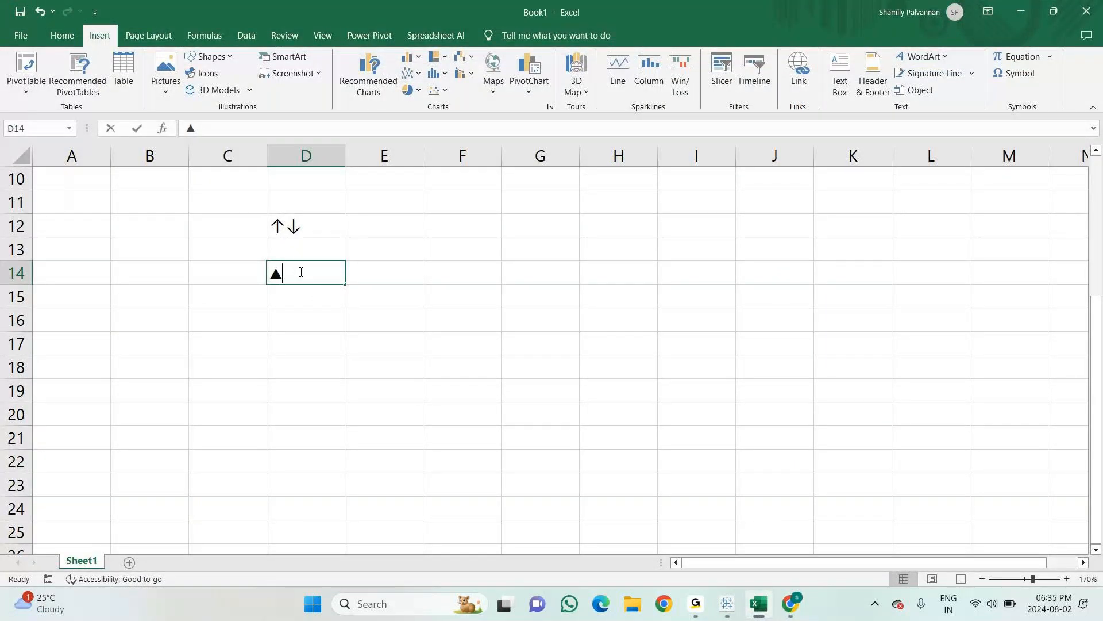
type("▼")
key("Return")
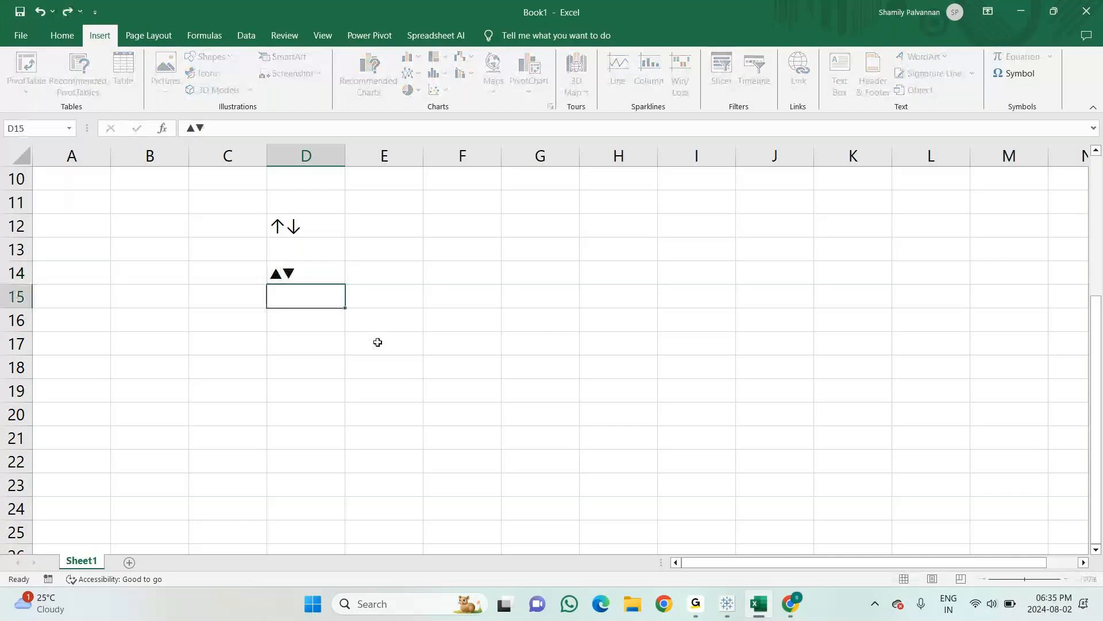
Step: Copy the ▲▼ triangles from cell D14, switch to Tableau, and clear the custom number format of SUM(Profit)
key("Up")
key("ctrl+c")
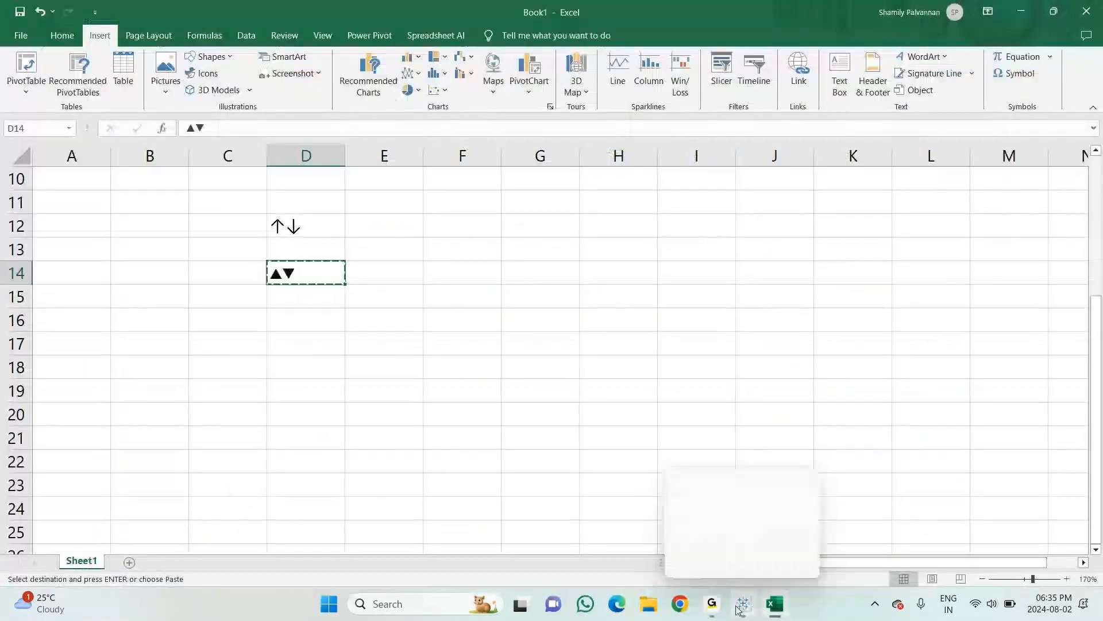
left_click(750, 608)
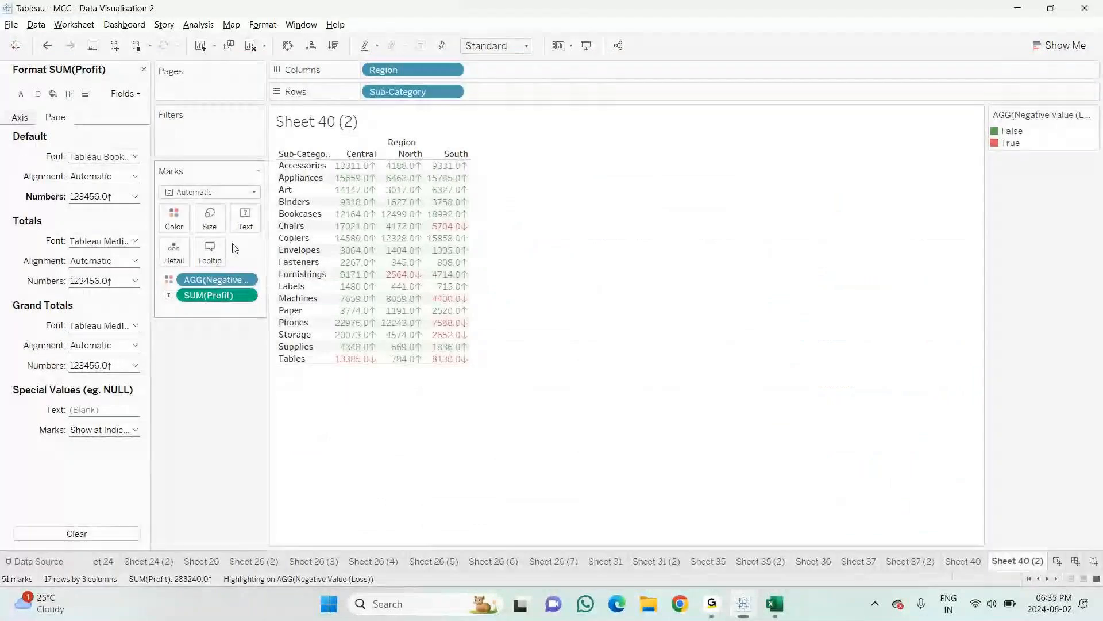
left_click(115, 196)
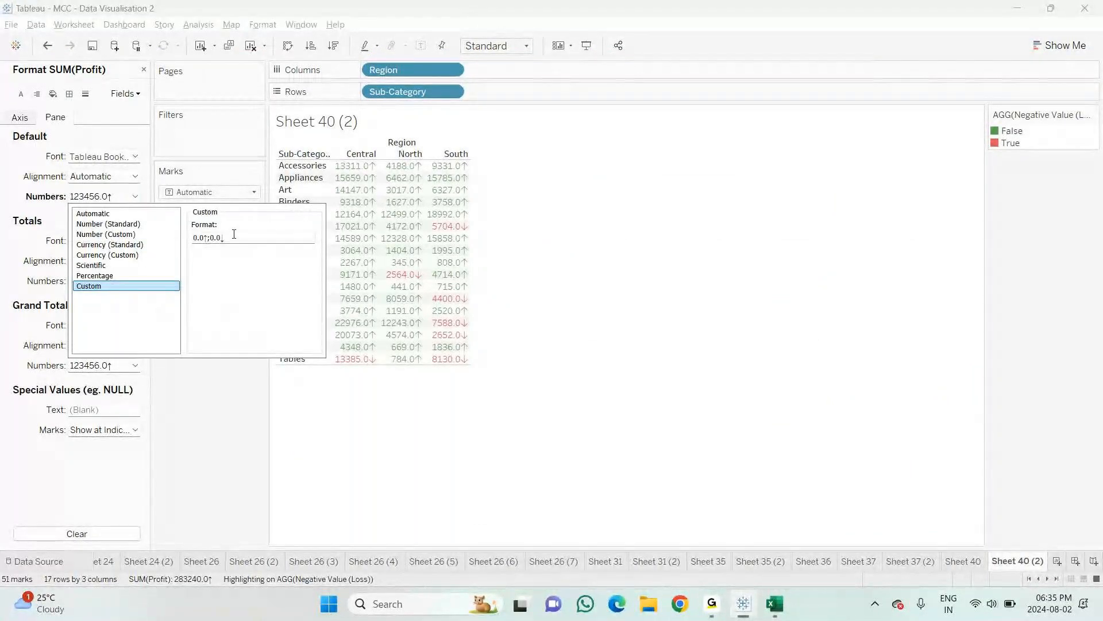
left_click_drag(233, 241, 143, 237)
key("BackSpace")
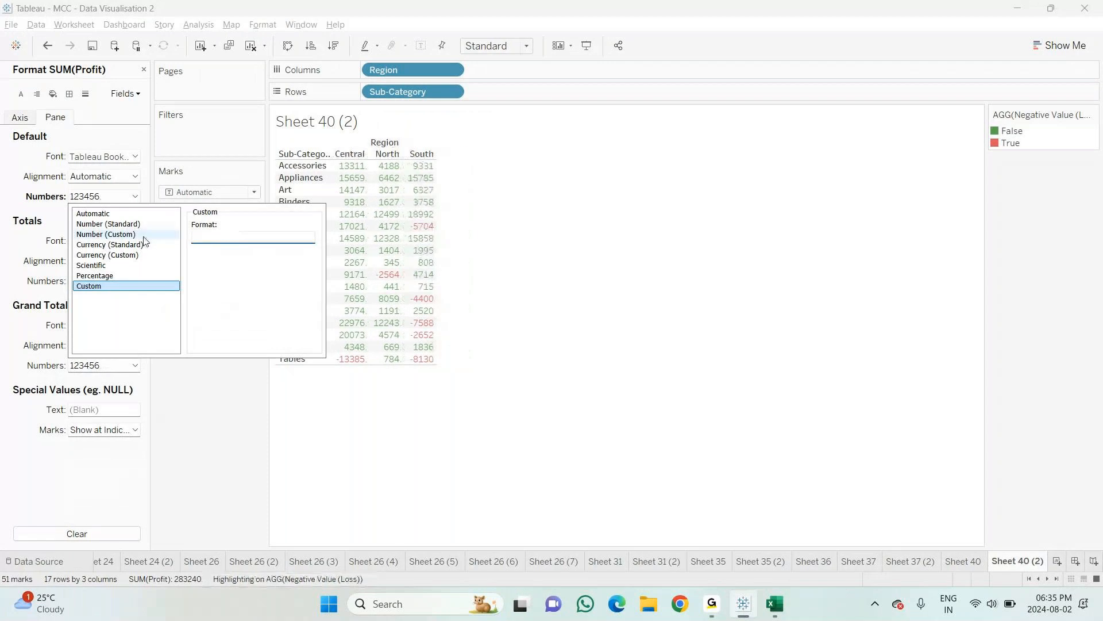
Step: Set the custom number format of SUM(Profit) to 0▲;0▼ using the copied triangles
type("0.00")
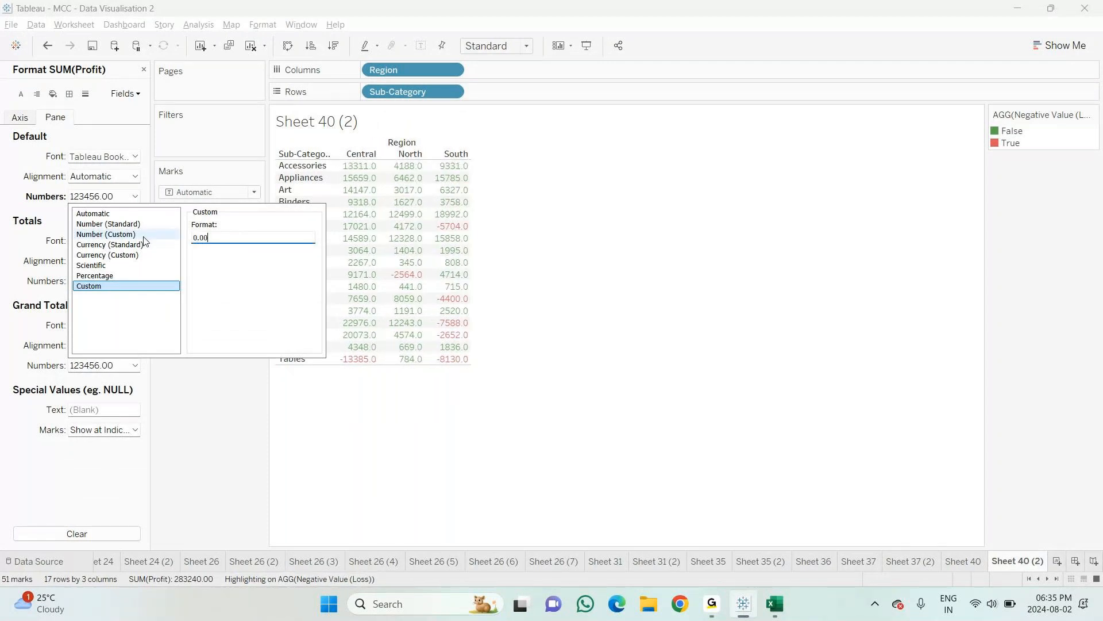
key("BackSpace")
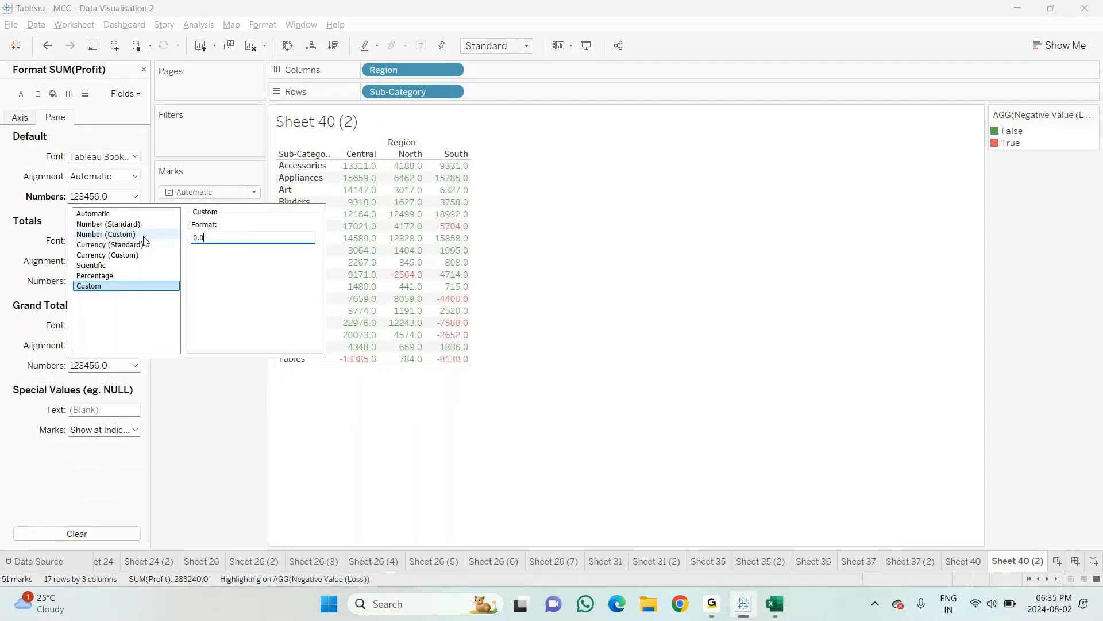
key("BackSpace")
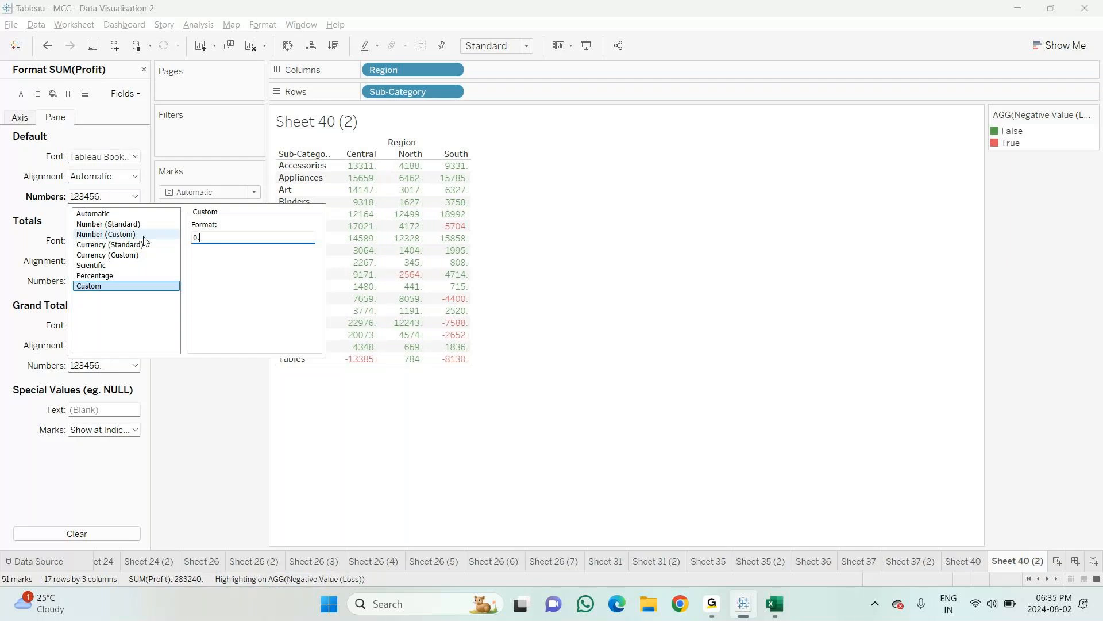
key("BackSpace")
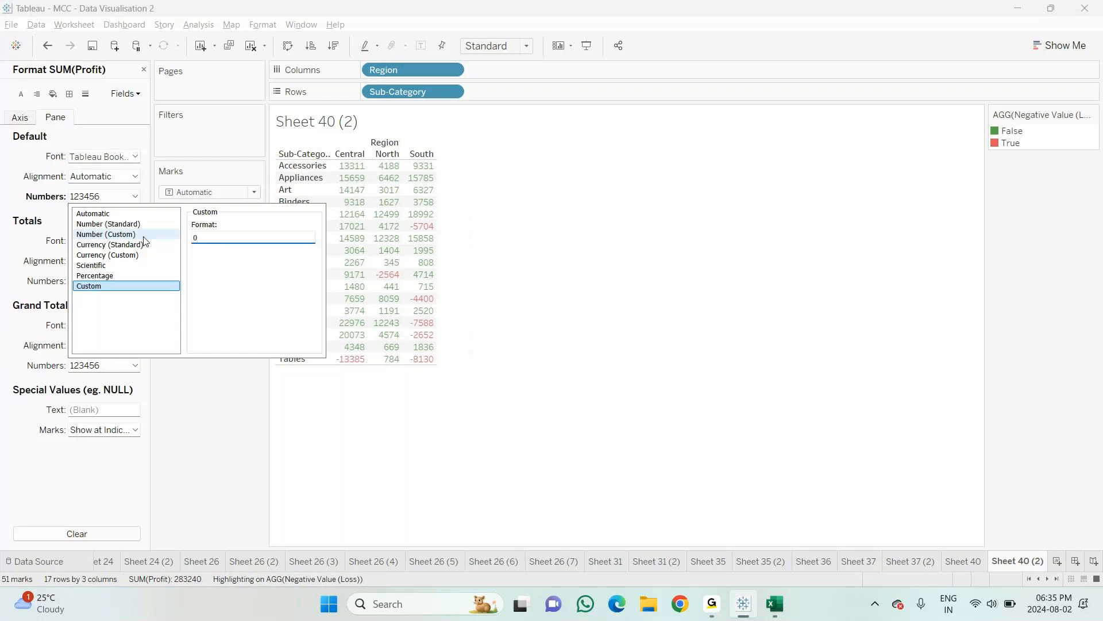
key("ctrl+v")
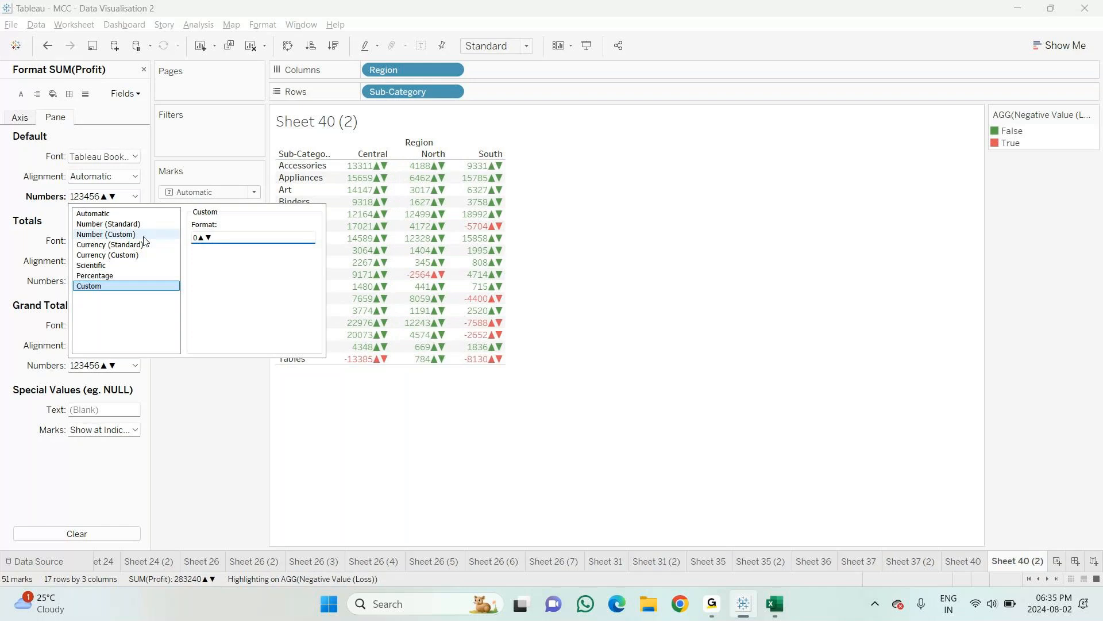
left_click(209, 241)
type(";")
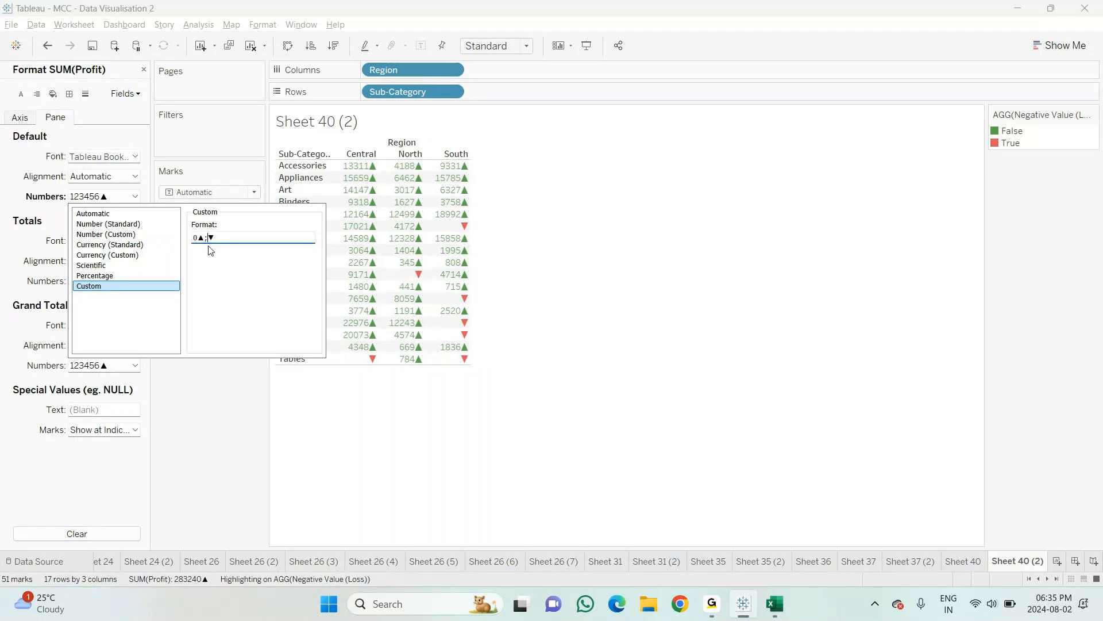
type("0")
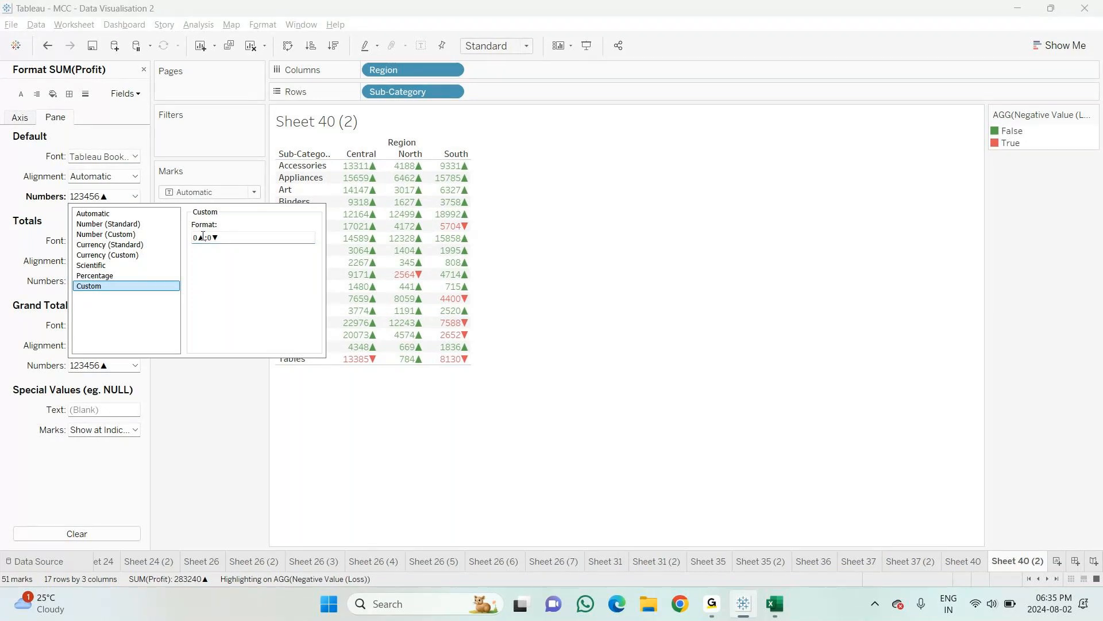
Step: Copy the whole custom format code 0▲;0▼ and paste it into cell D16 in Excel
left_click_drag(234, 237, 191, 238)
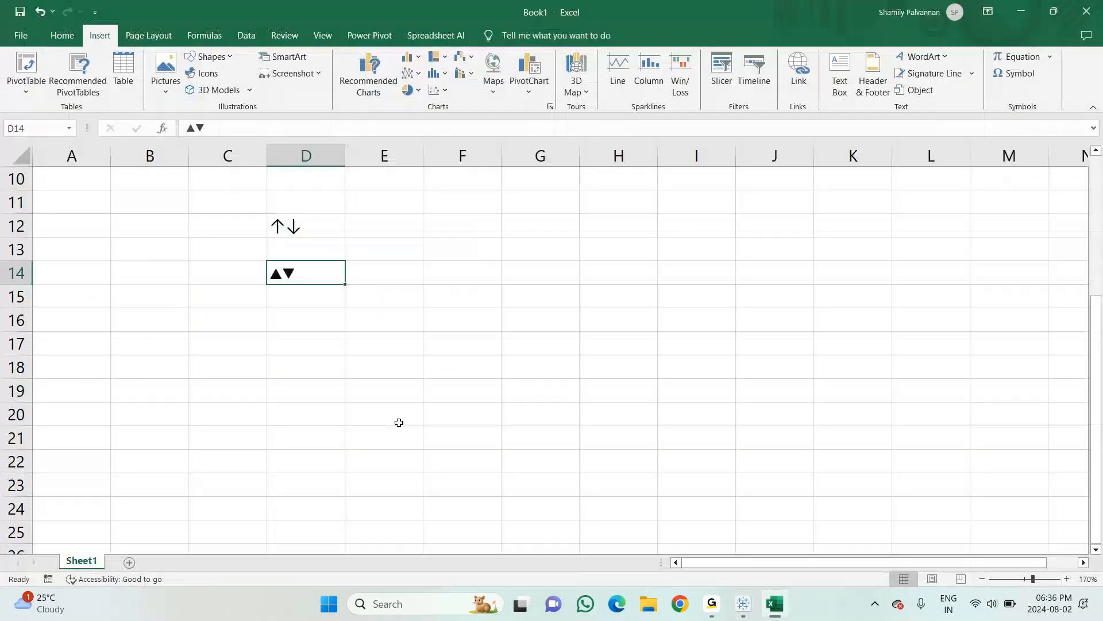
left_click(301, 323)
key("ctrl+v")
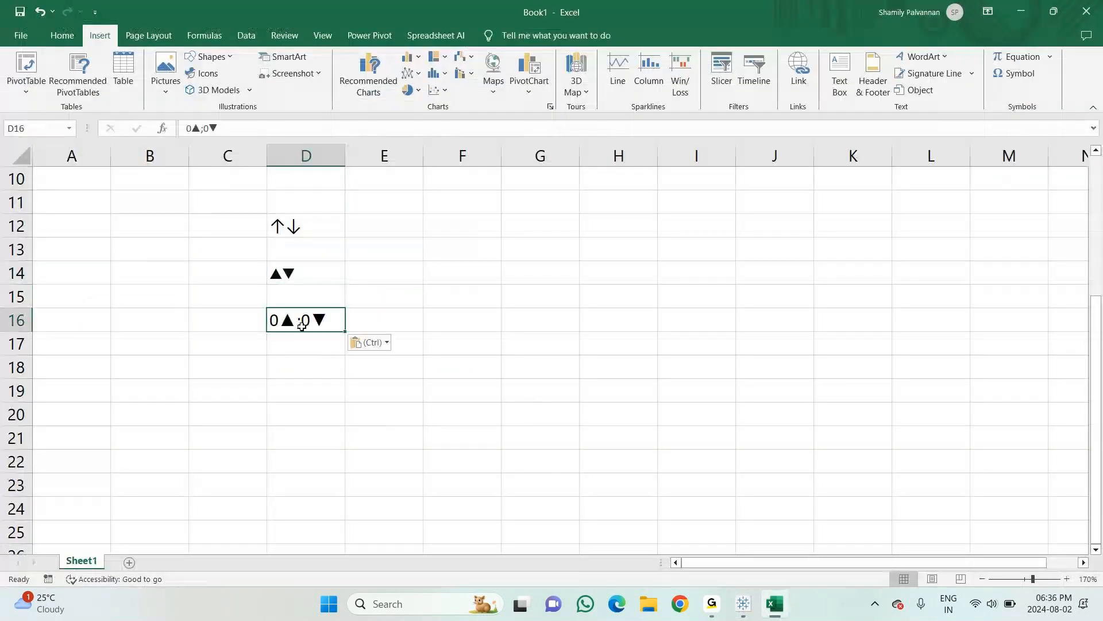
scroll(682, 377, "up", 3)
scroll(682, 378, "up", 2)
scroll(682, 377, "down", 3)
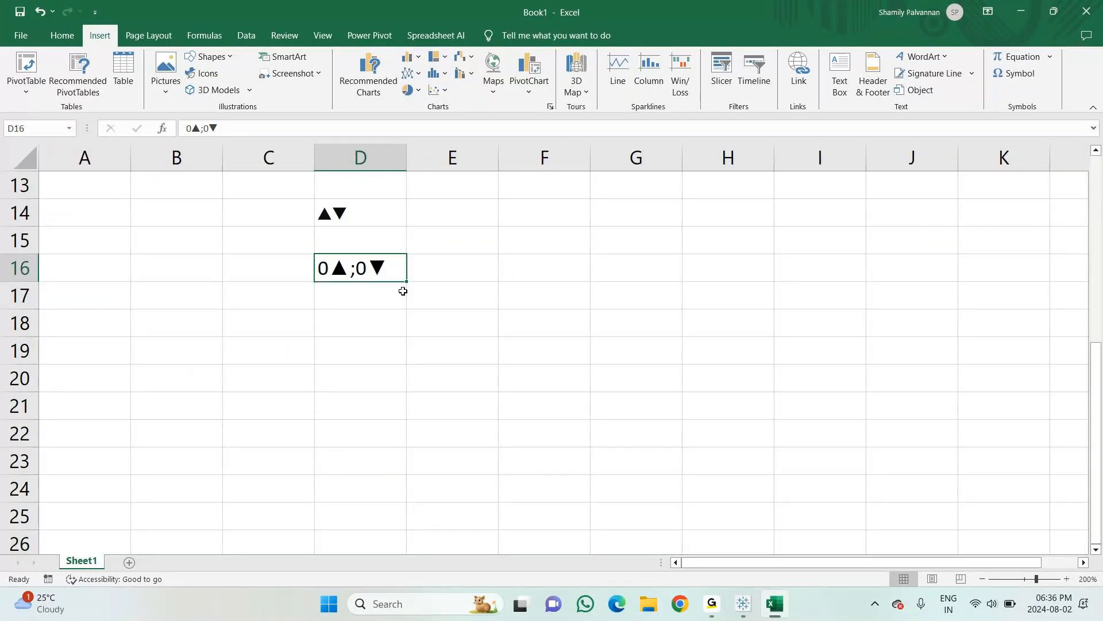
Step: Switch back to Tableau and reset the default number format of SUM(Profit) to Automatic
key("alt+Tab")
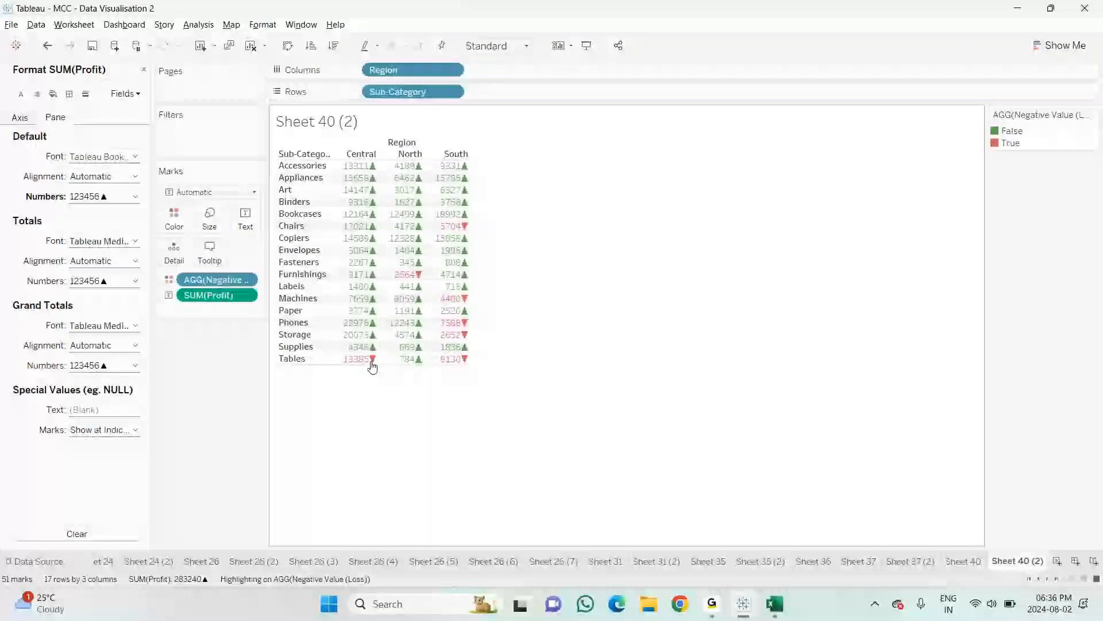
key("alt+Tab")
key("alt+Tab")
key("Escape")
key("alt+Tab")
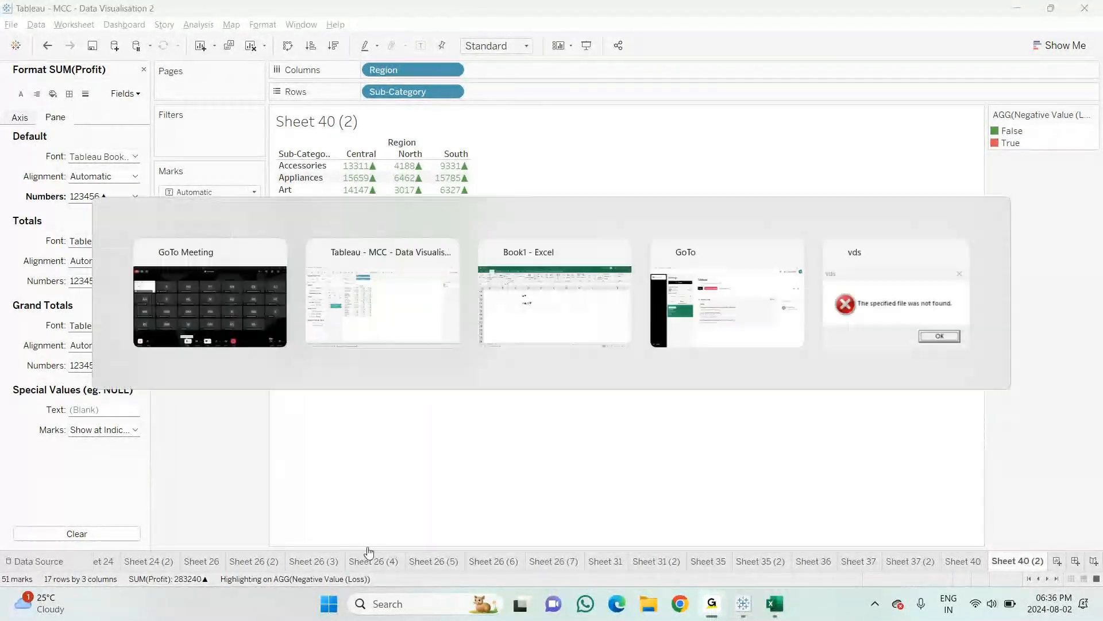
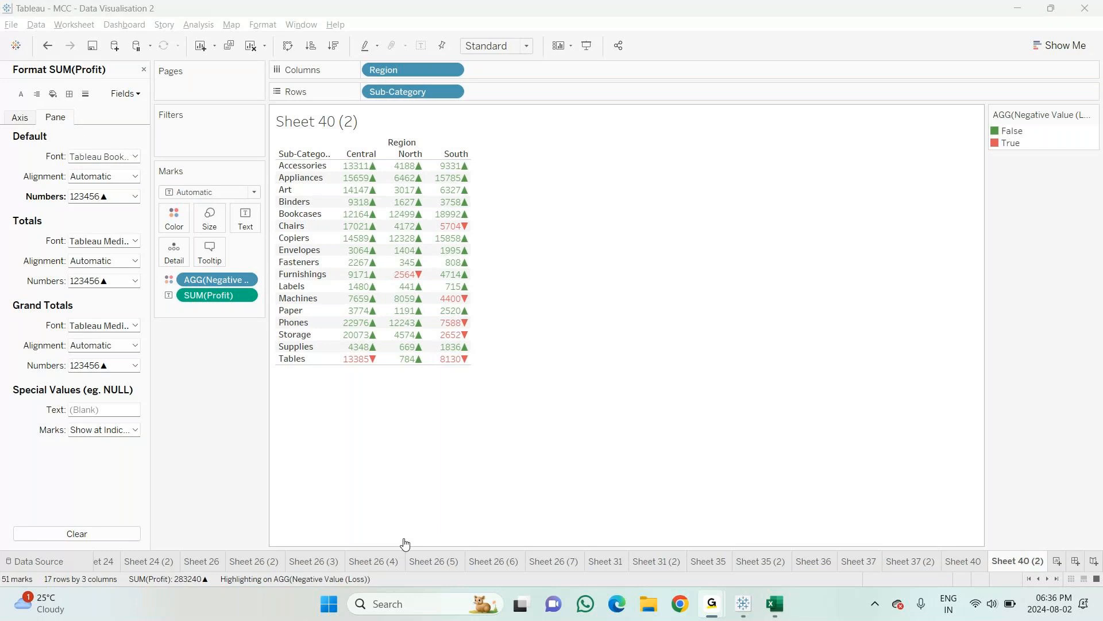
left_click(134, 196)
left_click(104, 214)
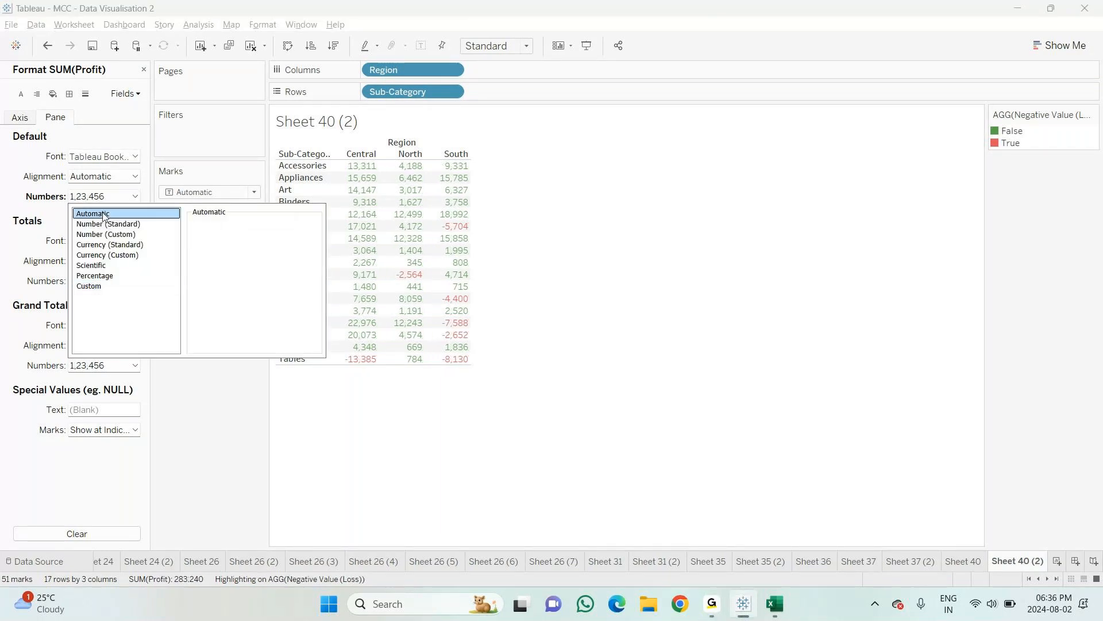
left_click(319, 461)
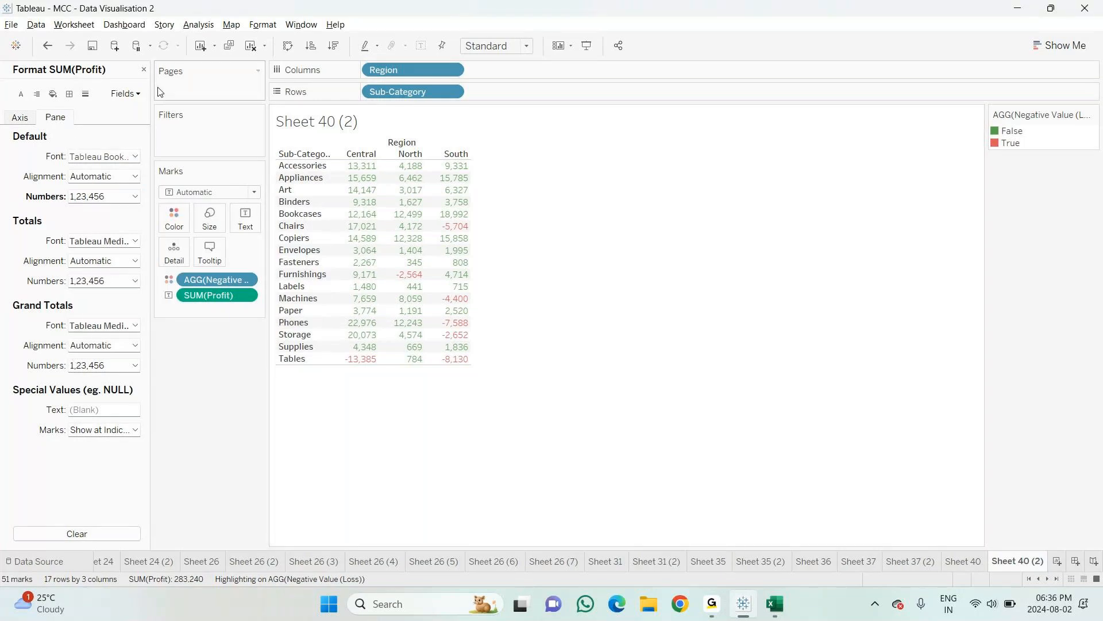
Step: Close the formatting settings and clear the whole worksheet Sheet 40 (2)
left_click(144, 69)
left_click(132, 439)
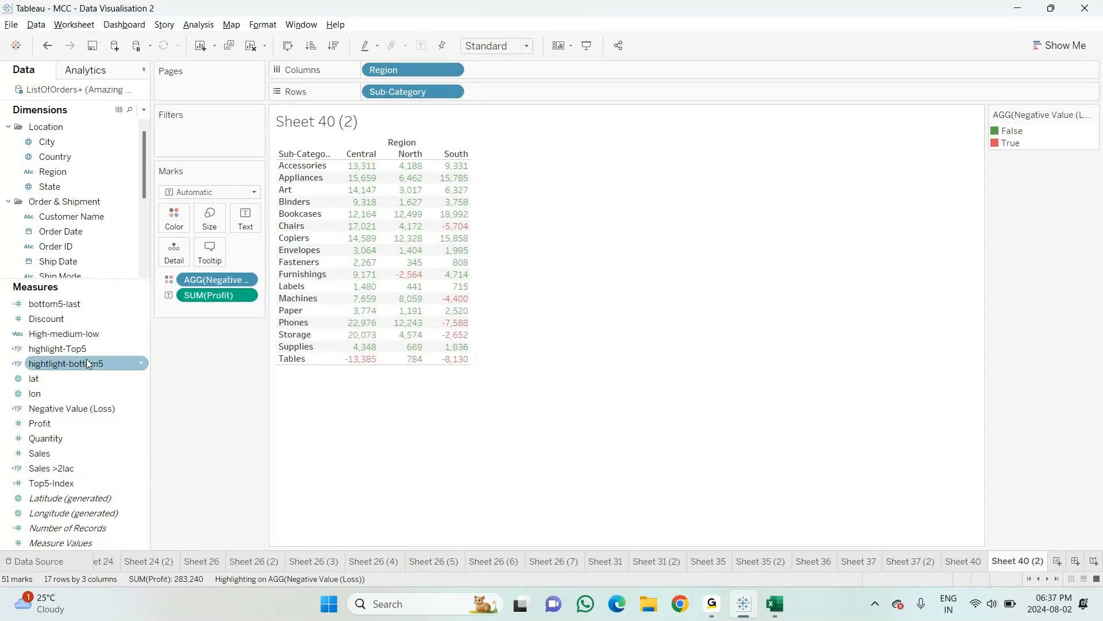
left_click(68, 413)
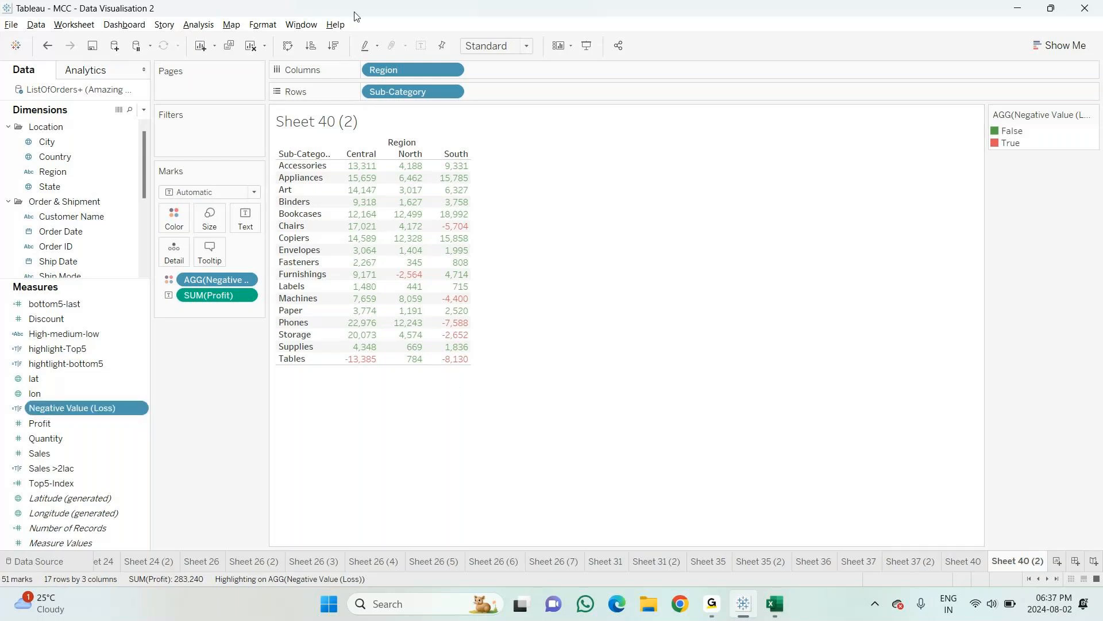
left_click(253, 46)
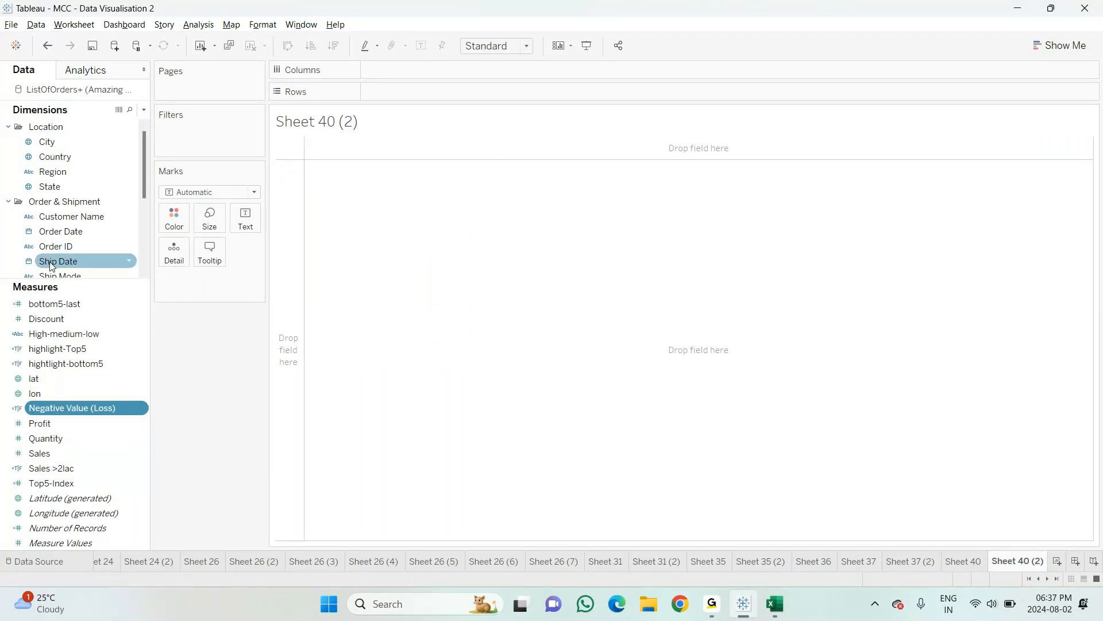
Step: Build a crosstab with Sub-Category on rows, Region on columns, and Profit as the text values
scroll(63, 229, "down", 3)
left_click_drag(67, 201, 389, 97)
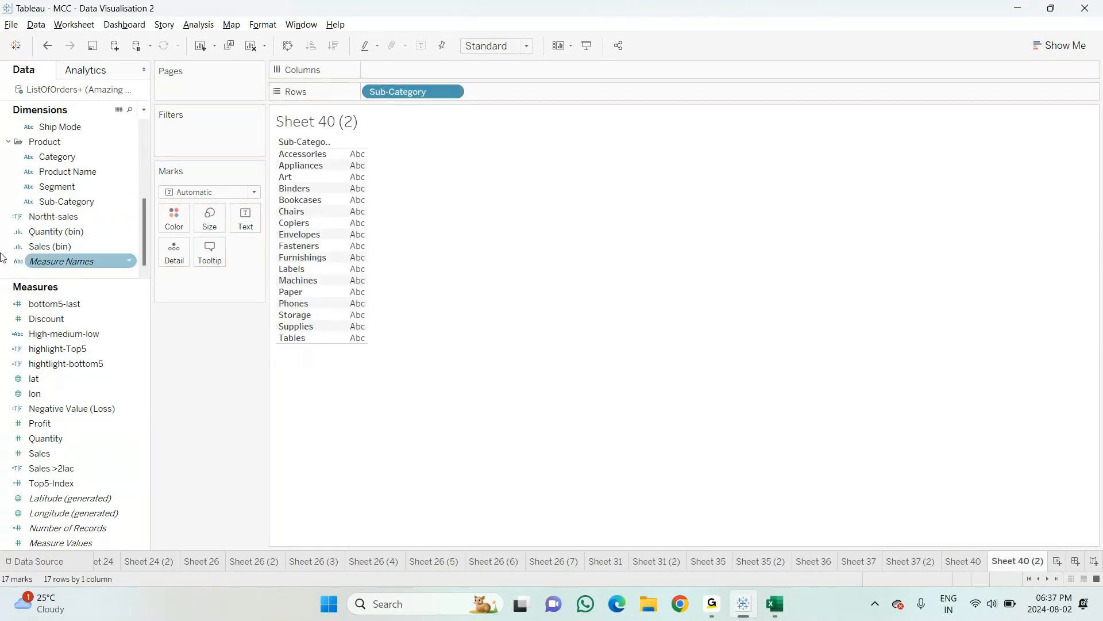
scroll(63, 167, "up", 2)
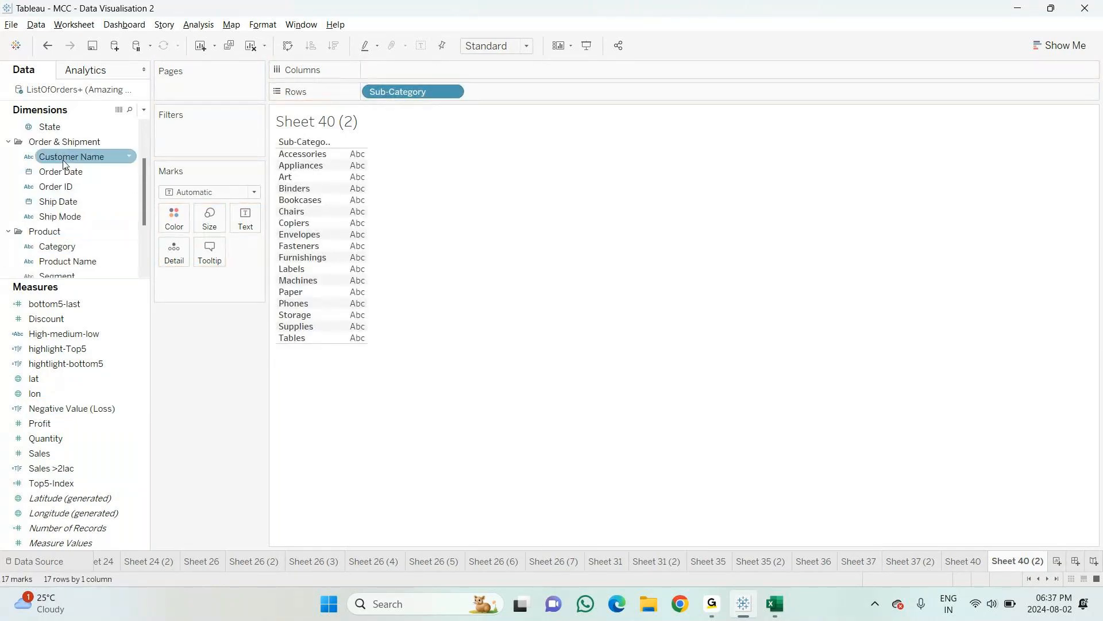
scroll(68, 151, "up", 1)
left_click_drag(67, 151, 391, 70)
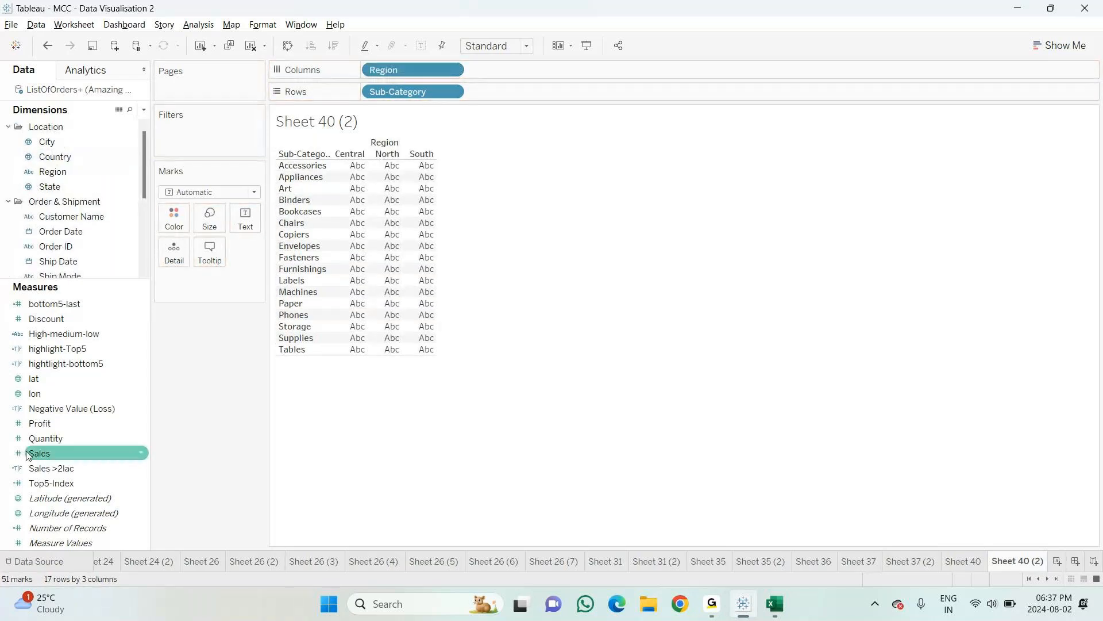
left_click_drag(47, 424, 379, 236)
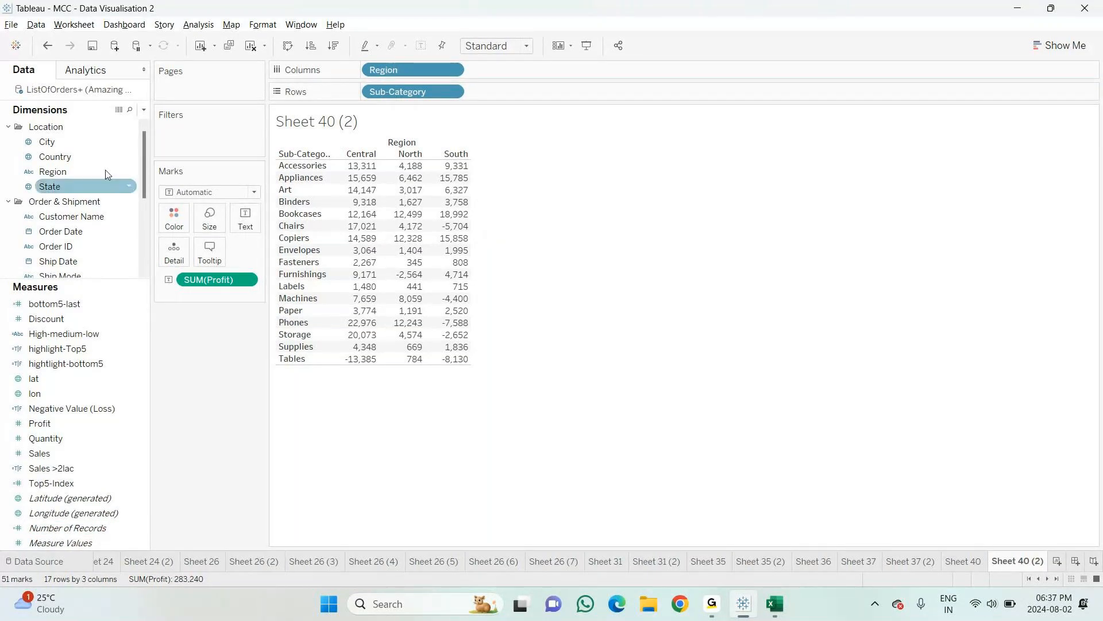
Step: Open the Negative Value (Loss) calculated field, review its formula, and close the calculation editor
left_click(141, 409)
left_click(170, 224)
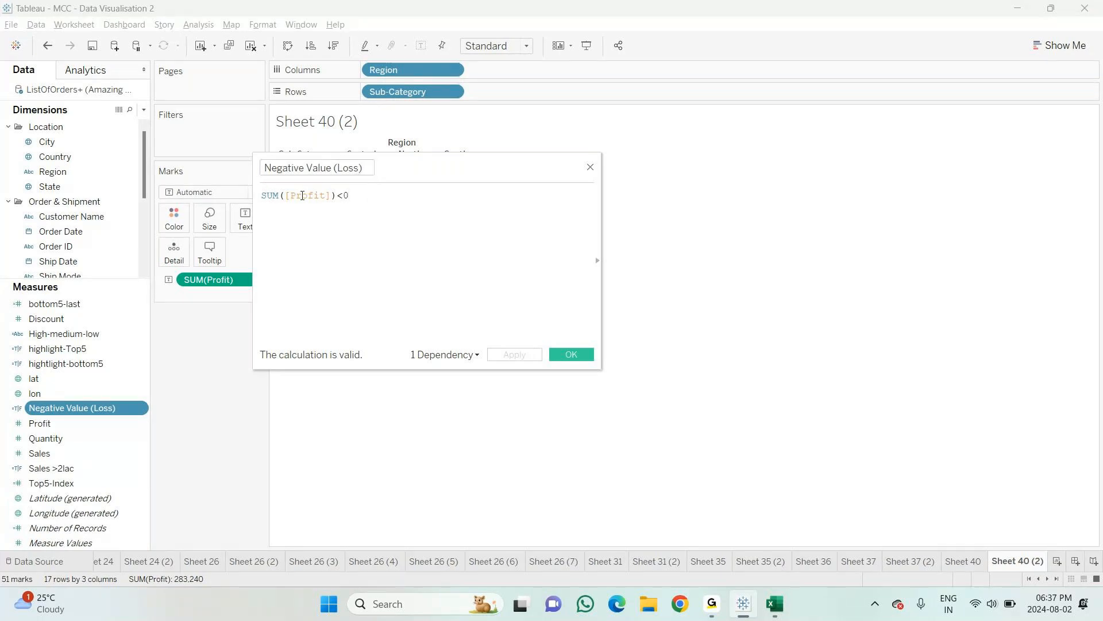
left_click_drag(361, 196, 261, 196)
left_click(577, 358)
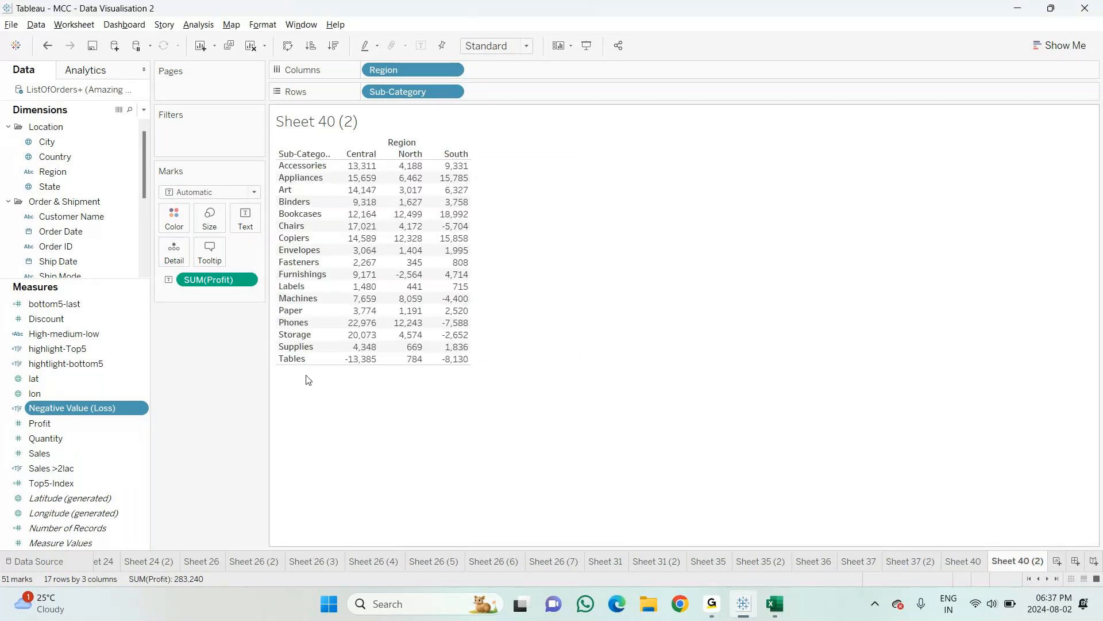
Step: Colour the crosstab values by Negative Value (Loss) and open the format settings of SUM(Profit)
right_click(138, 408)
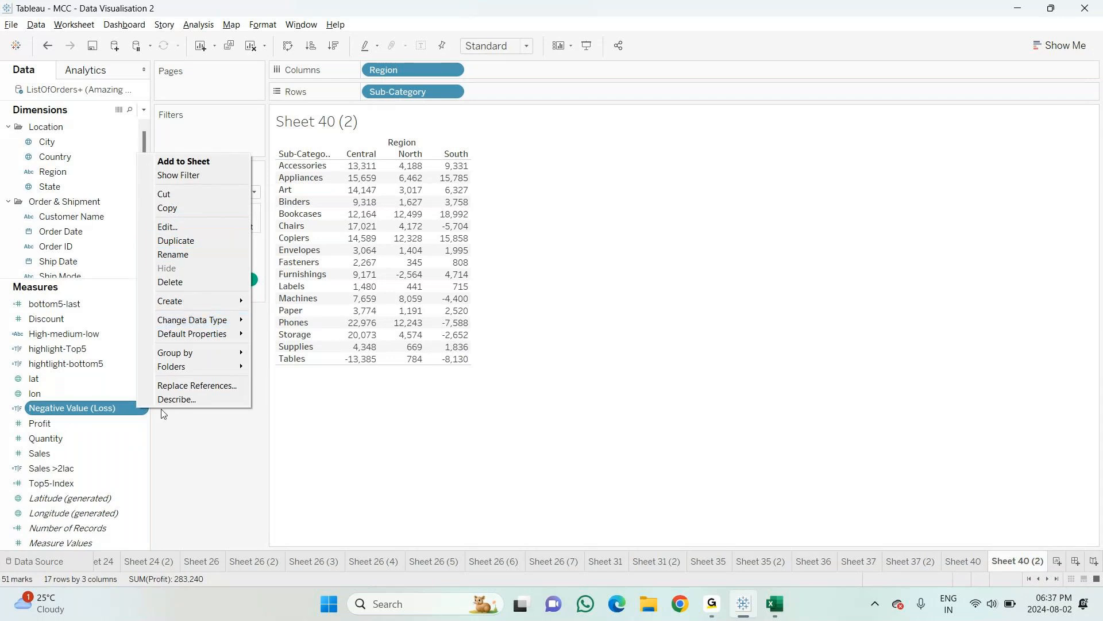
left_click(174, 478)
left_click_drag(72, 408, 170, 218)
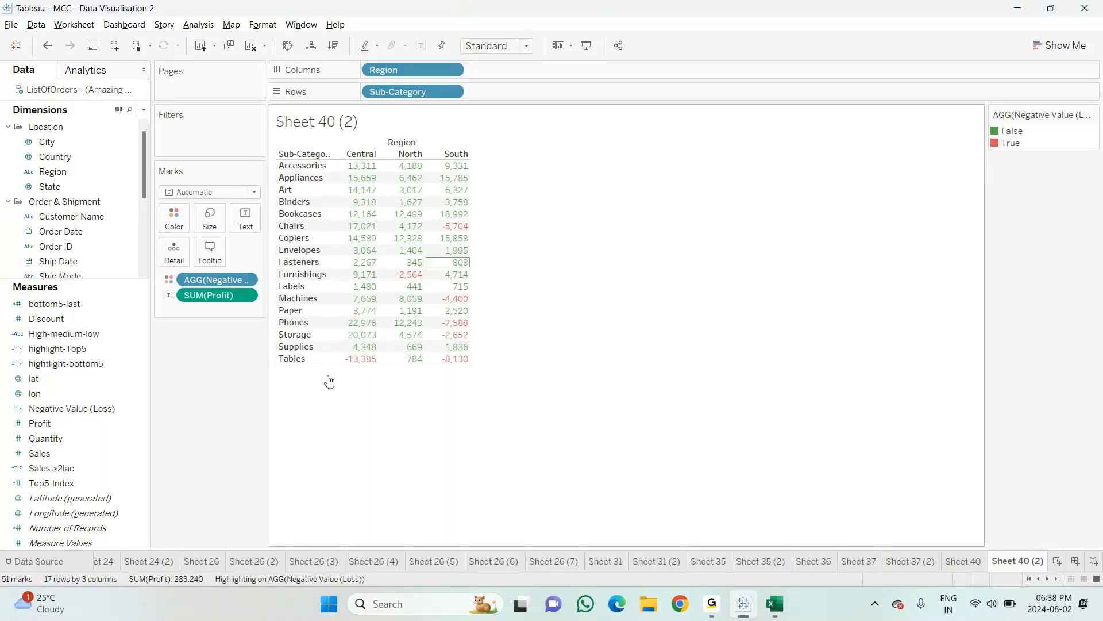
left_click(246, 296)
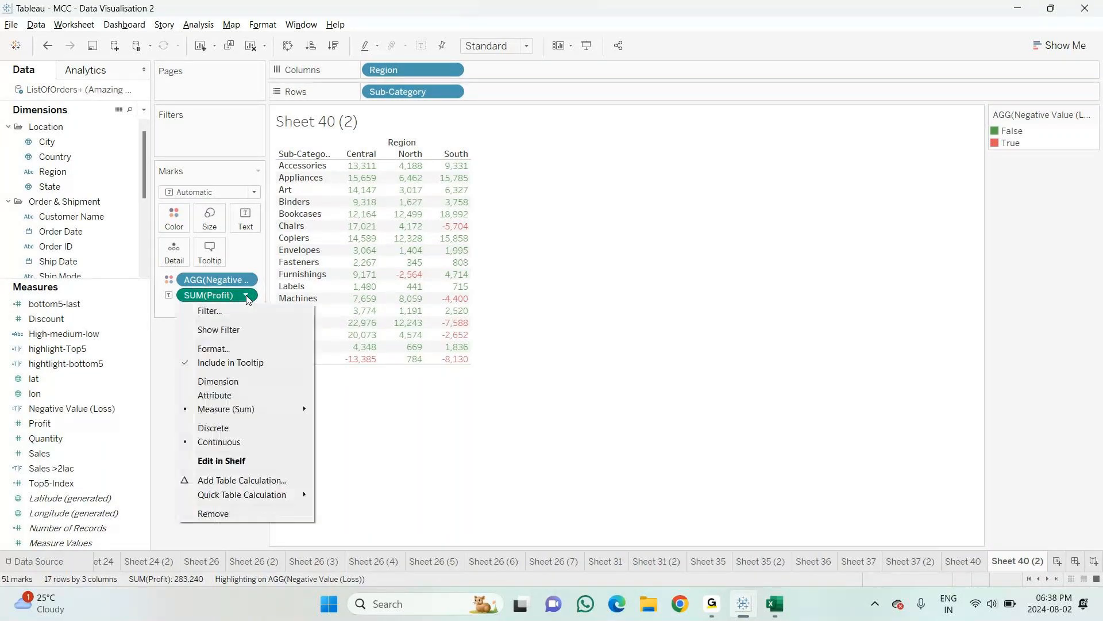
left_click(223, 350)
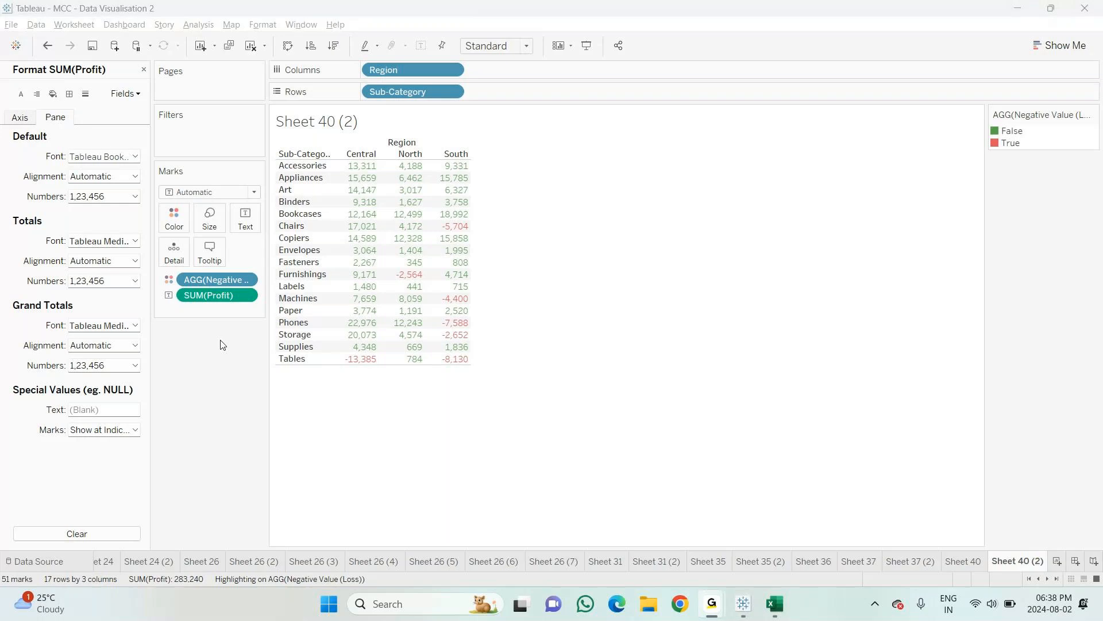
Step: Switch to Excel and copy the ▲▼ triangles from cell D14 into cell D15
key("alt+Tab")
key("alt+Tab")
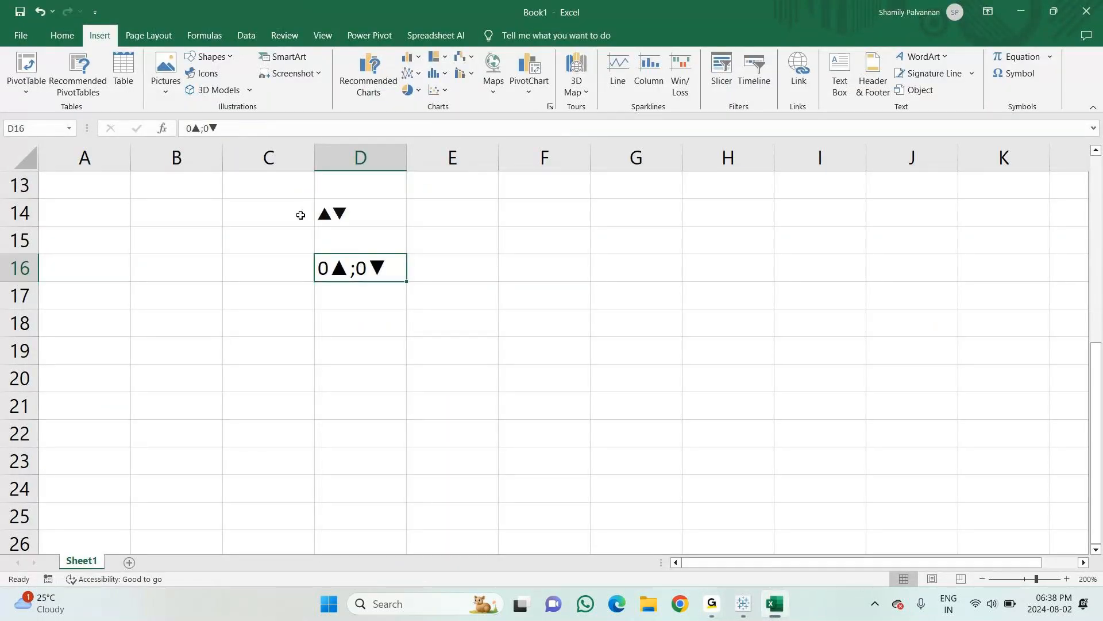
left_click(326, 215)
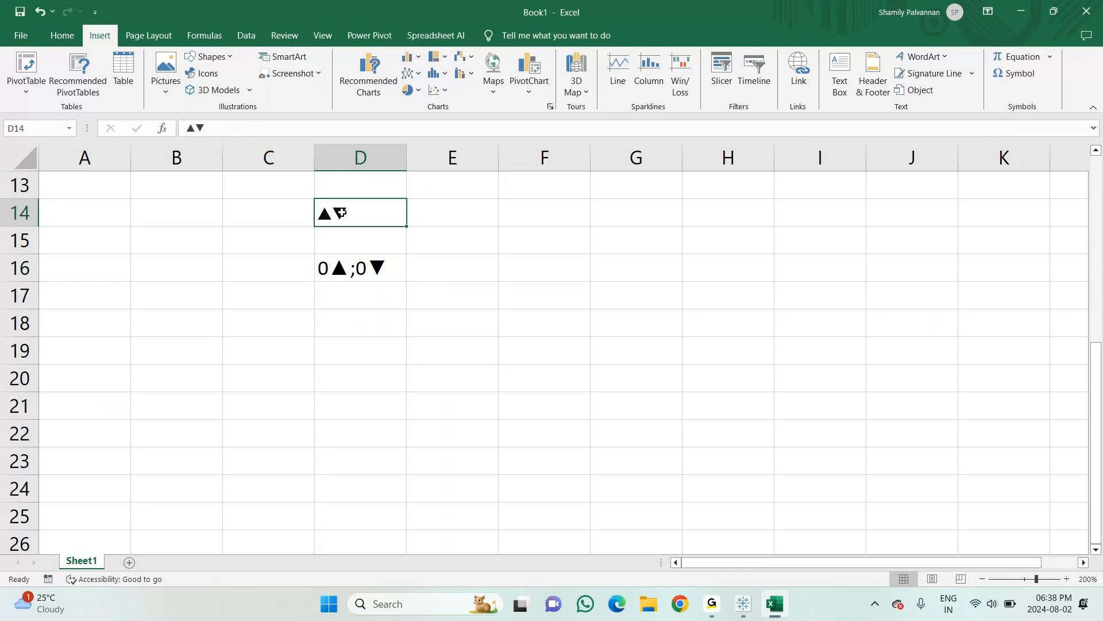
key("ctrl+c")
left_click(339, 237)
key("ctrl+v")
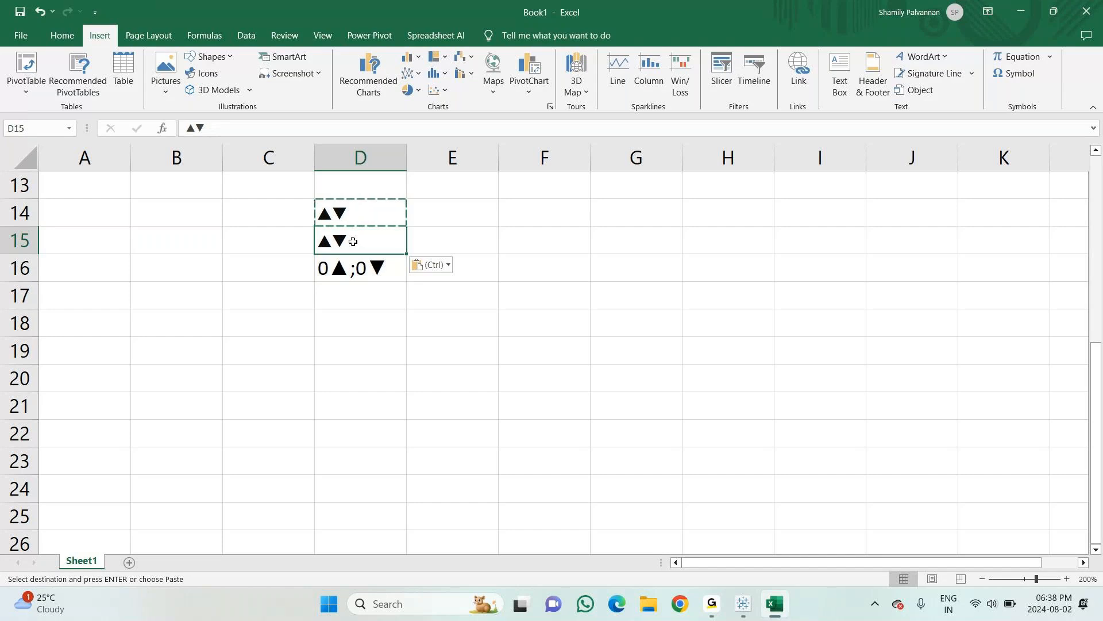
Step: Edit cell D14 so it contains only the ▲ triangle
double_click(354, 241)
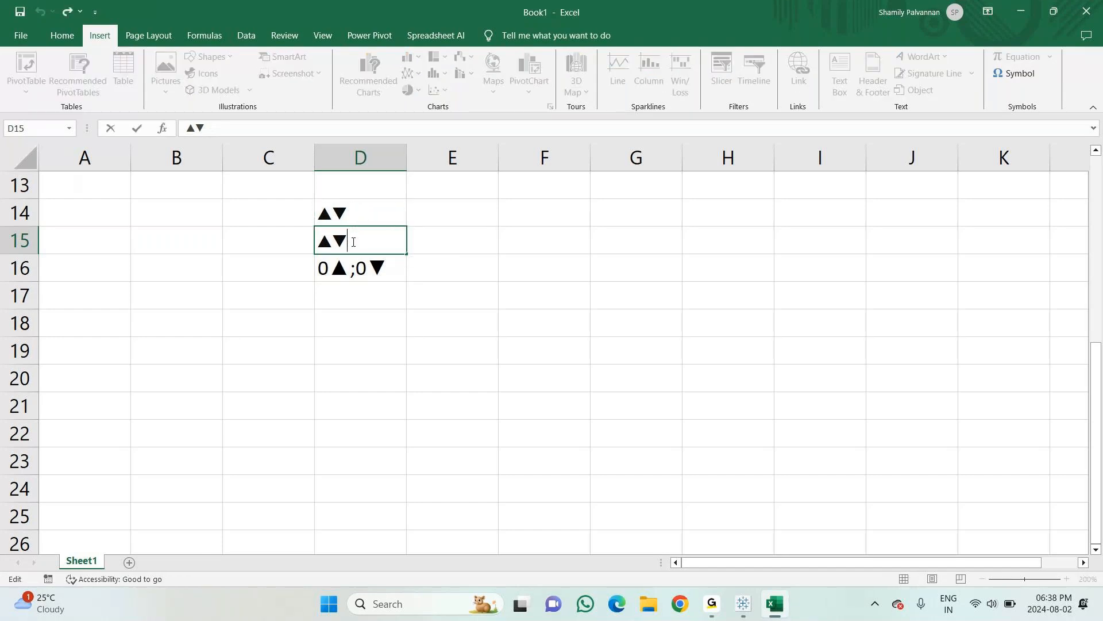
left_click(347, 212)
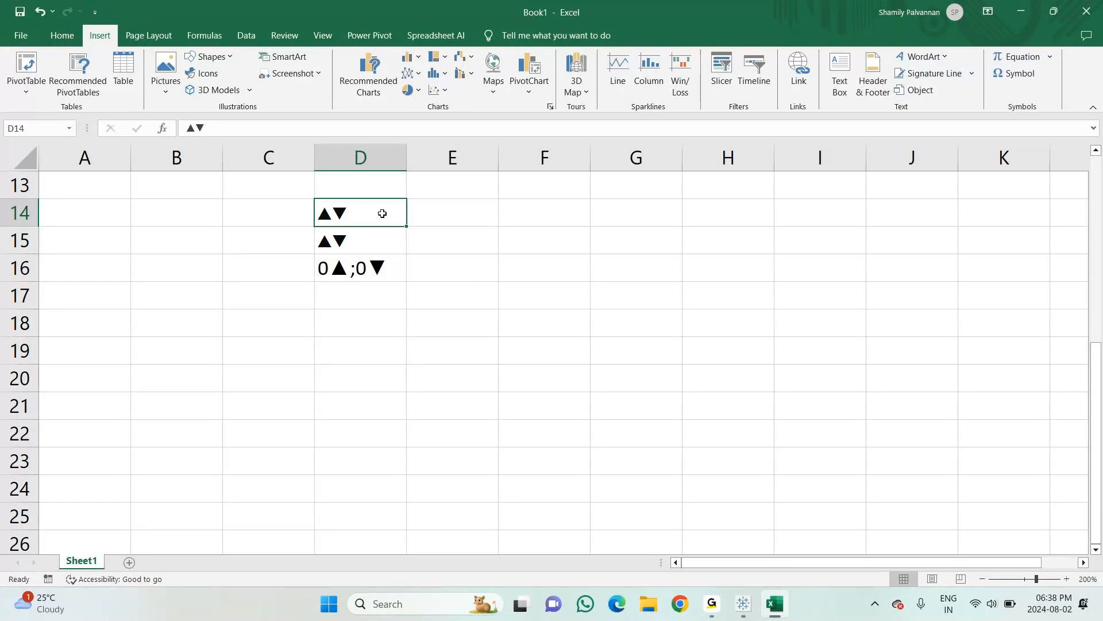
double_click(381, 210)
key("BackSpace")
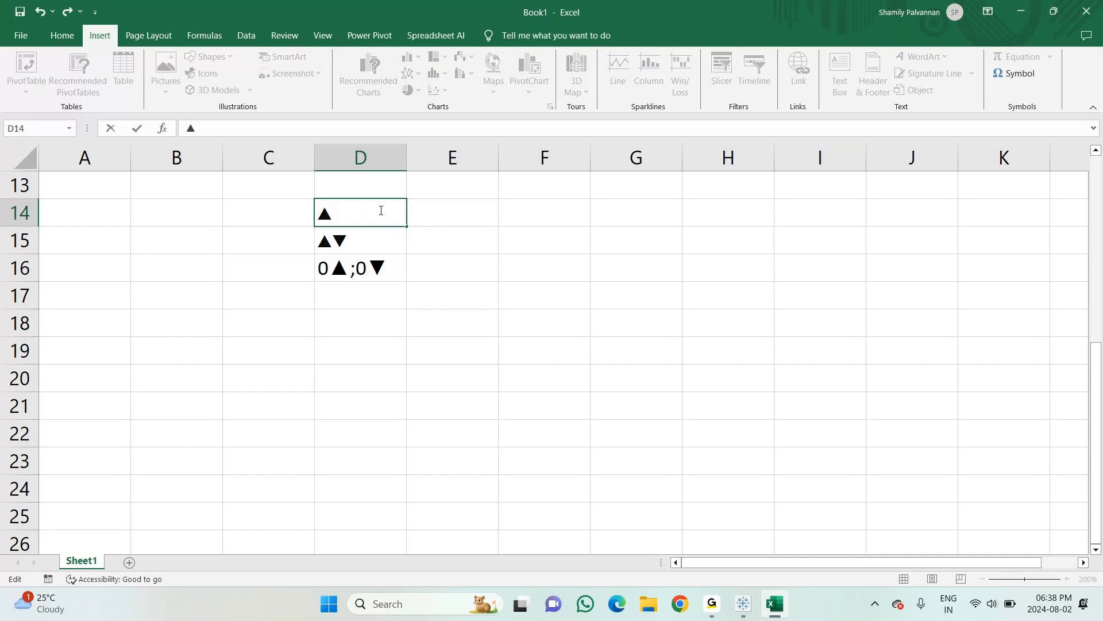
key("Return")
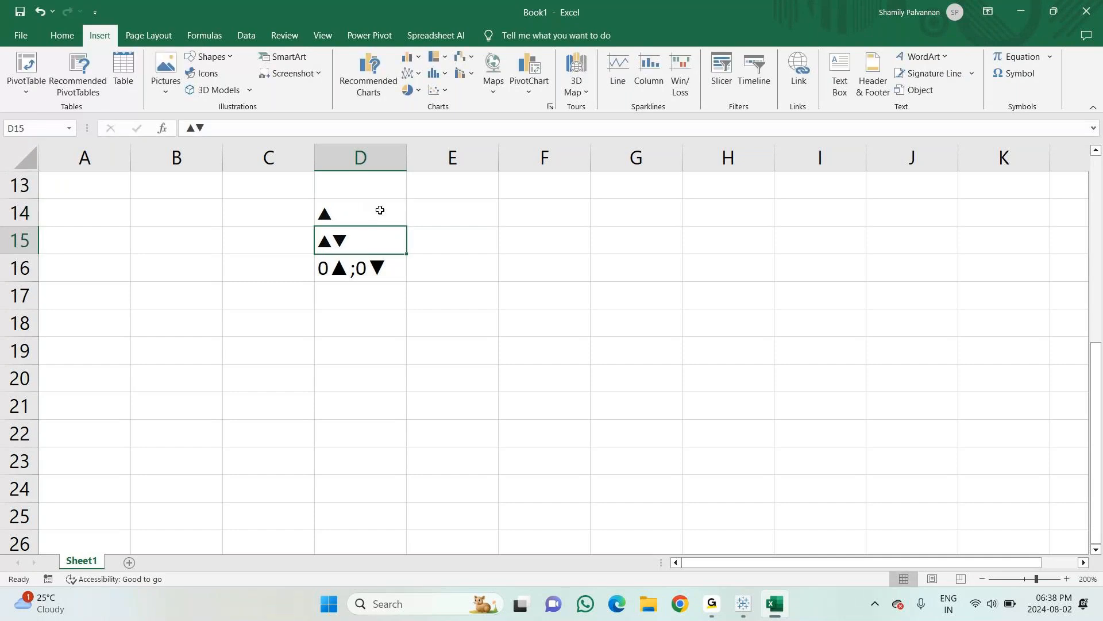
key("Up")
key("Up")
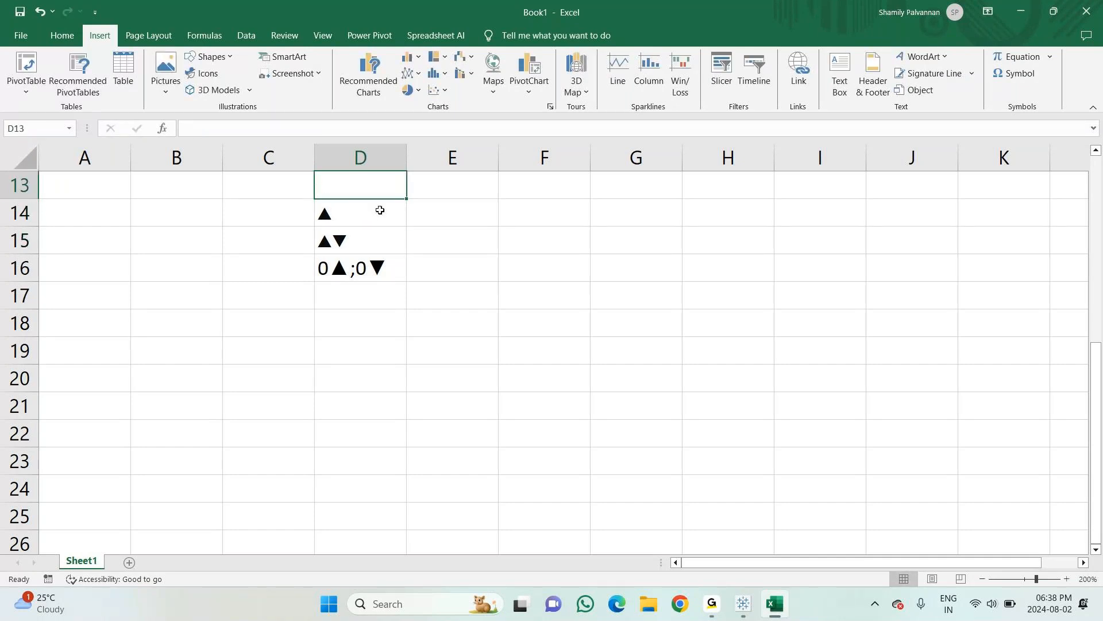
Step: Copy the ▲▼ triangles from cell D15 into D13 and remove the ▼ from D13
left_click(342, 238)
key("ctrl+c")
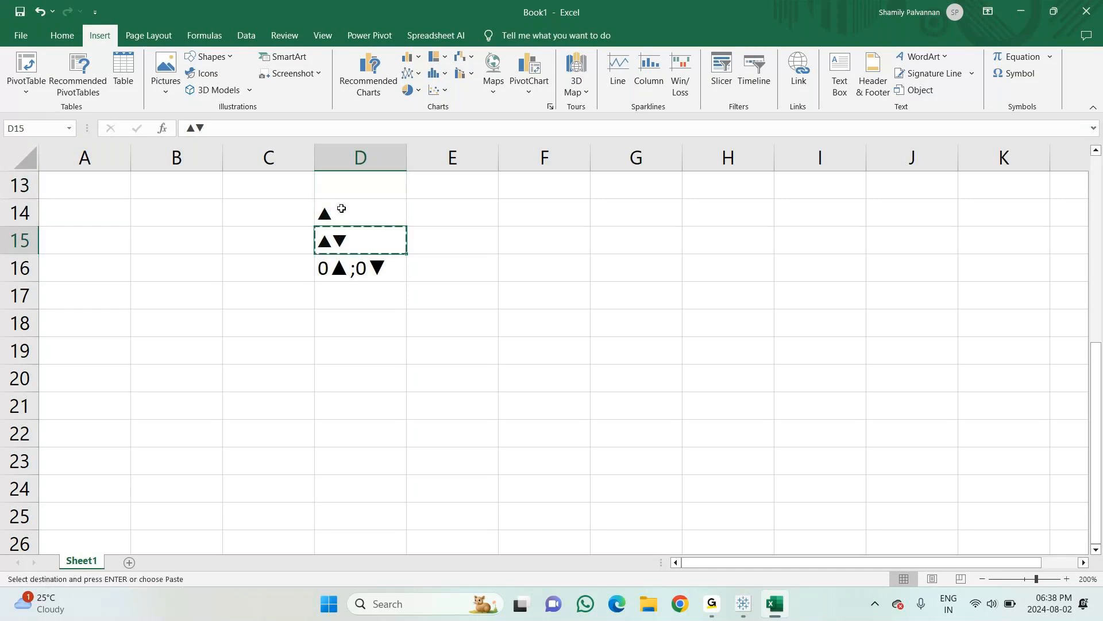
left_click(335, 192)
key("ctrl+v")
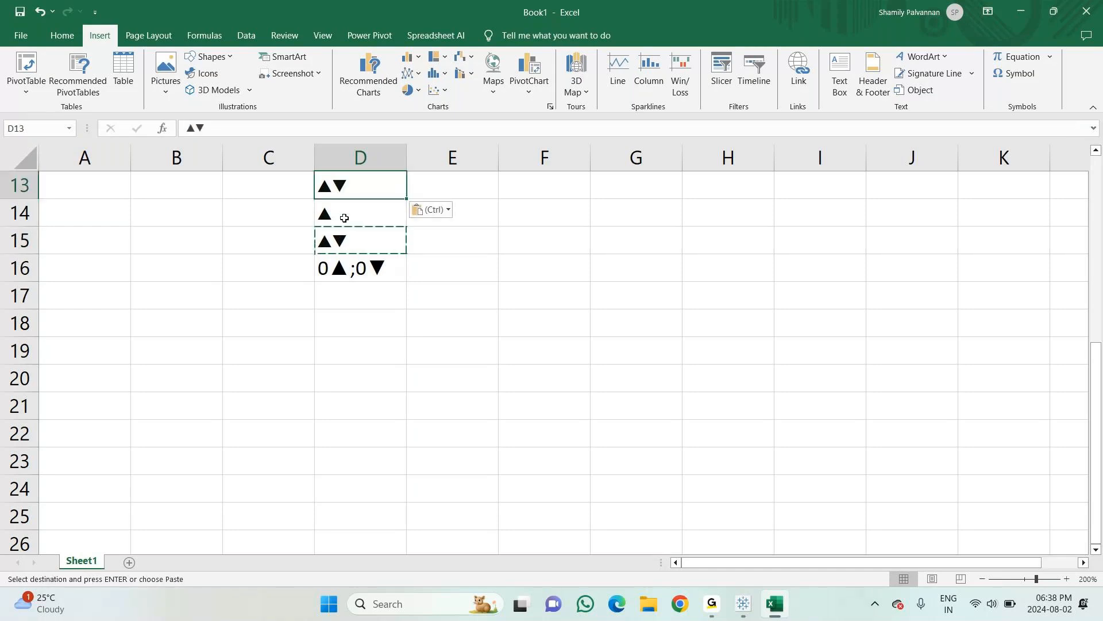
double_click(348, 183)
key("BackSpace")
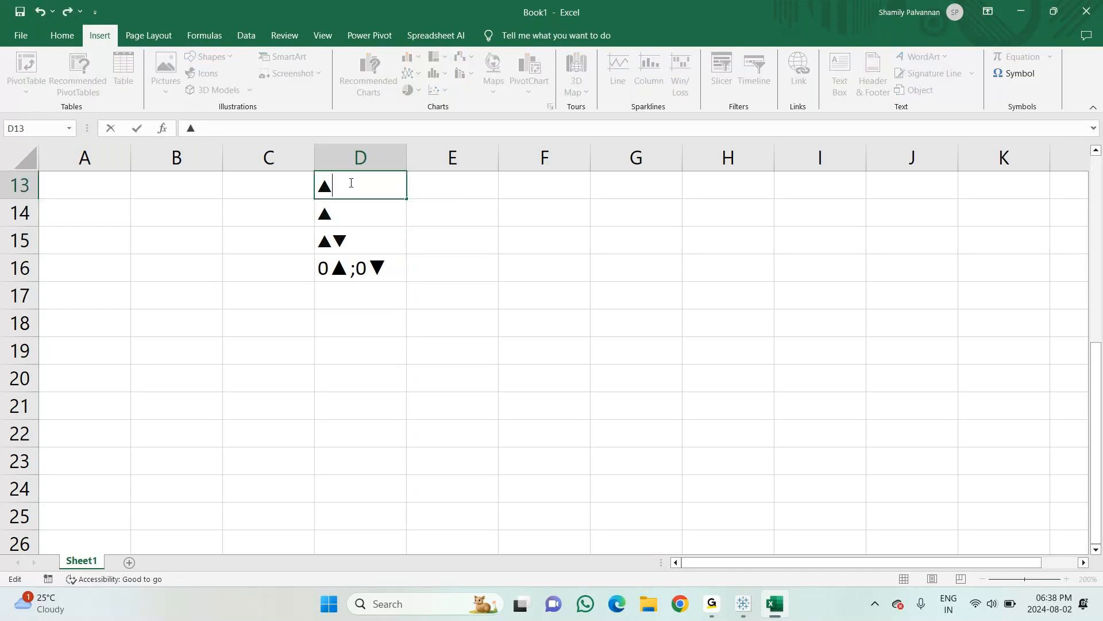
key("ctrl+Return")
Step: Copy the ▲ from cell D13, switch to Chrome, and search the web for "unicode ▲"
key("ctrl+c")
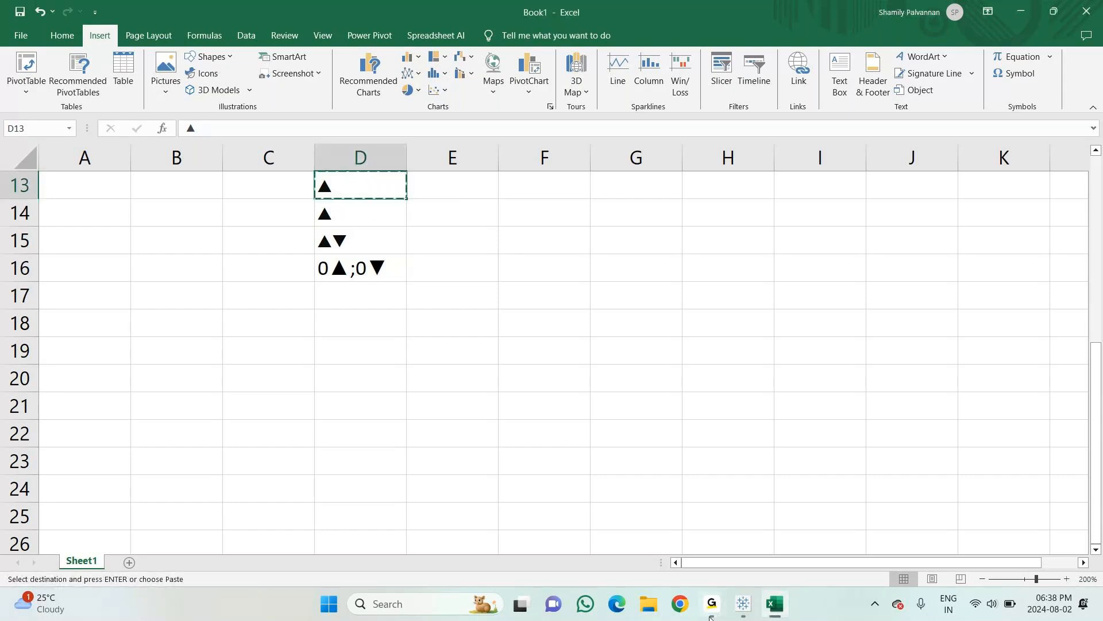
left_click(680, 604)
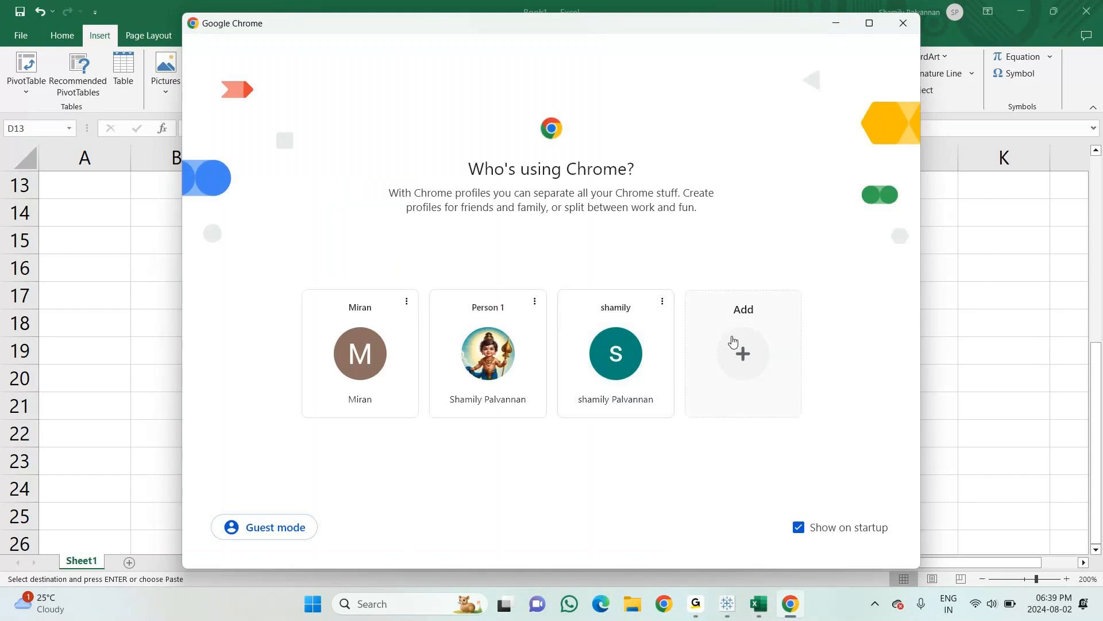
left_click(620, 348)
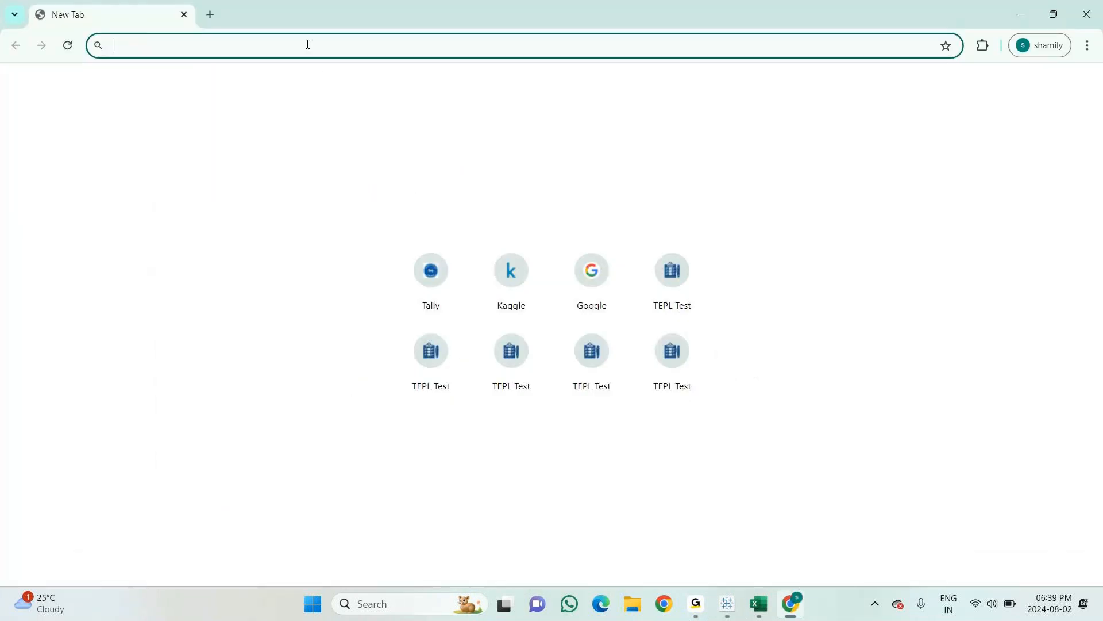
type("un")
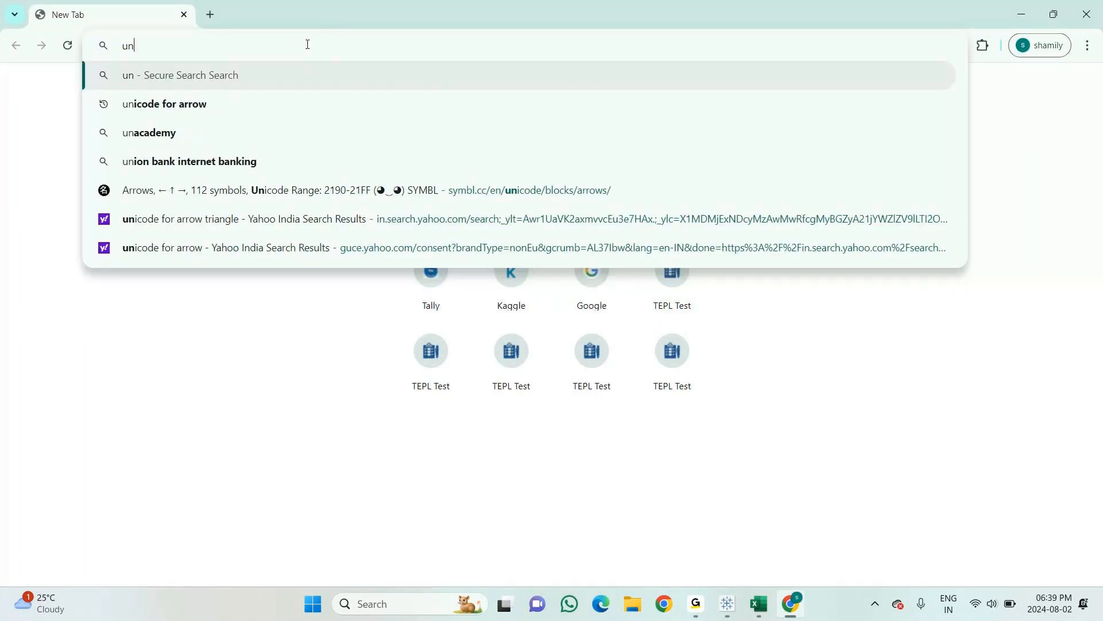
type("icode ▲")
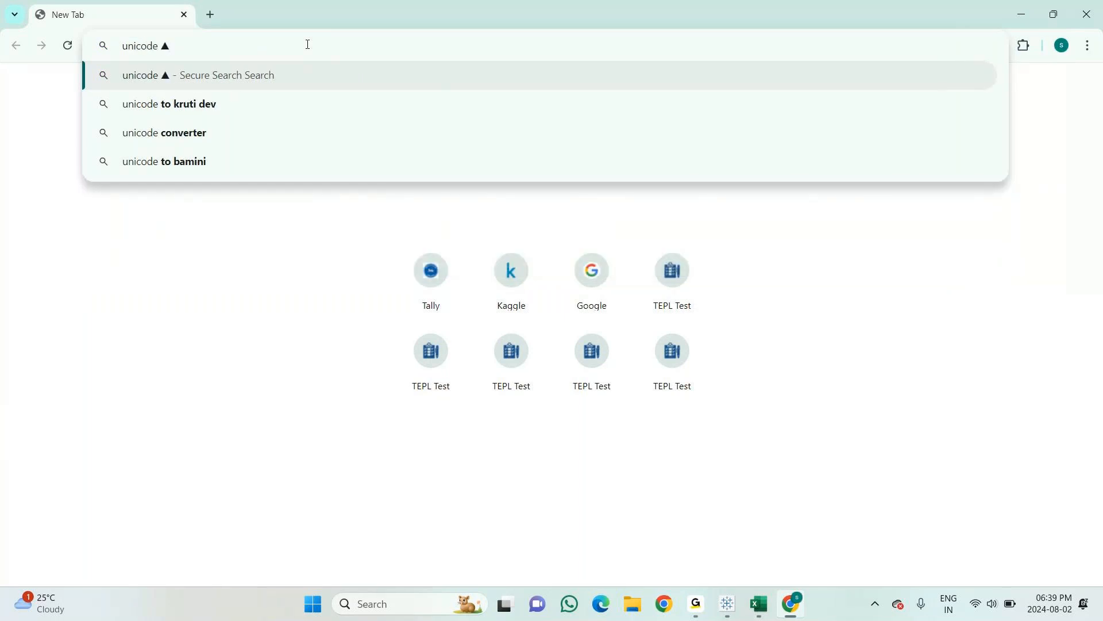
key("Return")
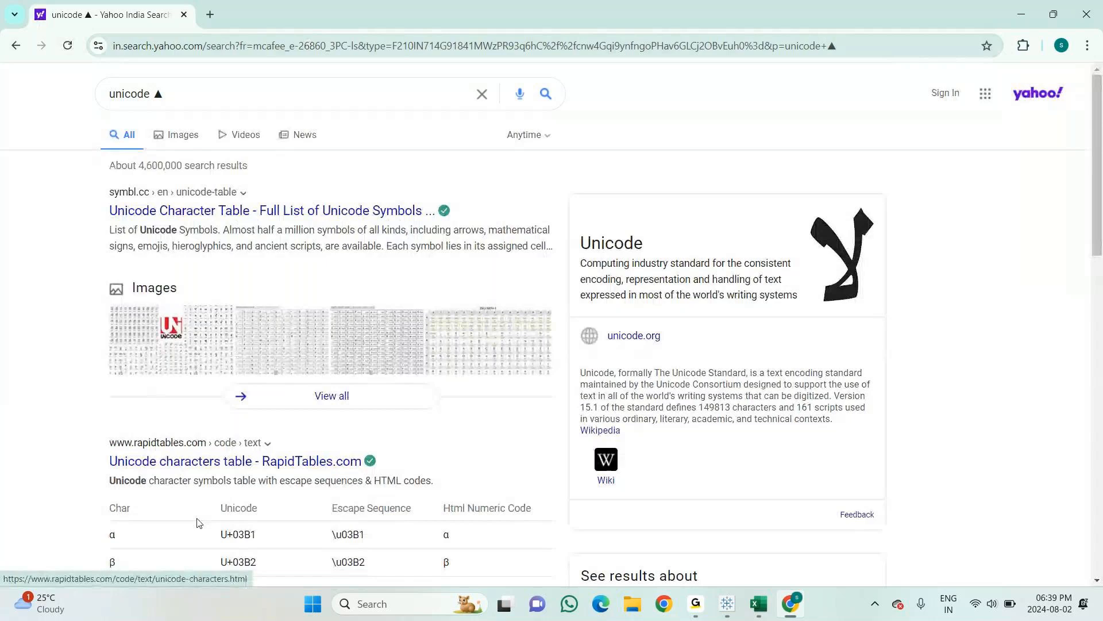
Step: Open the symbl.cc Unicode character table, look through its characters and block list for the triangle symbol, and close the browser
scroll(198, 522, "down", 3)
scroll(162, 470, "up", 3)
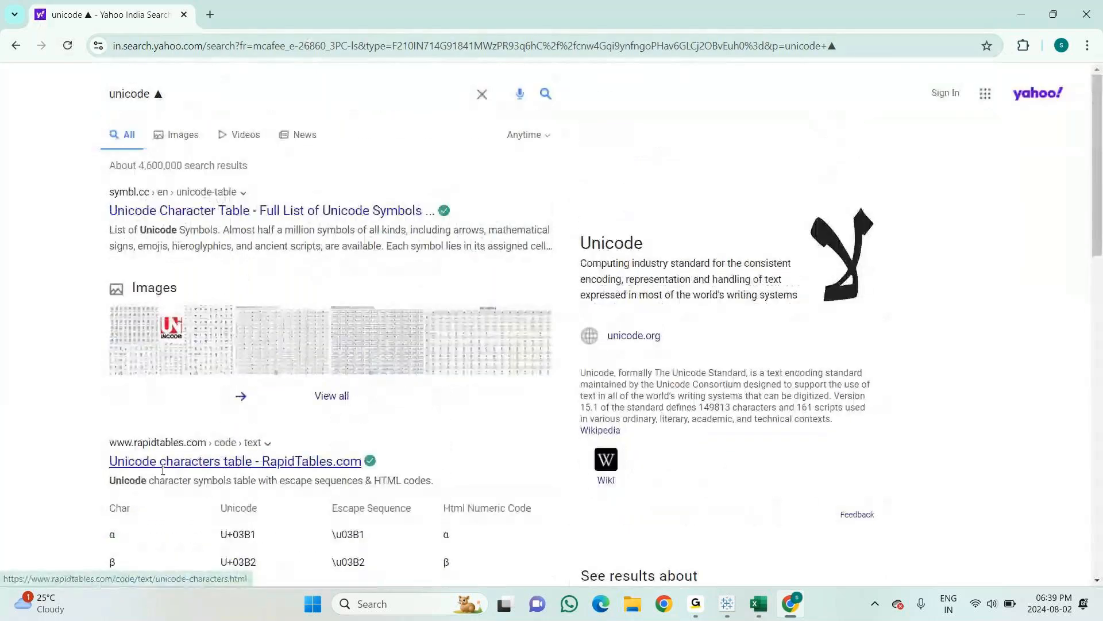
left_click(233, 211)
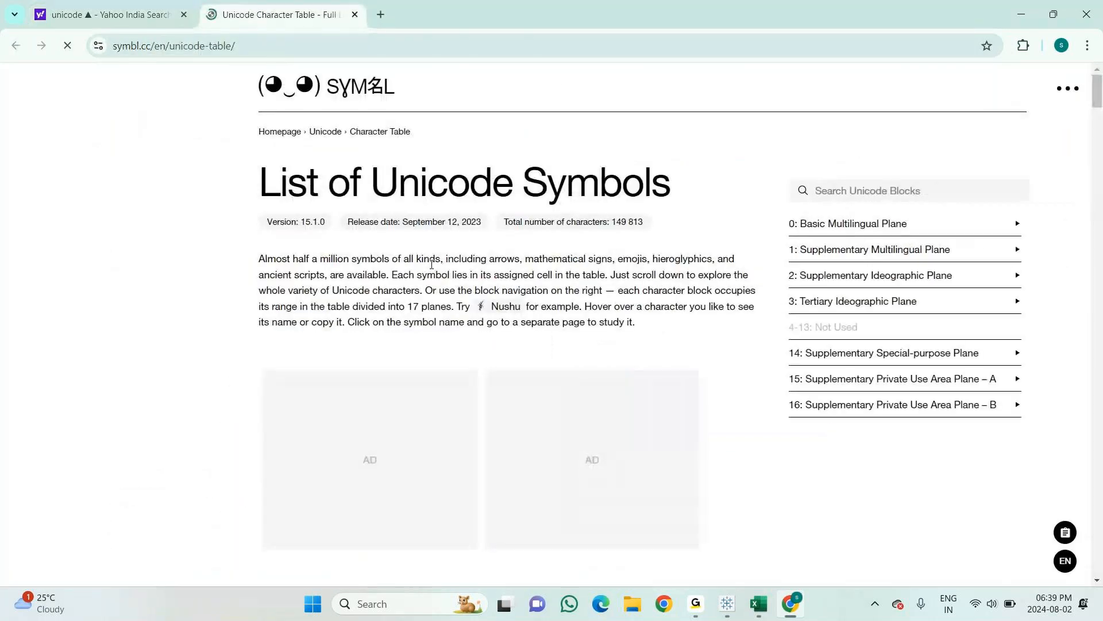
scroll(461, 383, "down", 7)
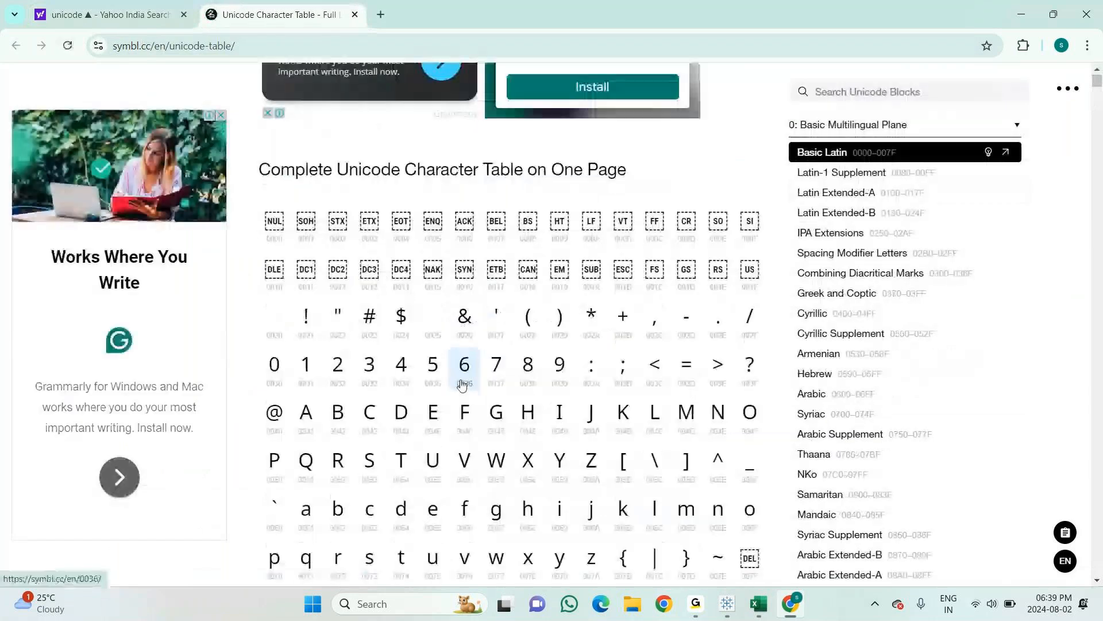
scroll(462, 384, "down", 13)
scroll(461, 384, "down", 20)
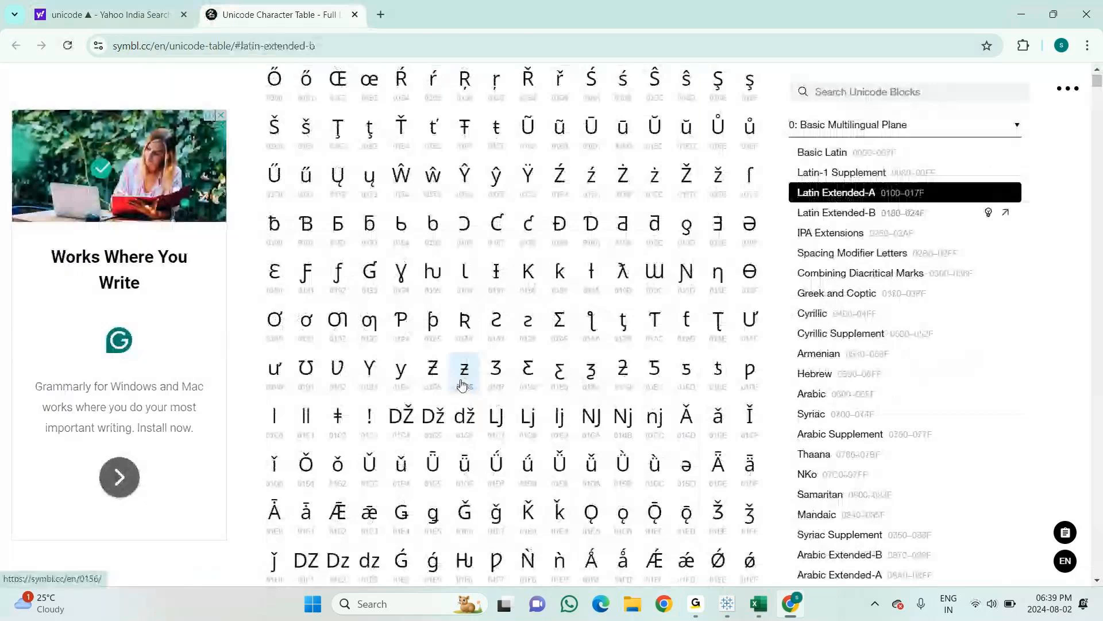
scroll(462, 384, "down", 20)
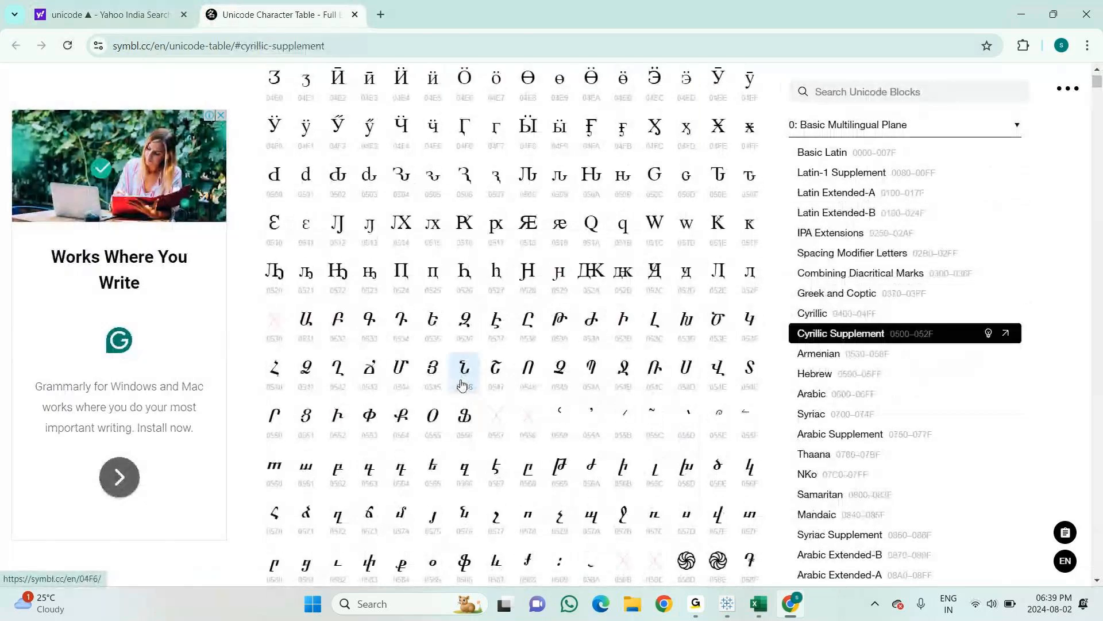
scroll(461, 384, "down", 20)
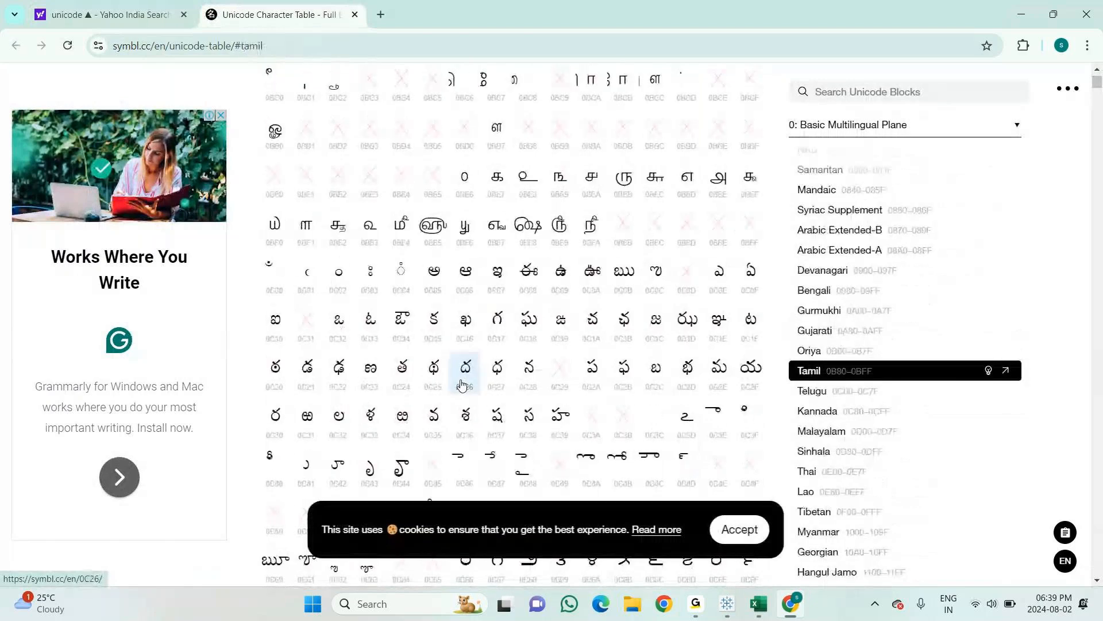
scroll(462, 384, "down", 20)
scroll(462, 385, "down", 8)
scroll(461, 385, "up", 8)
scroll(842, 477, "down", 8)
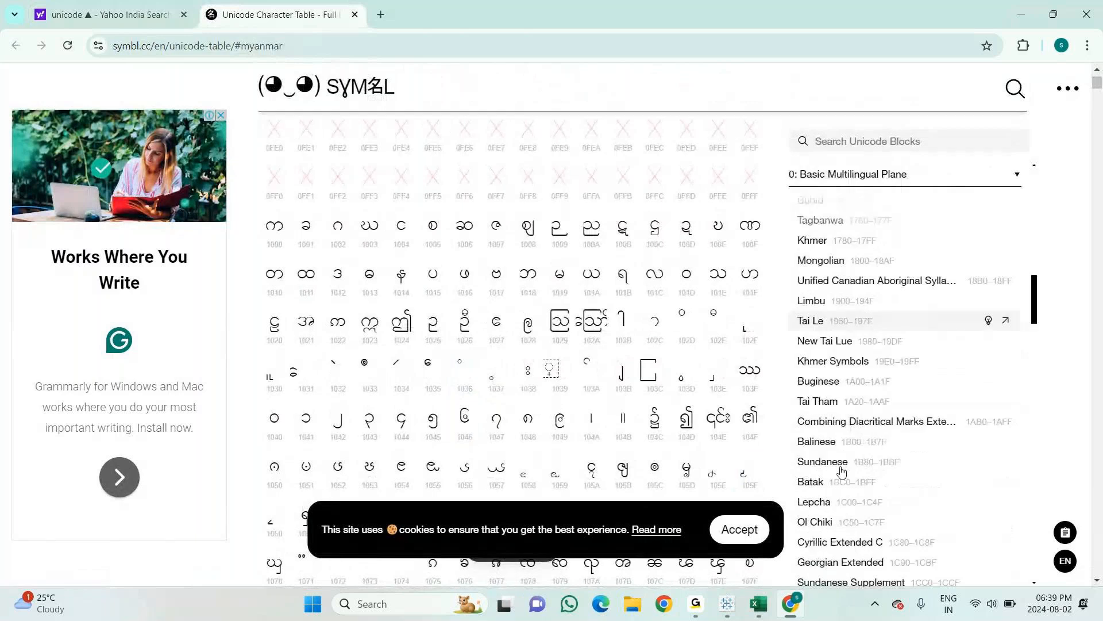
scroll(842, 471, "down", 15)
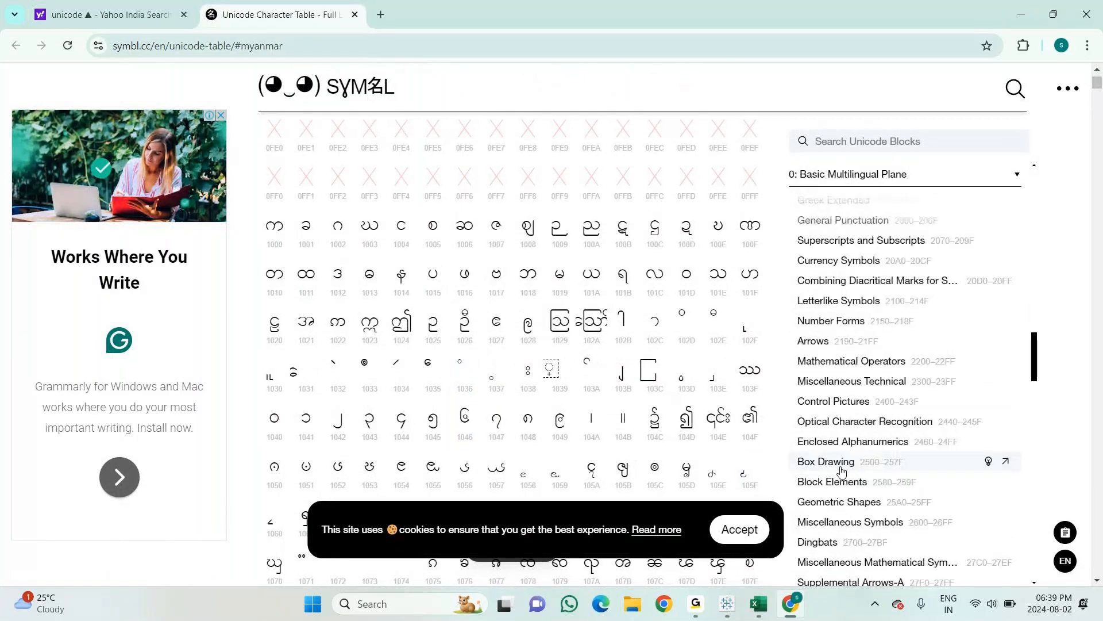
left_click(1090, 17)
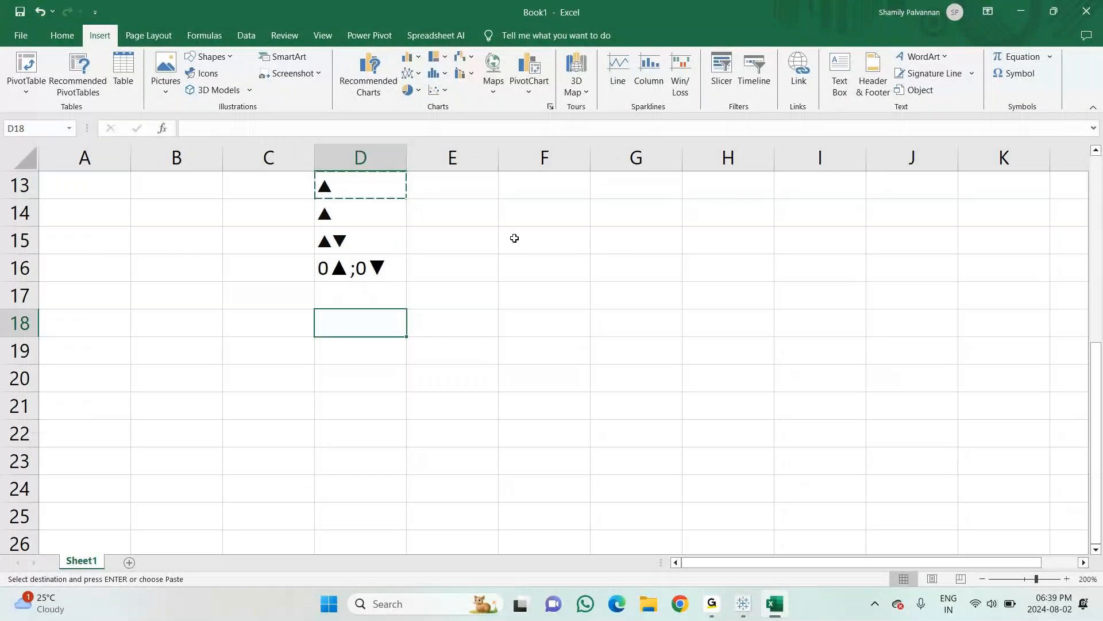
Step: Check the Symbol dialog in Excel for the triangle's character code, from cells F14 and D13, and close it without inserting anything
left_click(516, 238)
left_click(526, 204)
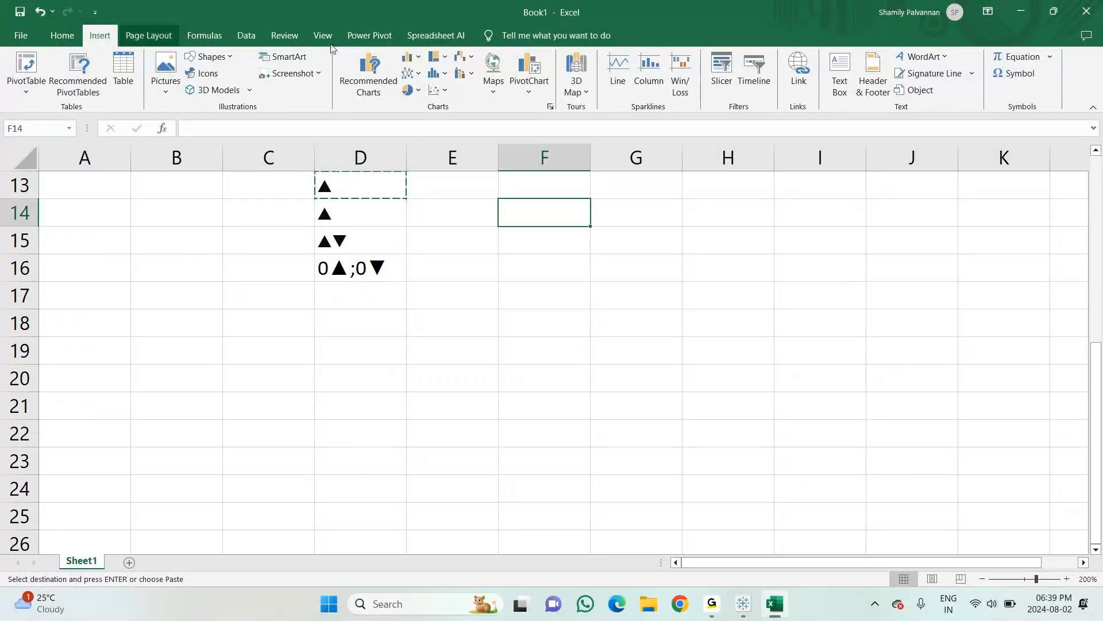
left_click(1023, 74)
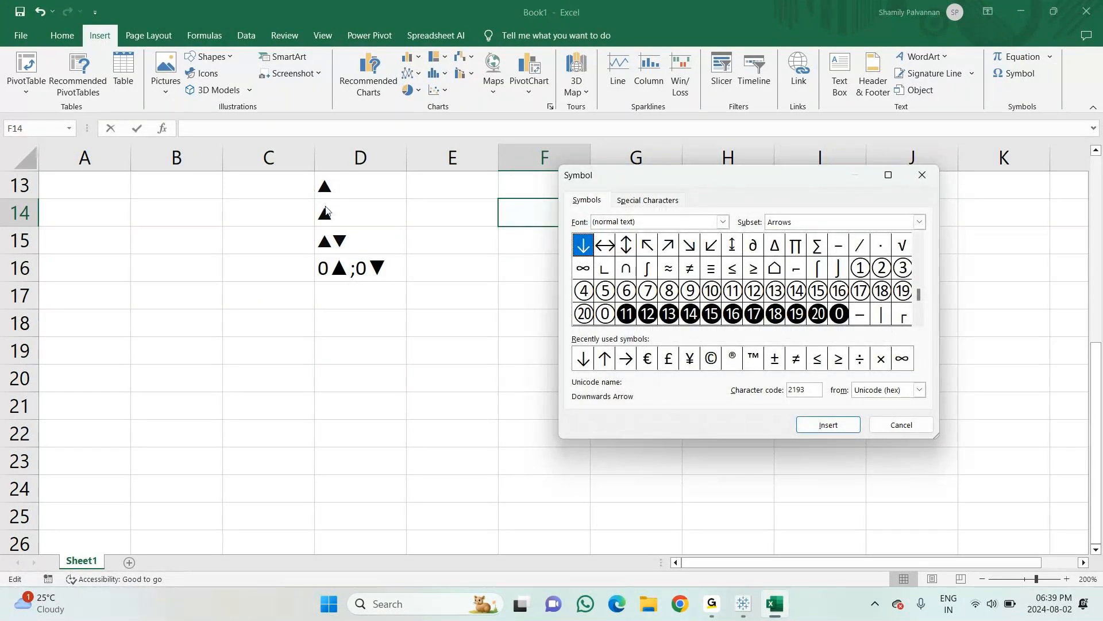
key("Escape")
left_click(340, 183)
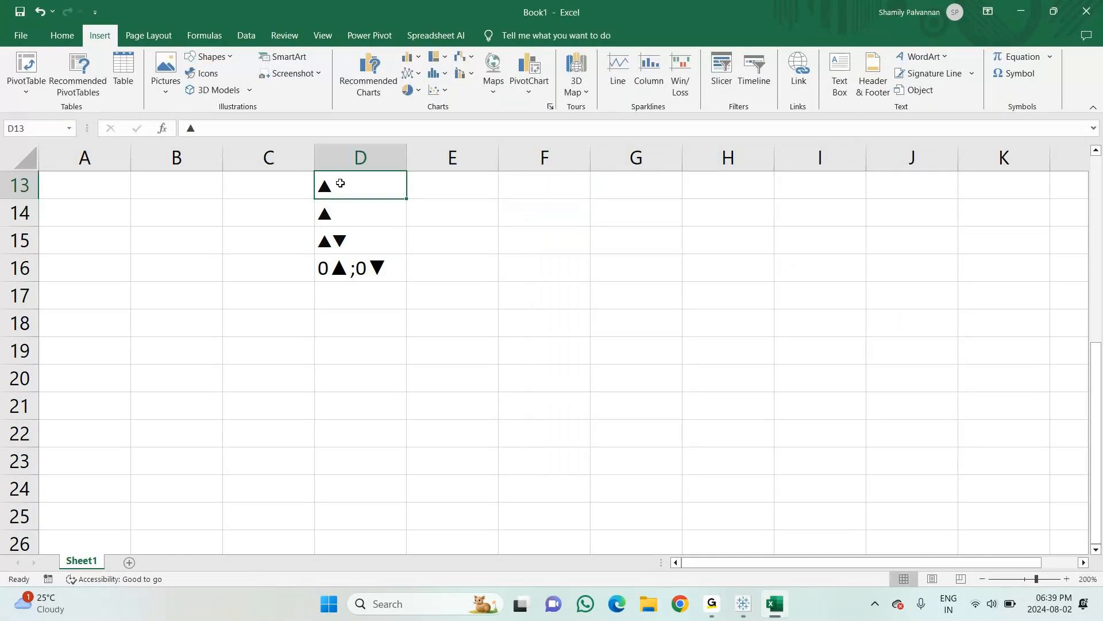
left_click(1031, 79)
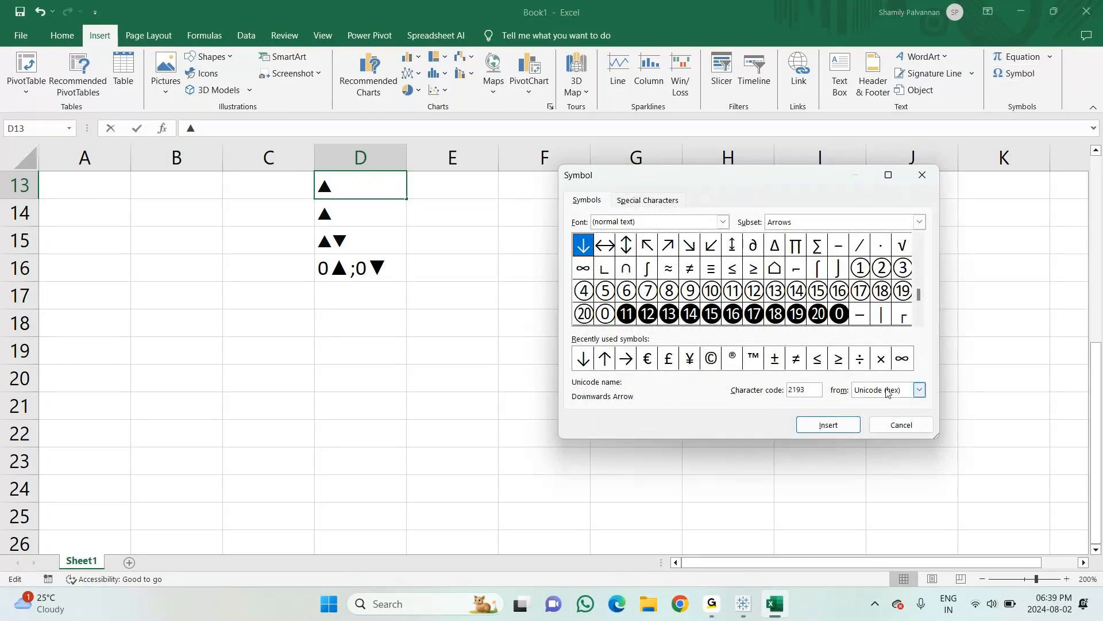
left_click(921, 175)
Step: Enter the formula =UNICODE(D13) in cell E13 to get the triangle's Unicode number
left_click(439, 185)
type("=")
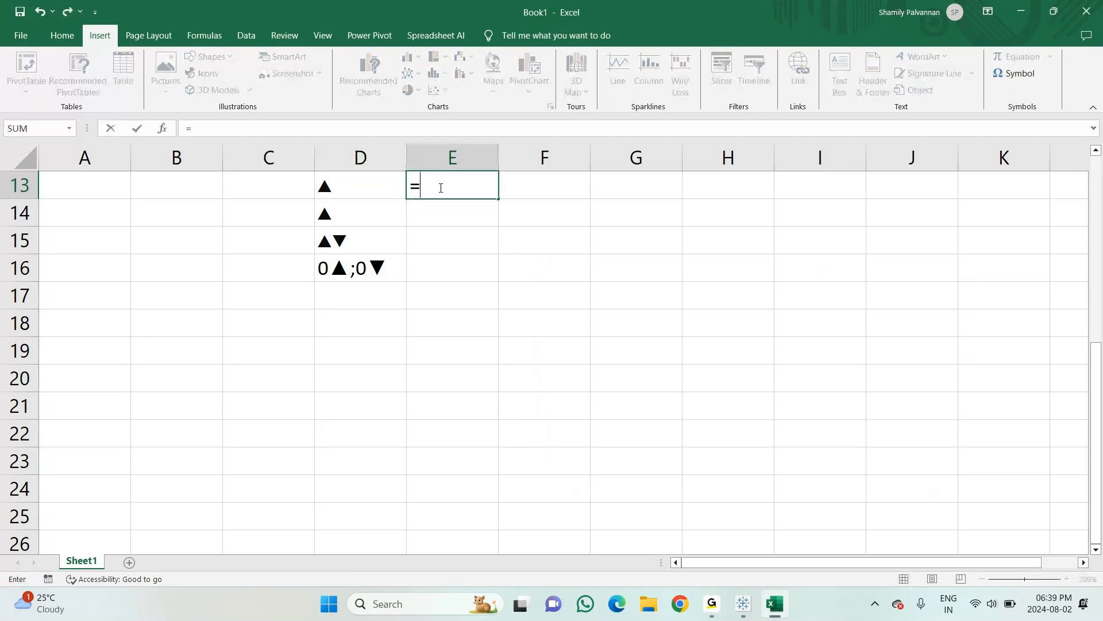
type("unic")
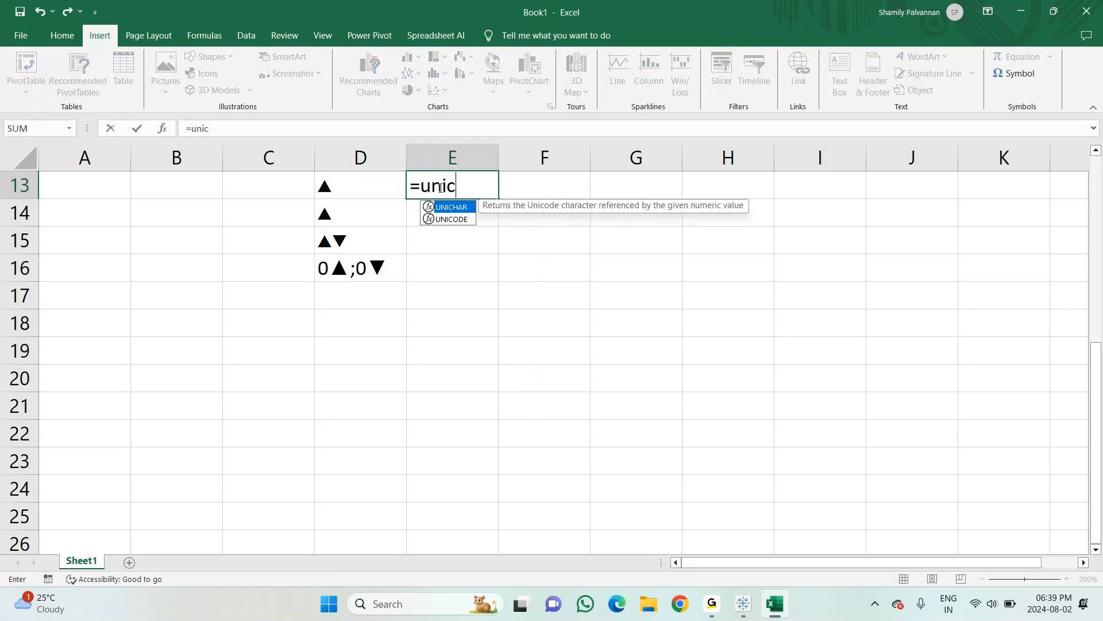
key("Down")
key("Tab")
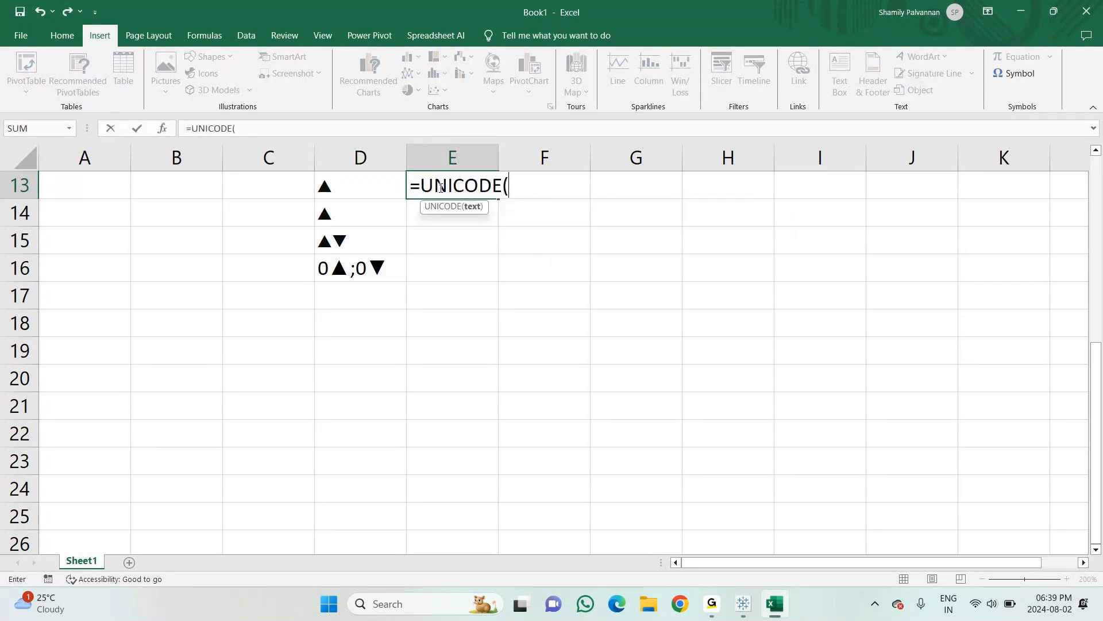
left_click(368, 182)
type(")")
key("Return")
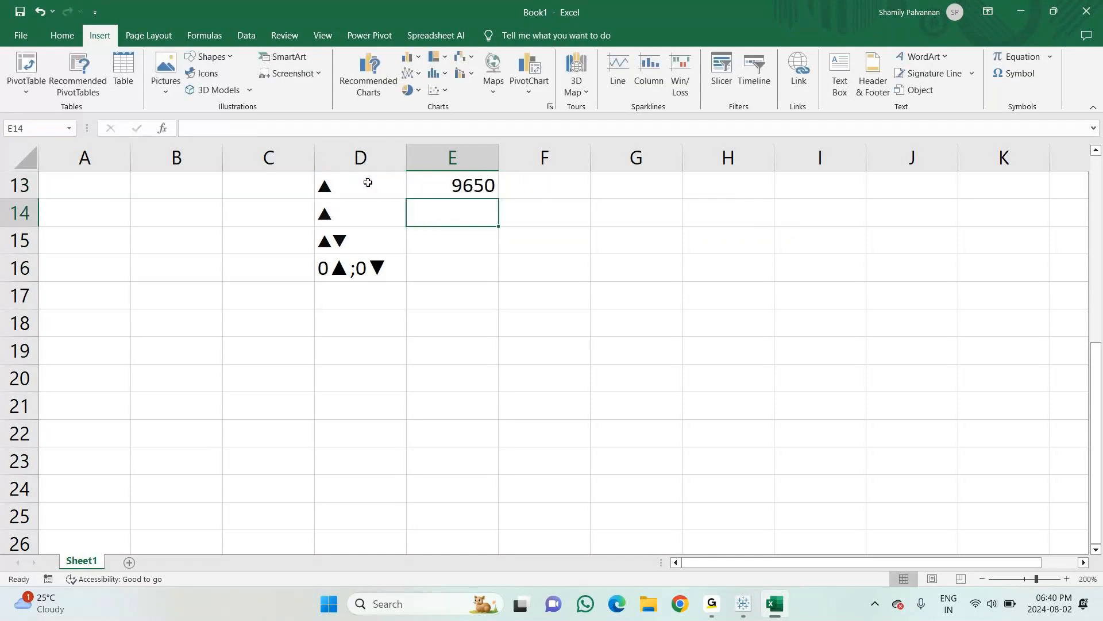
left_click(473, 189)
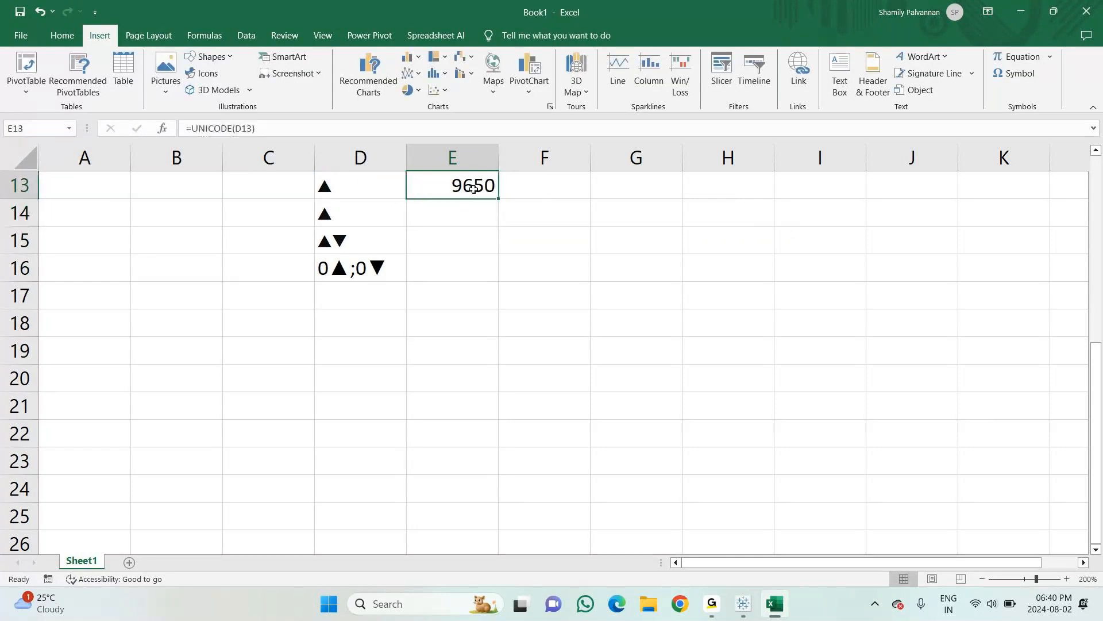
Step: Try converting the code back to a symbol with the formula =CHAR(9650) in cell G13, and clear the cell
left_click(642, 188)
type("=")
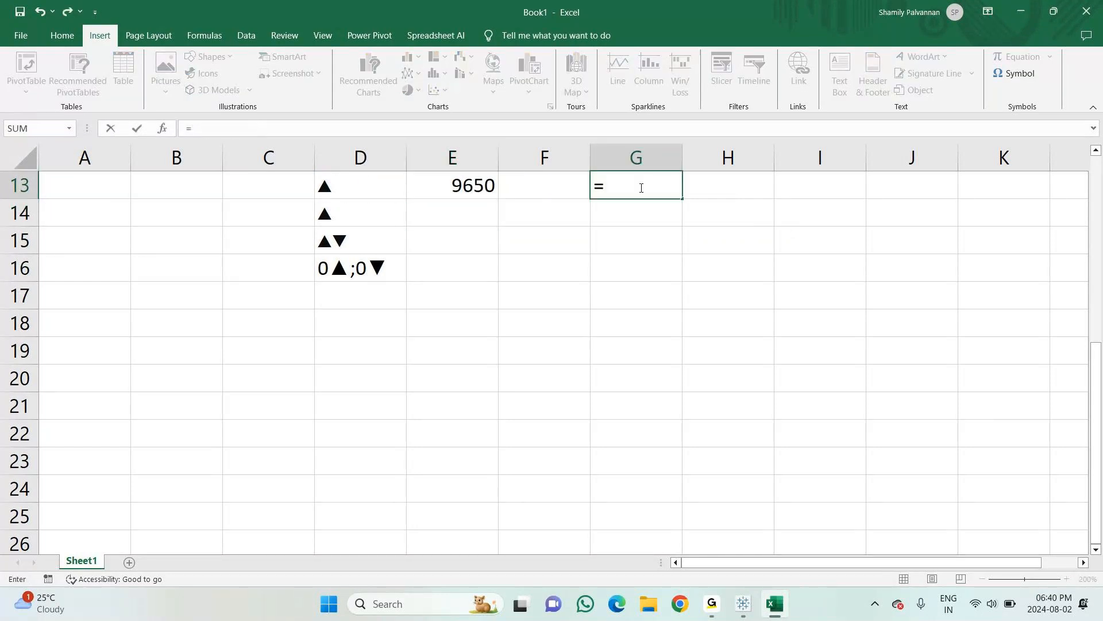
type("ch")
key("BackSpace")
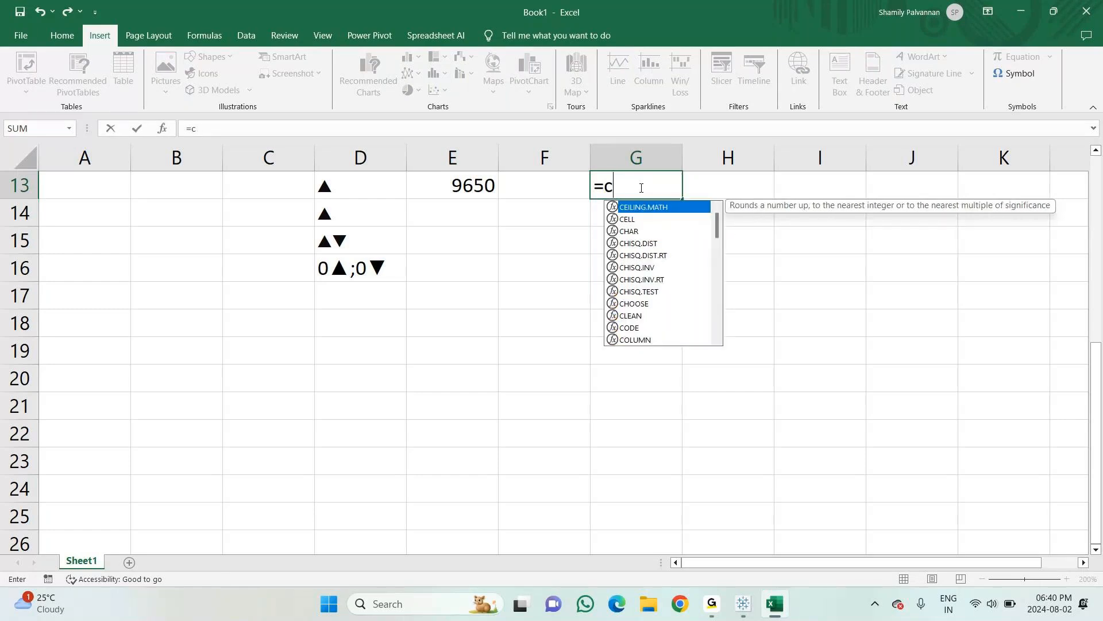
type("h")
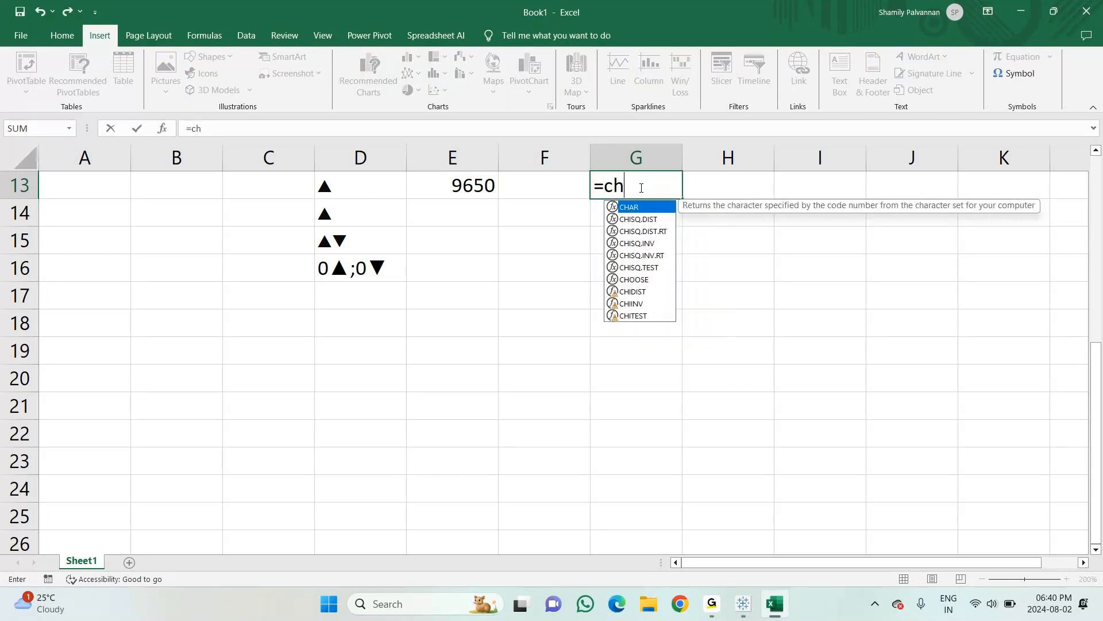
key("Tab")
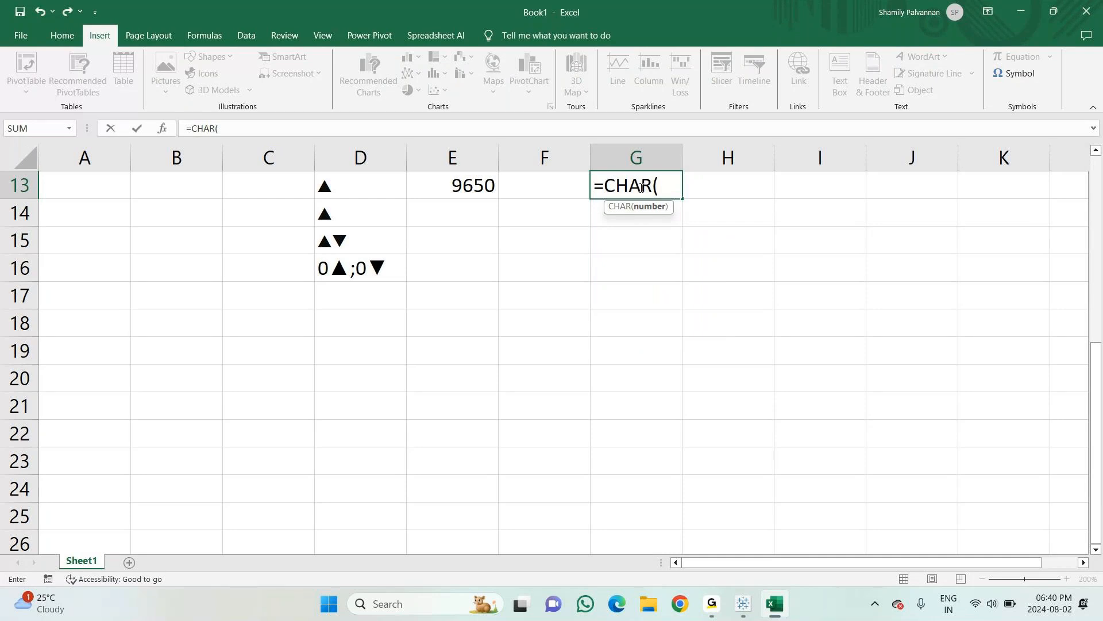
type("965")
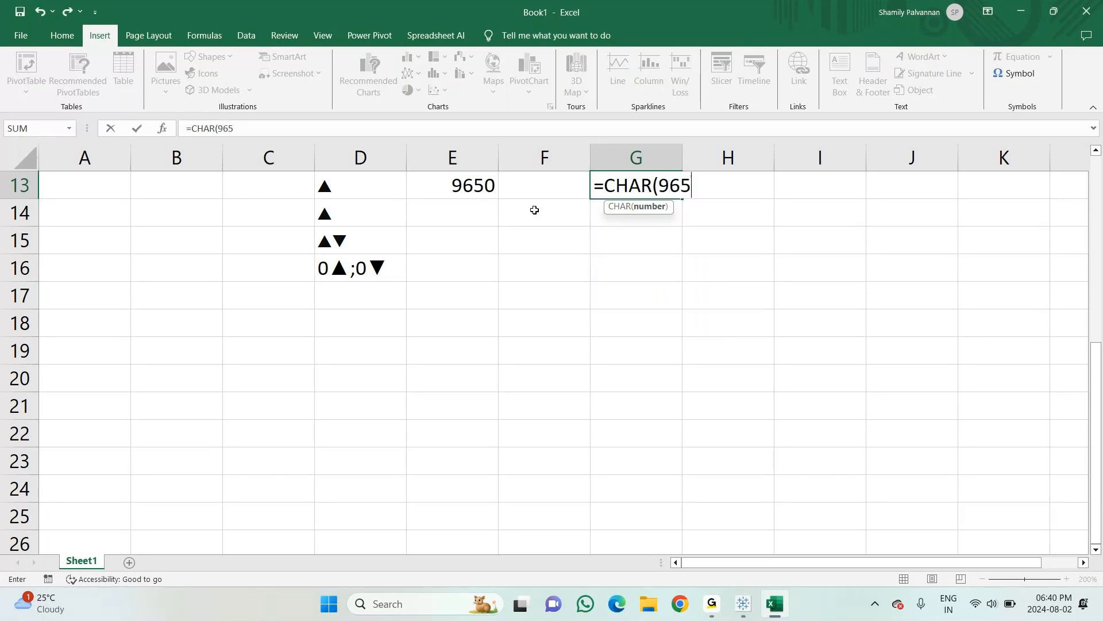
type("0)")
key("Return")
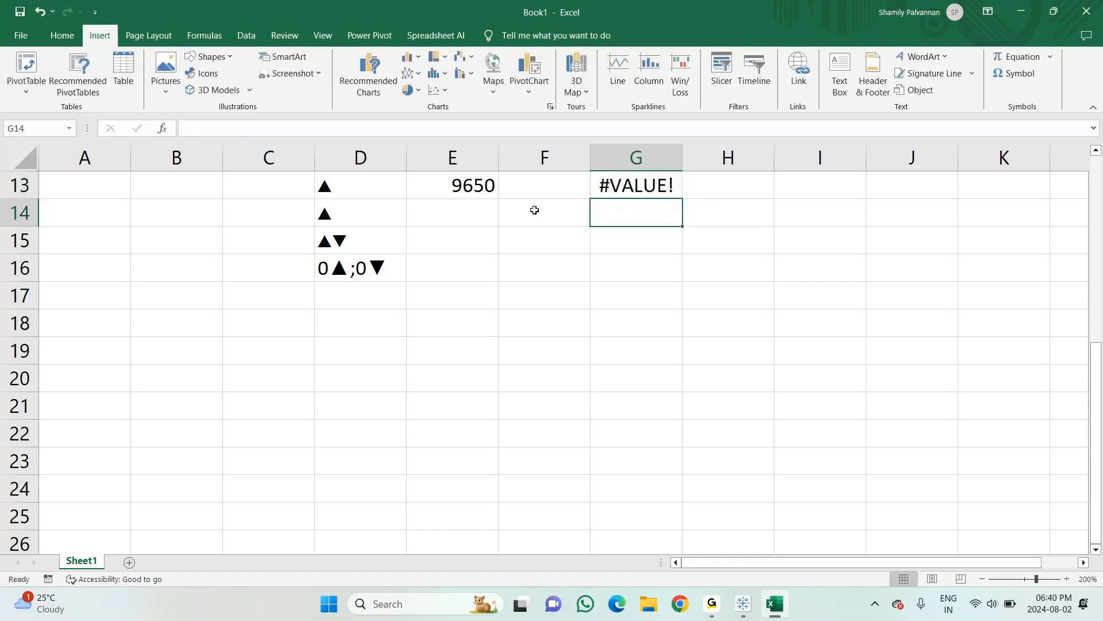
left_click(658, 185)
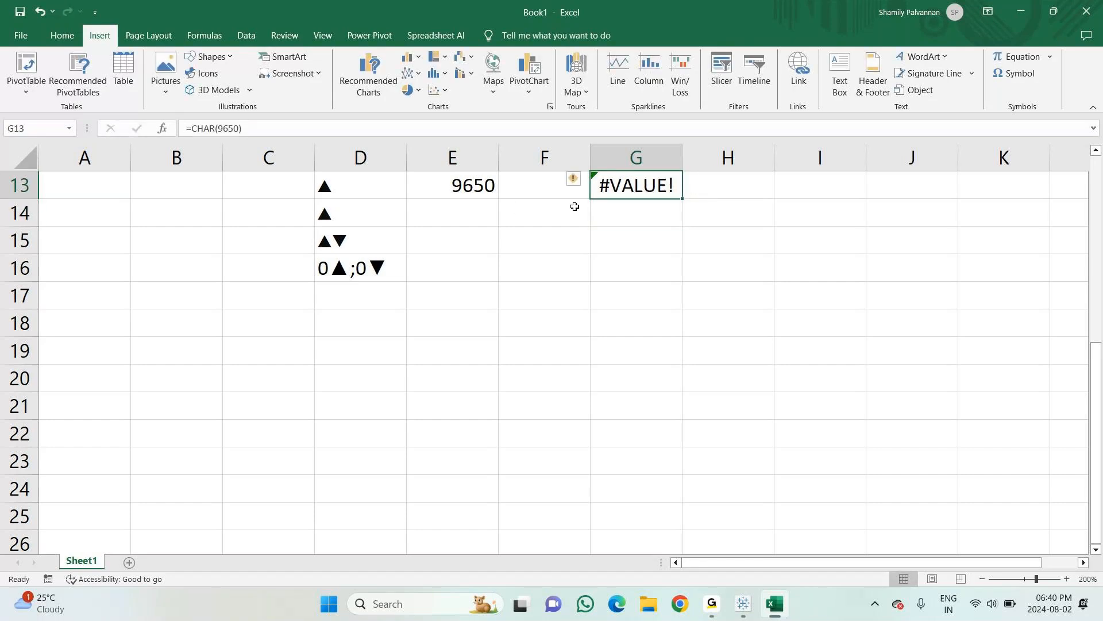
key("Delete")
Step: Copy the ▲▼ pair from cell D15 into D14 and remove the ▲ so that D14 holds only ▼
left_click(482, 183)
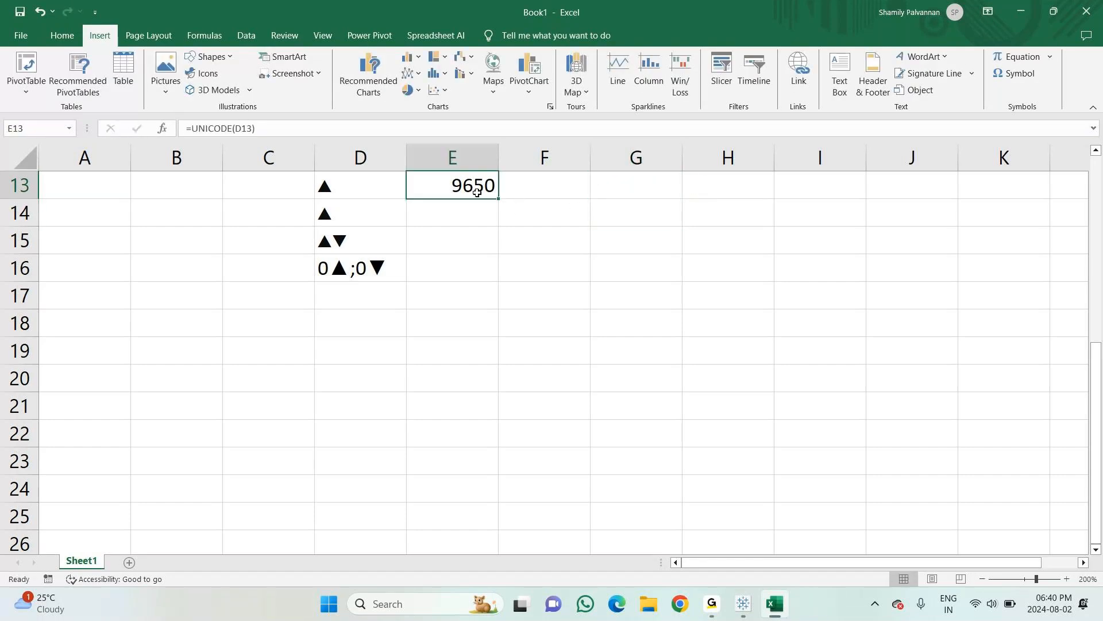
left_click(348, 221)
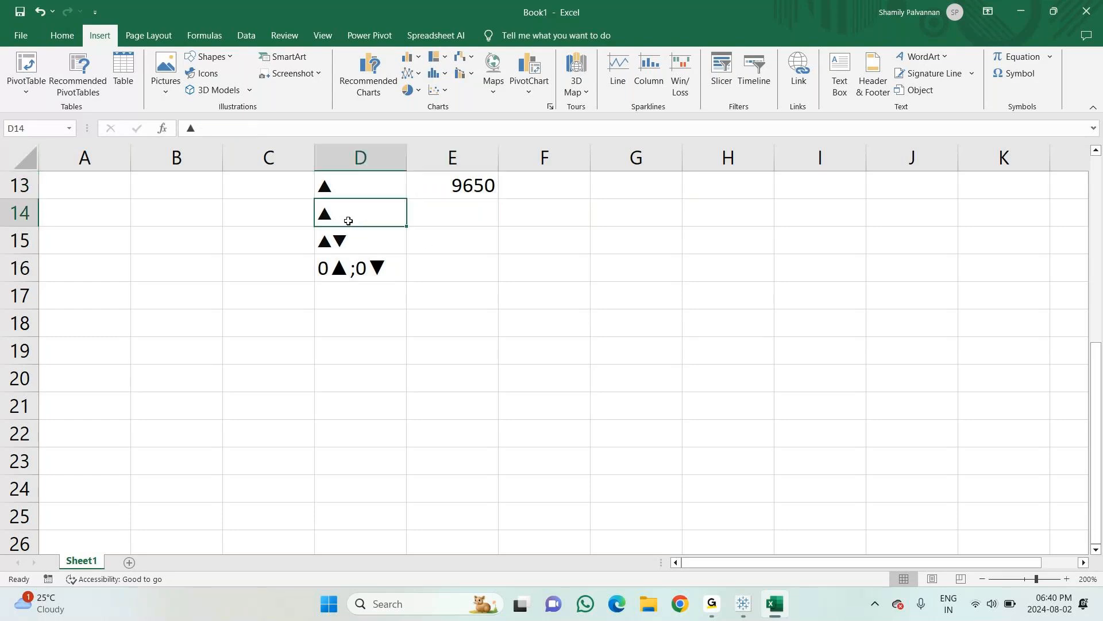
left_click(344, 245)
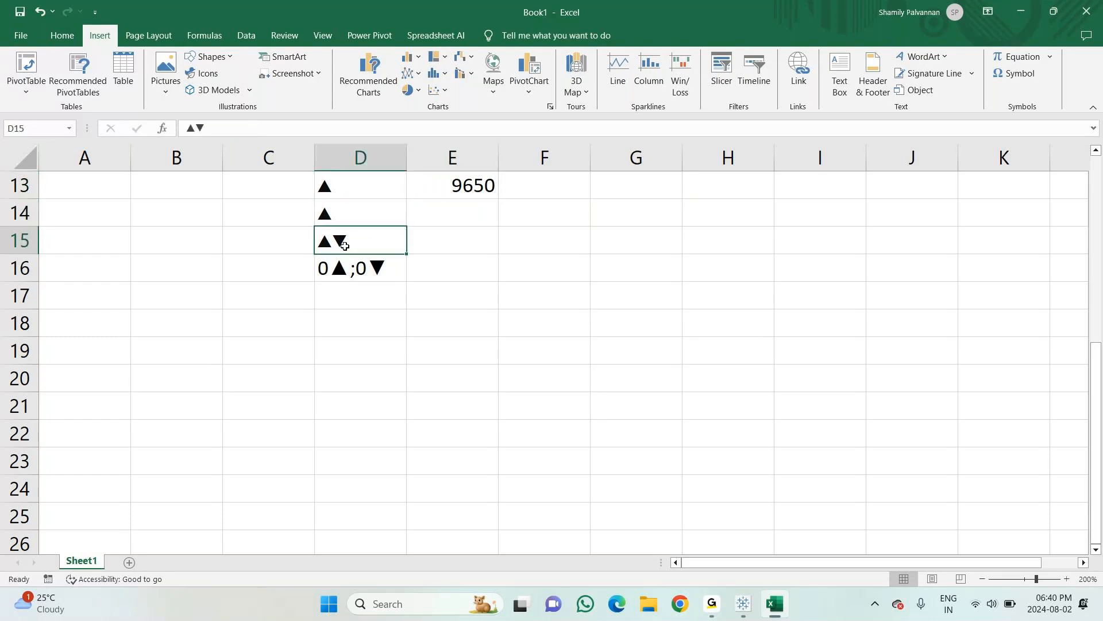
key("ctrl+c")
left_click(346, 213)
key("ctrl+v")
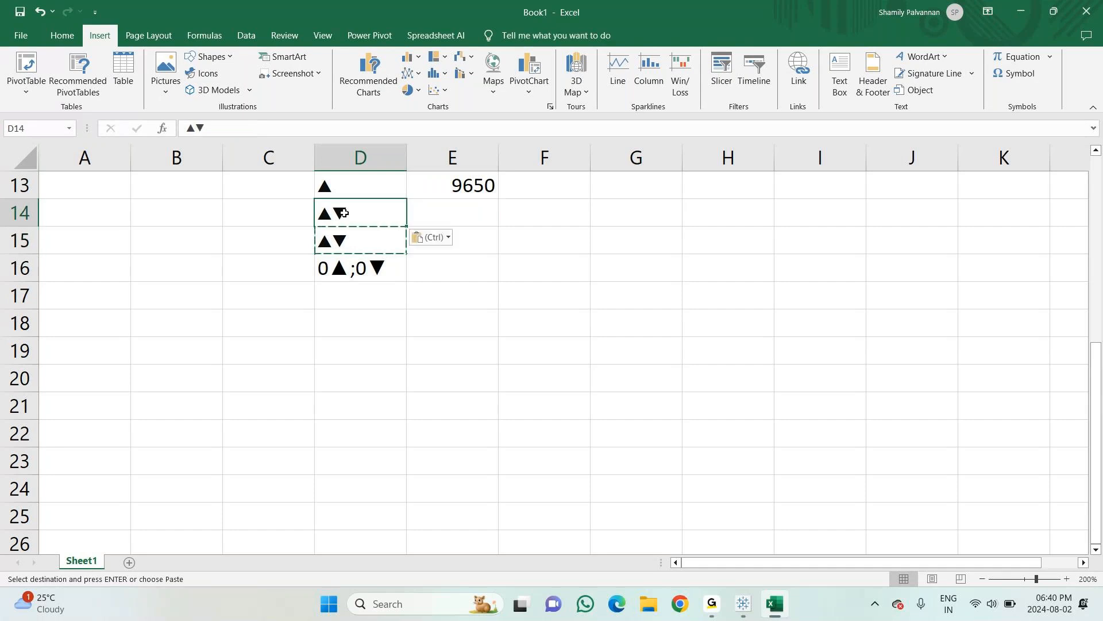
key("Escape")
double_click(337, 214)
key("BackSpace")
key("Return")
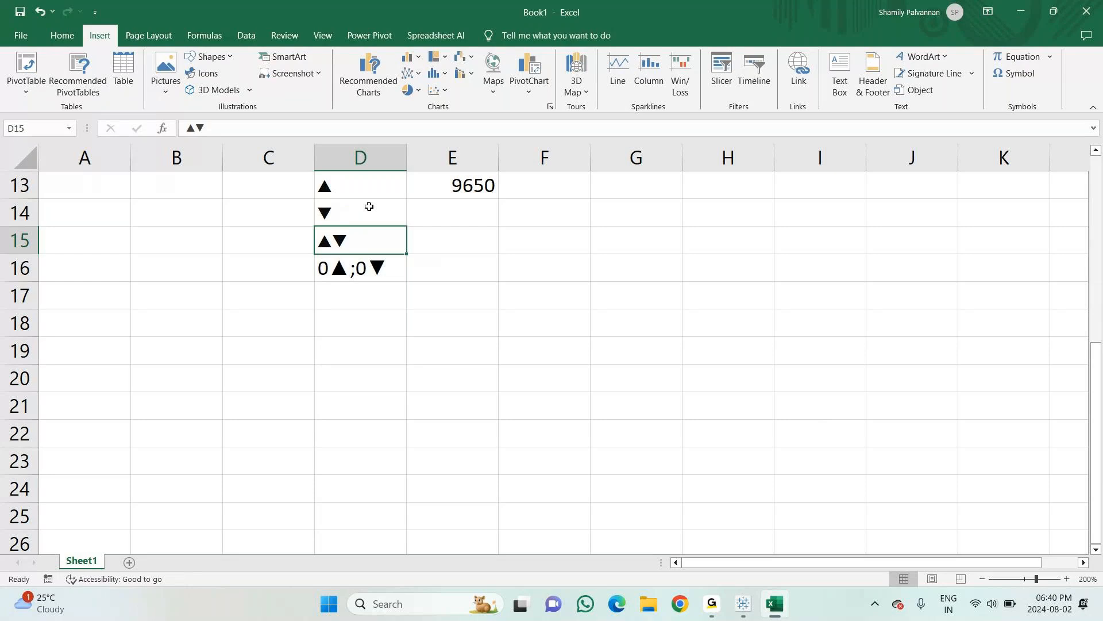
Step: Fill the UNICODE formula from cell E13 down to E14 to get the code of the ▼
left_click(458, 192)
left_click_drag(498, 199, 501, 228)
left_click(460, 216)
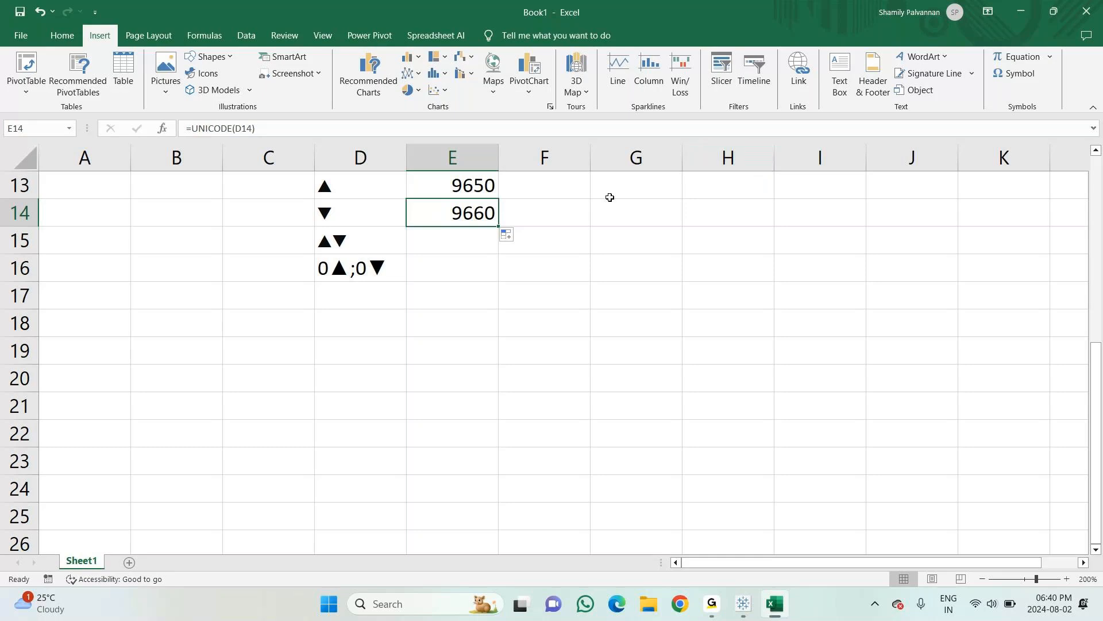
Step: Try to insert the symbol with character code 9650 into cell G13 through the Symbol dialog, and cancel the cell entry
left_click(575, 189)
left_click(626, 195)
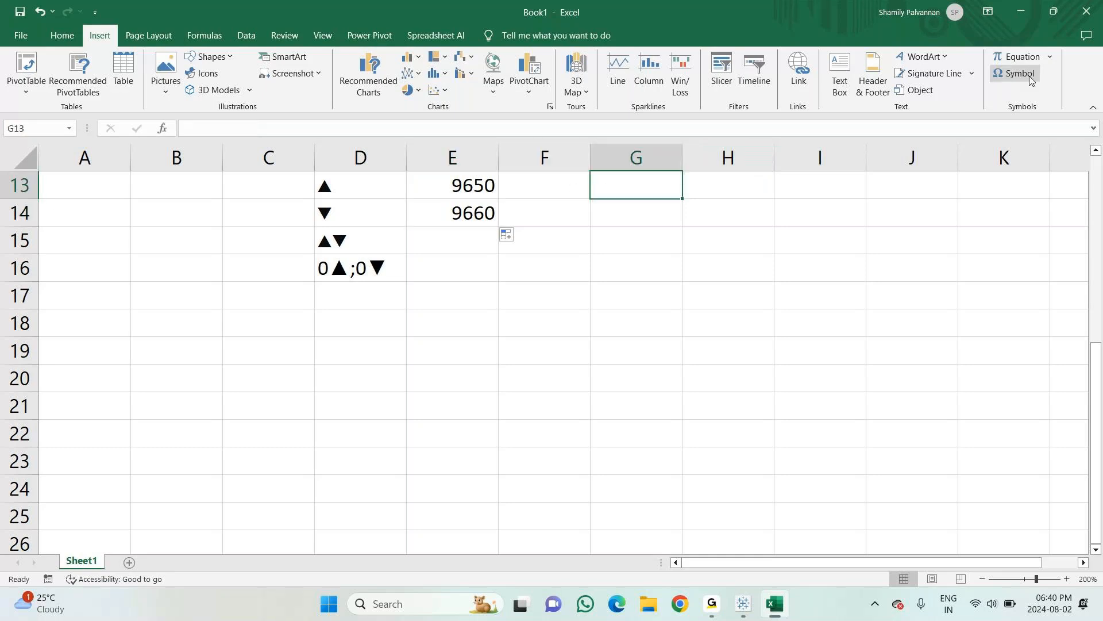
left_click(1020, 74)
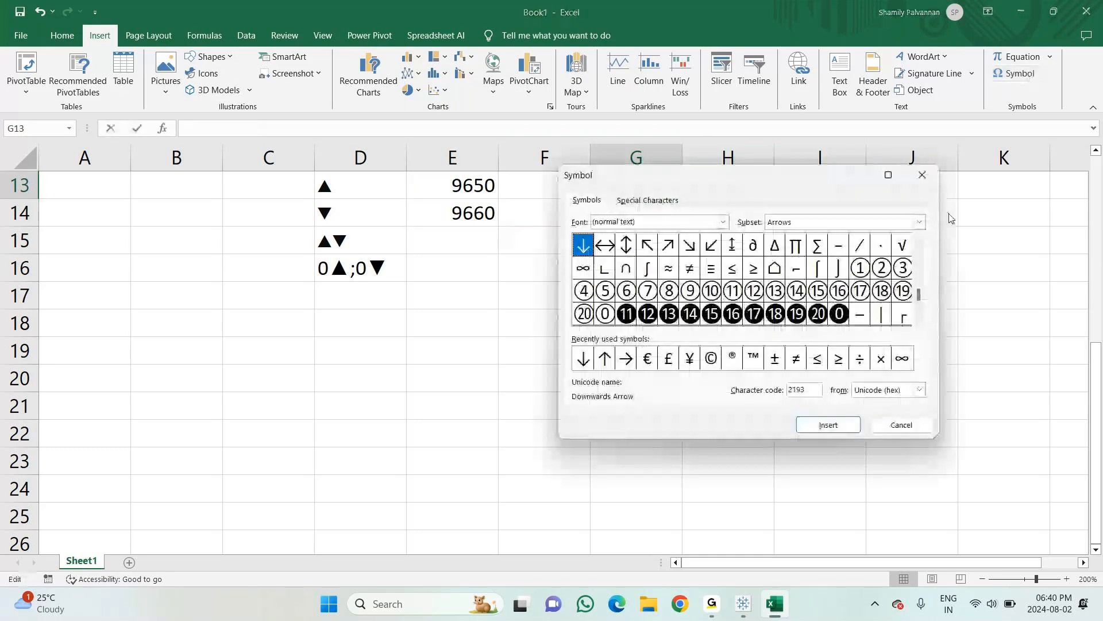
double_click(793, 389)
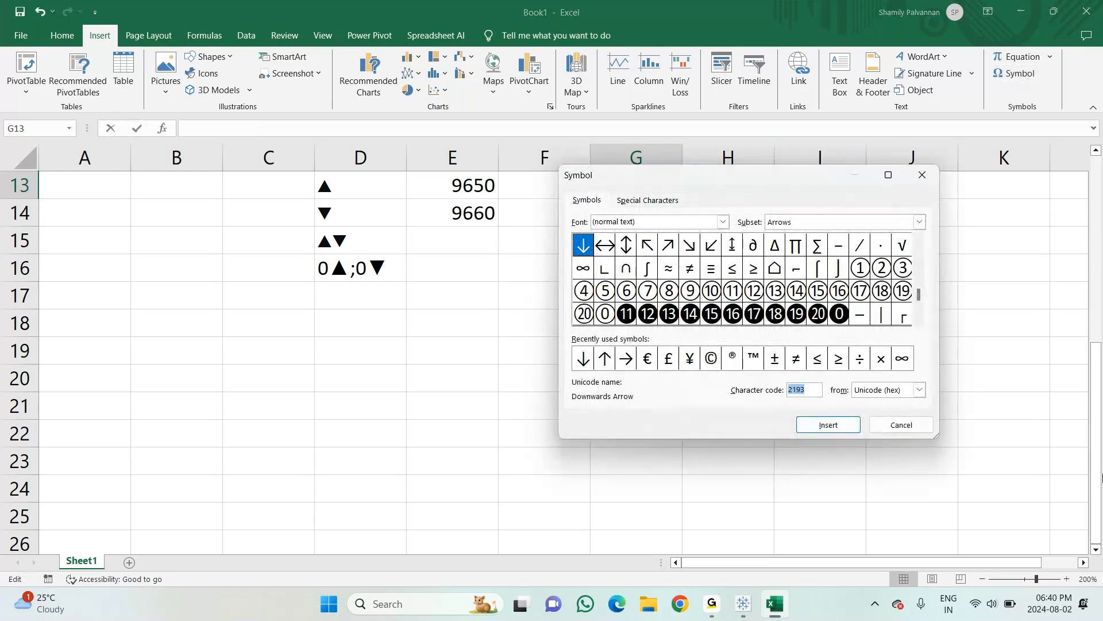
type("9650")
key("Return")
left_click_drag(661, 170, 822, 180)
left_click(597, 187)
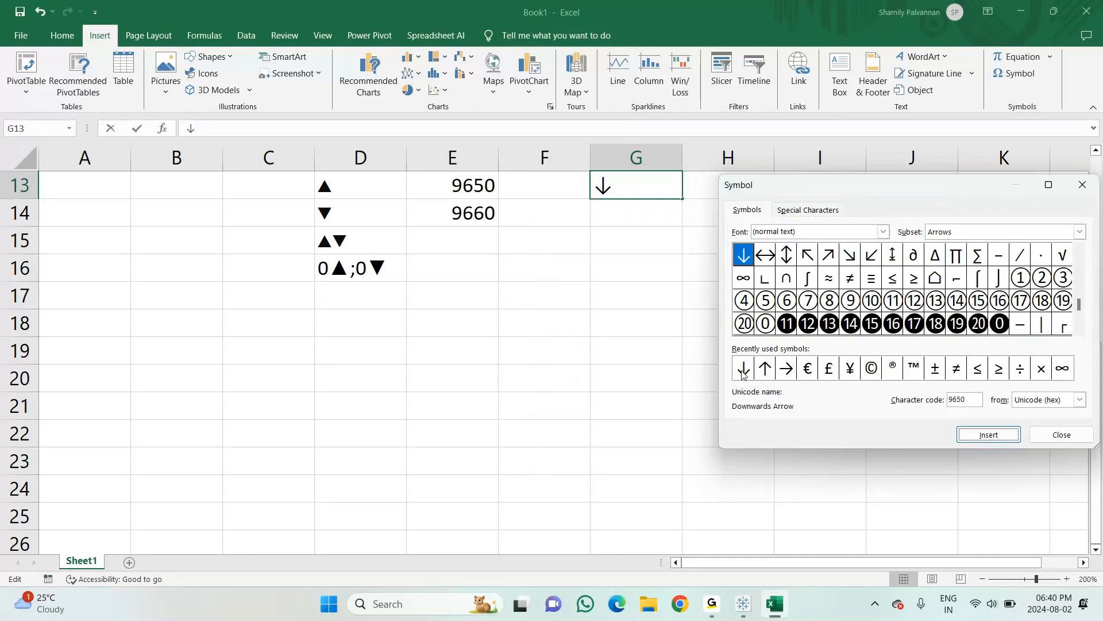
left_click(764, 371)
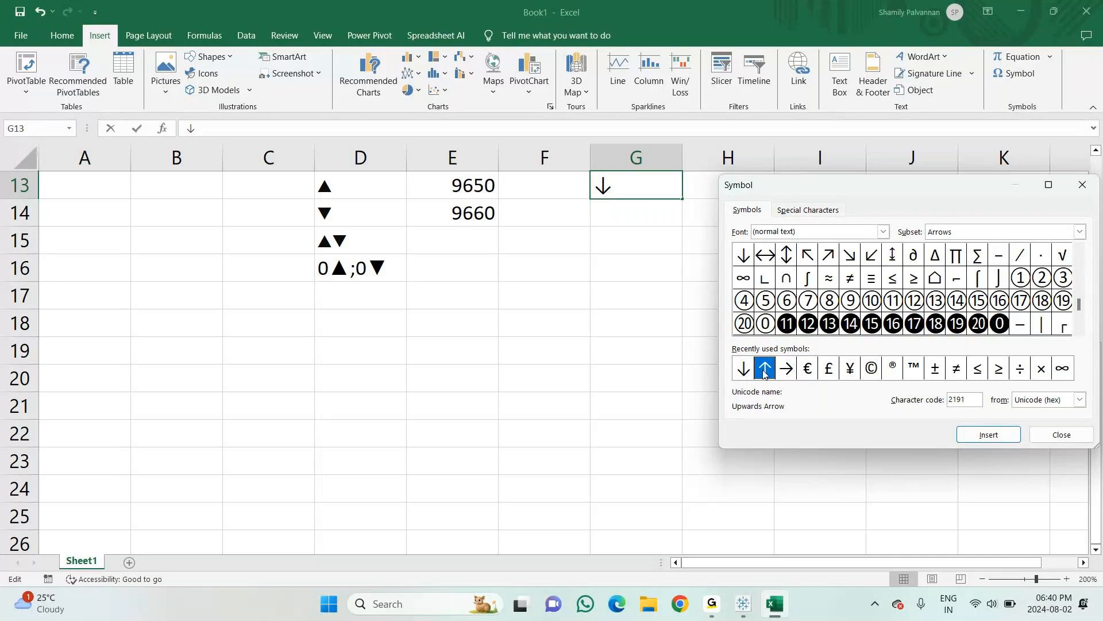
key("Escape")
key("Escape")
left_click(524, 320)
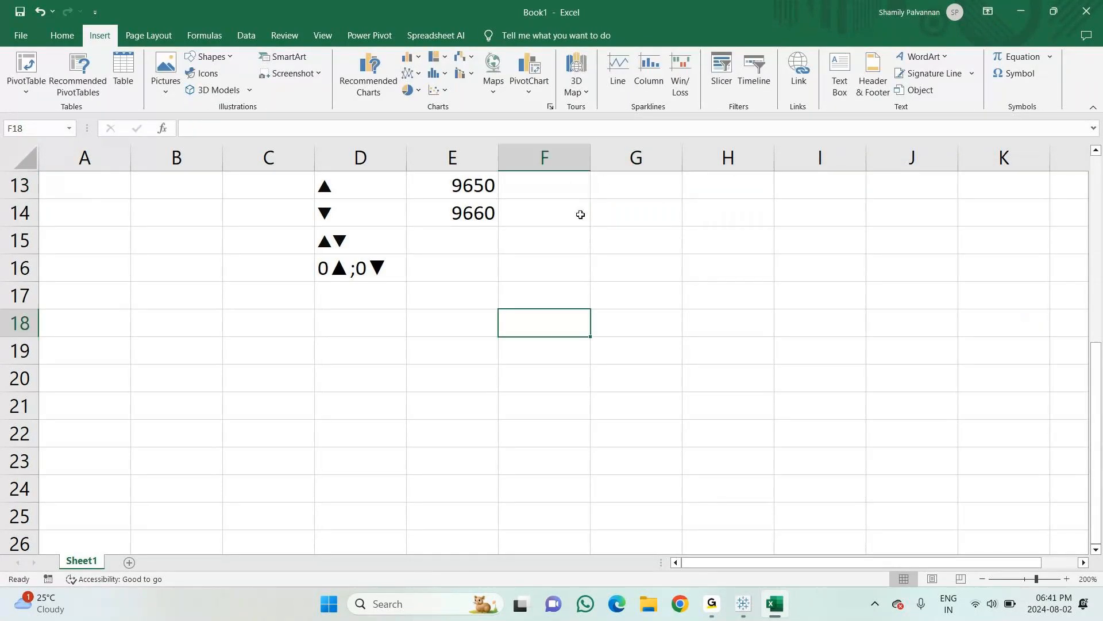
Step: Insert the Upwards Arrow ↑ and Downwards Arrow ↓ symbols into cell G13 from the Arrows subset, and close the Symbol dialog
double_click(621, 191)
left_click(1035, 75)
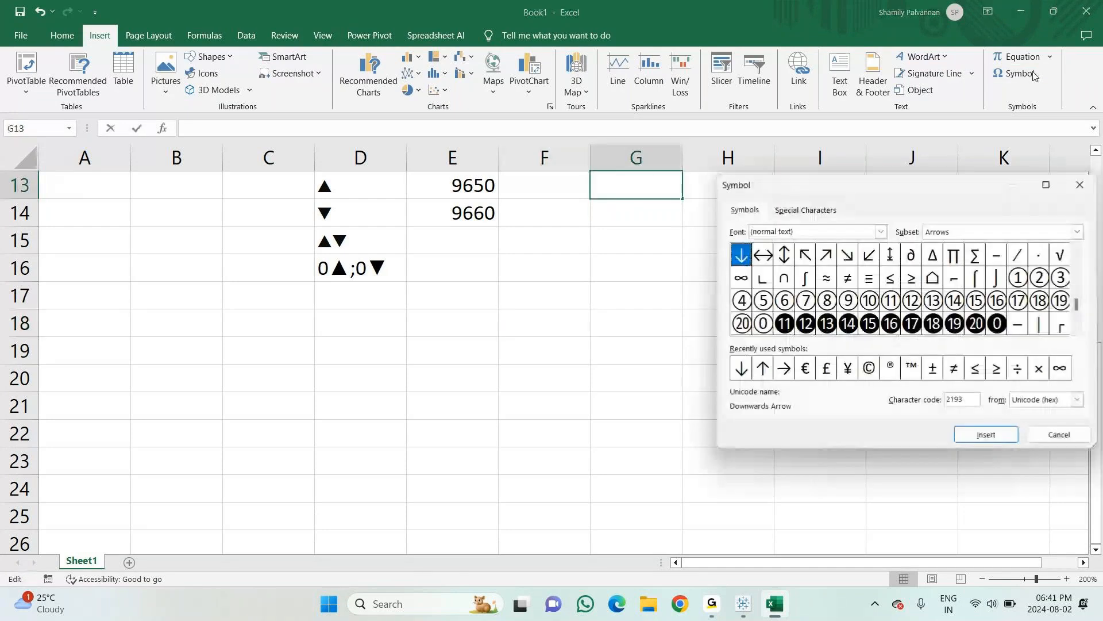
left_click(949, 233)
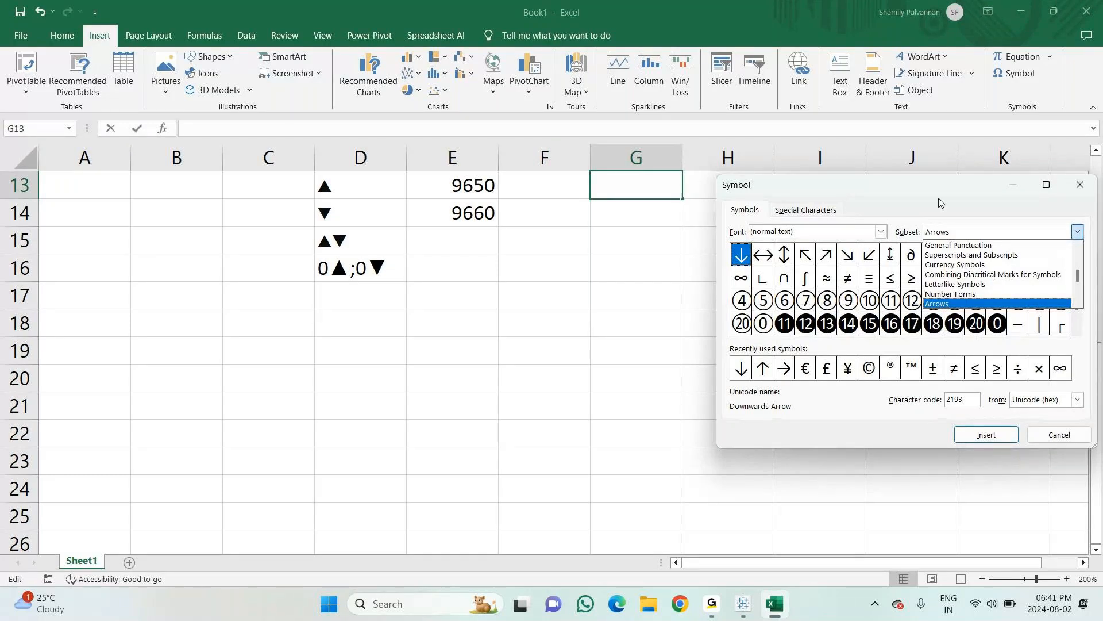
left_click(1078, 235)
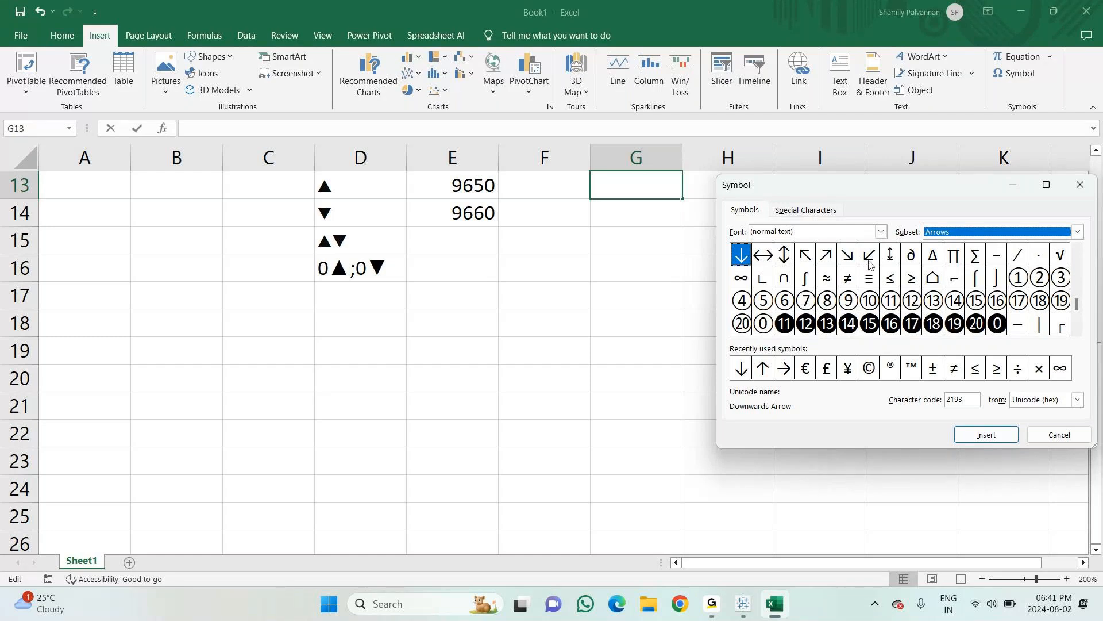
key("Up")
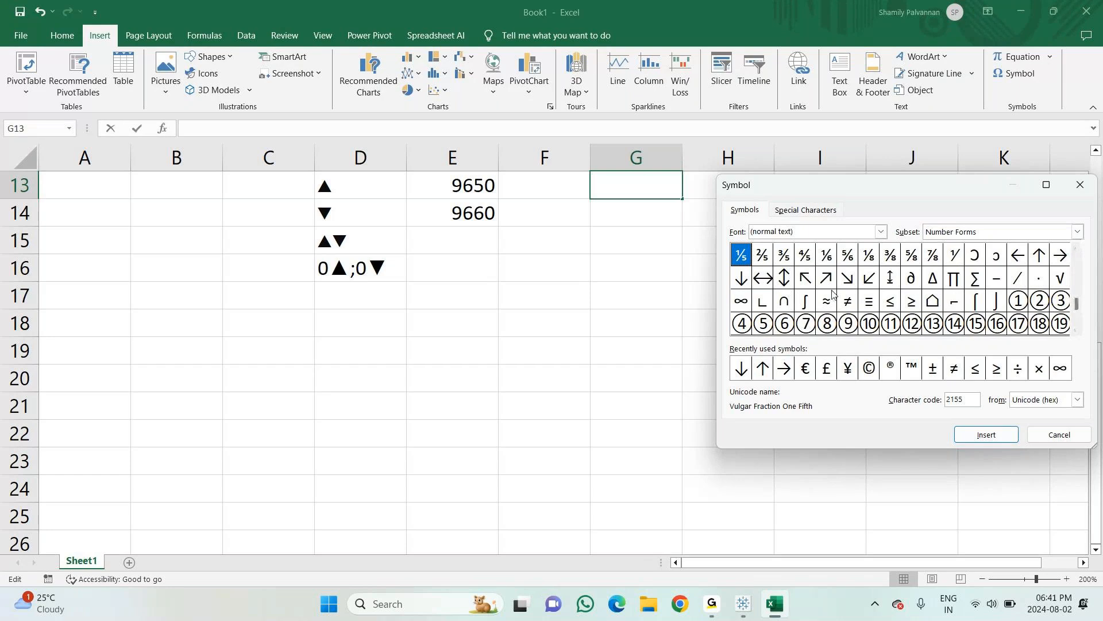
left_click(1043, 260)
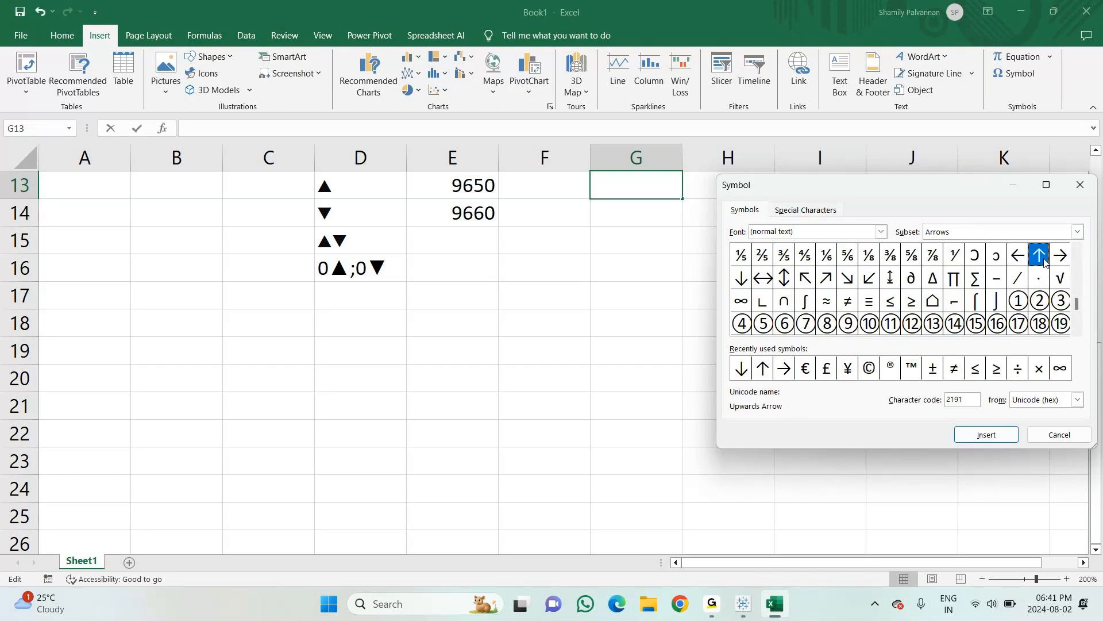
left_click(977, 434)
left_click(741, 279)
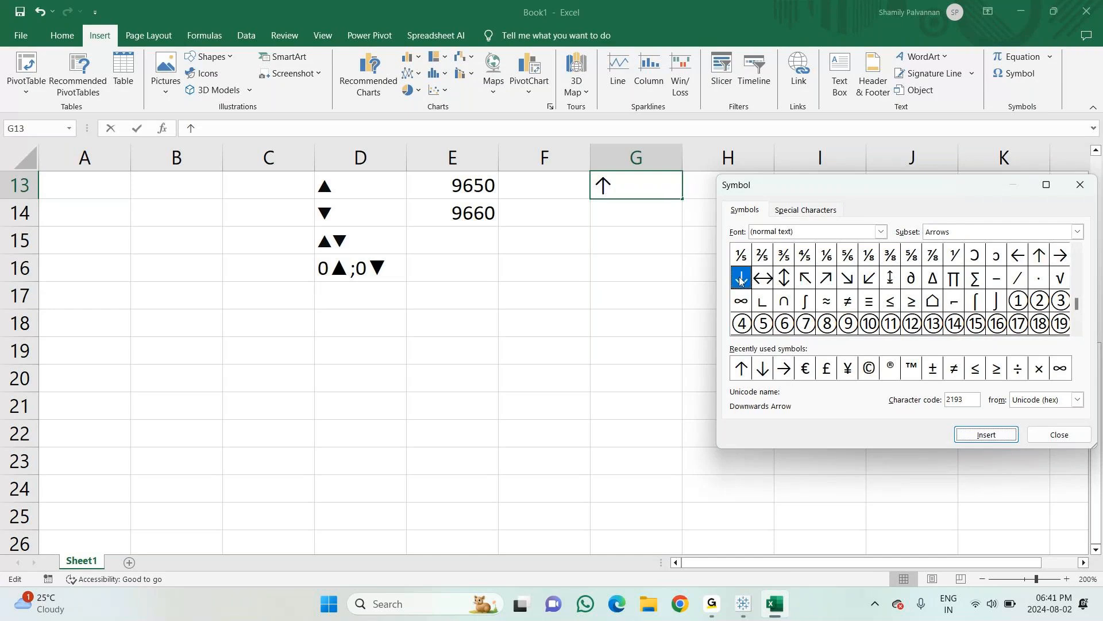
left_click(986, 435)
left_click(1058, 436)
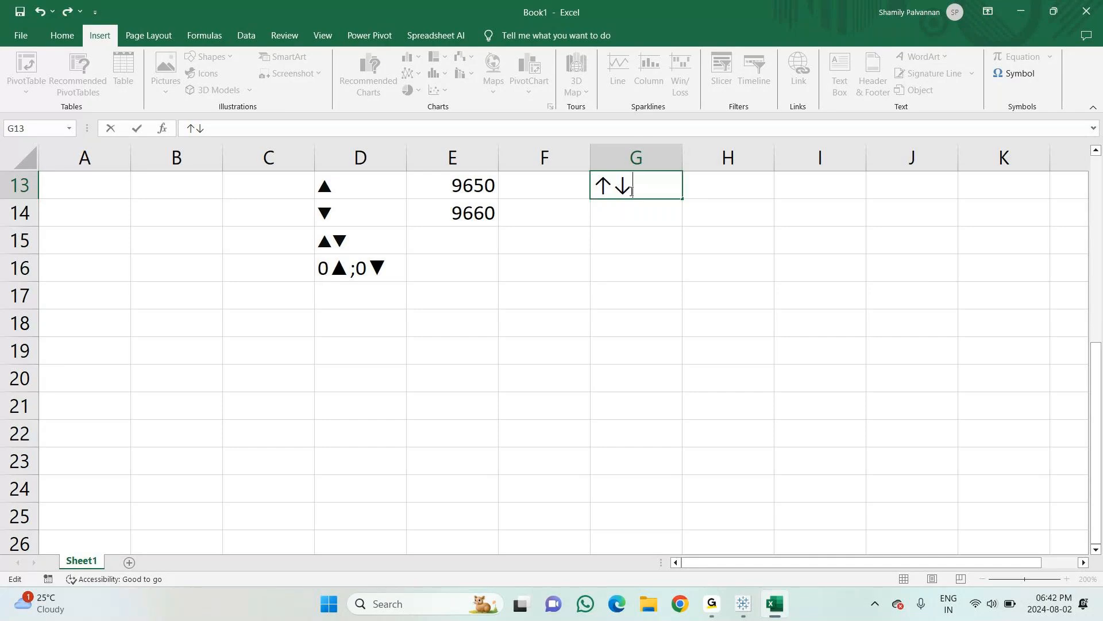
Step: Copy the ↑↓ arrows from cell G13 and switch to the Tableau workbook
key("alt+Tab")
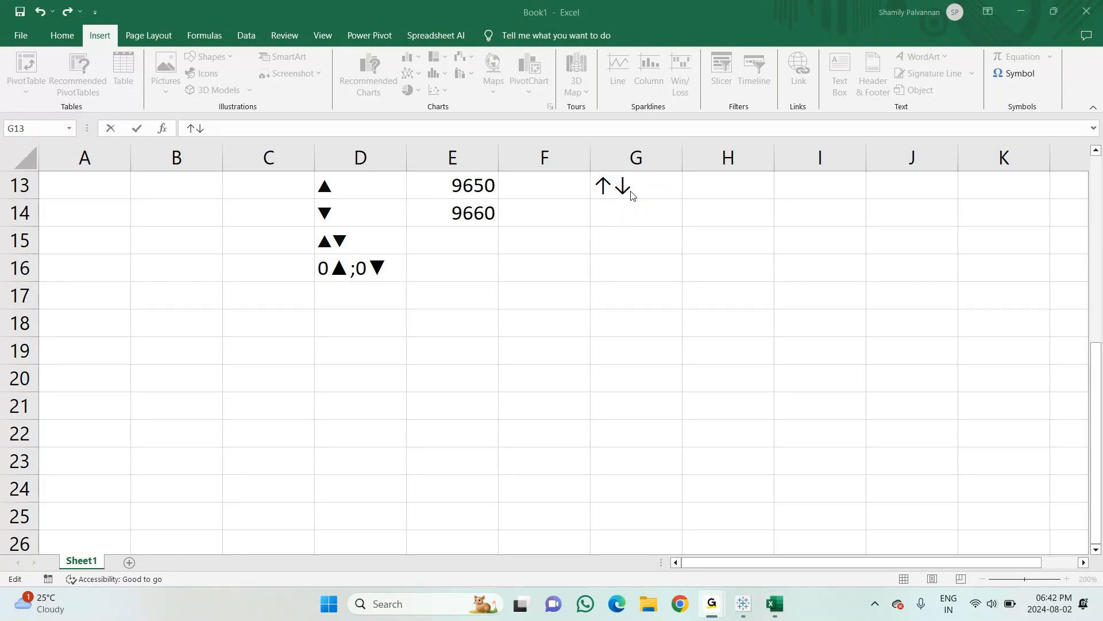
left_click(632, 193)
double_click(632, 192)
key("ctrl+c")
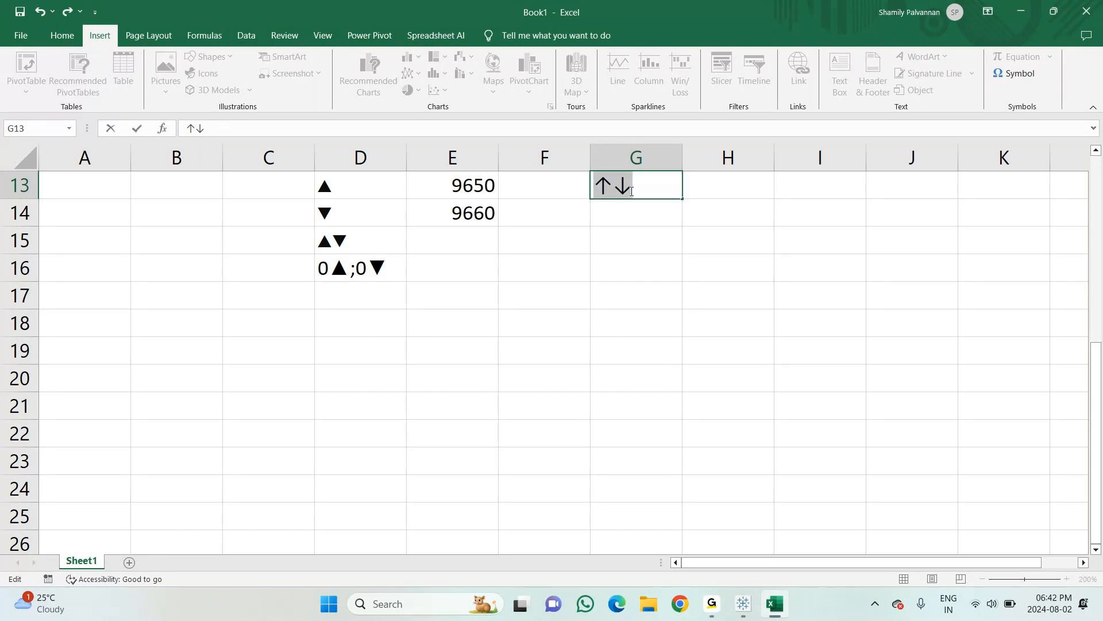
left_click(1020, 12)
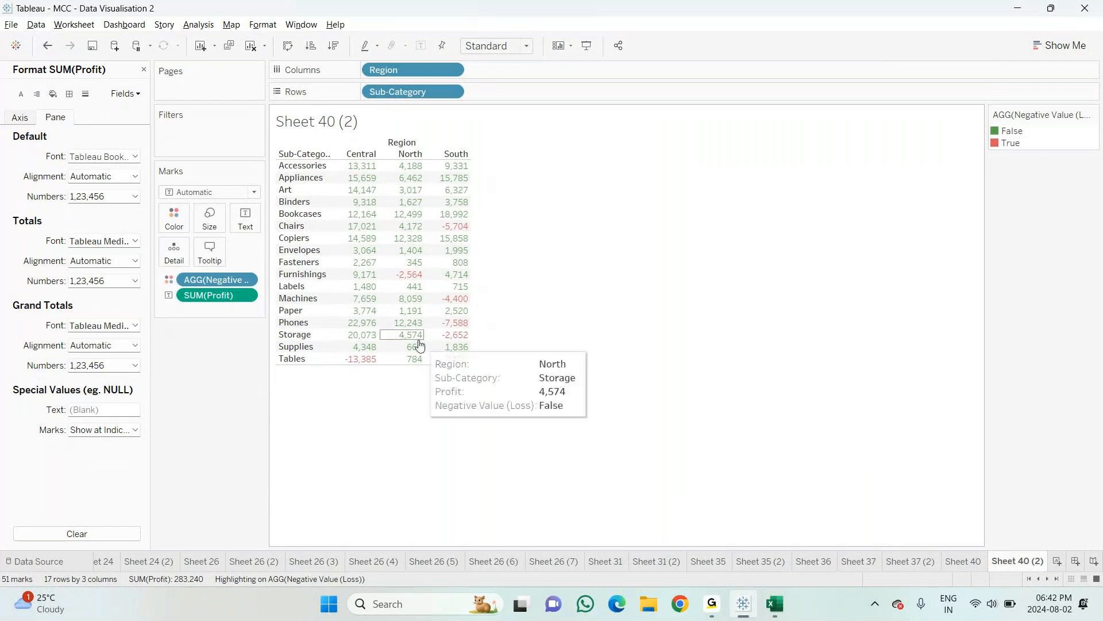
Step: Choose SUM(Profit) as the field whose pane formatting is edited
left_click(246, 294)
left_click(215, 349)
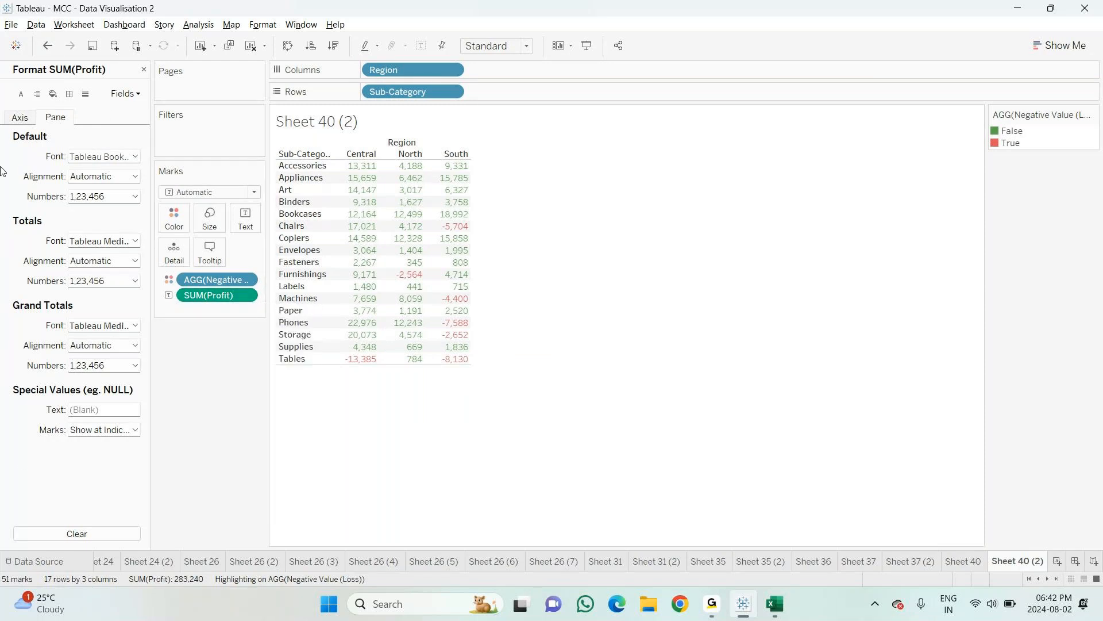
left_click(138, 96)
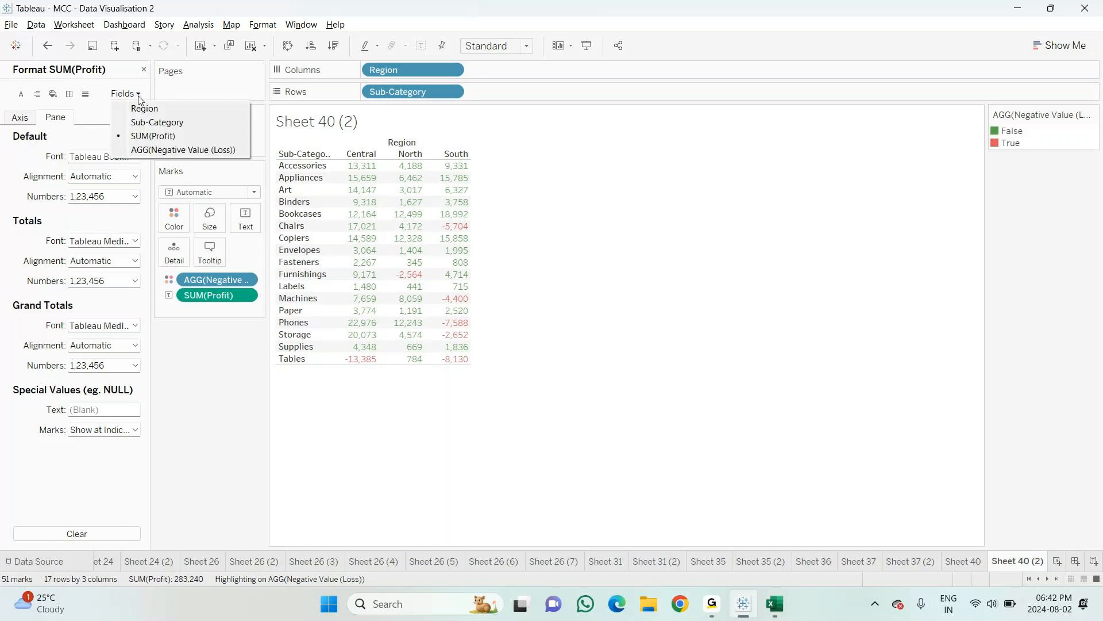
left_click(147, 139)
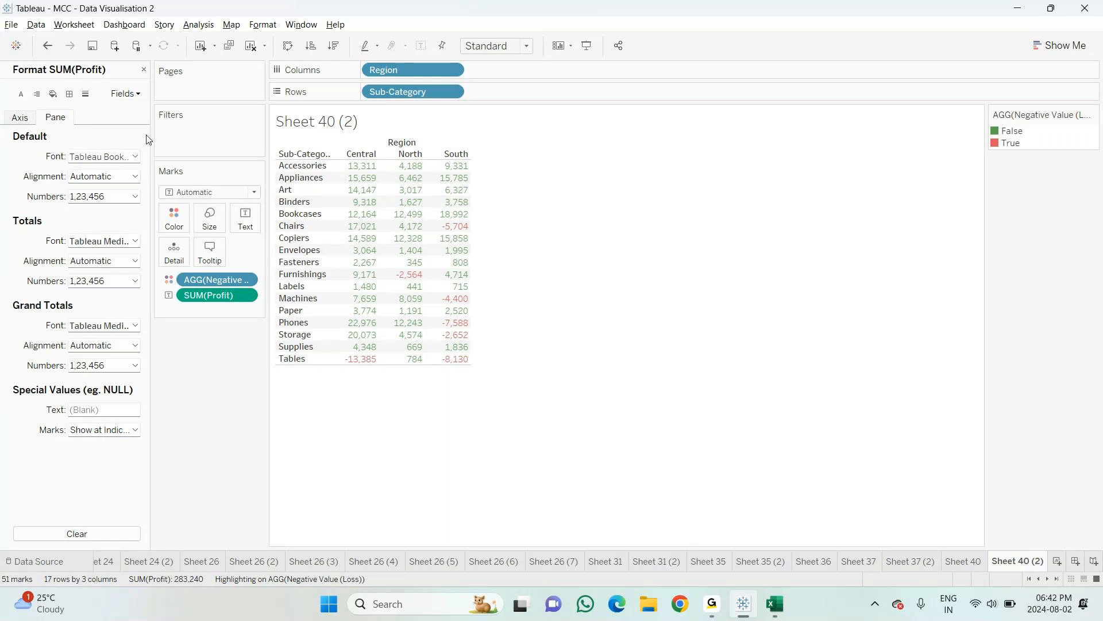
left_click(125, 93)
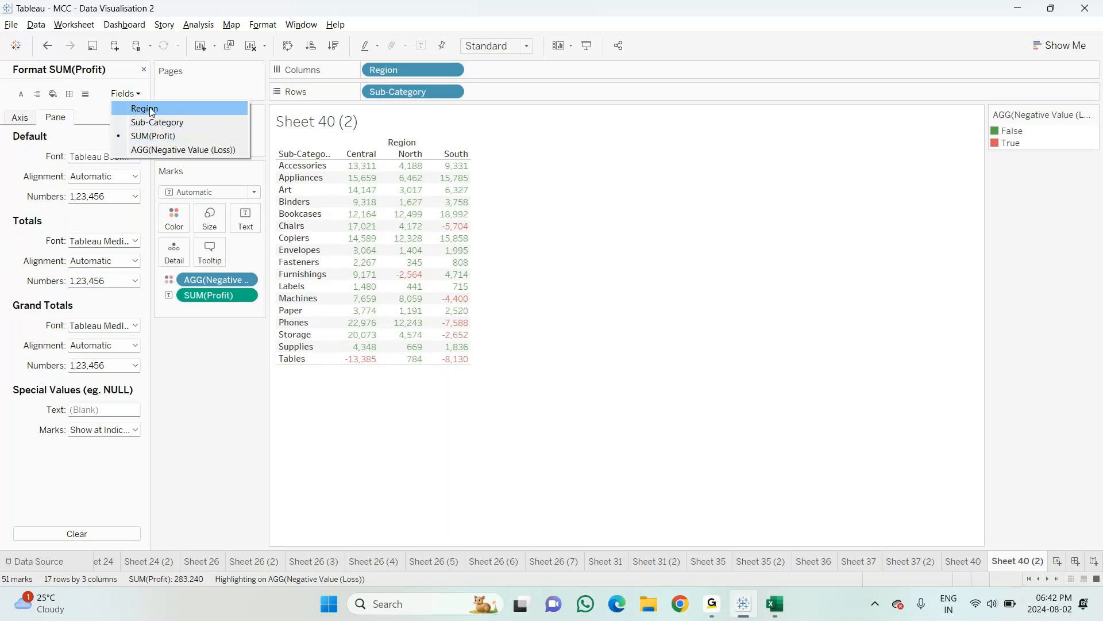
left_click(179, 139)
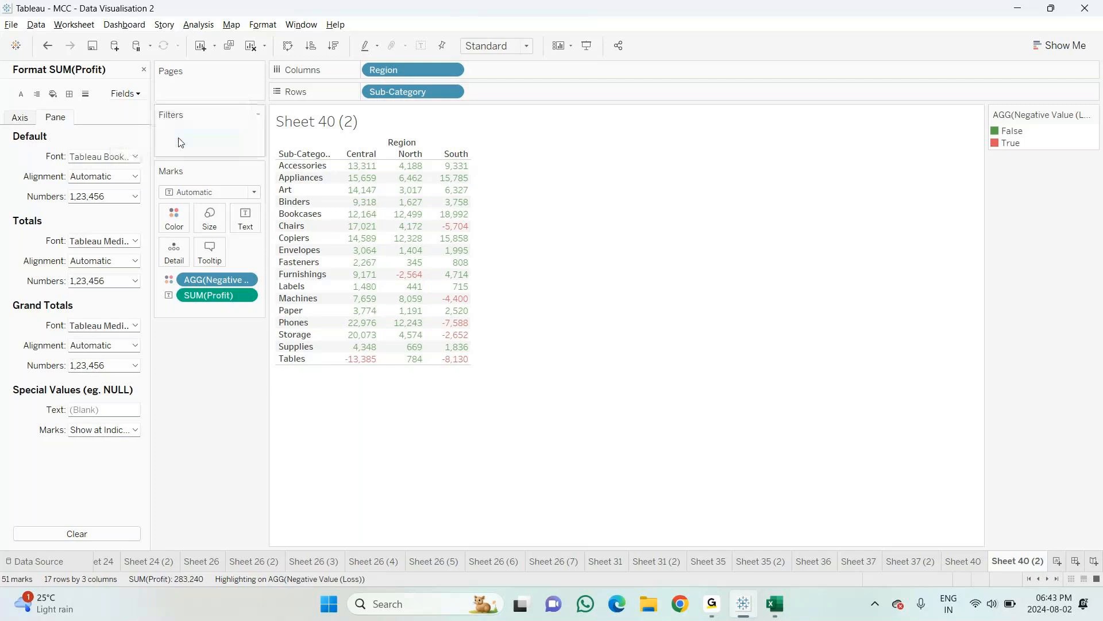
Step: Give the default numbers of SUM(Profit) a custom format of 0.00, trying six decimal places first
left_click(113, 197)
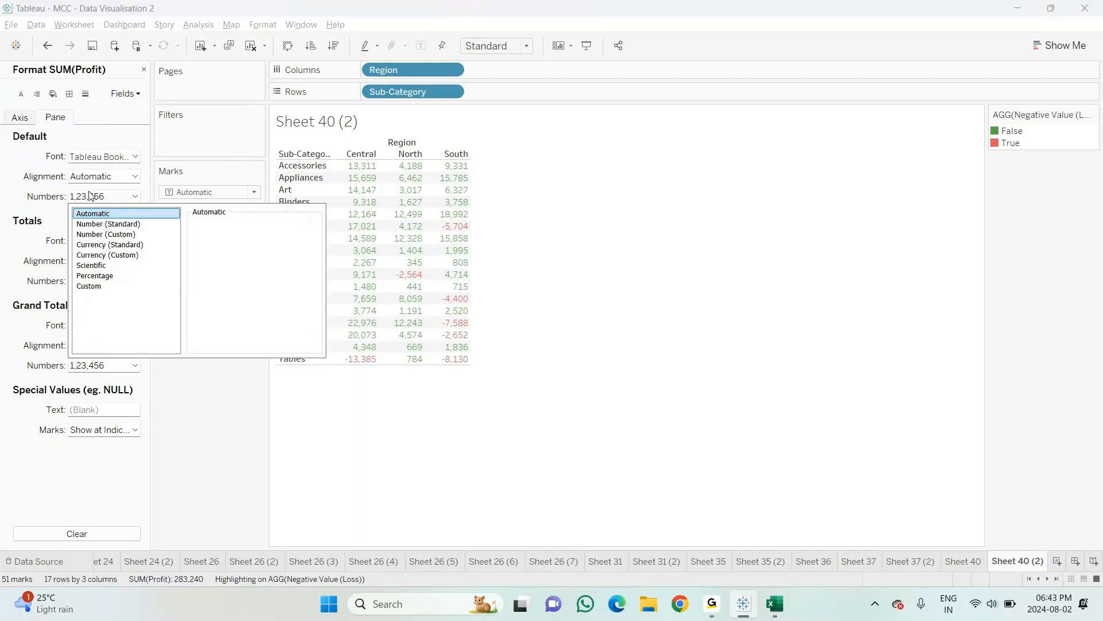
left_click(101, 287)
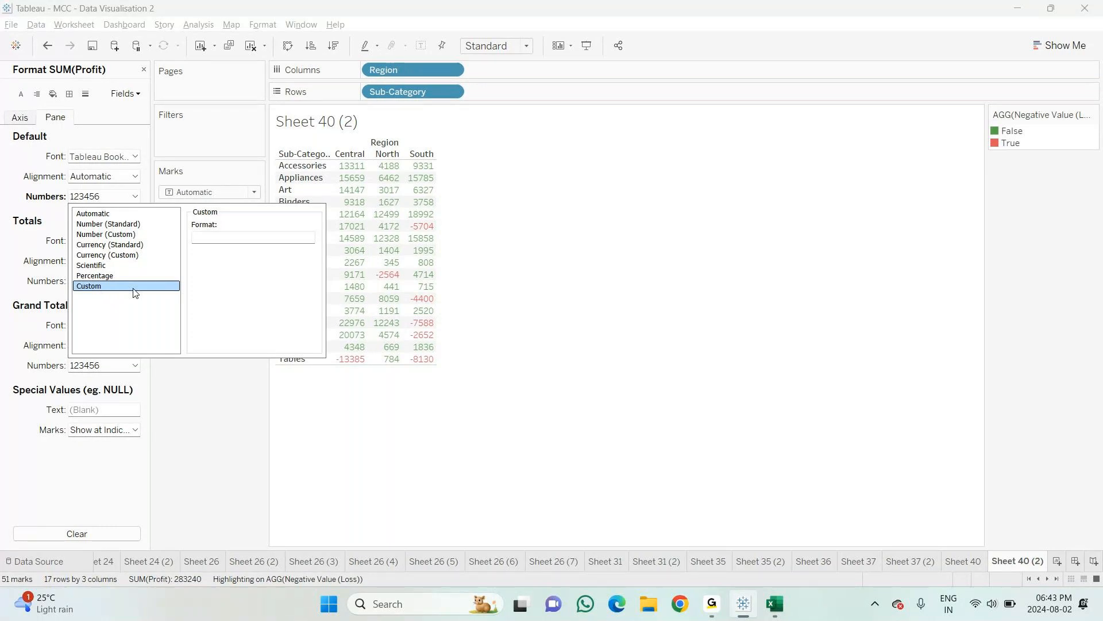
left_click(211, 237)
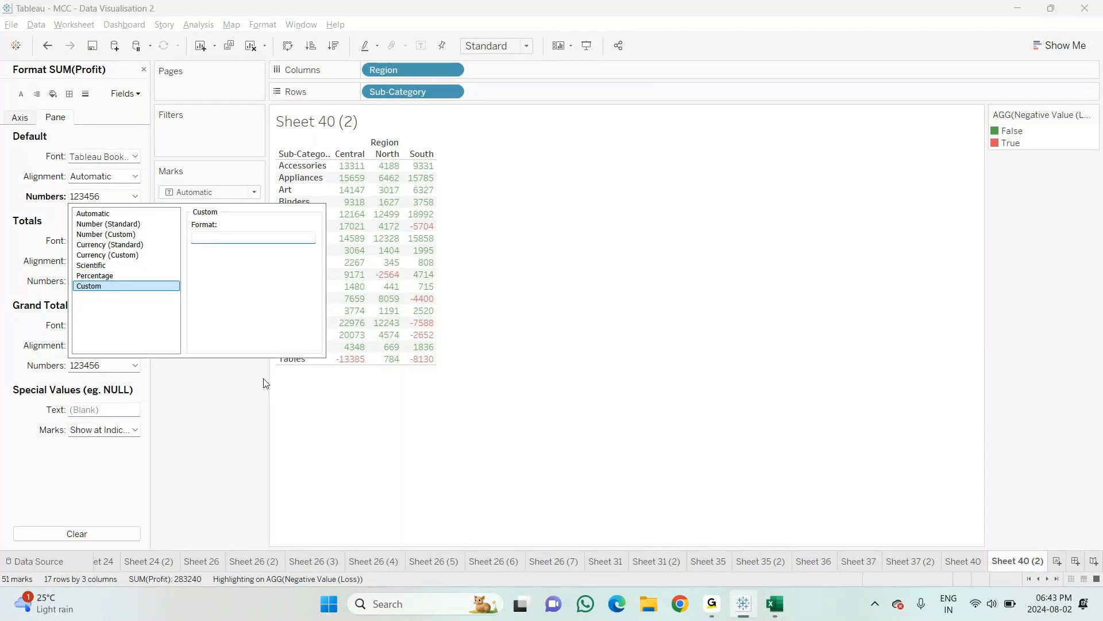
type("0.")
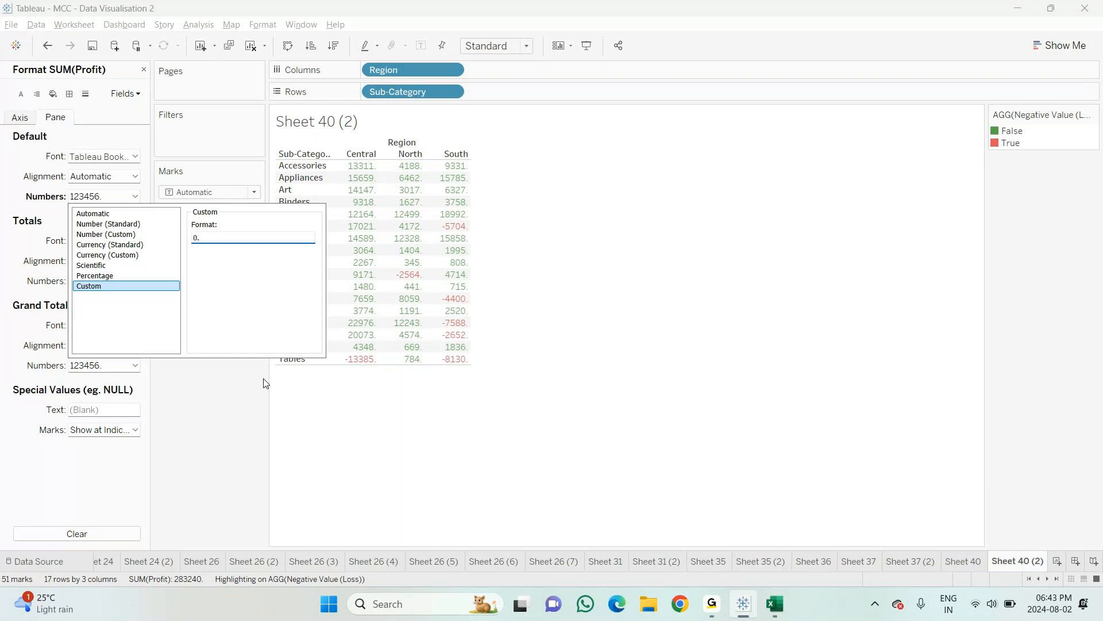
type("000000")
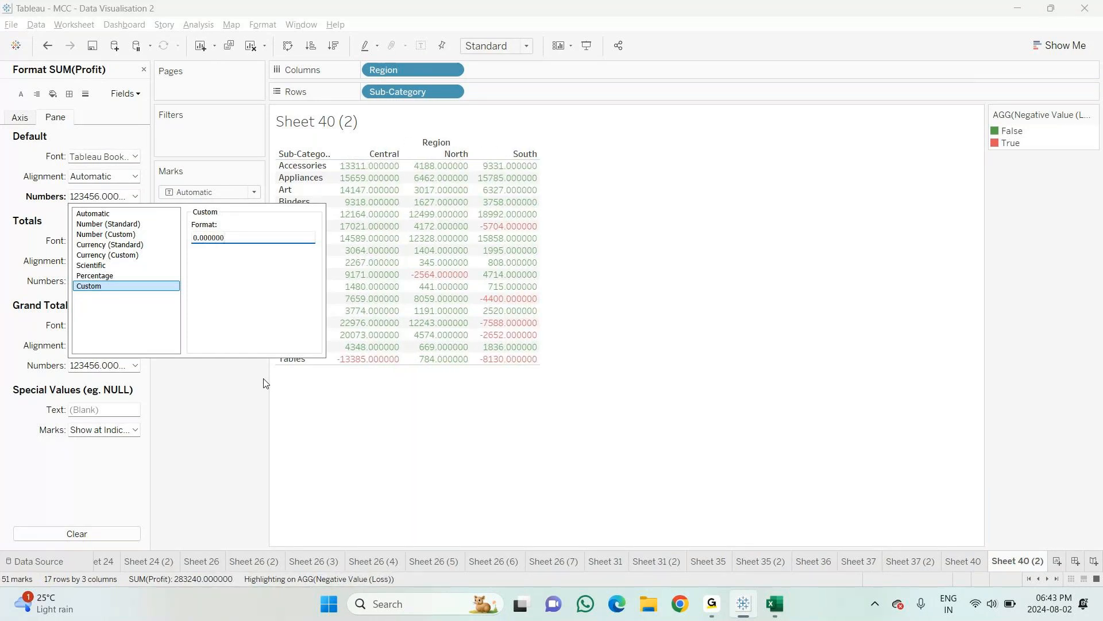
key("BackSpace")
key("BackSpace")
key("BackSpace")
key("BackSpace")
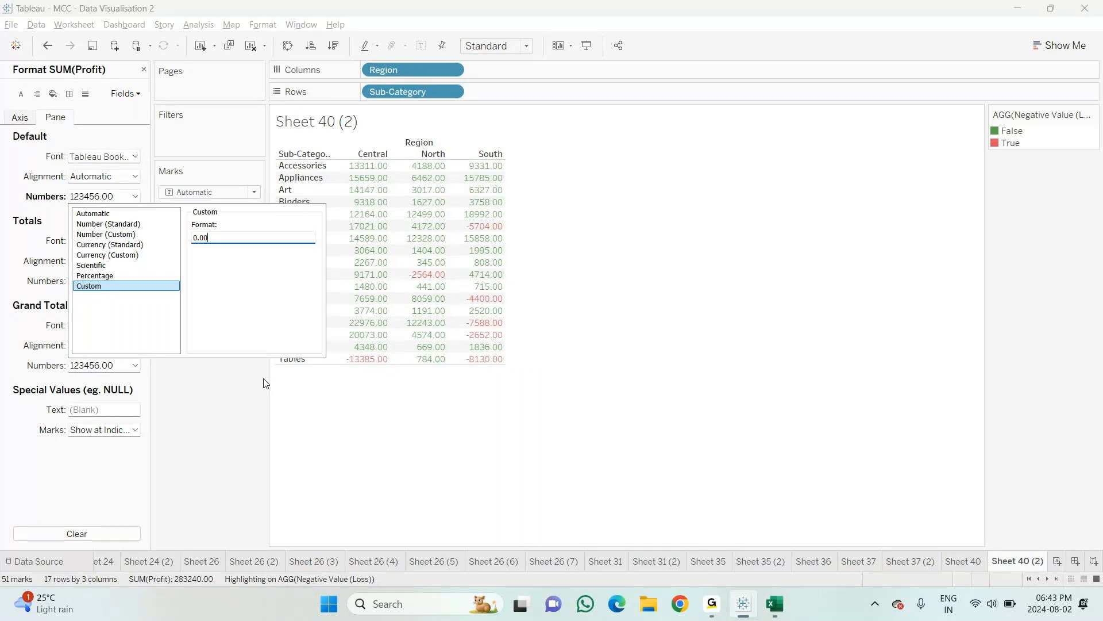
Step: Extend the custom number format to 0.00↑;0.00↓ using the copied arrows, check the cells' tooltips, and close the format list
key("ctrl+v")
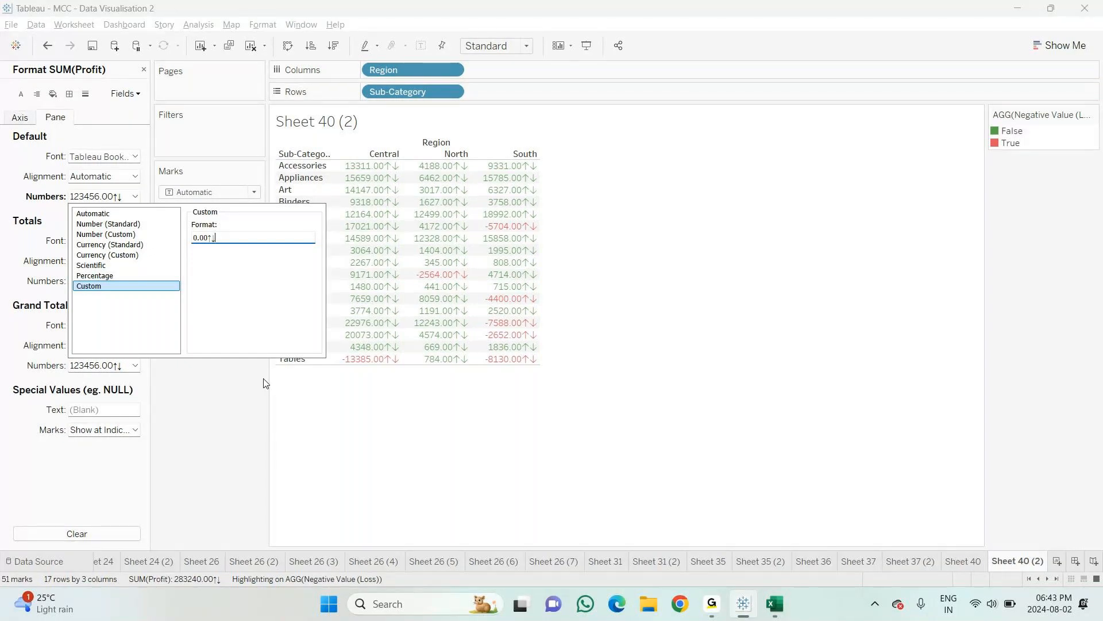
key("BackSpace")
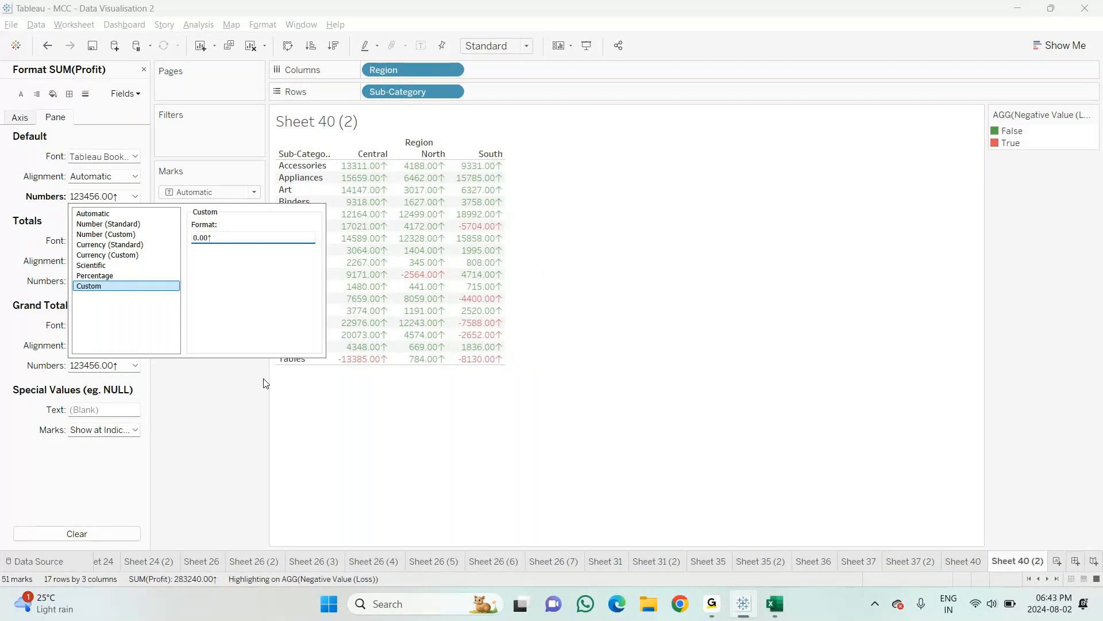
type(";")
type("0.00↑↓")
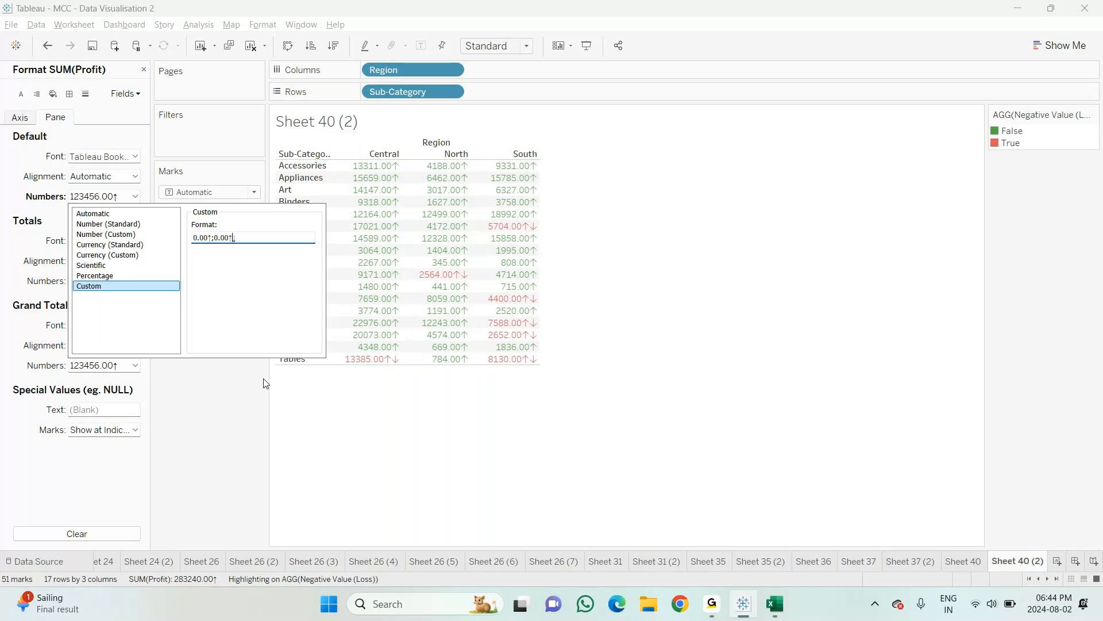
key("Left")
key("BackSpace")
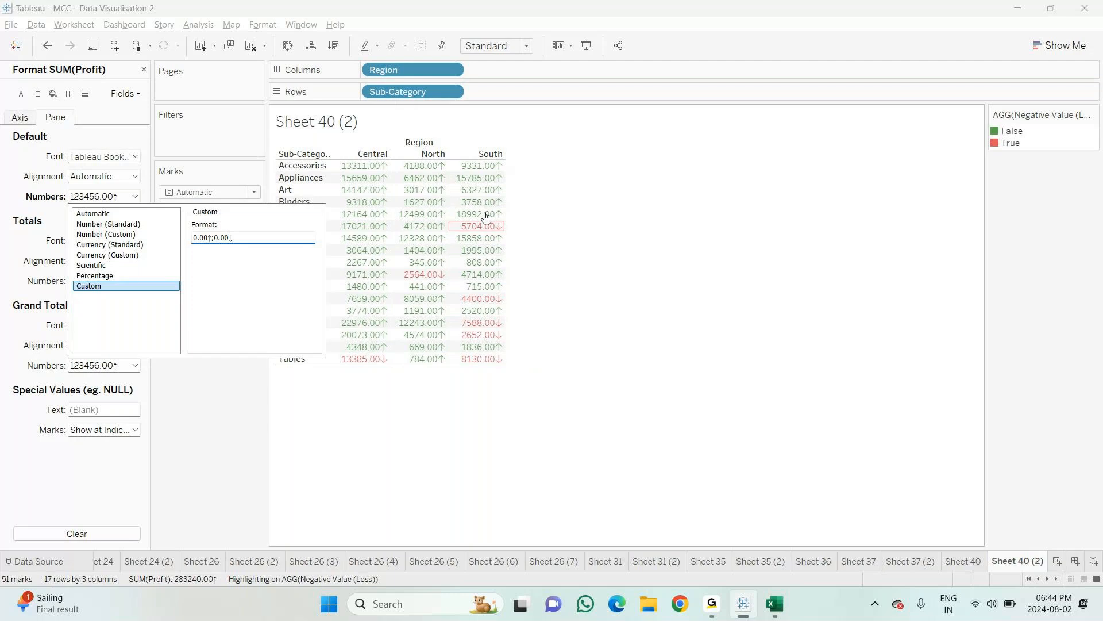
mouse_move(385, 162)
mouse_move(380, 362)
mouse_move(413, 363)
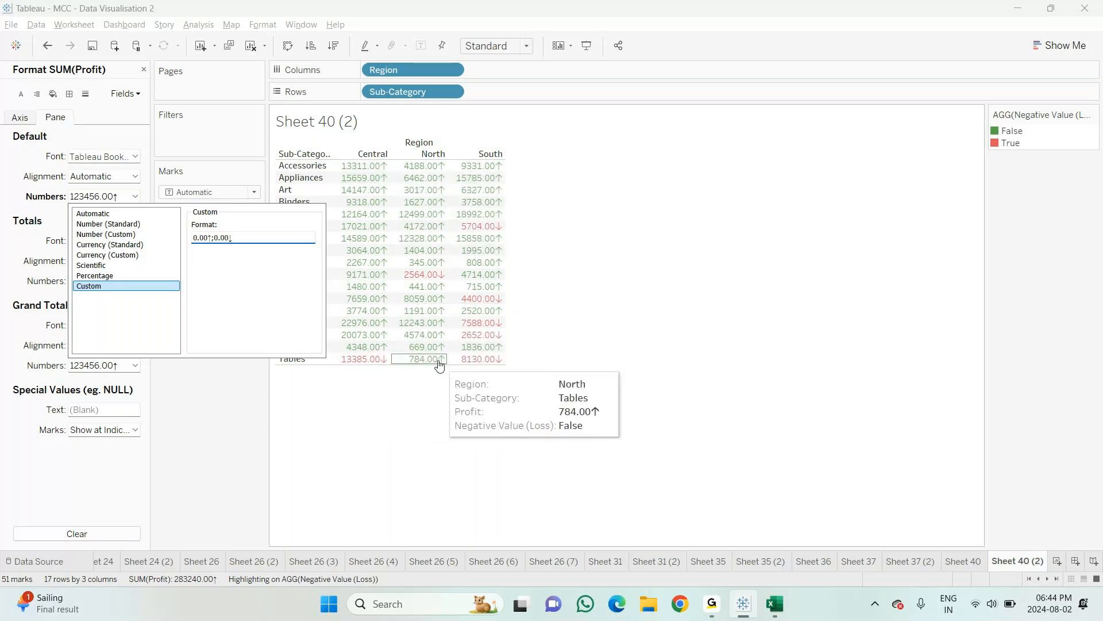
mouse_move(475, 365)
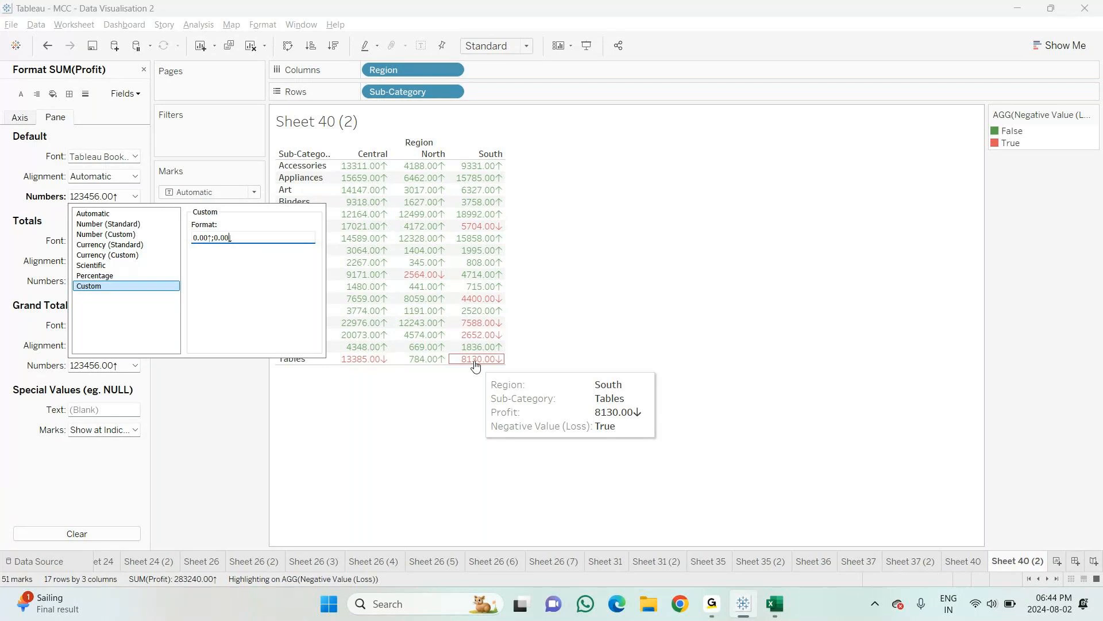
type("↓")
type("↓")
left_click(187, 395)
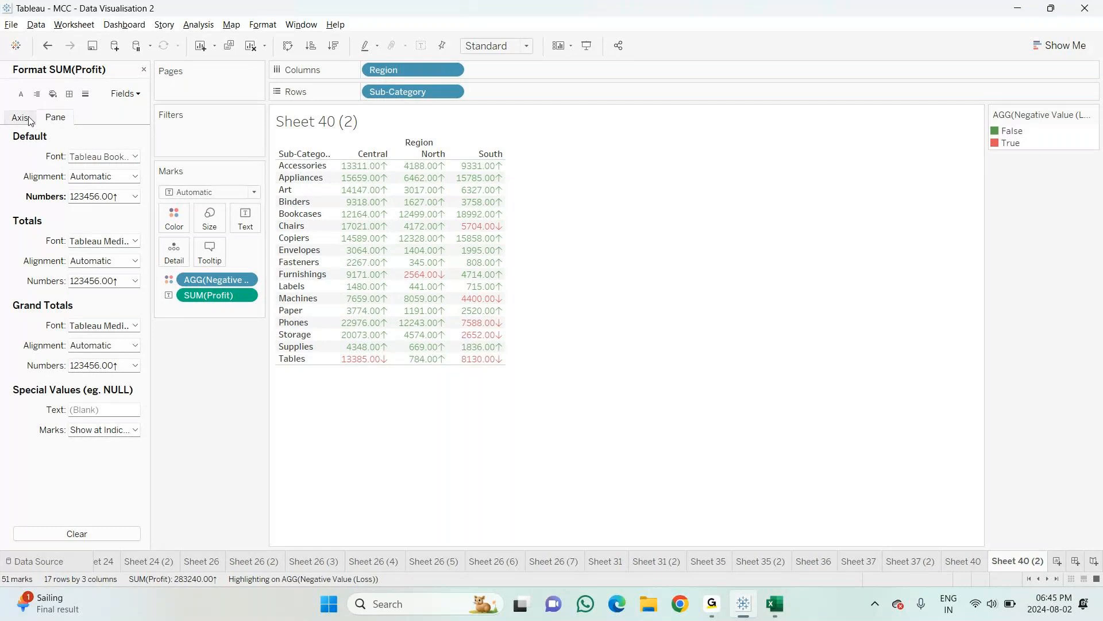
Step: Set the default pane font of SUM(Profit) to size 12 and bold
left_click(136, 157)
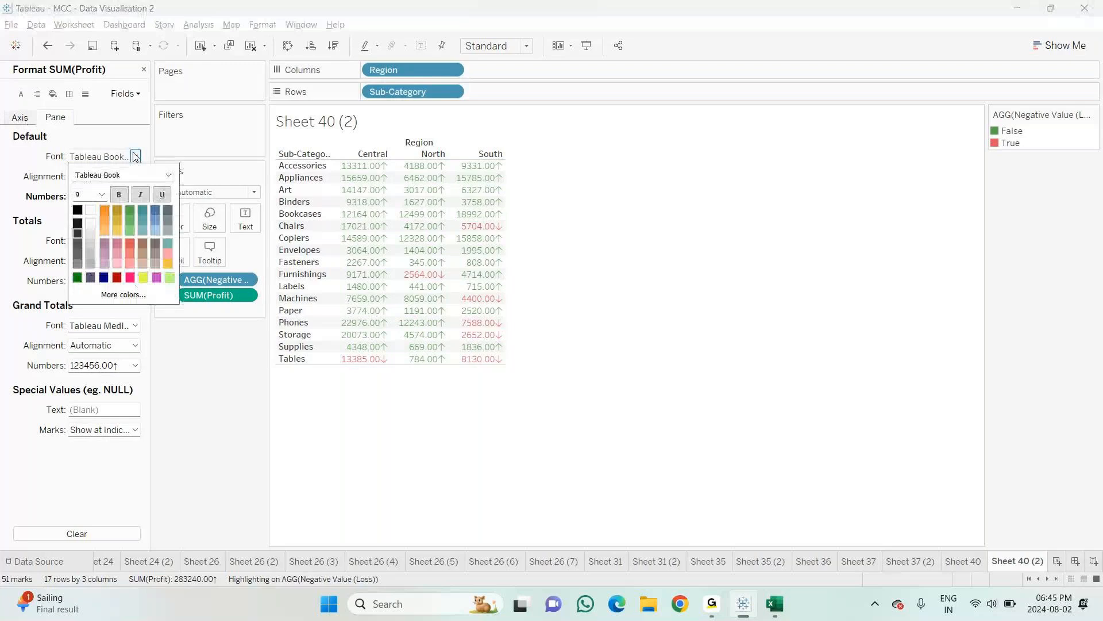
left_click(101, 195)
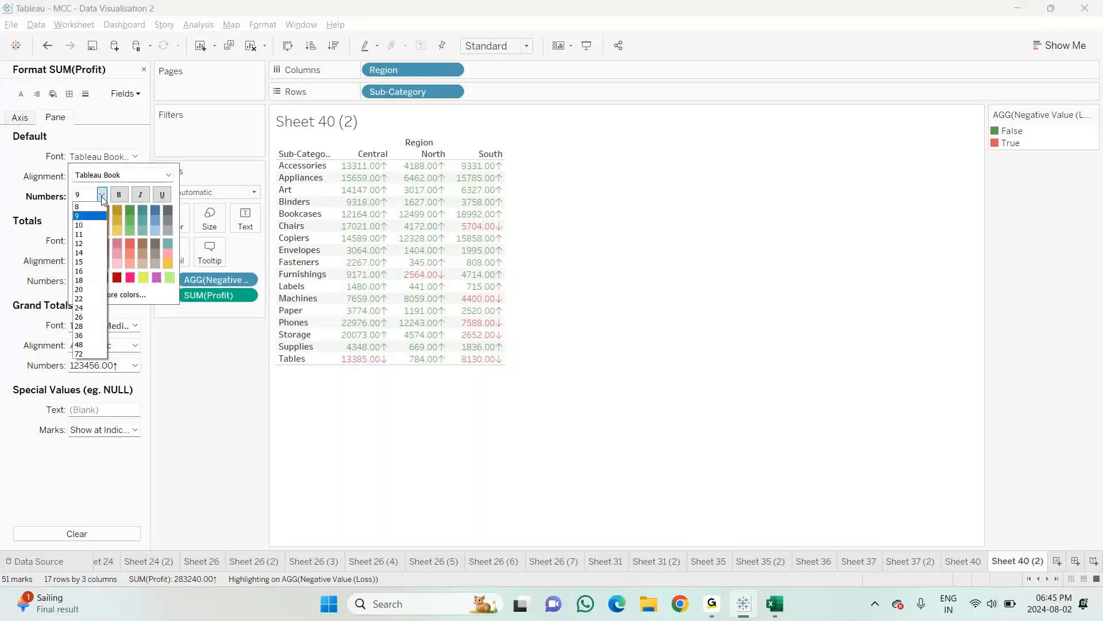
left_click(81, 243)
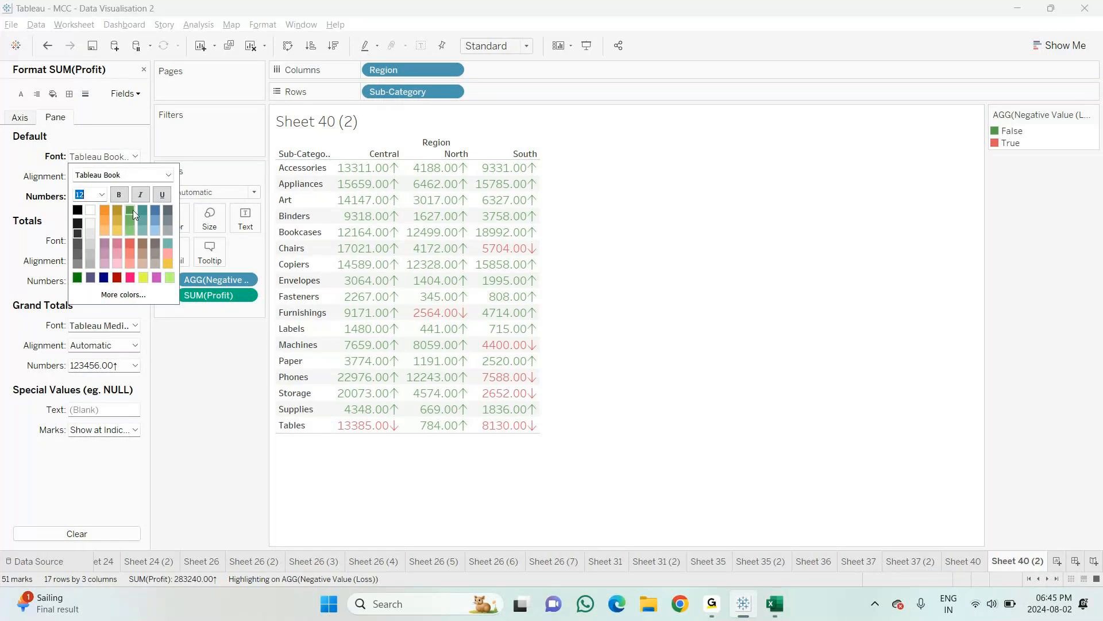
left_click(123, 197)
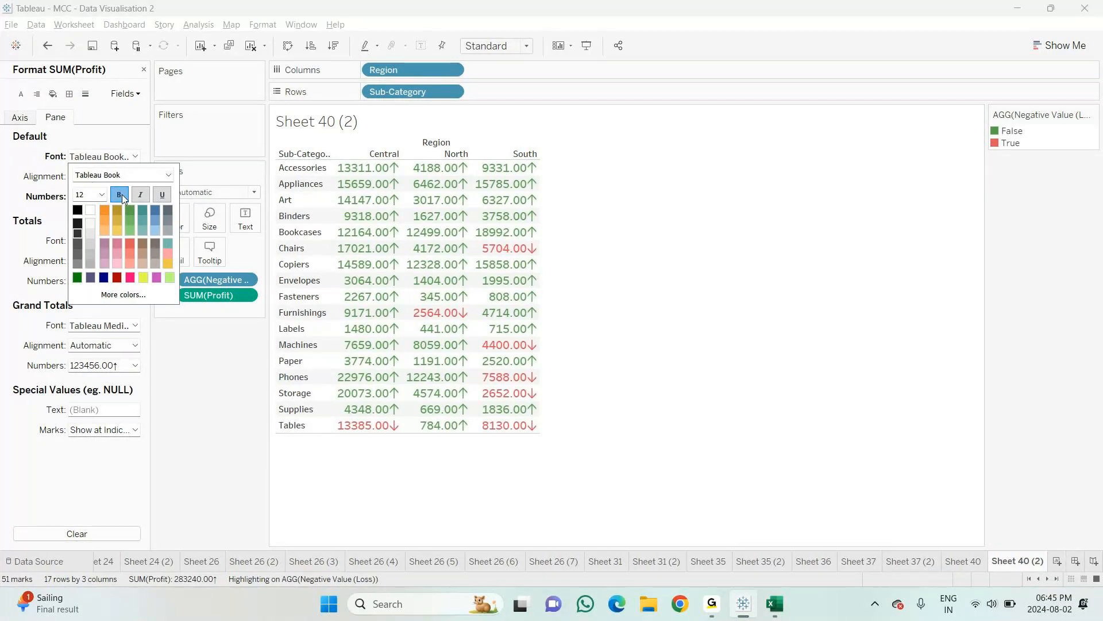
left_click(181, 421)
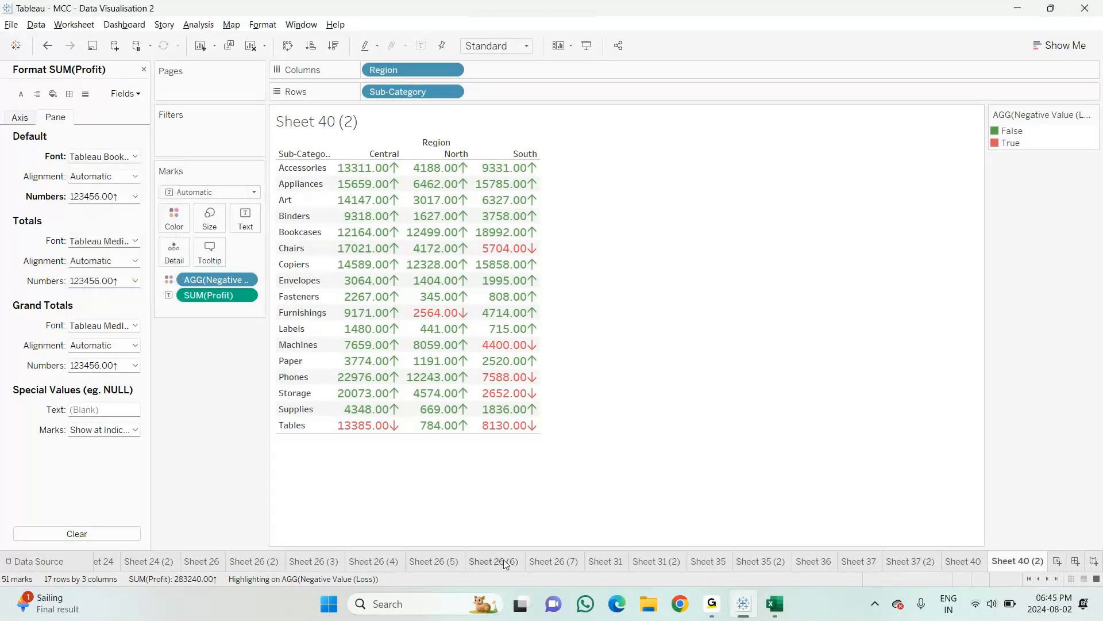
Step: Compare the unformatted crosstab on Sheet 40 with the arrow-formatted one on Sheet 40 (2)
left_click(968, 562)
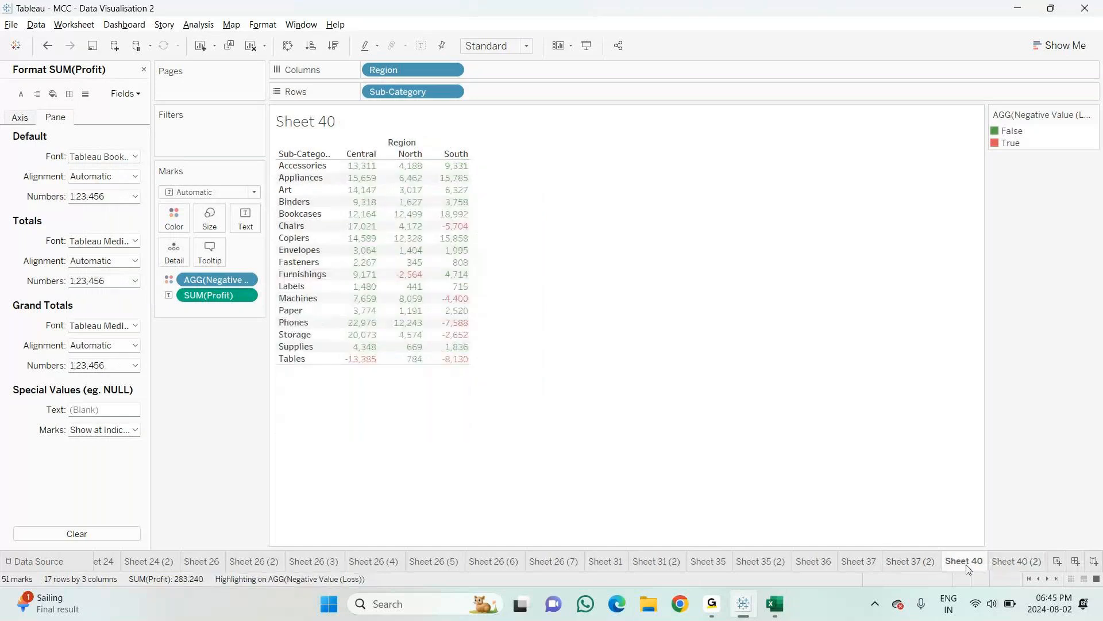
left_click(137, 95)
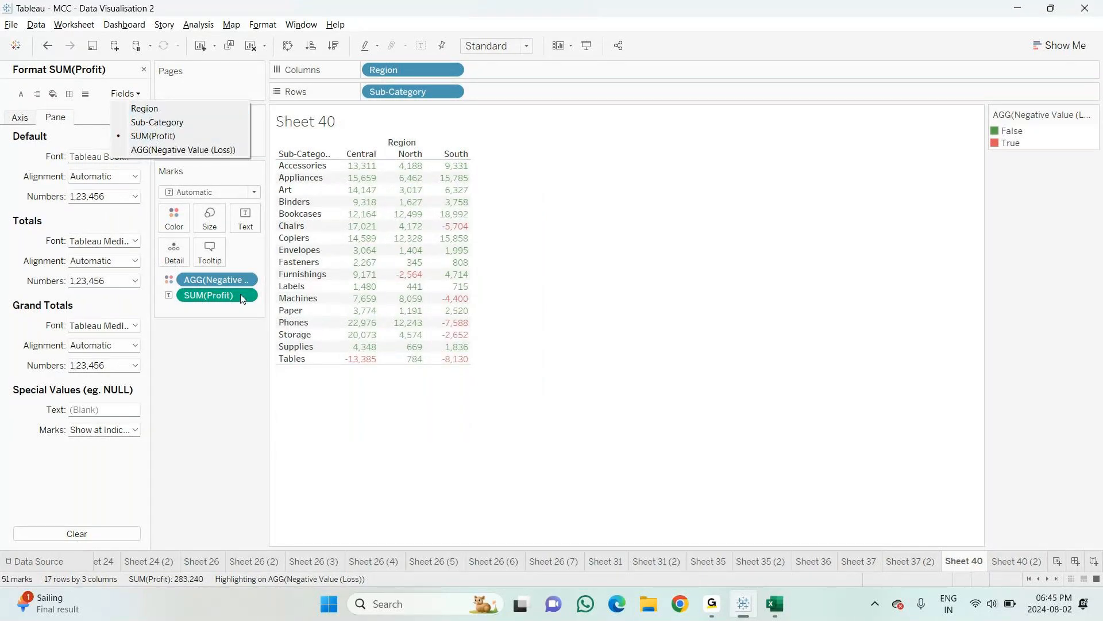
left_click(1017, 561)
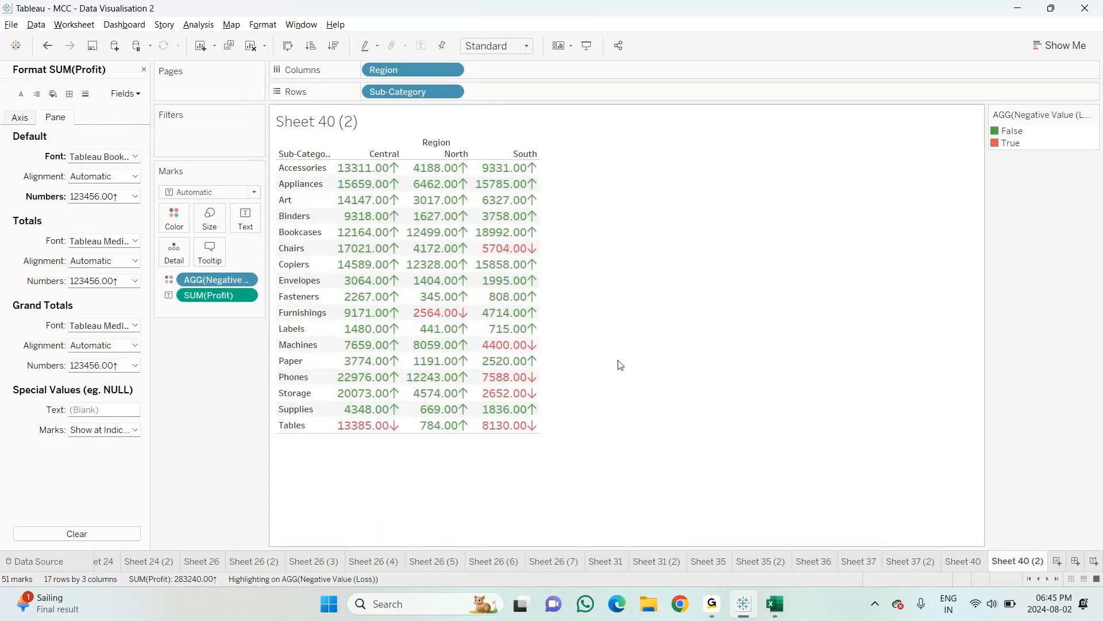
mouse_move(443, 288)
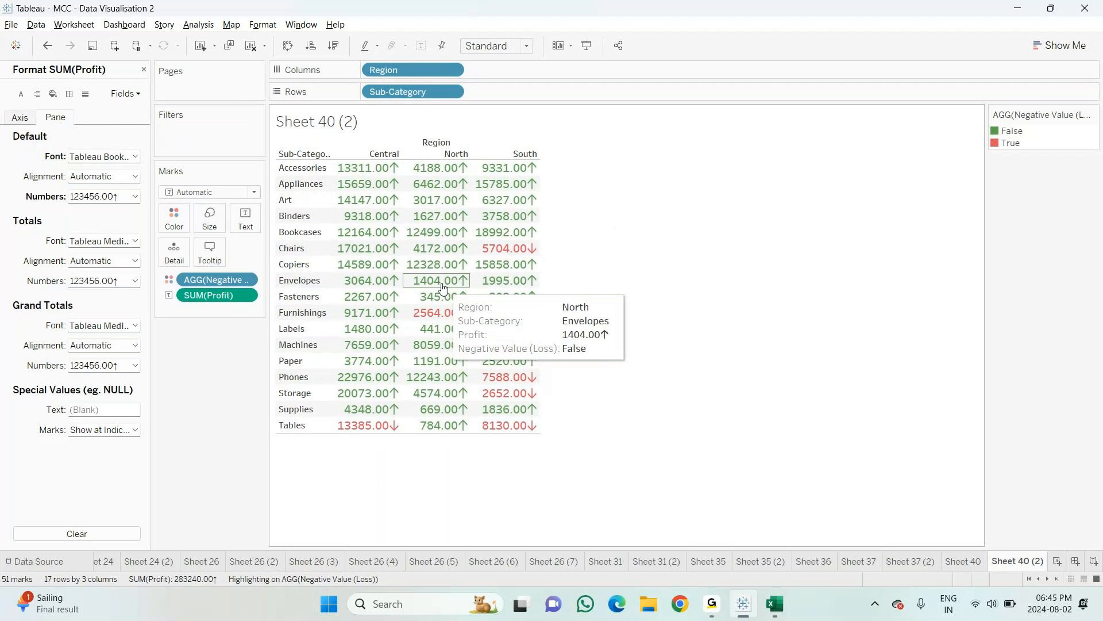
Step: Center the profit values horizontally, try both vertical text directions, and set the direction to normal horizontal text
left_click(135, 176)
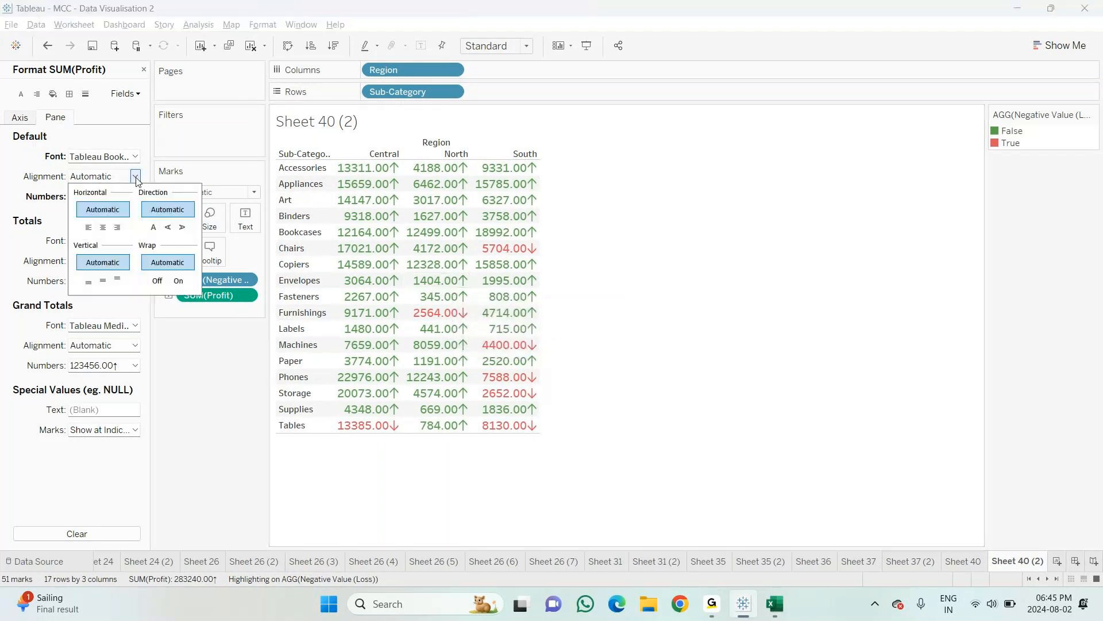
left_click(108, 228)
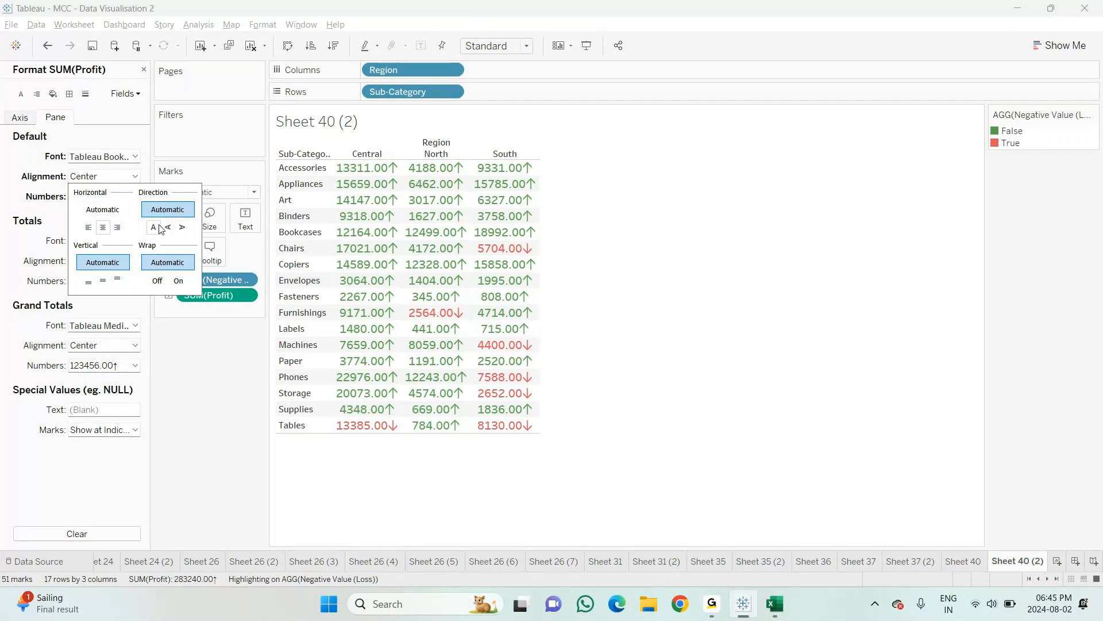
left_click(183, 228)
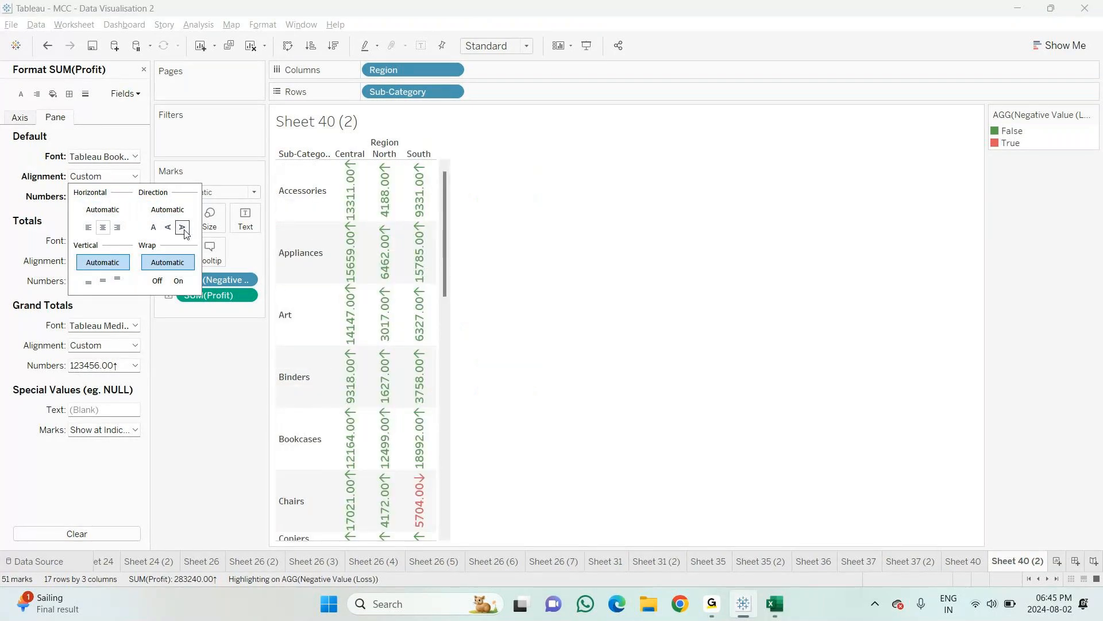
left_click(166, 231)
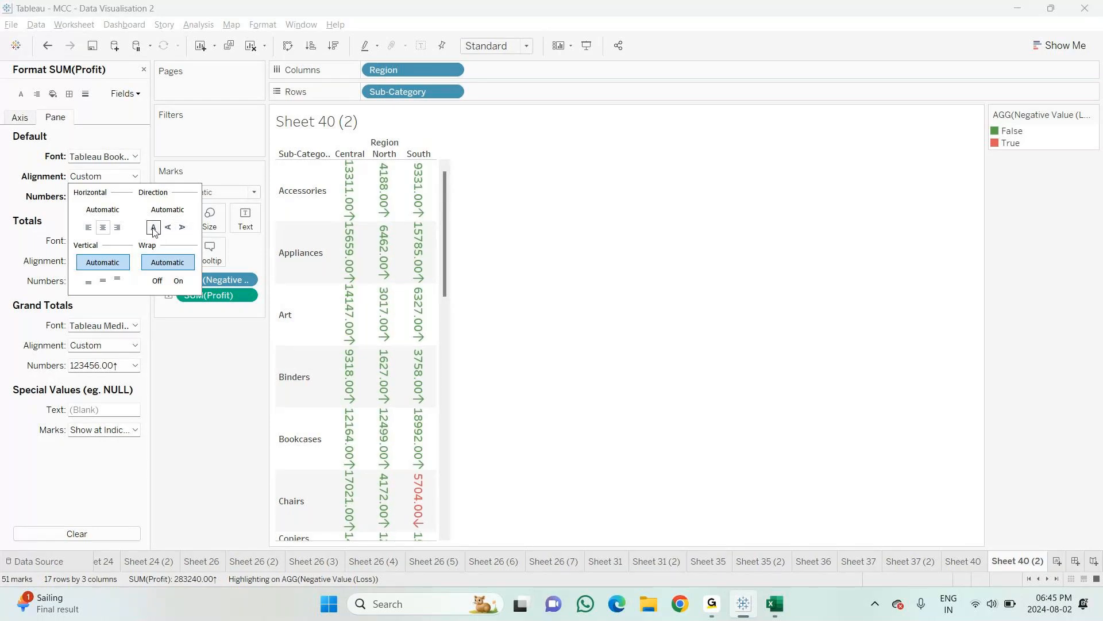
left_click(154, 227)
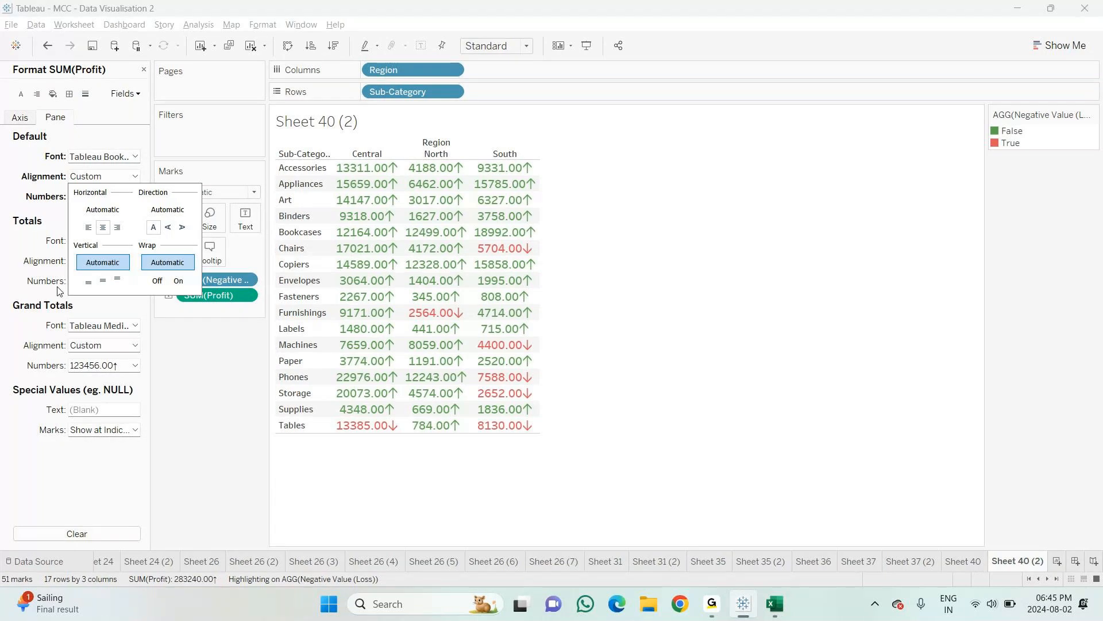
left_click(191, 405)
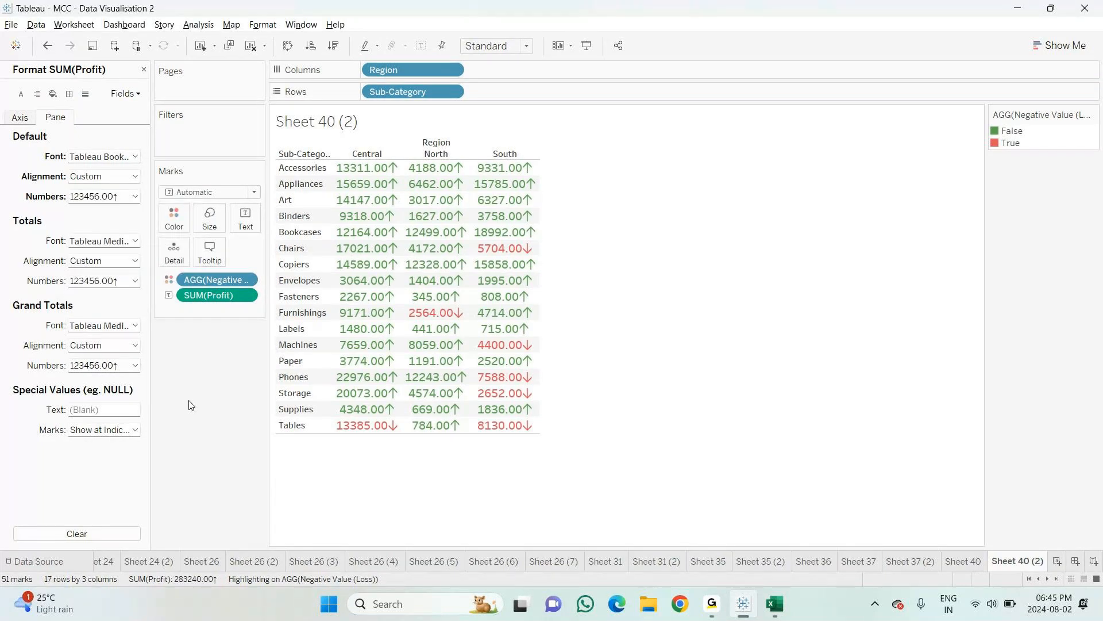
Step: Set the horizontal alignment of the profit values in the default pane to right
left_click(134, 177)
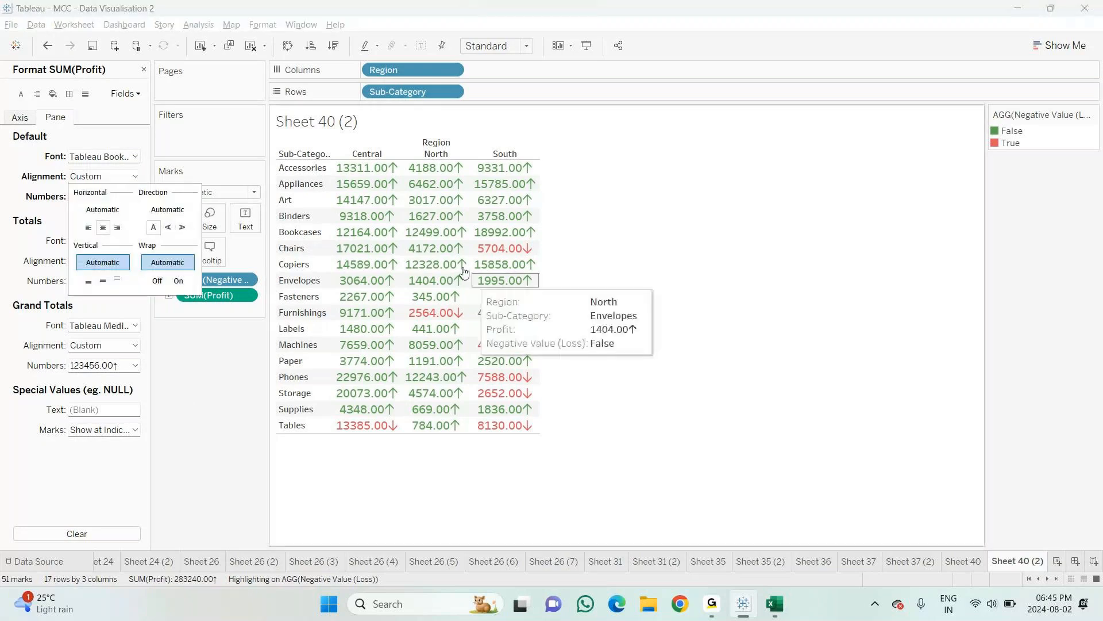
left_click(89, 228)
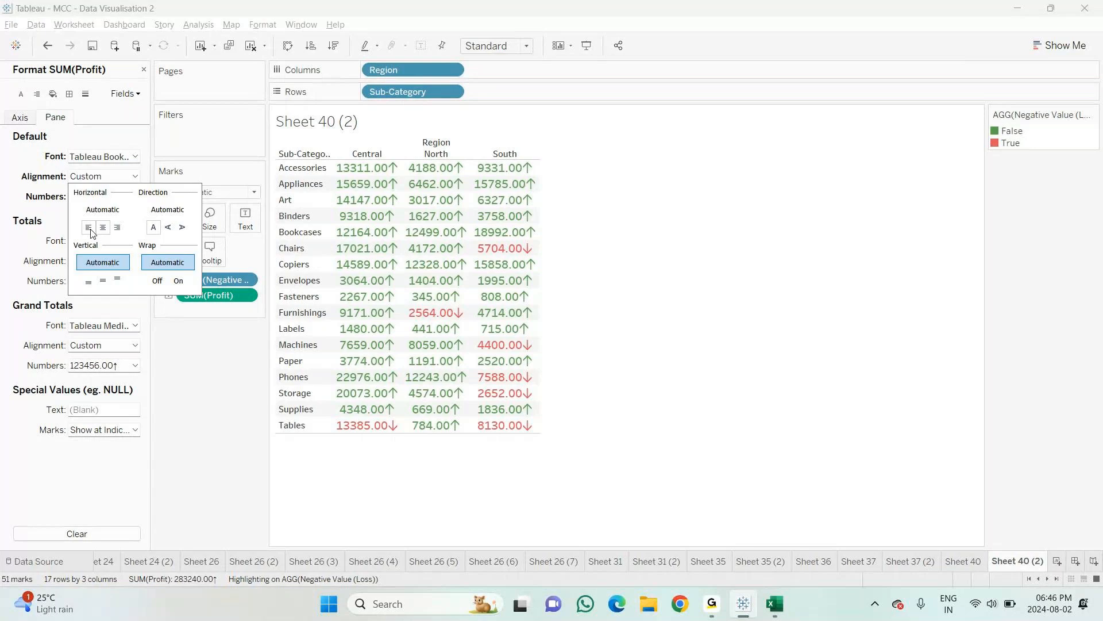
left_click(118, 228)
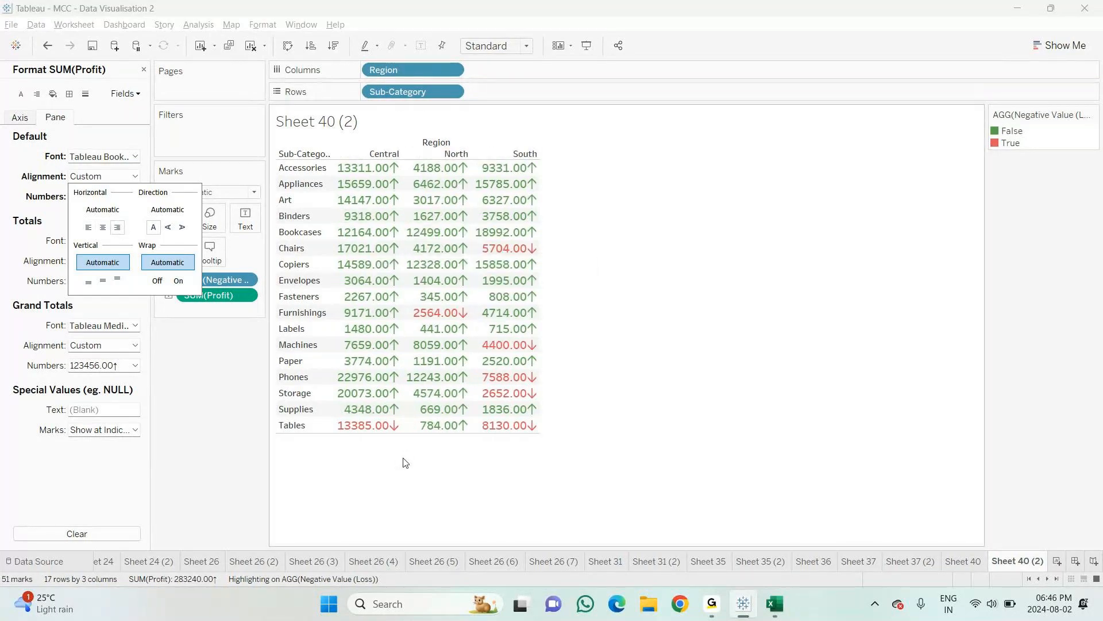
left_click(212, 365)
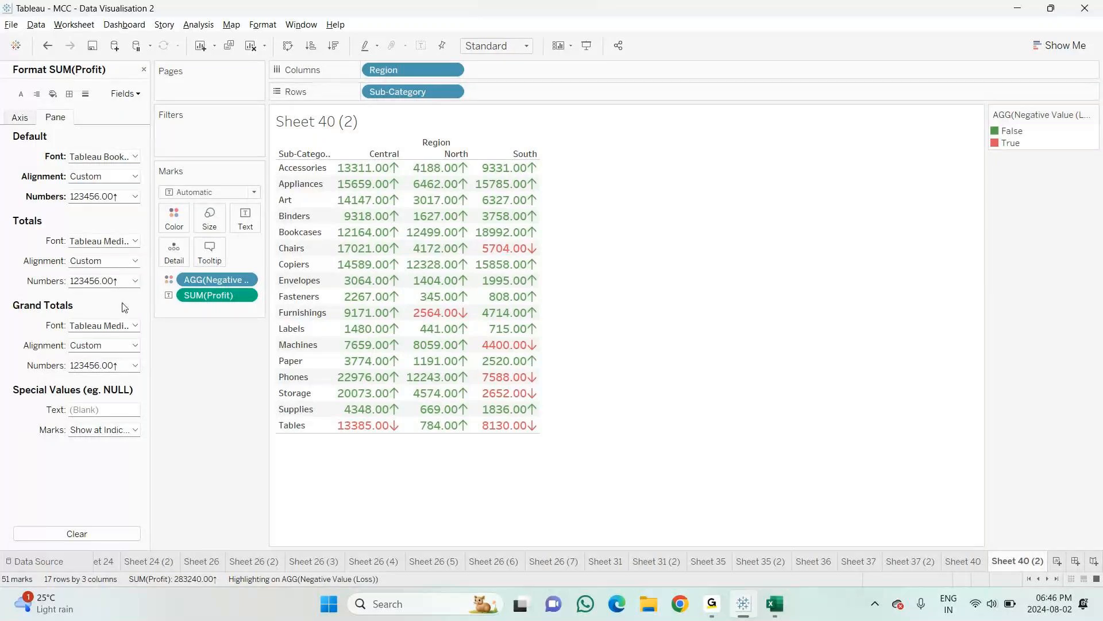
Step: Change the default pane font of SUM(Profit) to Verdana
left_click(130, 248)
left_click(202, 432)
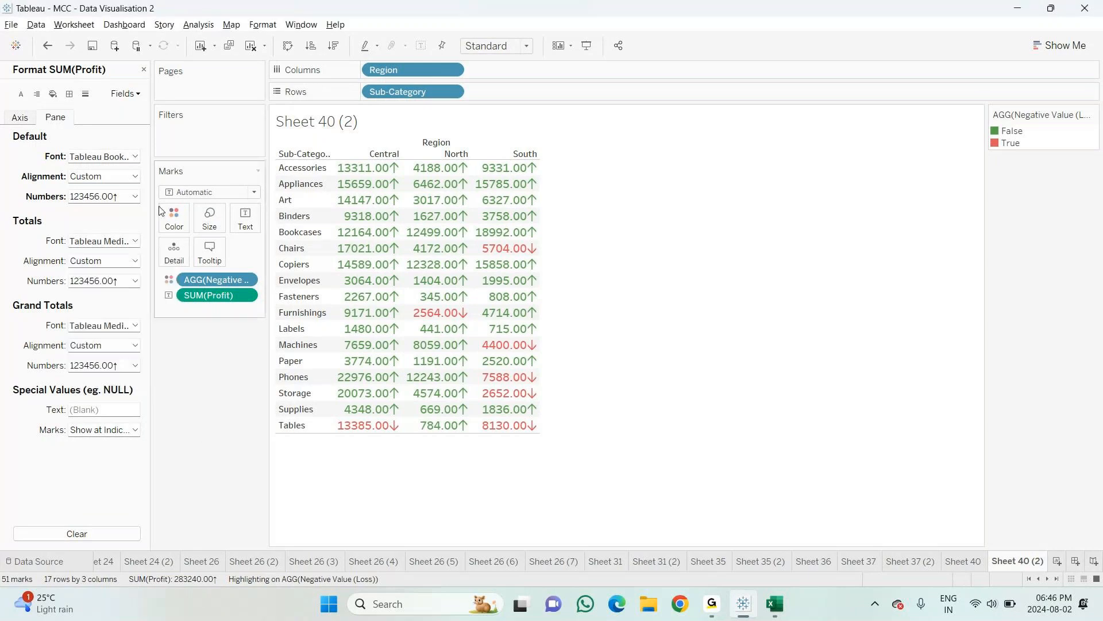
left_click(123, 158)
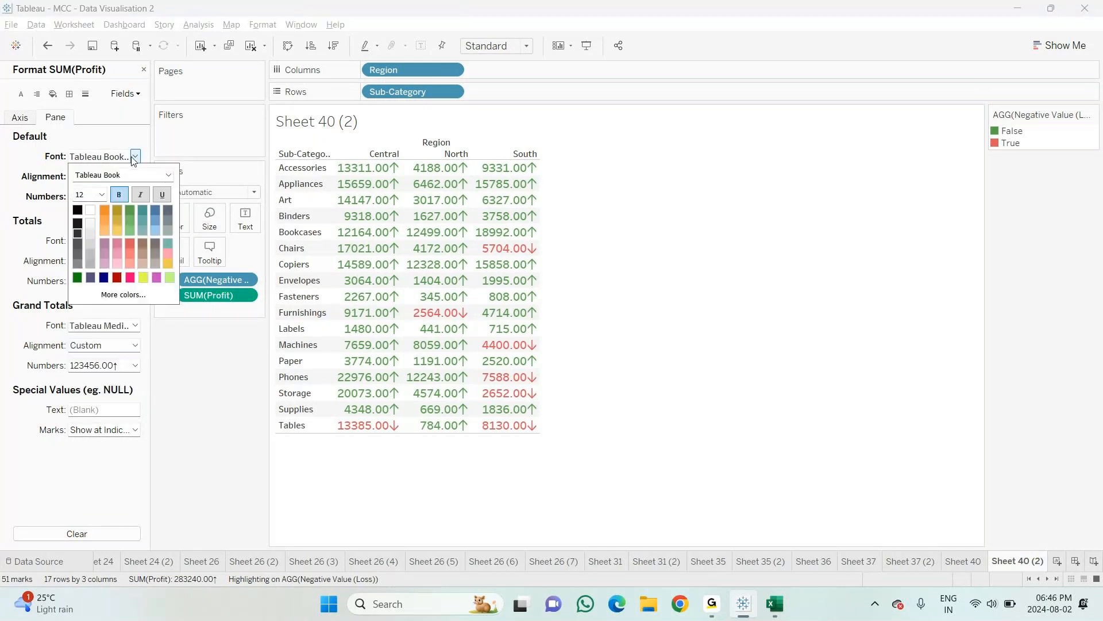
left_click(93, 179)
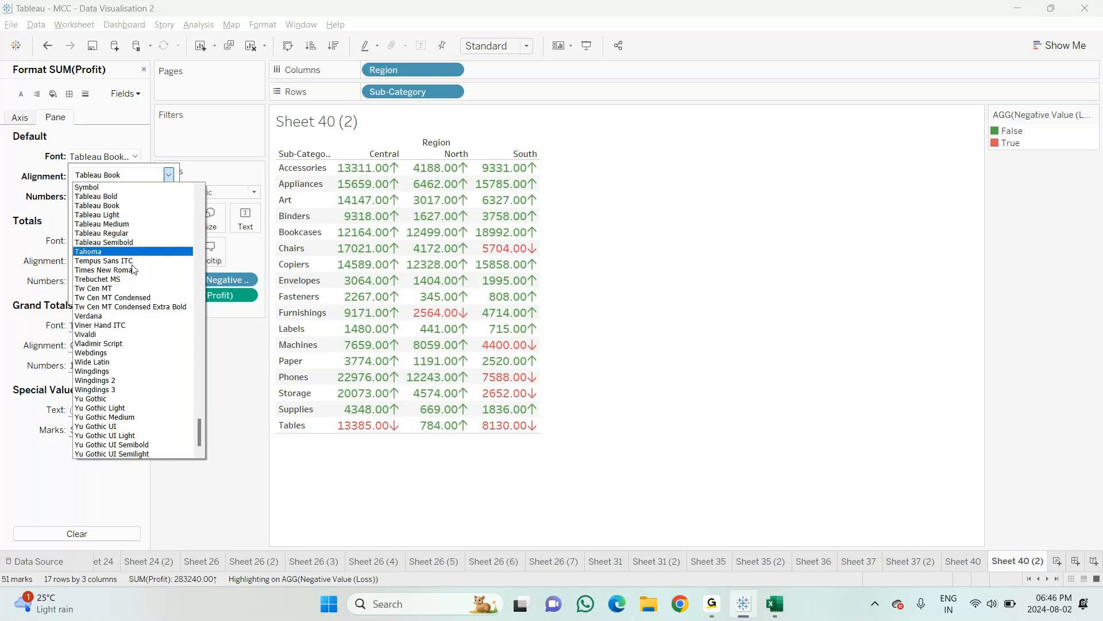
left_click(104, 317)
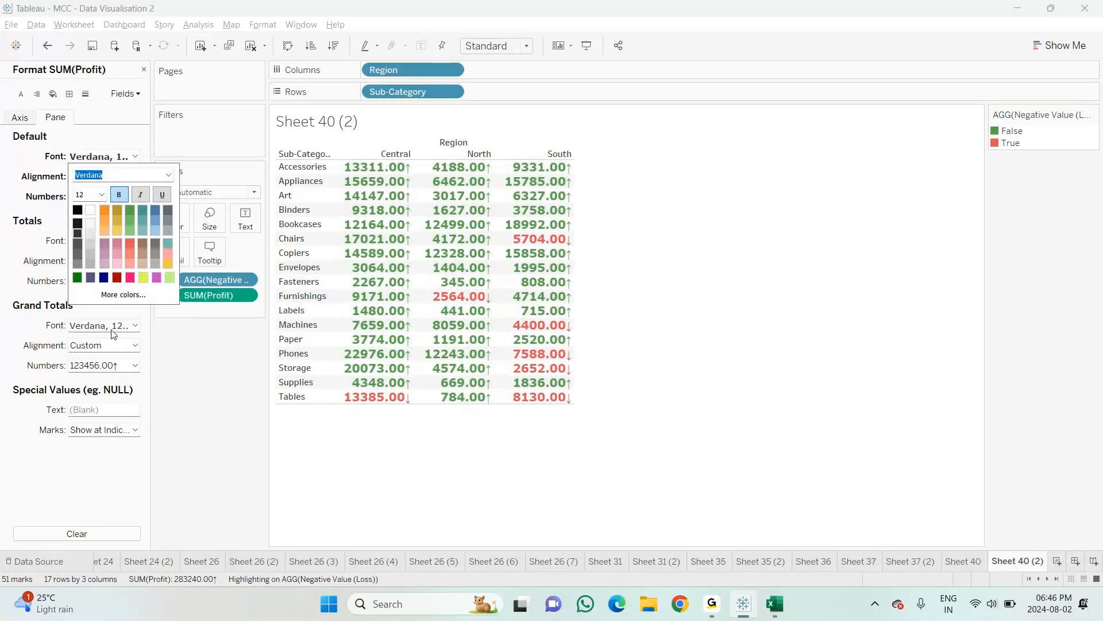
left_click(156, 391)
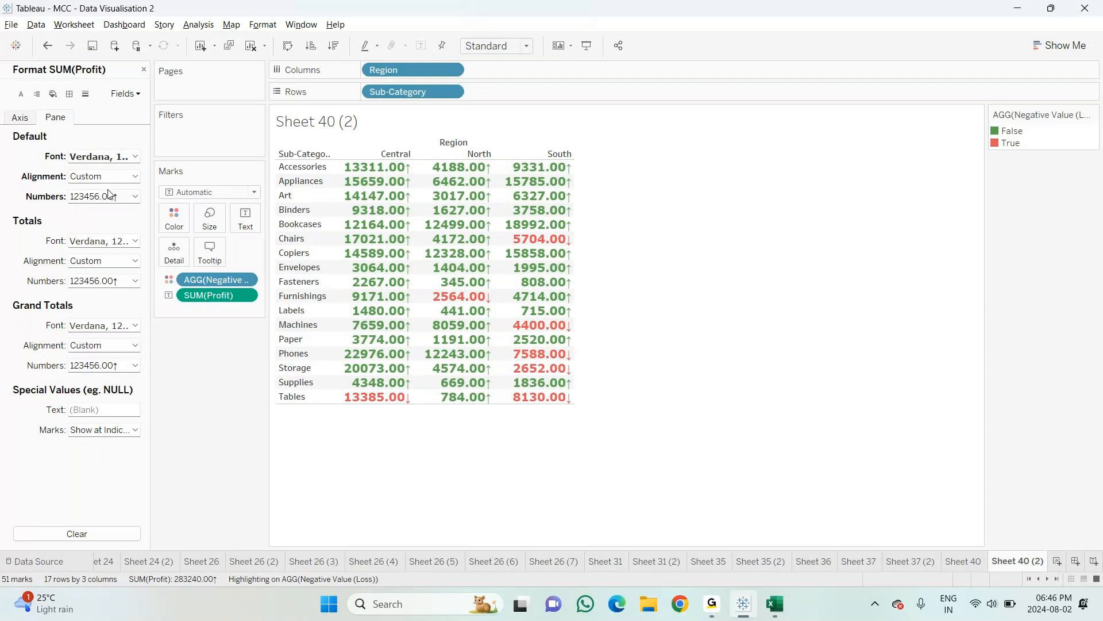
Step: Set the special values text of SUM(Profit) to ↑↓ with marks shown at the default value, and close the formatting pane
left_click(133, 431)
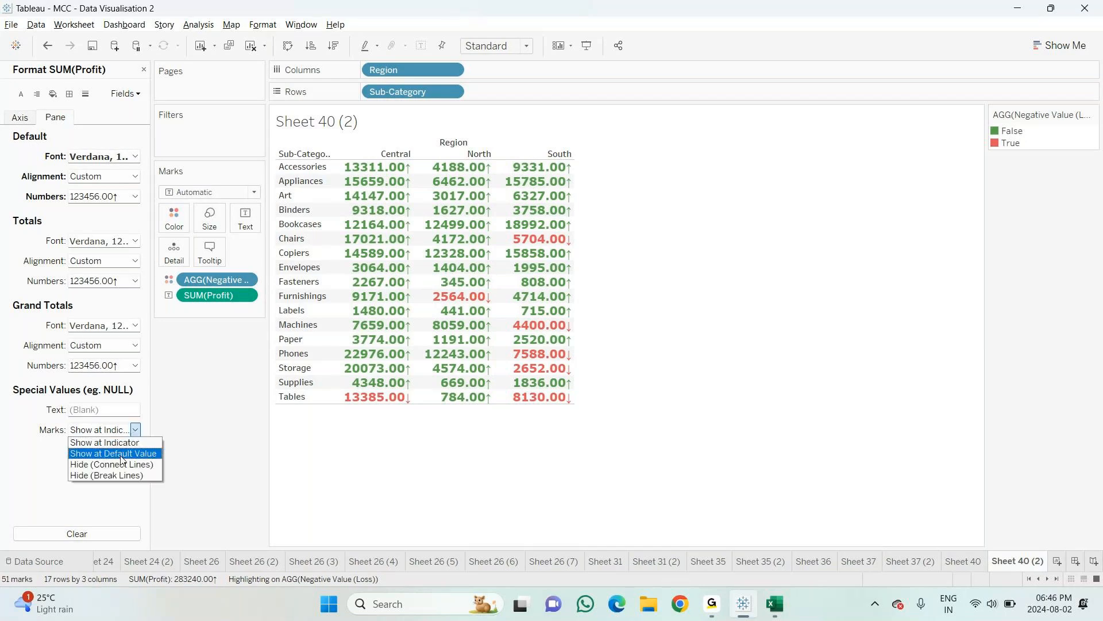
left_click(48, 461)
left_click(103, 410)
type("↑↓")
left_click(118, 434)
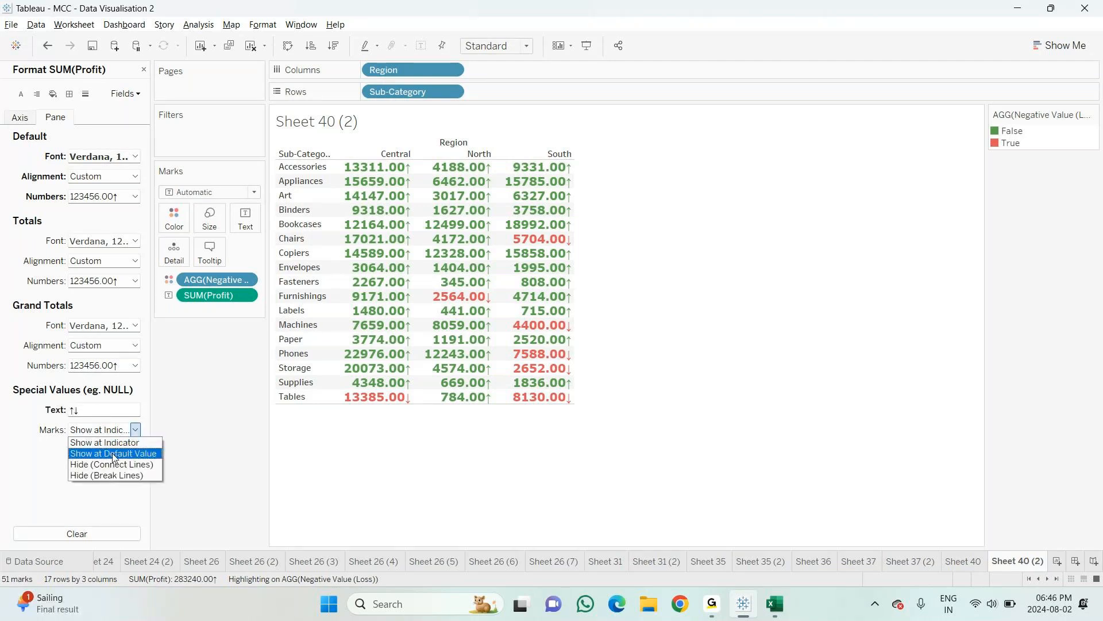
left_click(114, 454)
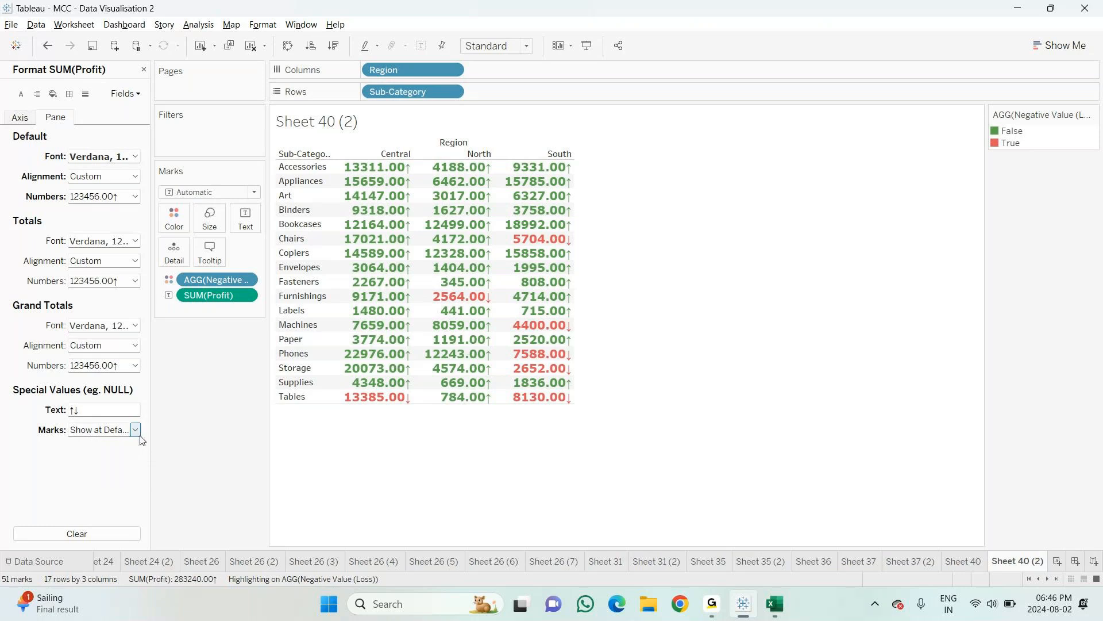
left_click(140, 435)
left_click(142, 443)
left_click(144, 70)
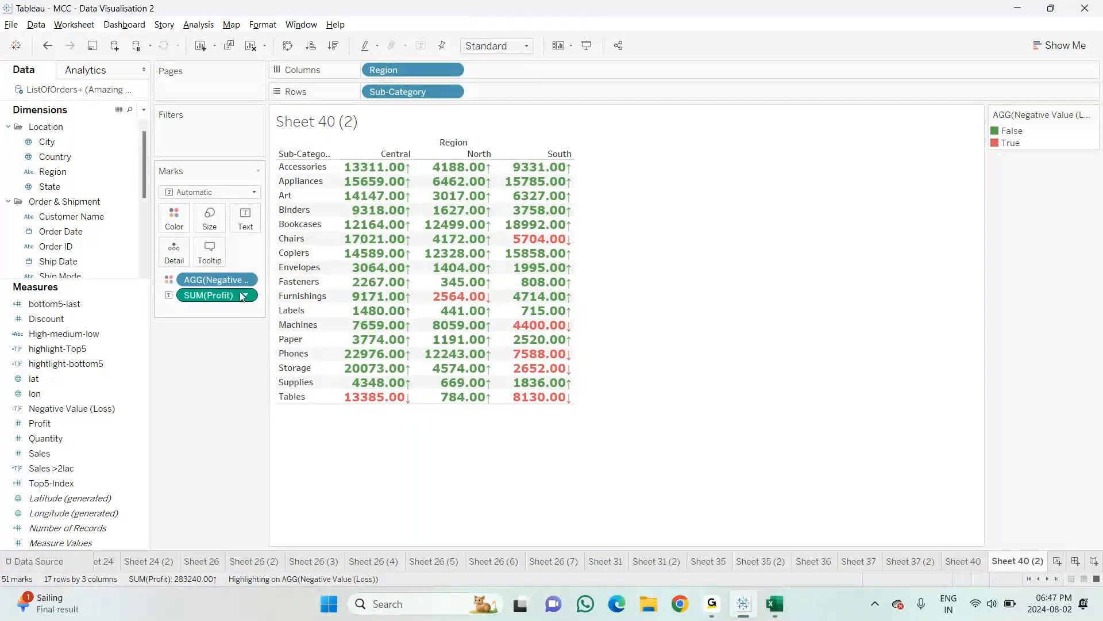
Step: Format the default header font of Sub-Category as bold, blue and size 14
left_click(453, 93)
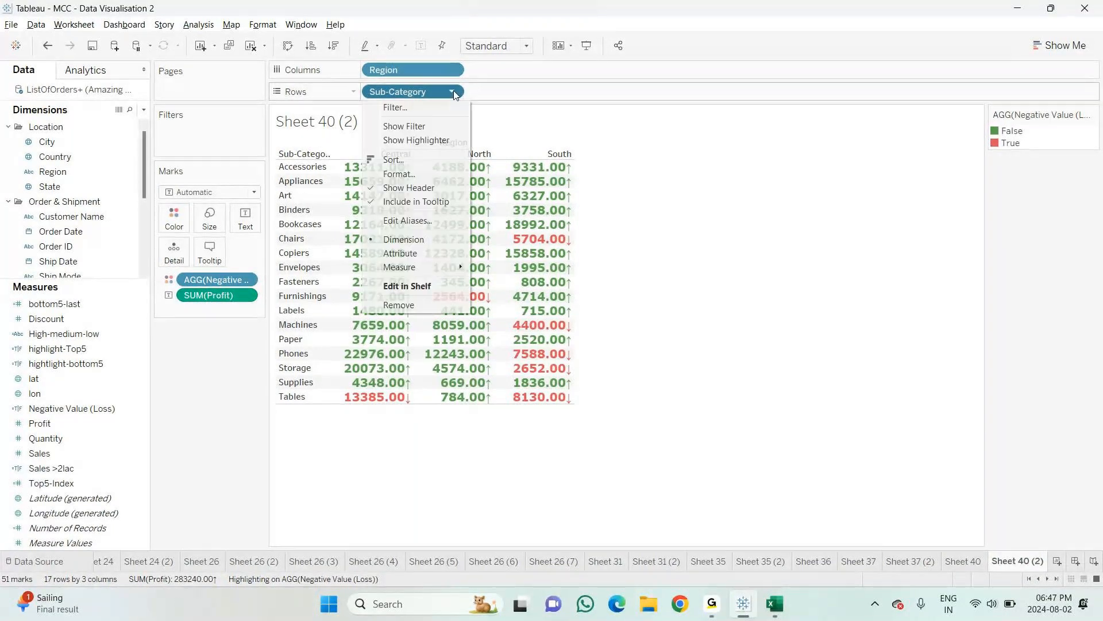
left_click(402, 174)
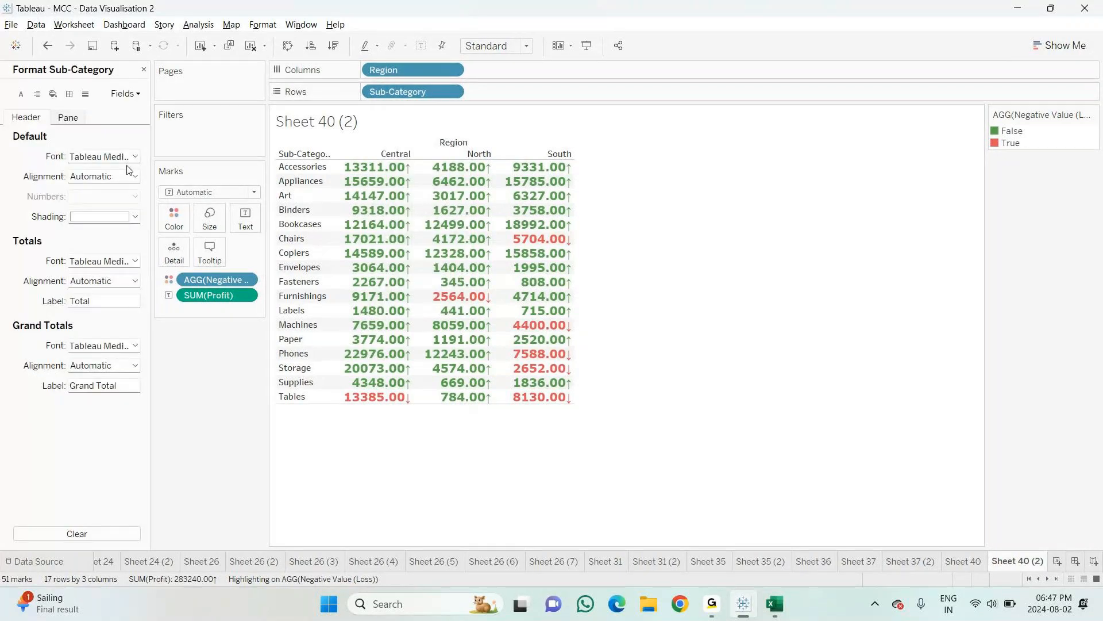
left_click(130, 158)
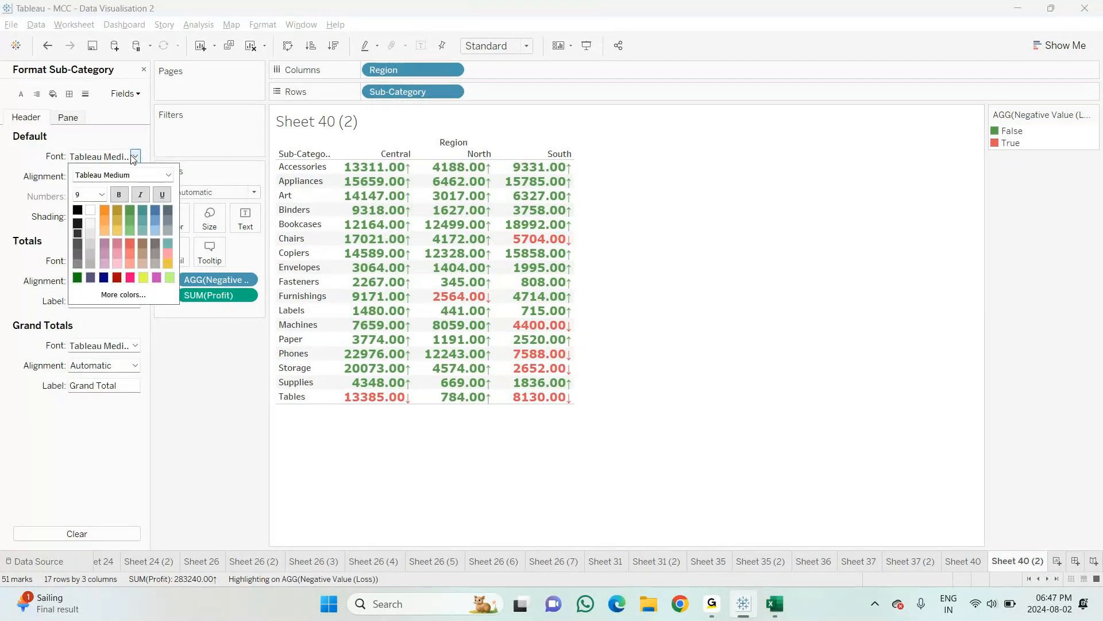
left_click(103, 196)
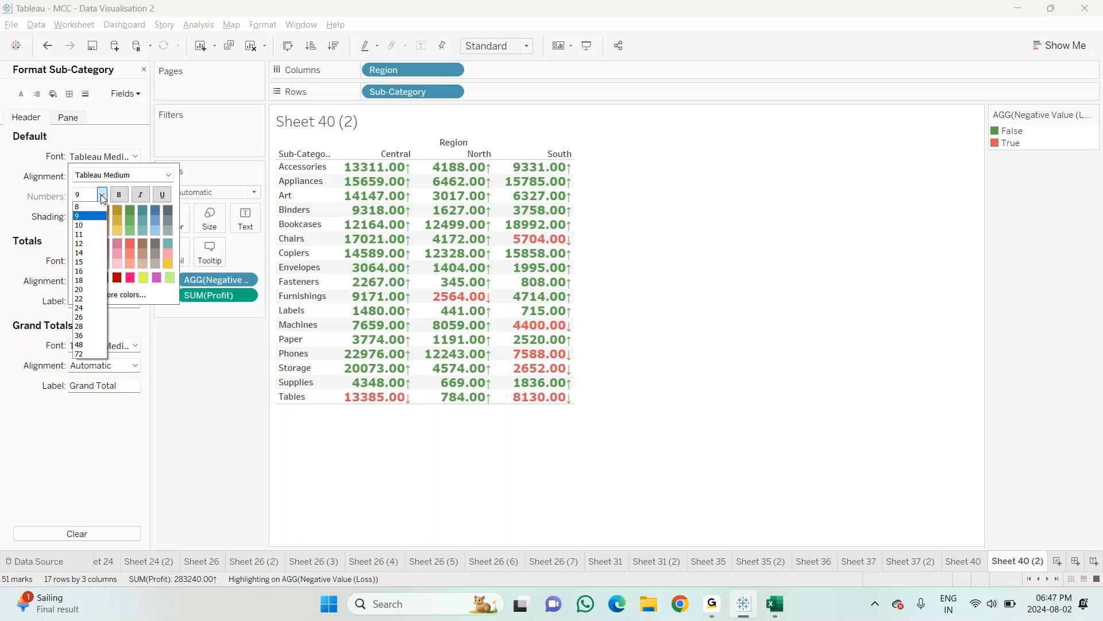
left_click(86, 234)
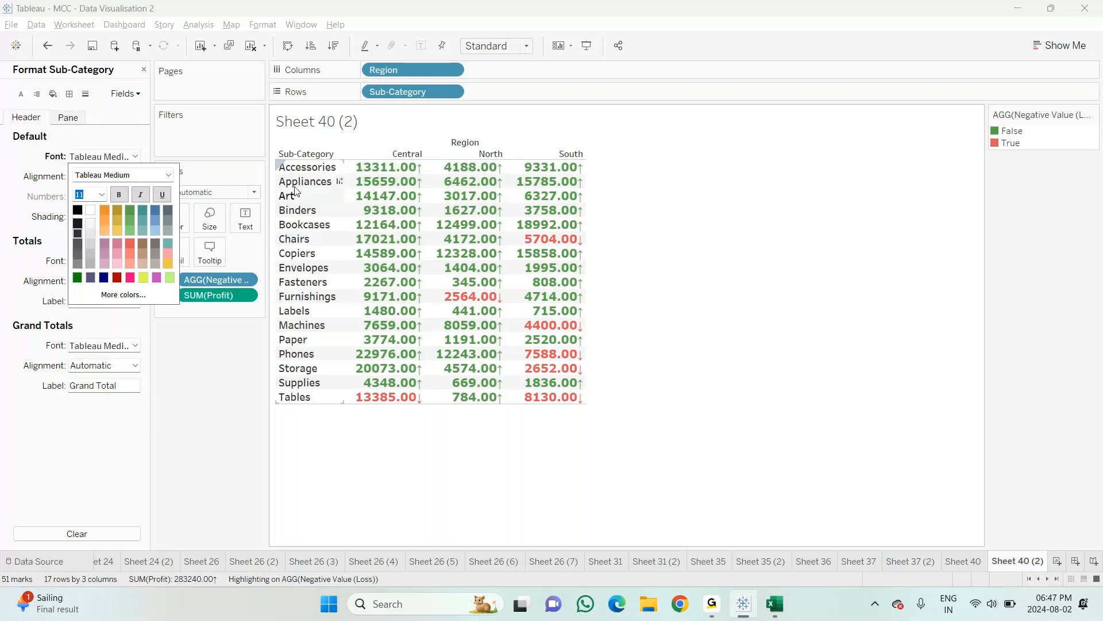
left_click(157, 208)
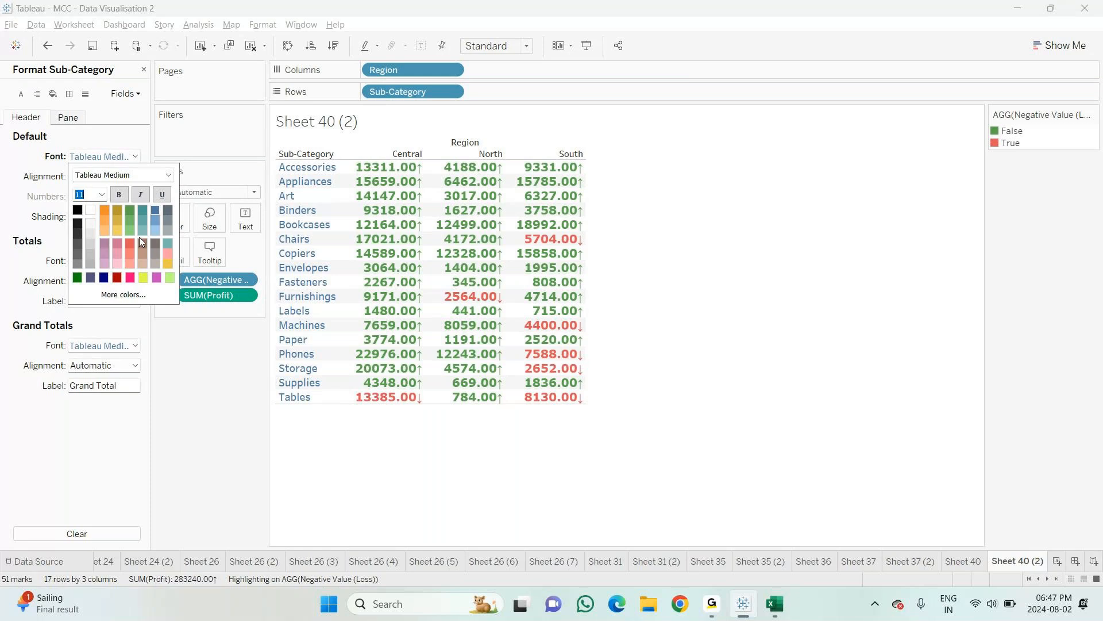
left_click(119, 195)
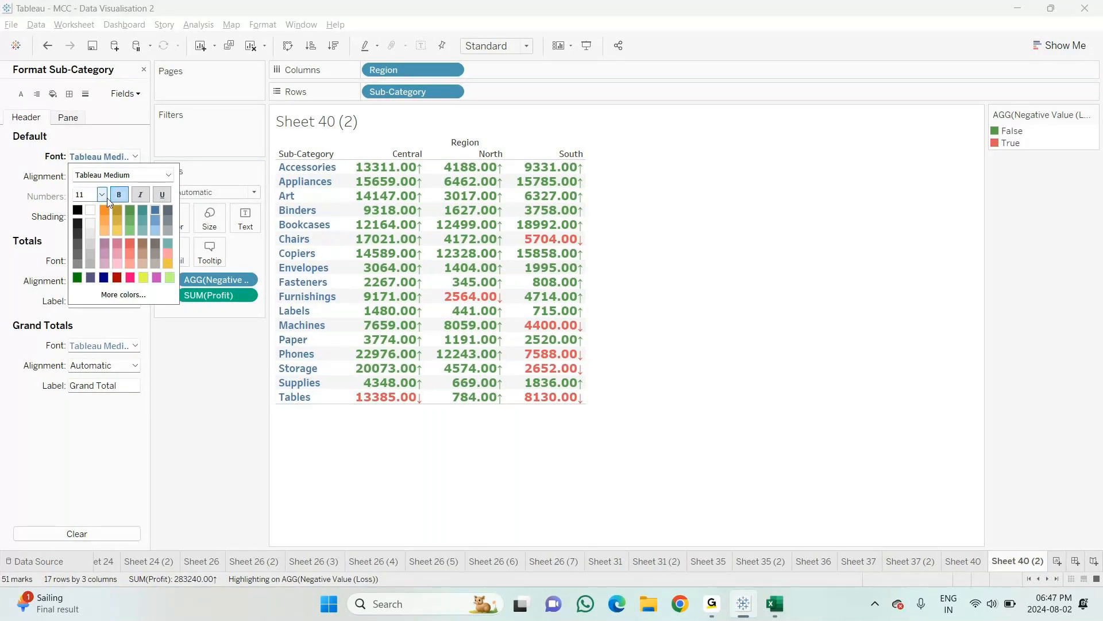
left_click(102, 195)
left_click(80, 252)
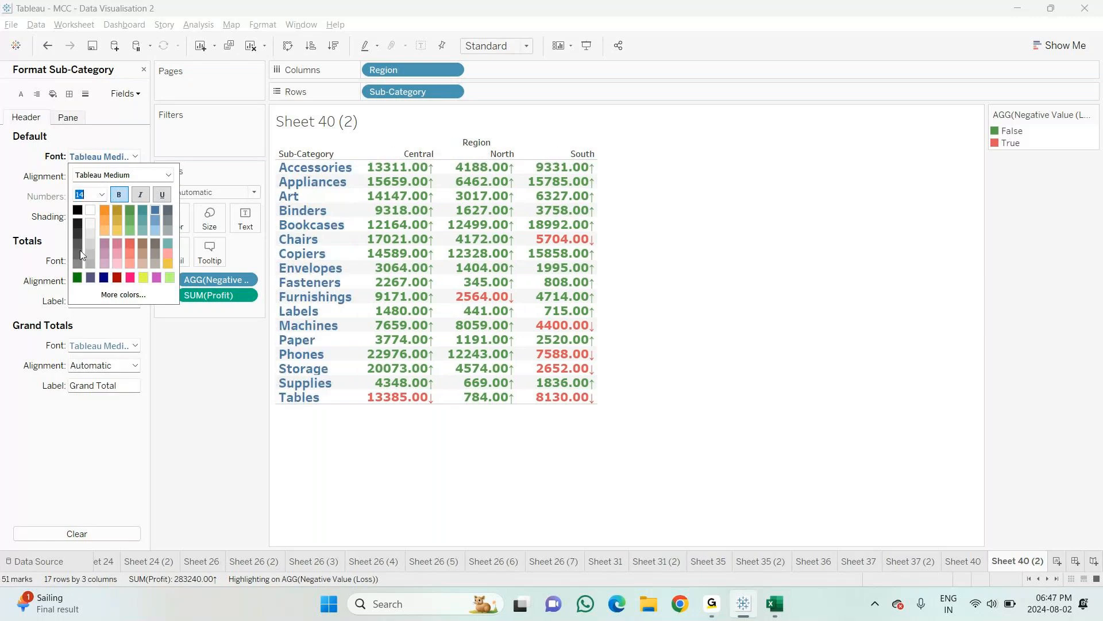
left_click(183, 365)
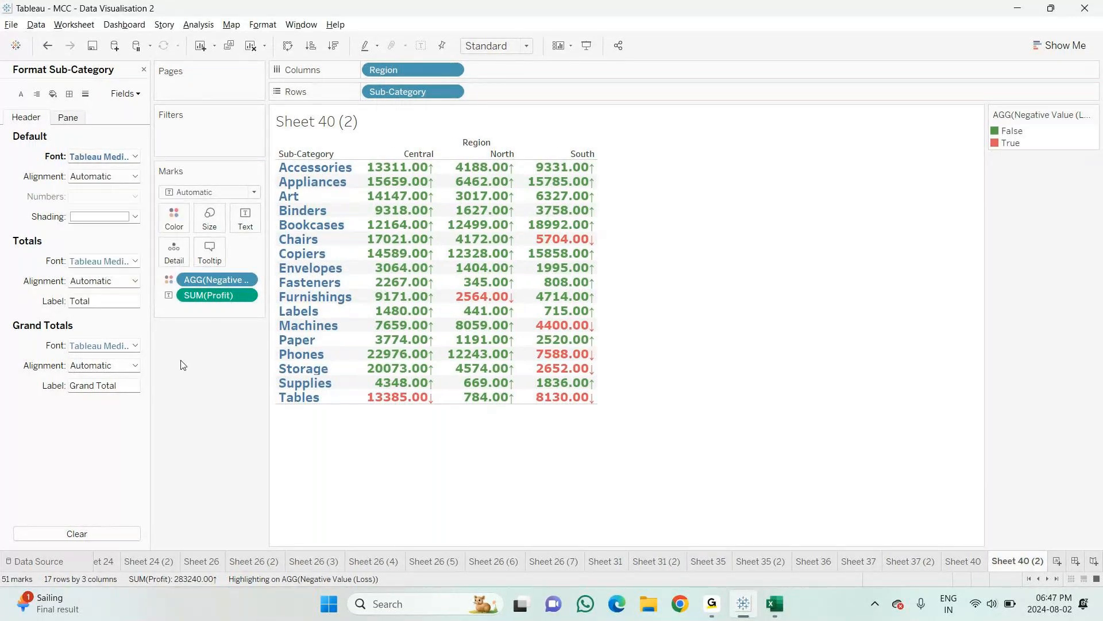
Step: Shade the Sub-Category headers with a pale yellow color and align their text left
left_click(135, 217)
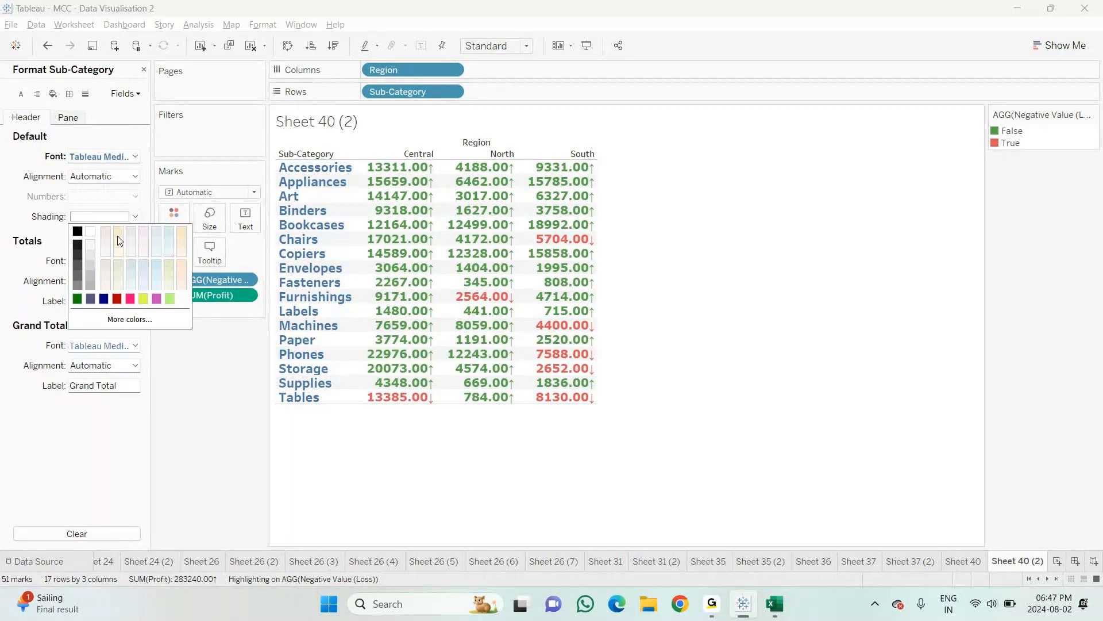
left_click(117, 252)
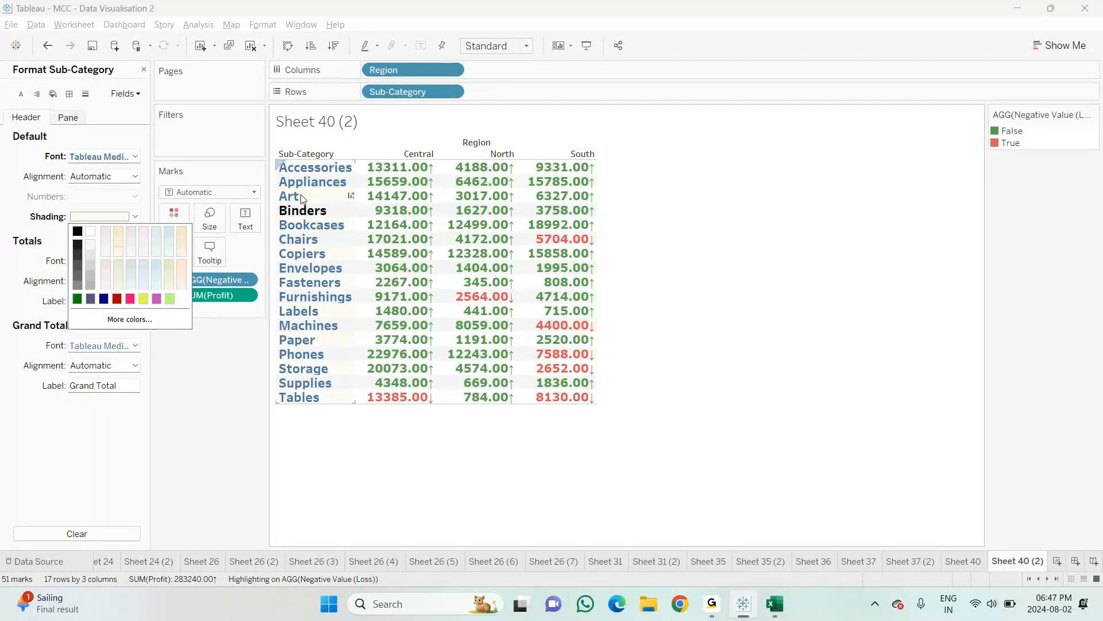
left_click(214, 372)
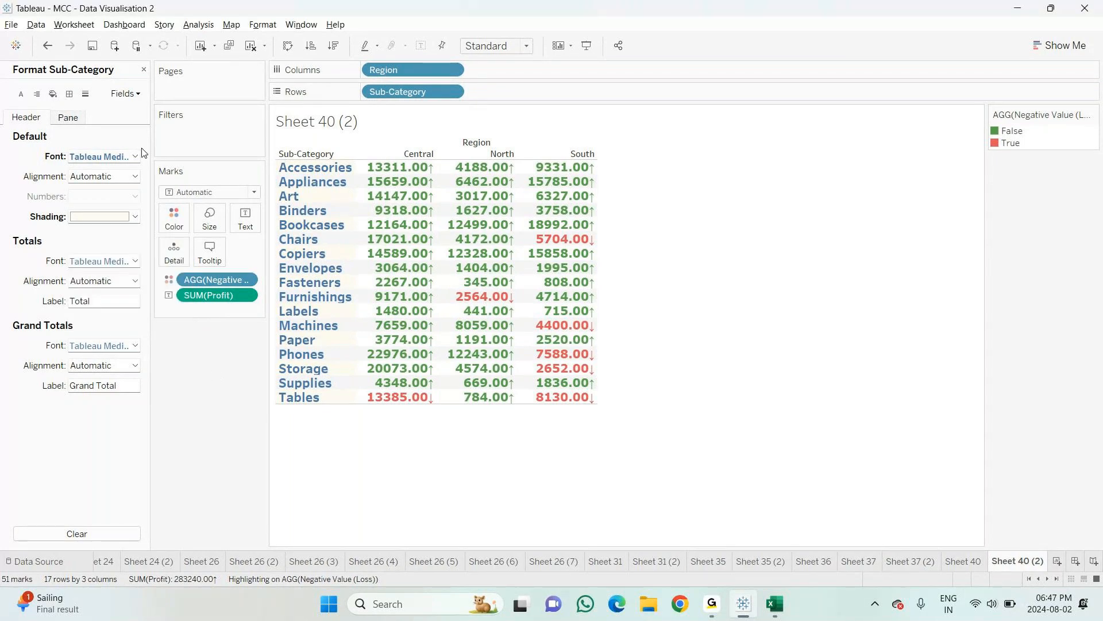
left_click(136, 177)
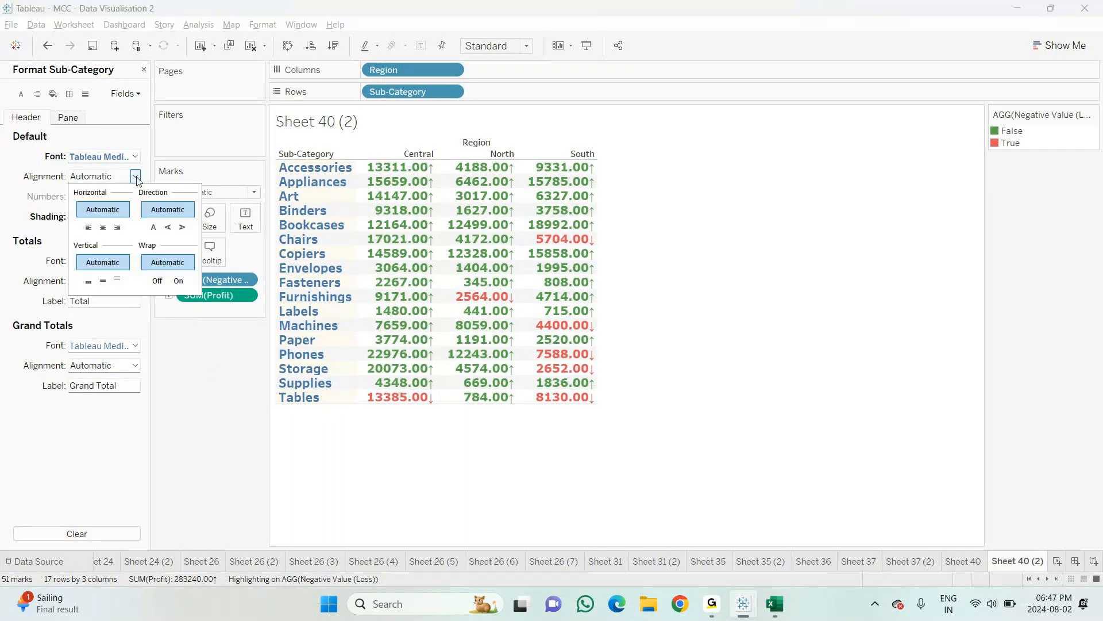
left_click(90, 228)
left_click(170, 363)
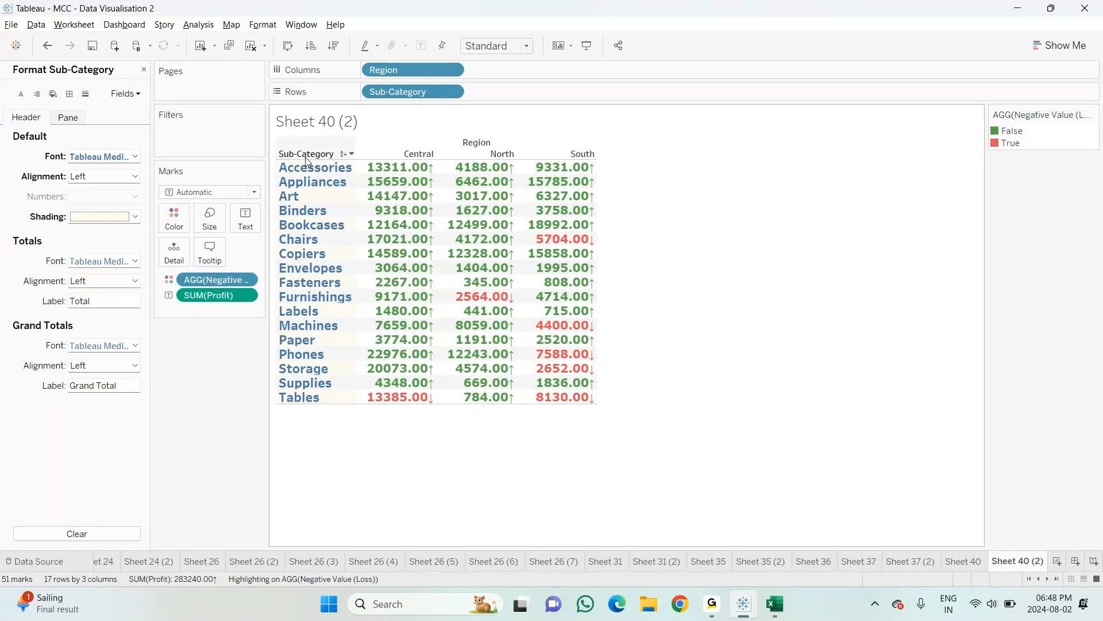
left_click(68, 117)
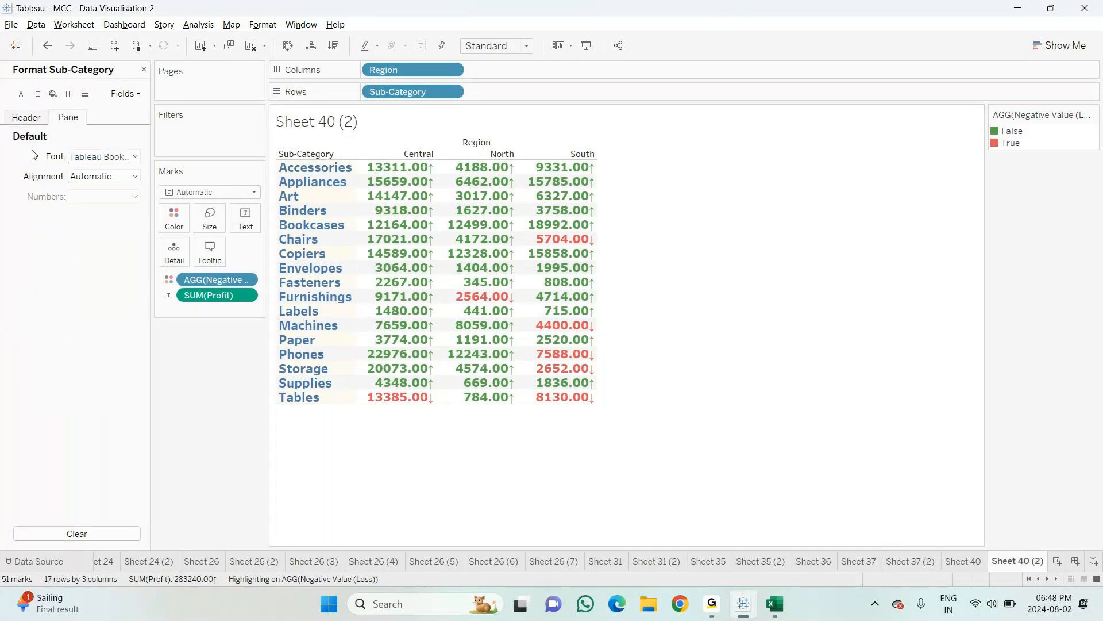
left_click(135, 157)
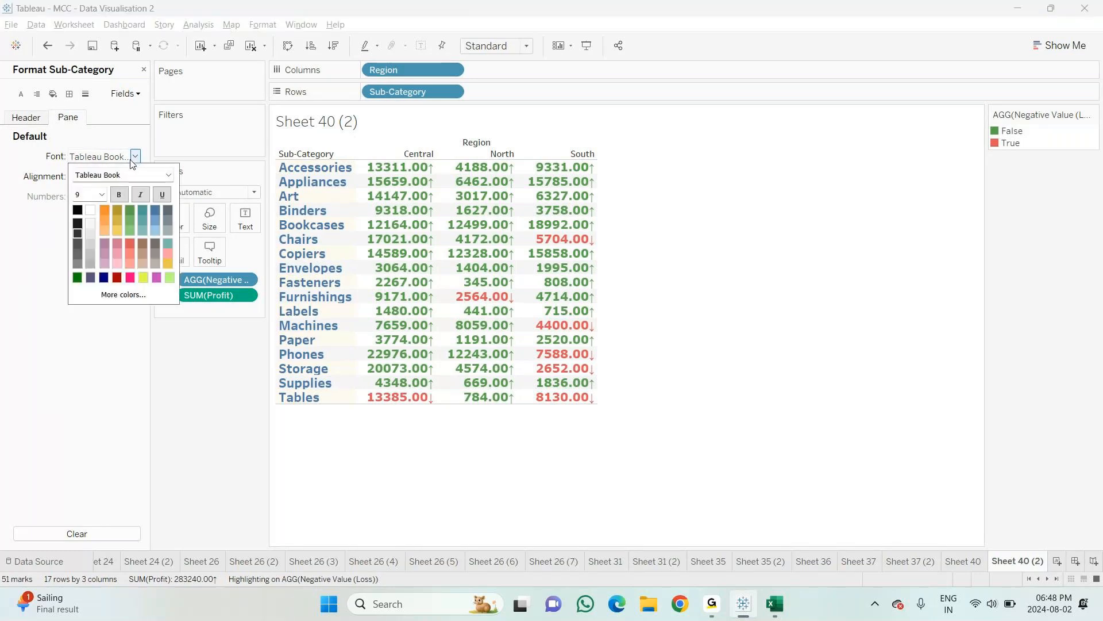
left_click(135, 159)
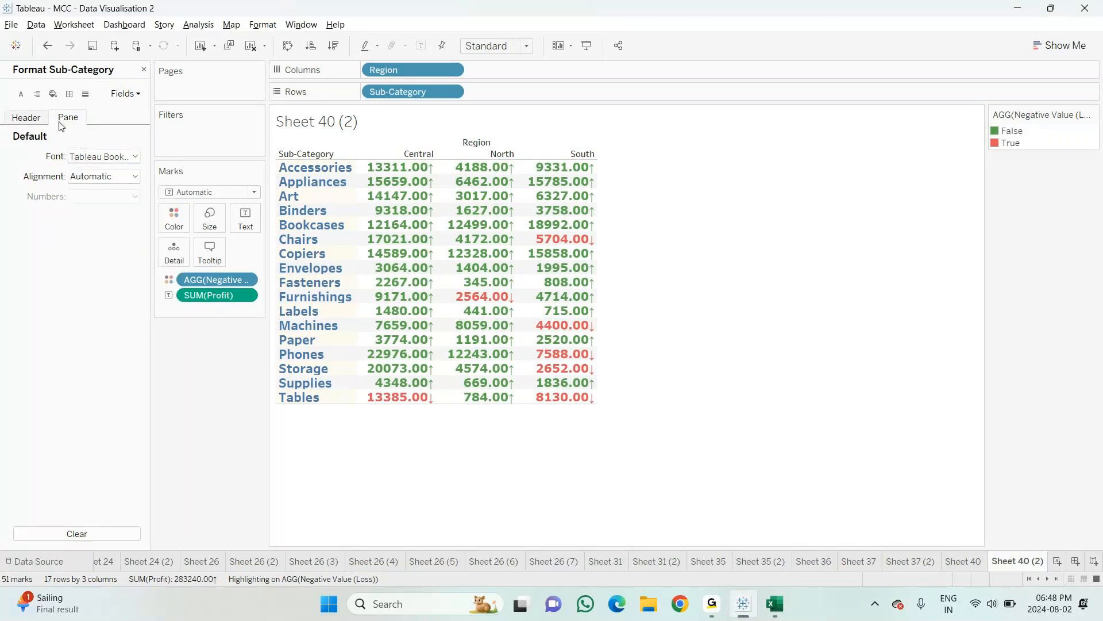
Step: Change the default header font of Sub-Category to Verdana at size 12
left_click(34, 118)
left_click(132, 157)
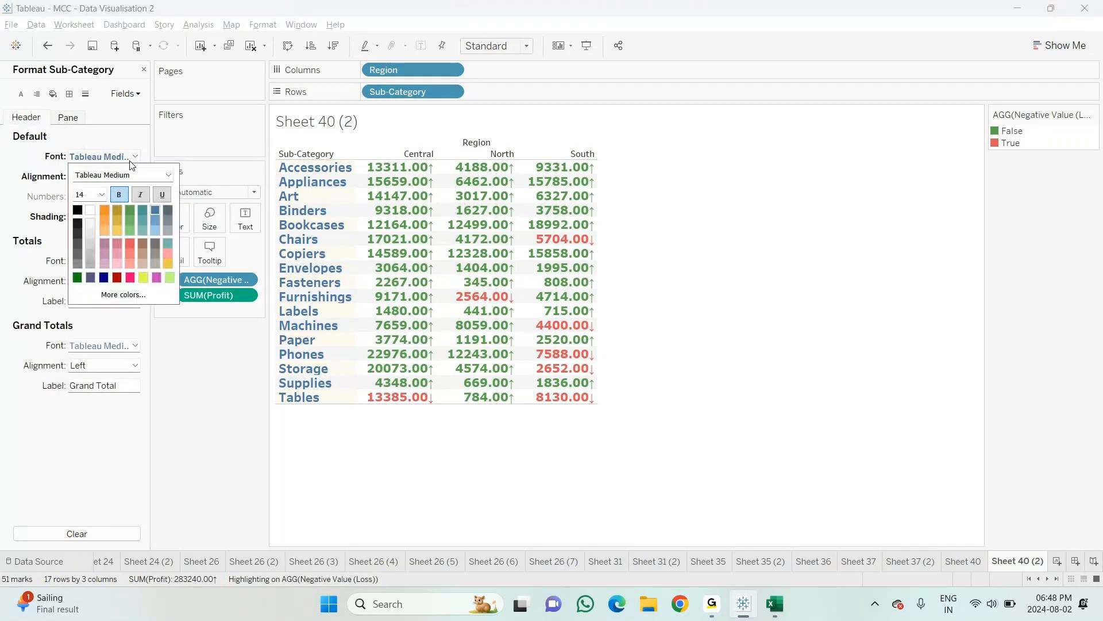
left_click(168, 176)
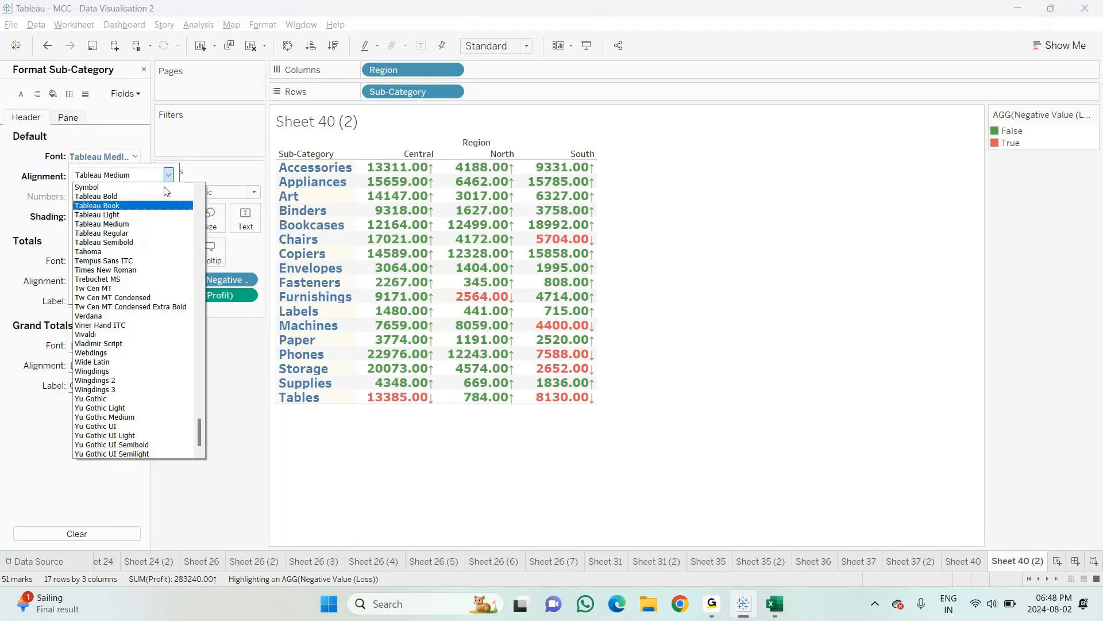
left_click(104, 326)
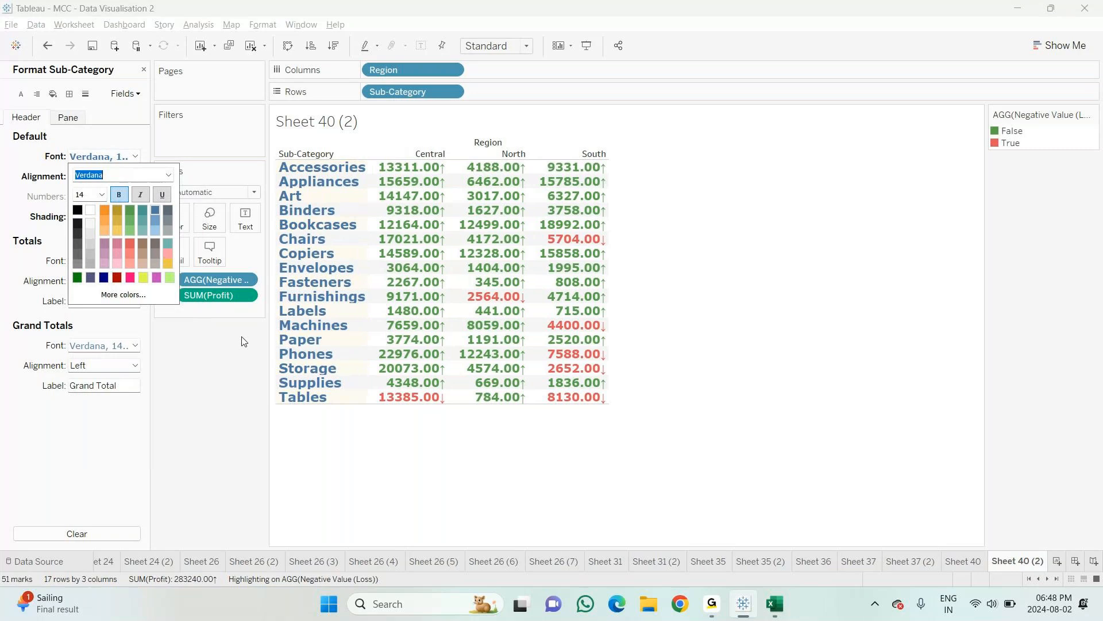
left_click(102, 195)
left_click(95, 247)
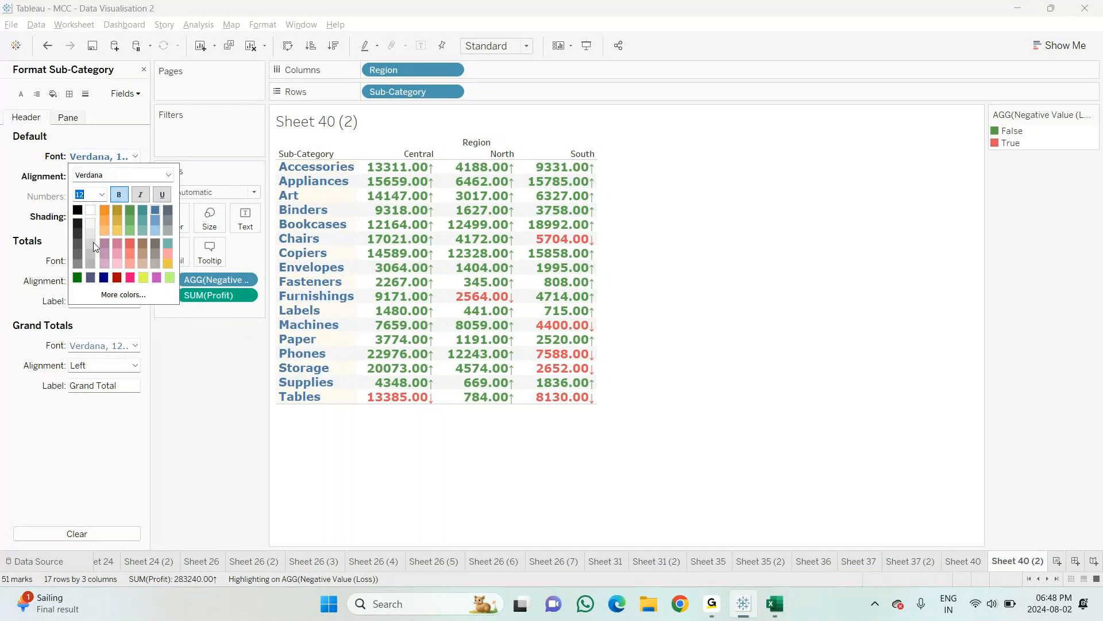
Step: Duplicate the Sheet 40 worksheet
left_click(199, 441)
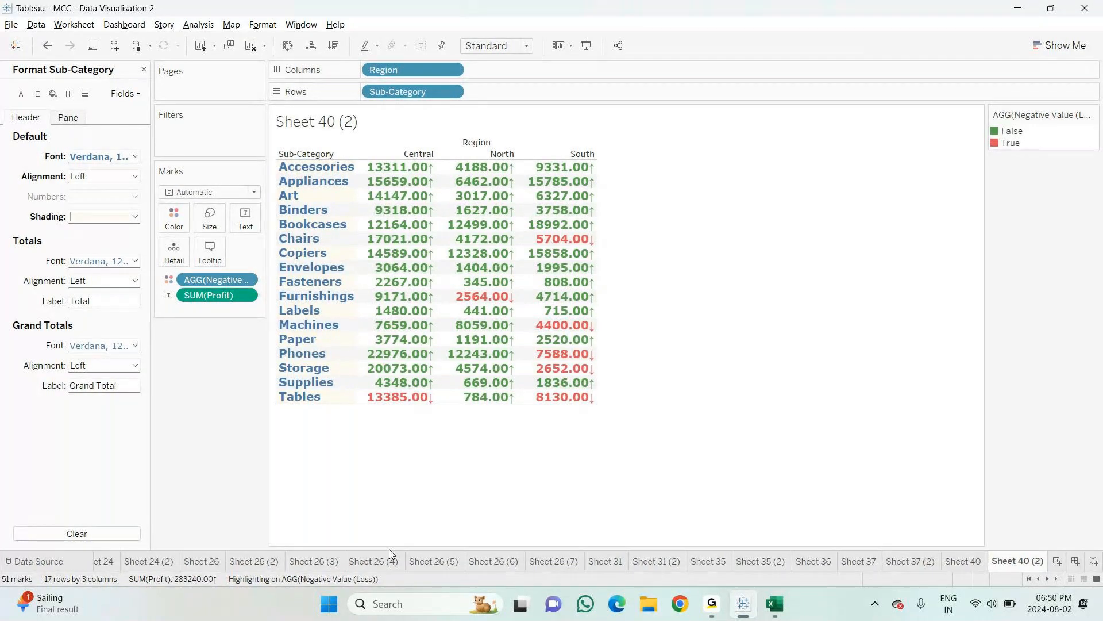
left_click(962, 565)
right_click(980, 564)
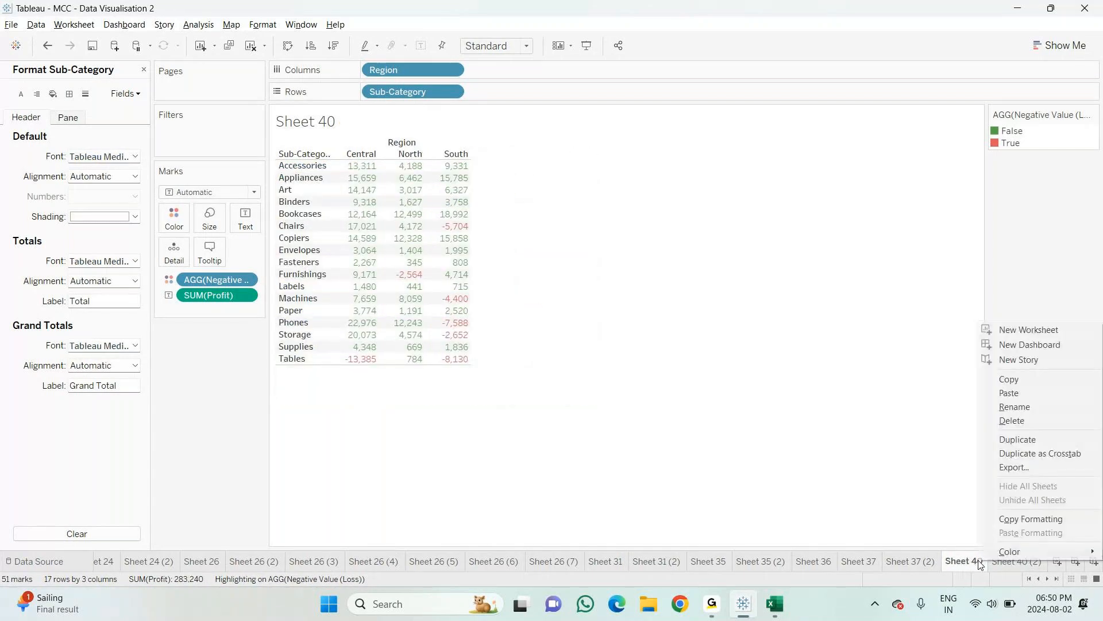
left_click(1016, 441)
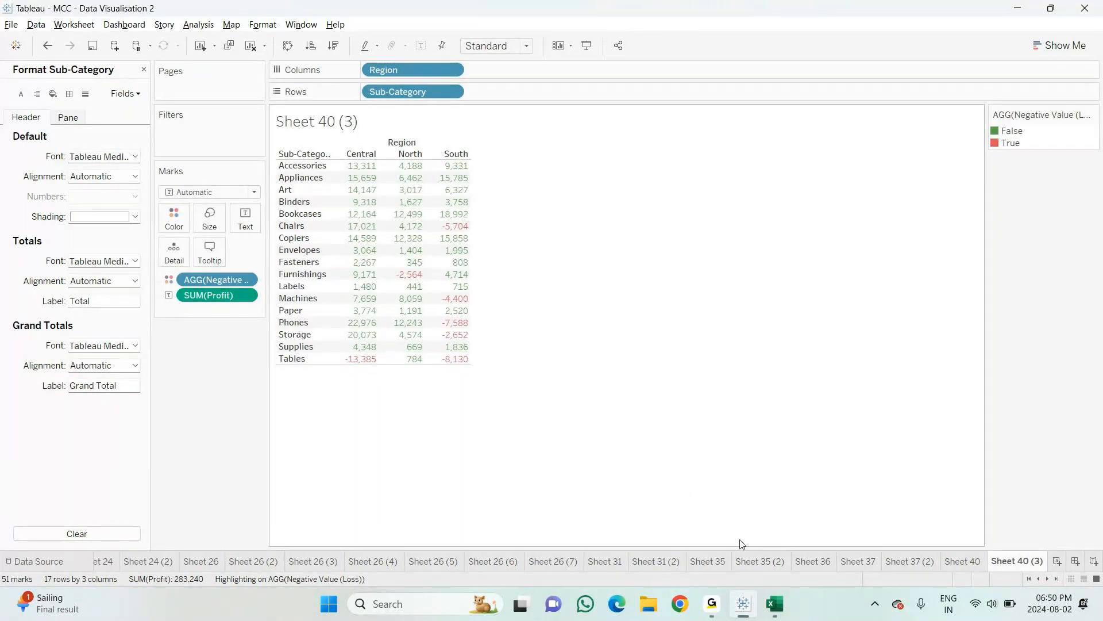
Step: Compare the plain profit tables in Sheet 40 and Sheet 40 (3) with the formatted table in Sheet 40 (2)
left_click(974, 563)
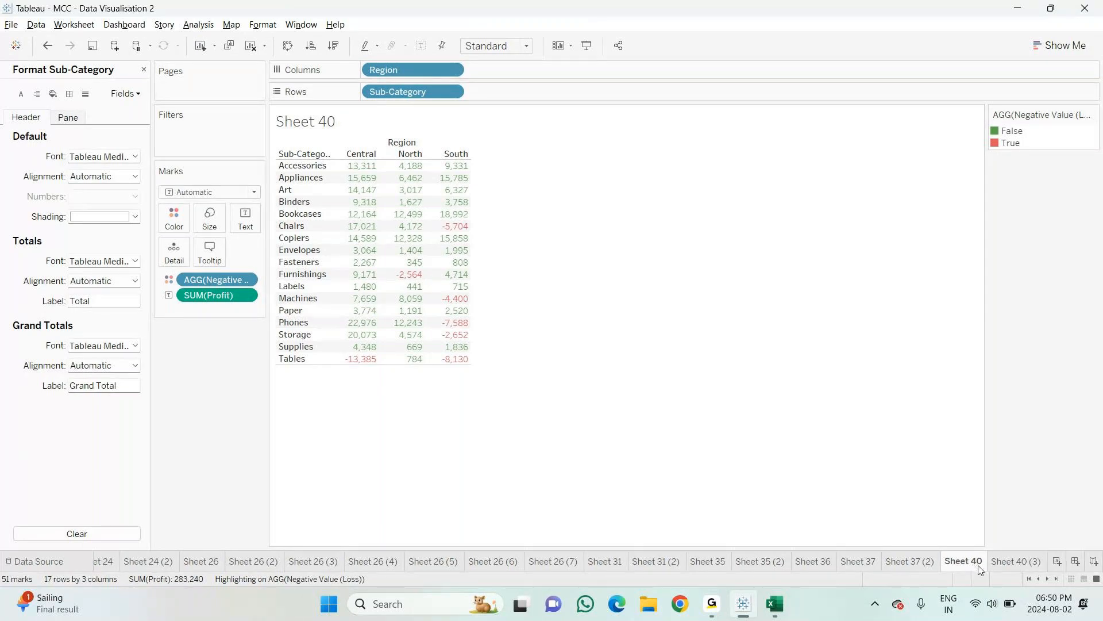
left_click(1016, 566)
left_click(1058, 579)
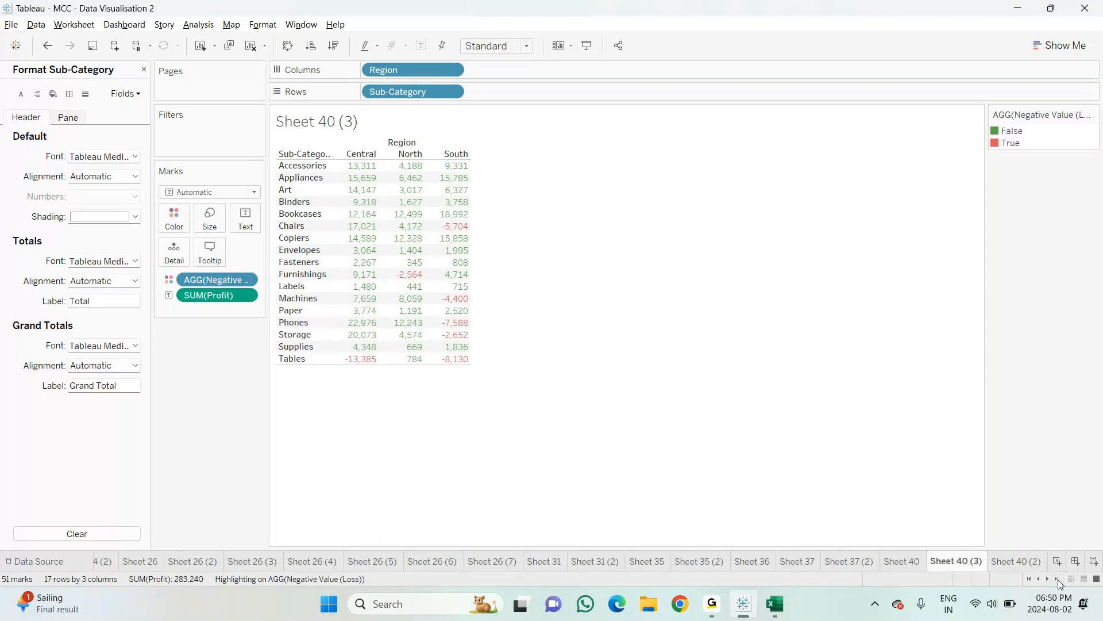
left_click(1034, 565)
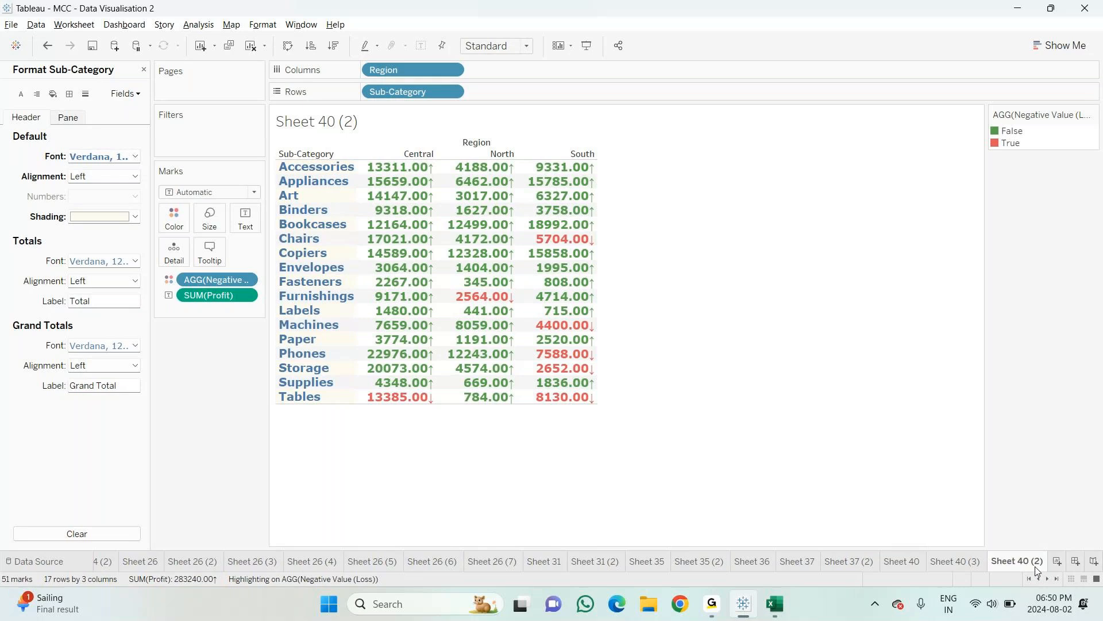
left_click(1072, 227)
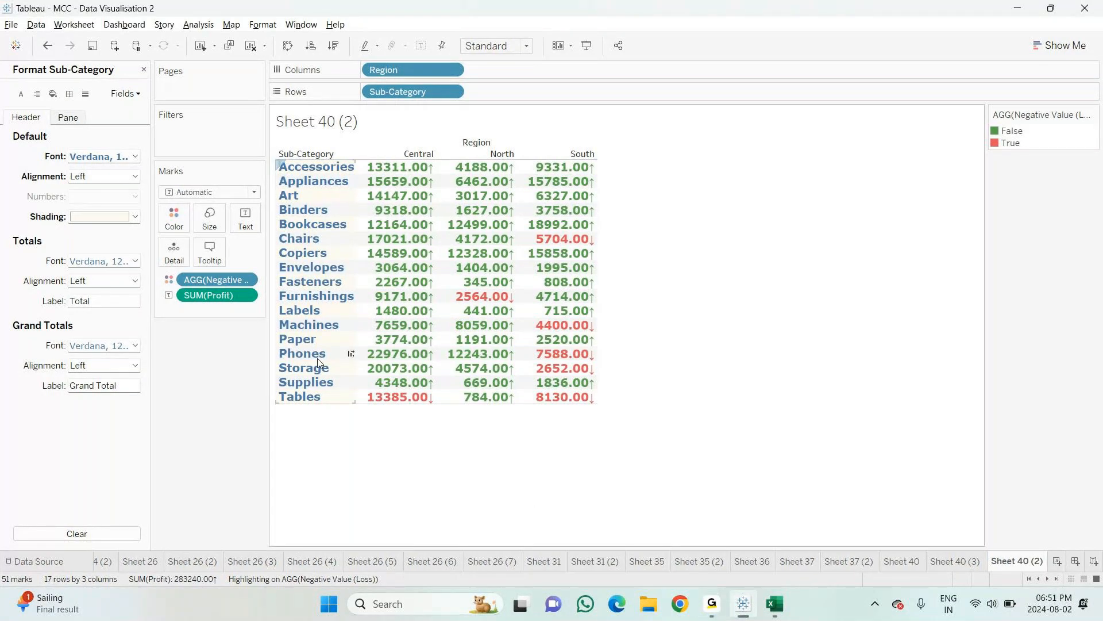
mouse_move(424, 257)
left_click(956, 561)
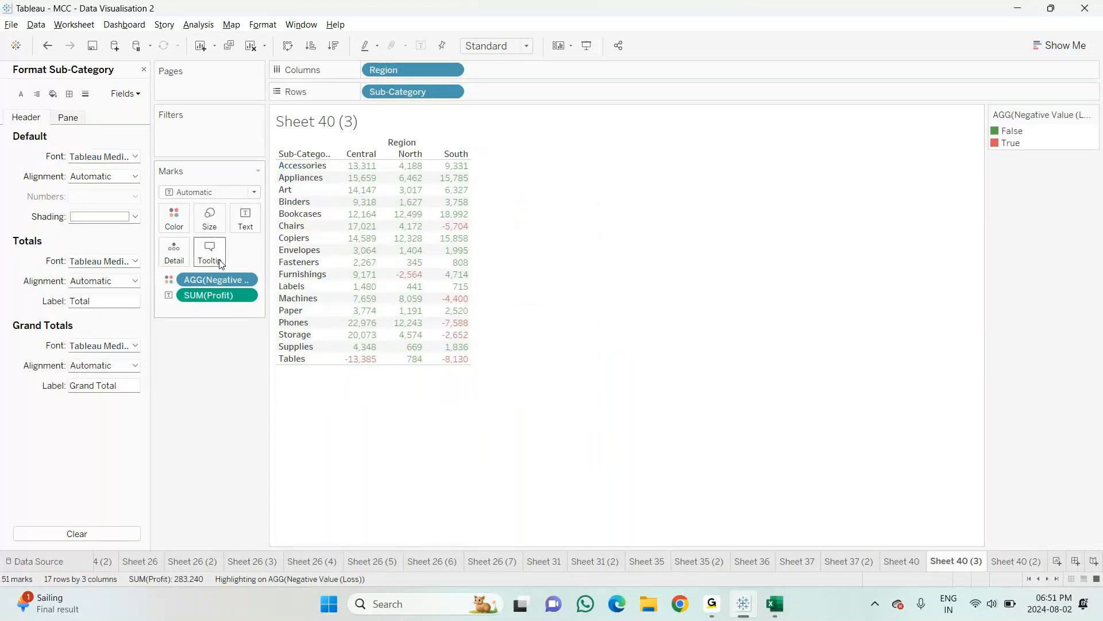
left_click(414, 286)
left_click(557, 312)
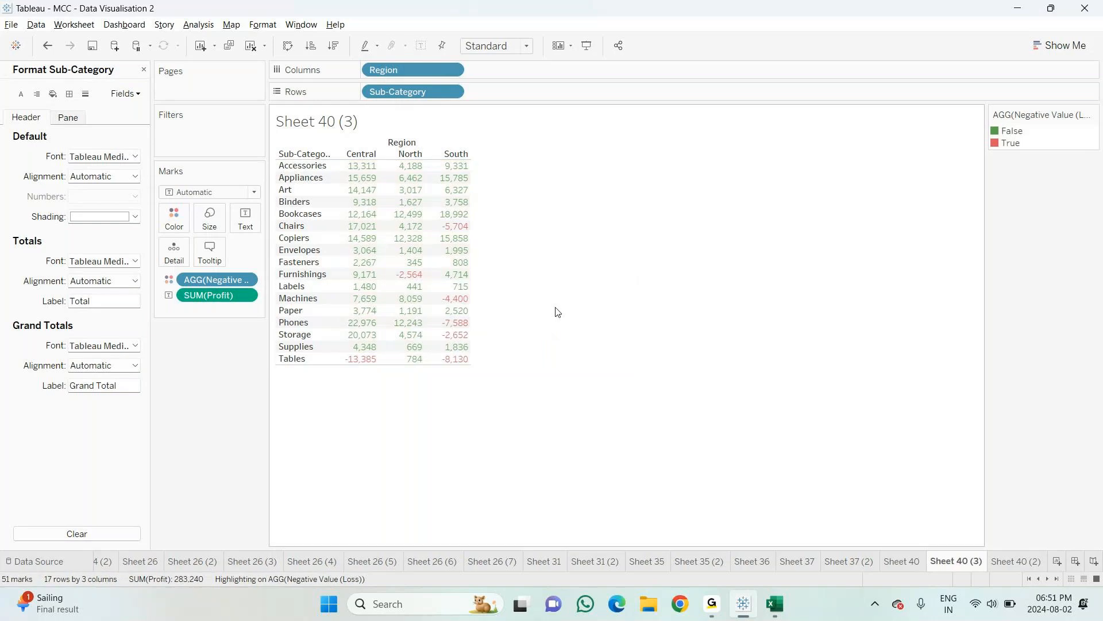
left_click(362, 274)
Step: Create a new worksheet and build a table with Sub-Category as rows and Region as columns
left_click(1057, 561)
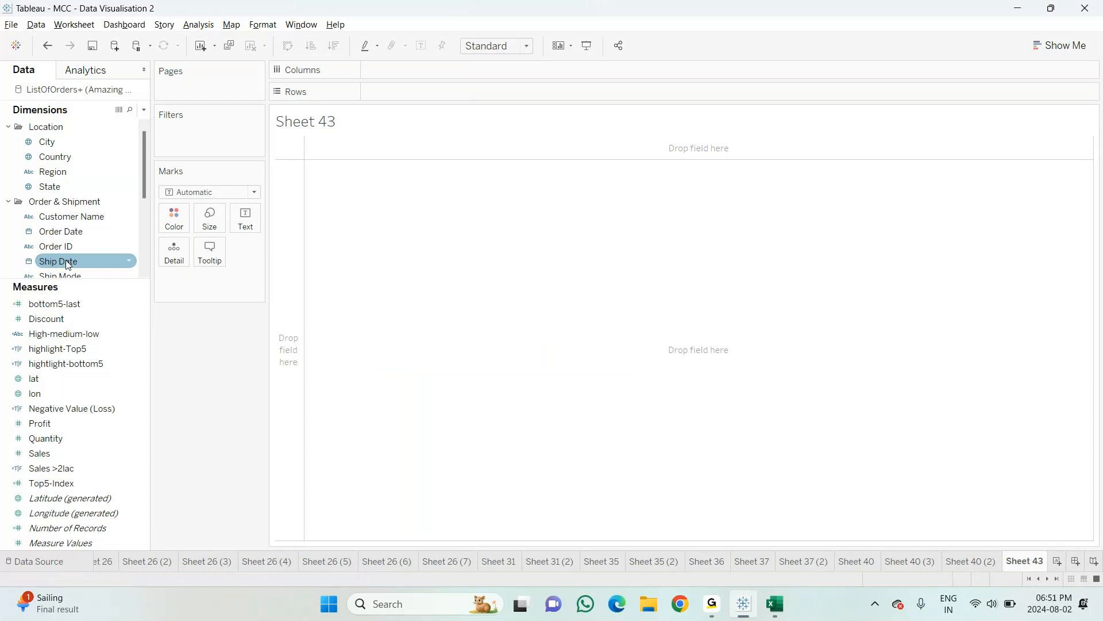
scroll(71, 261, "down", 2)
left_click_drag(72, 262, 352, 250)
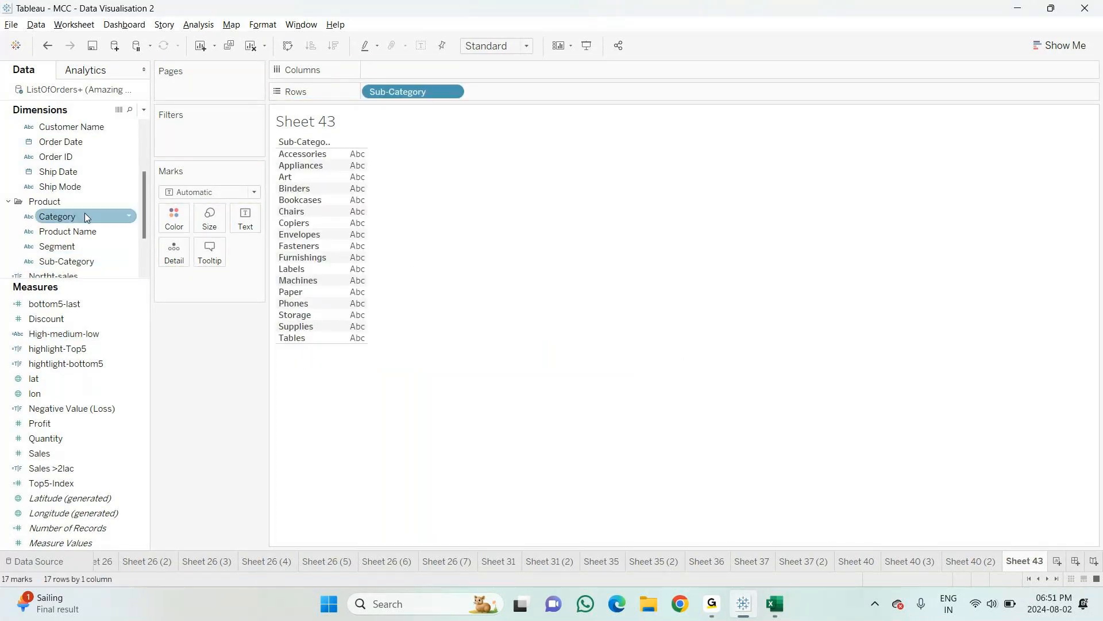
scroll(85, 213, "up", 2)
left_click_drag(77, 172, 349, 215)
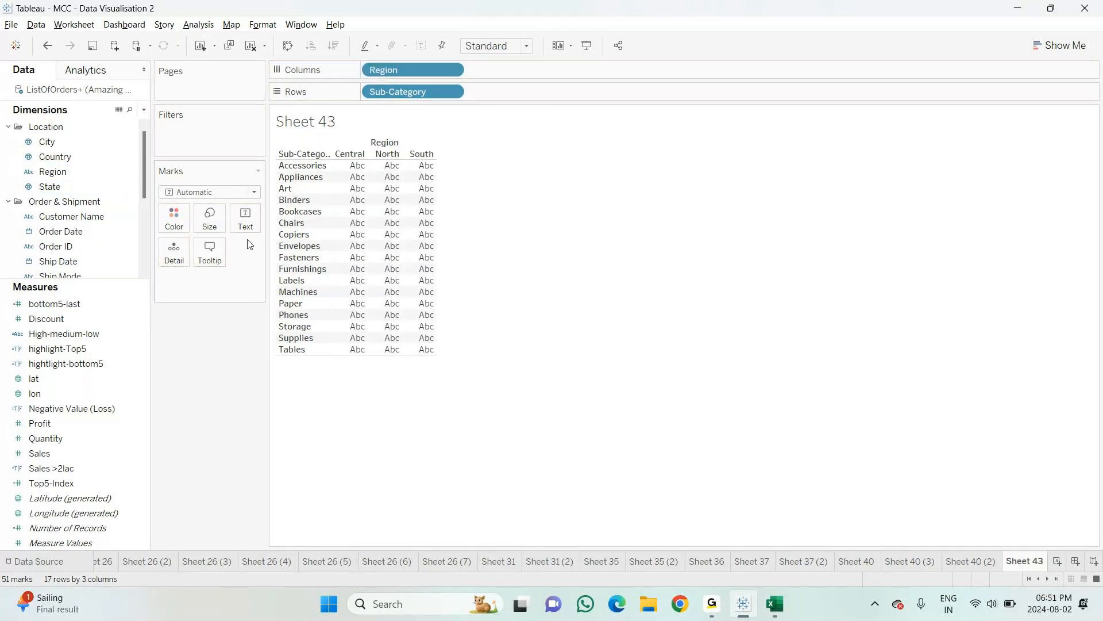
Step: Show Profit in the table cells colored by Negative Value (Loss), and preview the sheet in presentation mode
left_click(253, 193)
left_click(439, 308)
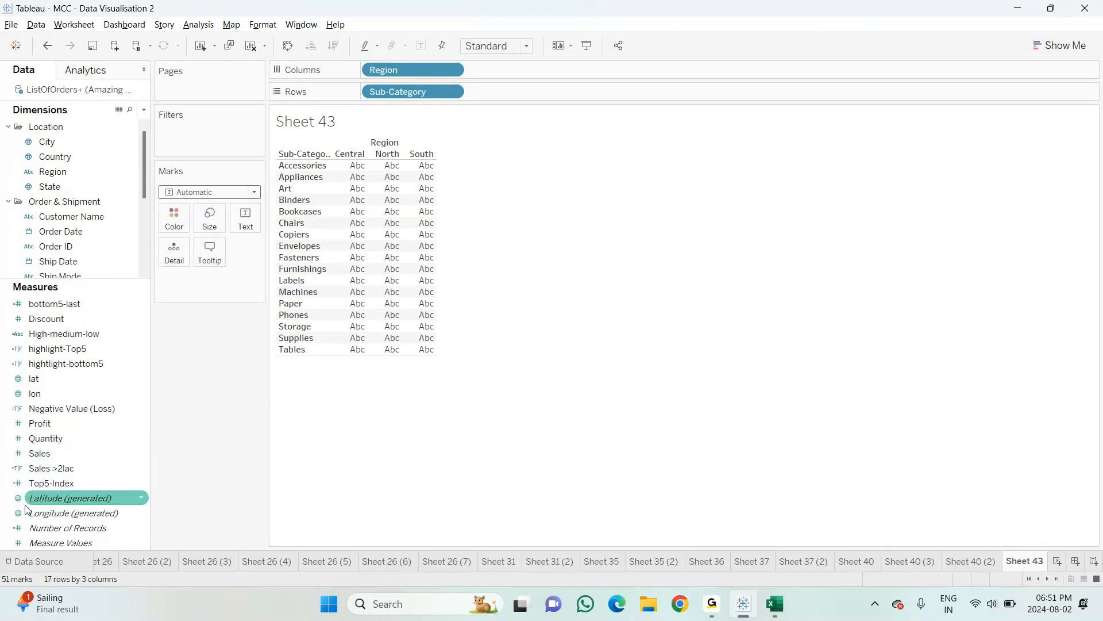
left_click_drag(46, 423, 391, 264)
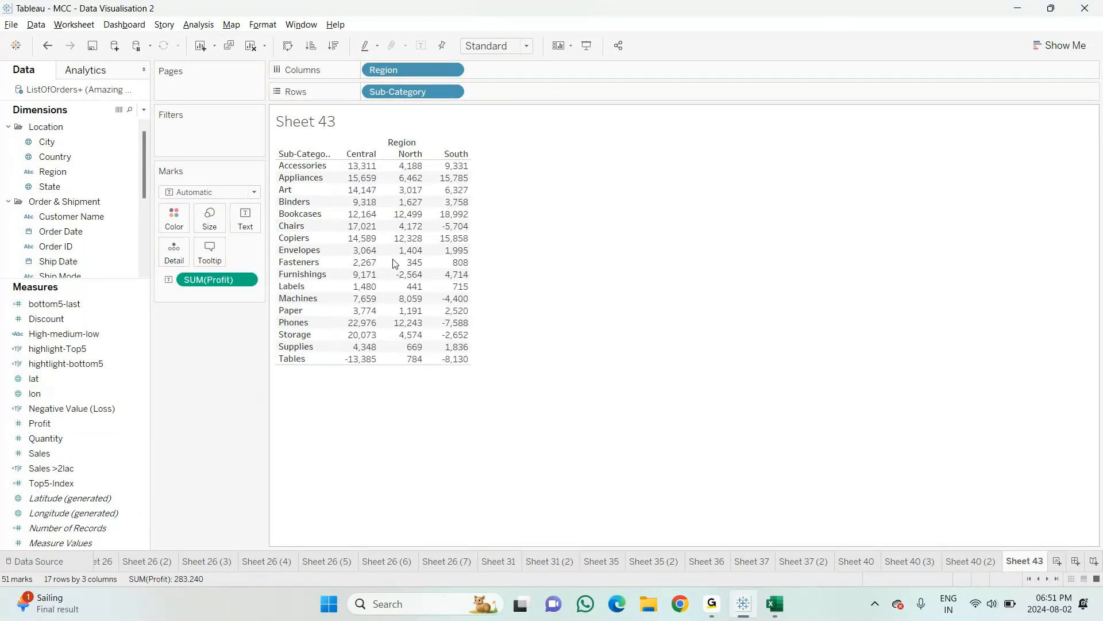
left_click_drag(52, 409, 173, 218)
mouse_move(410, 199)
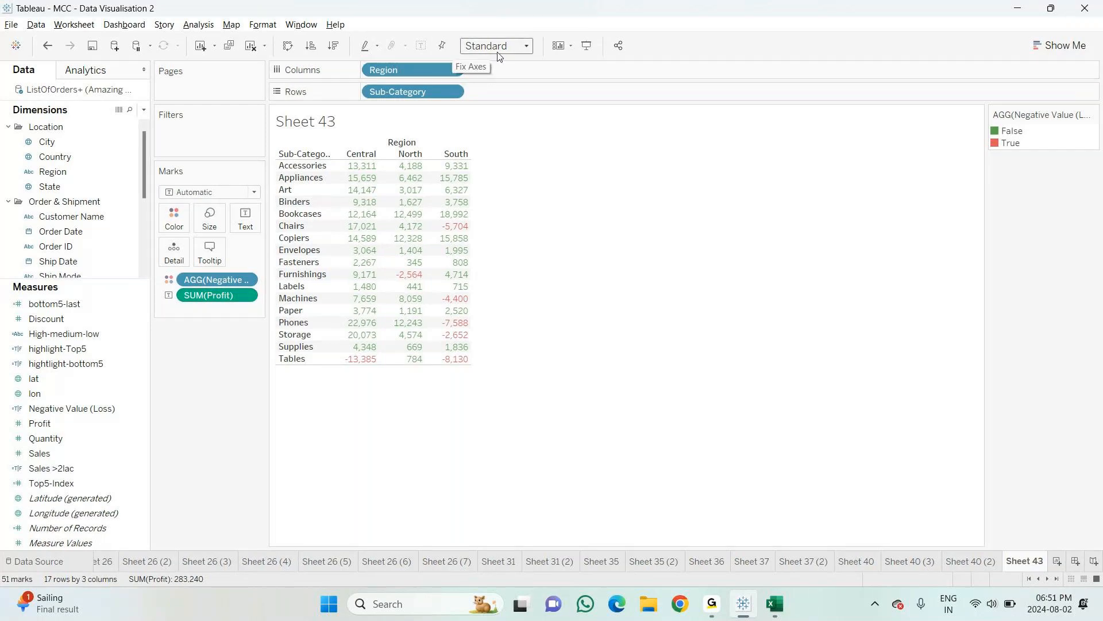
left_click(588, 47)
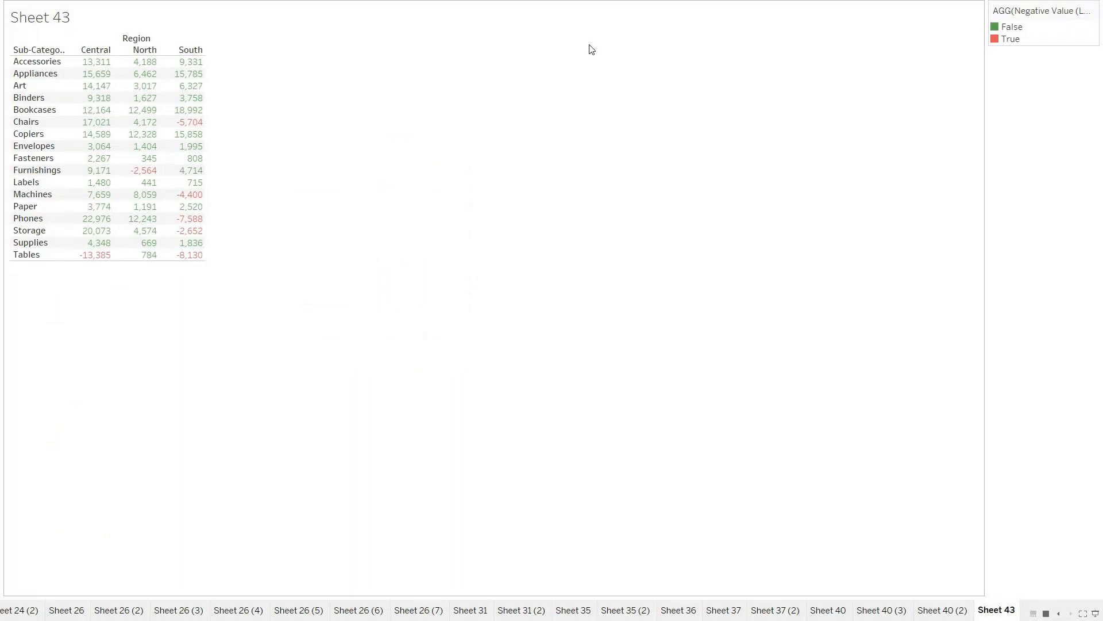
key("Escape")
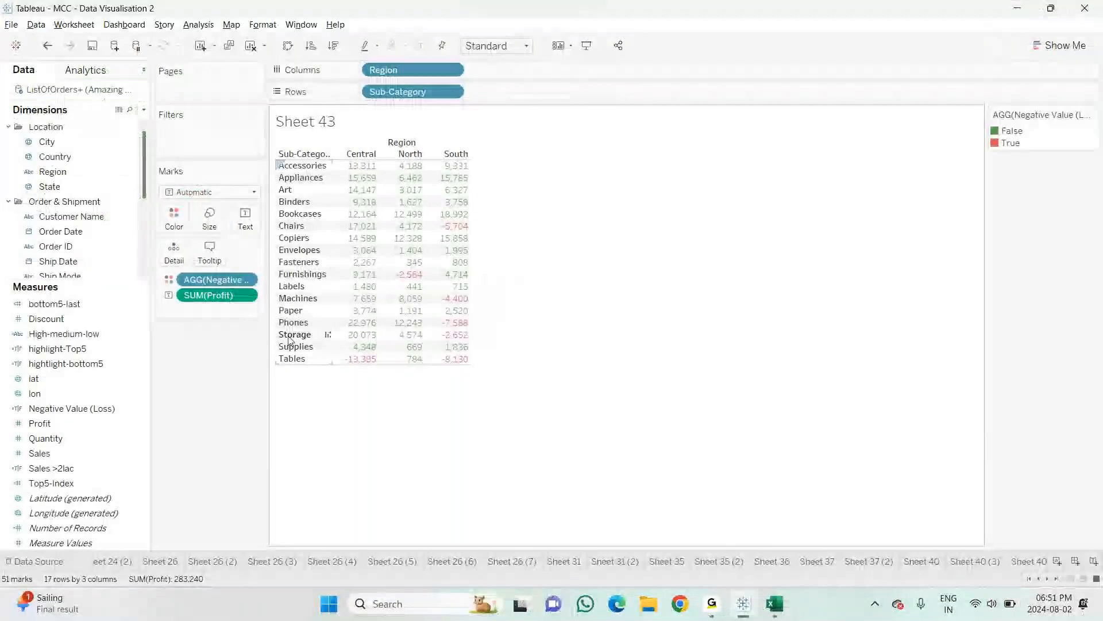
Step: Format the Profit values' pane font as bold, size 12, and close the formatting options
left_click(245, 296)
left_click(235, 351)
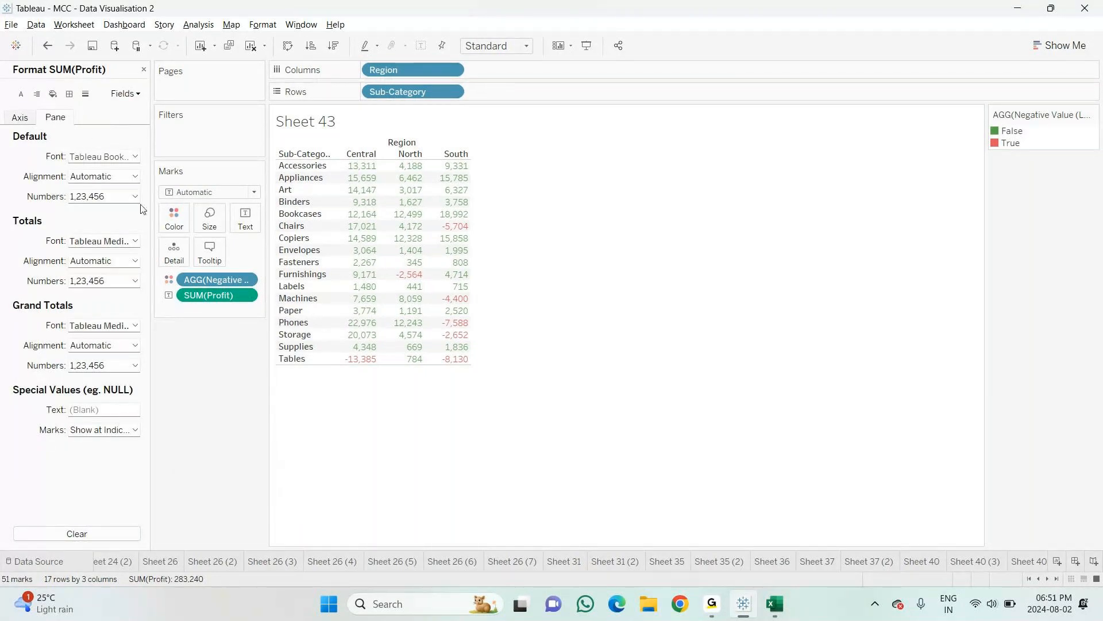
left_click(135, 176)
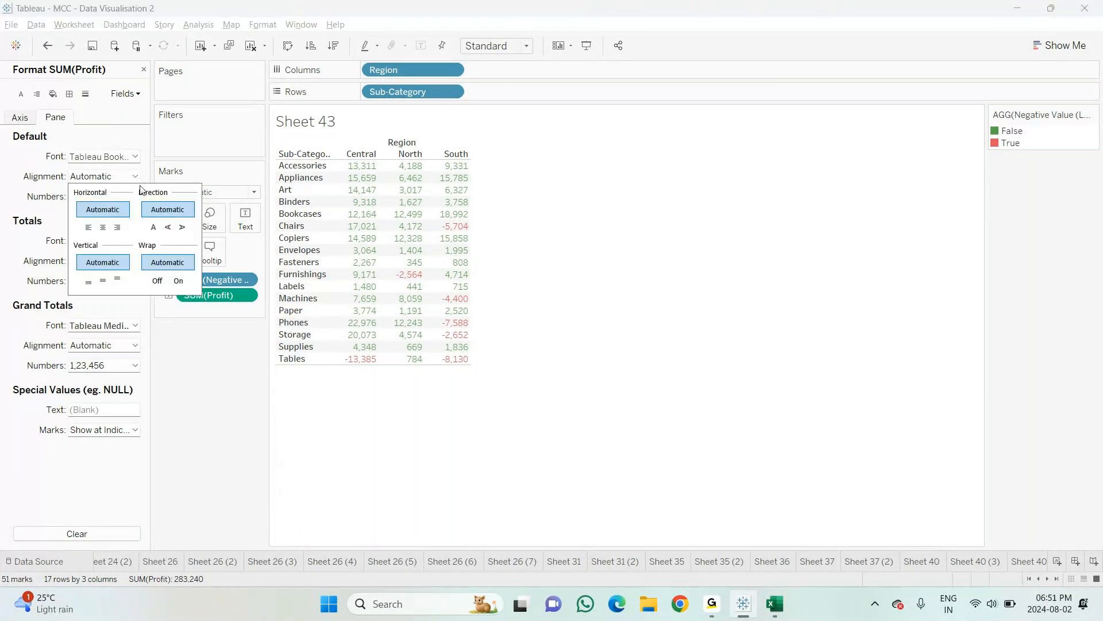
left_click(135, 156)
left_click(104, 200)
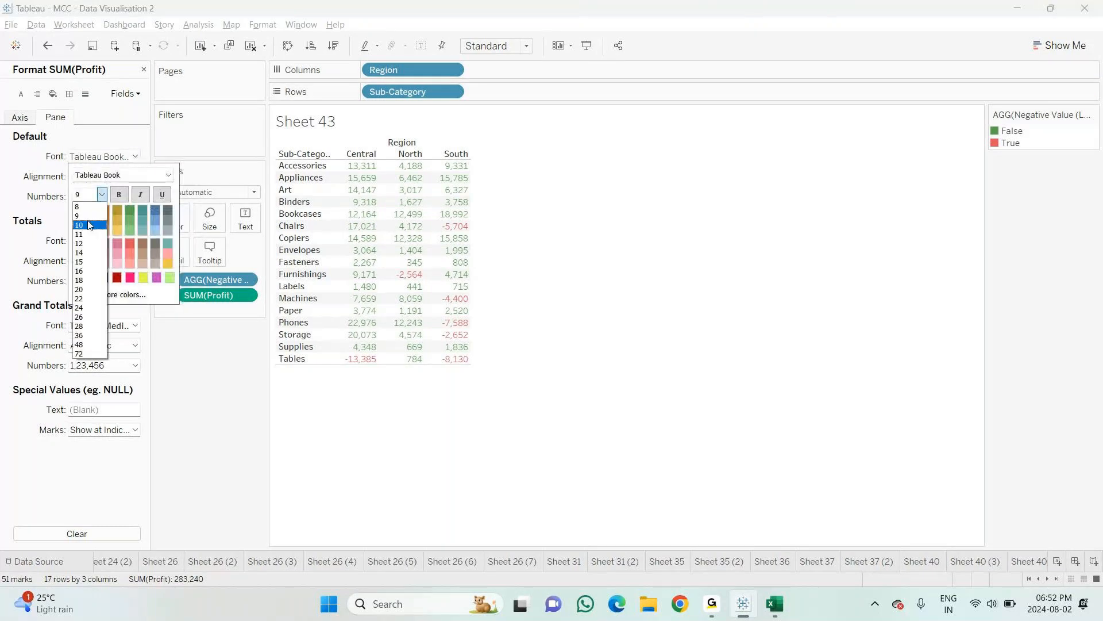
left_click(102, 236)
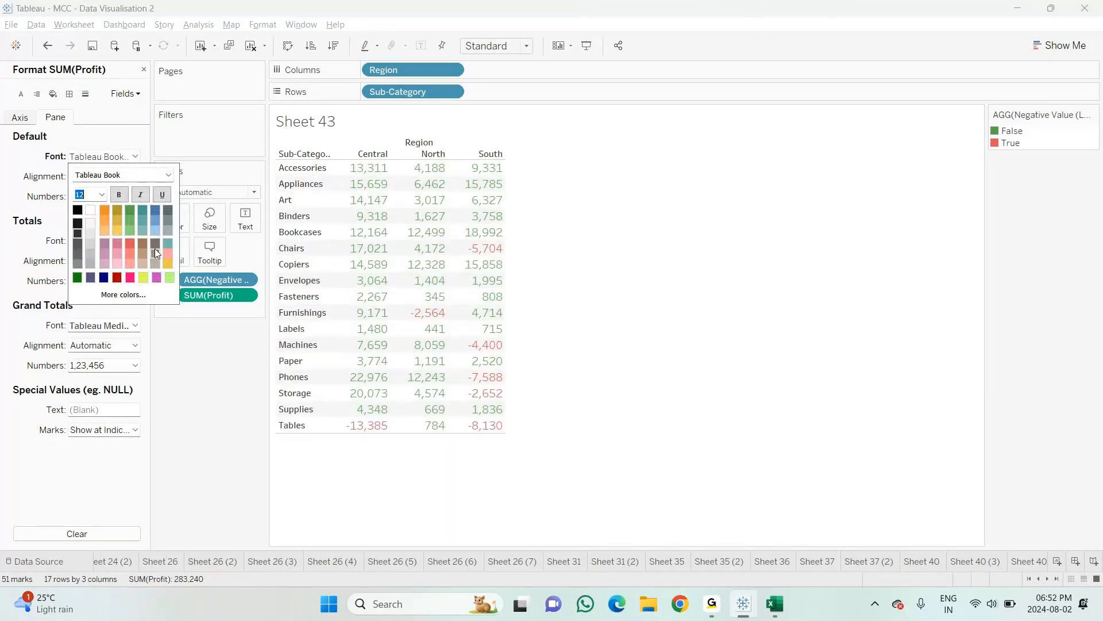
left_click(119, 194)
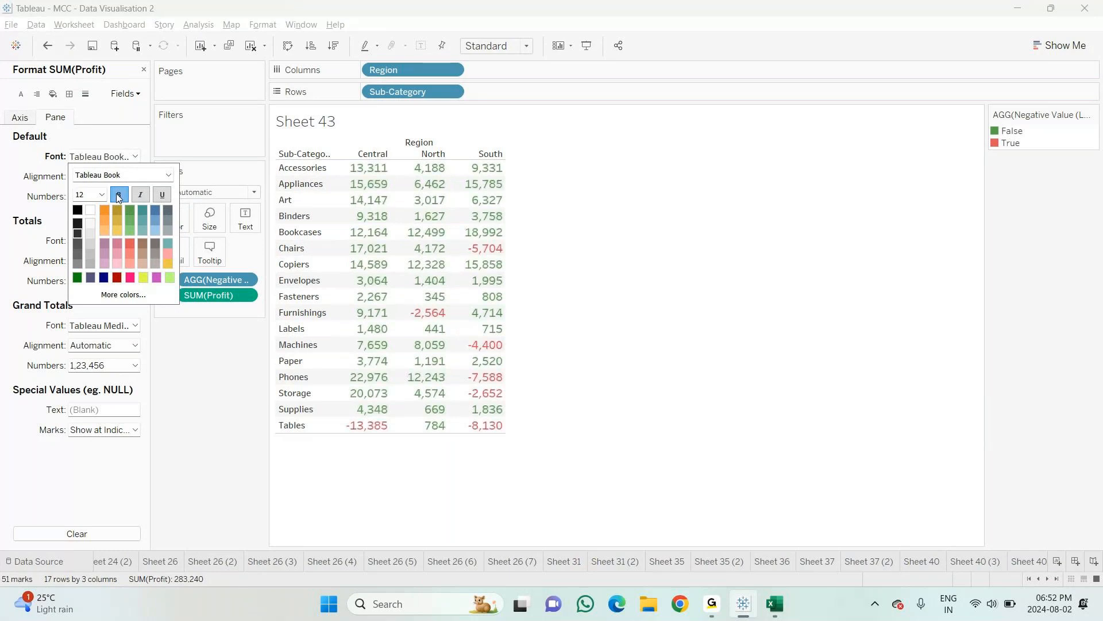
left_click(180, 360)
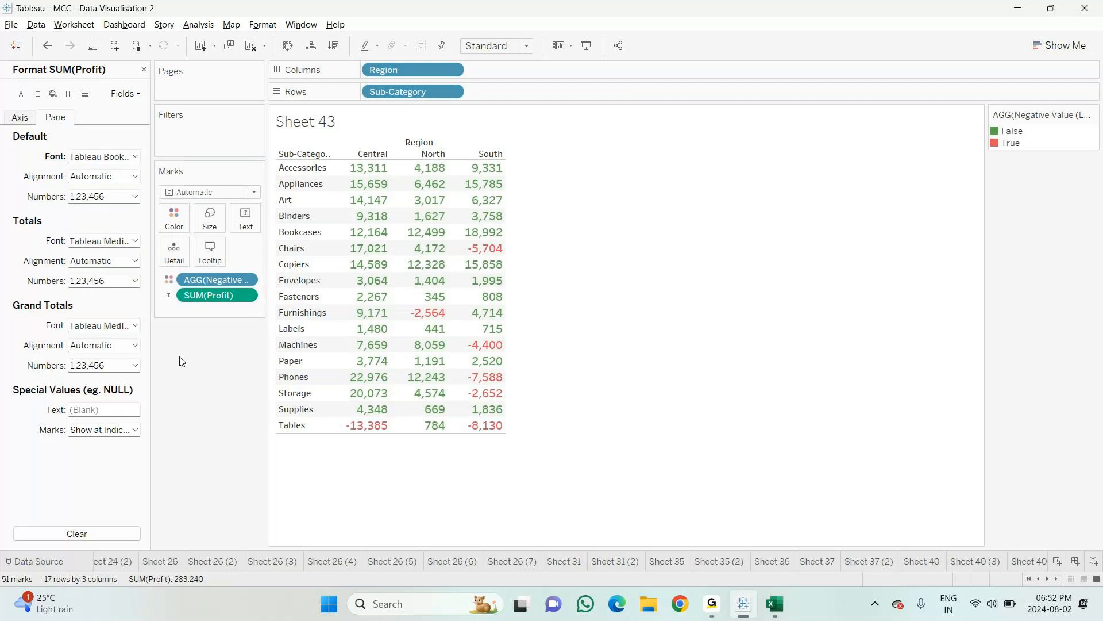
left_click(143, 69)
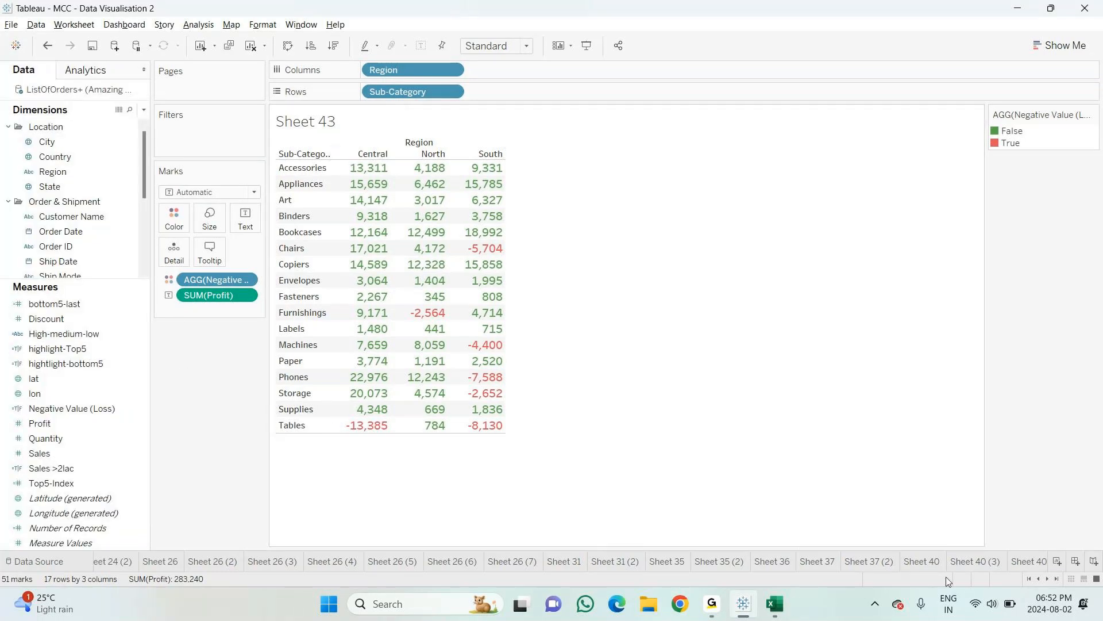
Step: Change the mark type of Sheet 40 (2) to Shape
left_click(1032, 565)
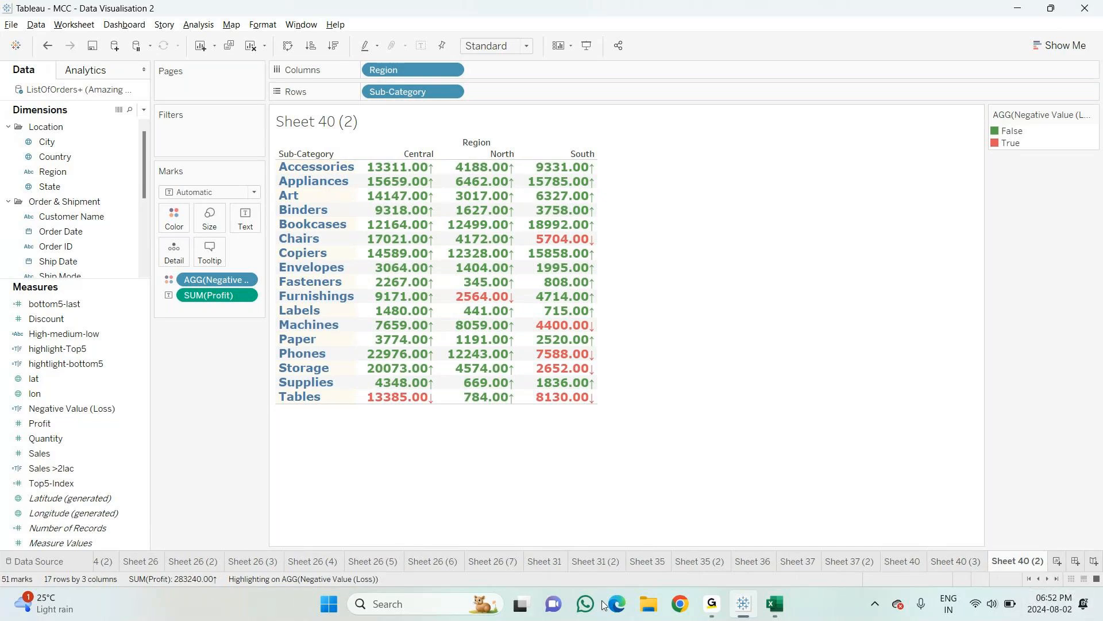
left_click(1047, 579)
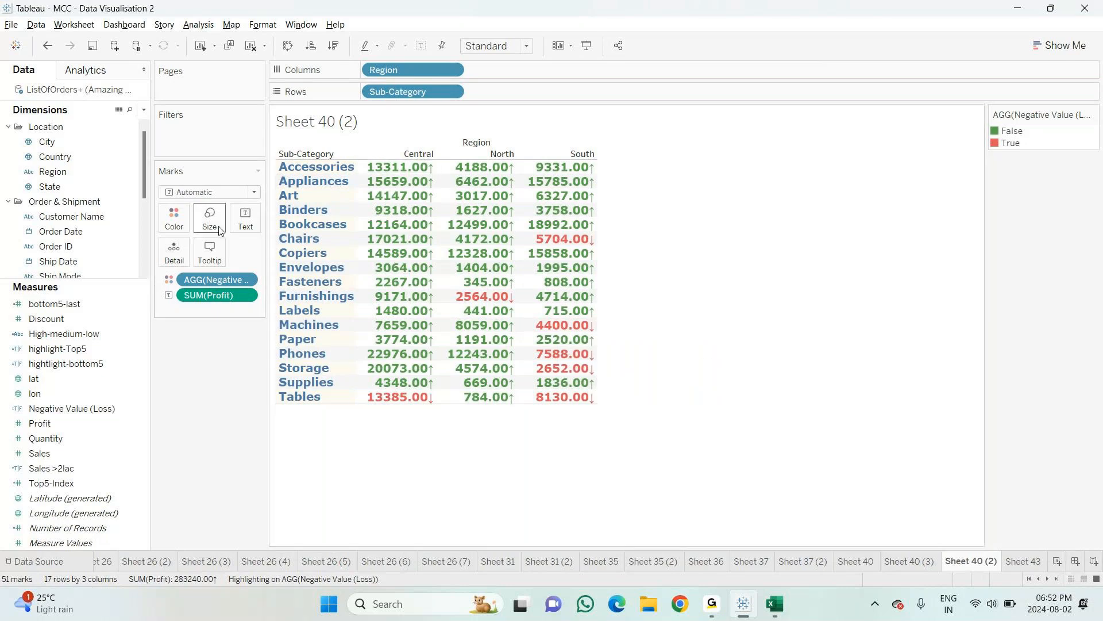
left_click(177, 193)
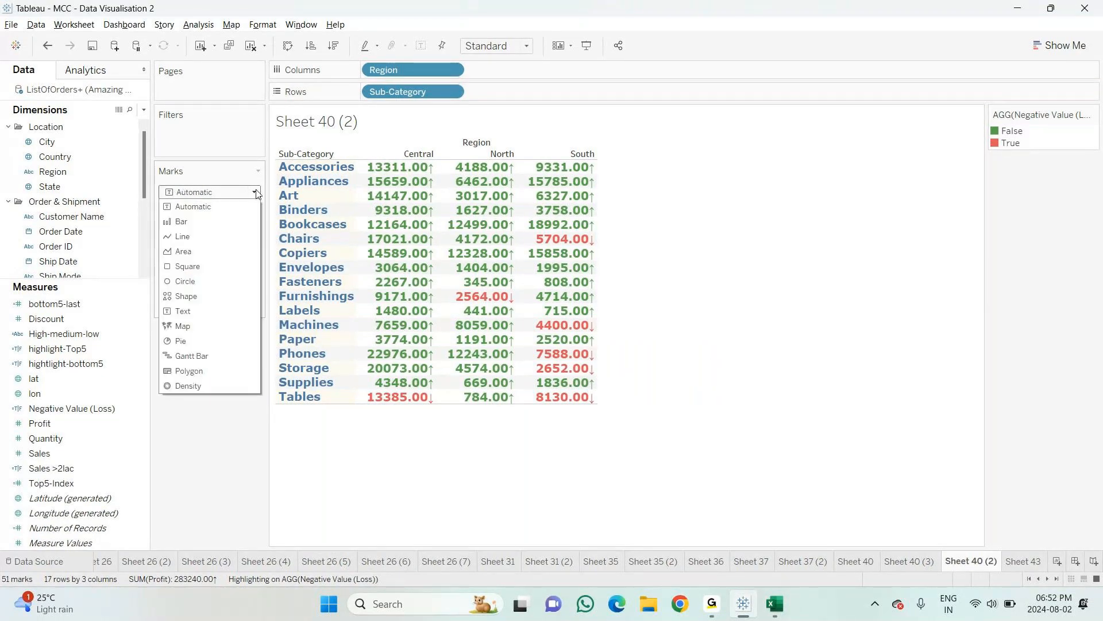
left_click(196, 301)
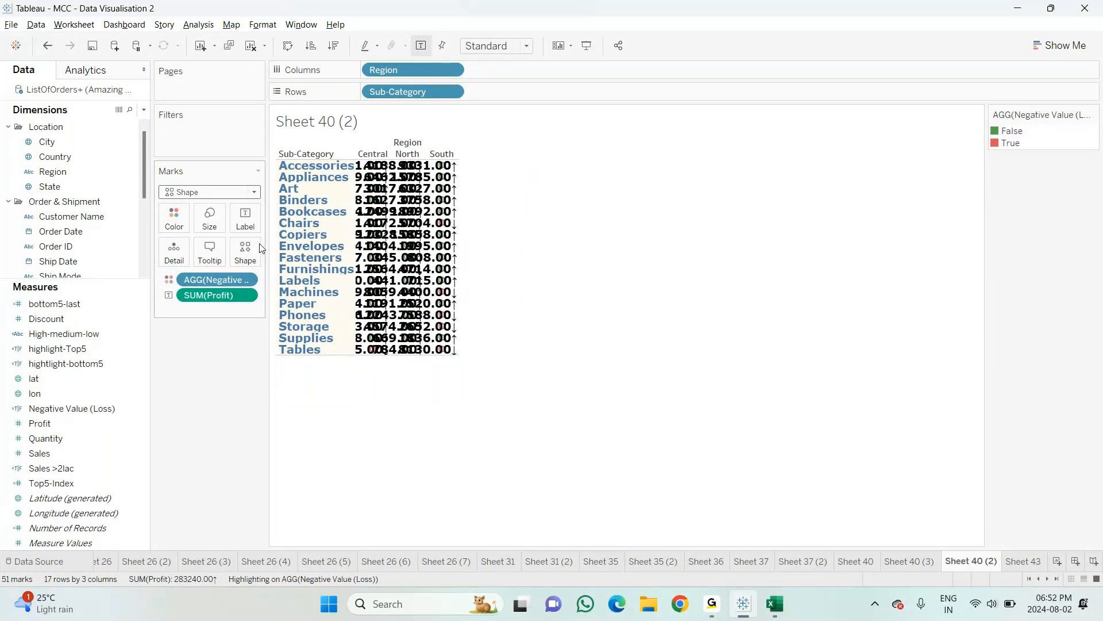
Step: Set the mark shape in Sheet 40 (2) to a filled downward triangle
left_click(247, 252)
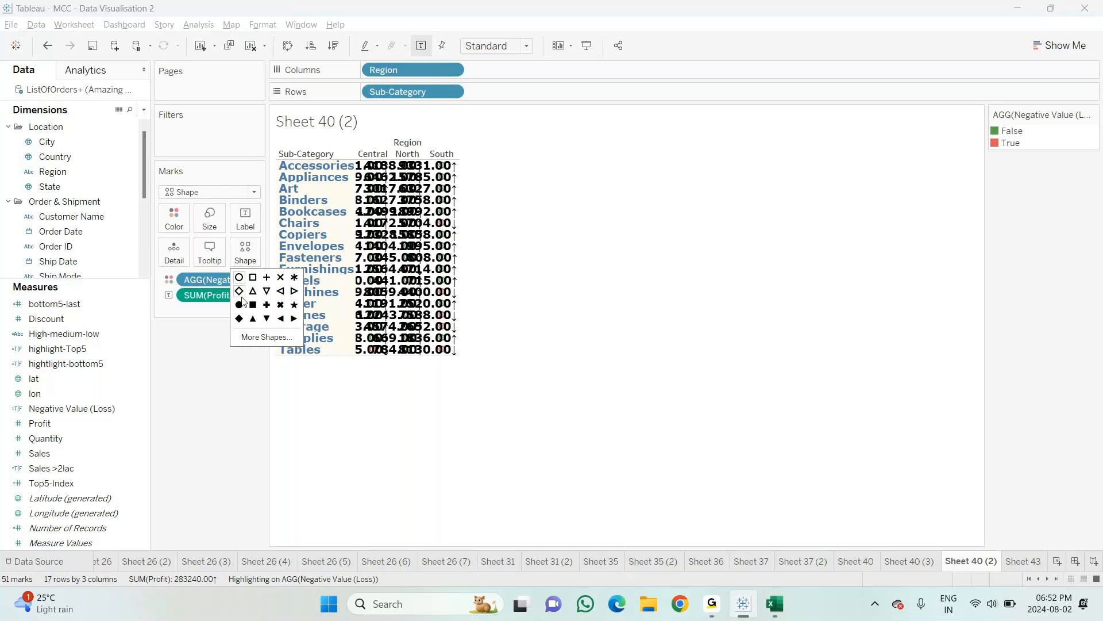
left_click(266, 321)
left_click(231, 355)
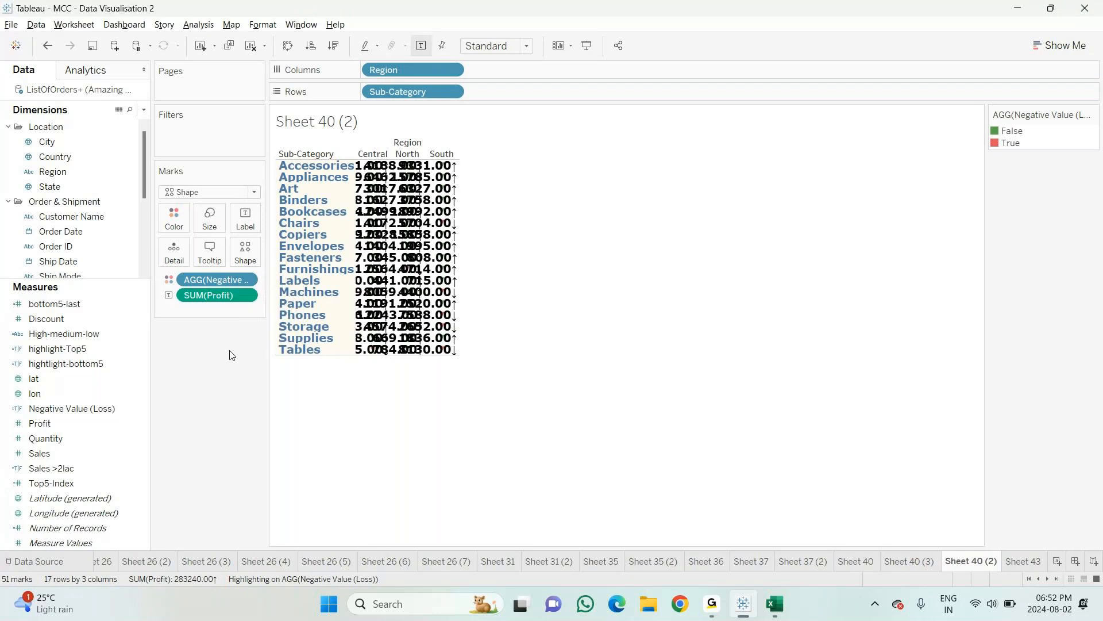
Step: Fit Sheet 40 (2) to Entire View and set its mark shape to a filled circle
left_click(519, 51)
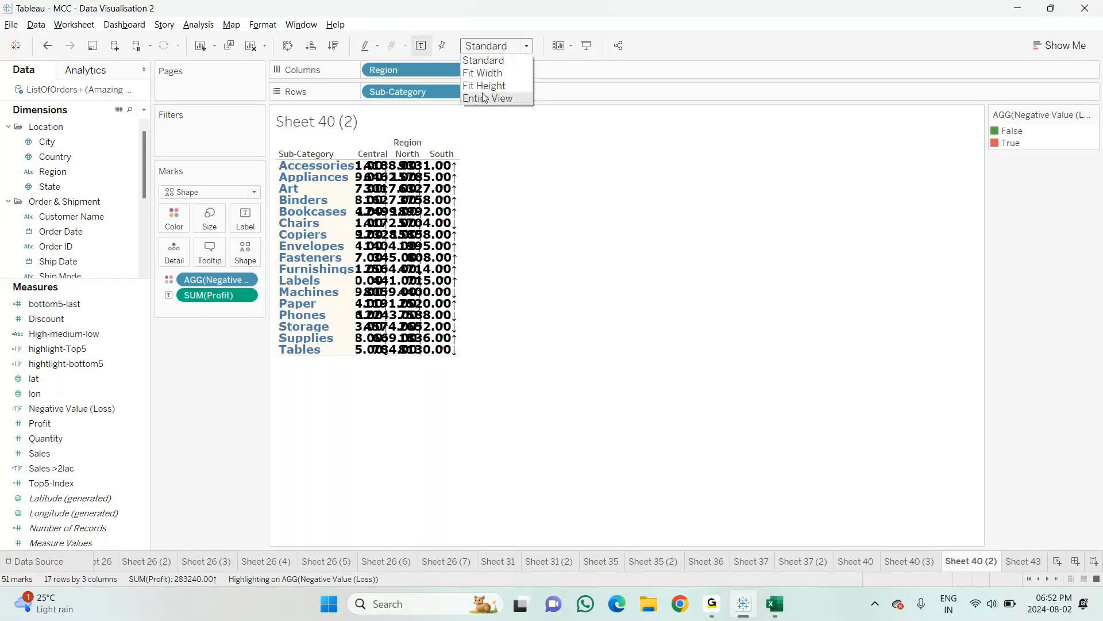
left_click(483, 98)
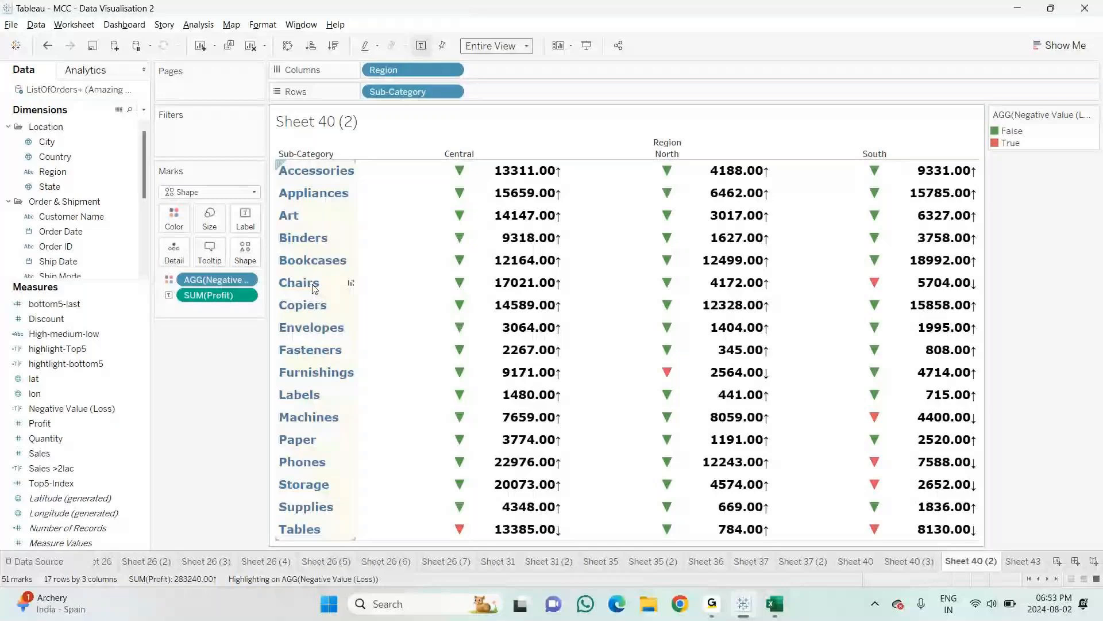
left_click(245, 255)
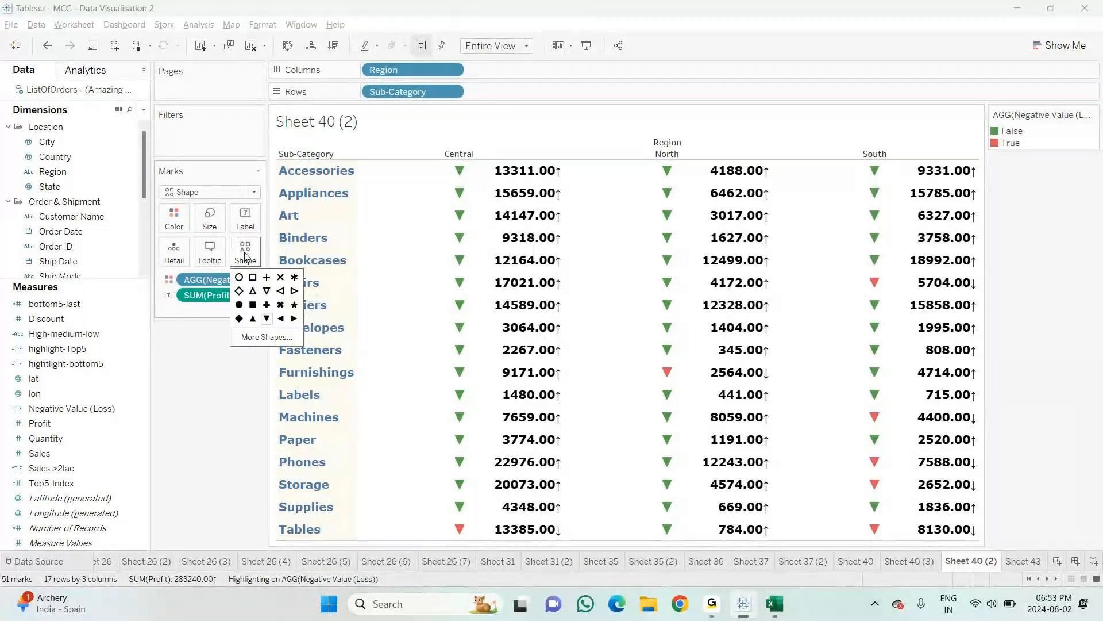
left_click(239, 305)
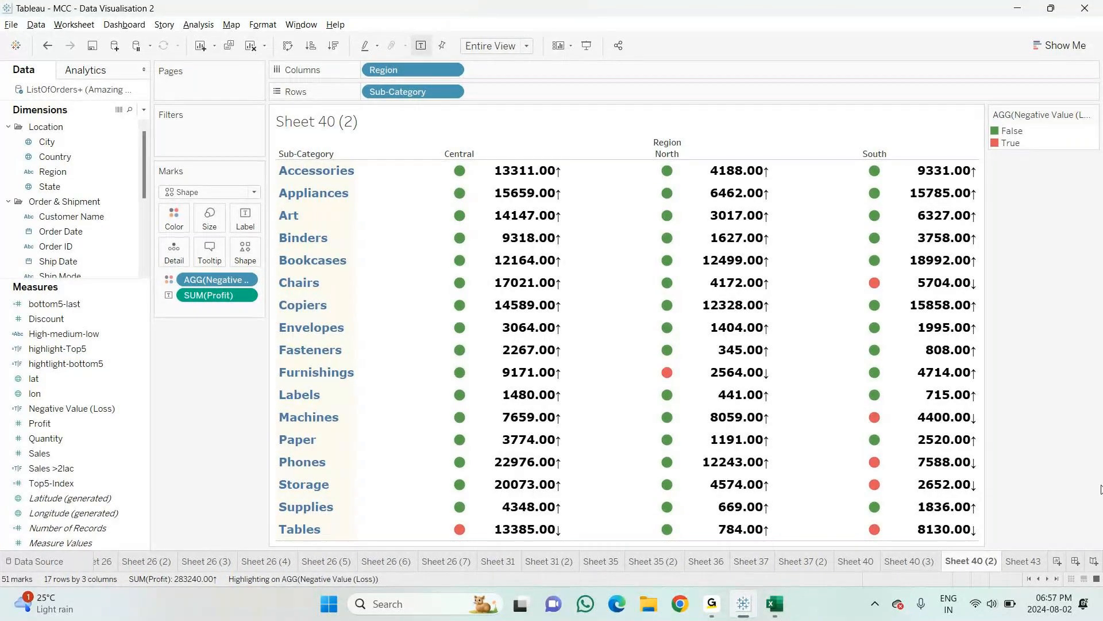
Step: Create a new worksheet with Sub-Category as rows and Profit as the text values
key("ctrl+m")
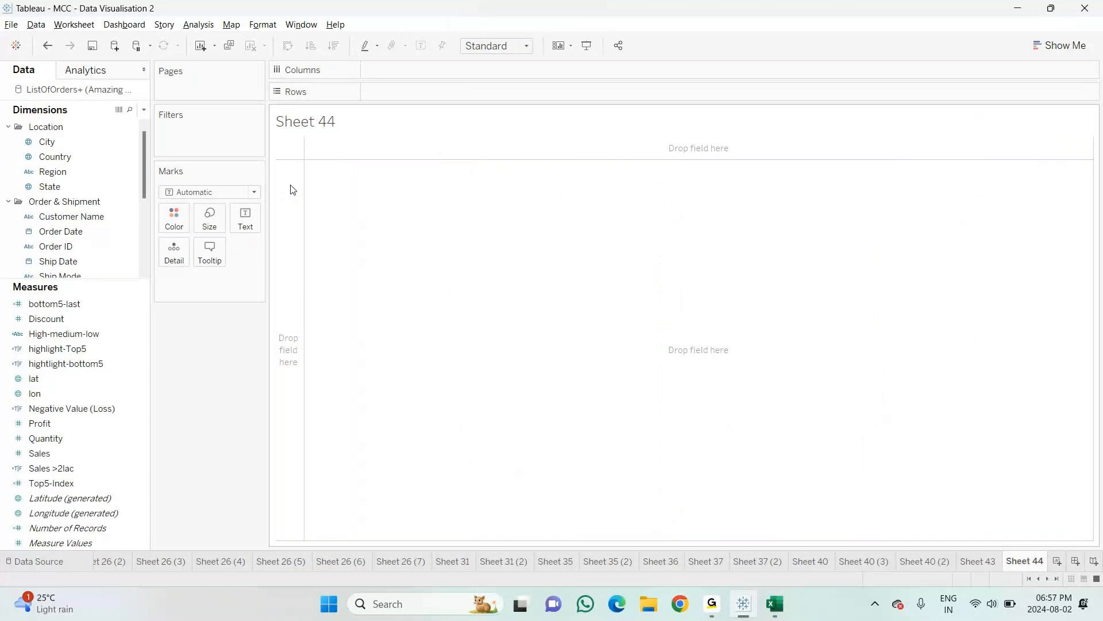
scroll(55, 248, "down", 3)
left_click_drag(69, 214, 85, 242)
left_click_drag(69, 201, 416, 95)
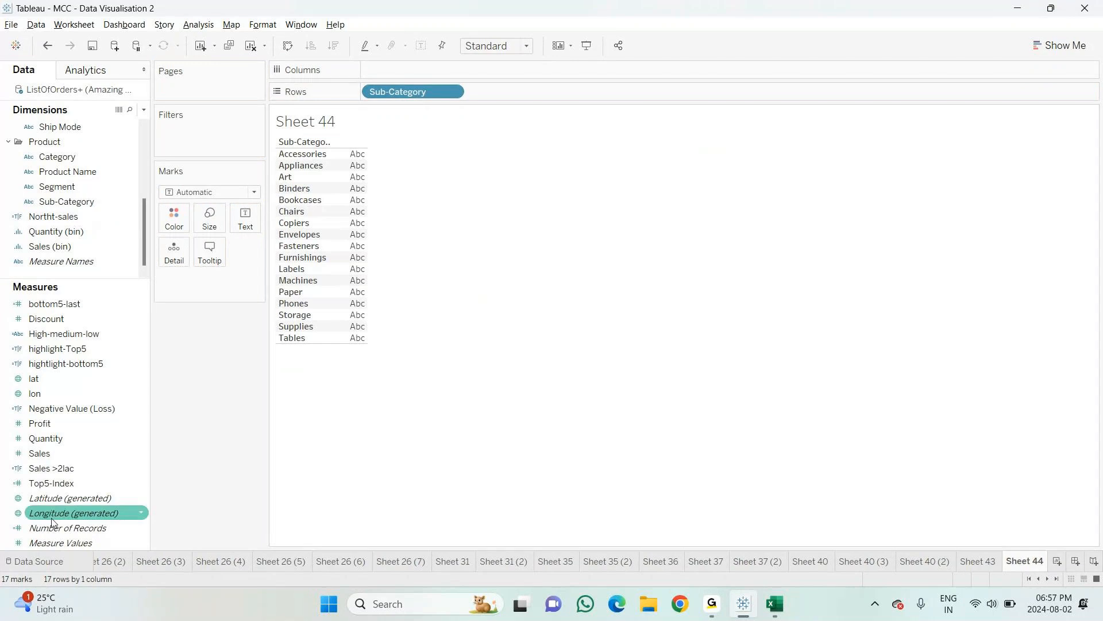
left_click_drag(77, 427, 350, 279)
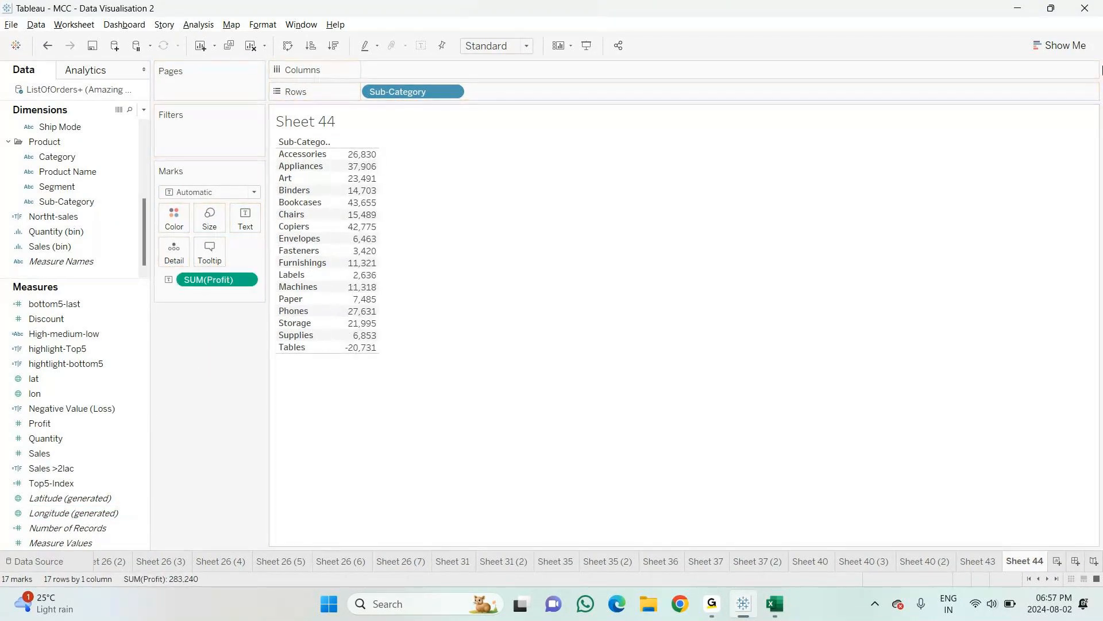
Step: Convert the Sub-Category profit table into a horizontal bar chart
left_click(1060, 45)
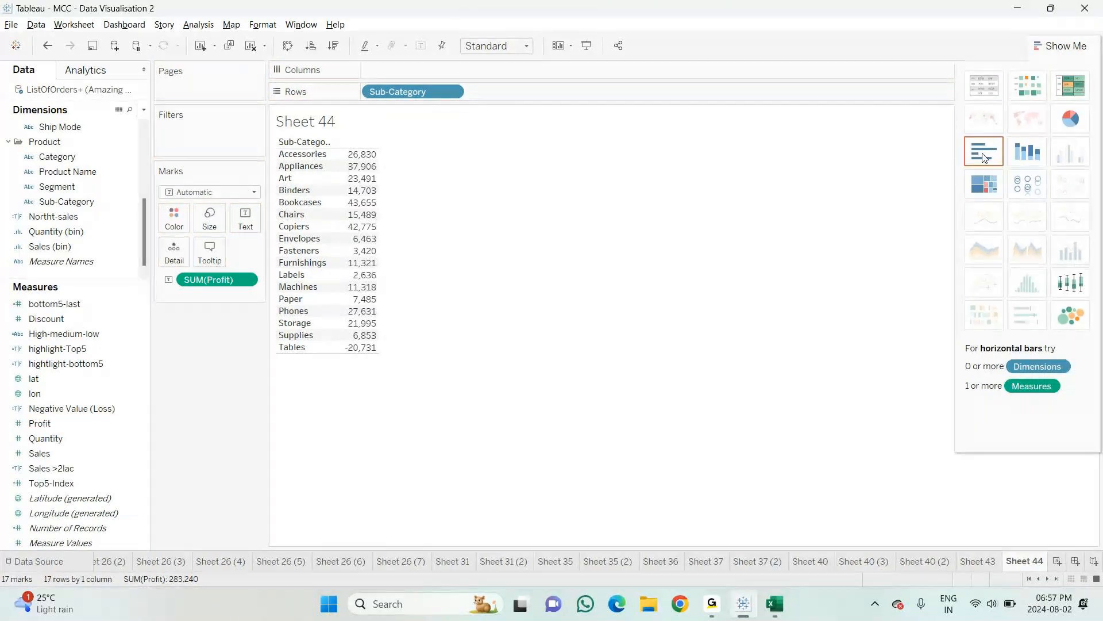
left_click(984, 152)
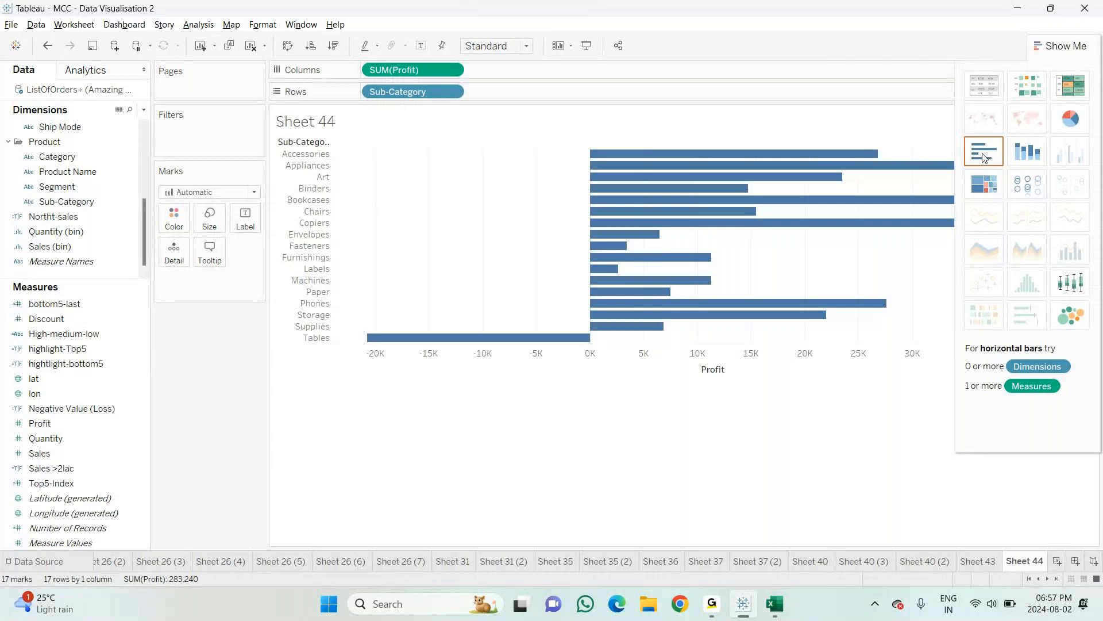
mouse_move(594, 324)
Step: Create a calculated field and name it Positive-Profit
left_click(143, 109)
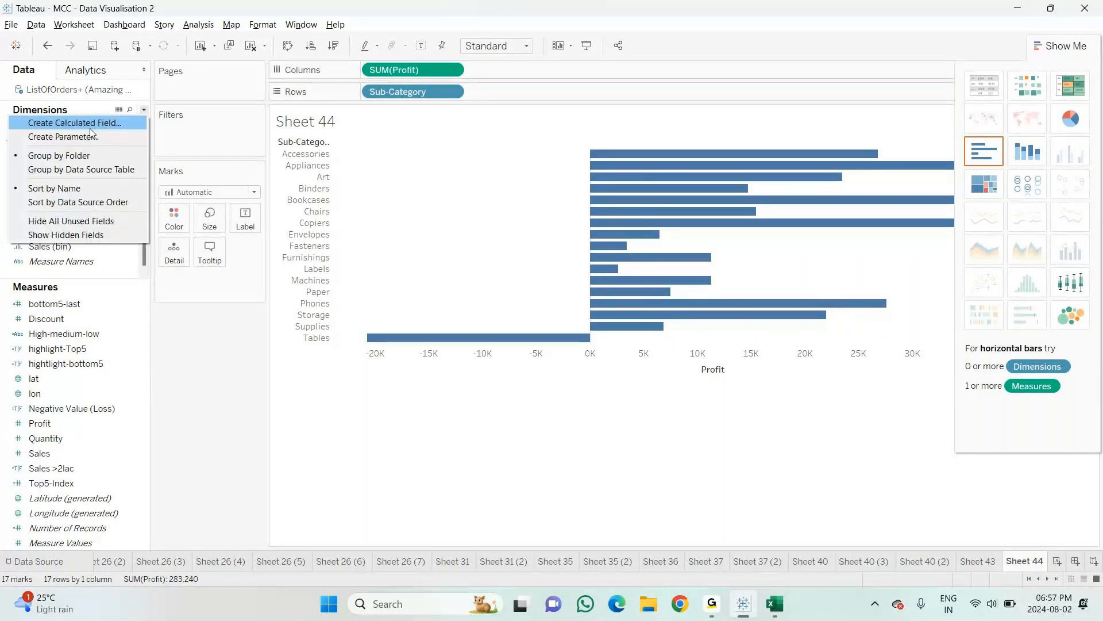
left_click(90, 123)
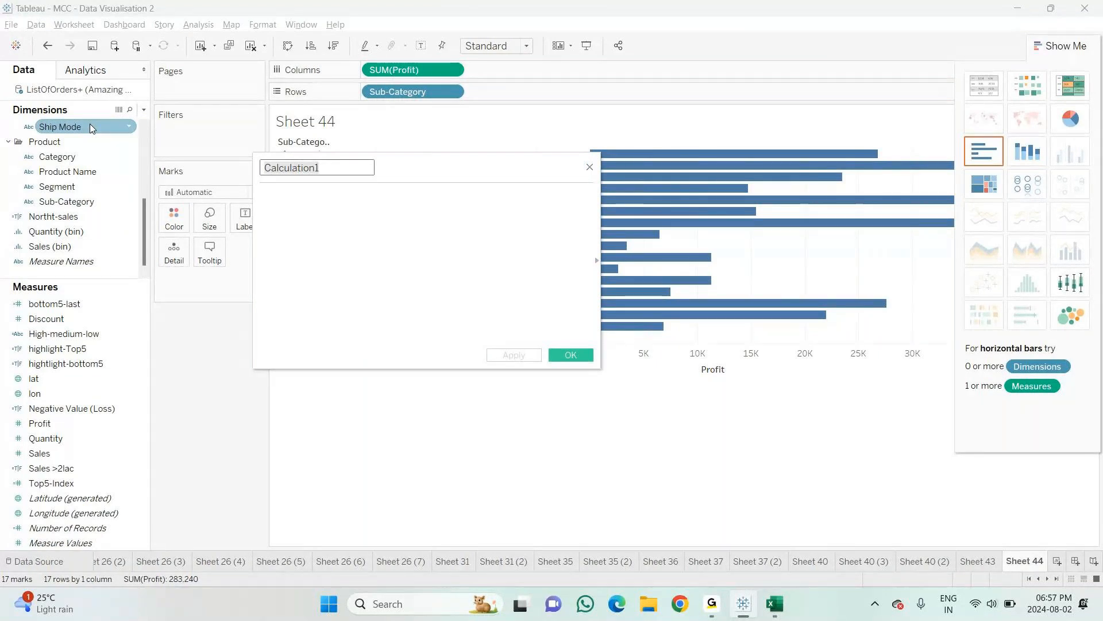
key("ctrl+a")
key("BackSpace")
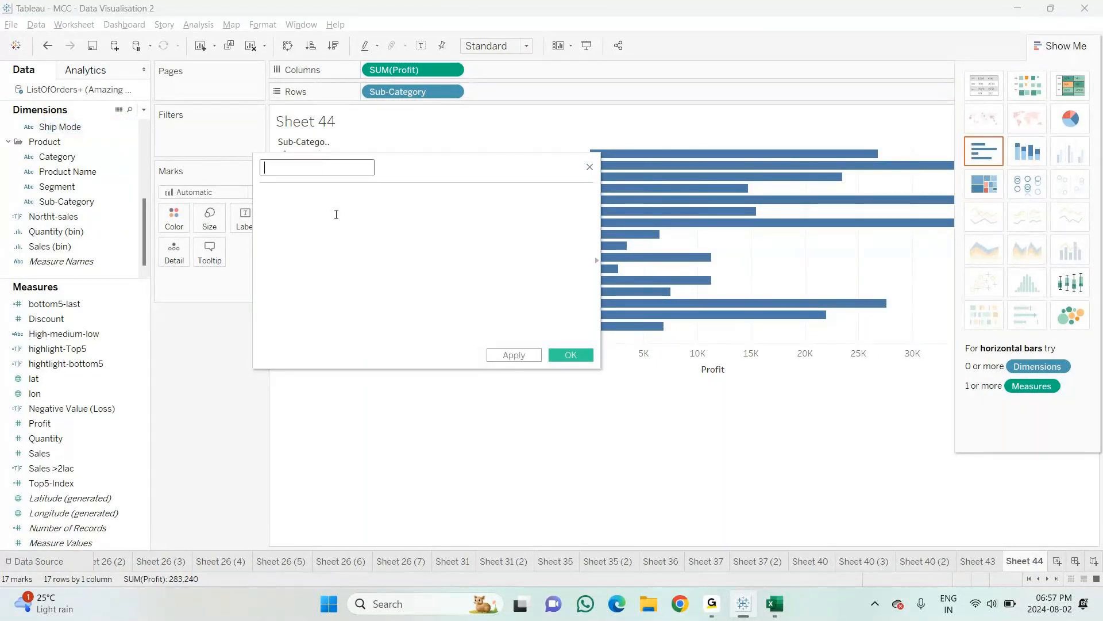
type("Posi")
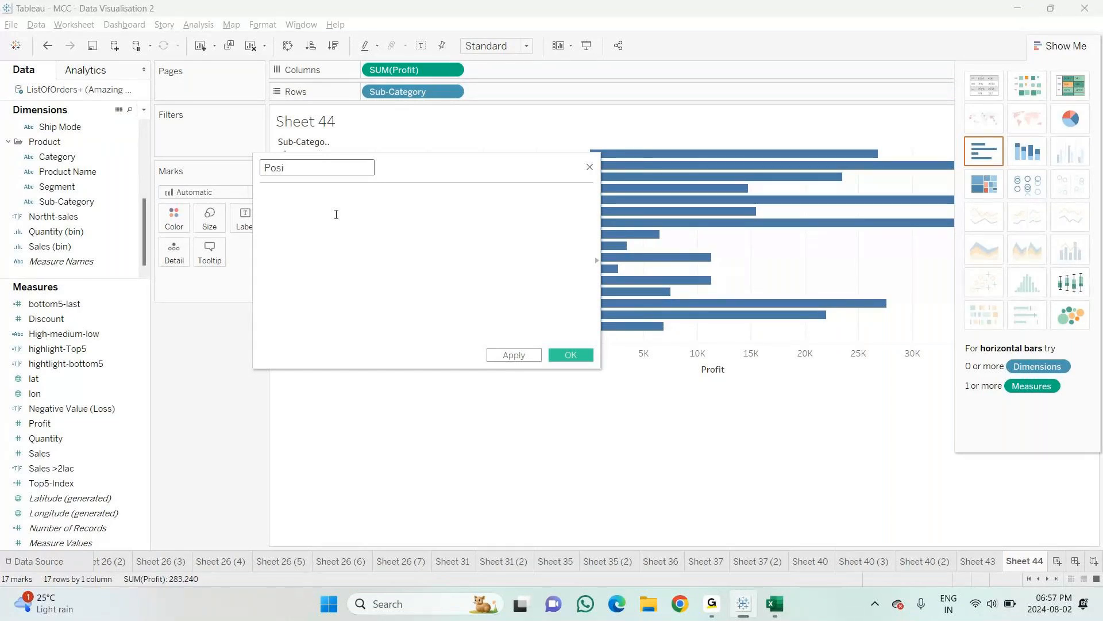
type("tive")
type("-Provif")
key("BackSpace")
key("BackSpace")
key("BackSpace")
type("fit")
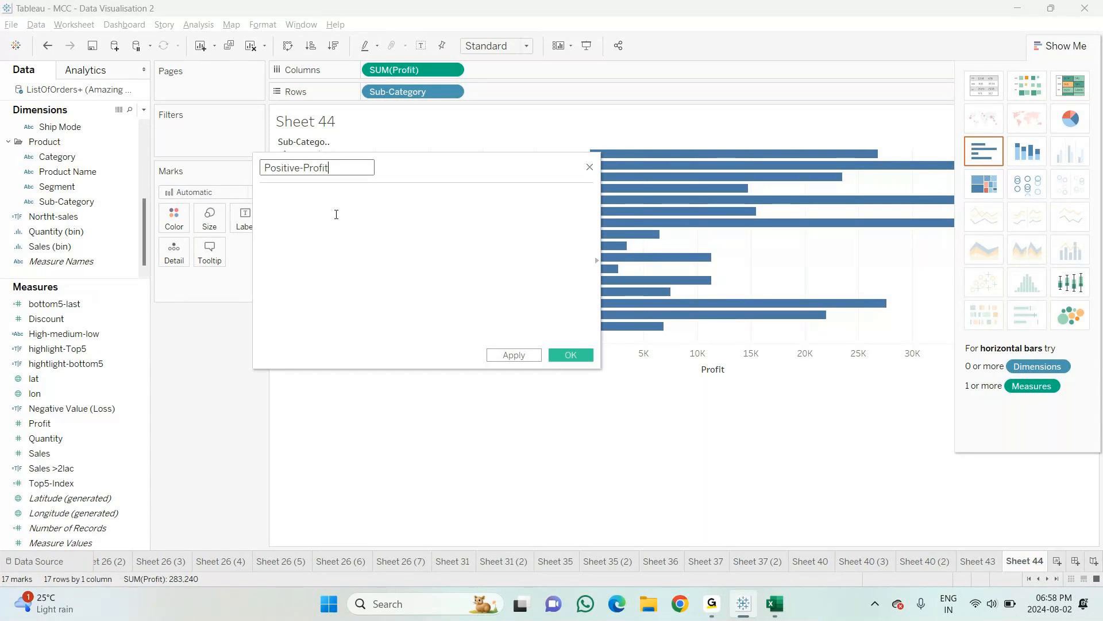
Step: Enter the formula ABS([Profit]) for the Positive-Profit calculation
left_click(335, 207)
type("abs")
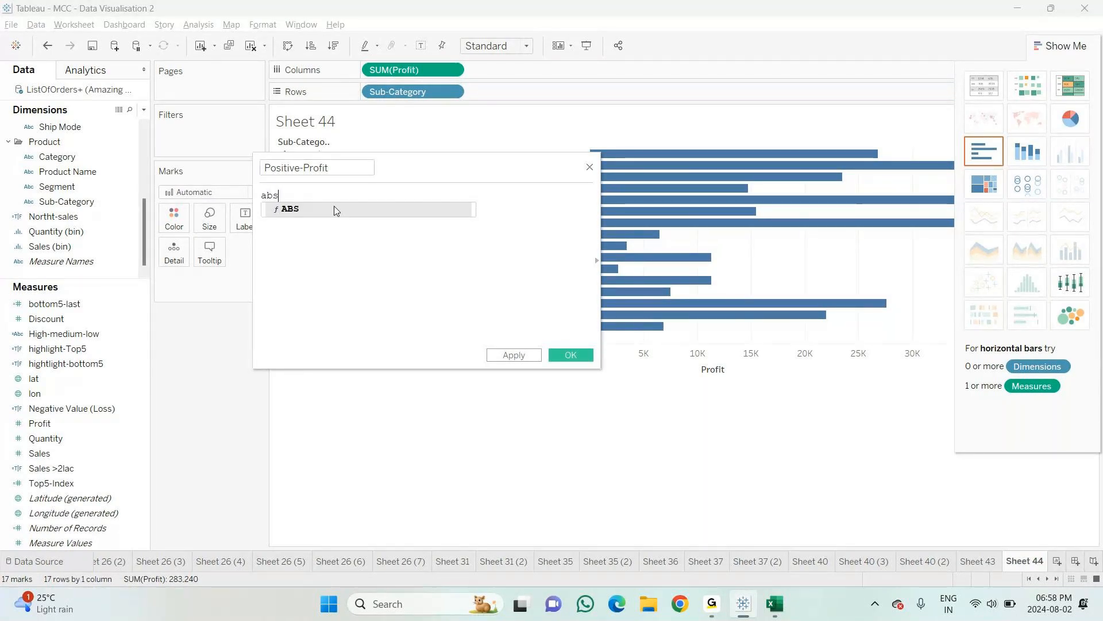
key("Return")
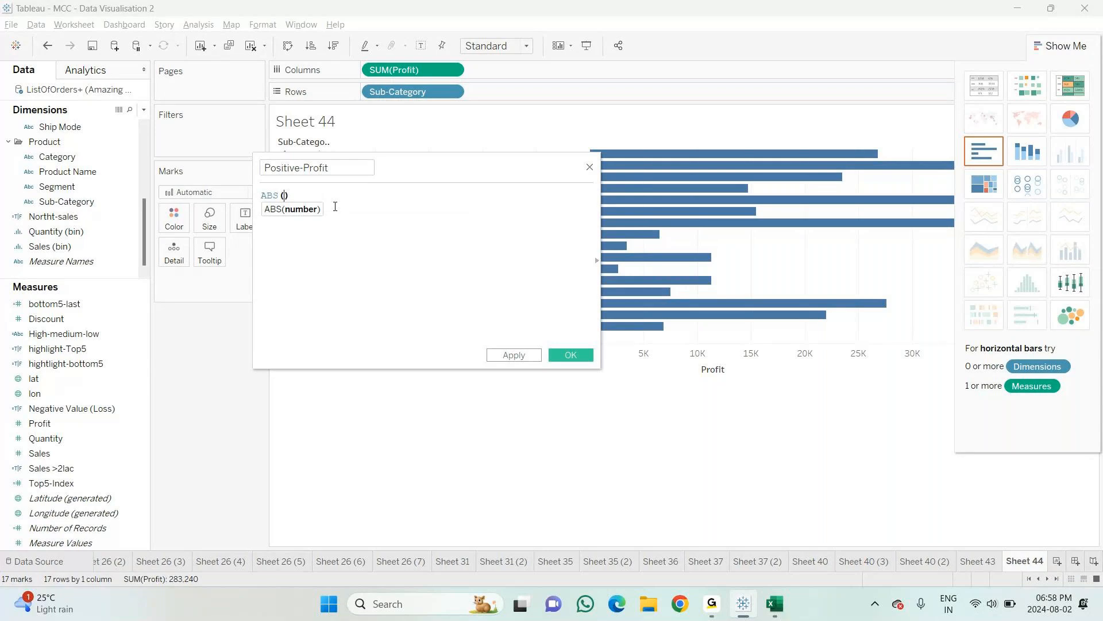
type("prod")
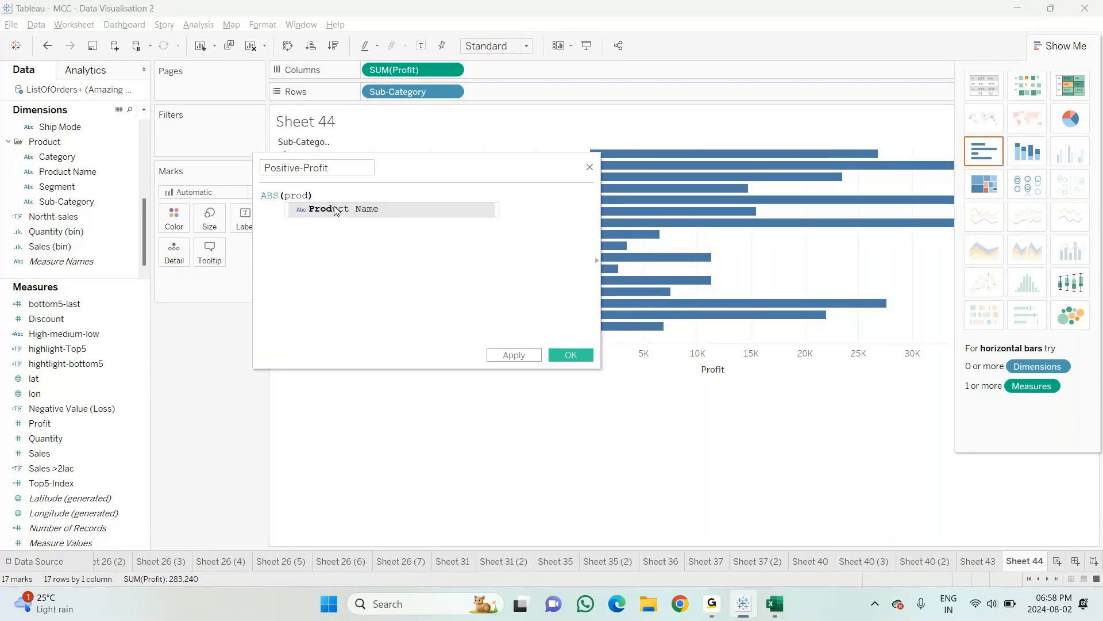
key("BackSpace")
key("Down")
key("Return")
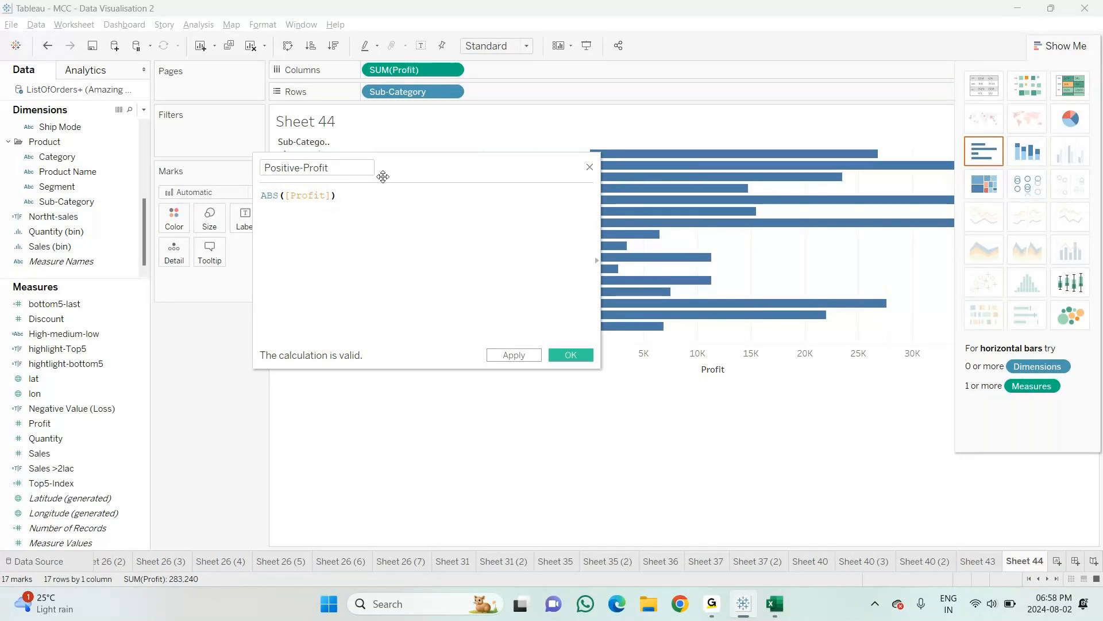
Step: Wrap Profit in a SUM so the formula reads ABS(SUM([Profit])), and save the calculated field
left_click(290, 196)
type("sum")
key("Return")
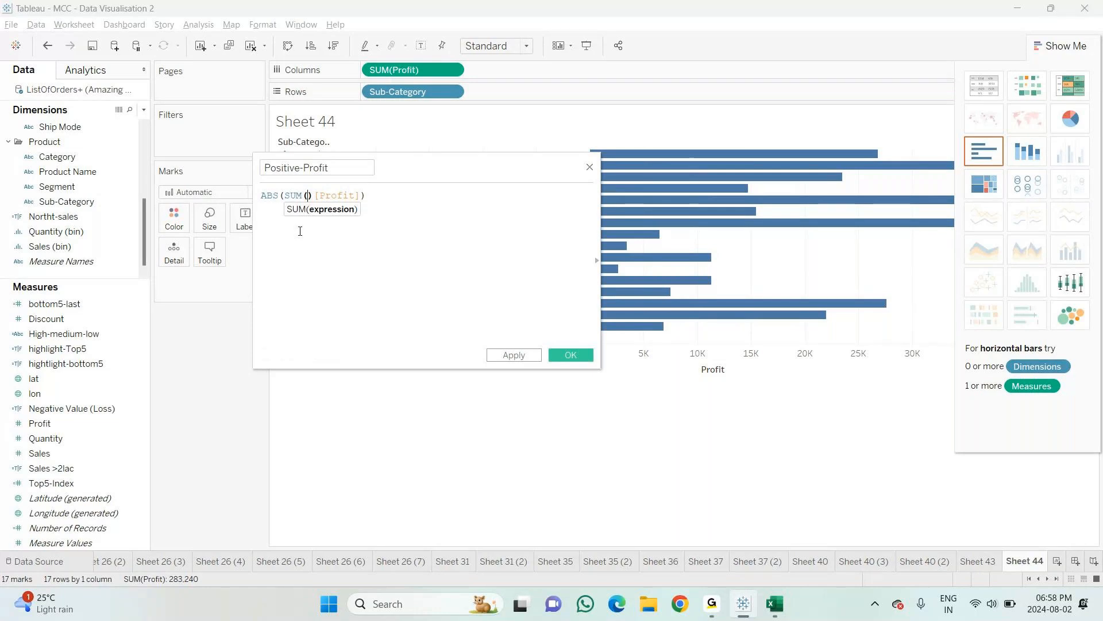
key("Right")
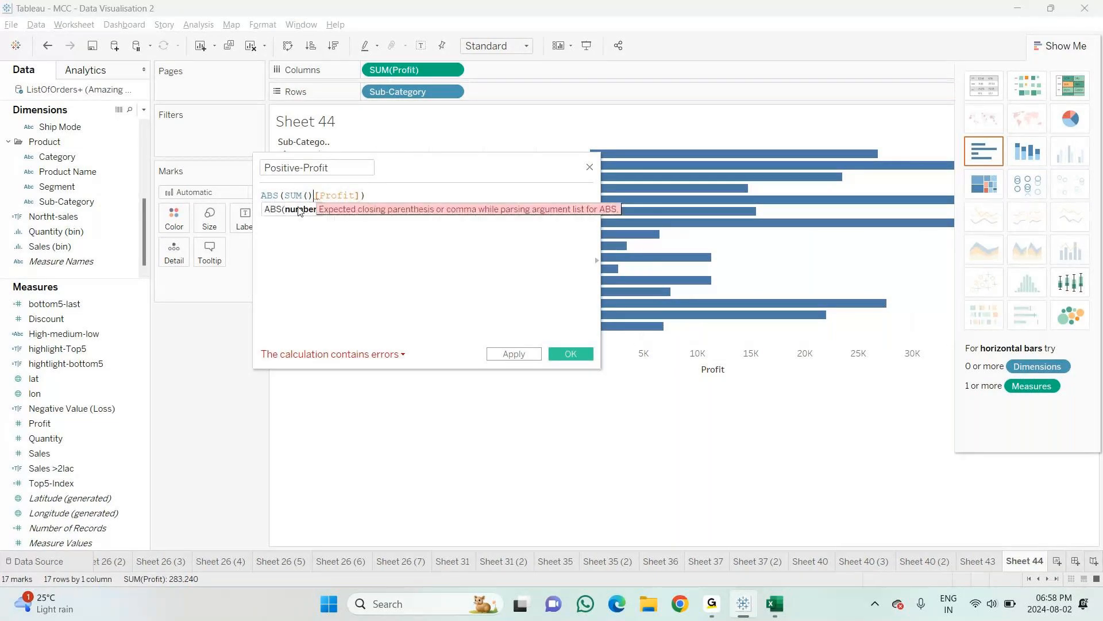
key("BackSpace")
left_click(395, 192)
type(")")
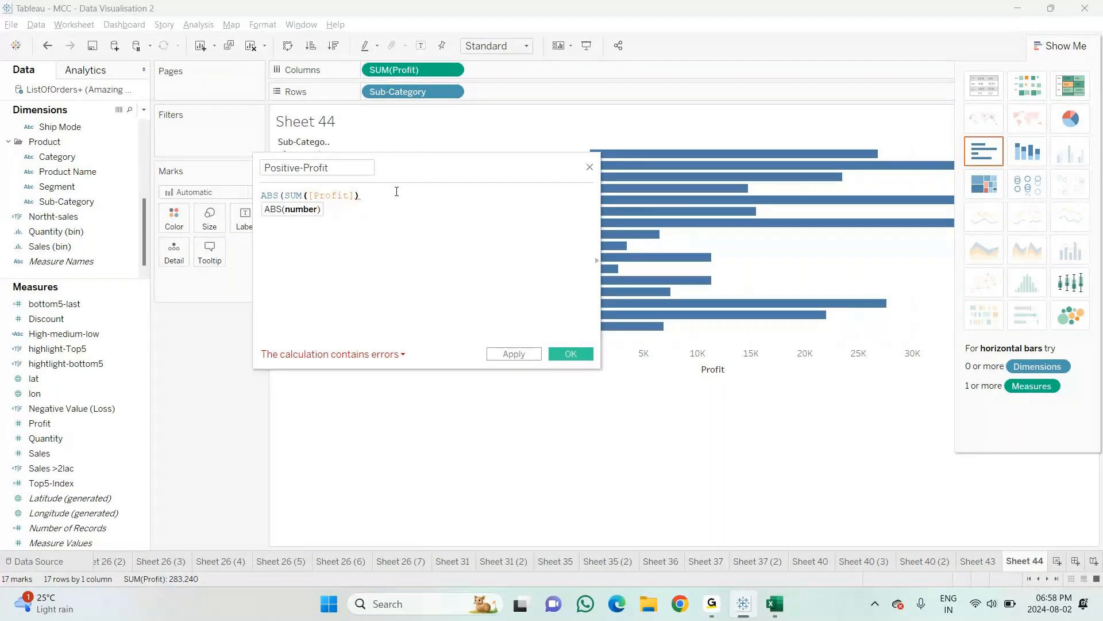
type(")")
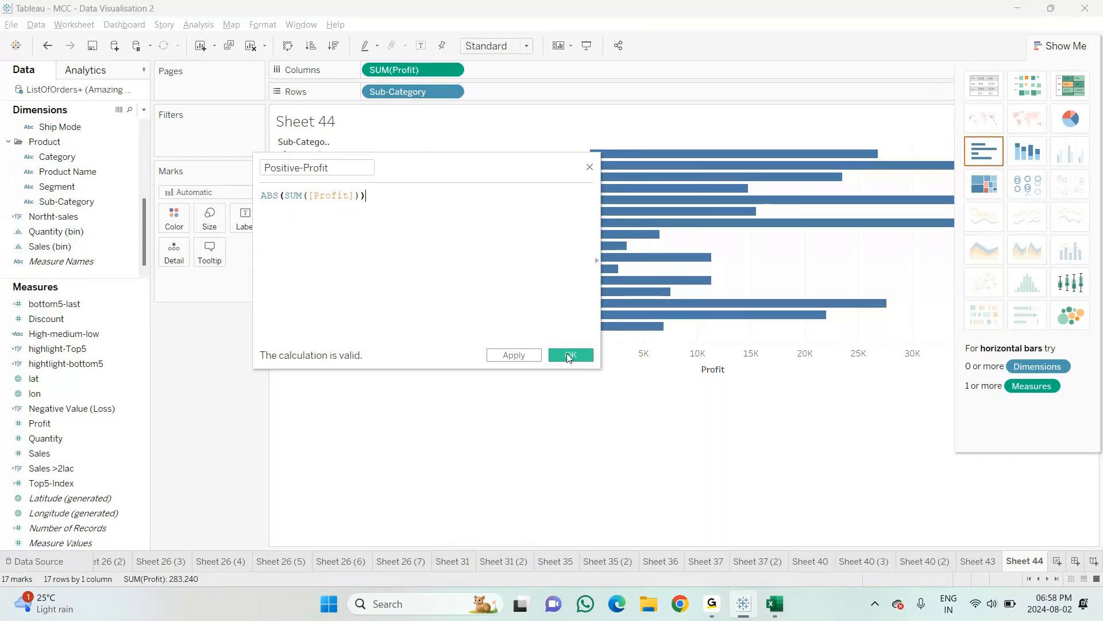
left_click(569, 355)
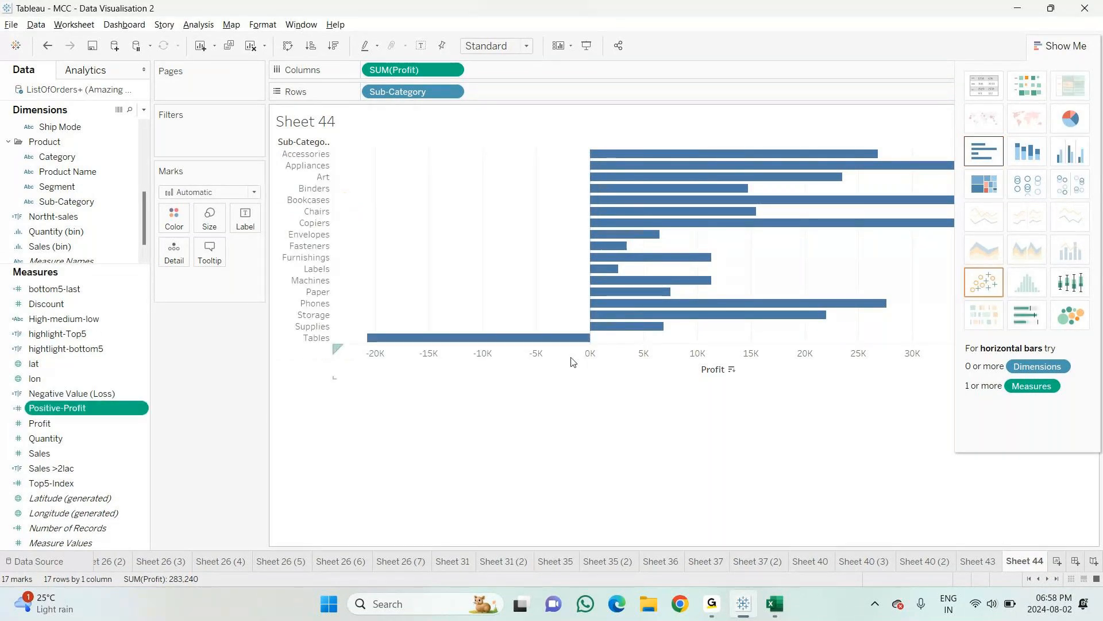
Step: Replace Profit with Positive-Profit in the columns and sort the sub-categories in descending order
left_click_drag(419, 73, 185, 389)
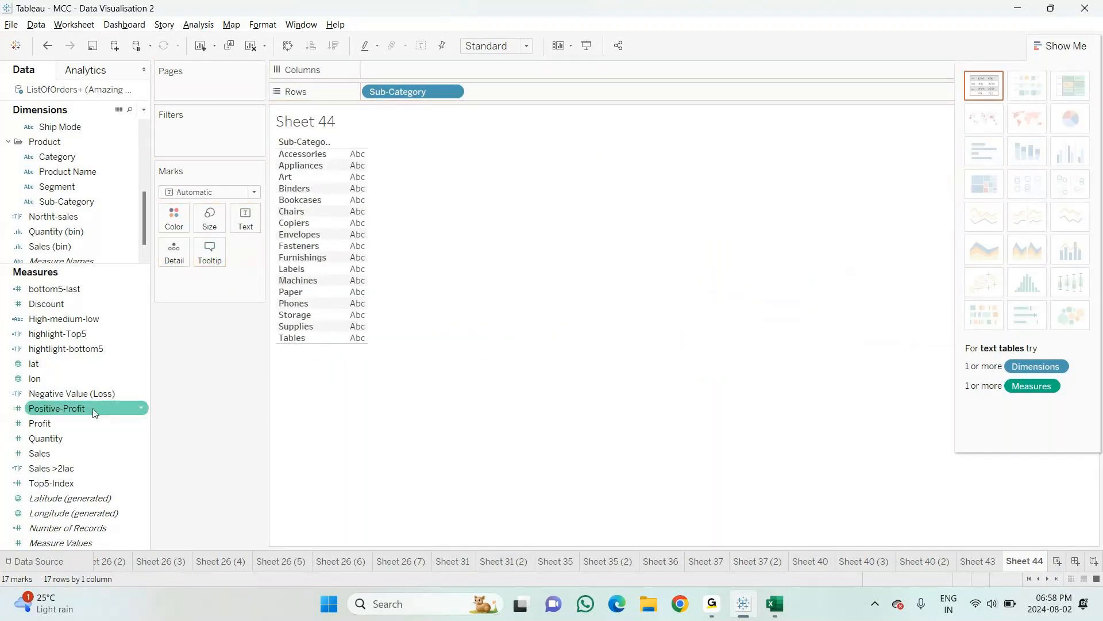
left_click_drag(426, 74, 426, 74)
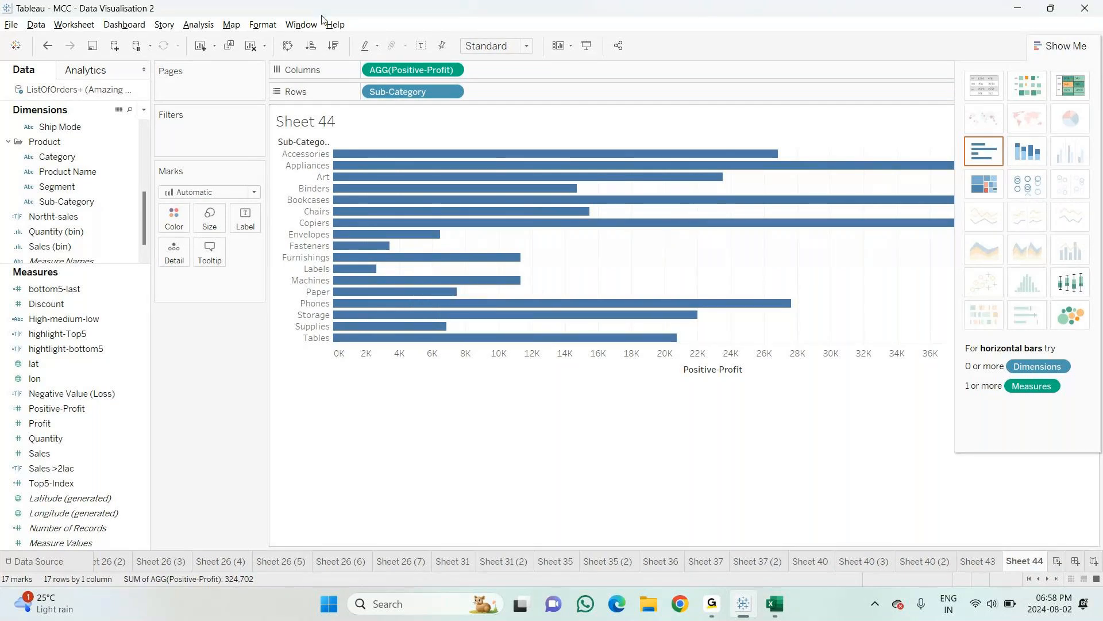
left_click(334, 47)
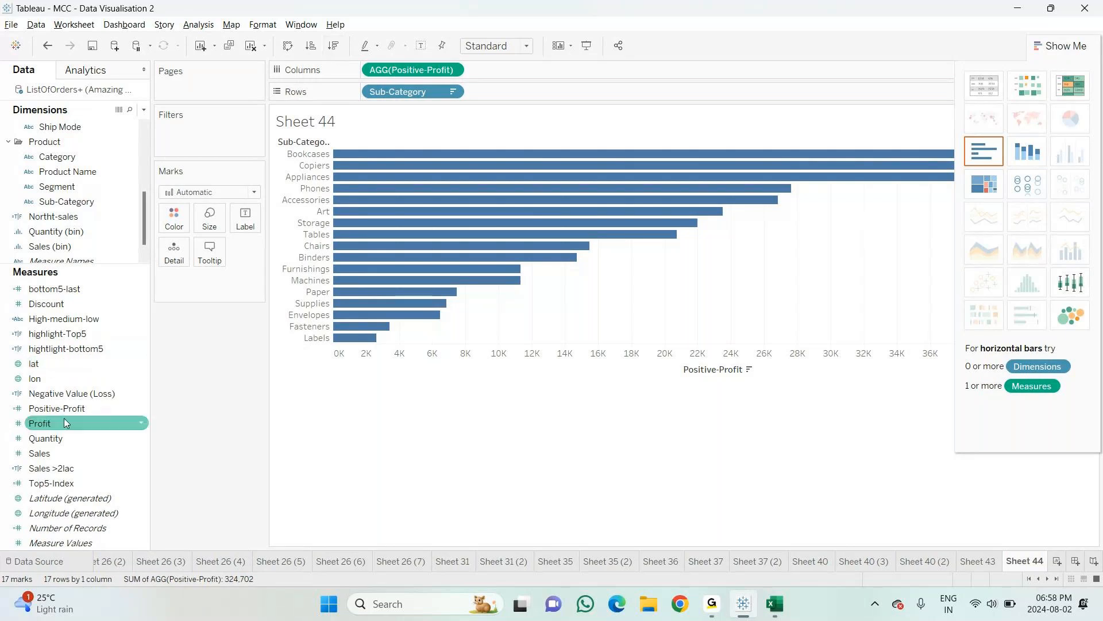
Step: Review the Positive-Profit formula beside the full bar chart with the chart suggestions hidden, and close the calculation
right_click(144, 408)
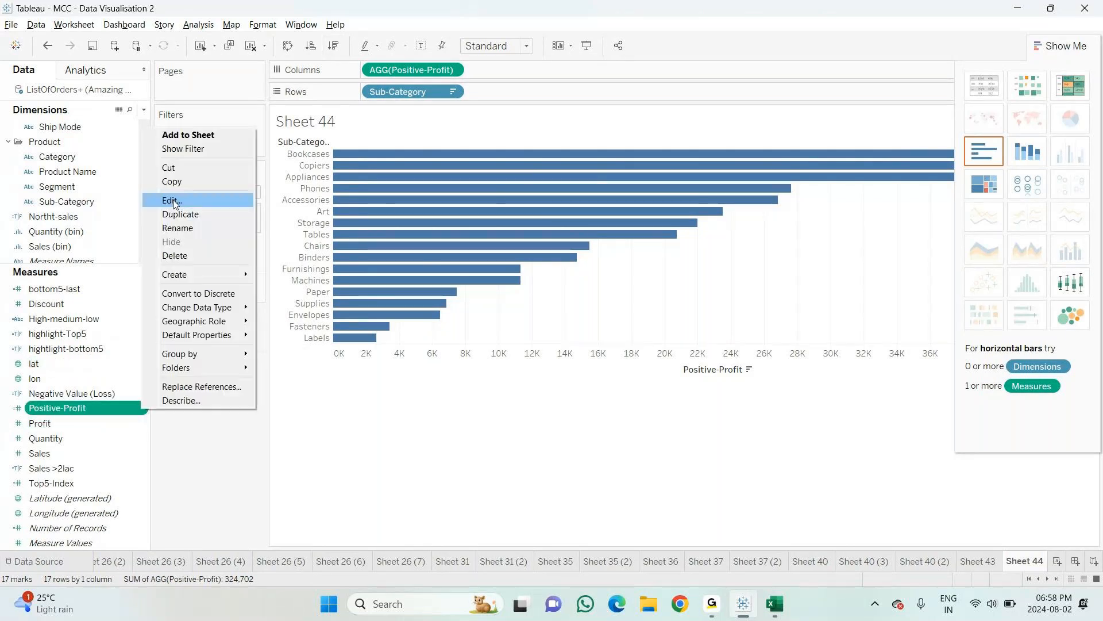
left_click(174, 202)
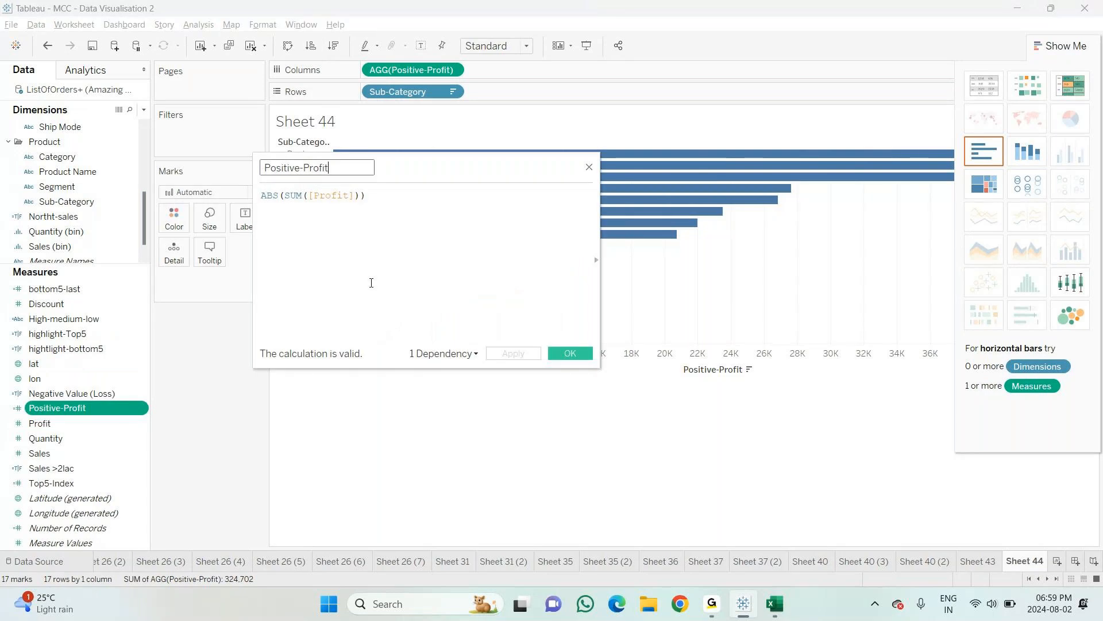
left_click_drag(508, 173, 875, 284)
left_click(1060, 45)
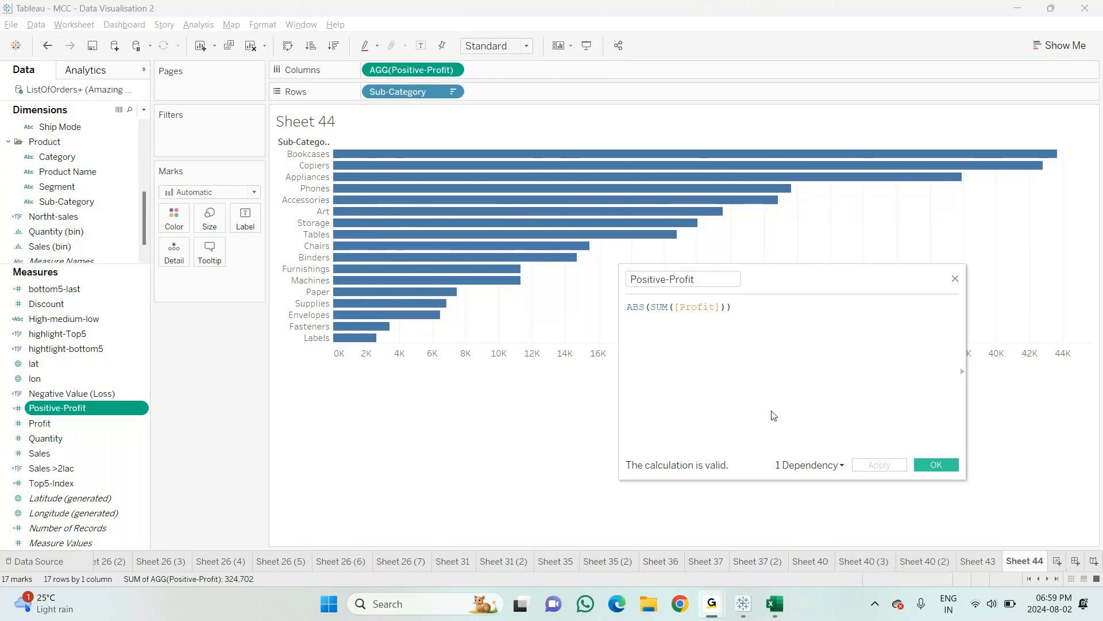
left_click(772, 411)
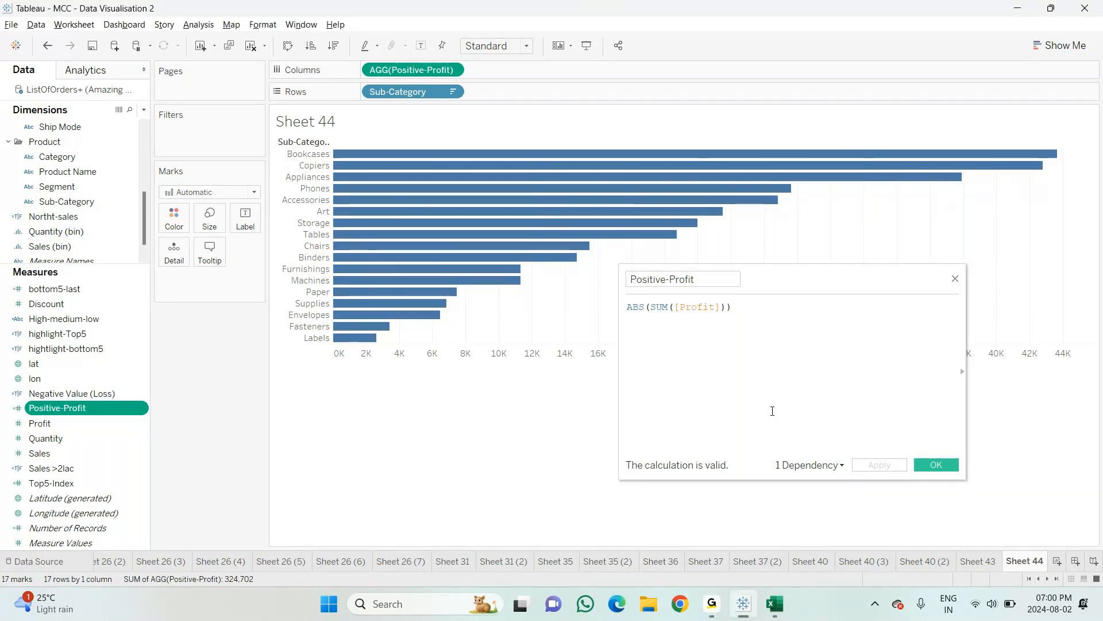
key("alt+Tab")
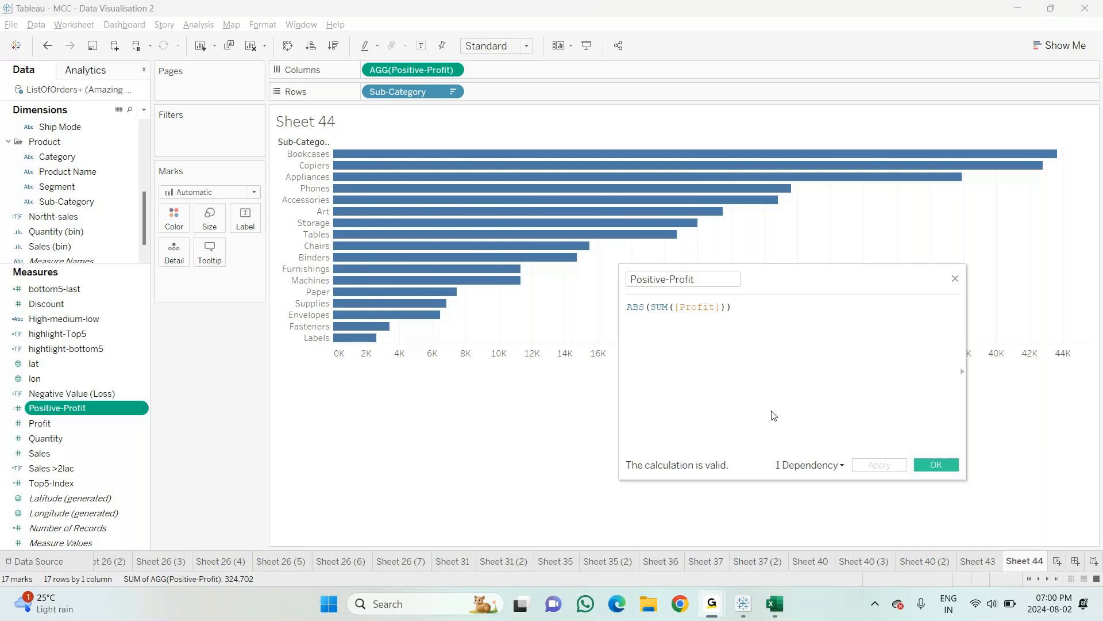
left_click(772, 411)
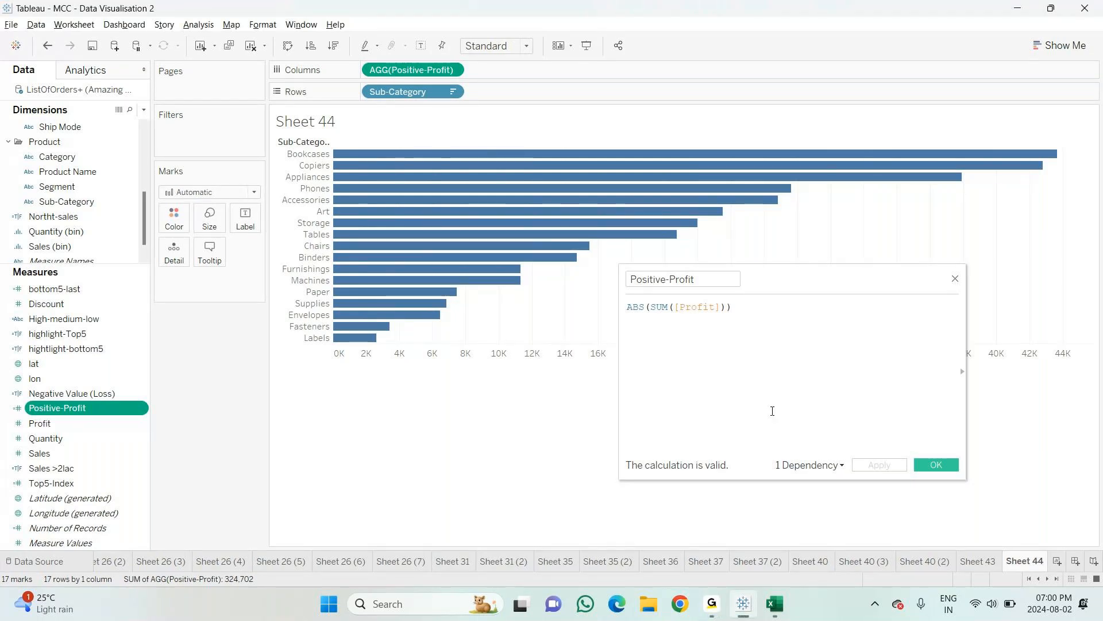
left_click(938, 467)
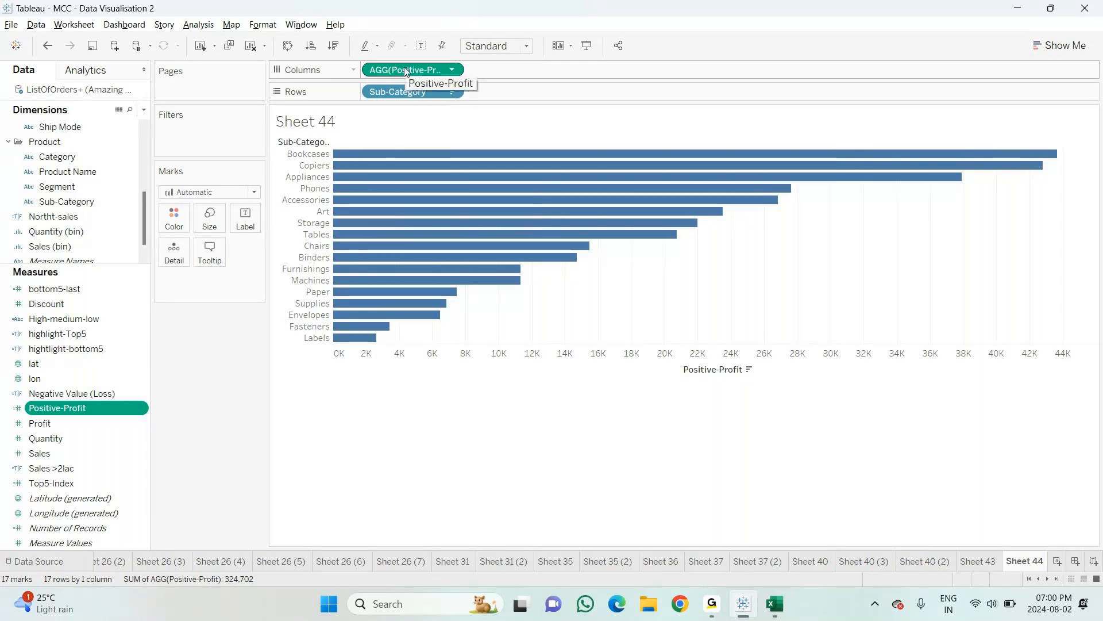
left_click_drag(405, 70, 518, 65)
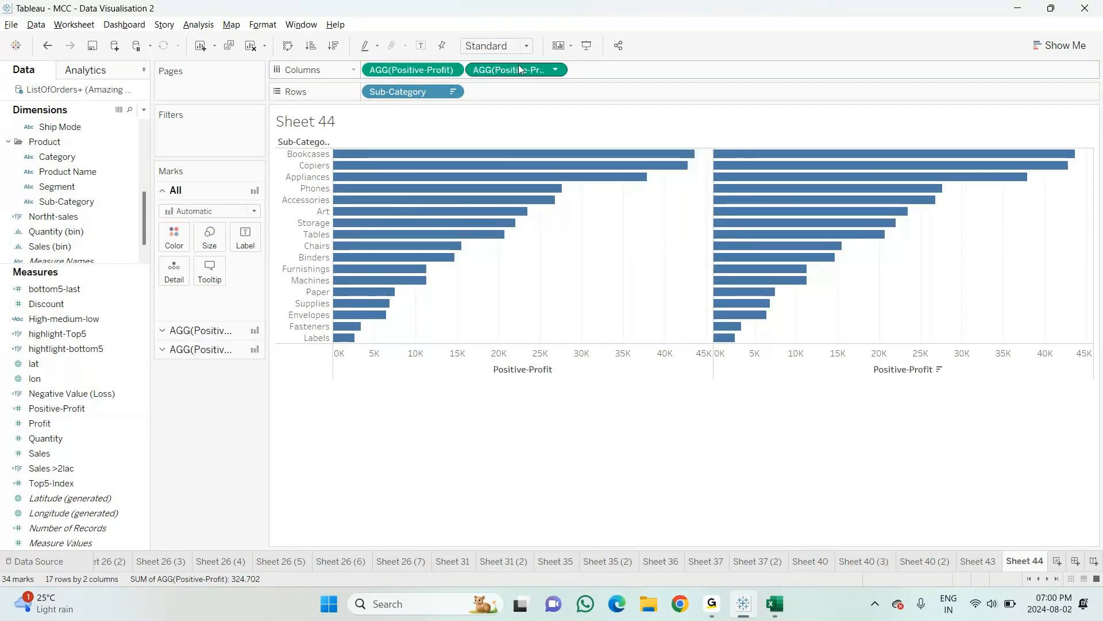
left_click_drag(516, 67, 105, 523)
left_click_drag(56, 408, 247, 488)
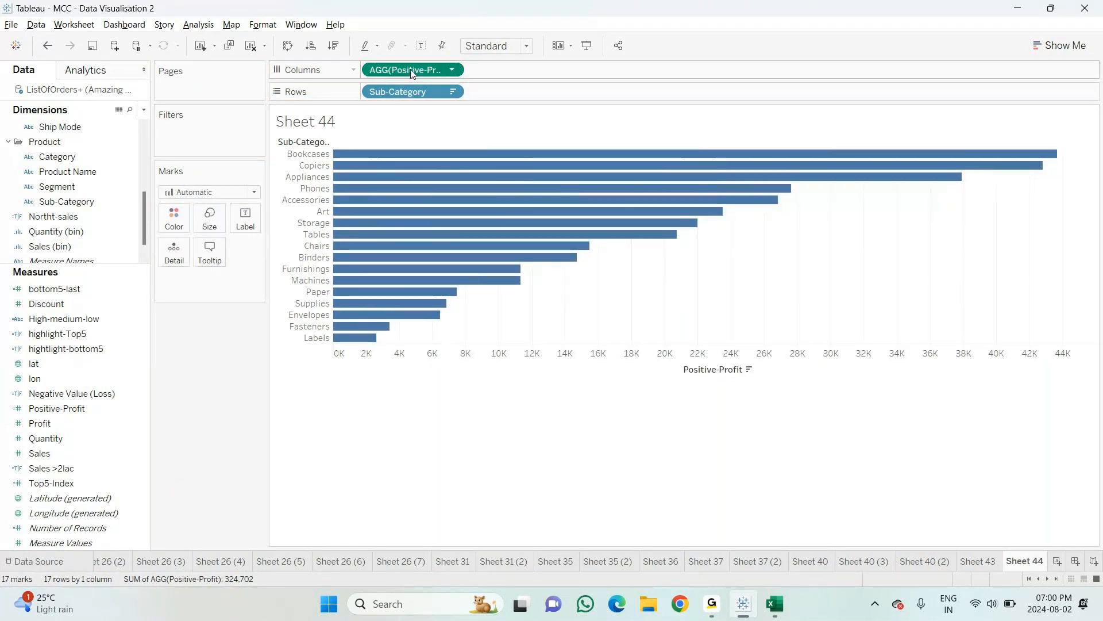
Step: Duplicate the Positive-Profit measure in the columns and select the second copy to show its mark settings
left_click_drag(412, 72, 502, 77)
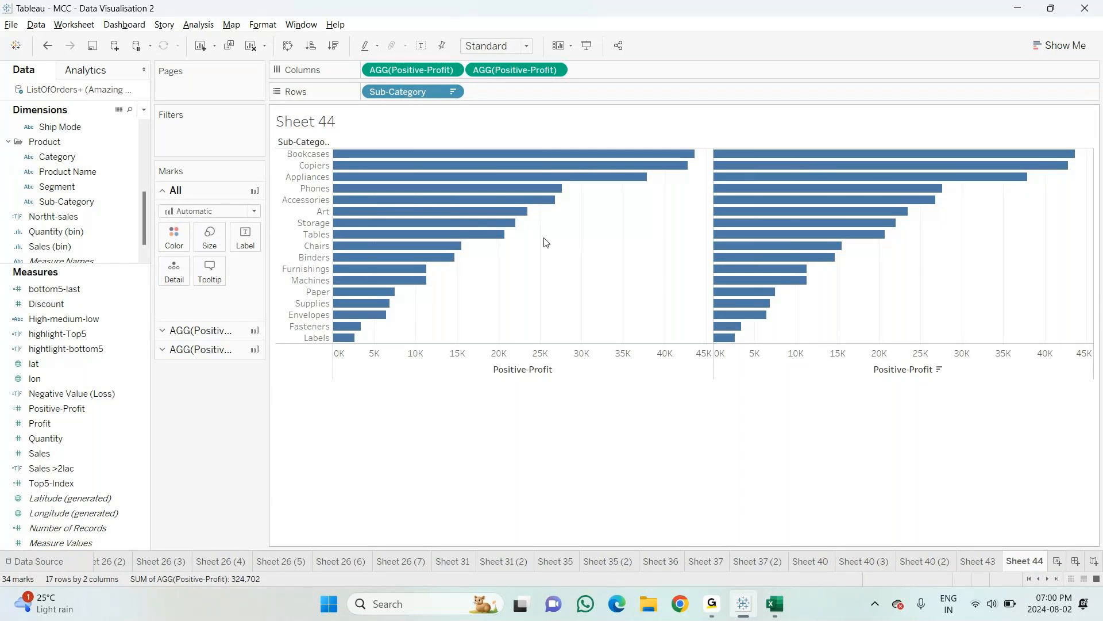
left_click(556, 69)
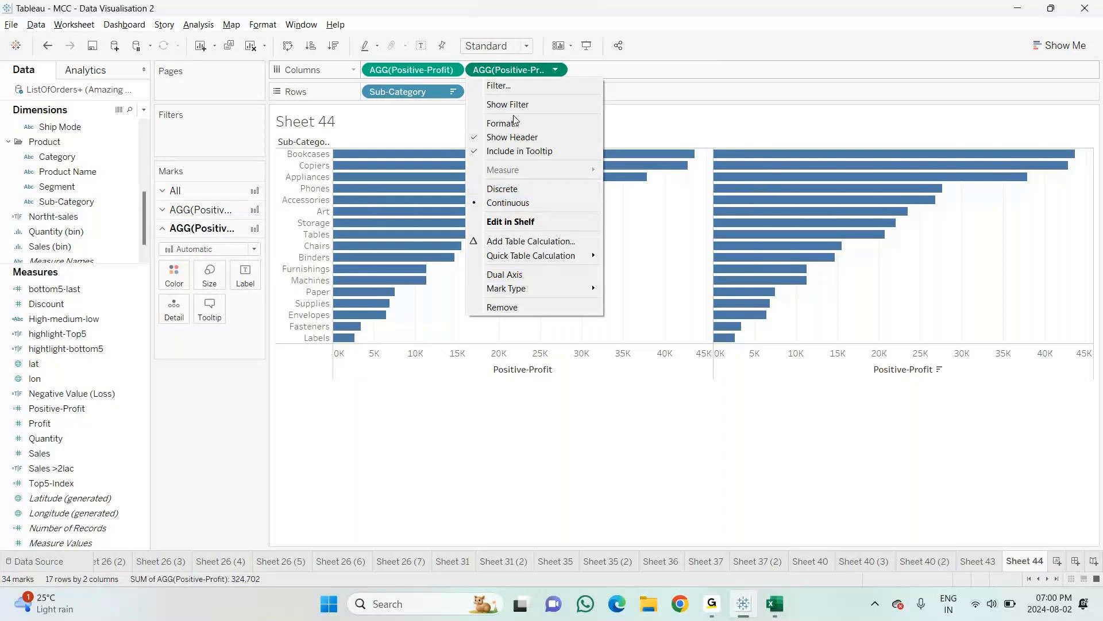
left_click(517, 73)
left_click(432, 72)
left_click(499, 72)
left_click(556, 69)
left_click(206, 197)
left_click(207, 198)
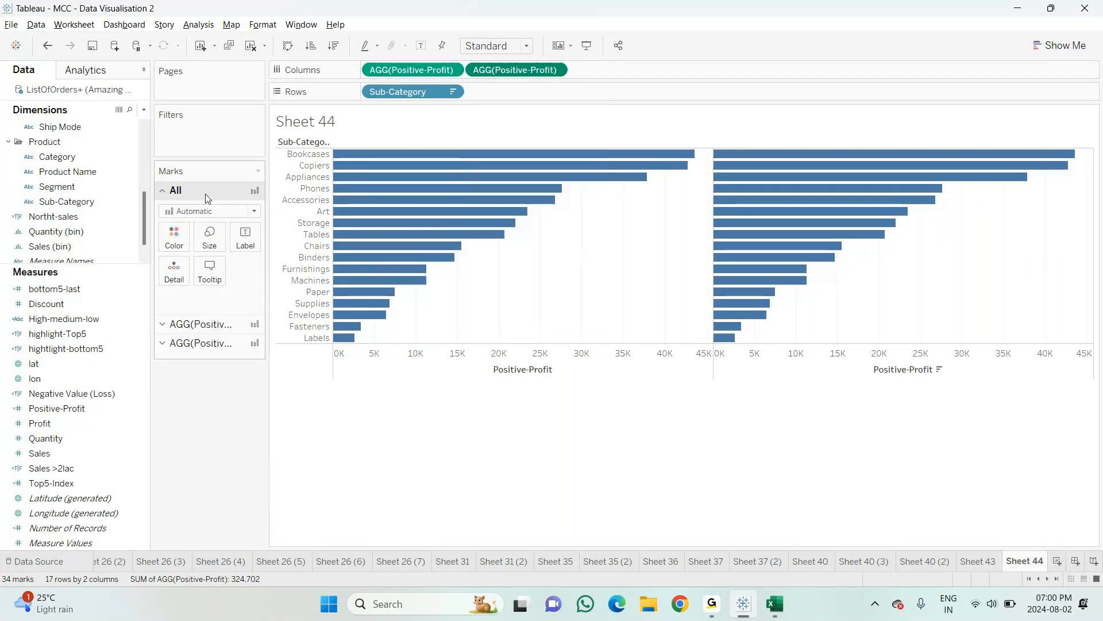
left_click(509, 70)
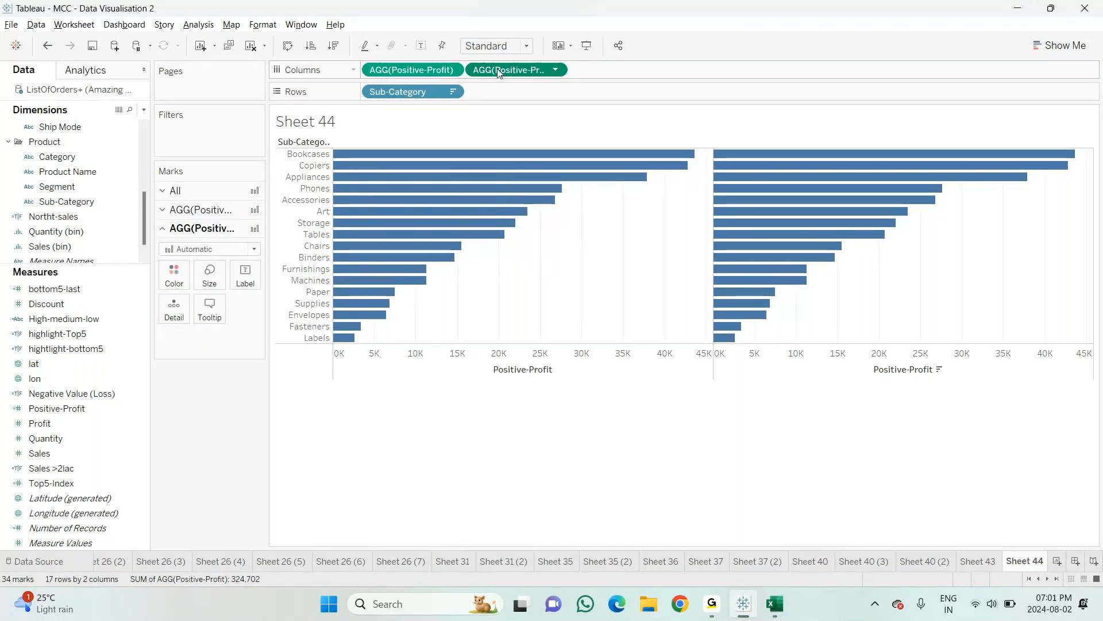
Step: Put the second Positive-Profit measure on a dual axis and colour its marks pink
left_click(556, 71)
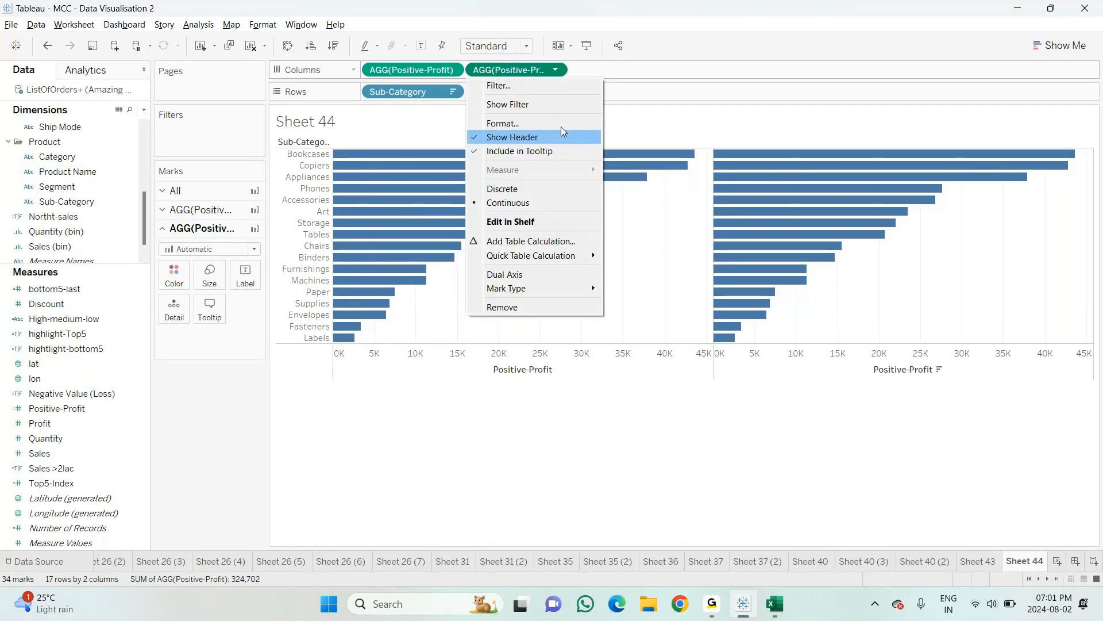
left_click(506, 278)
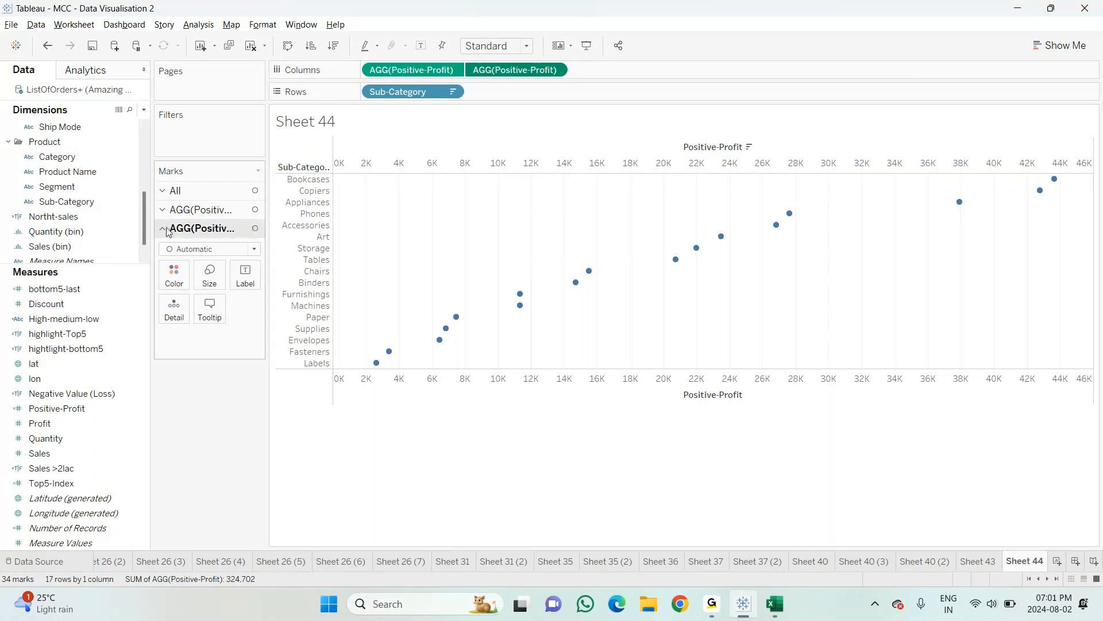
left_click(176, 279)
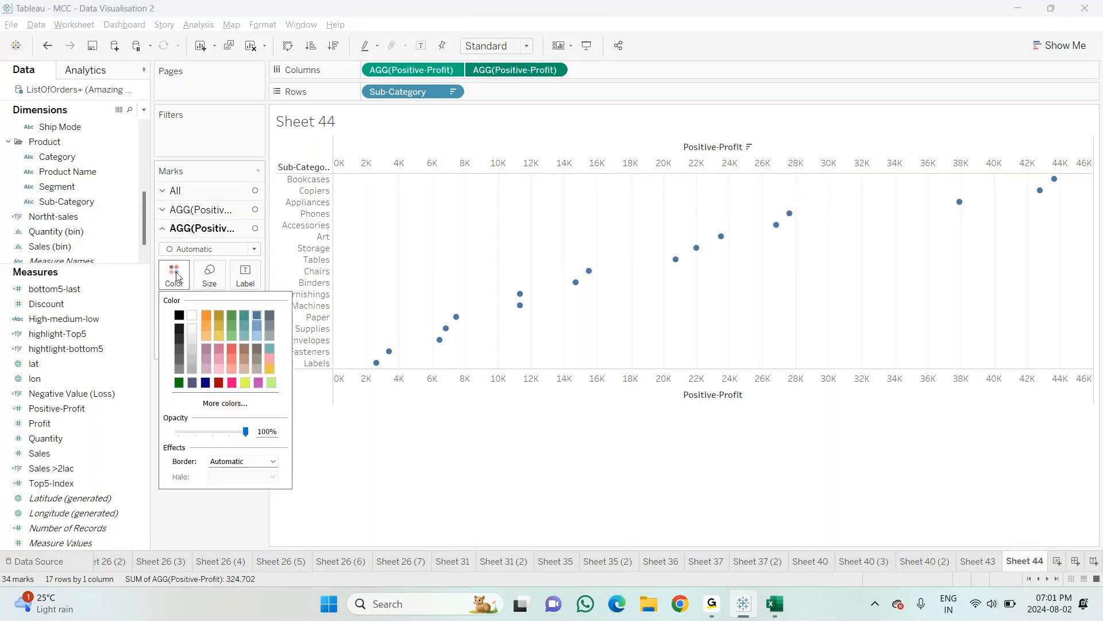
left_click(231, 383)
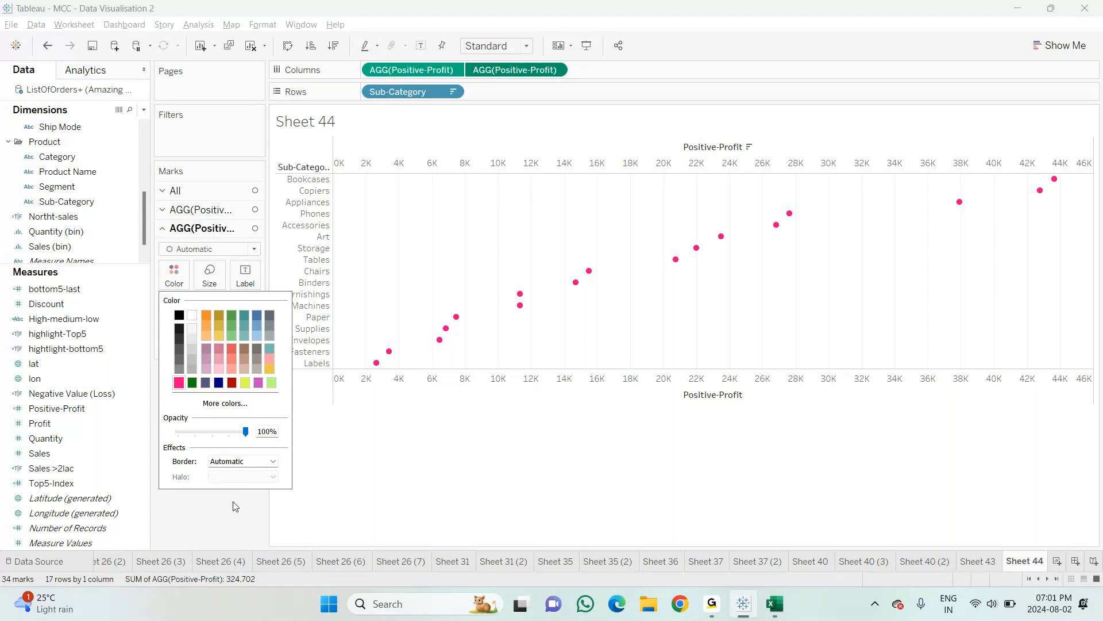
Step: Colour the first Positive-Profit measure's marks green
left_click(200, 210)
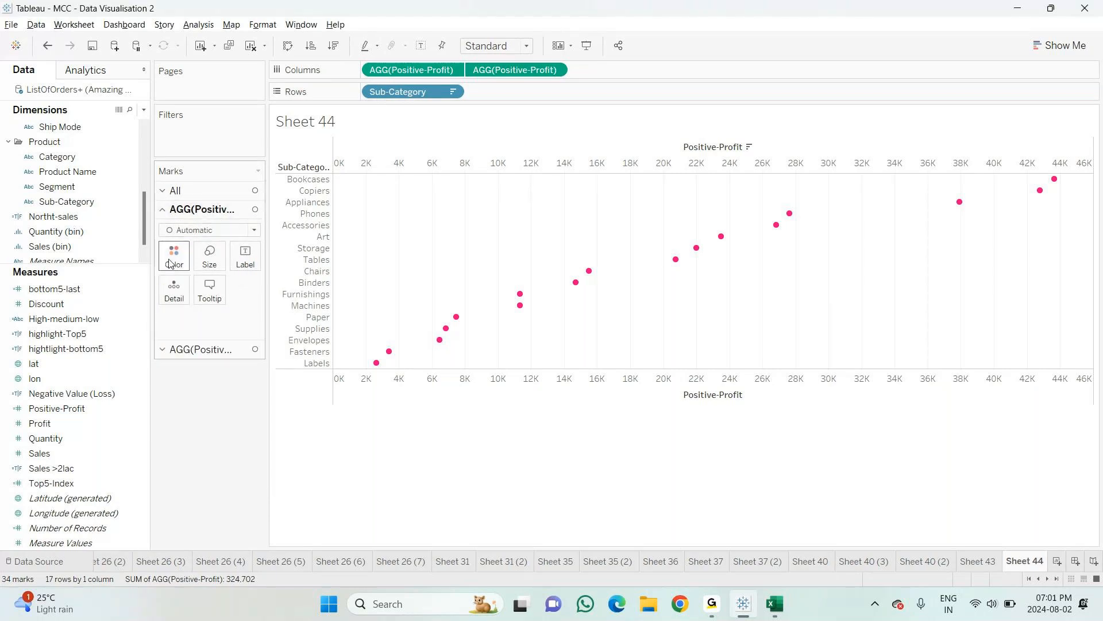
left_click(174, 256)
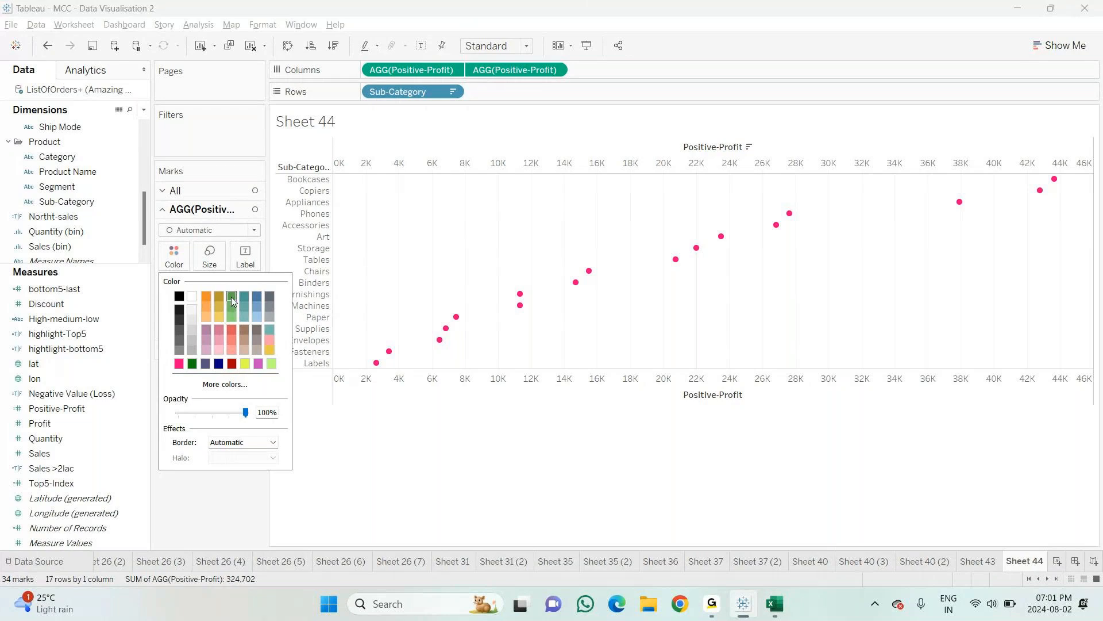
left_click(189, 525)
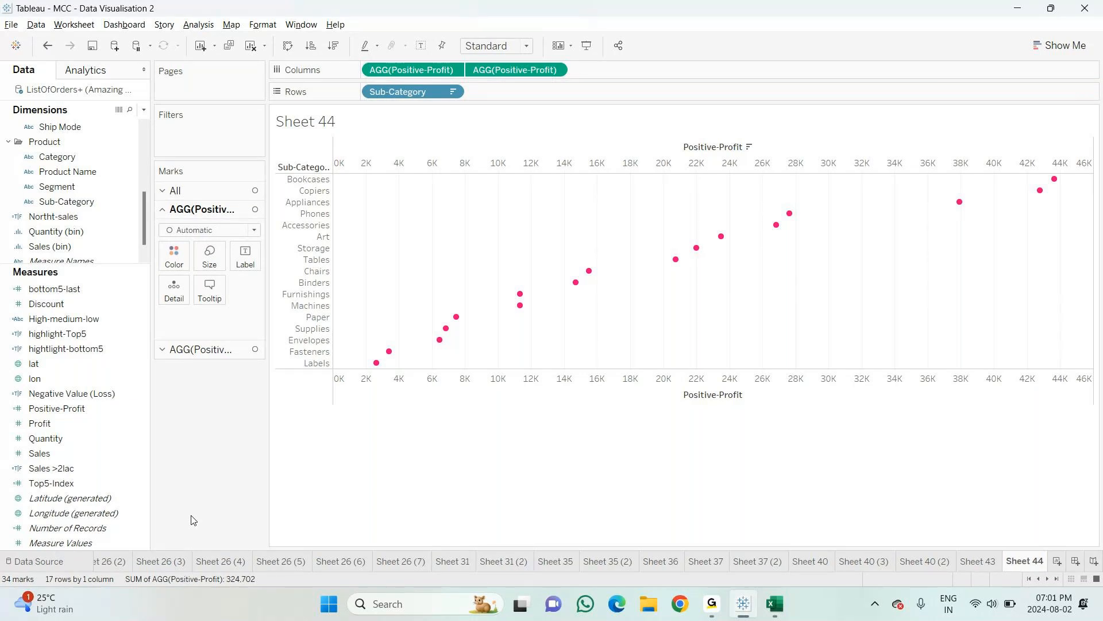
right_click(661, 169)
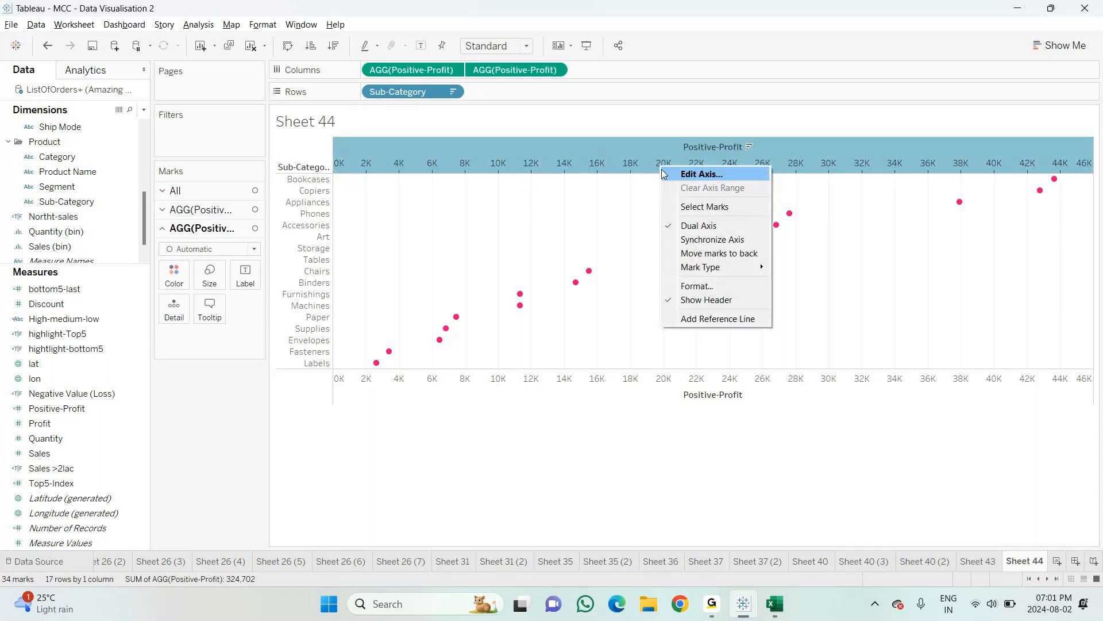
left_click(536, 460)
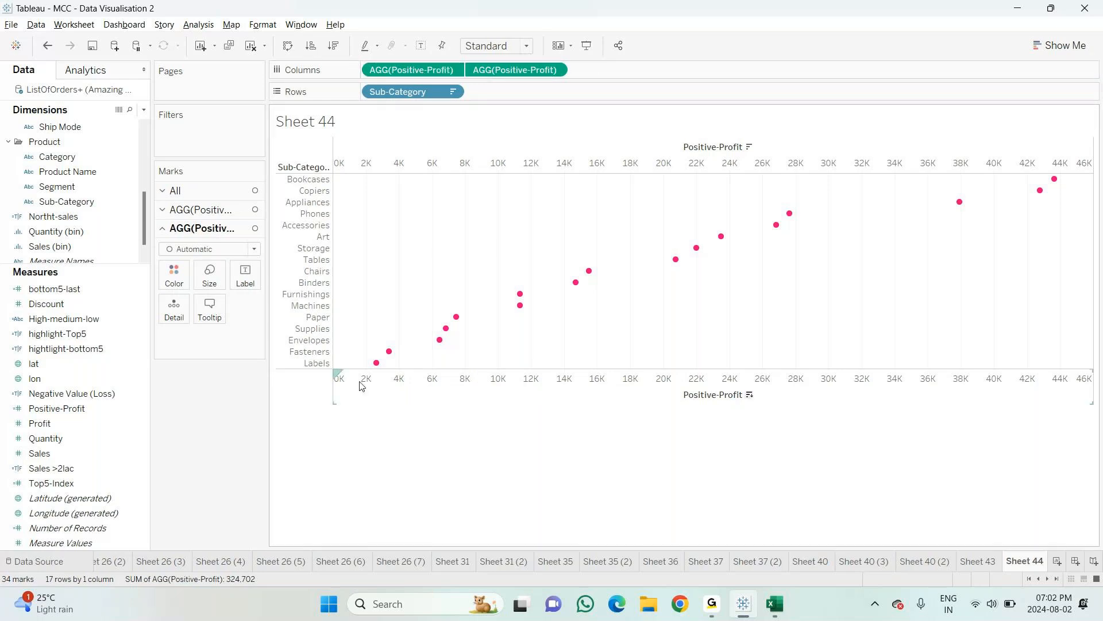
Step: Change the first Positive-Profit measure's mark type to Shape and use the filled circle
mouse_move(394, 354)
left_click(192, 188)
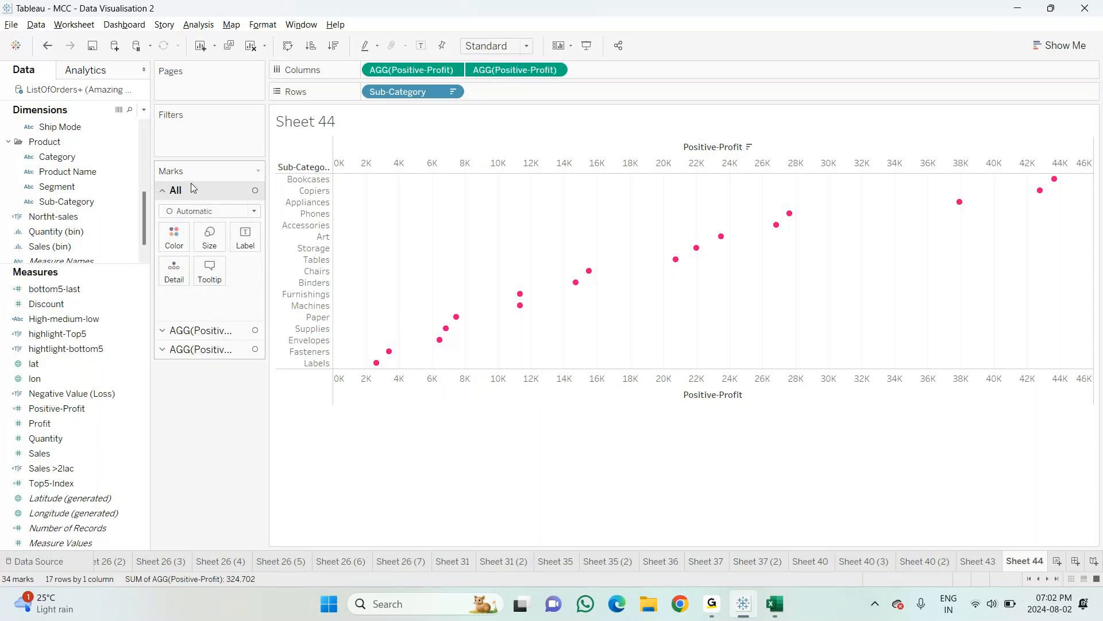
left_click(204, 330)
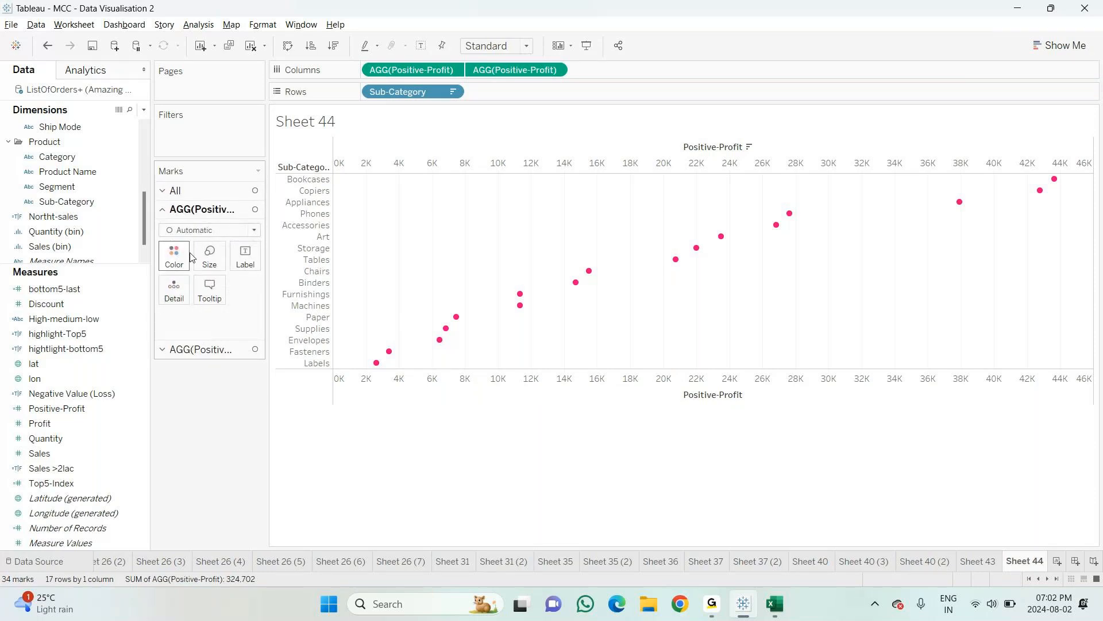
left_click(190, 230)
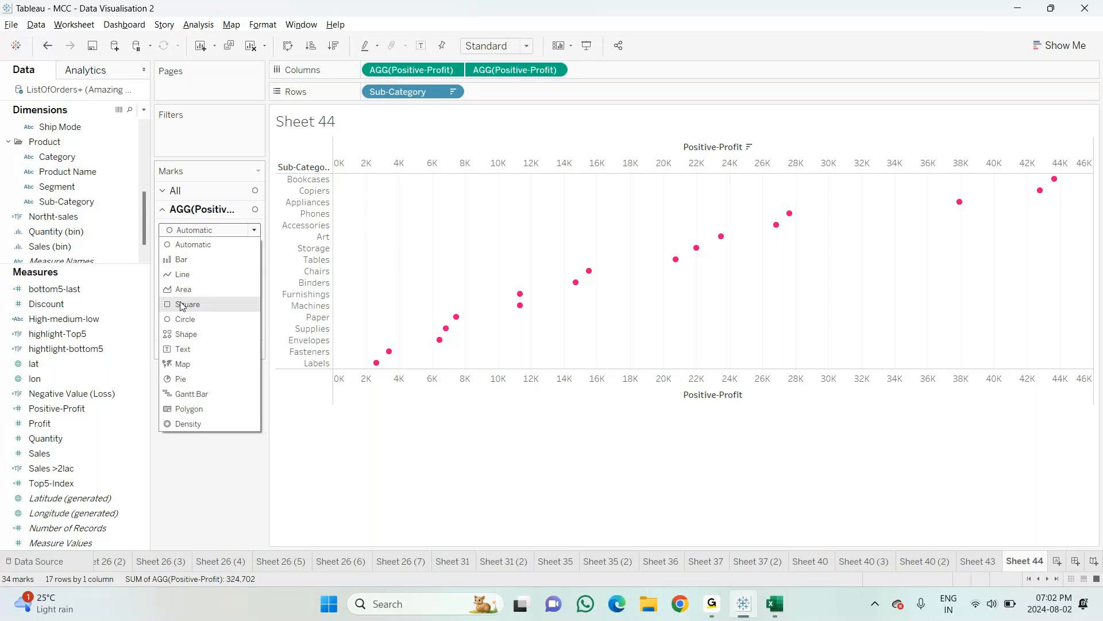
left_click(186, 333)
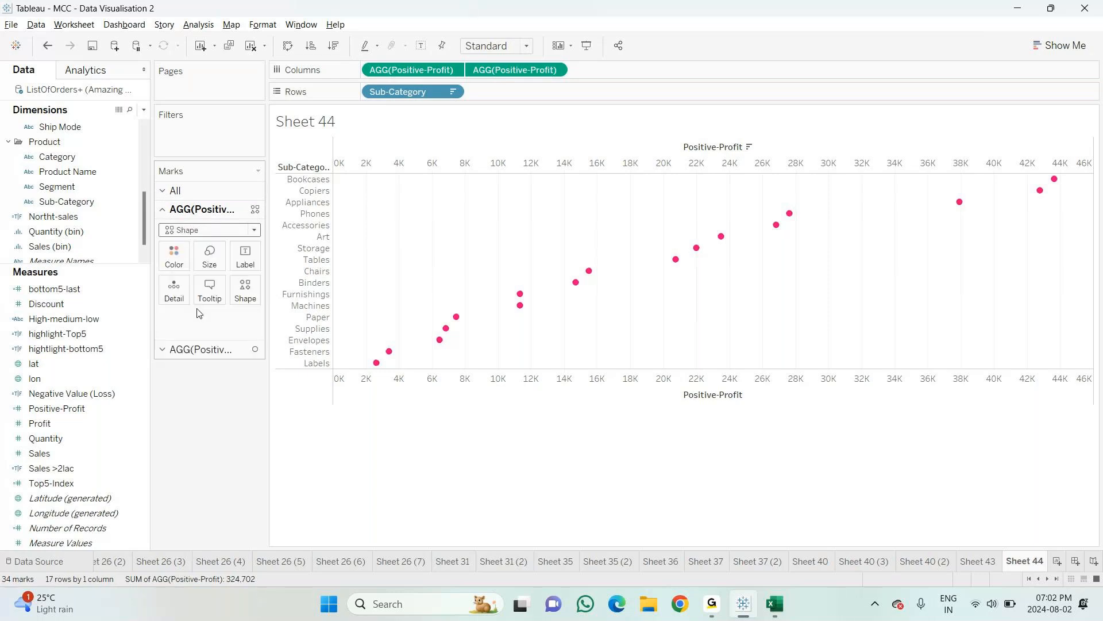
left_click(249, 296)
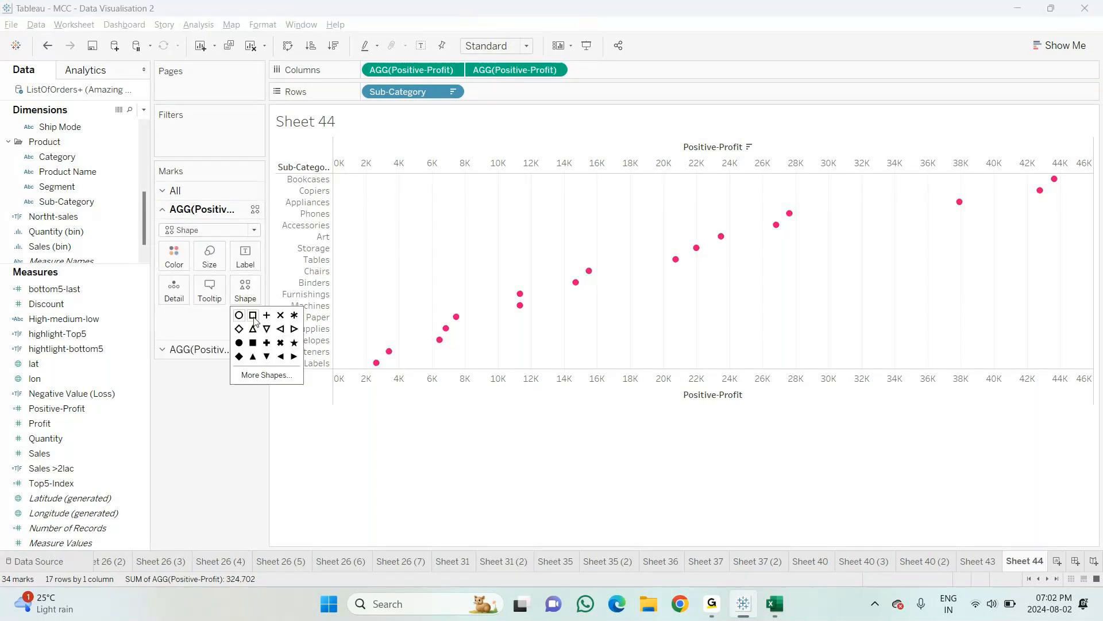
left_click(240, 343)
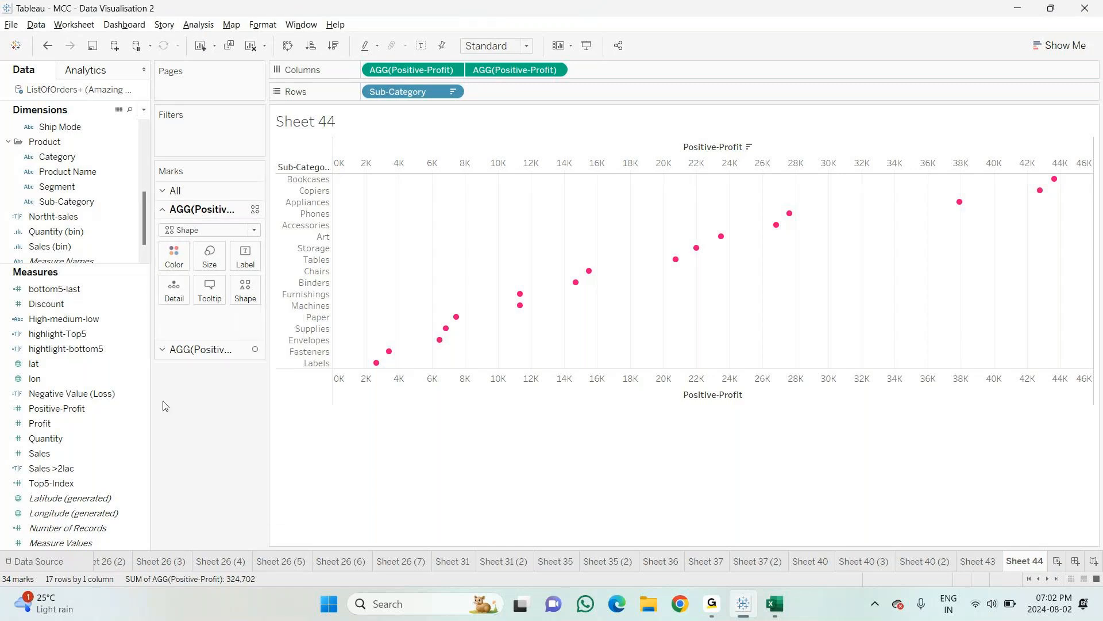
Step: Recolour the first Positive-Profit measure's shapes light red
left_click(174, 256)
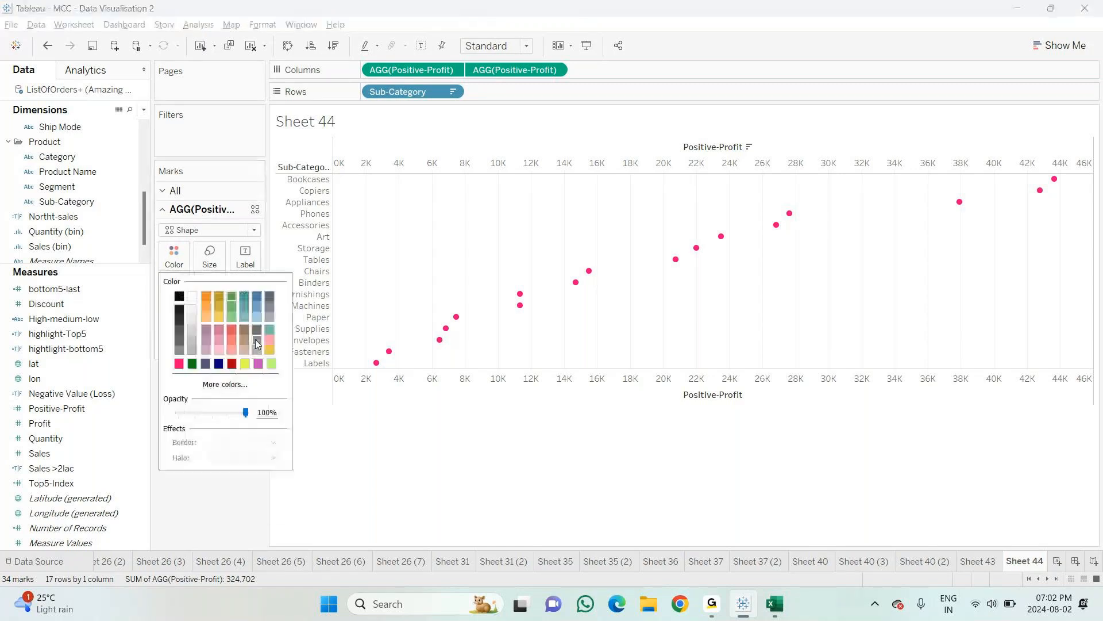
left_click(232, 328)
left_click(206, 493)
Step: Change the second Positive-Profit measure's mark type to Shape and use the filled circle
left_click(196, 348)
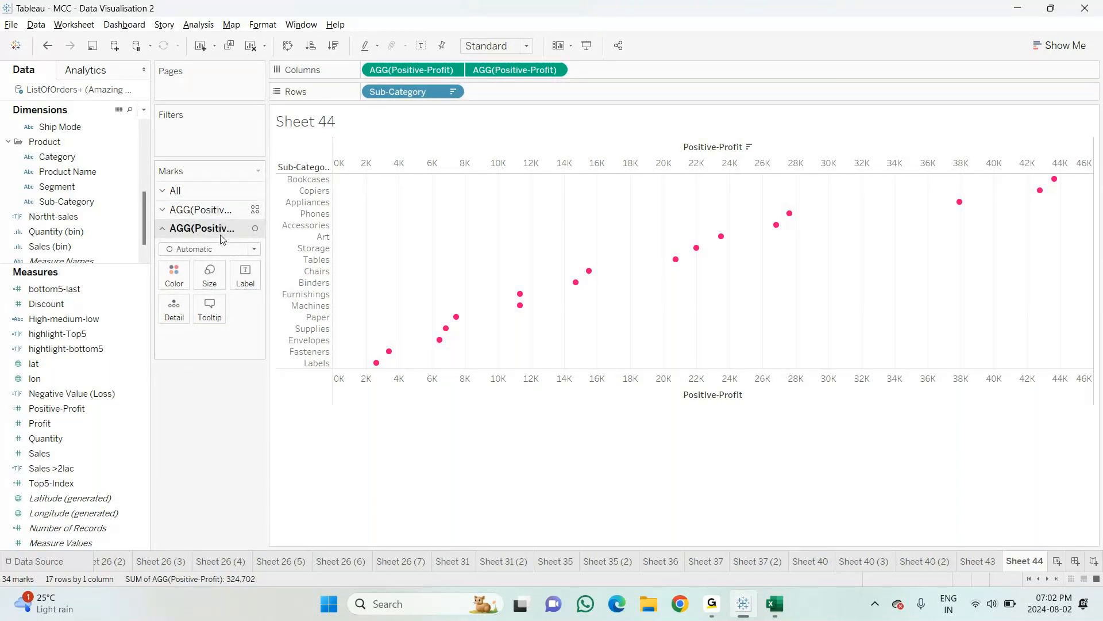
left_click(174, 279)
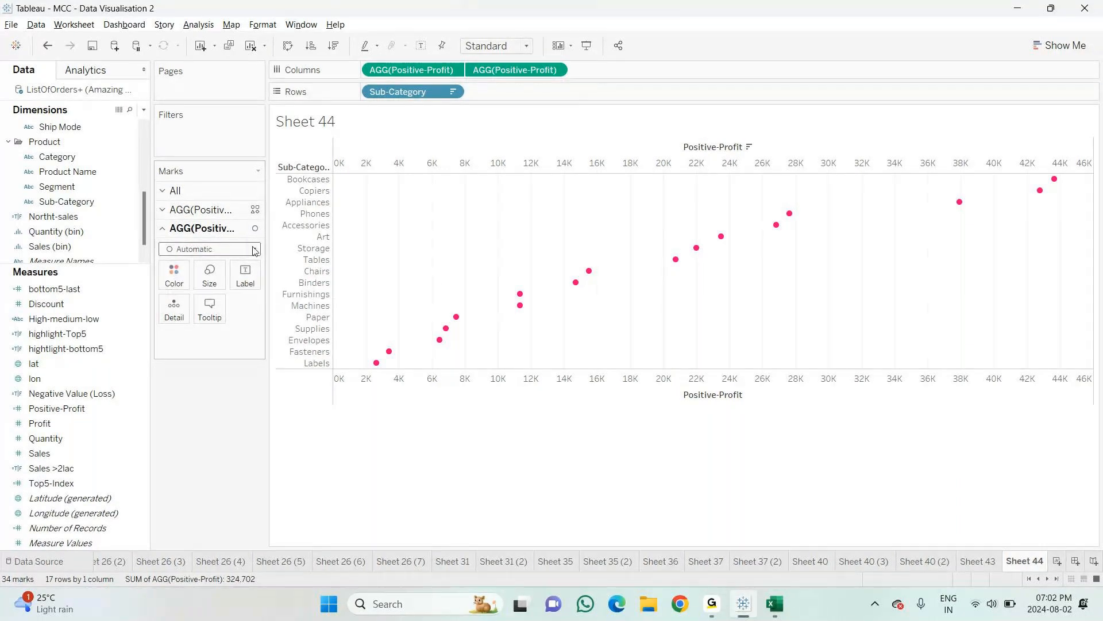
left_click(255, 251)
left_click(188, 352)
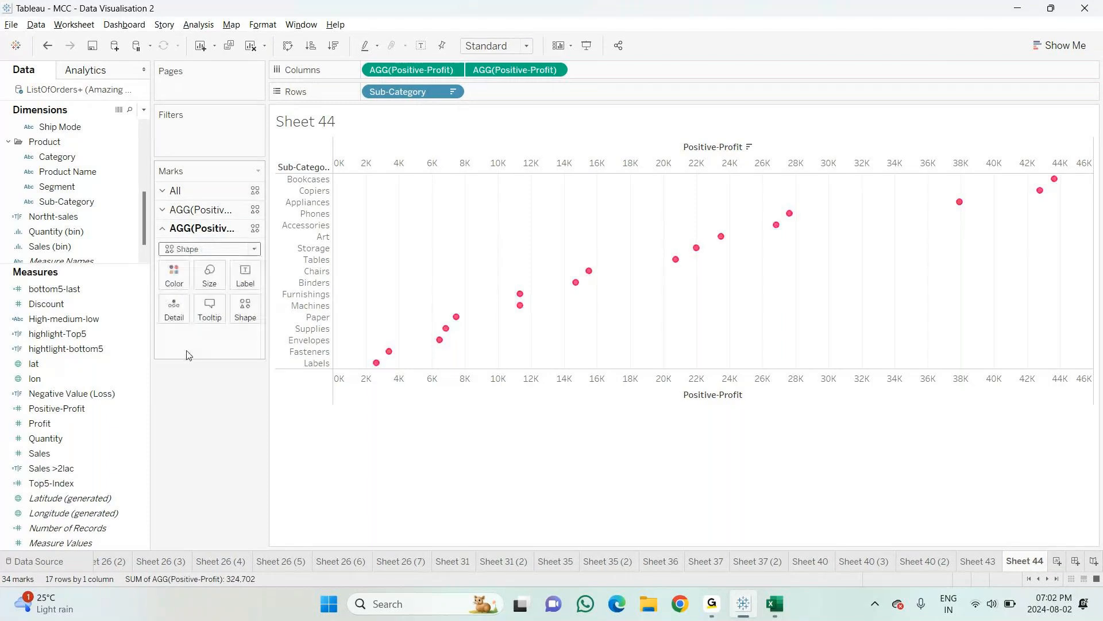
left_click(245, 315)
left_click(252, 362)
left_click(239, 363)
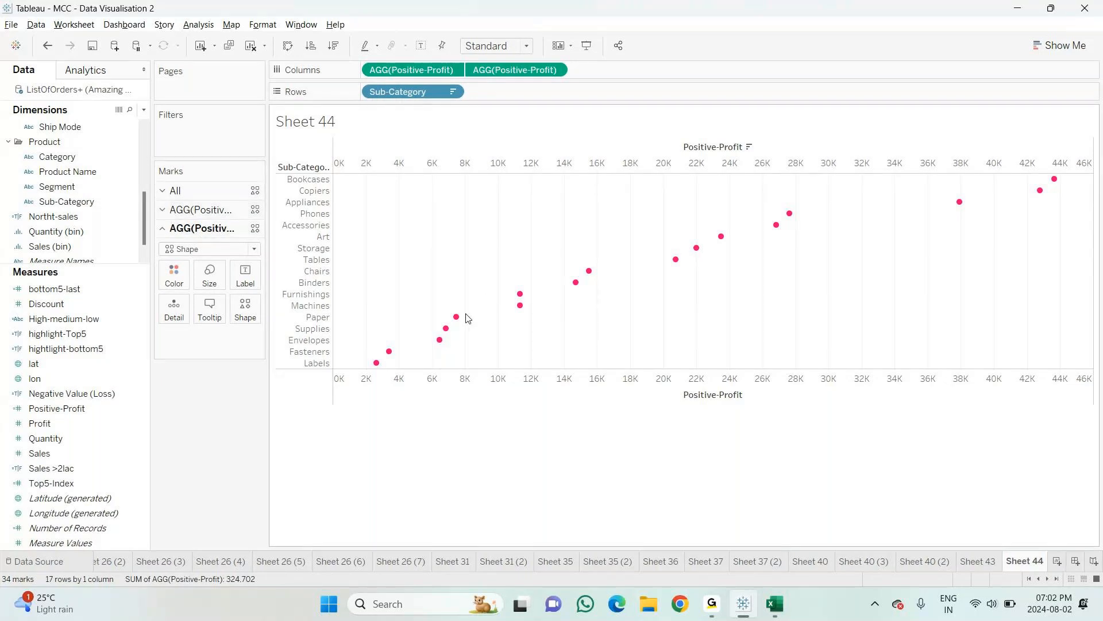
Step: Synchronize the two Positive-Profit axes, and turn the synchronization off again
right_click(540, 75)
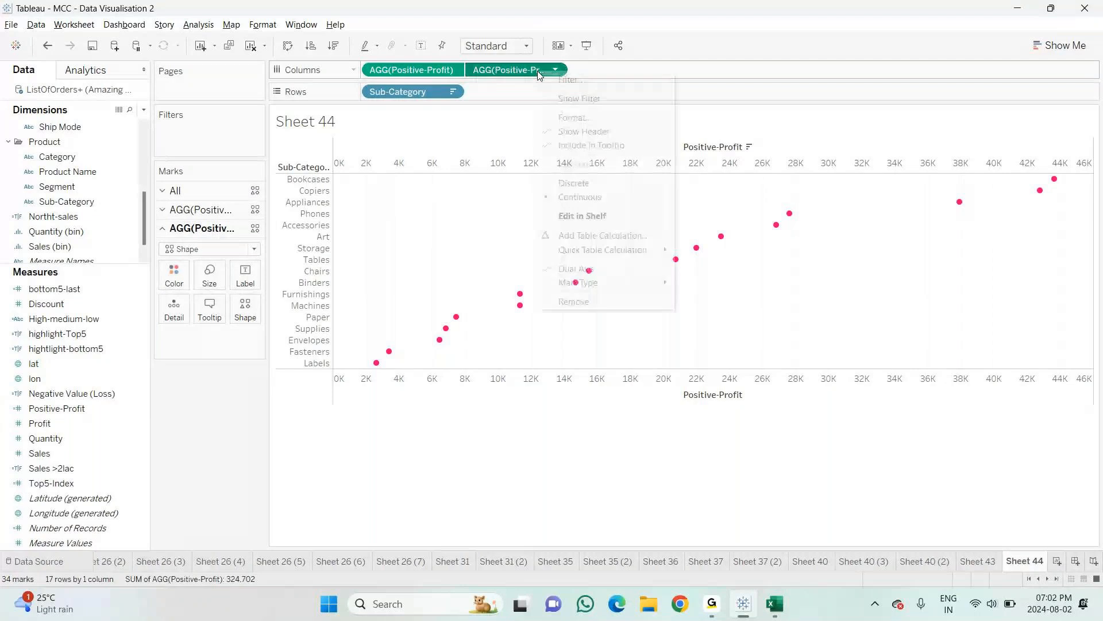
left_click(469, 406)
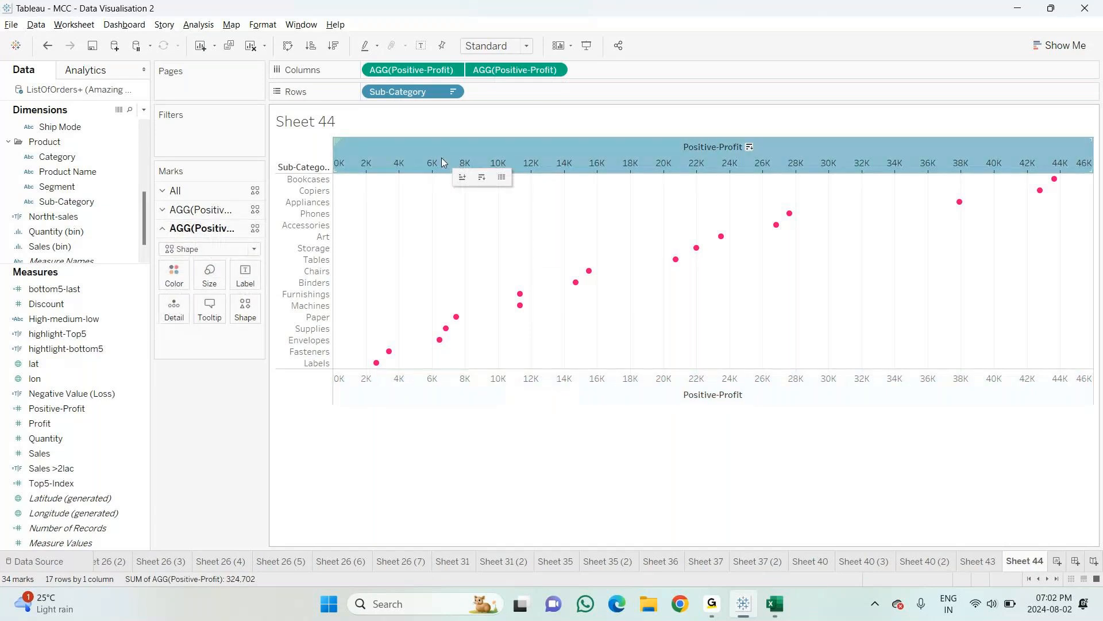
right_click(441, 162)
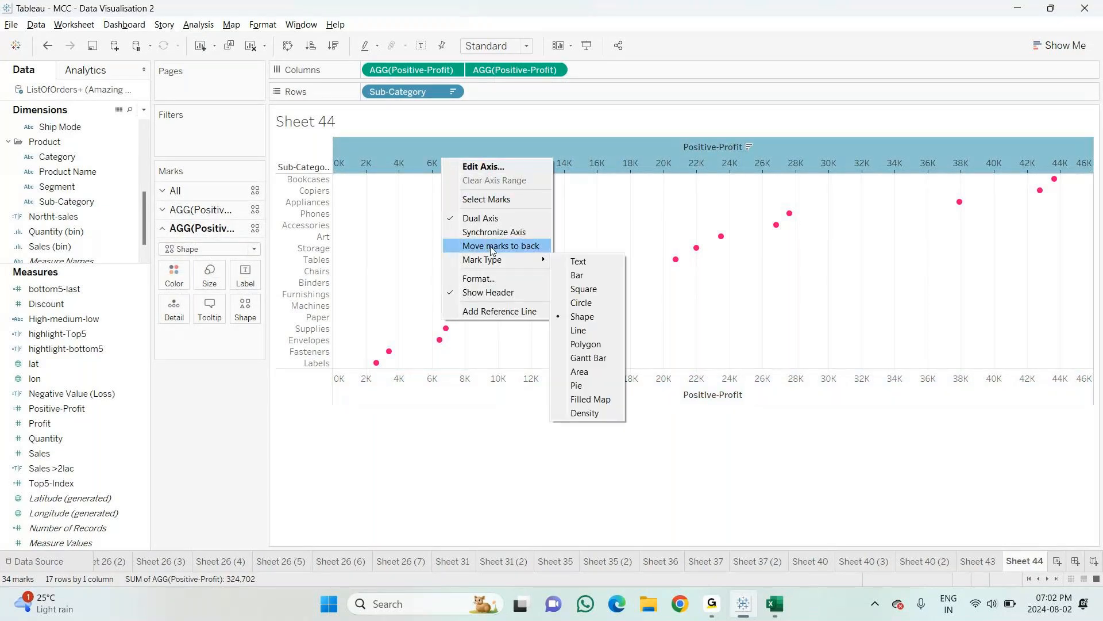
left_click(499, 232)
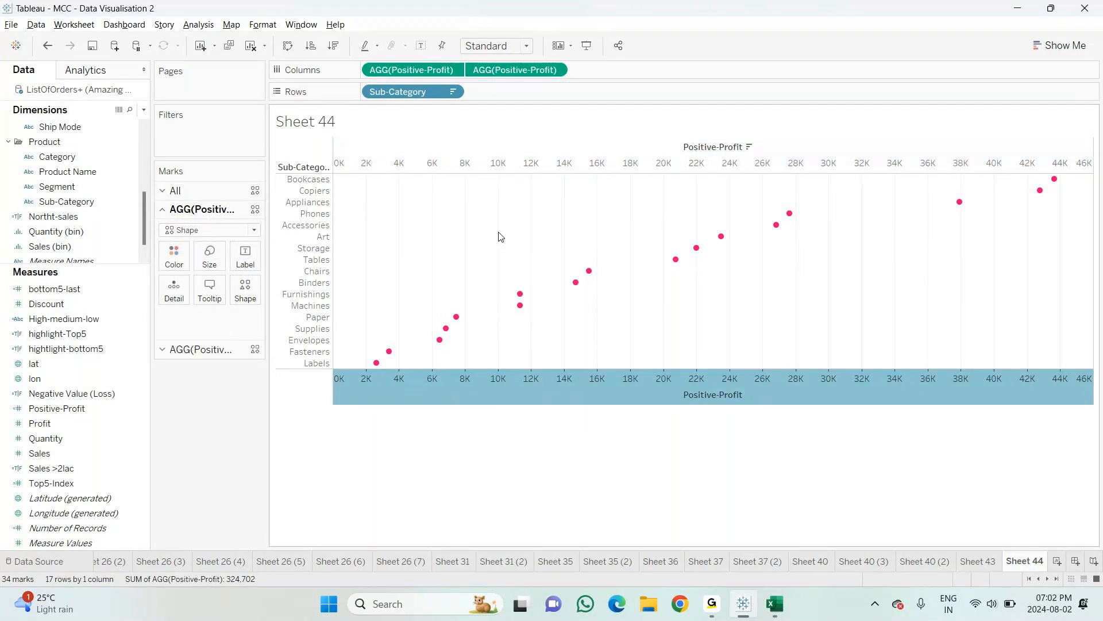
right_click(530, 395)
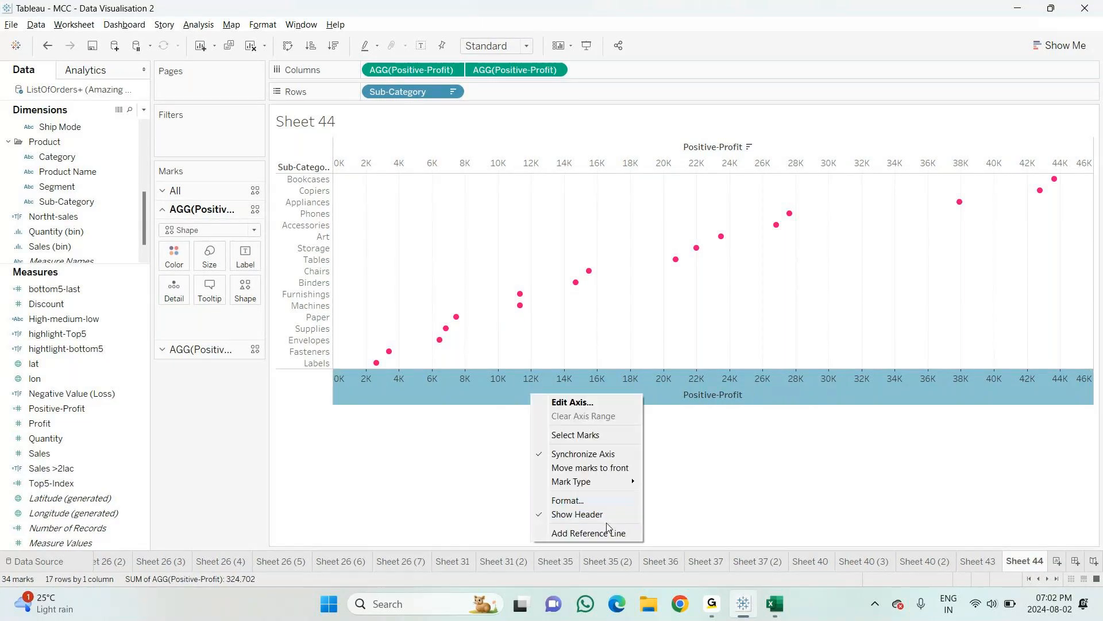
left_click(594, 457)
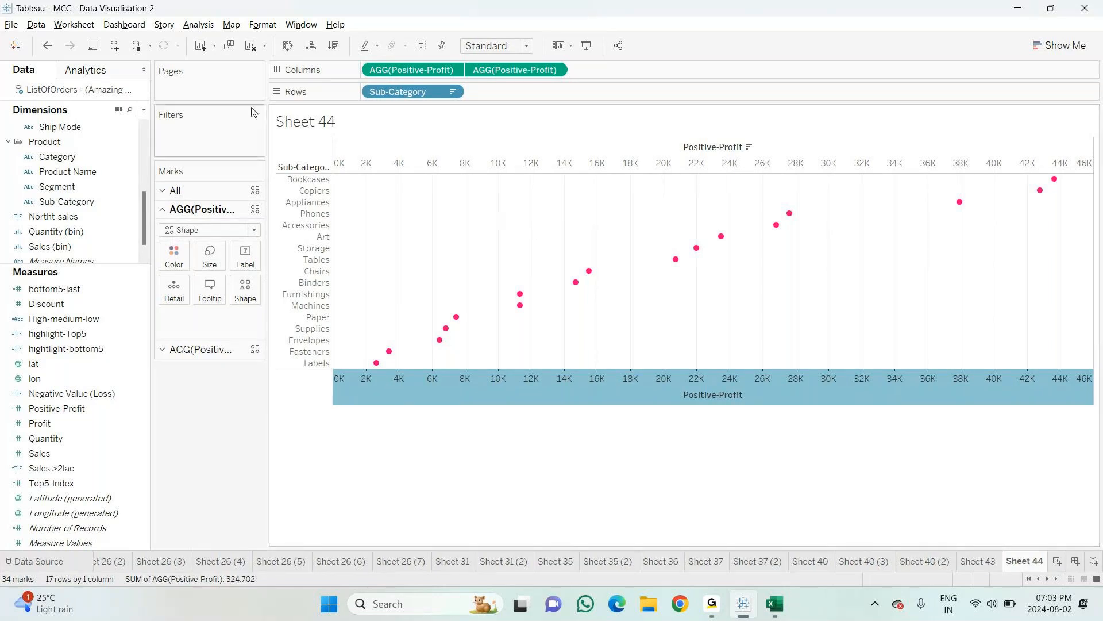
Step: Clear the sheet and rebuild it with Sub-Category in rows and Positive-Profit twice in columns, sorted in descending order
key("alt+shift+BackSpace")
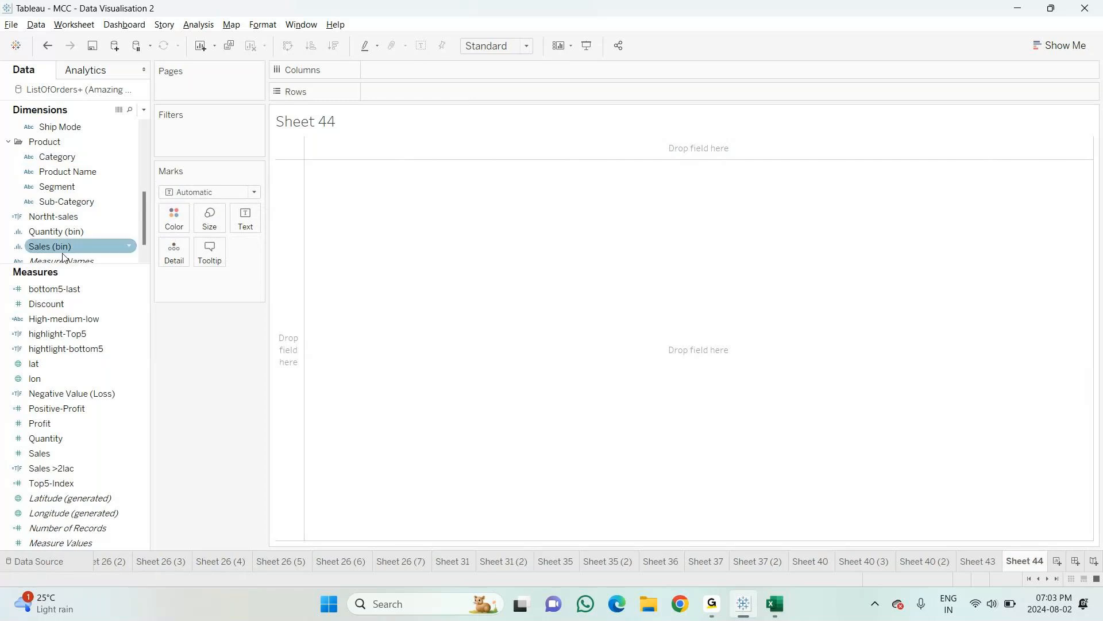
left_click_drag(66, 202, 426, 97)
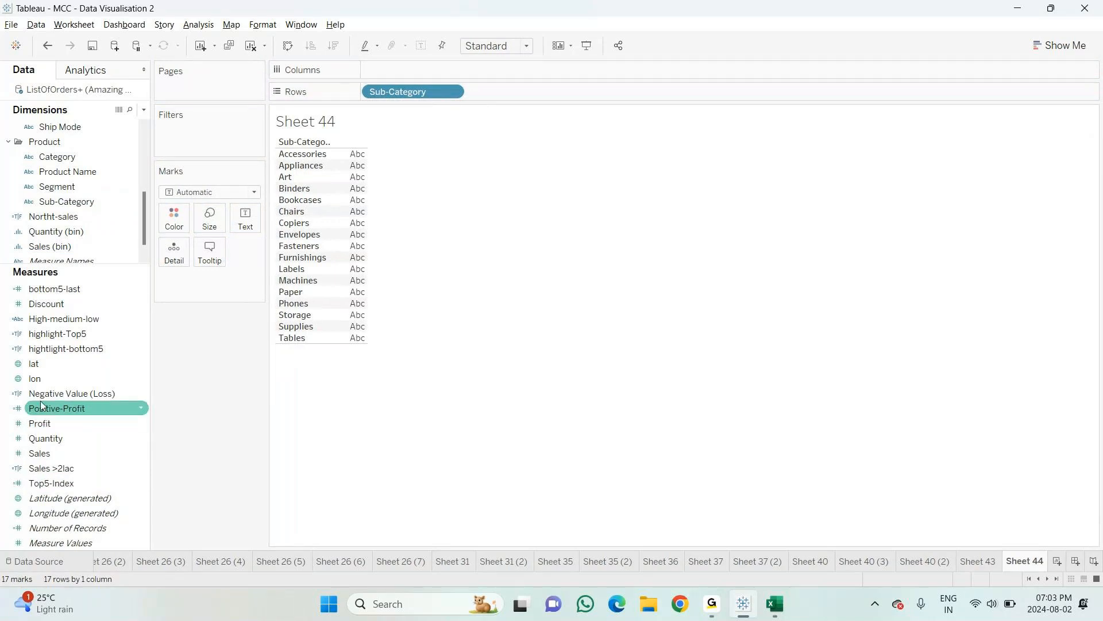
mouse_move(42, 406)
left_mouse_down()
mouse_move(403, 69)
mouse_move(528, 90)
mouse_move(543, 76)
left_mouse_up()
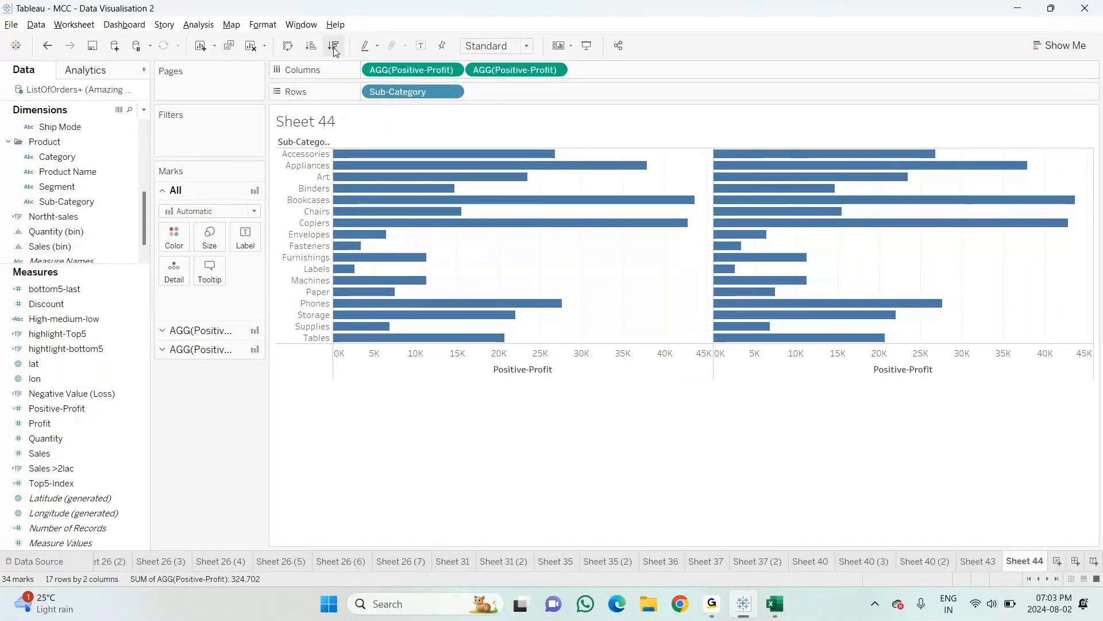
left_click(334, 46)
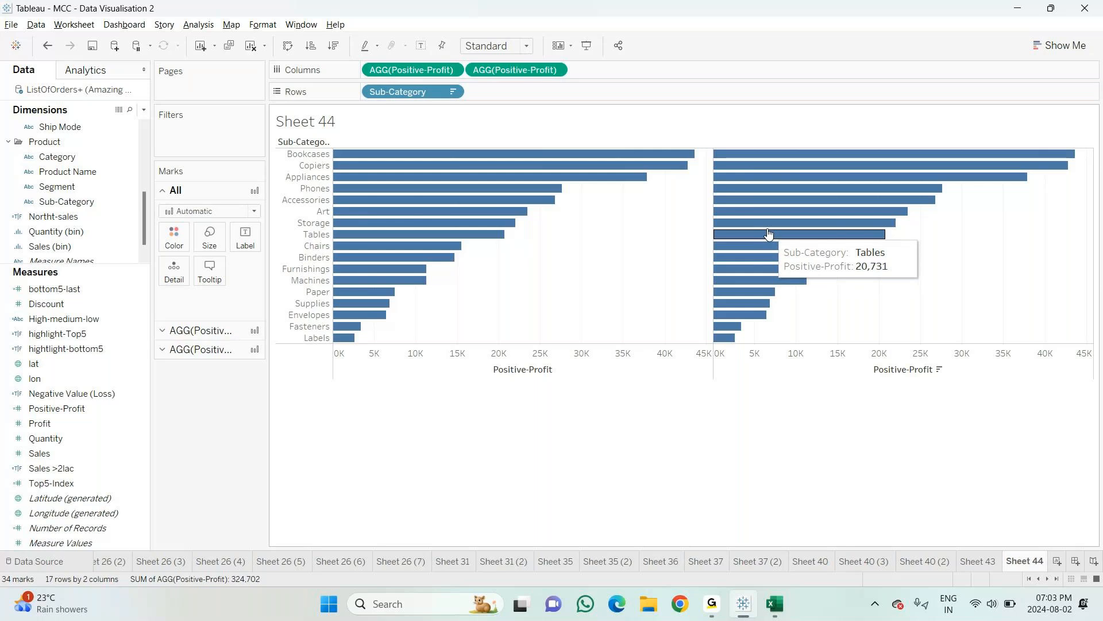
Step: Combine the two Positive-Profit measures on a dual axis
left_click(555, 70)
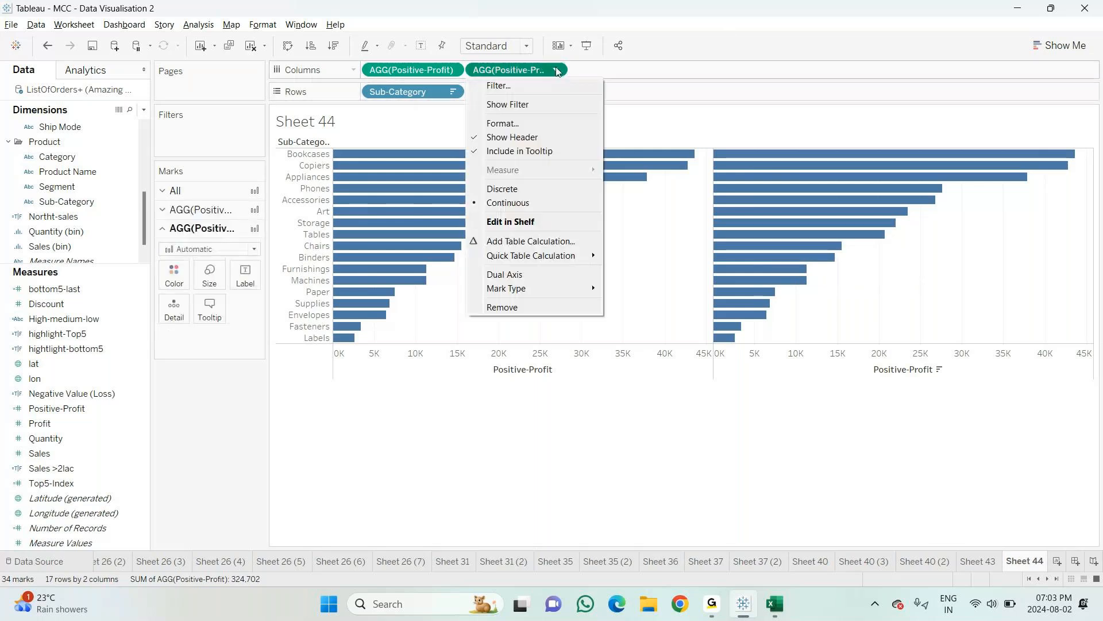
left_click(519, 278)
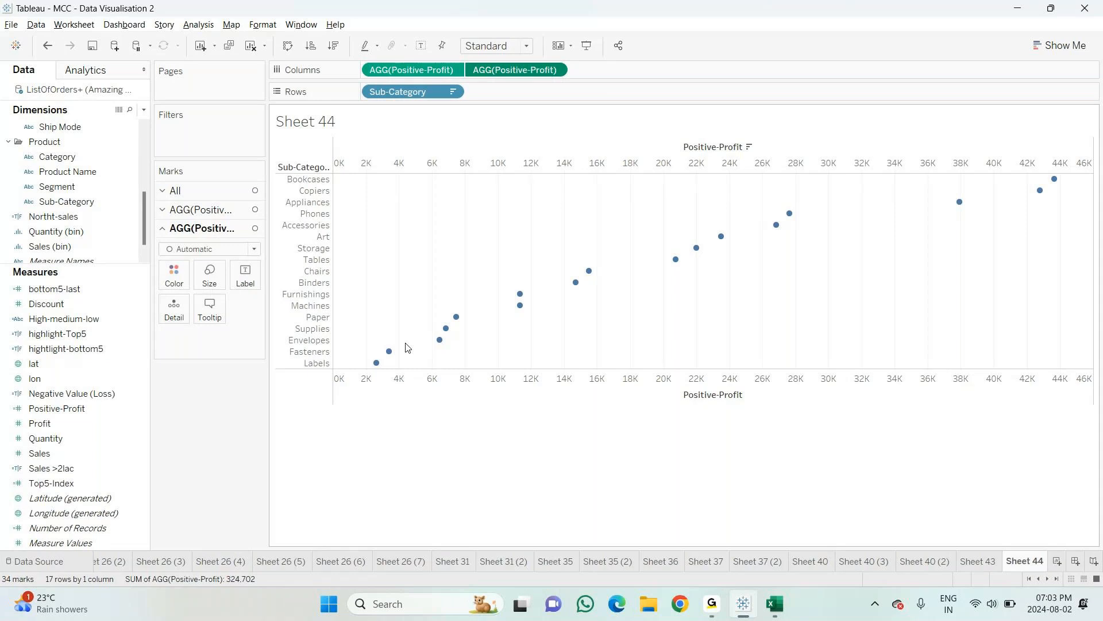
Step: Change the first Positive-Profit measure's mark type to Bar
left_click(228, 210)
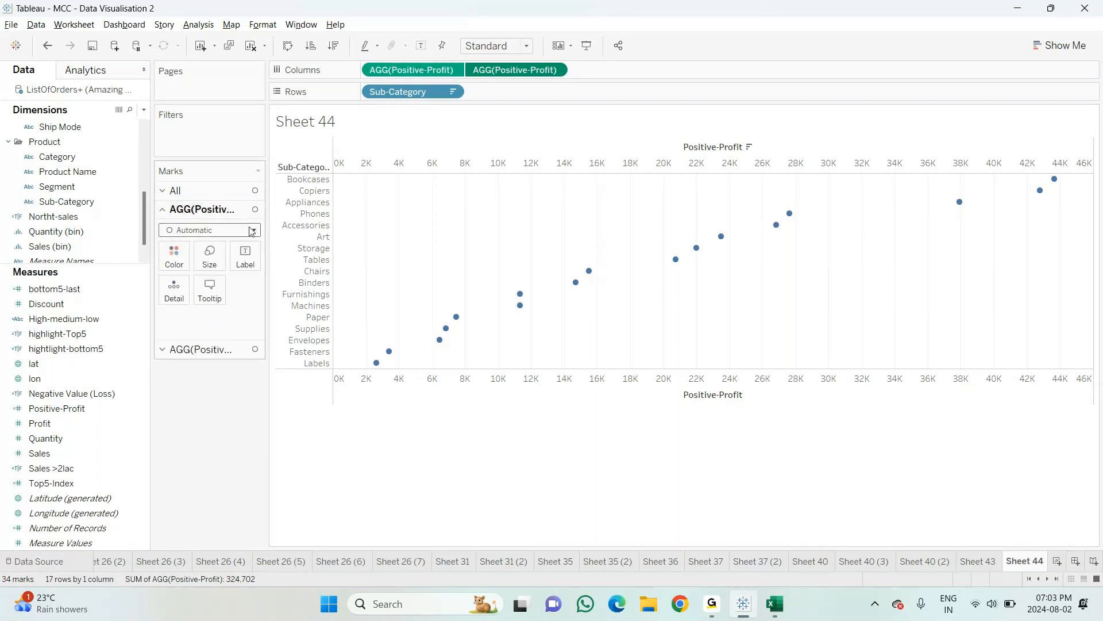
left_click(256, 232)
left_click(197, 262)
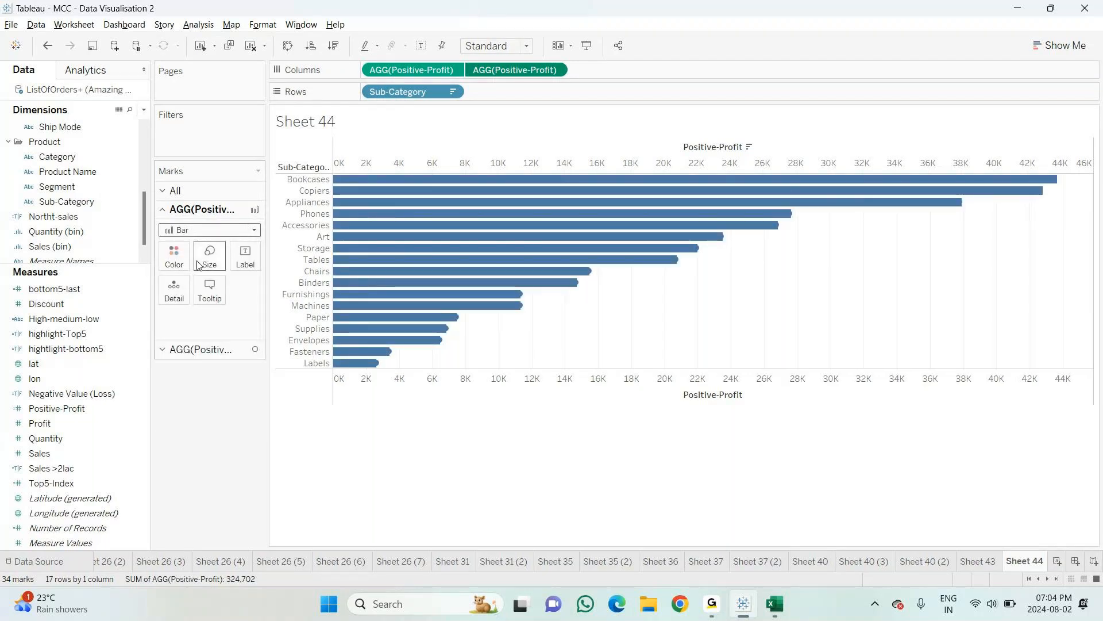
Step: Set the second Positive-Profit measure's mark type to Shape and pick the filled circle
left_click(229, 349)
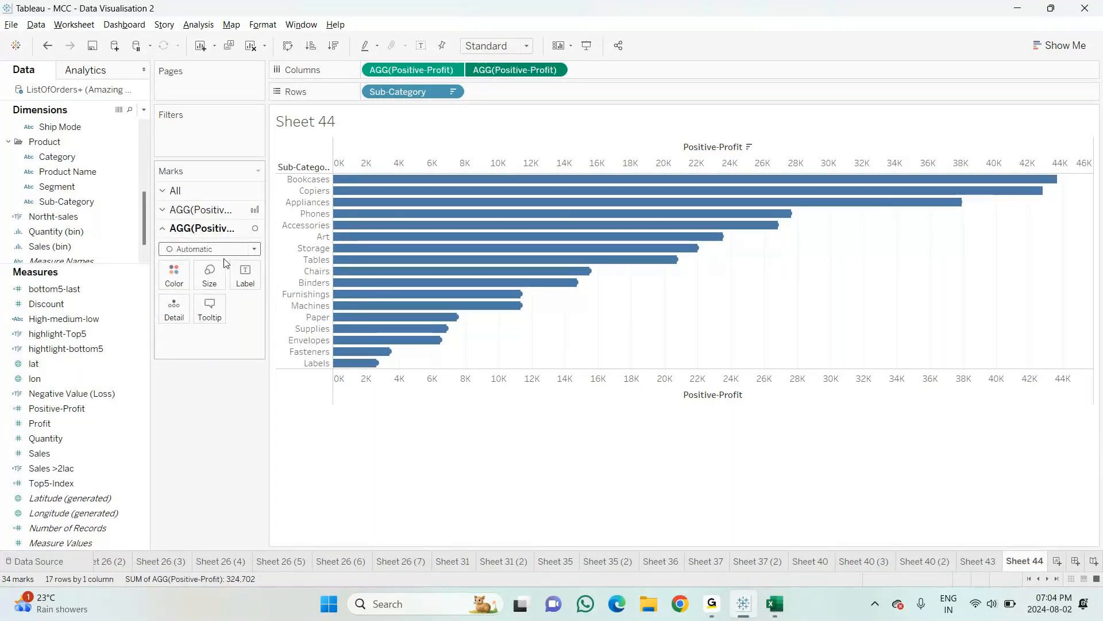
left_click(255, 251)
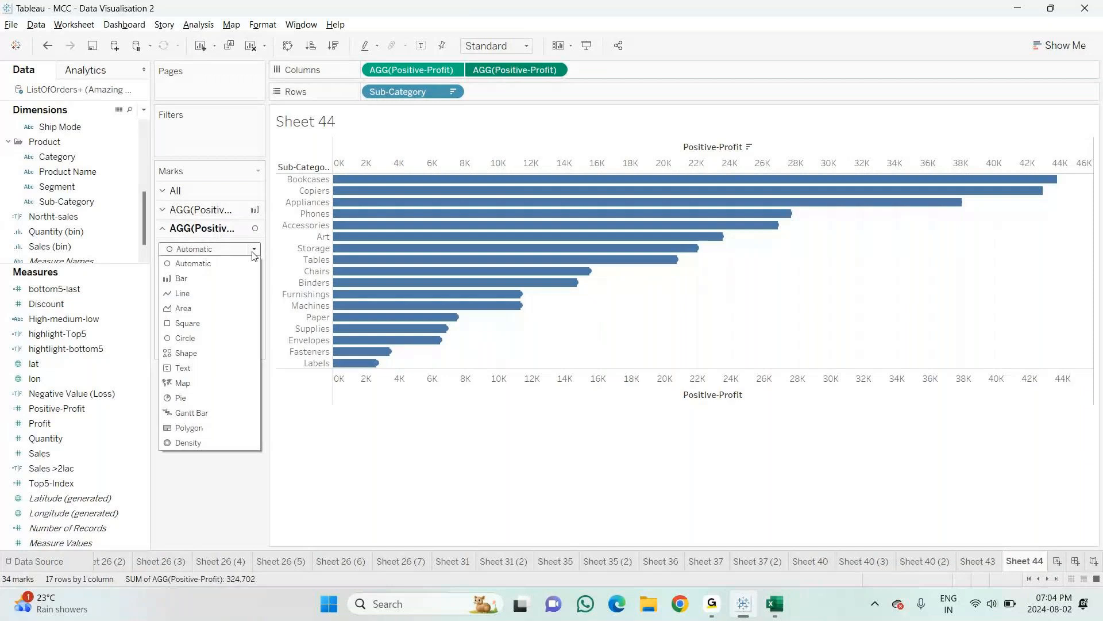
left_click(183, 353)
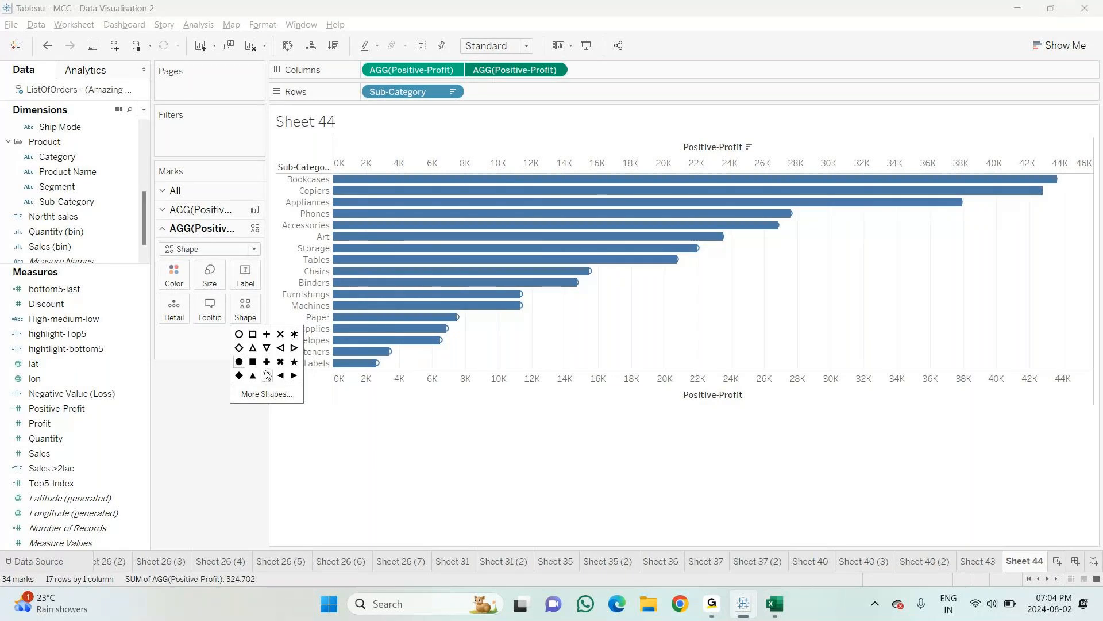
left_click(239, 362)
Step: Slightly enlarge the second Positive-Profit measure's circle marks and colour them red
left_click(210, 275)
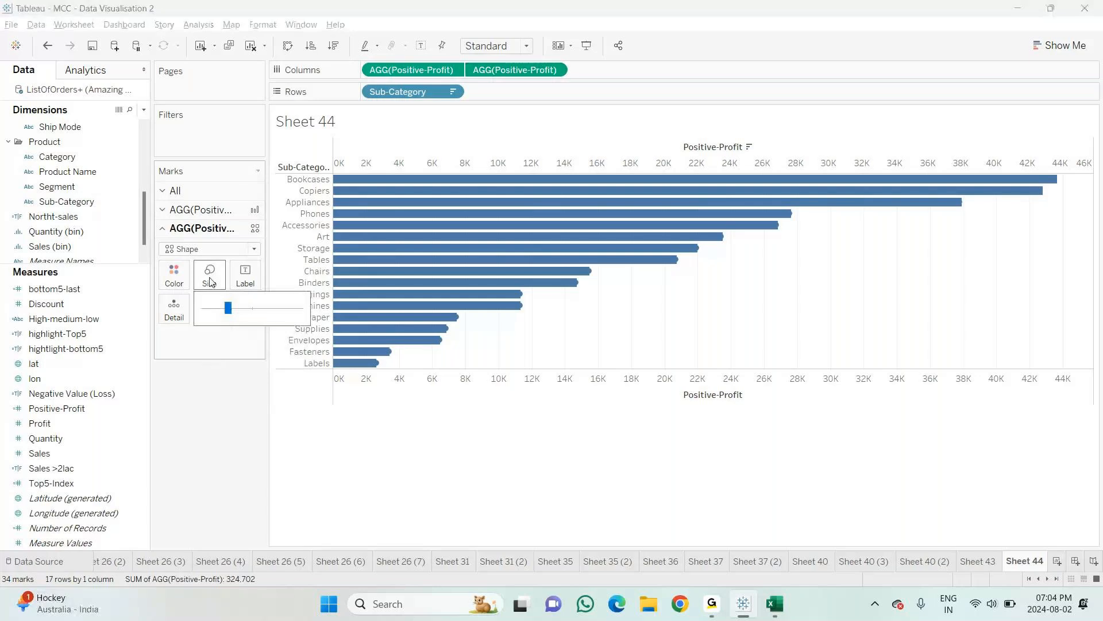
left_click(240, 308)
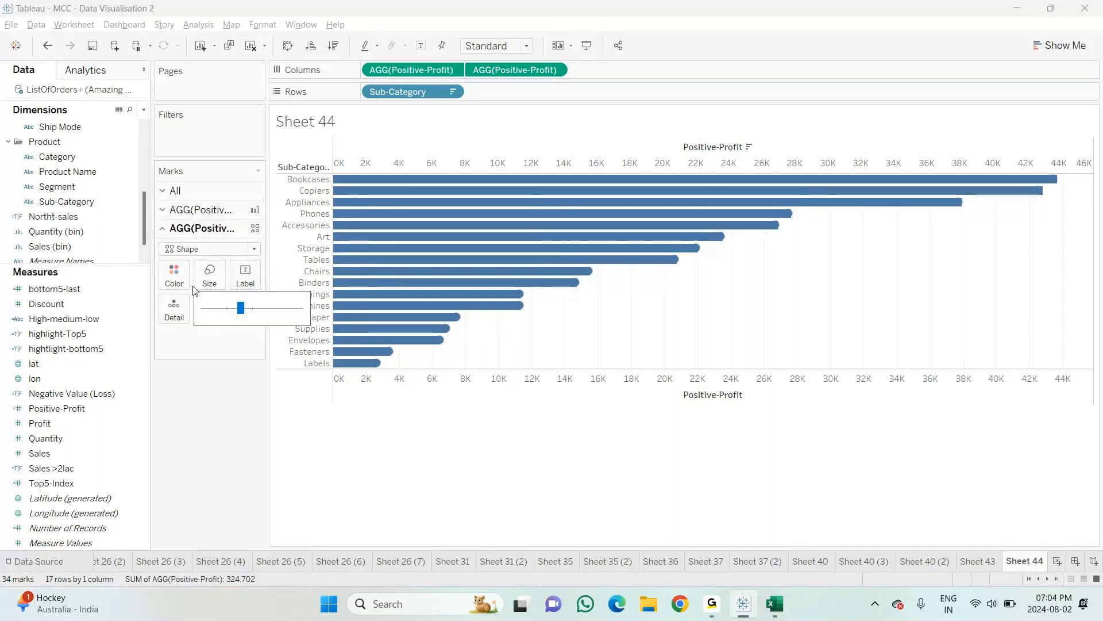
left_click(173, 275)
left_click(234, 349)
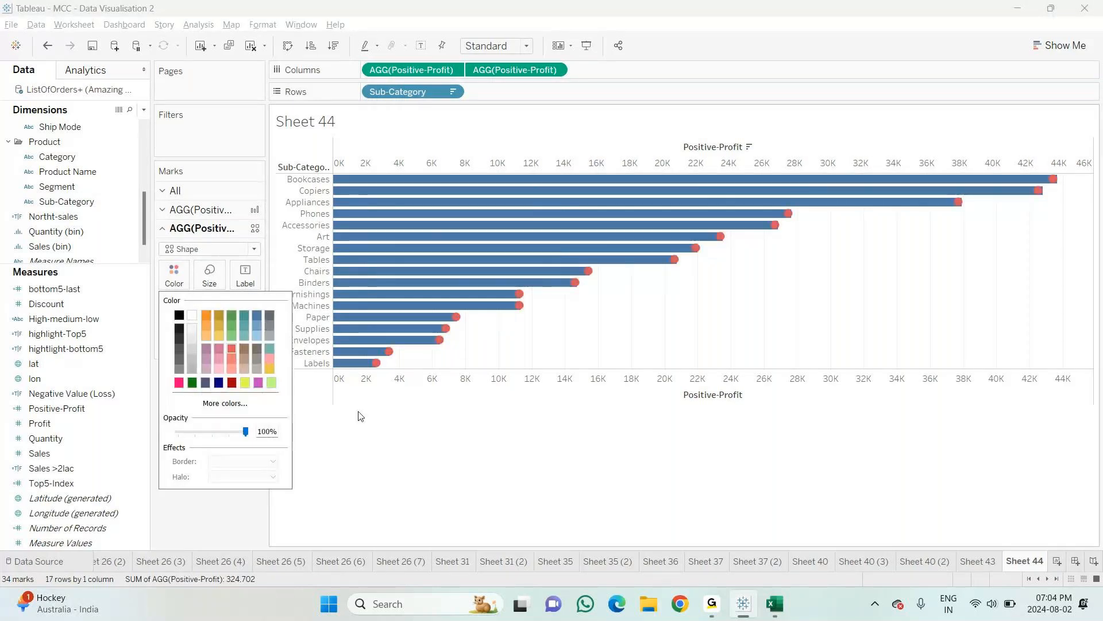
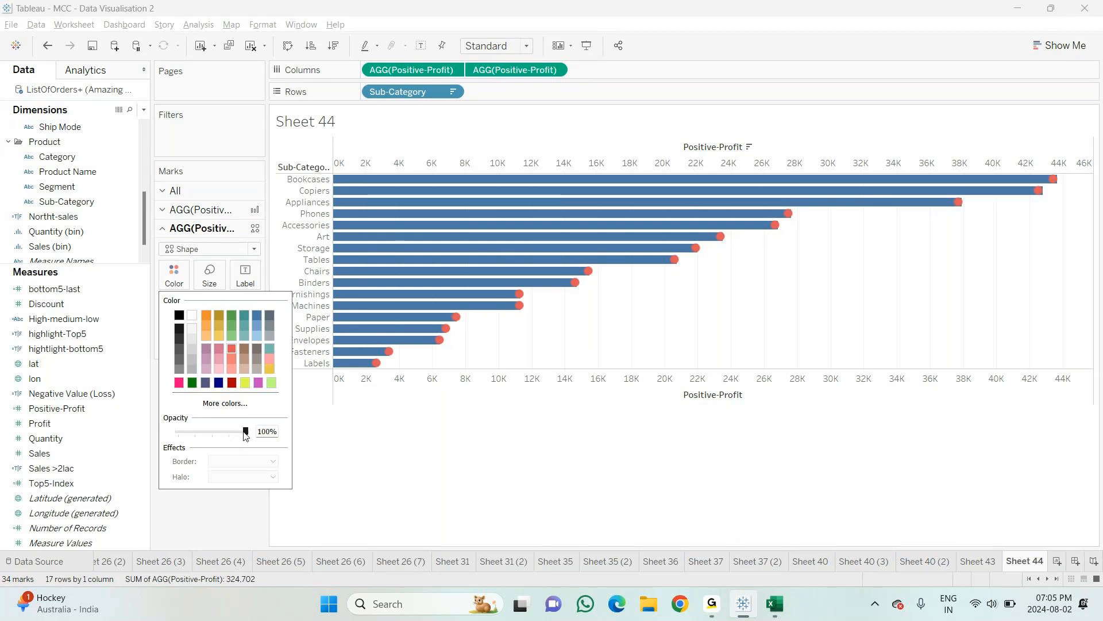
Step: Try 52% opacity on the red circle marks and restore it to 100%
left_click_drag(246, 433, 214, 434)
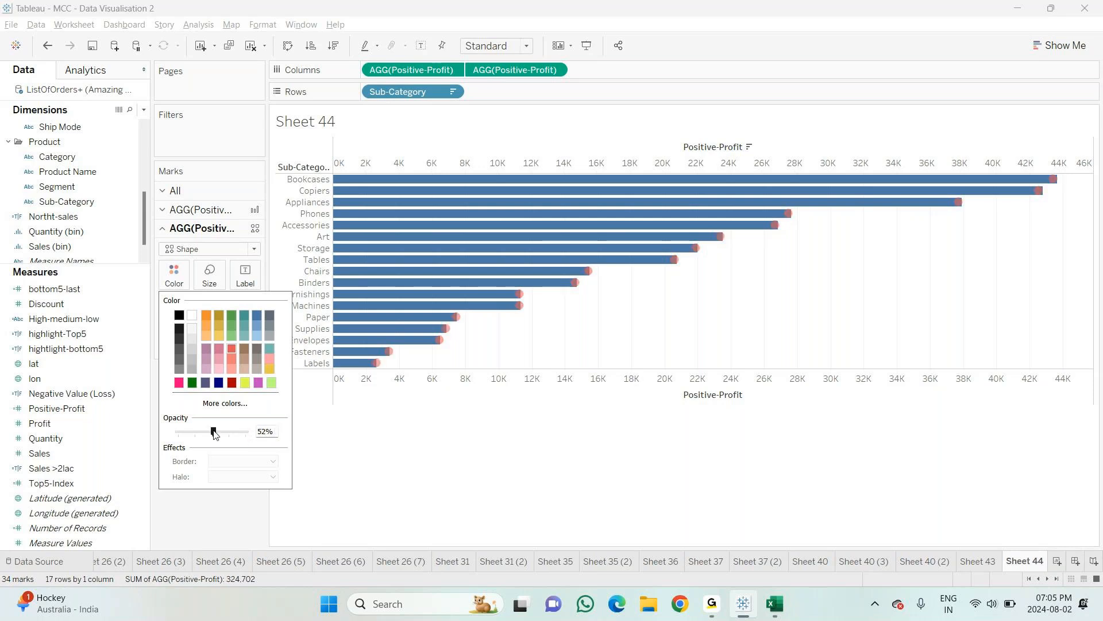
left_click_drag(215, 431, 248, 432)
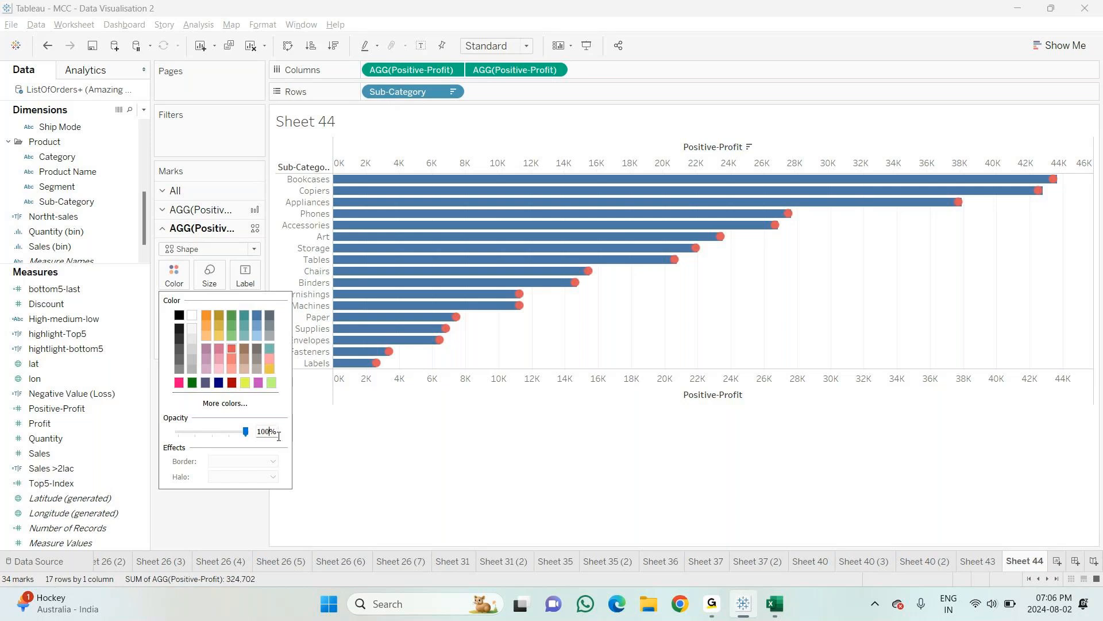
key("BackSpace")
key("Return")
left_click(203, 520)
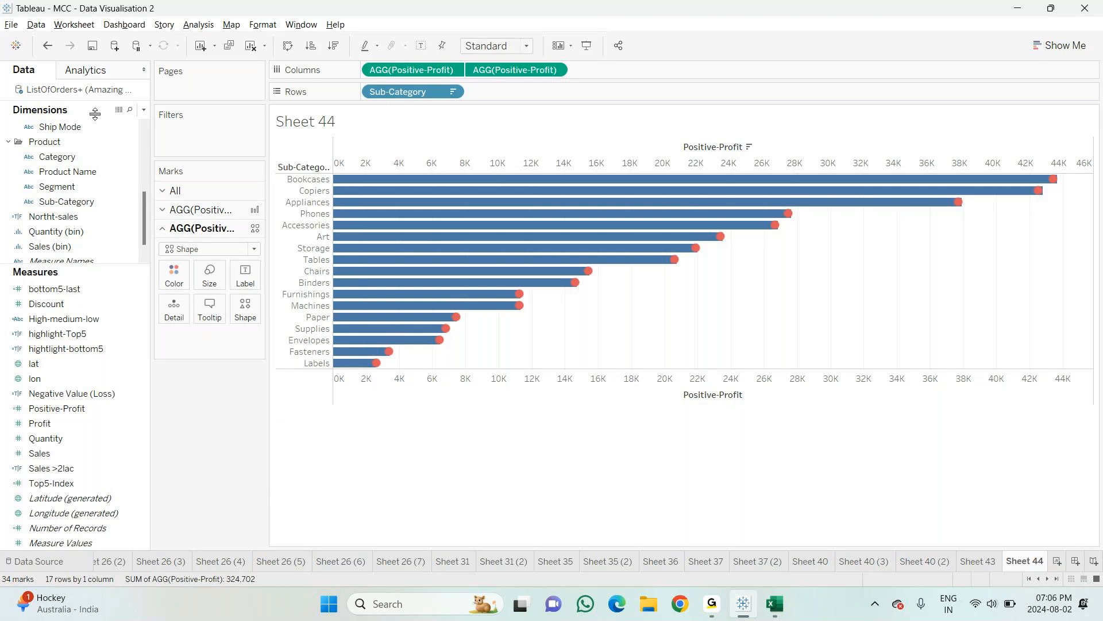
Step: Create a calculated field named Positive&Negative shapes
left_click(143, 110)
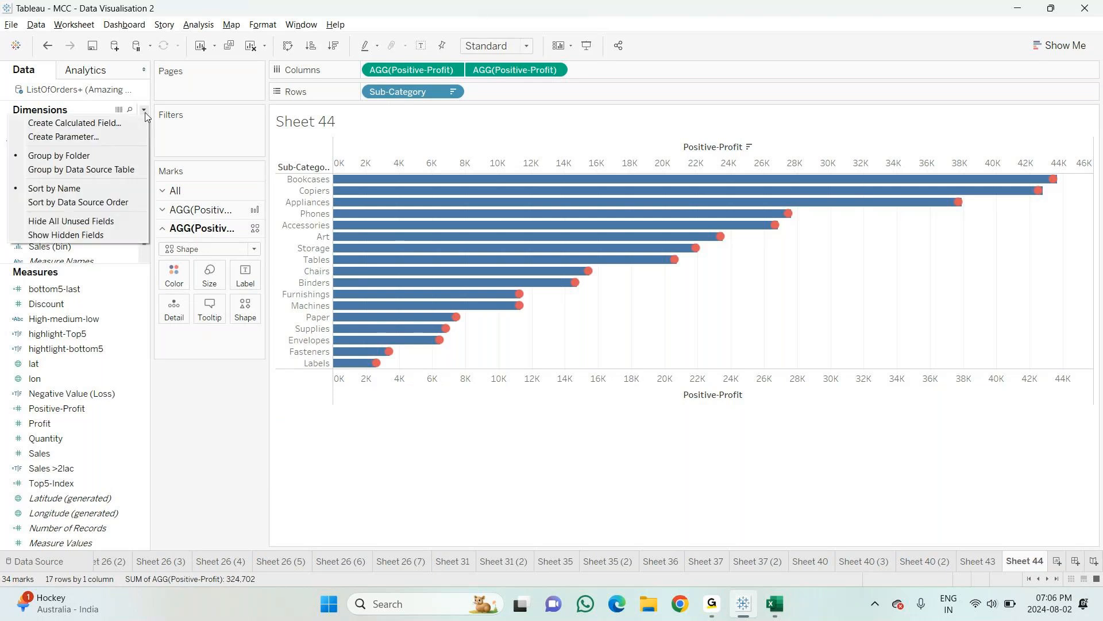
left_click(106, 124)
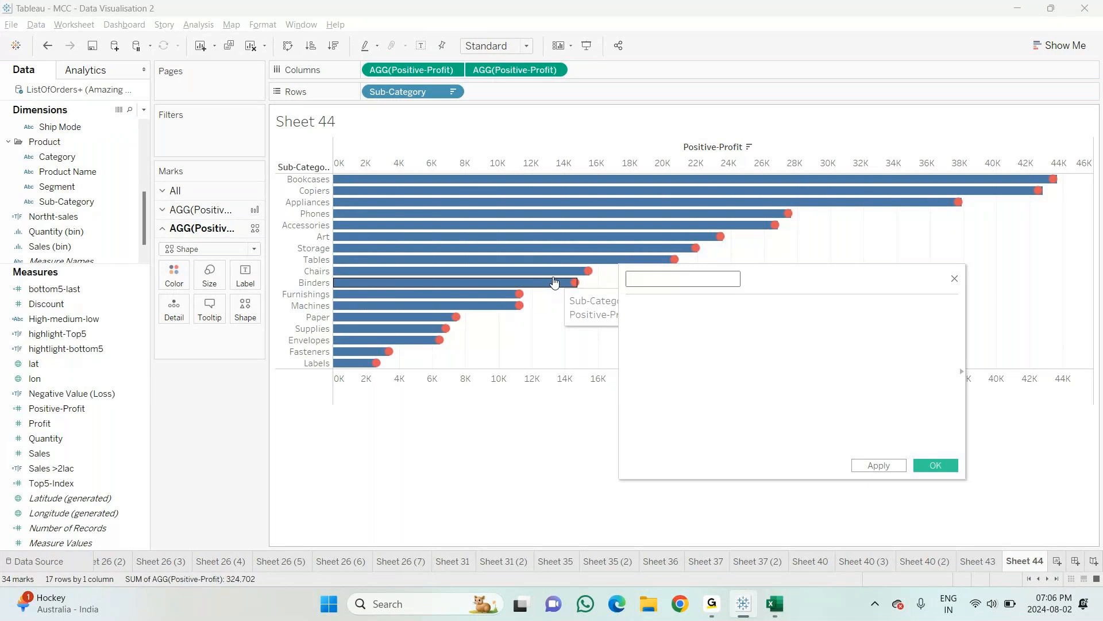
type("Po")
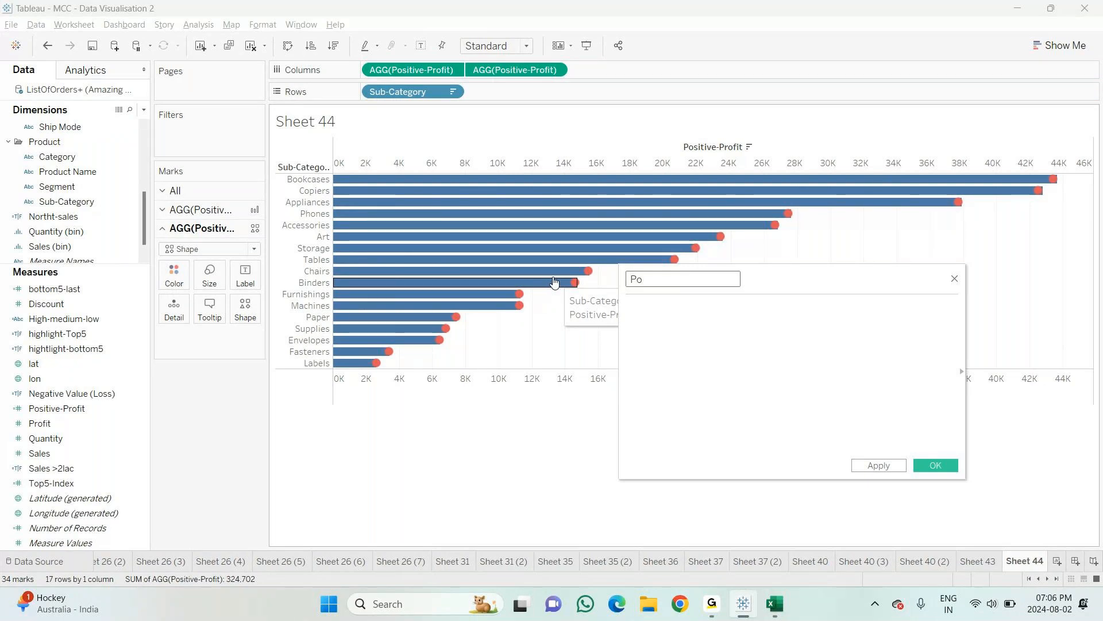
type("sitive and")
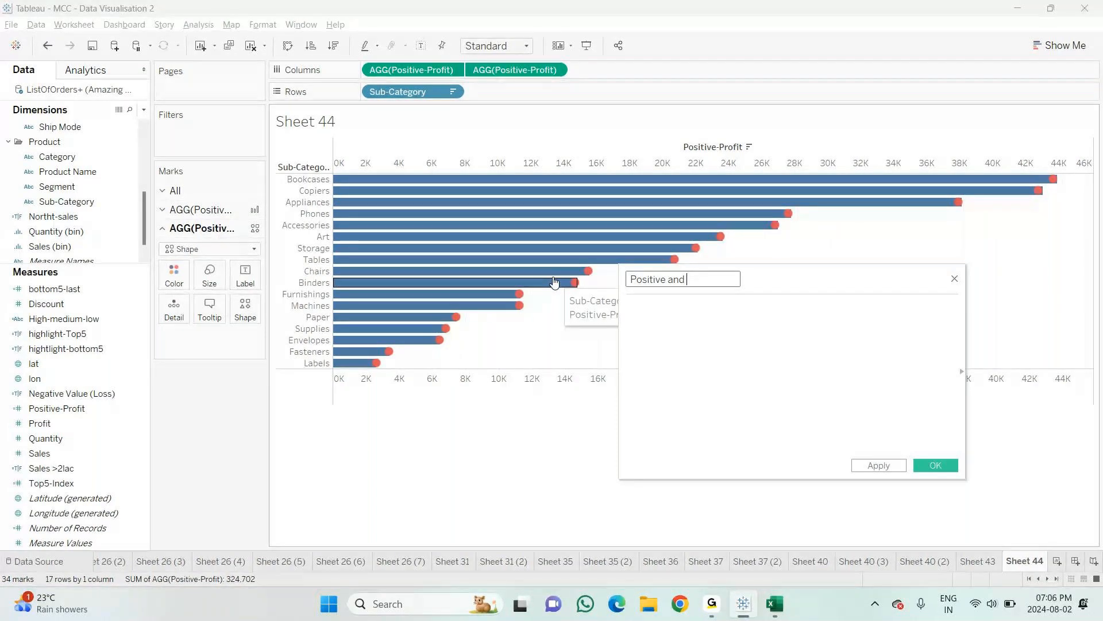
key("BackSpace")
key("BackSpace")
key("BackSpace")
key("BackSpace")
key("BackSpace")
type("& N")
key("BackSpace")
key("BackSpace")
type("n")
key("BackSpace")
type("Negative shapes")
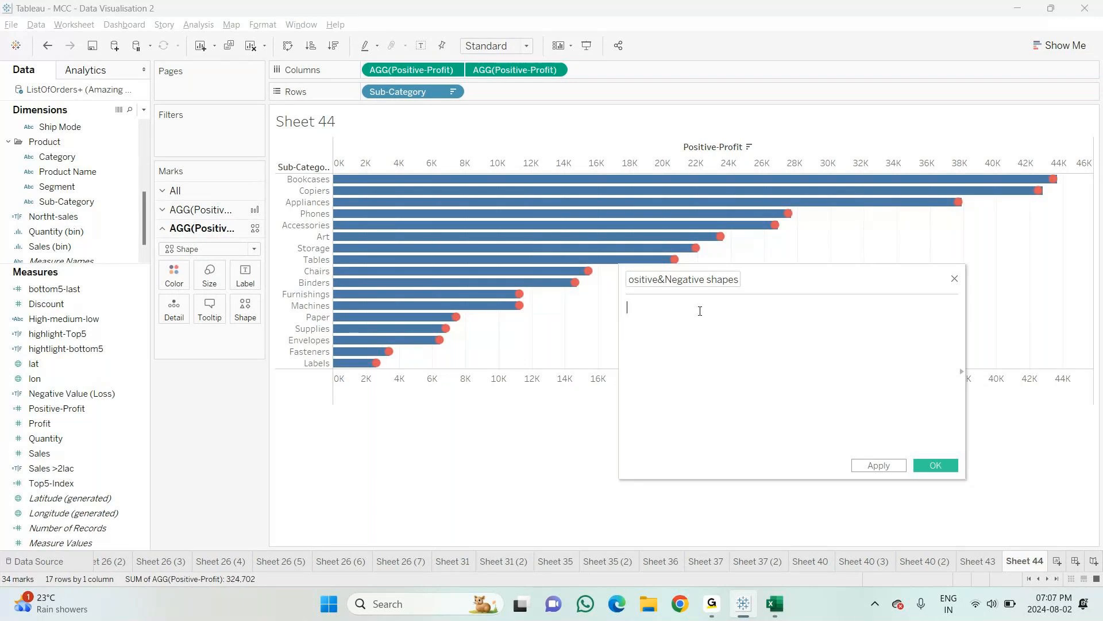
Step: Begin the Positive&Negative shapes formula with IF SUM([Profit])>0 then "Positive"
type("if")
key("Return")
type("sum")
key("Return")
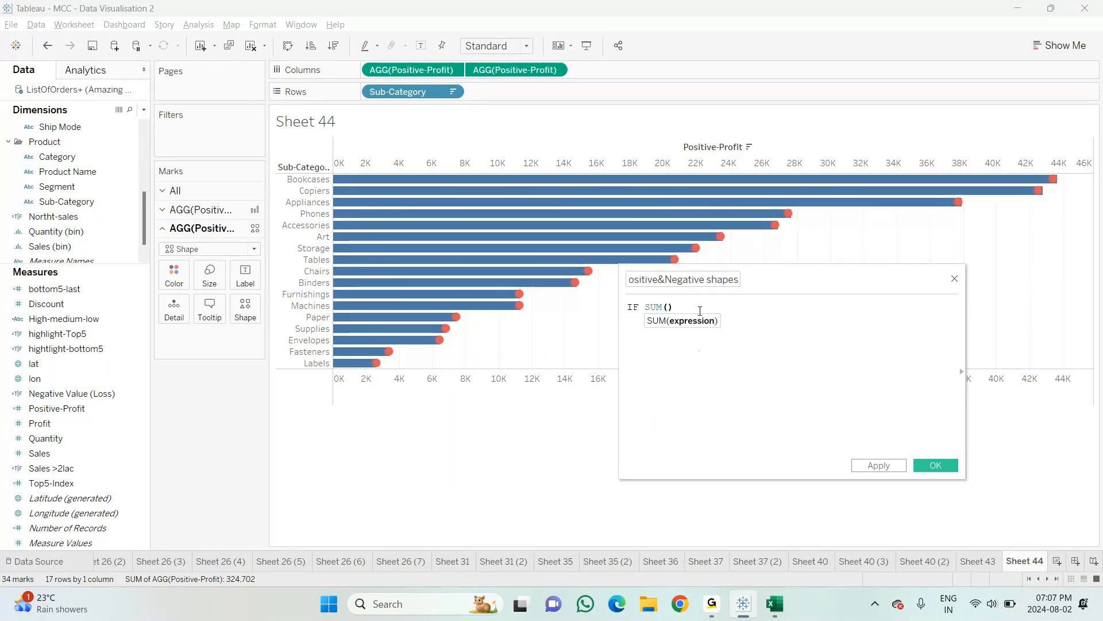
type("pro")
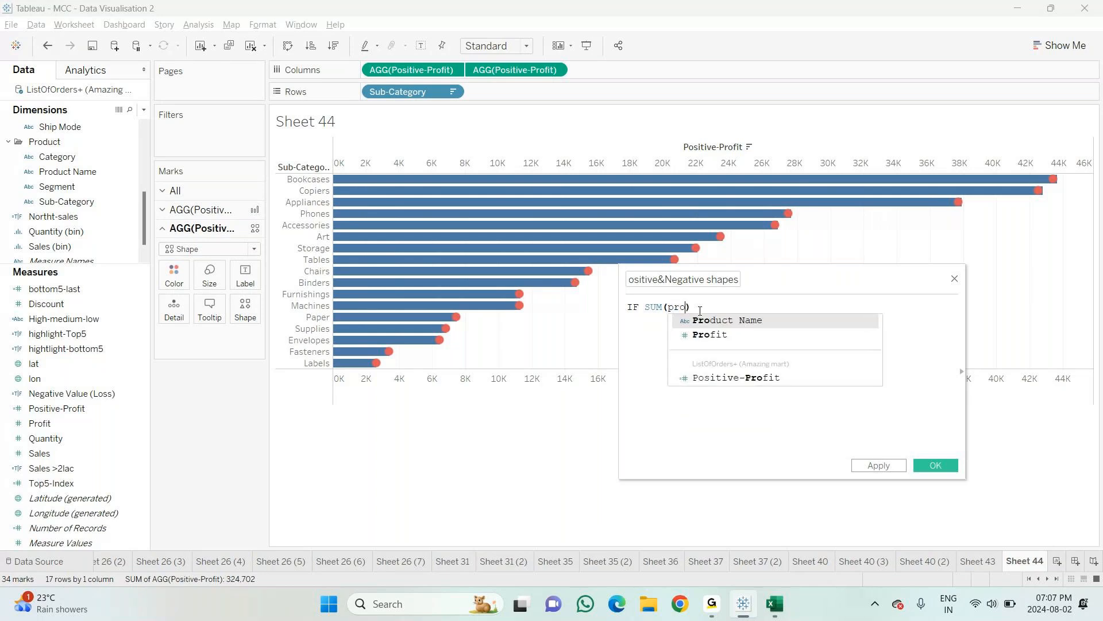
key("Down")
key("Return")
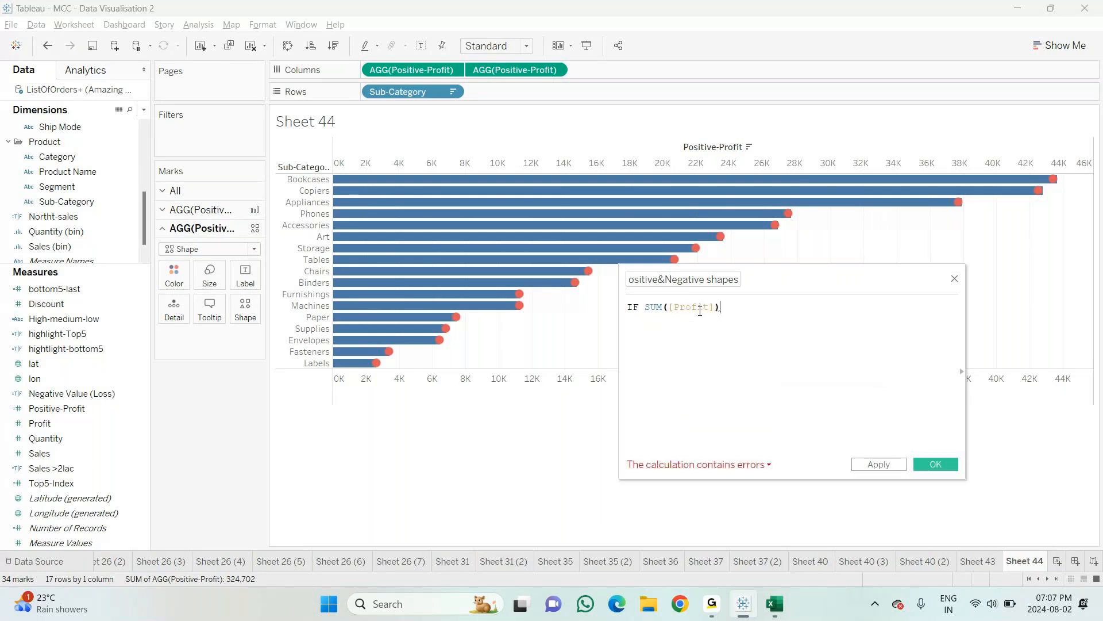
type(">0 then")
key("Return")
type("\"Positive")
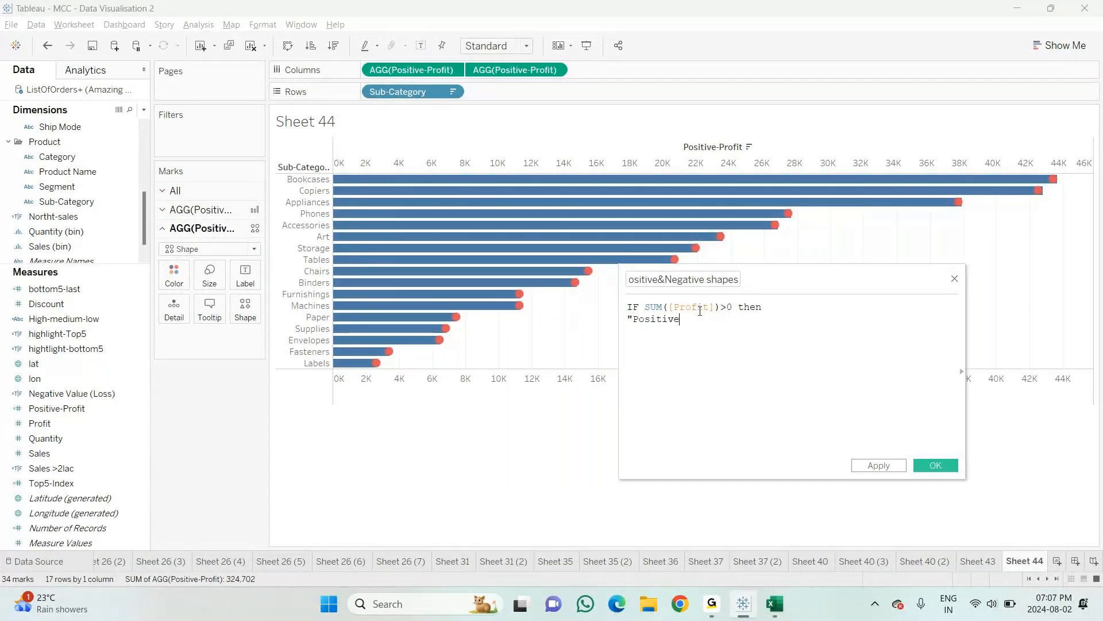
type("\"")
key("Return")
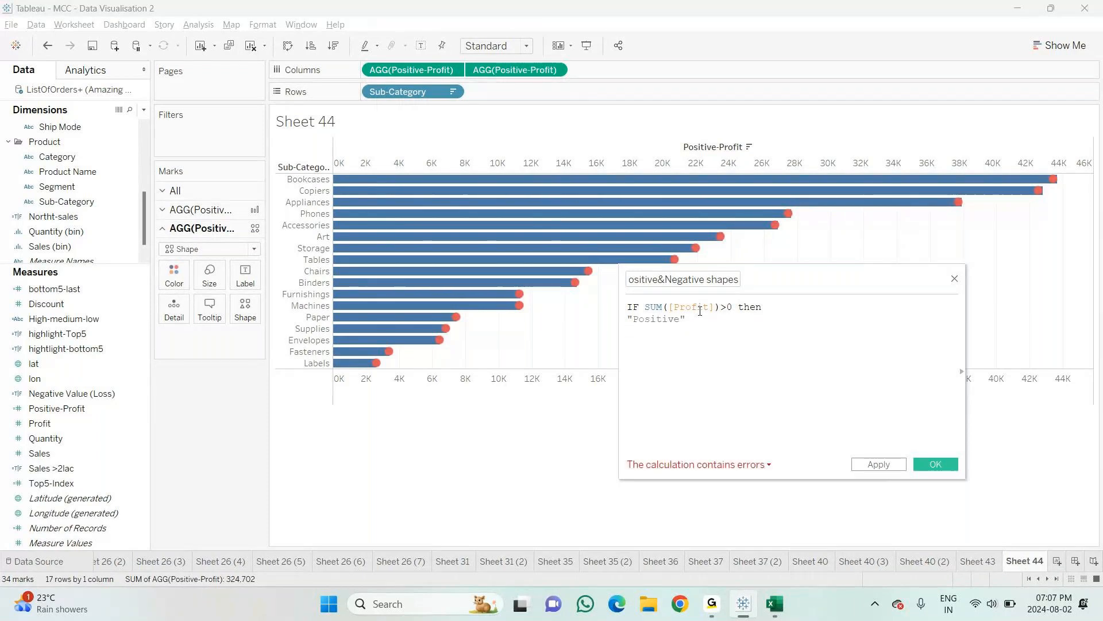
Step: Complete the formula with ELSE "Negative" END and save the calculated field
type("else")
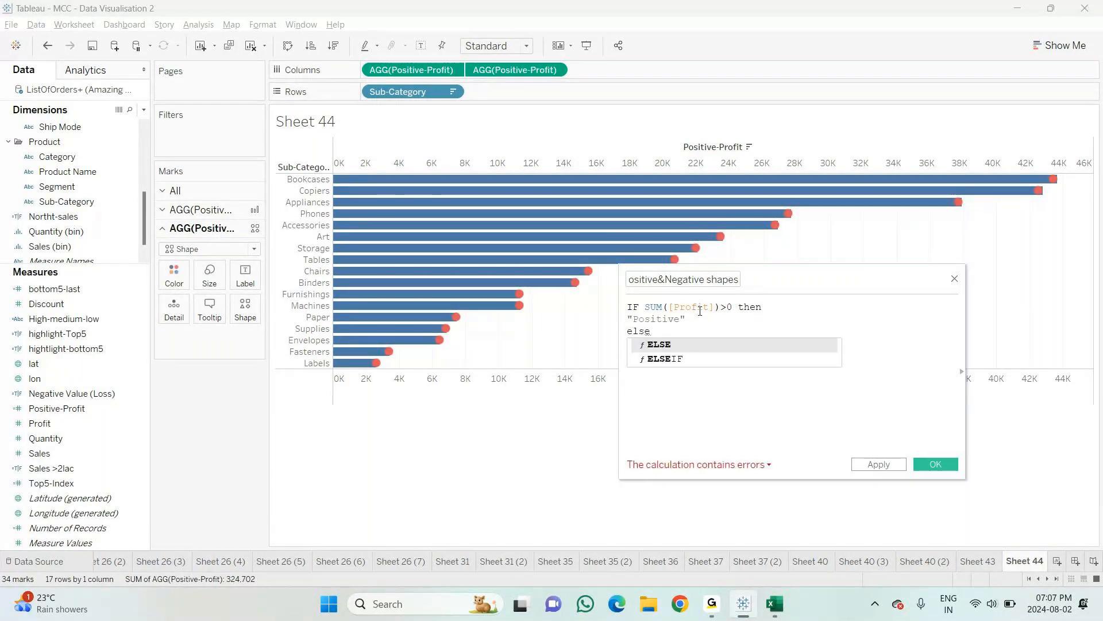
key("Return")
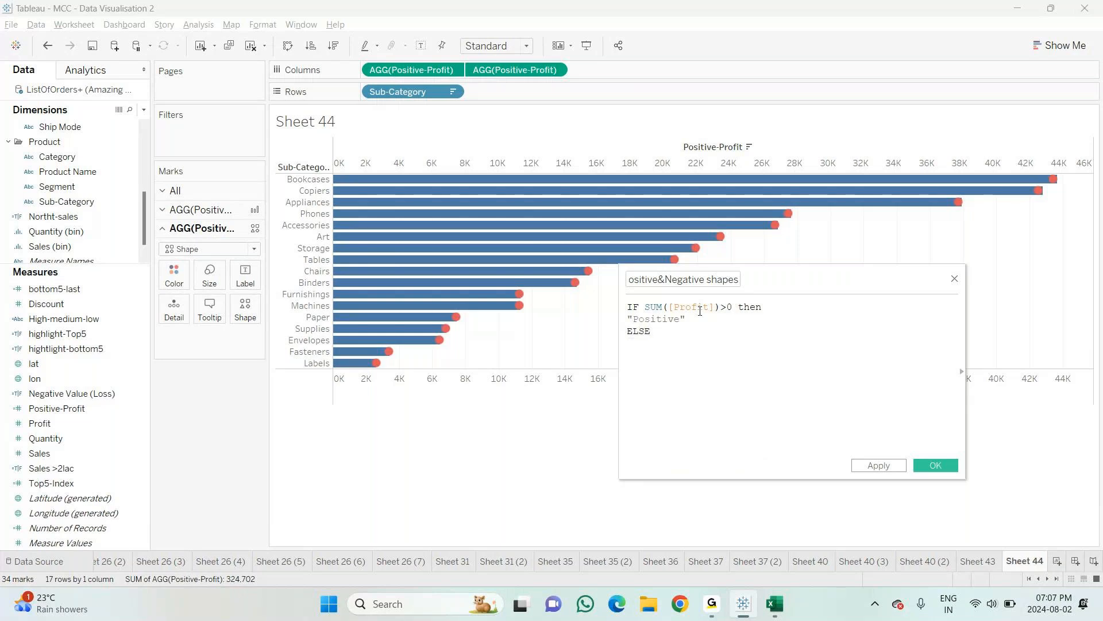
key("Return")
type("\"")
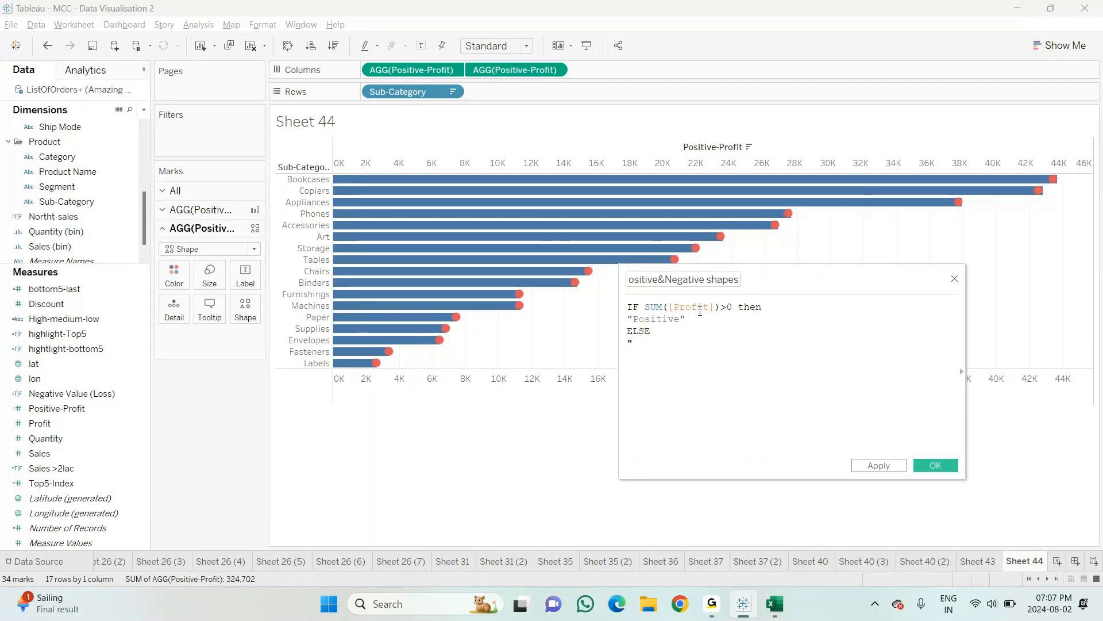
type("Negative")
type("\"")
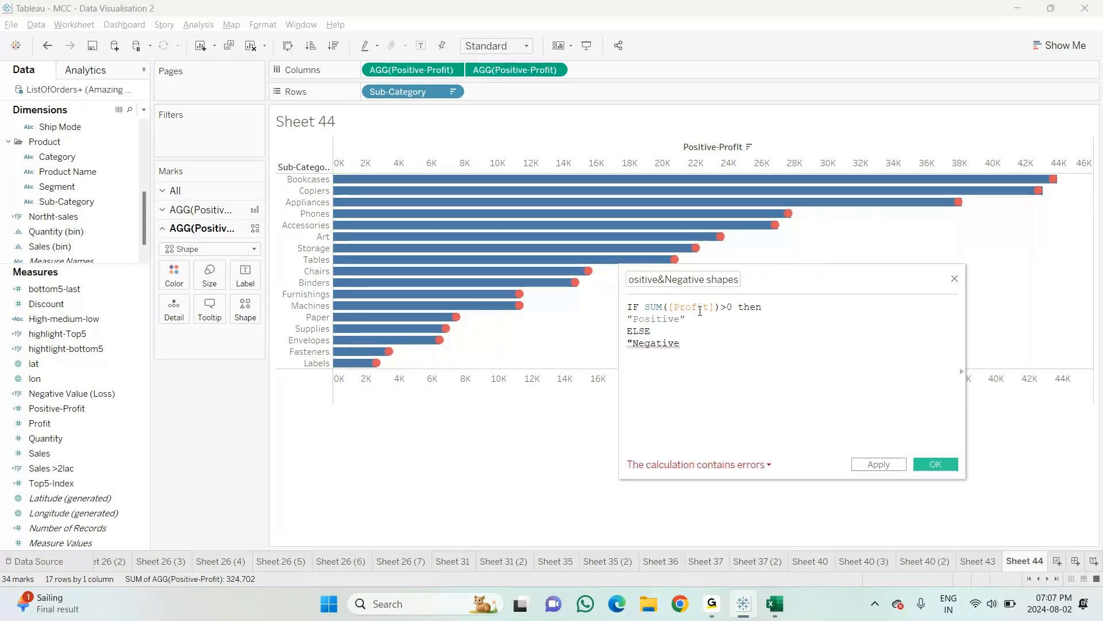
key("Return")
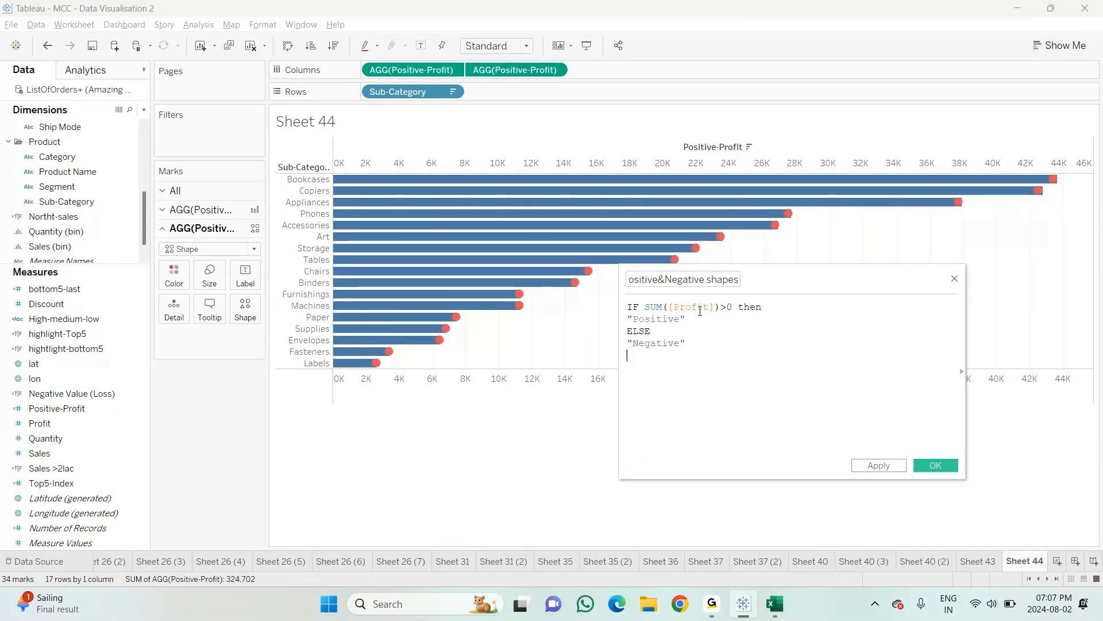
type("end")
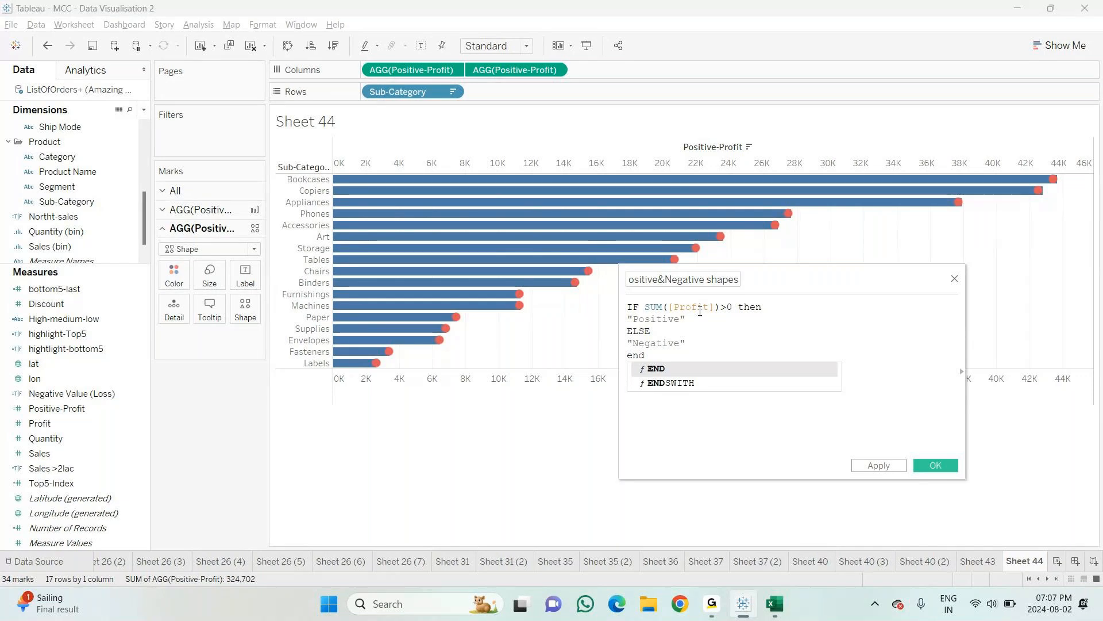
key("Return")
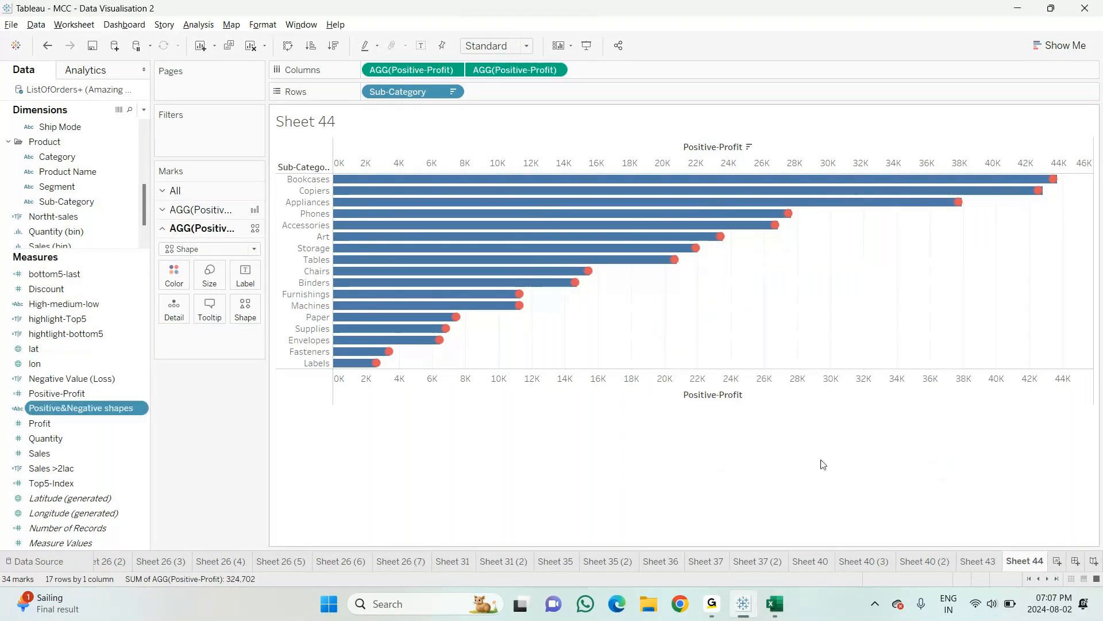
Step: Reopen the Positive&Negative shapes calculation to review its formula, and close it without changes
right_click(143, 409)
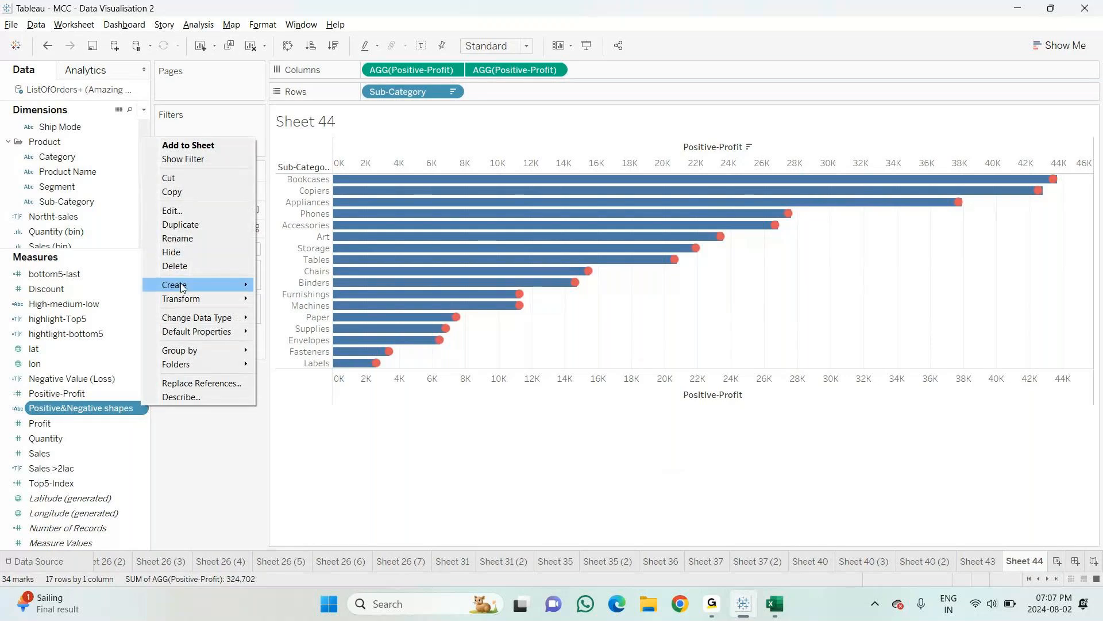
left_click(182, 211)
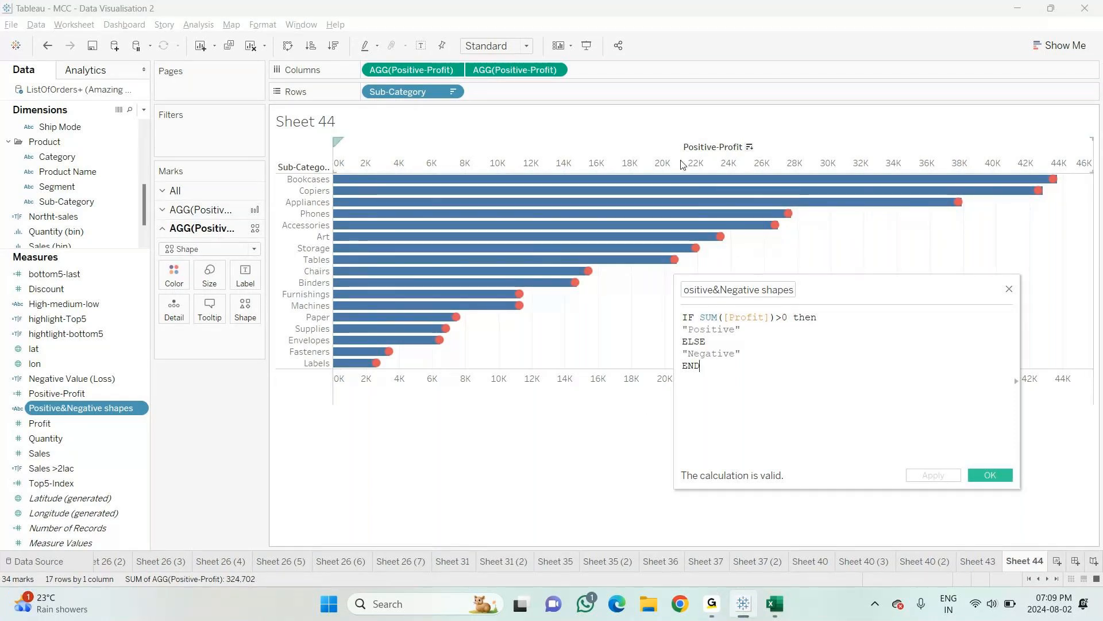
left_click(990, 475)
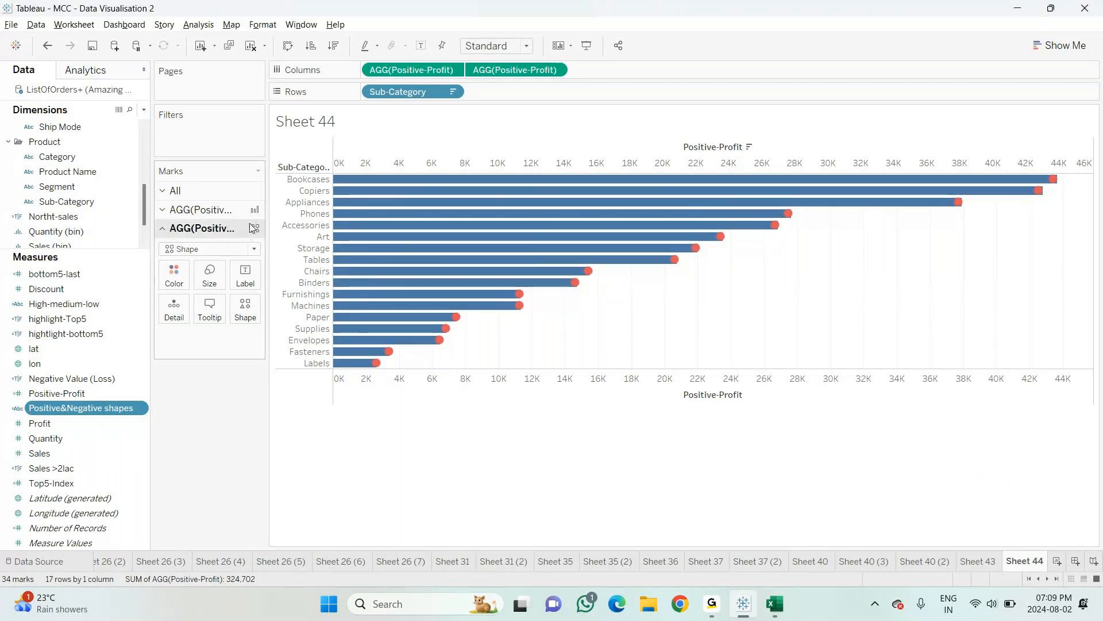
Step: Assign Positive&Negative shapes to the Shape property of the second Positive-Profit measure's marks and inspect its Negative legend entry
left_click_drag(73, 411, 248, 314)
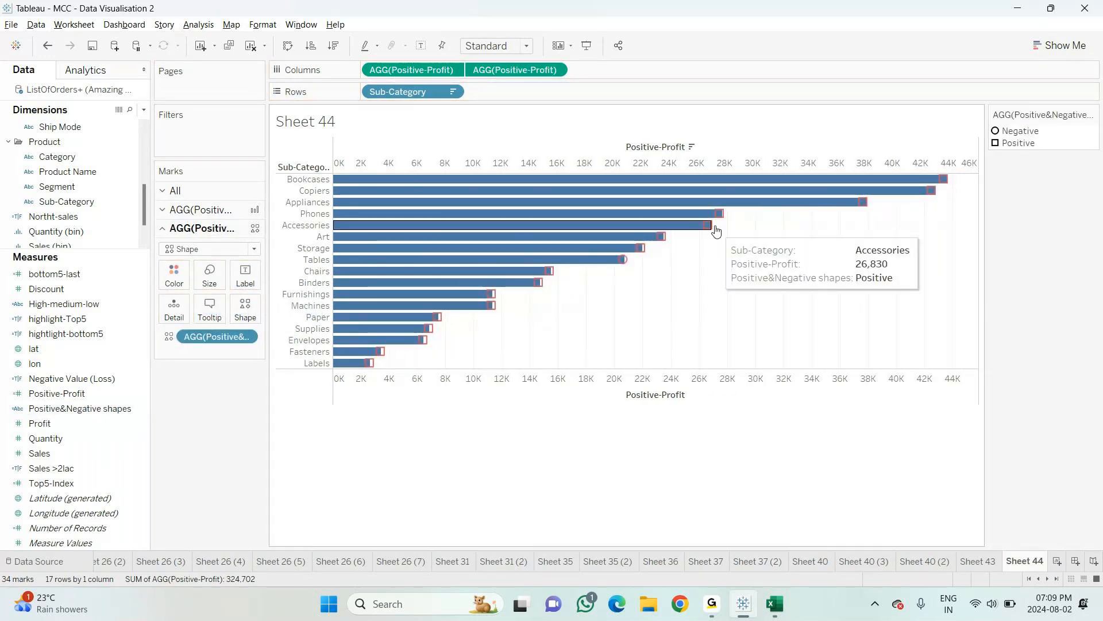
left_click(1021, 132)
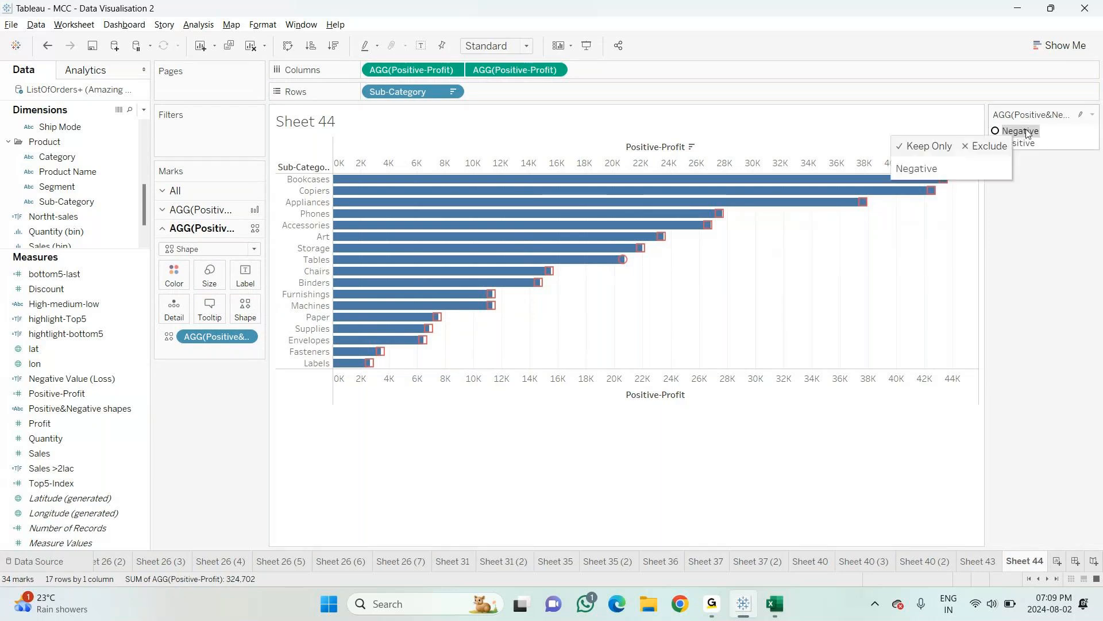
left_click(245, 338)
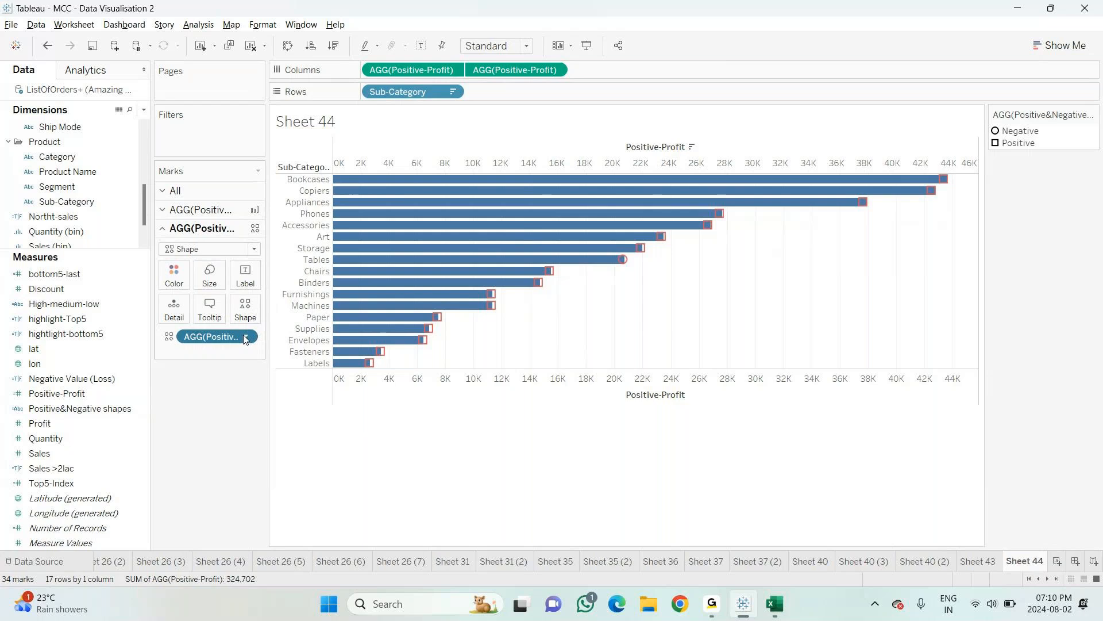
Step: Edit the Positive&Negative shapes legend and assign the red down arrow from the Arrows palette to Negative
left_click(246, 337)
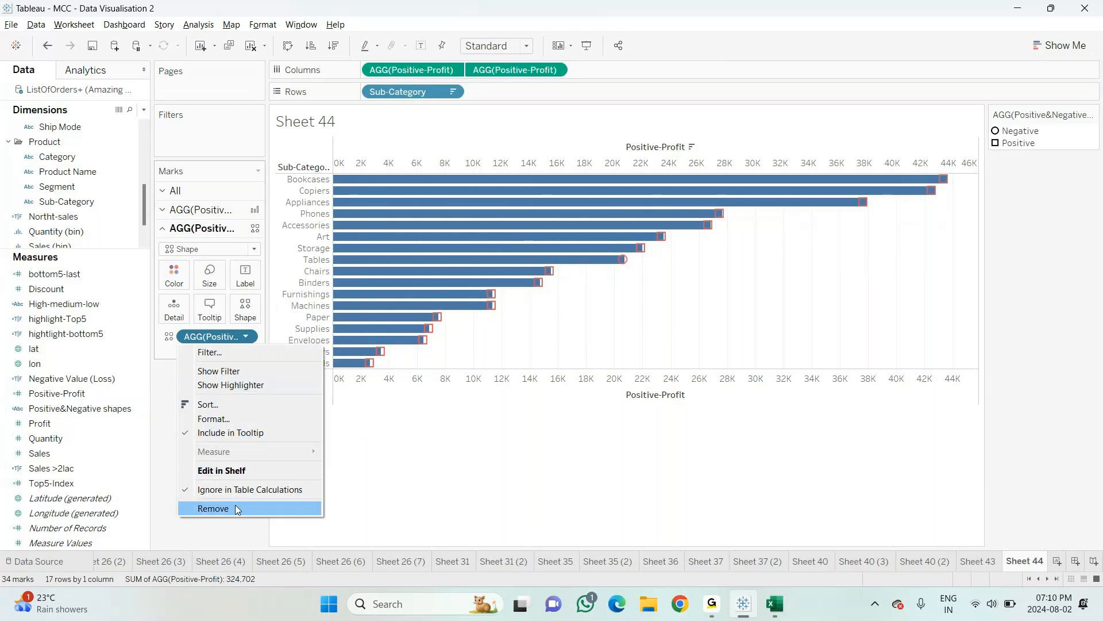
left_click(1085, 133)
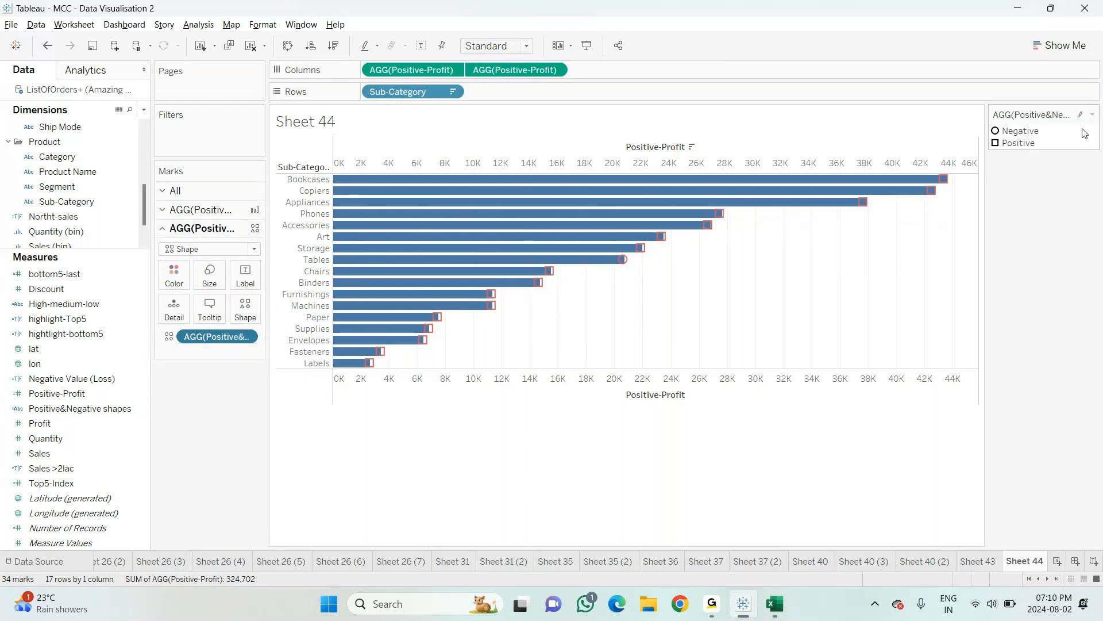
left_click(1081, 114)
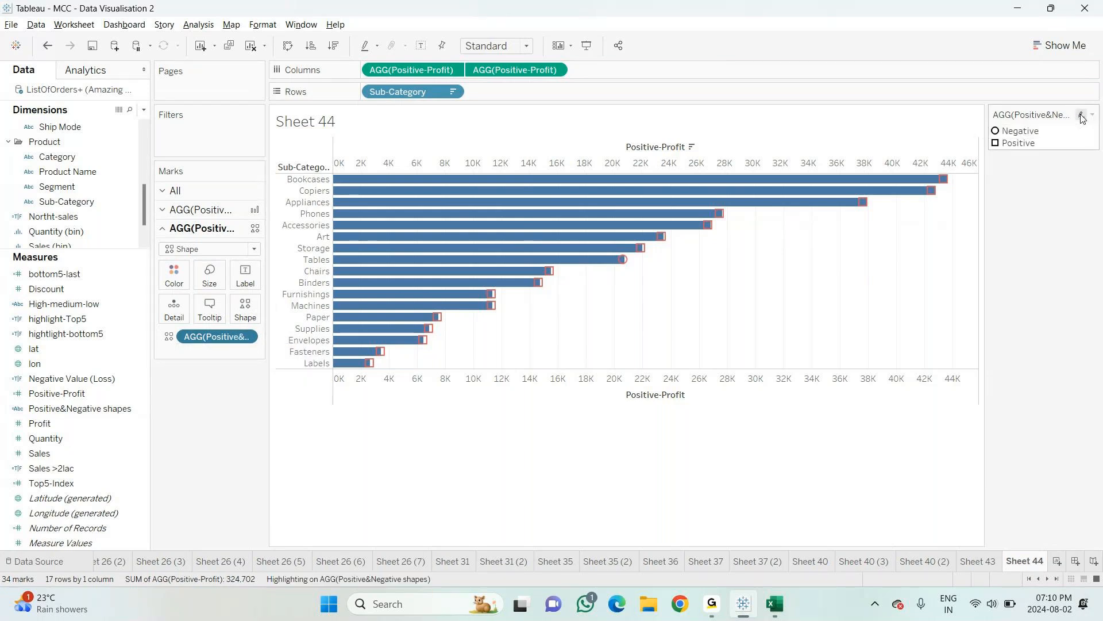
left_click(1091, 117)
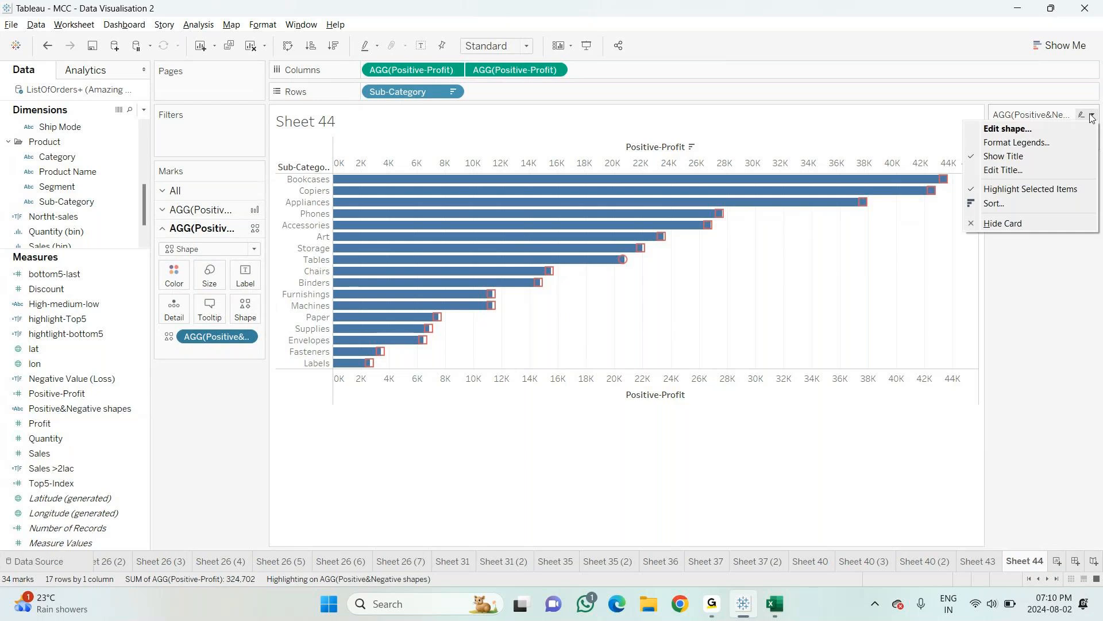
left_click(997, 128)
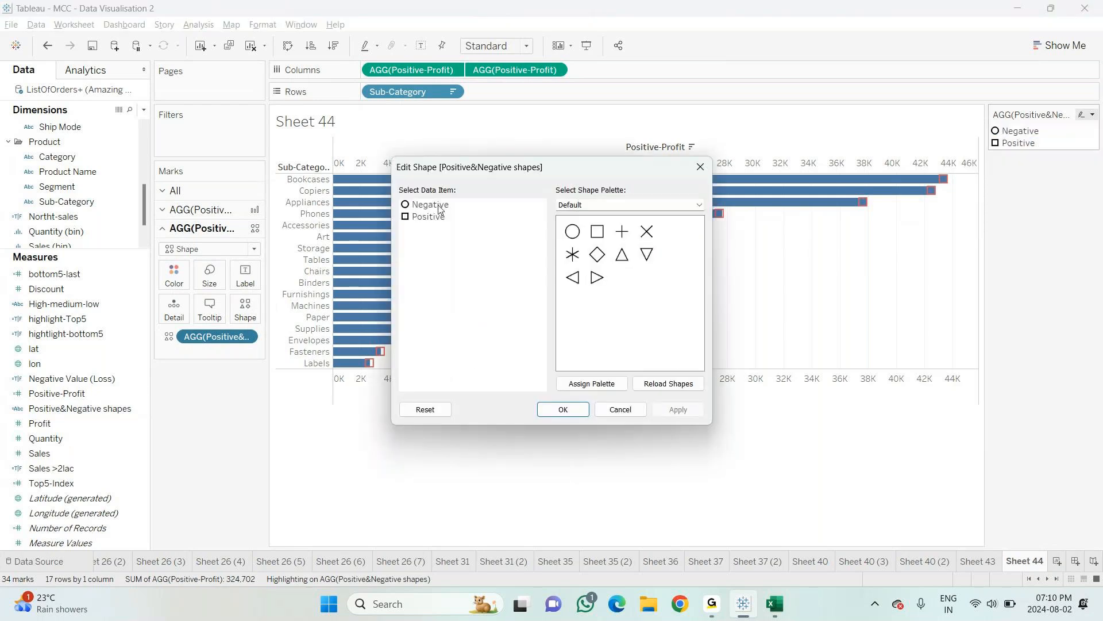
left_click(443, 206)
left_click(700, 206)
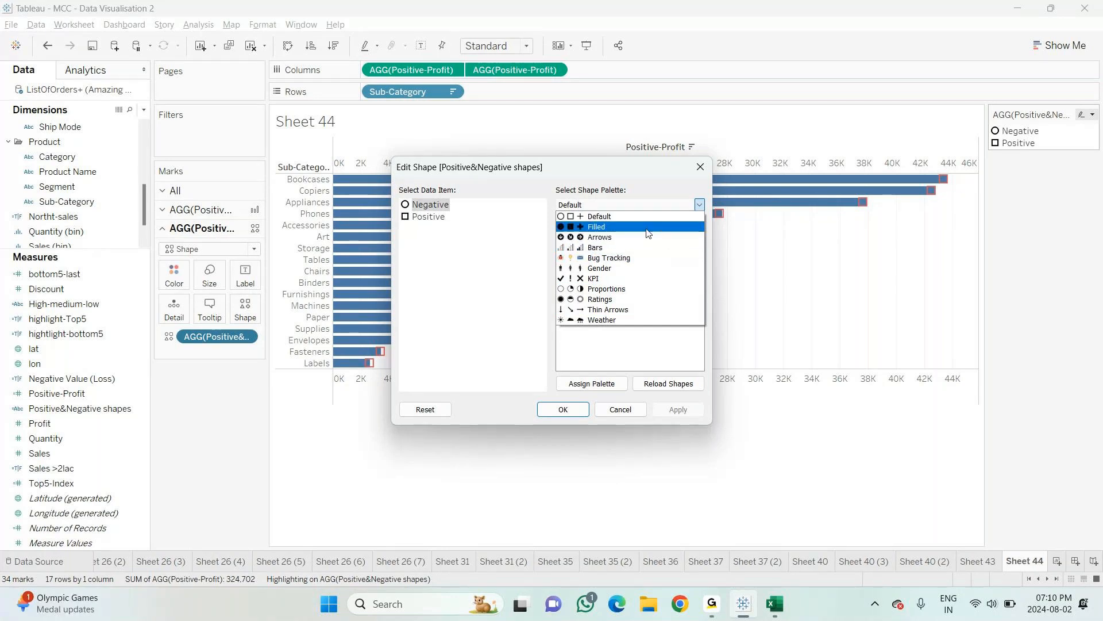
left_click(599, 217)
key("Down")
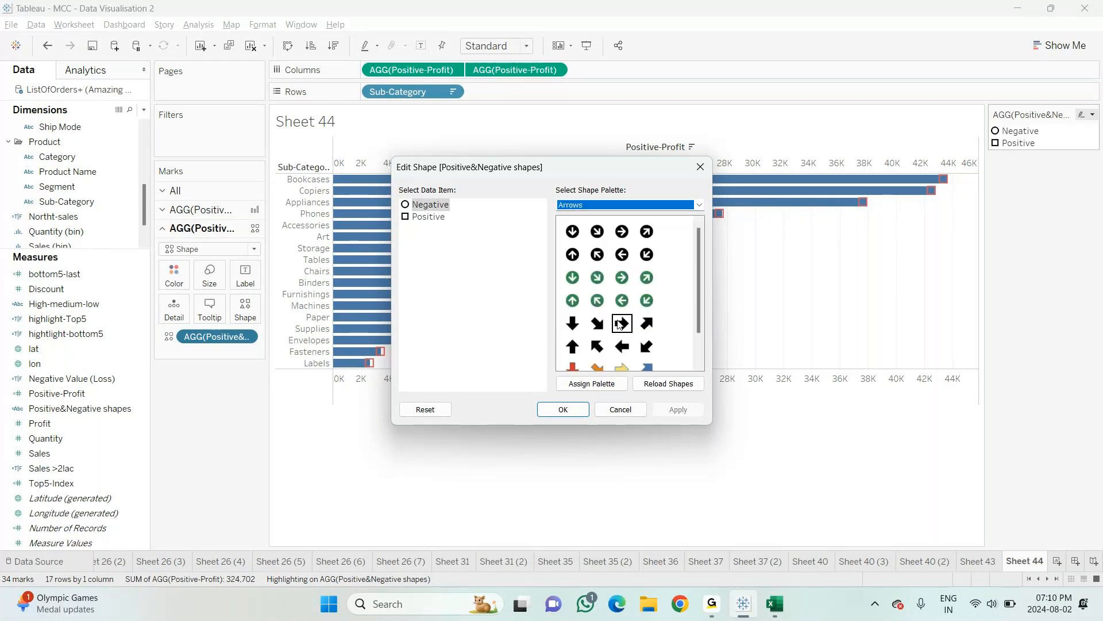
left_click_drag(699, 296, 697, 332)
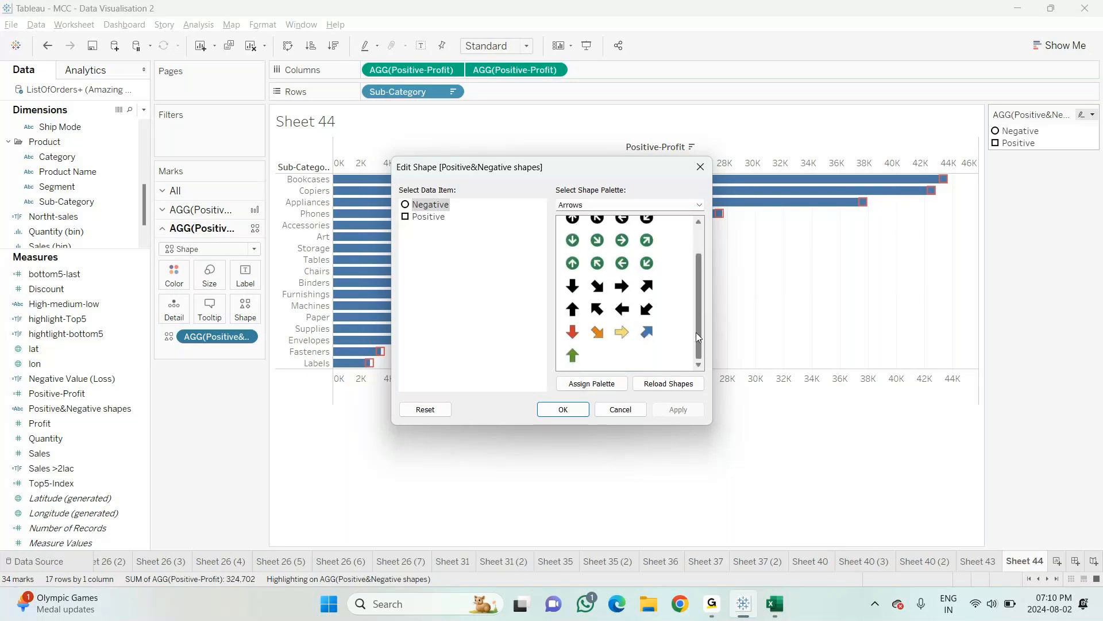
left_click(573, 334)
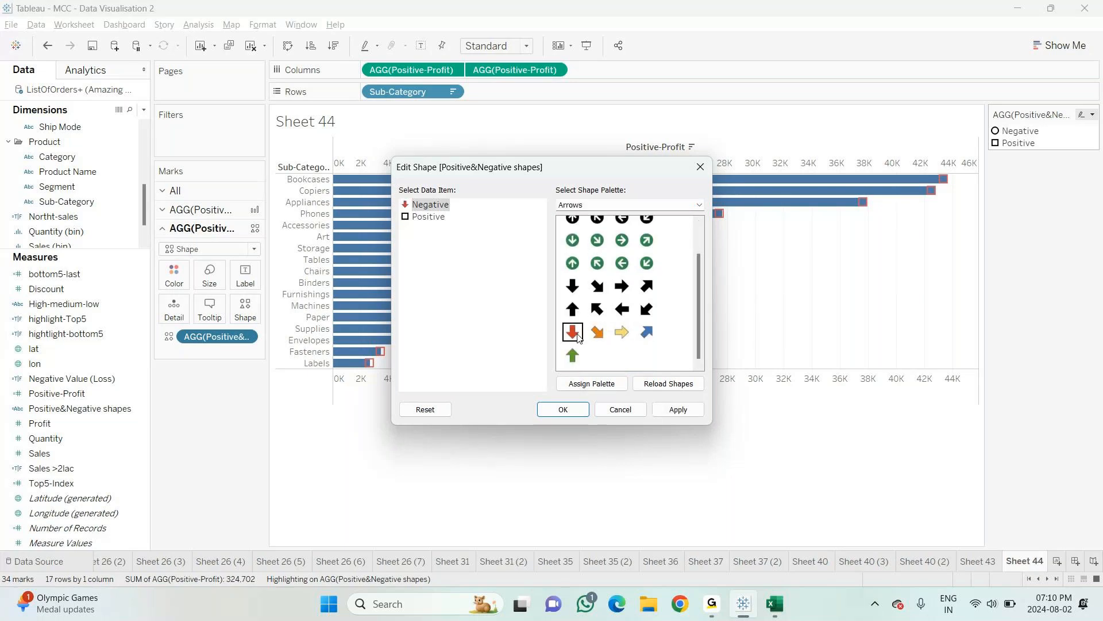
Step: Assign the green up arrow from the Arrows palette to Positive and apply both shape assignments to the chart
left_click(570, 356)
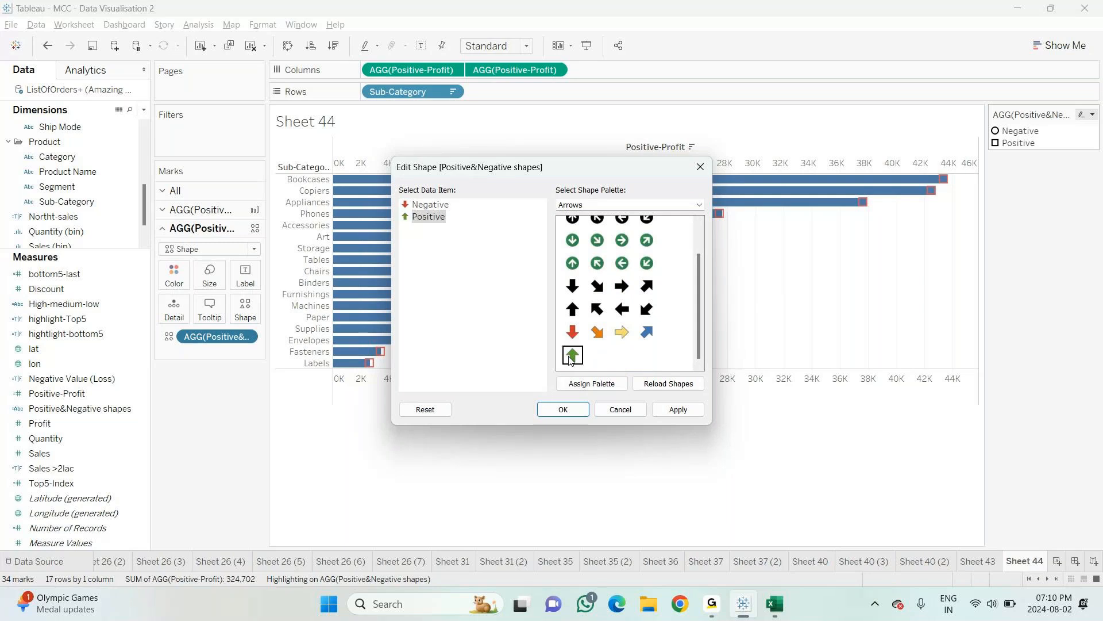
left_click(677, 205)
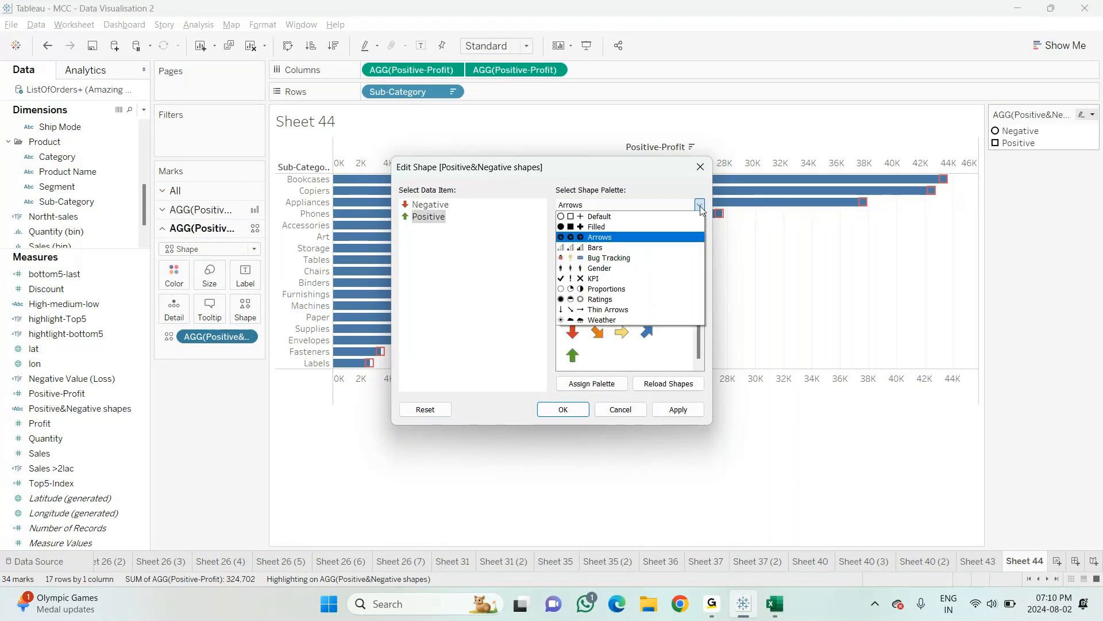
left_click(607, 235)
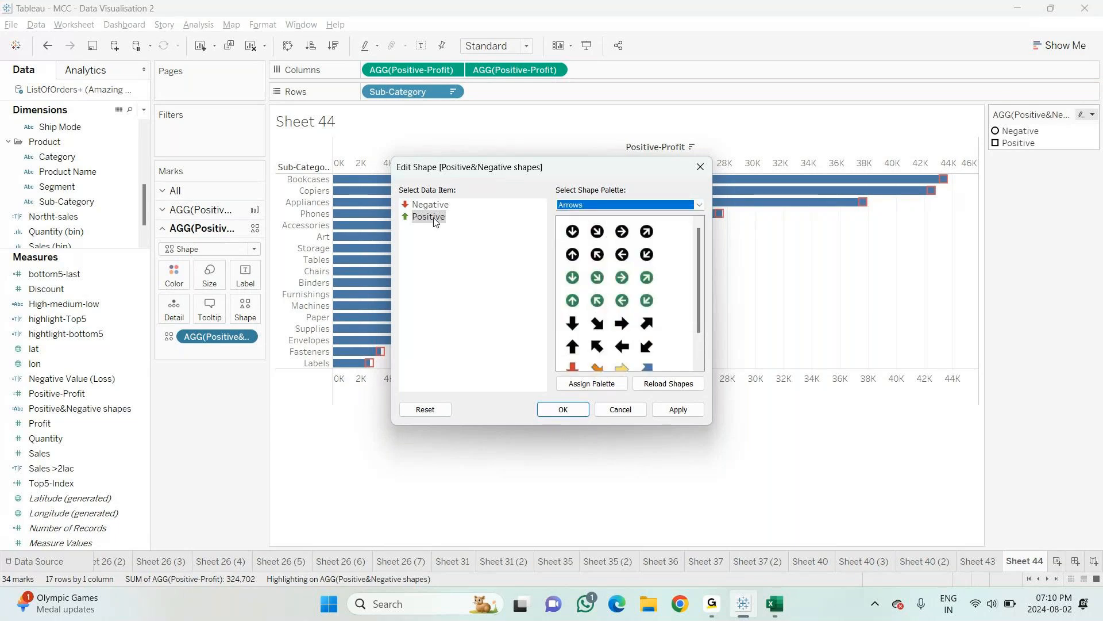
left_click(430, 205)
left_click_drag(698, 259, 694, 323)
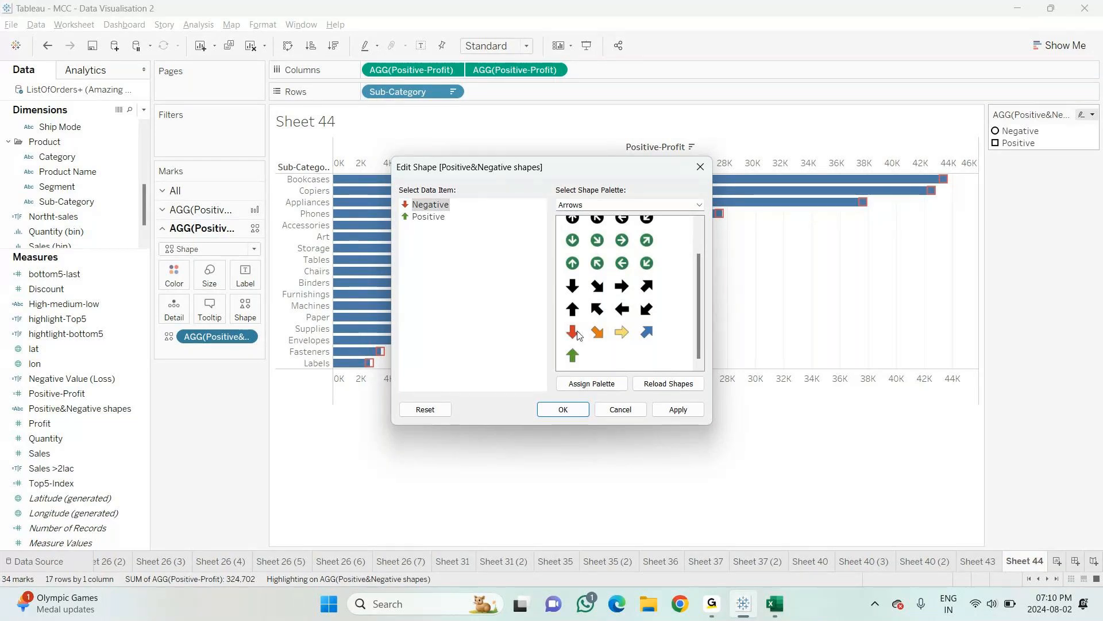
left_click(428, 218)
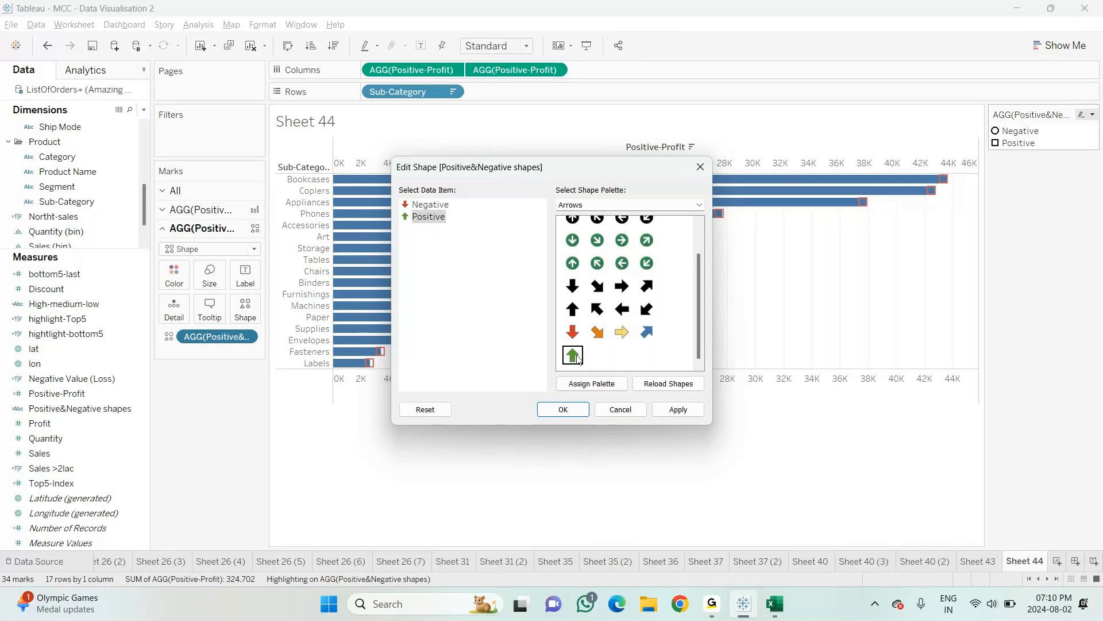
left_click_drag(561, 168, 206, 129)
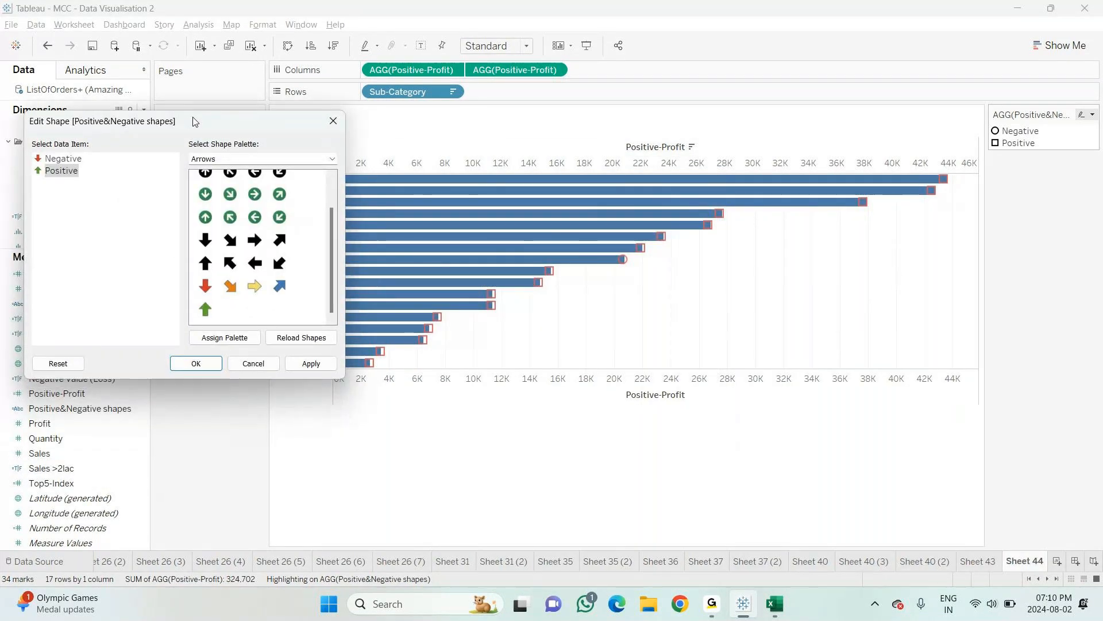
left_click(311, 364)
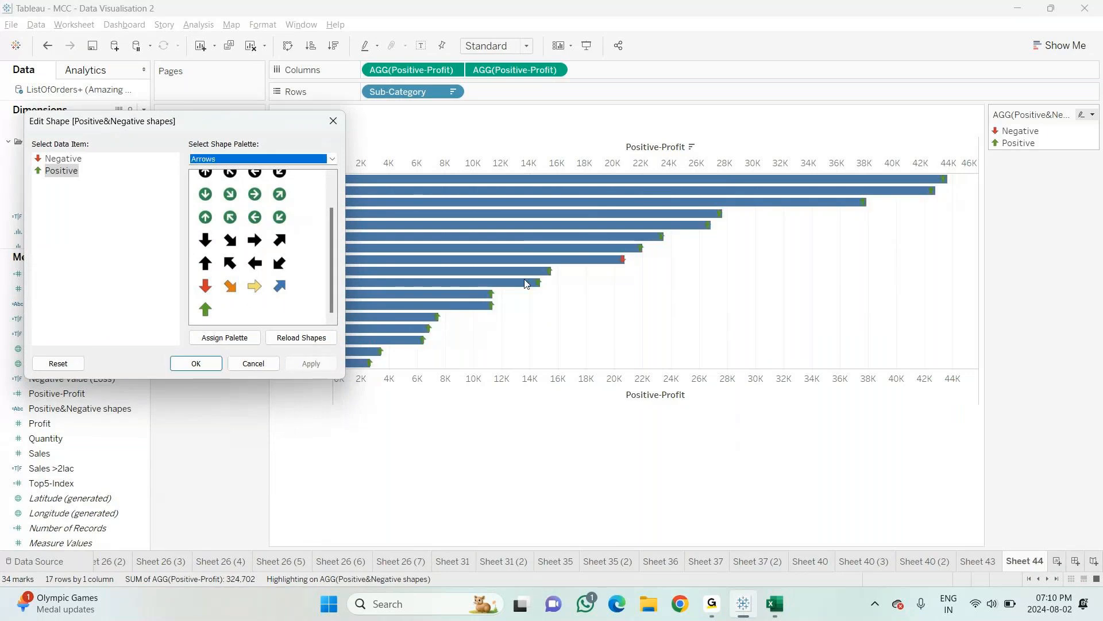
left_click(196, 363)
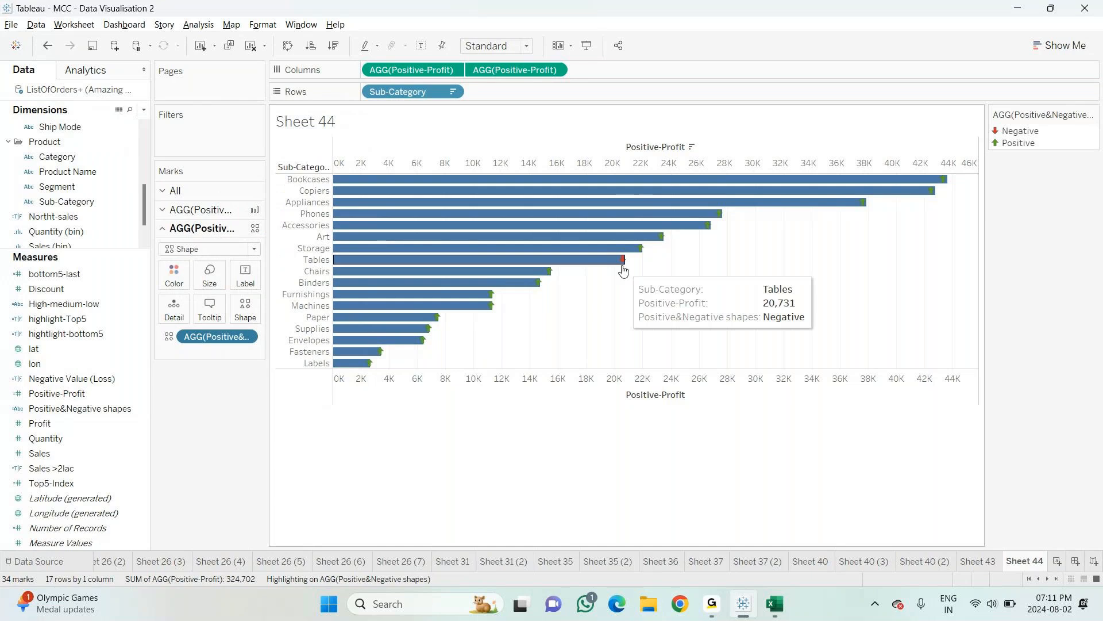
Step: Enlarge the arrow marks of the second Positive-Profit measure until they are slightly taller than the bars
left_click(222, 294)
left_click_drag(235, 309, 251, 314)
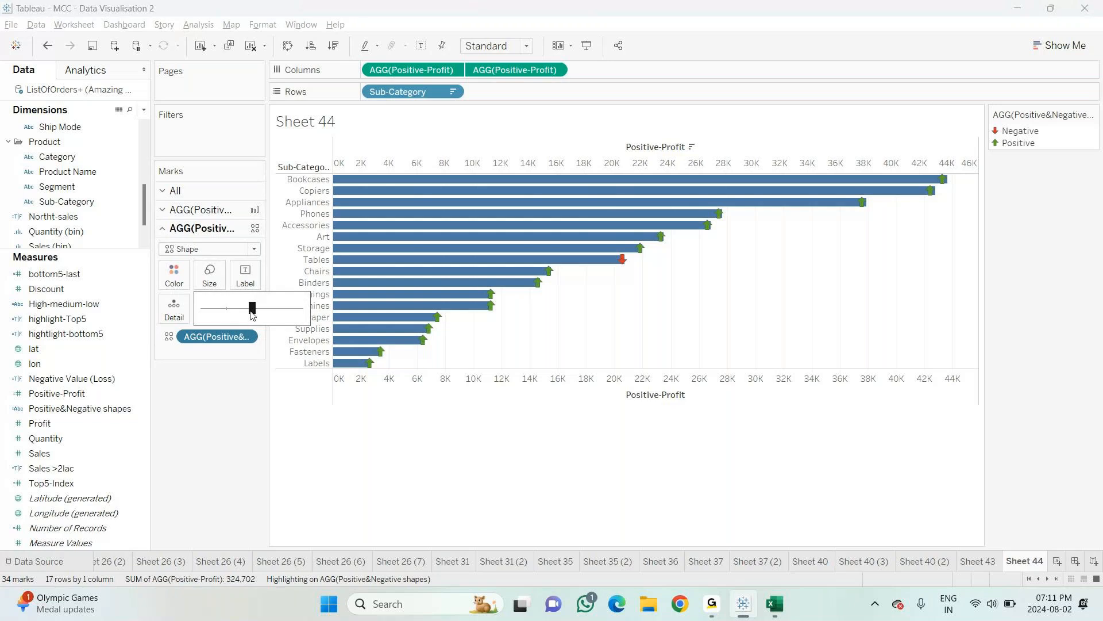
left_click_drag(251, 313, 272, 314)
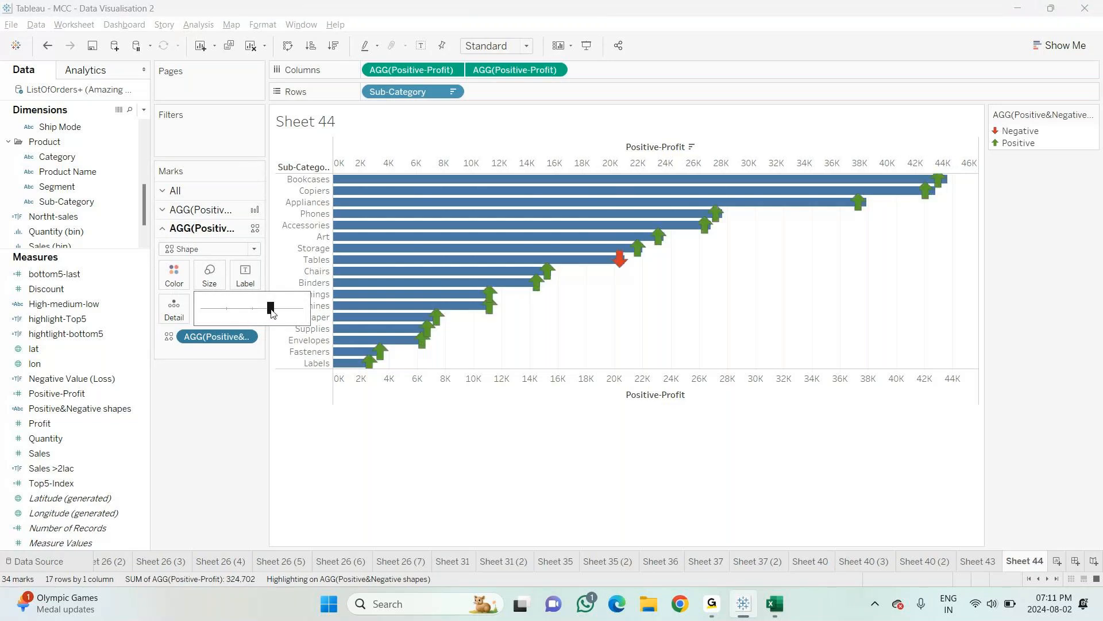
left_click(228, 391)
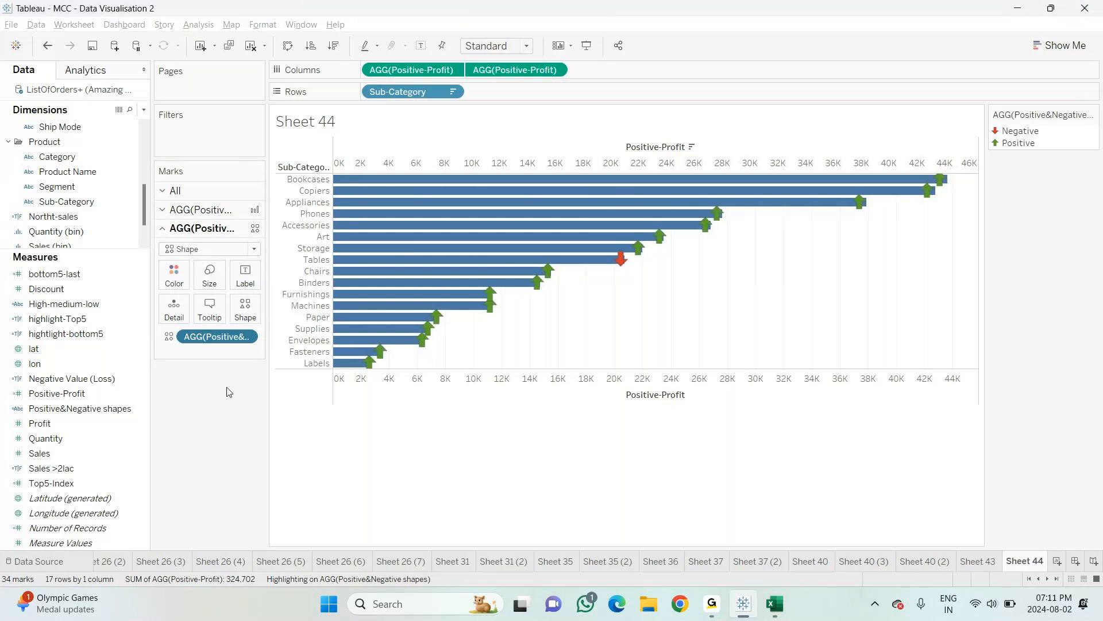
Step: Try offsetting the marks by changing the Positive-Profit formula to ABS(SUM([Profit]))+100 and saving it
left_click(80, 410)
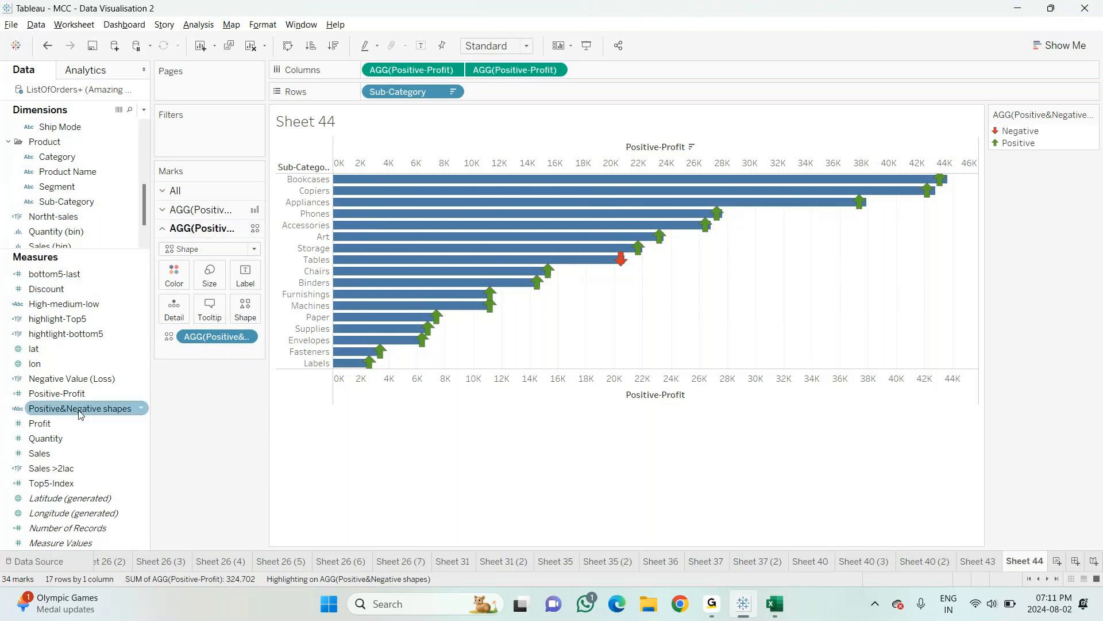
left_click(68, 395)
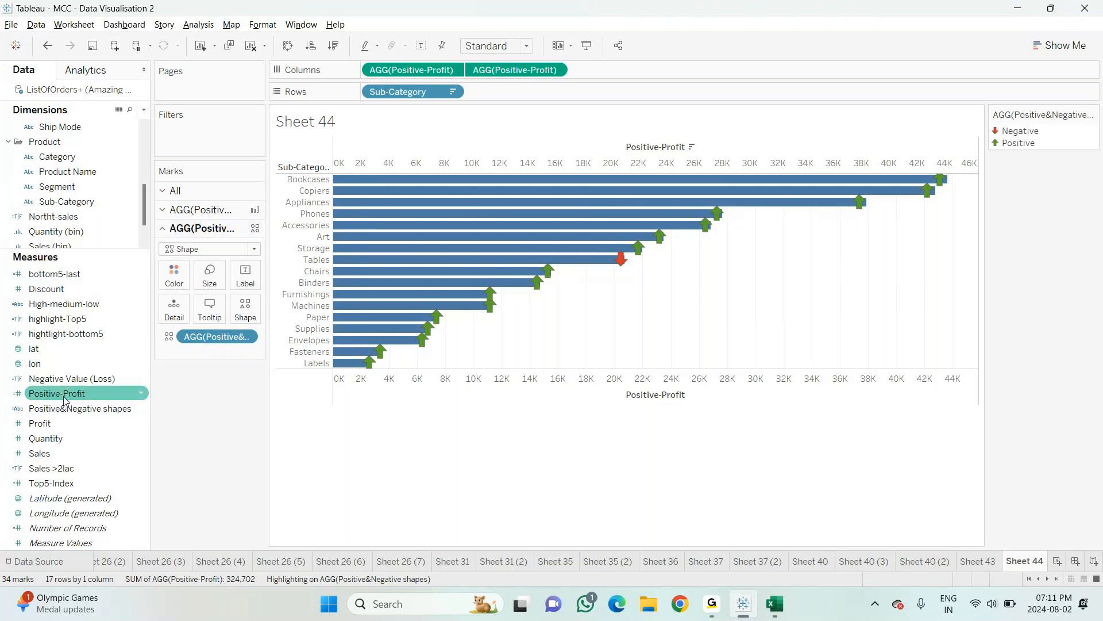
left_click(141, 393)
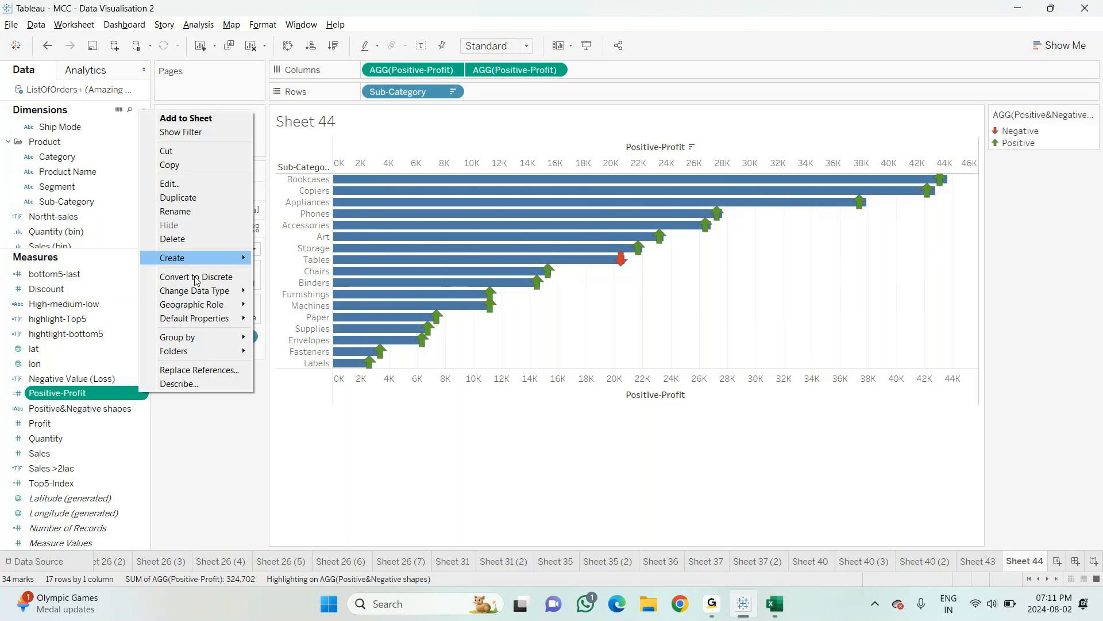
left_click(208, 185)
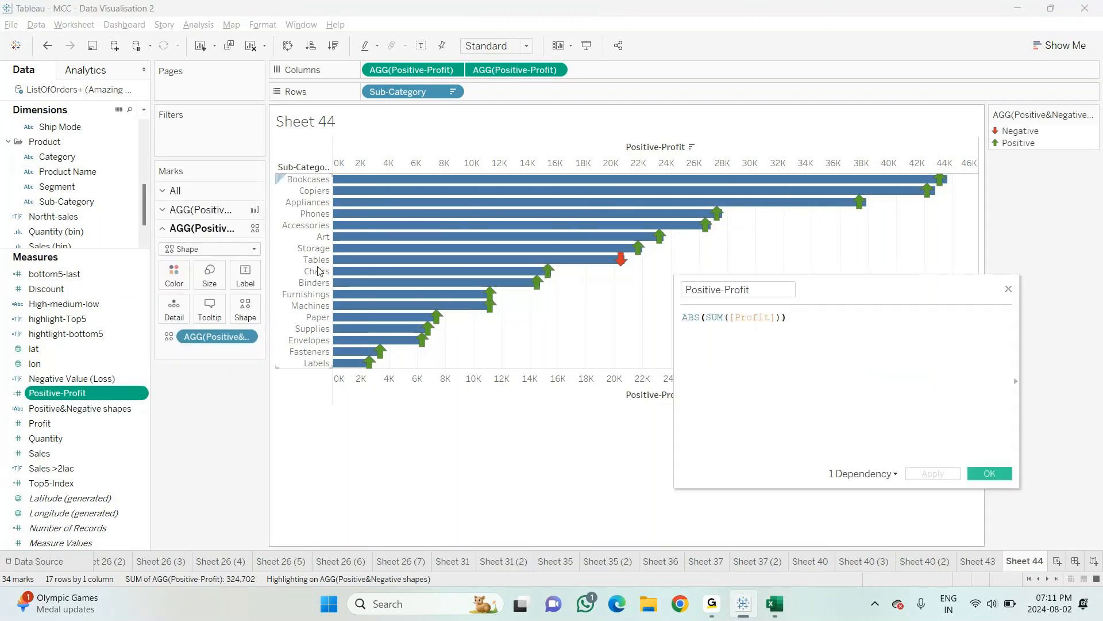
type("+100")
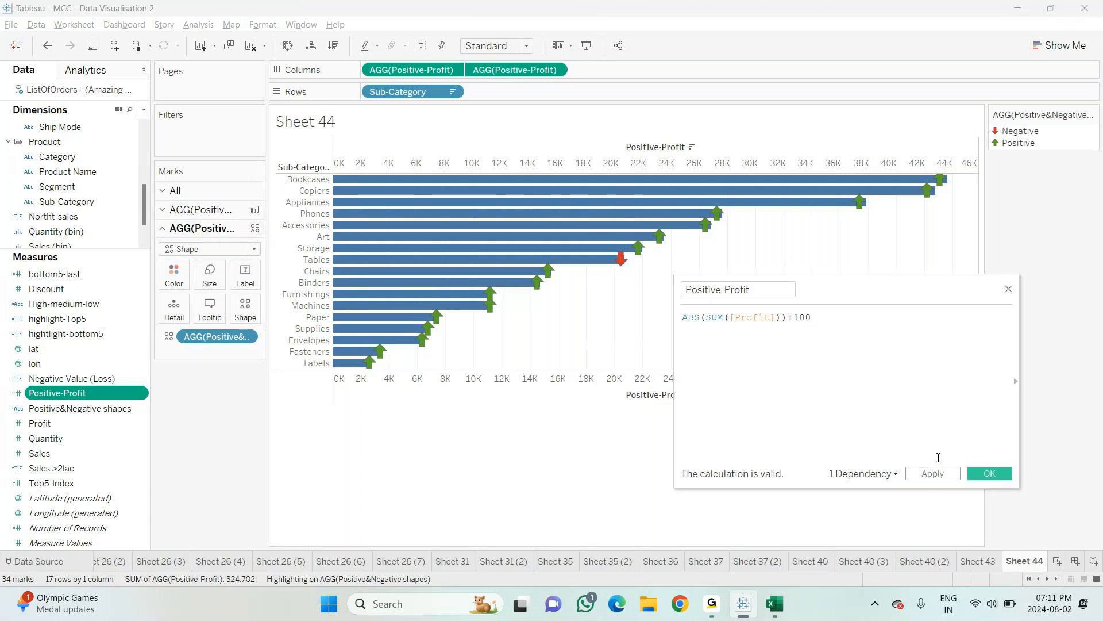
left_click(989, 474)
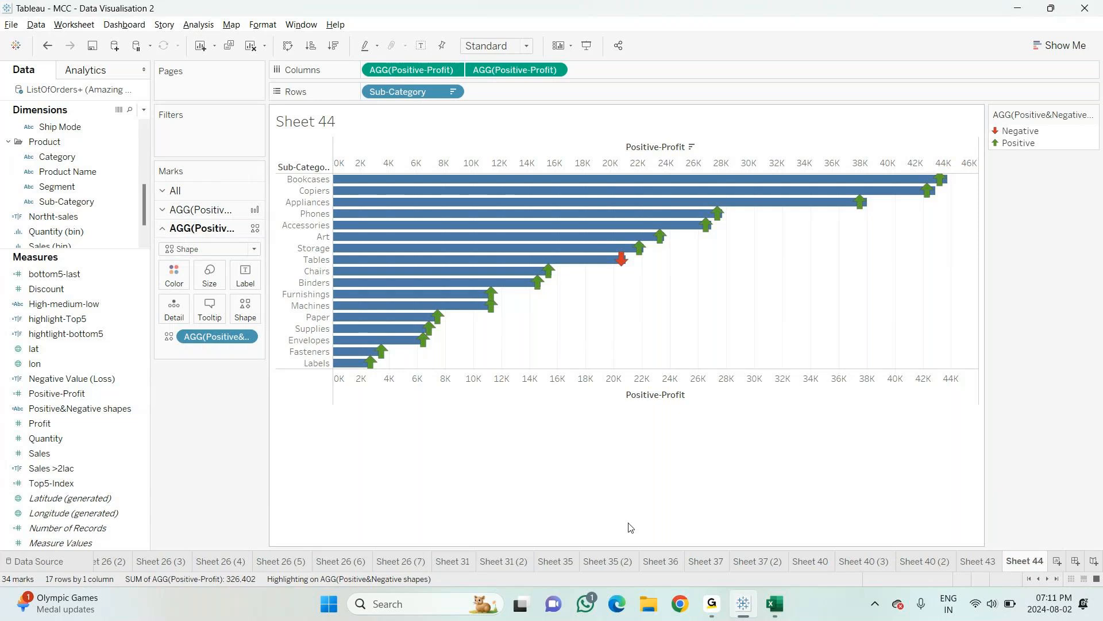
Step: Increase the offset in the Positive-Profit formula to +1000 and save the calculation
left_click(141, 393)
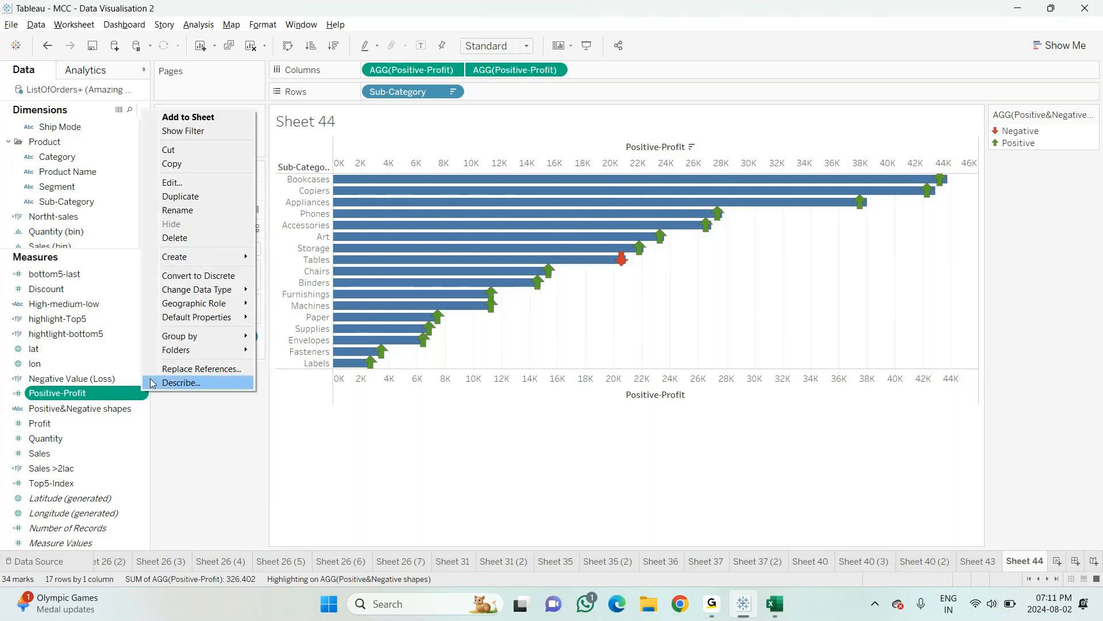
left_click(172, 182)
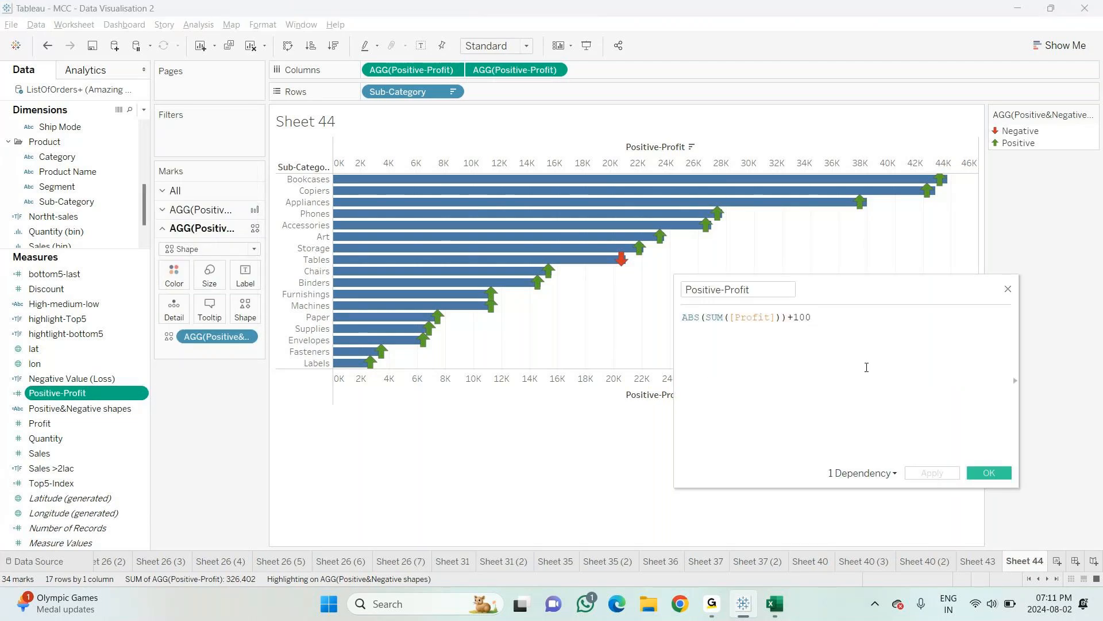
type("0")
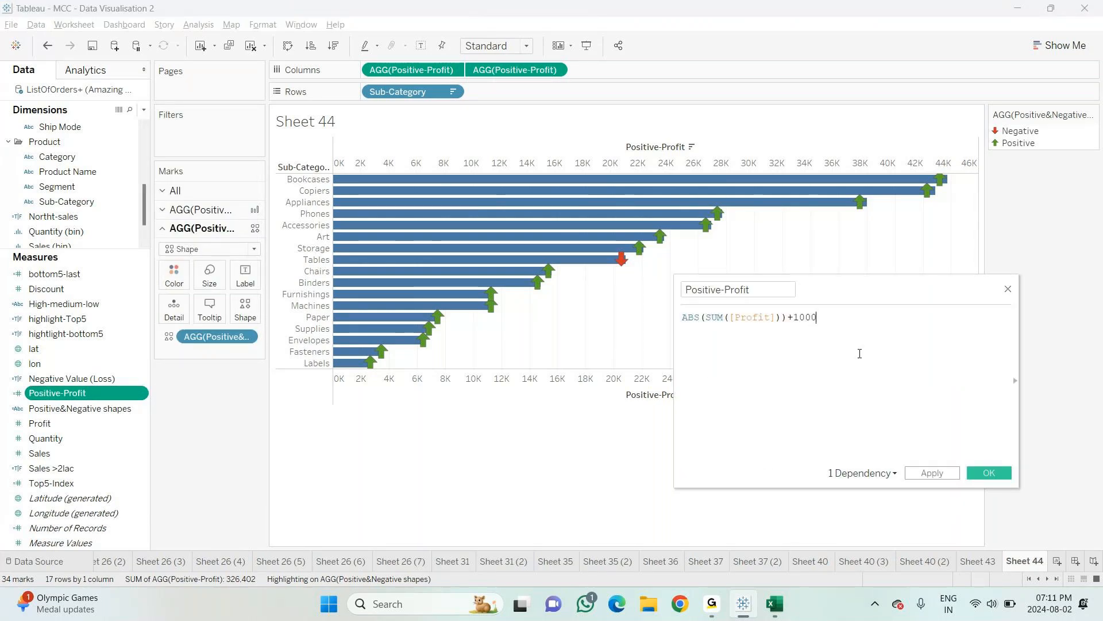
left_click(981, 470)
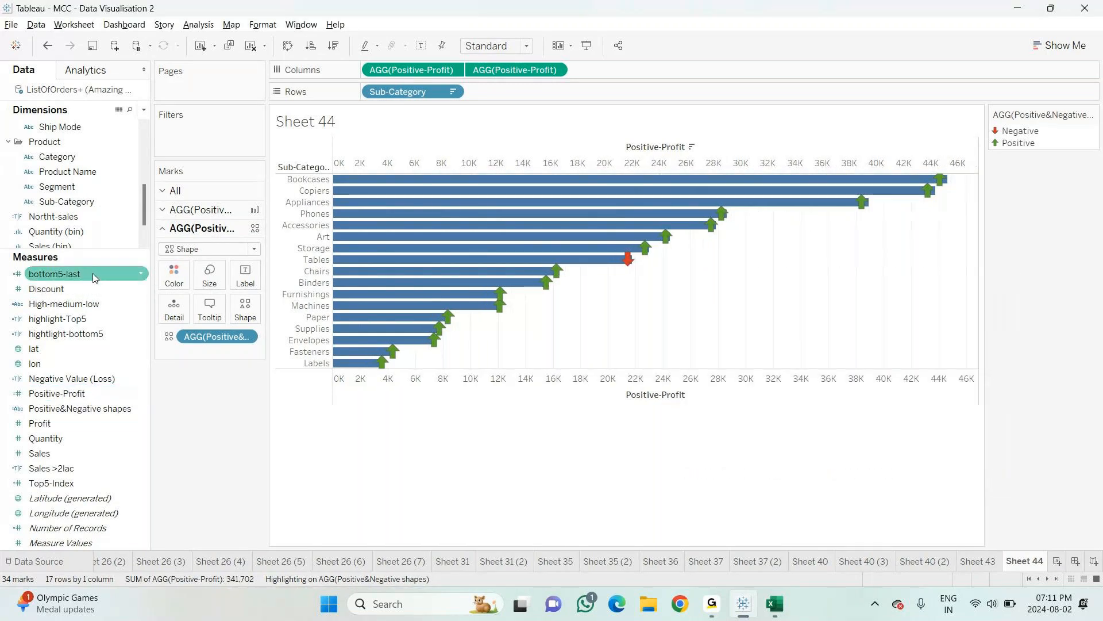
Step: Remove the added offset from the Positive-Profit calculation, leaving ABS(SUM([Profit])), and save it
left_click(78, 396)
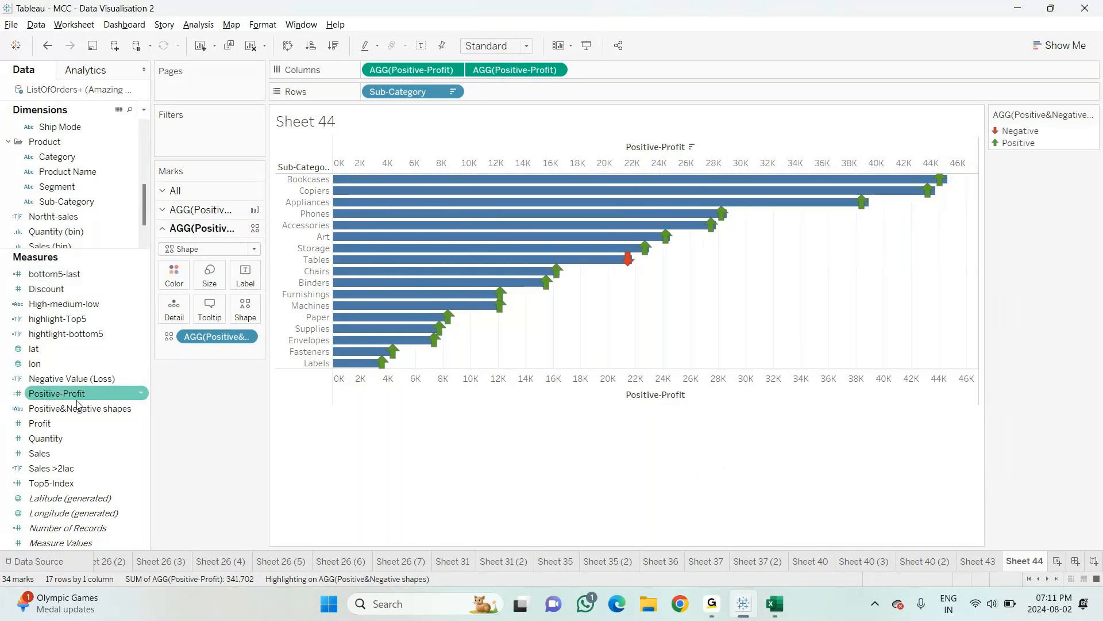
left_click(141, 393)
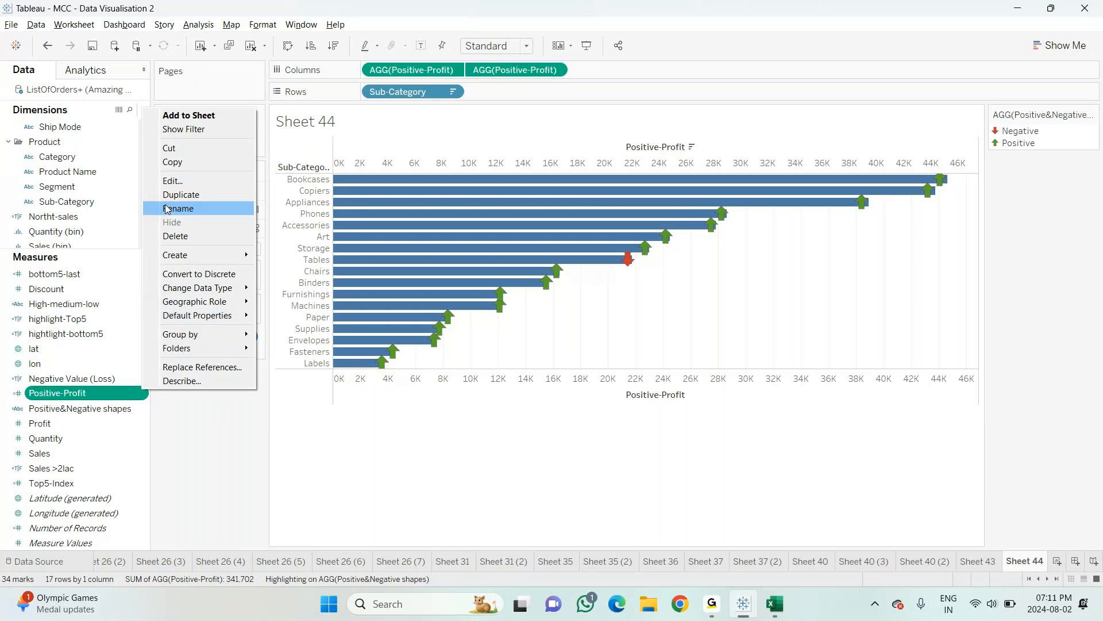
left_click(185, 182)
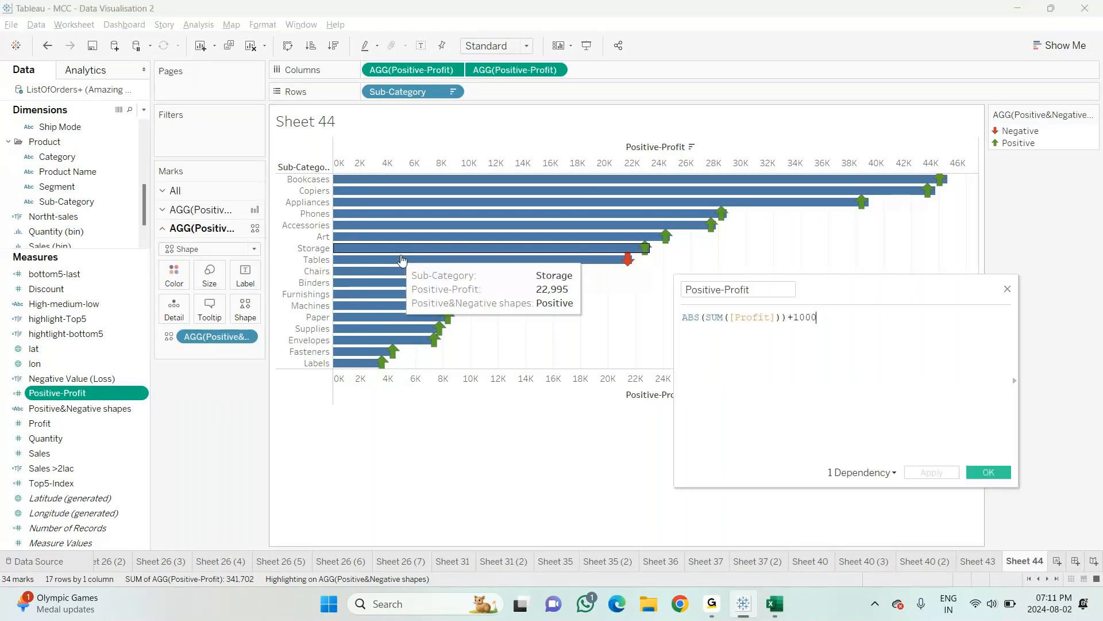
key("BackSpace")
key("BackSpace")
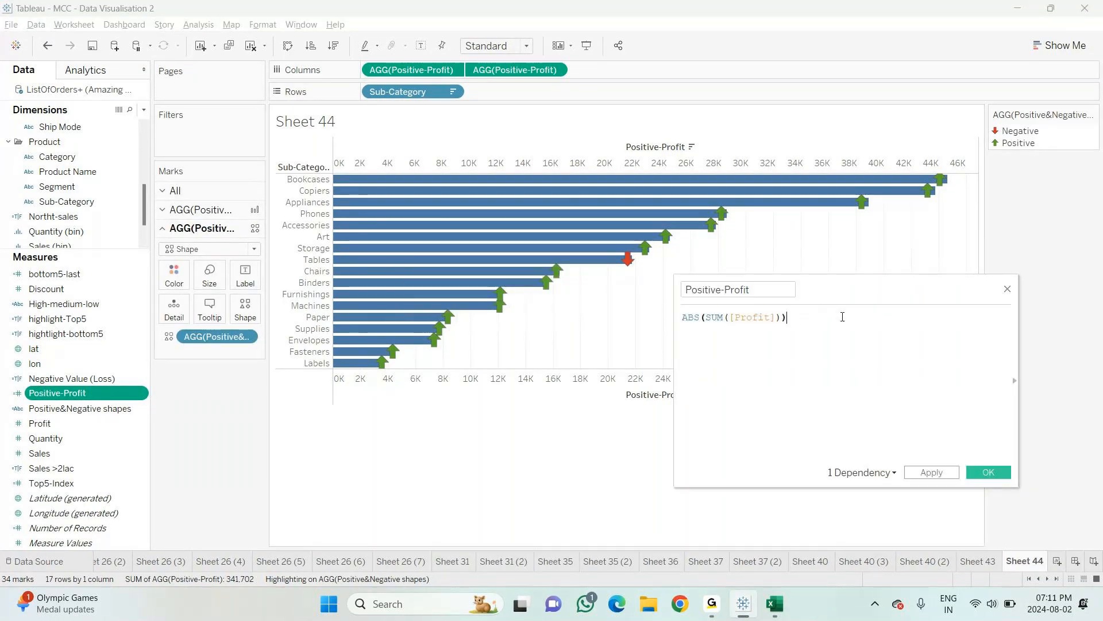
left_click(990, 472)
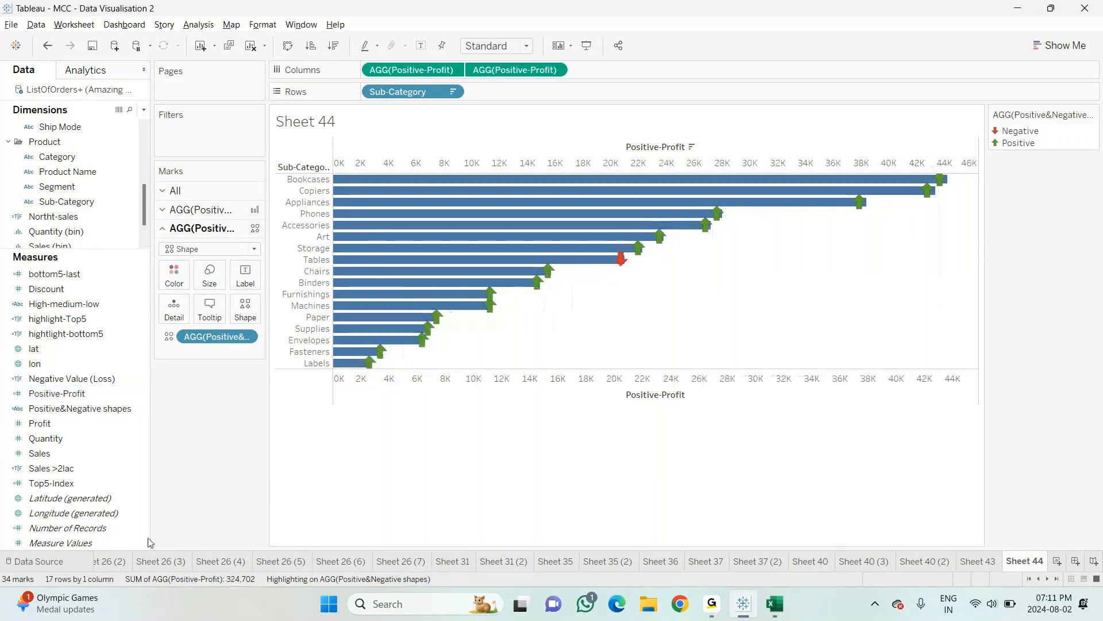
Step: Shrink the arrow marks of the second Positive-Profit measure so they fit within the height of the bars
mouse_move(458, 301)
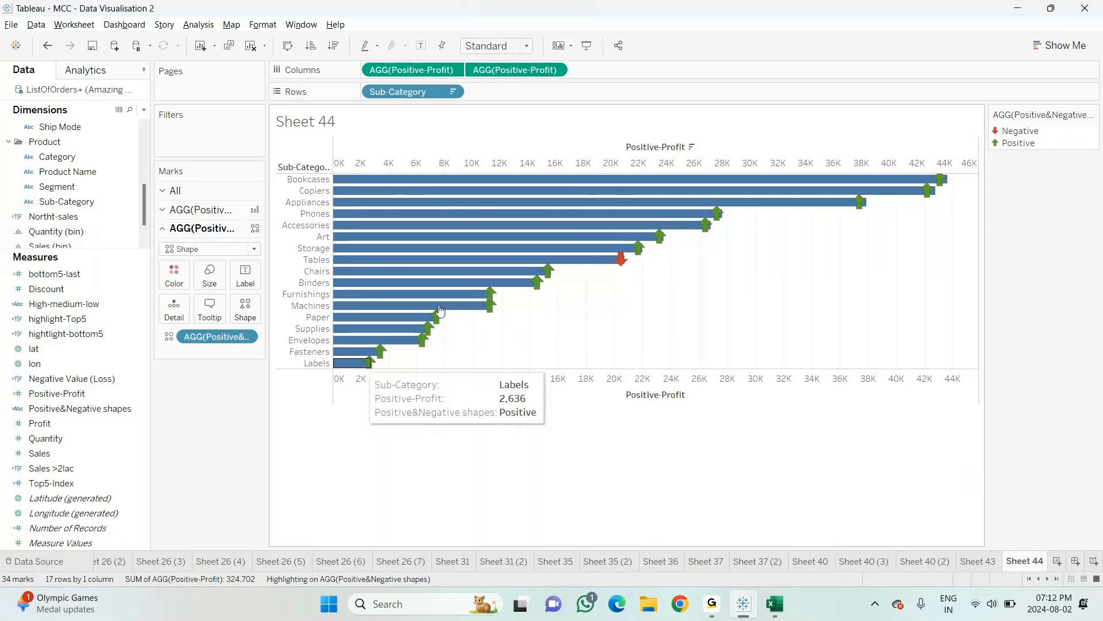
left_click(209, 275)
left_click_drag(270, 309, 249, 315)
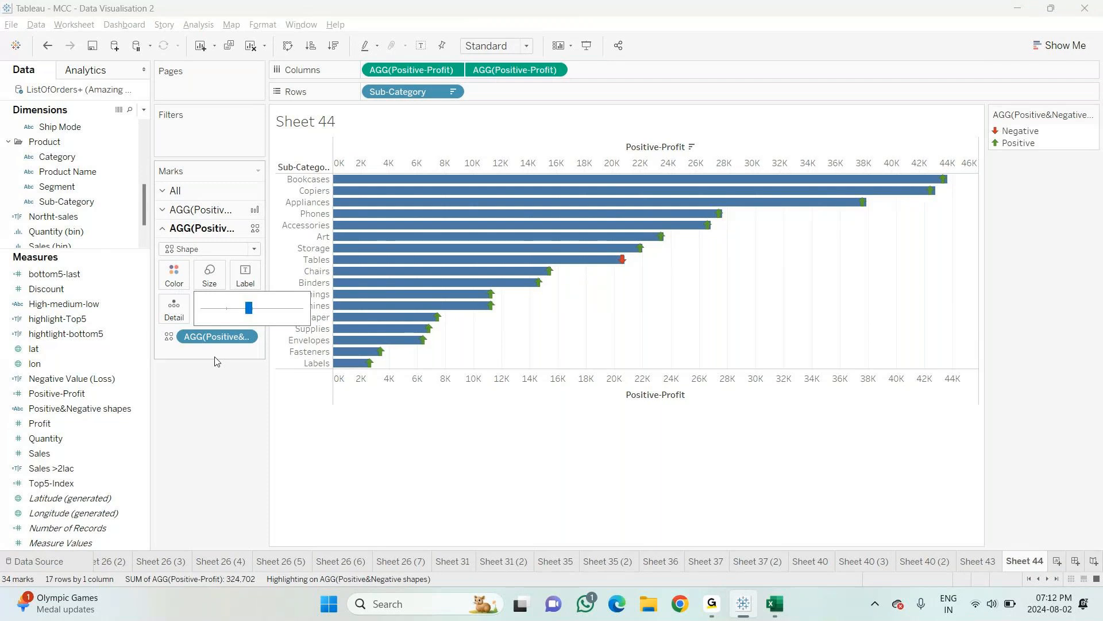
left_click(189, 423)
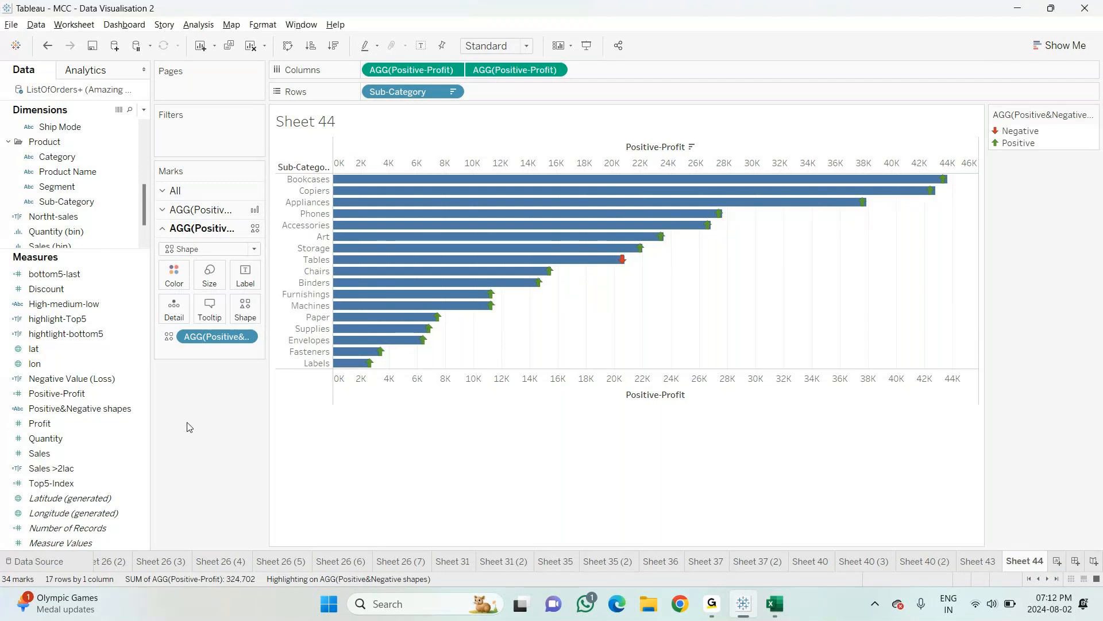
Step: Recolour the bars of the first Positive-Profit measure light grey
left_click(226, 210)
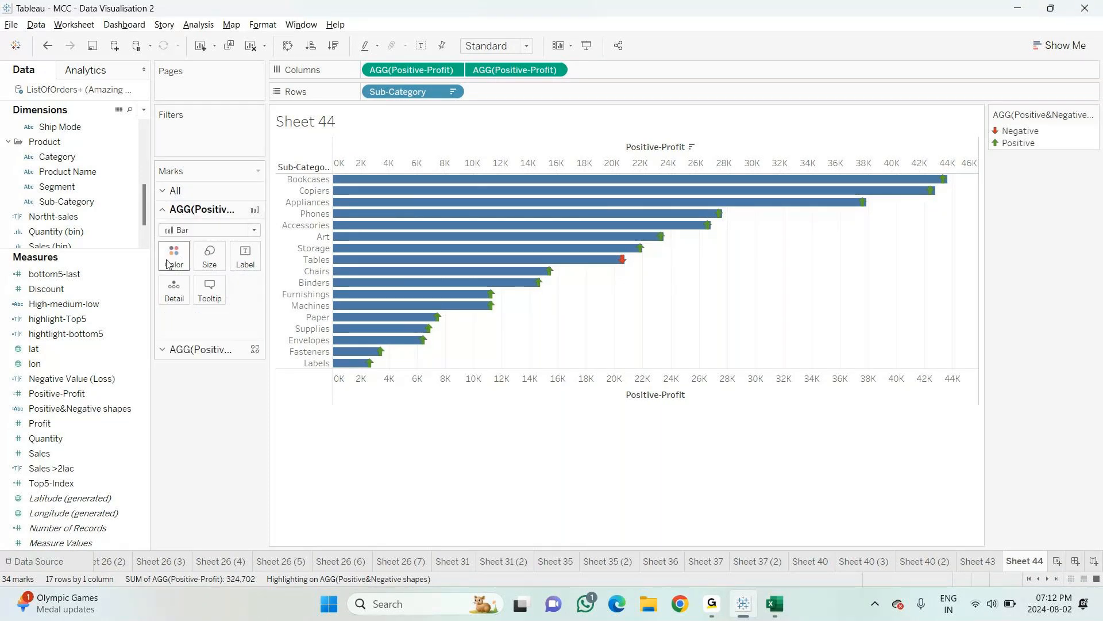
left_click(174, 258)
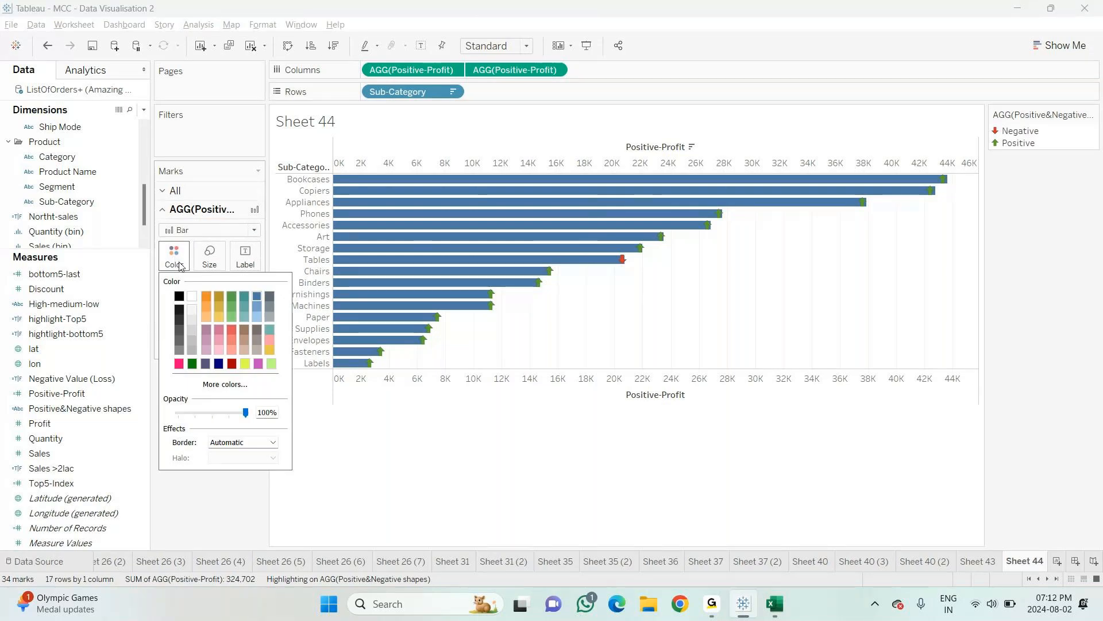
left_click(191, 323)
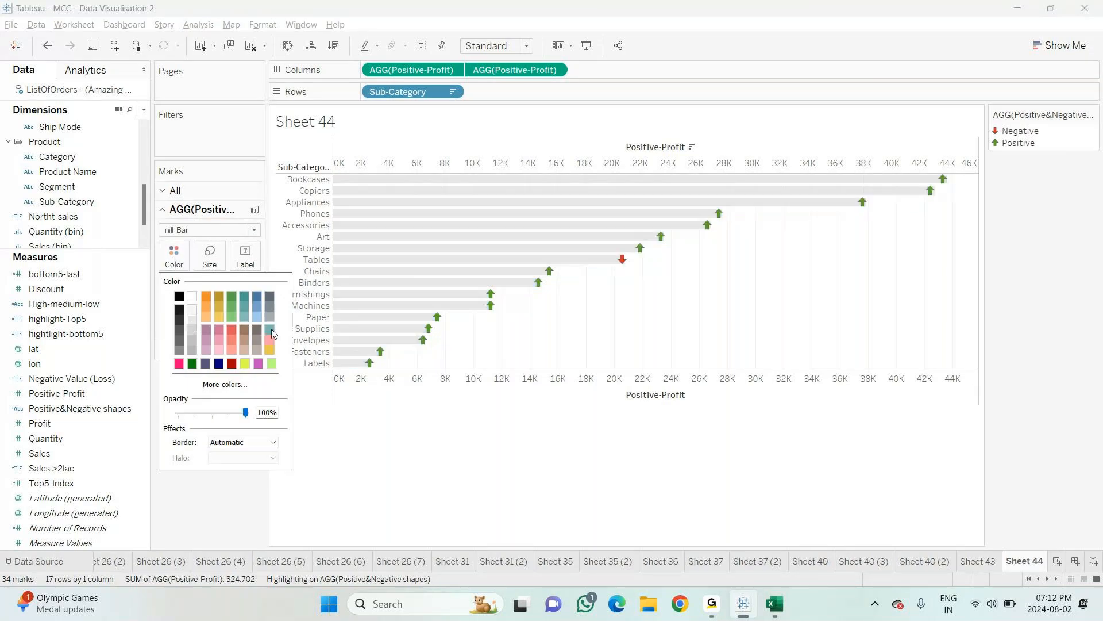
left_click(191, 330)
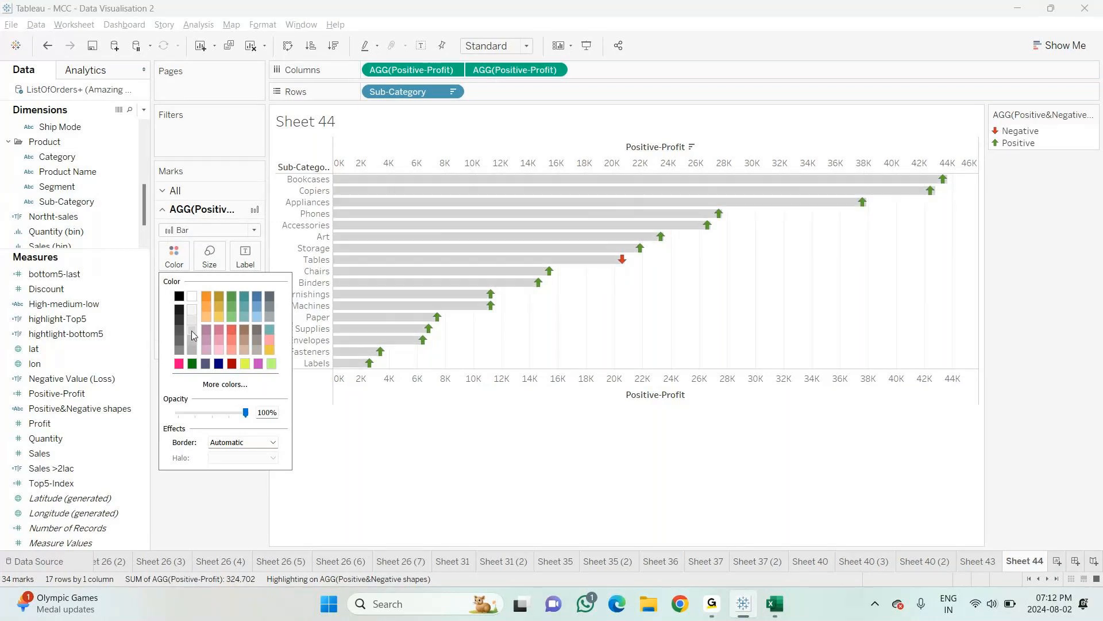
left_click(192, 321)
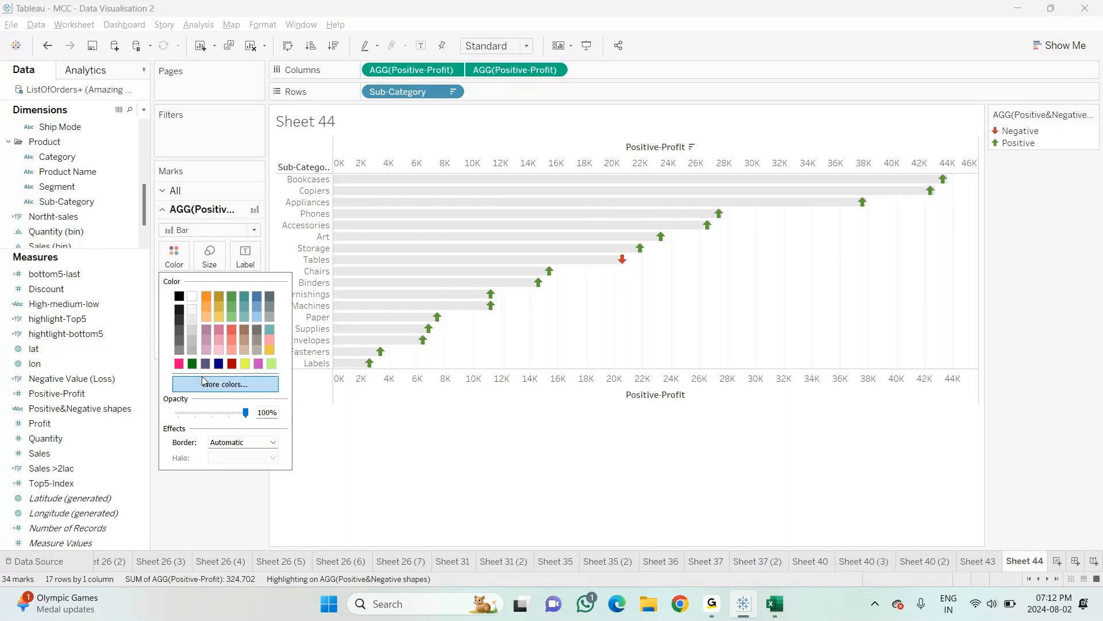
Step: Give the light grey bars a dark grey border
left_click(267, 456)
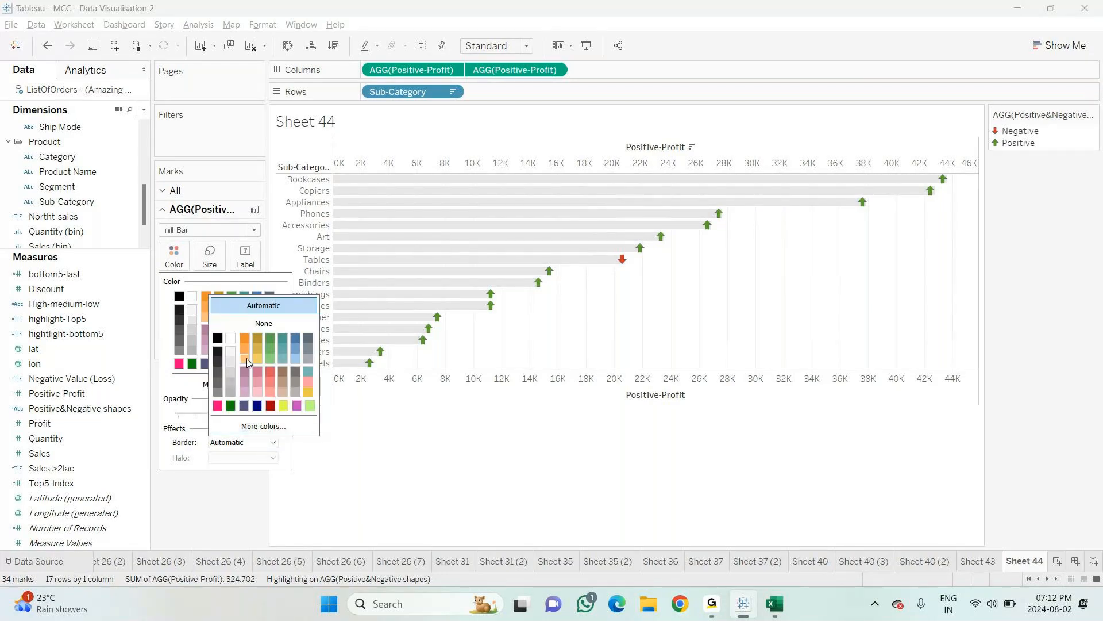
left_click(218, 372)
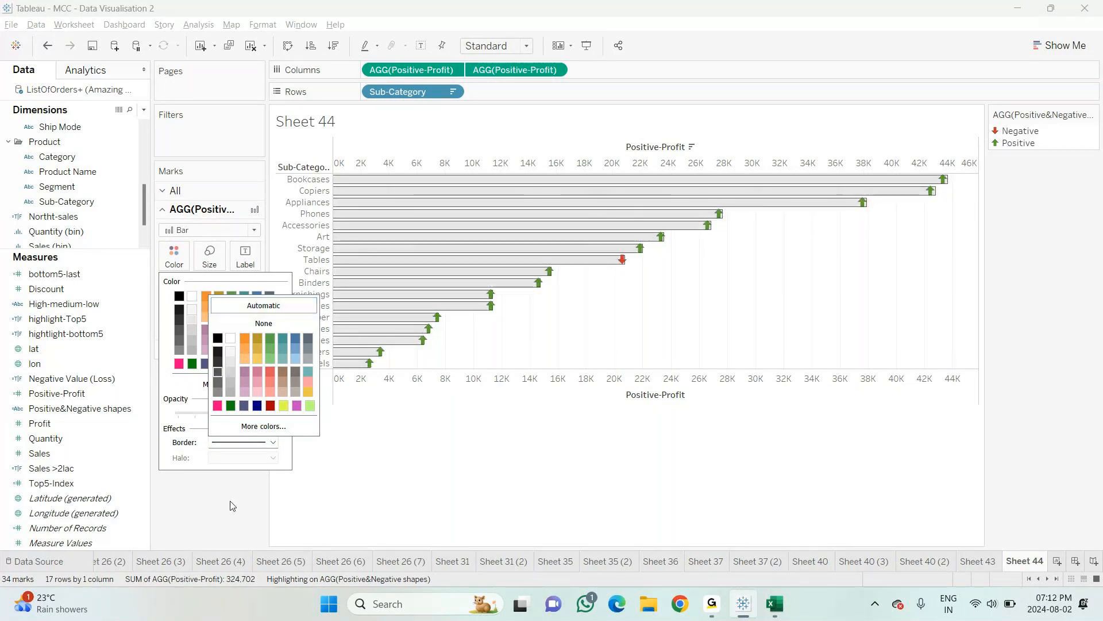
left_click(231, 525)
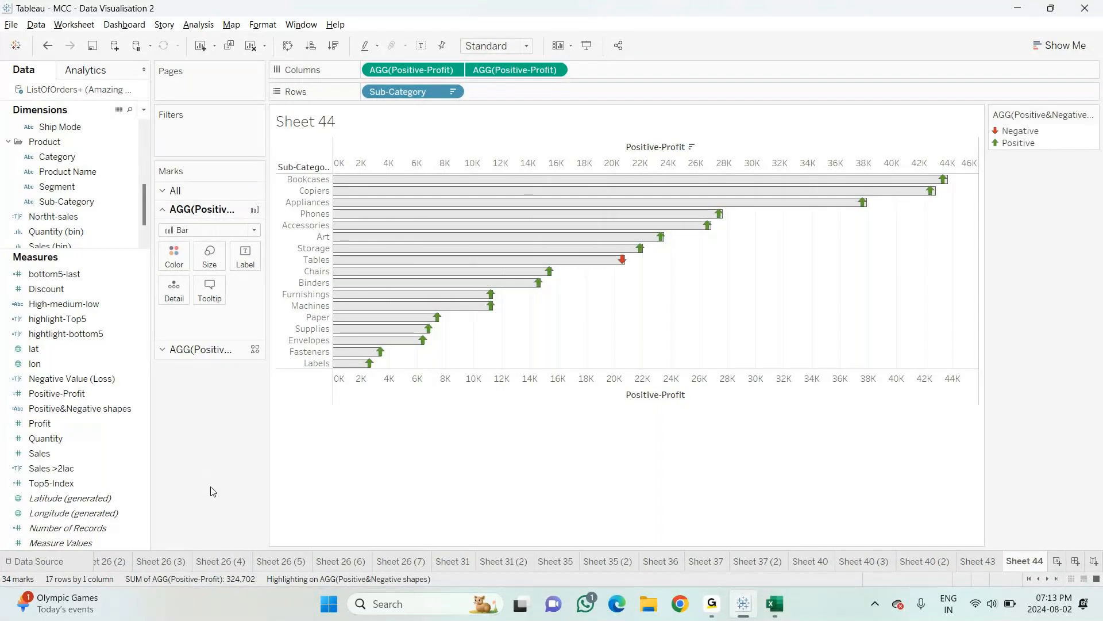
Step: Add a new blank worksheet
left_click(1058, 561)
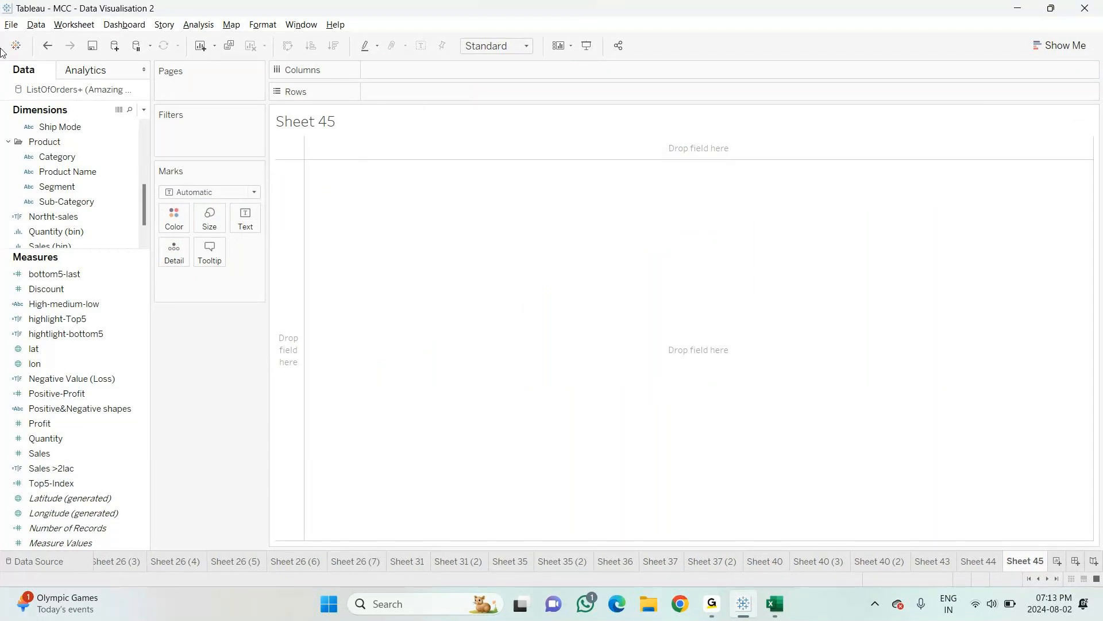
scroll(69, 171, "up", 3)
left_click_drag(52, 156, 411, 95)
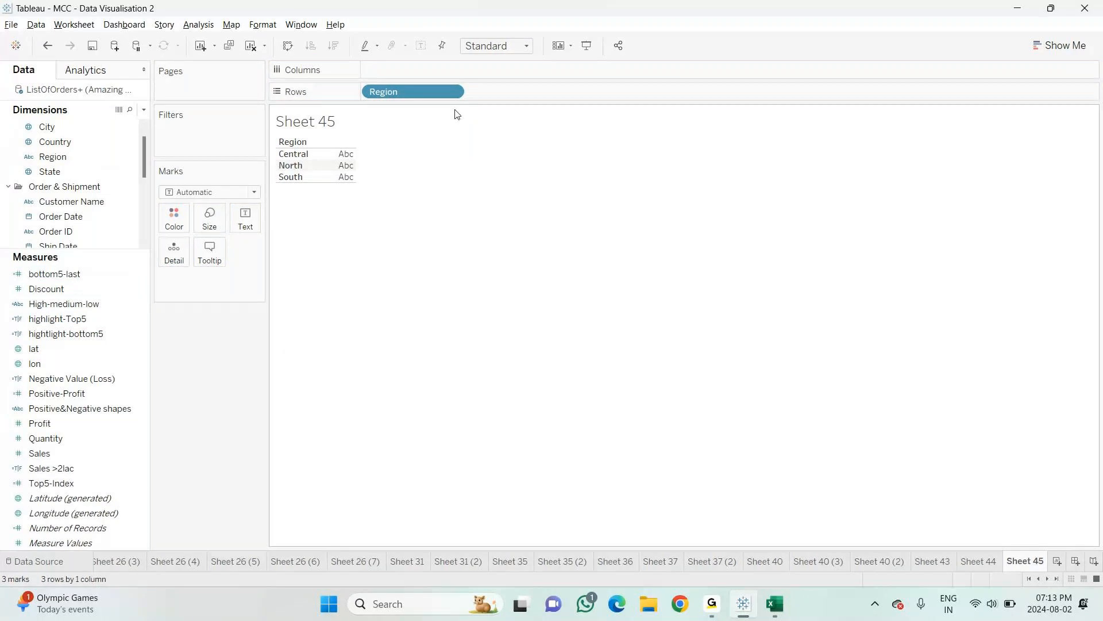
left_click_drag(421, 99, 263, 253)
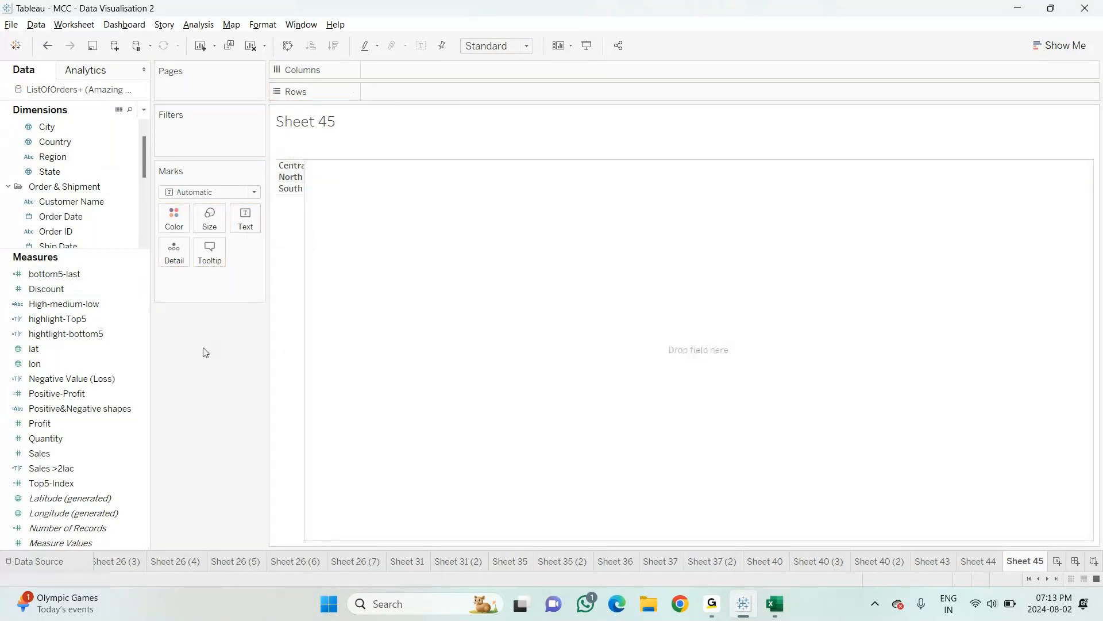
Step: Plot the Country dimension on the empty view as a map and label its marks with the country names
scroll(91, 212, "up", 1)
left_click(73, 192)
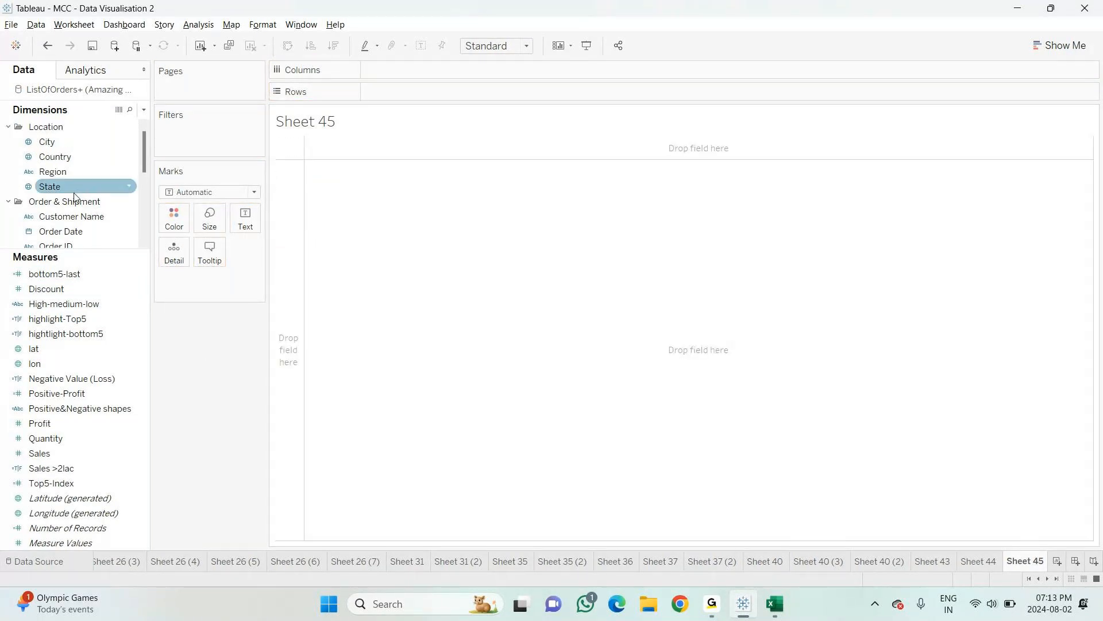
left_click_drag(63, 169, 355, 184)
left_click(57, 179)
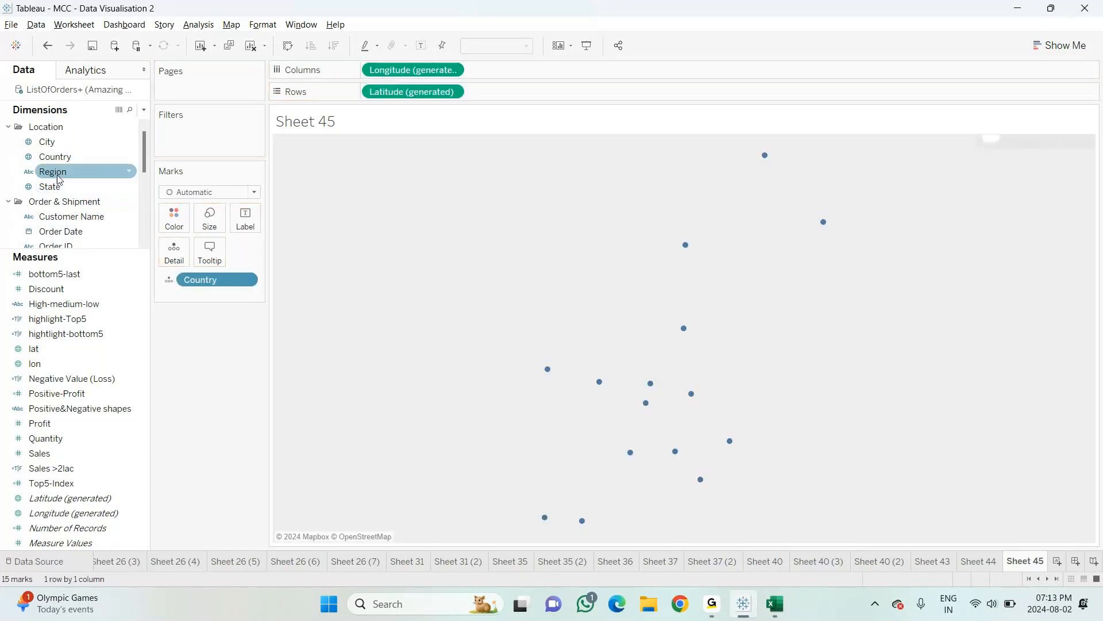
left_click(247, 220)
left_click(199, 364)
left_click_drag(209, 288, 246, 221)
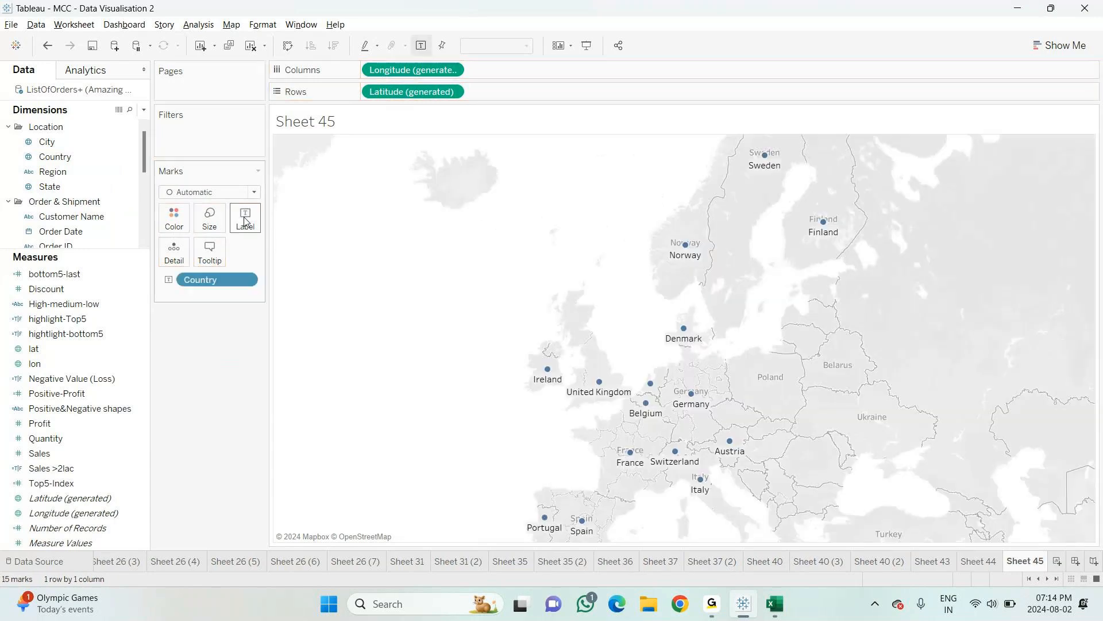
Step: Convert the country map into a text table and add Sales as its values
left_click(1065, 46)
left_click(984, 85)
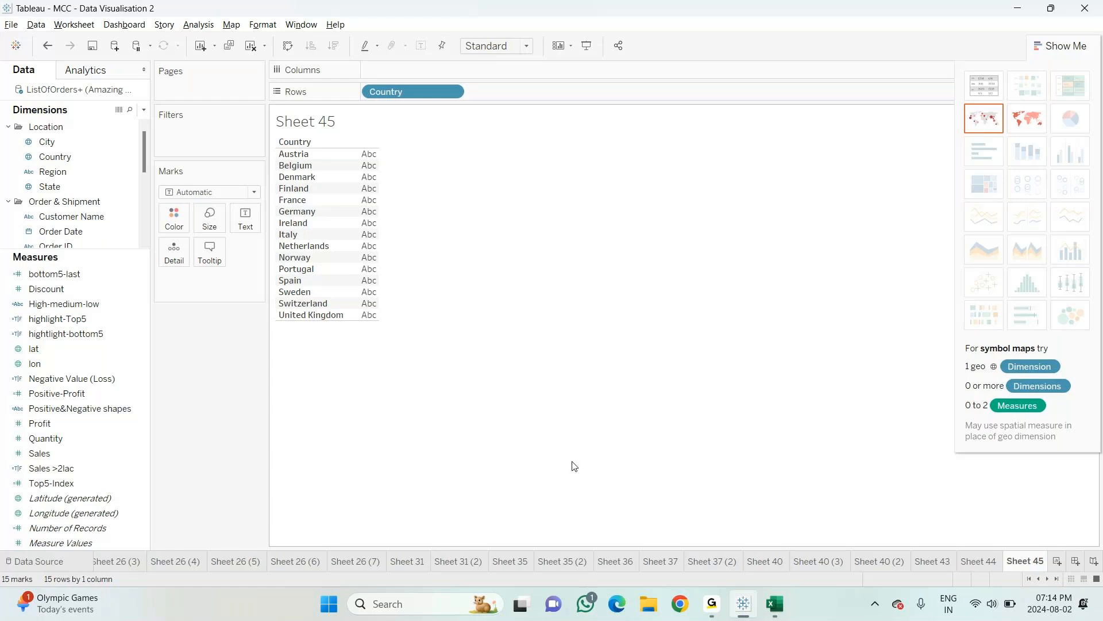
left_click_drag(65, 457, 360, 232)
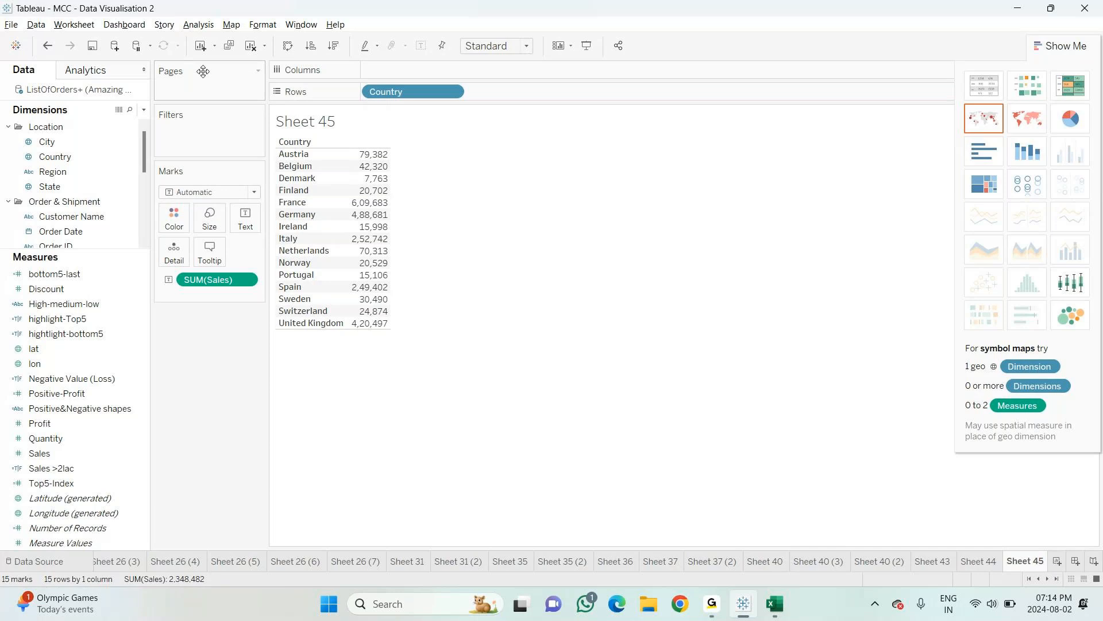
Step: Show the country sales as a percentage of the Table
left_click(198, 25)
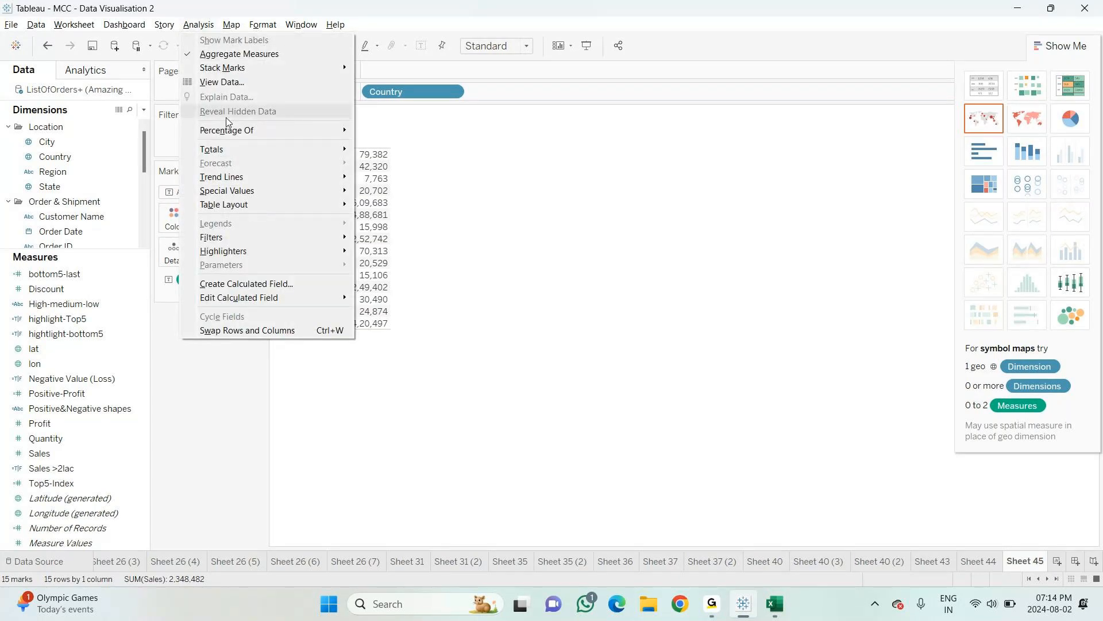
mouse_move(247, 131)
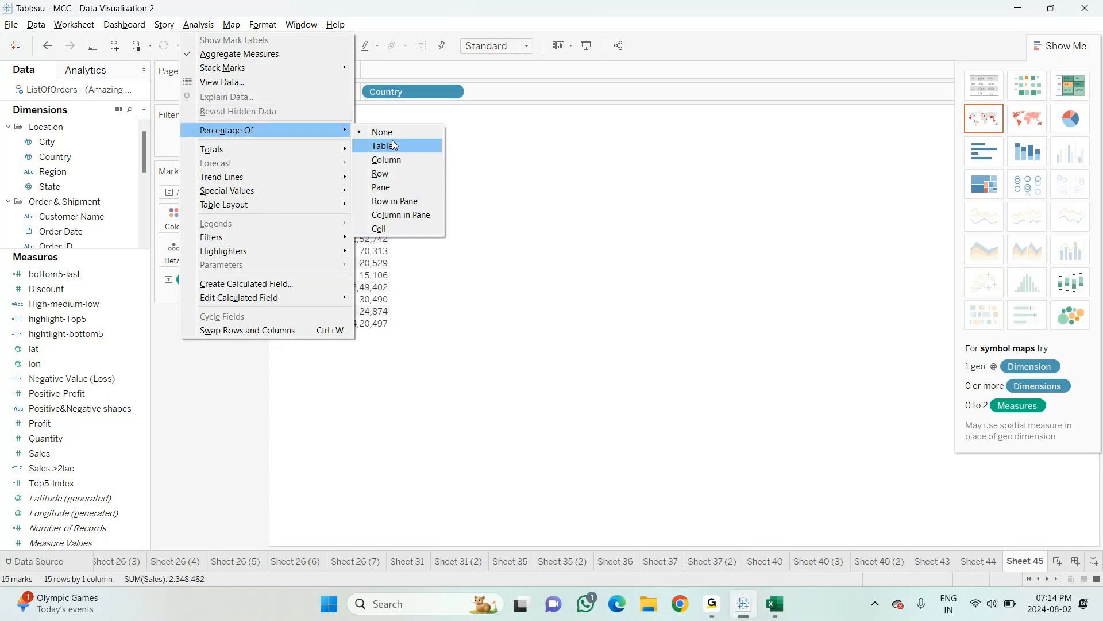
left_click(390, 150)
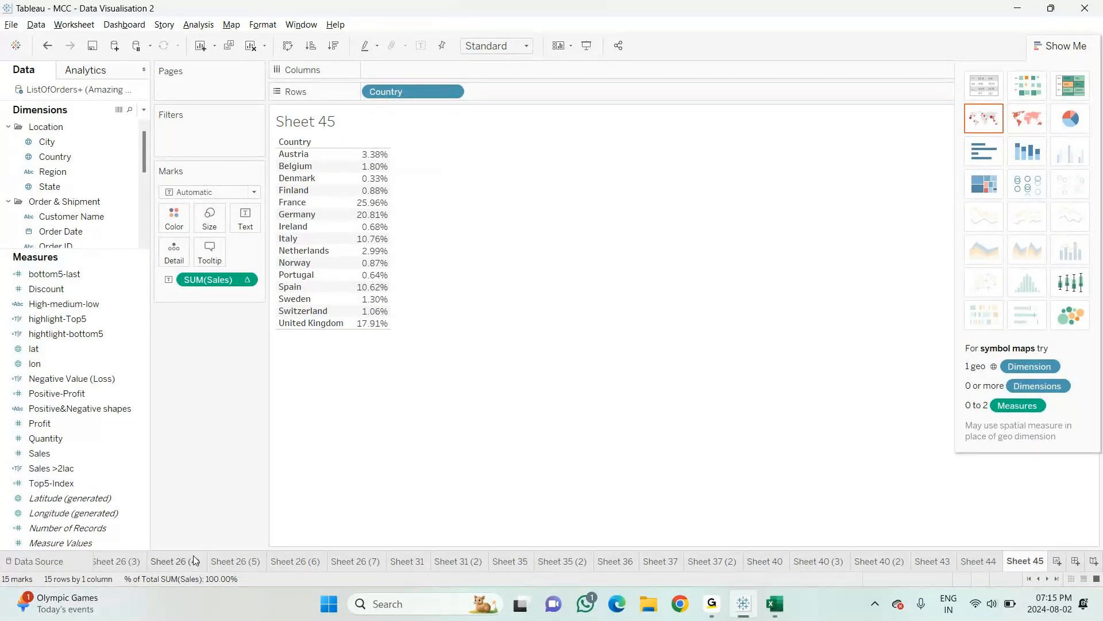
mouse_move(358, 219)
left_click(198, 25)
mouse_move(221, 147)
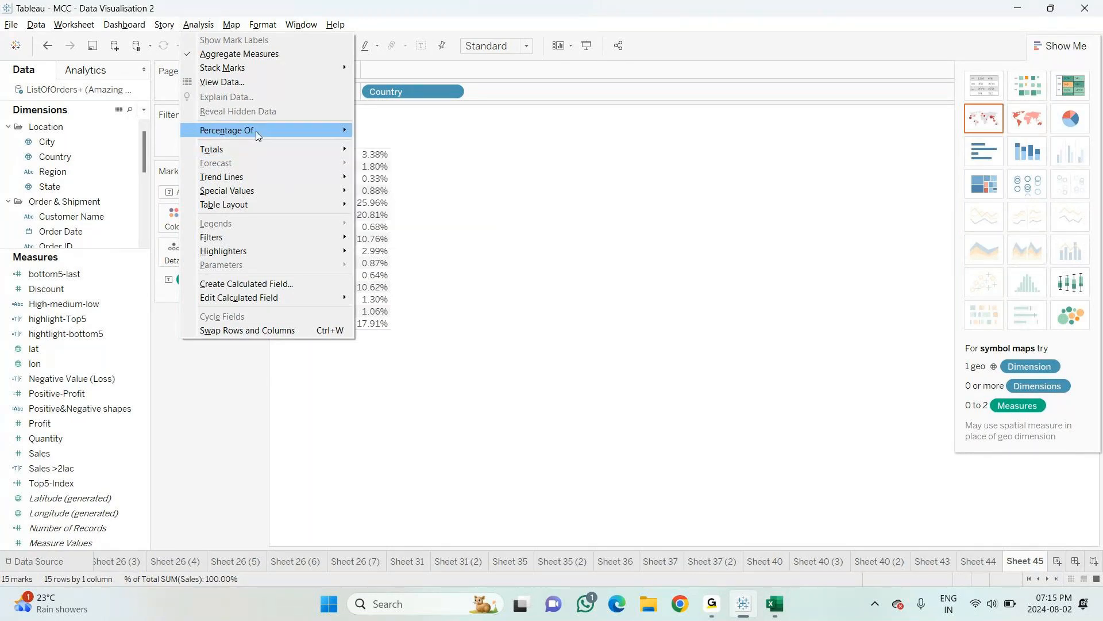
left_click(530, 232)
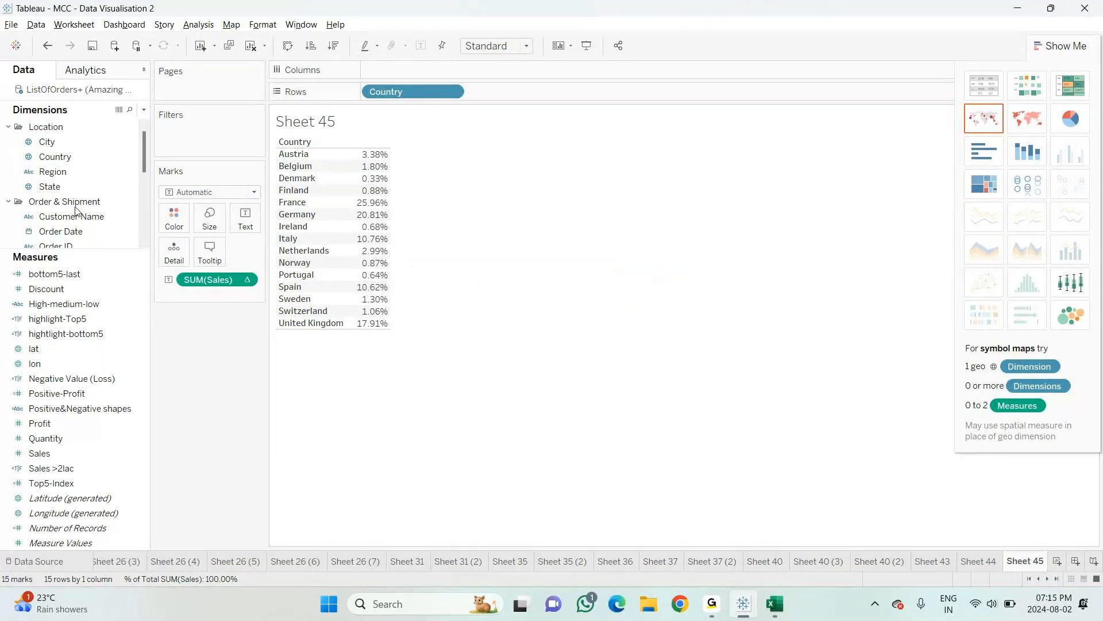
Step: Split the country sales percentages across columns by Region
left_click_drag(53, 171, 398, 69)
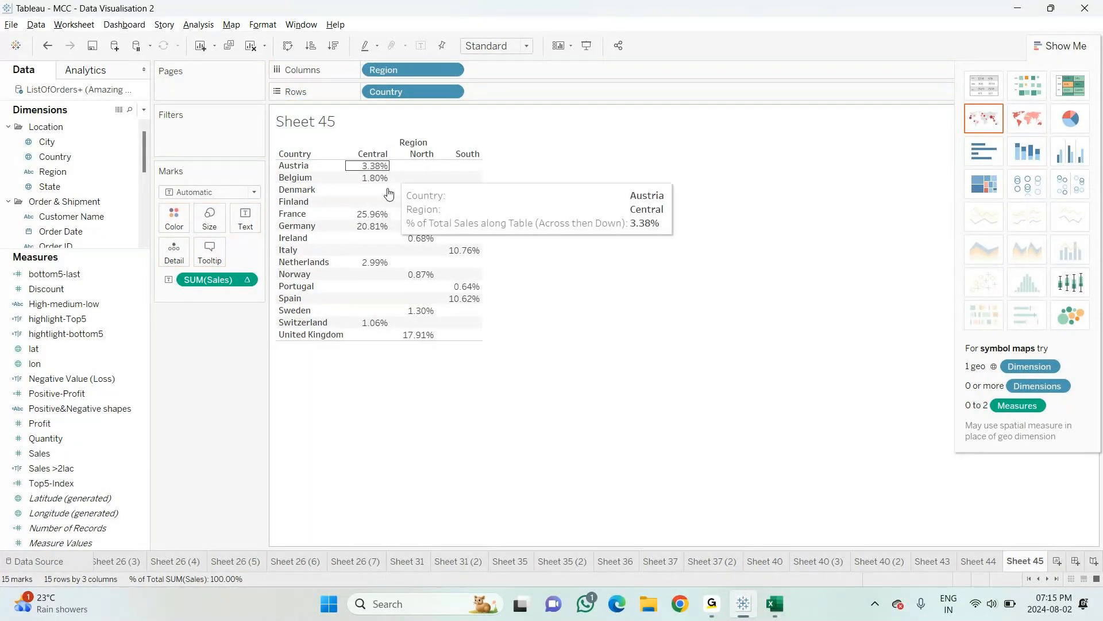
mouse_move(369, 168)
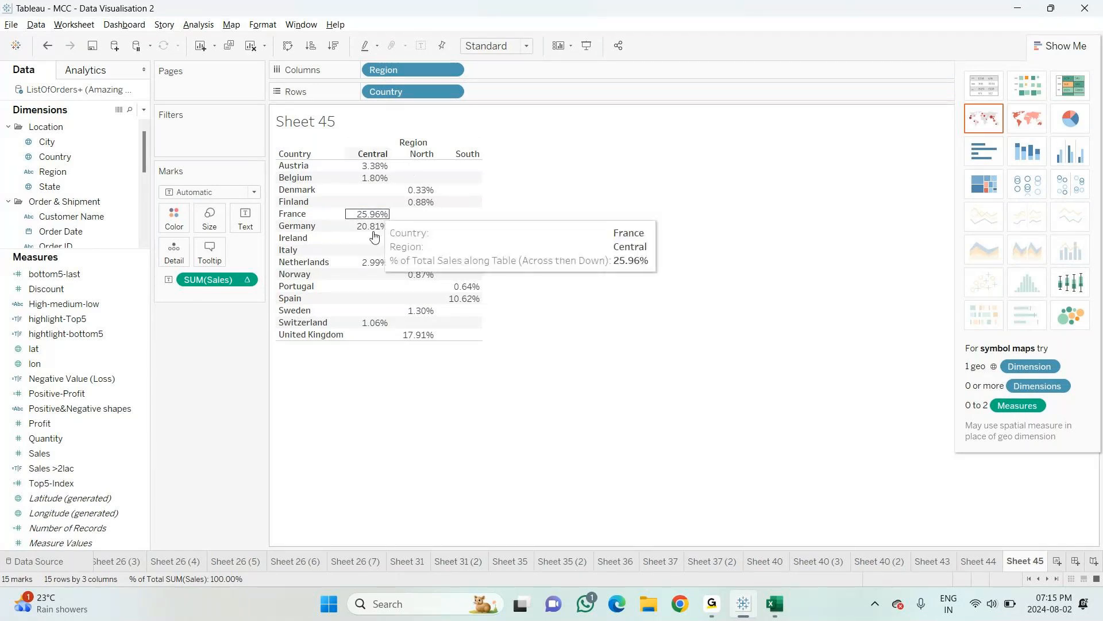
Step: Switch the sales percentages to percentage of Column and select the Central, North and South columns one by one to check their totals
left_click(214, 26)
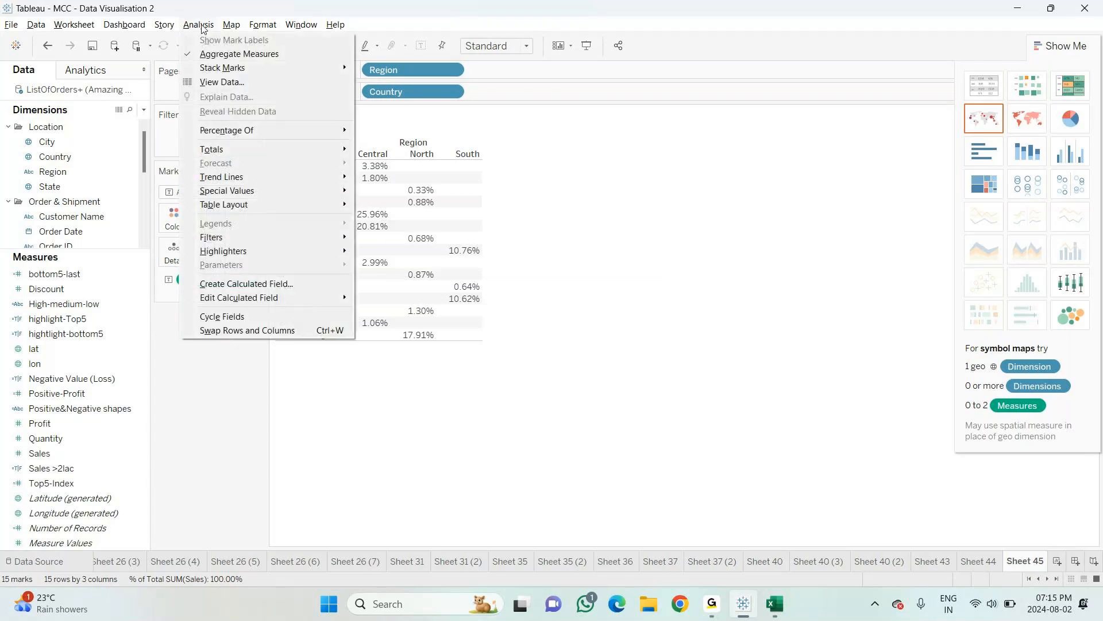
left_click(382, 144)
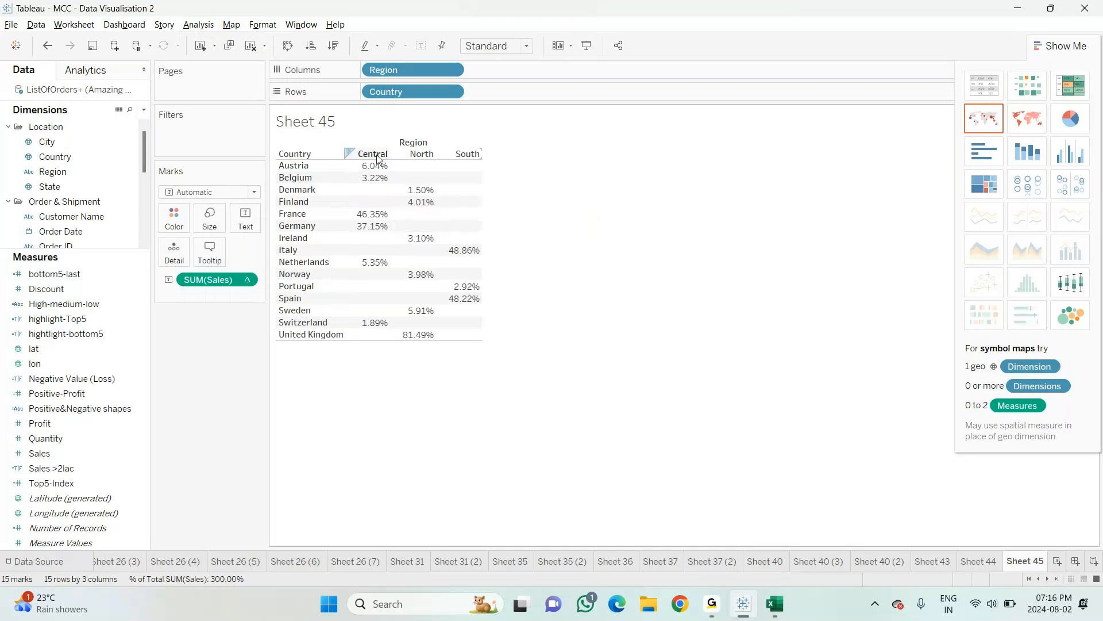
left_click(378, 160)
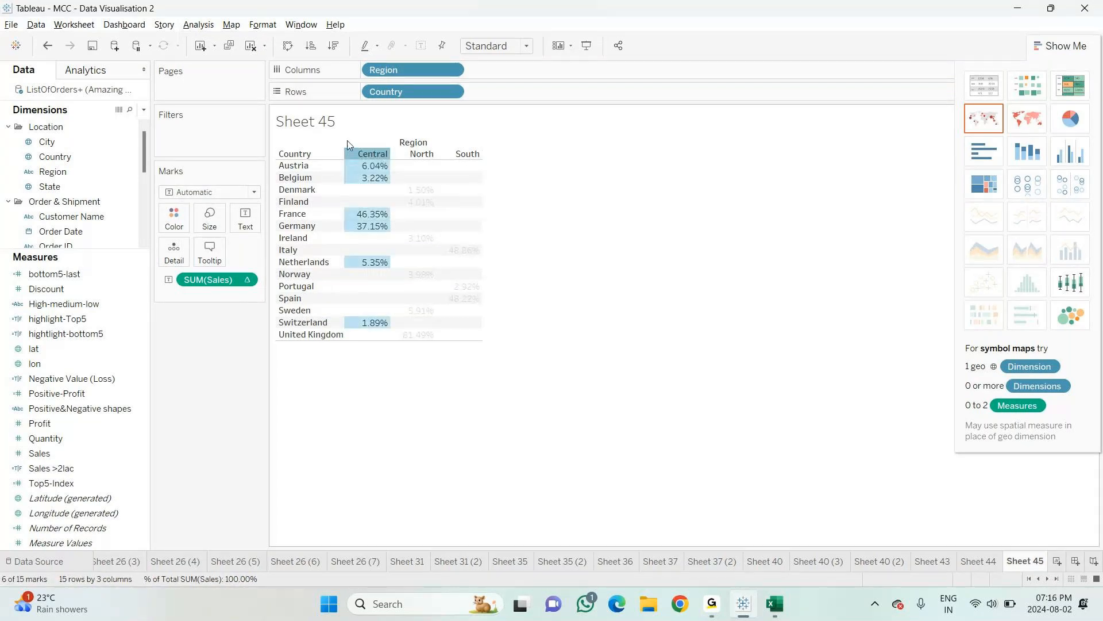
left_click(411, 159)
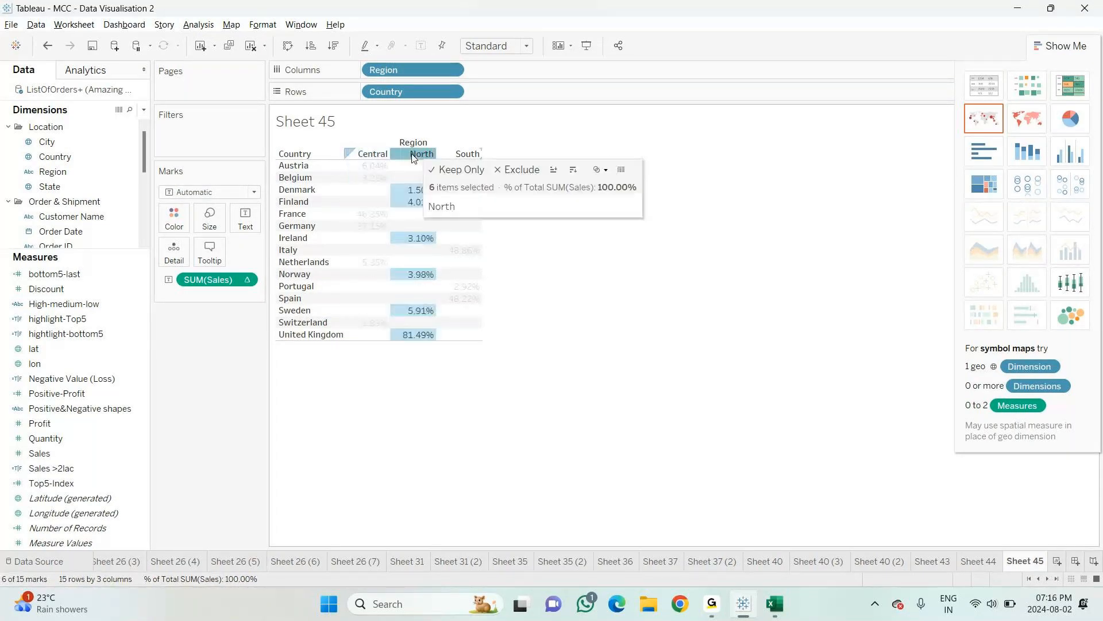
left_click(467, 154)
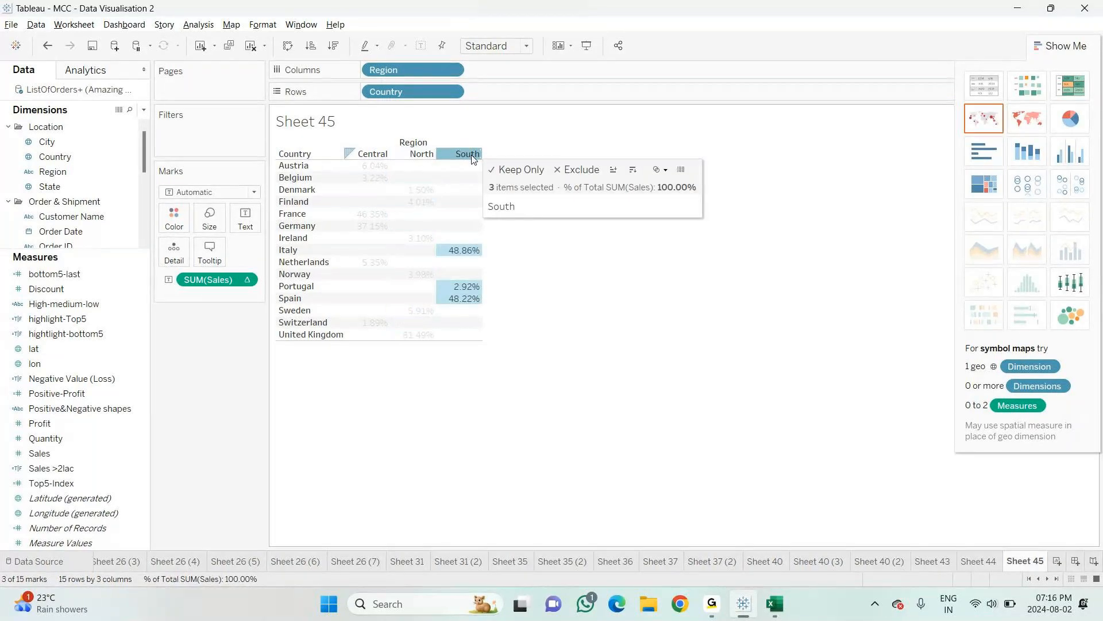
Step: Switch the sales percentages to percentage of Table and select the Central, North and South columns one by one to check their shares
left_click(200, 26)
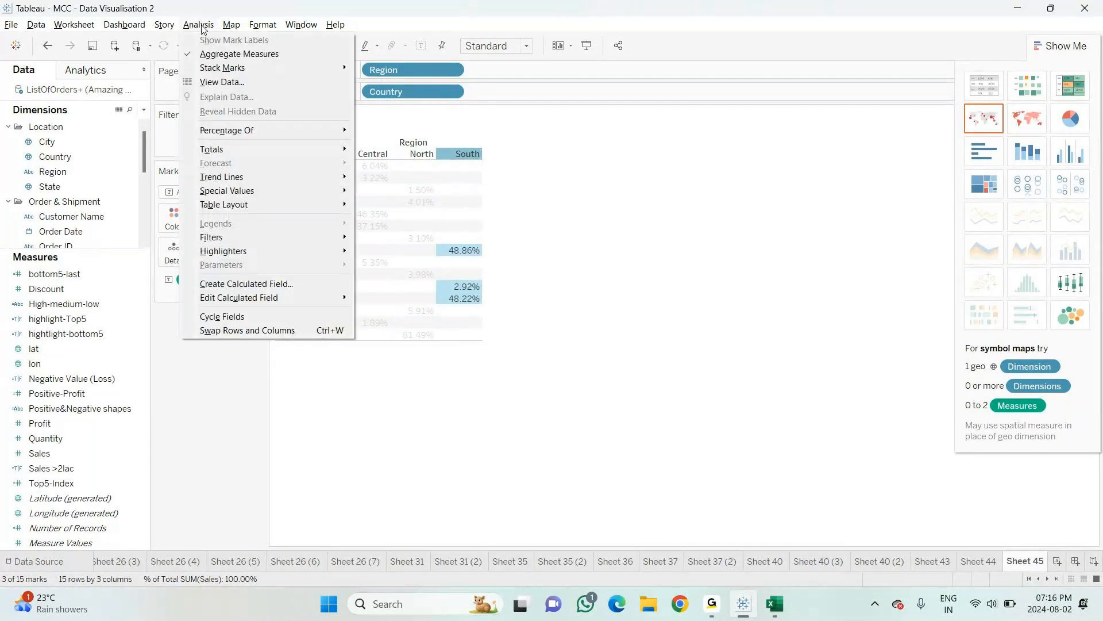
left_click(383, 145)
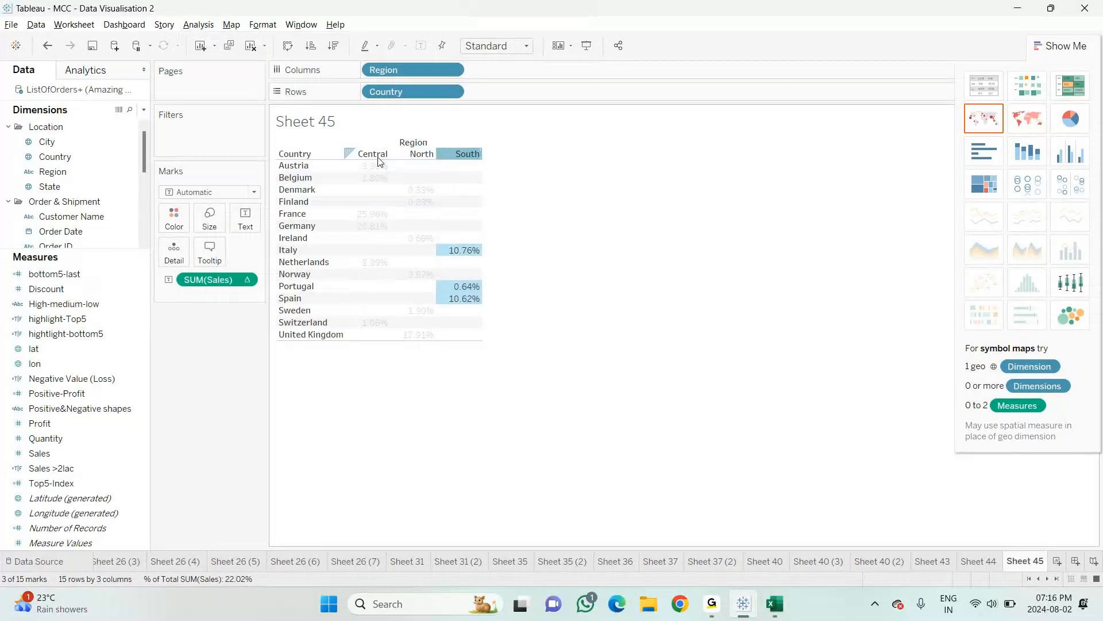
left_click(374, 154)
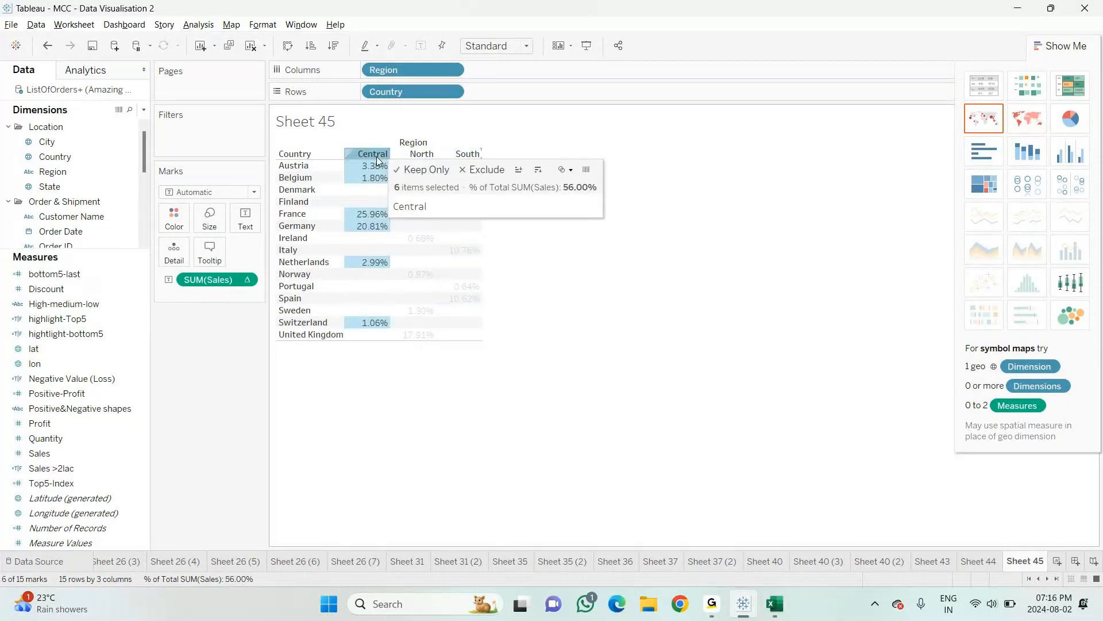
left_click(414, 154)
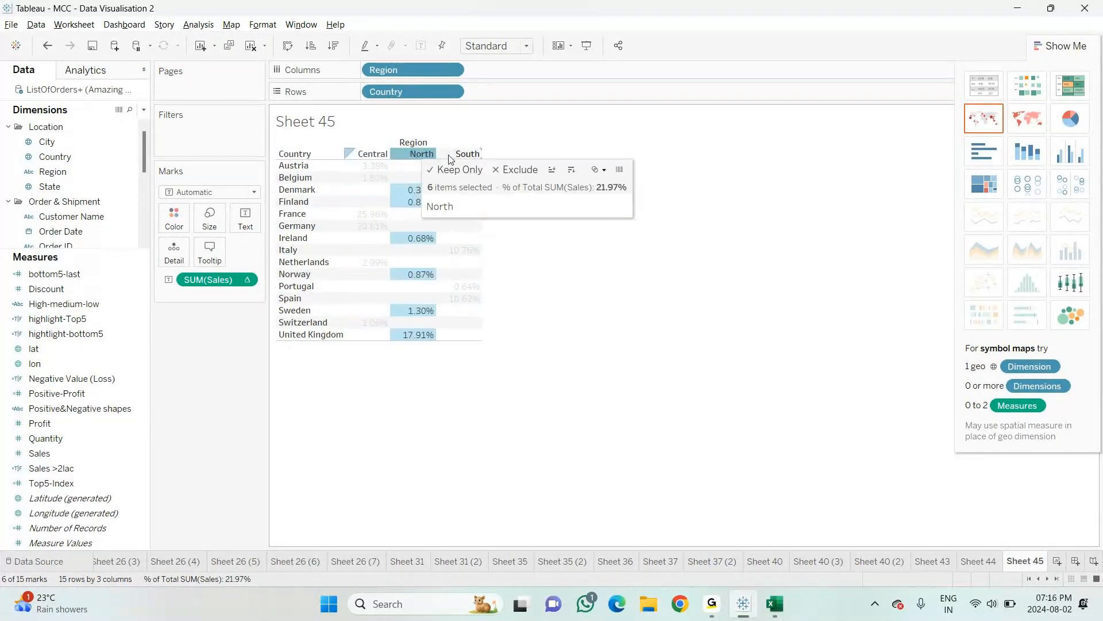
left_click(463, 157)
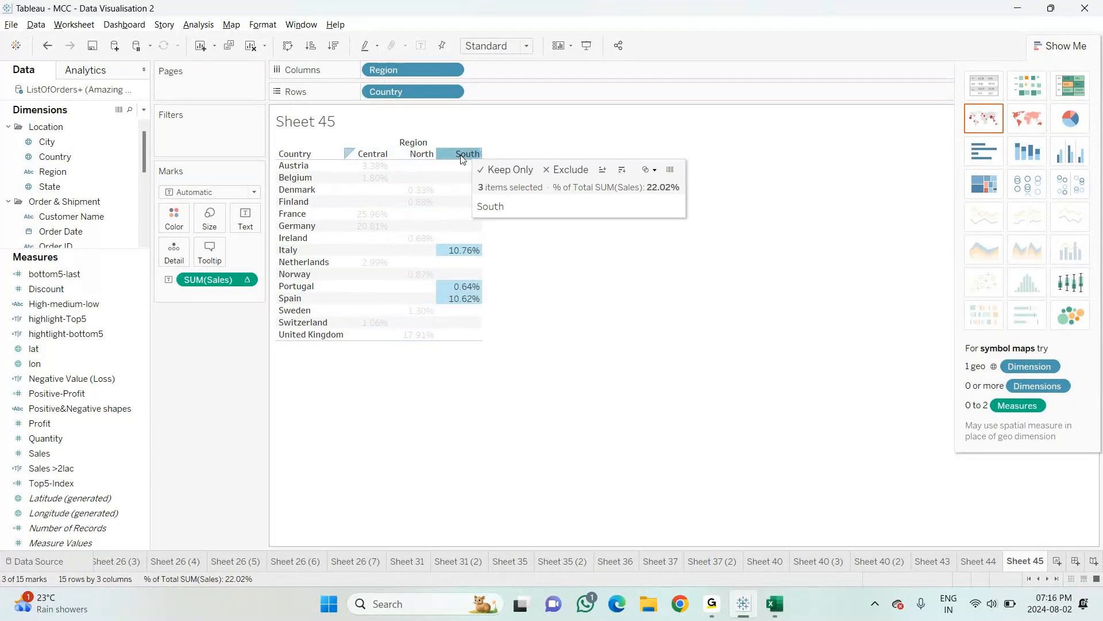
left_click(251, 46)
left_click(80, 216)
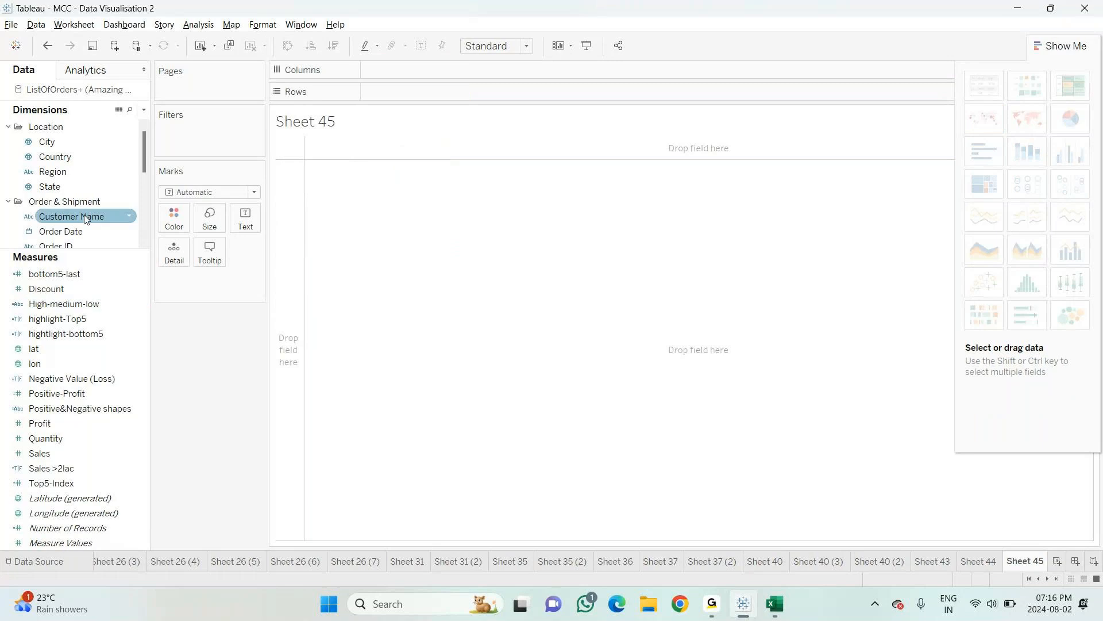
scroll(84, 217, "down", 3)
left_click(80, 217)
left_click_drag(81, 218, 363, 210)
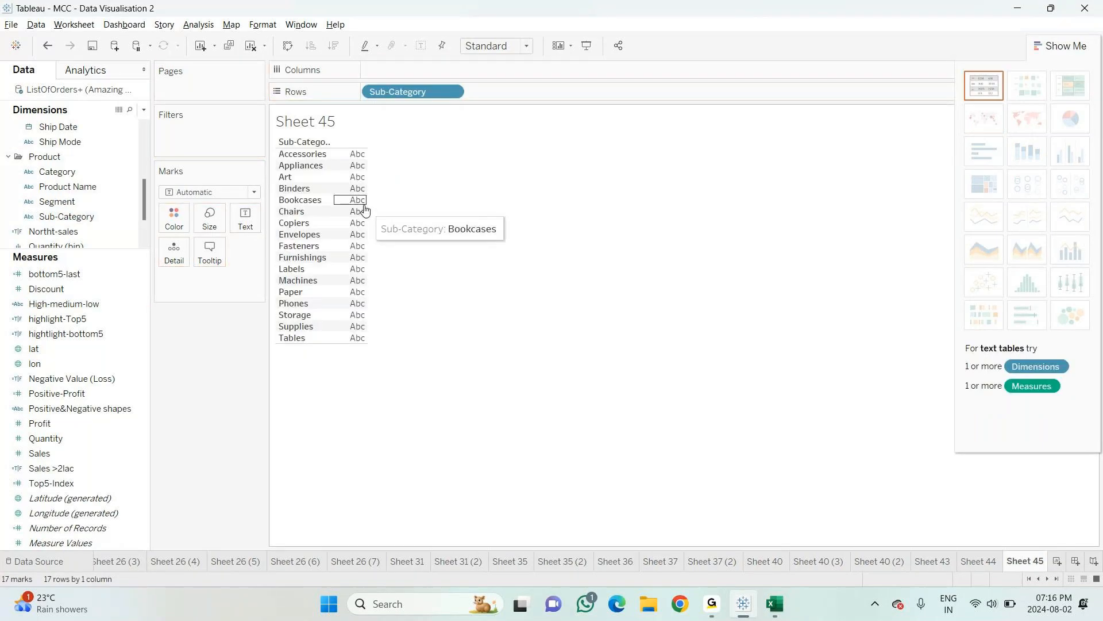
Step: Clear the sheet and rebuild a text table with Country as rows and Sales as the values
left_click(251, 46)
left_click(103, 142)
scroll(69, 164, "up", 2)
scroll(57, 150, "up", 1)
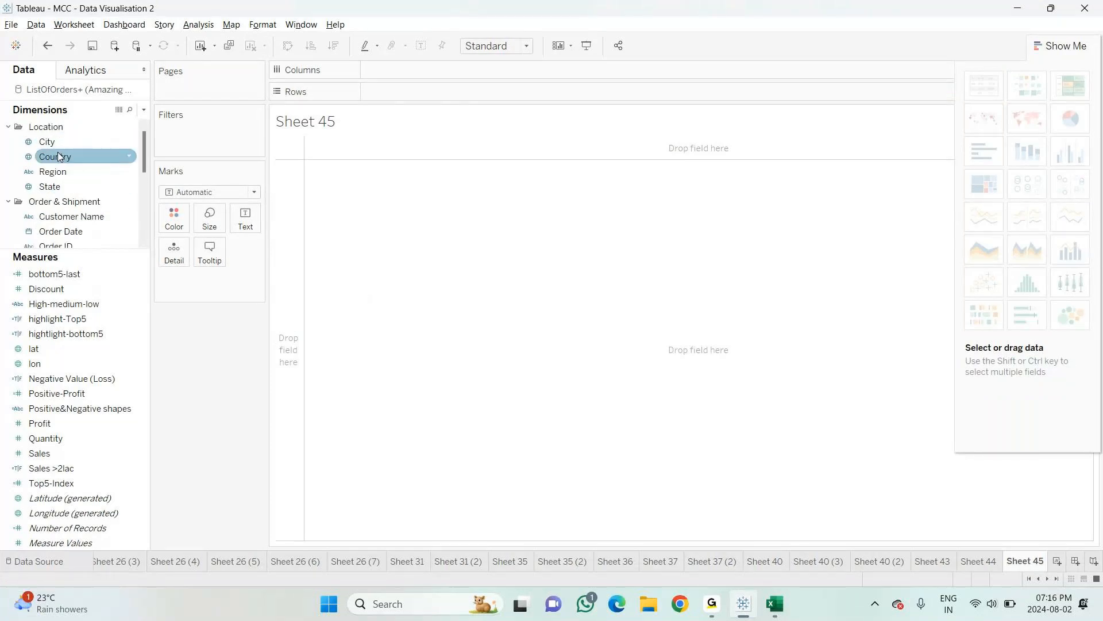
left_click(56, 157)
double_click(55, 157)
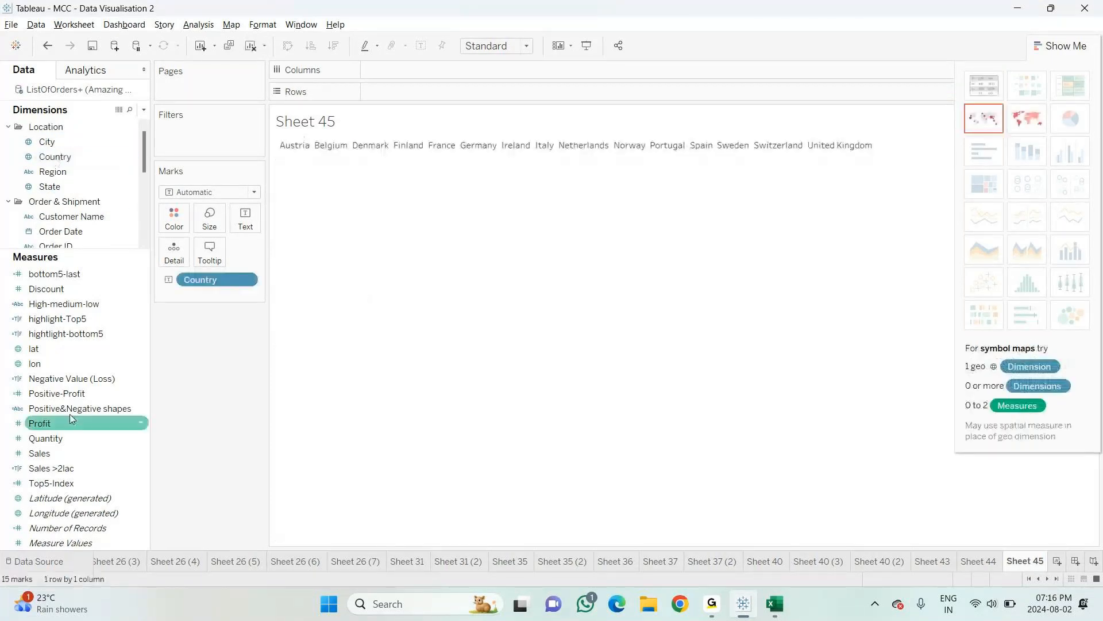
left_click_drag(39, 453, 251, 220)
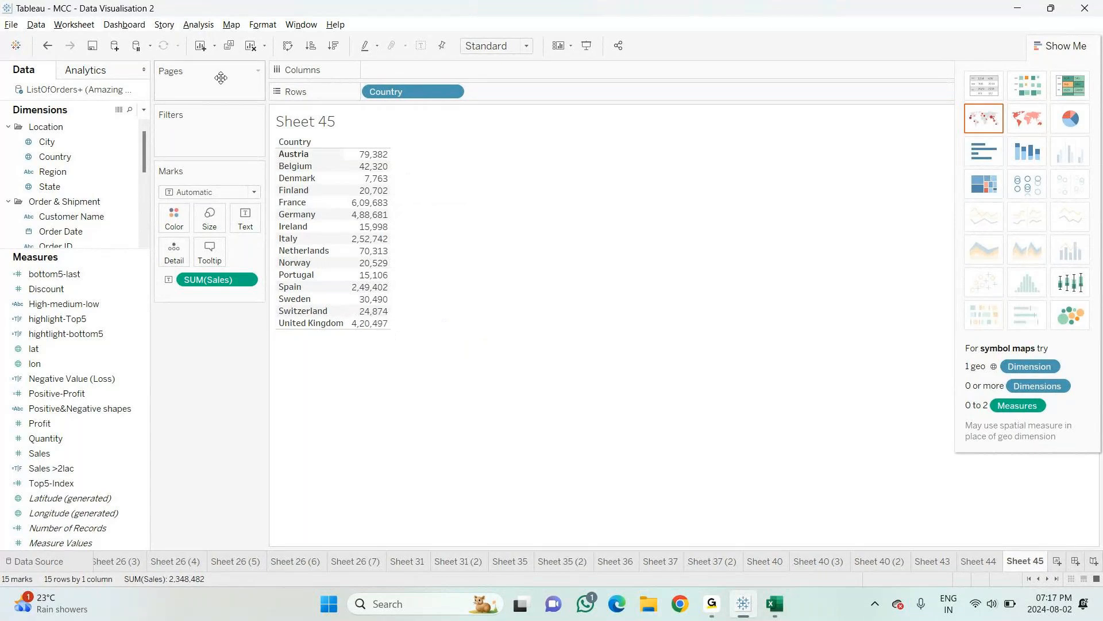
Step: Show the country sales as a percentage of the Table and split them across columns by Region
left_click(198, 24)
left_click(198, 25)
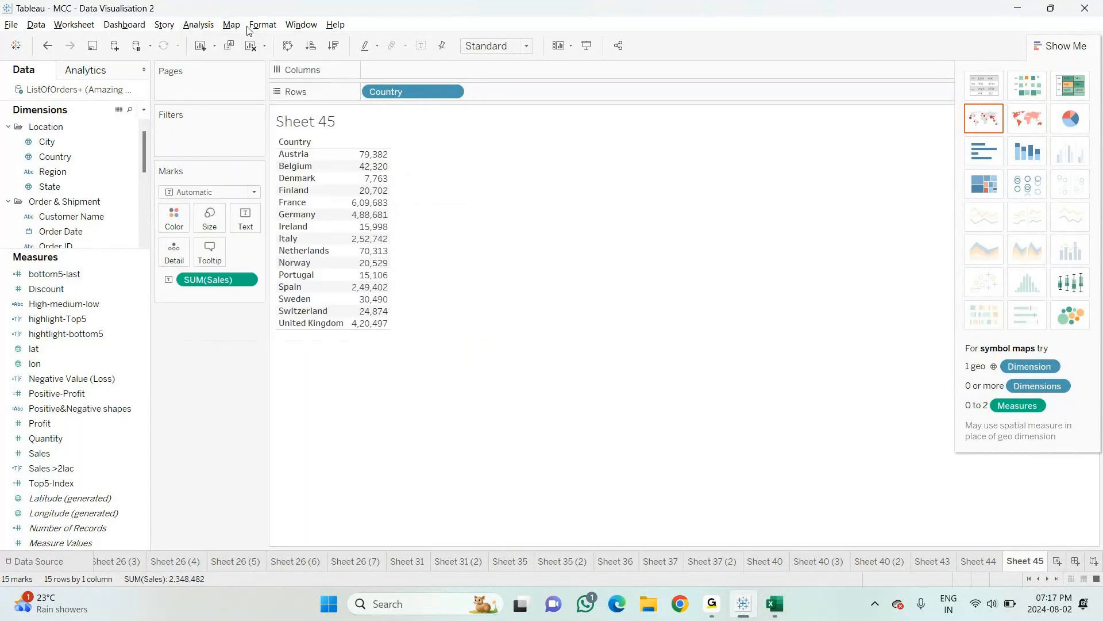
left_click(253, 25)
left_click(253, 25)
left_click(199, 24)
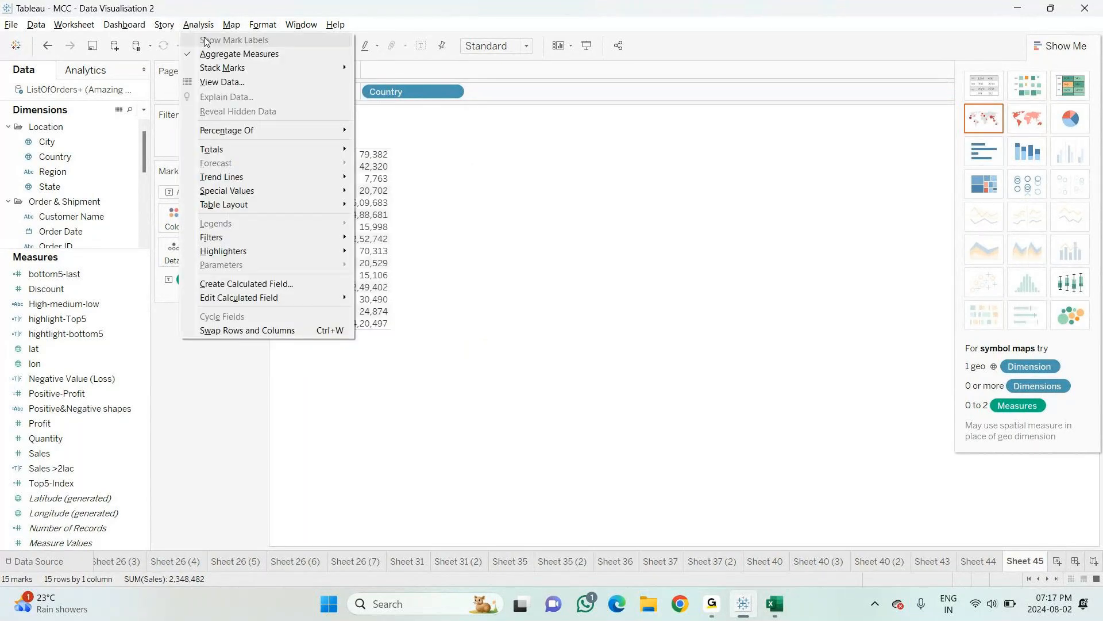
mouse_move(228, 132)
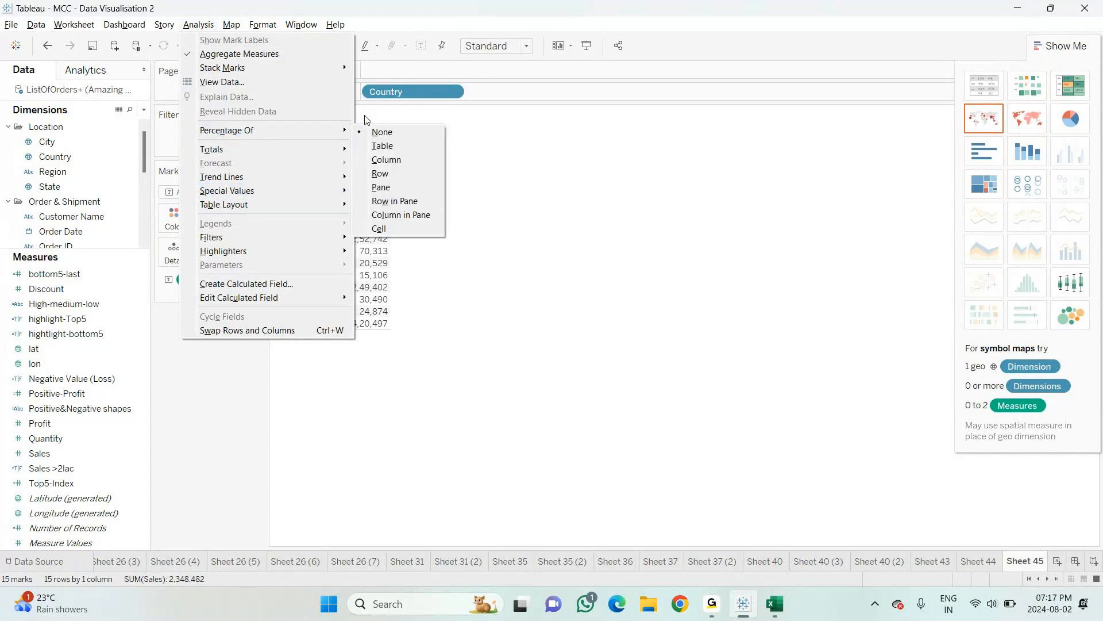
left_click(378, 147)
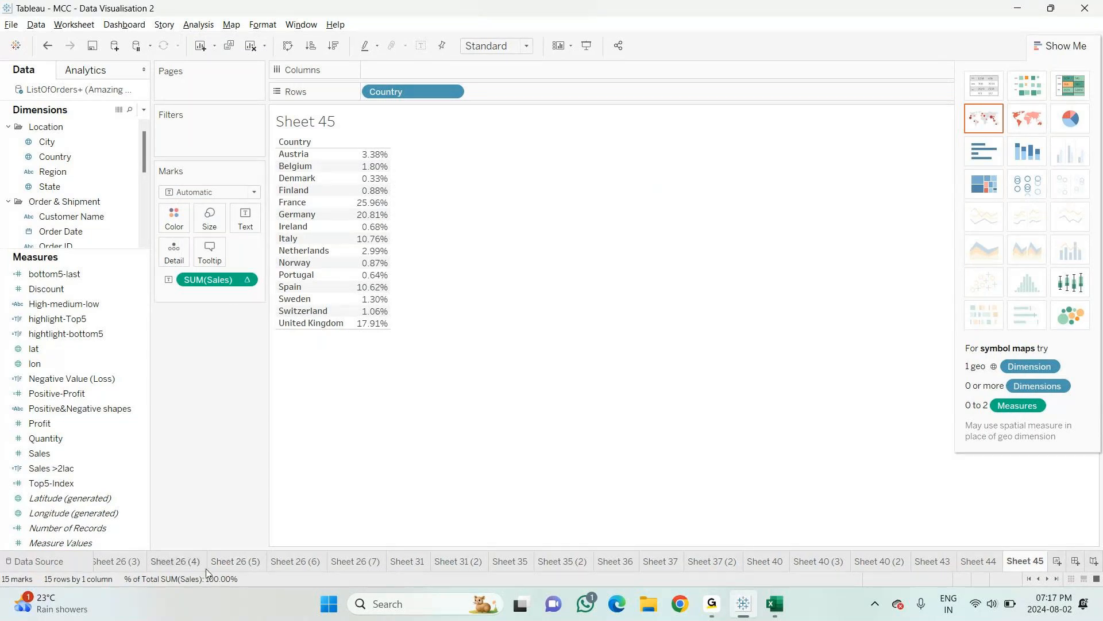
left_click_drag(71, 167, 417, 69)
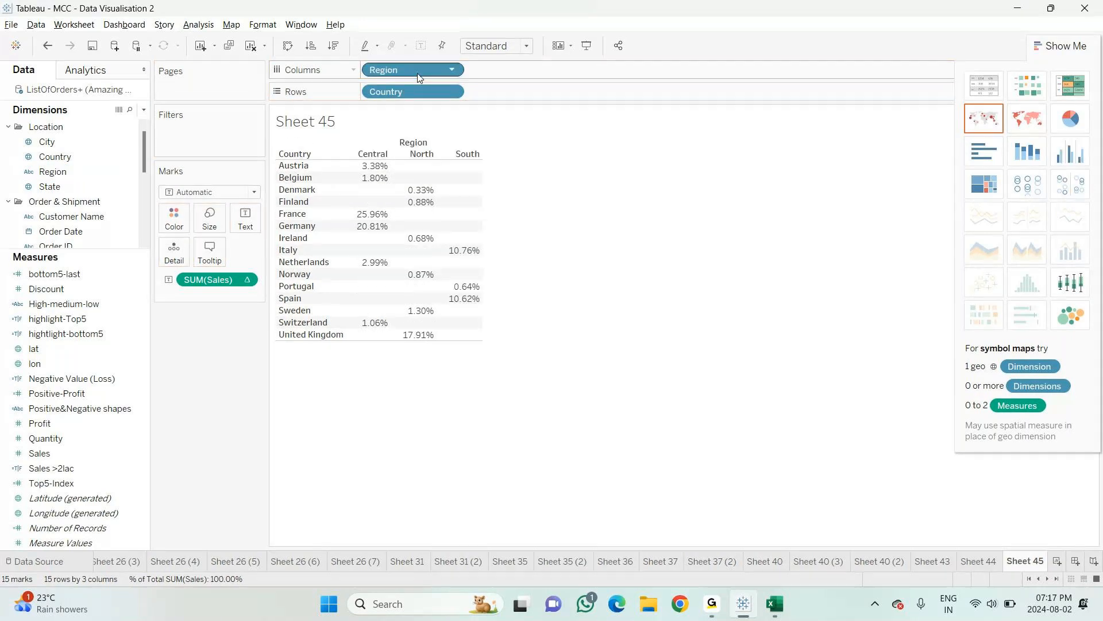
Step: Select the Central, South and North columns one by one to examine each region's share of the table total
left_click(373, 154)
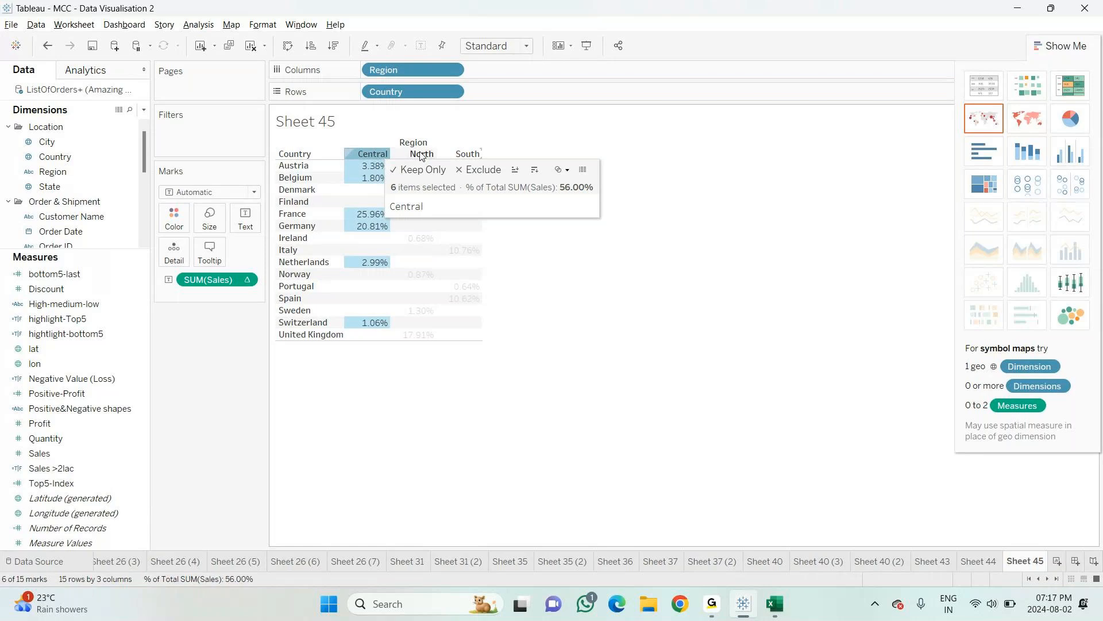
left_click(464, 154)
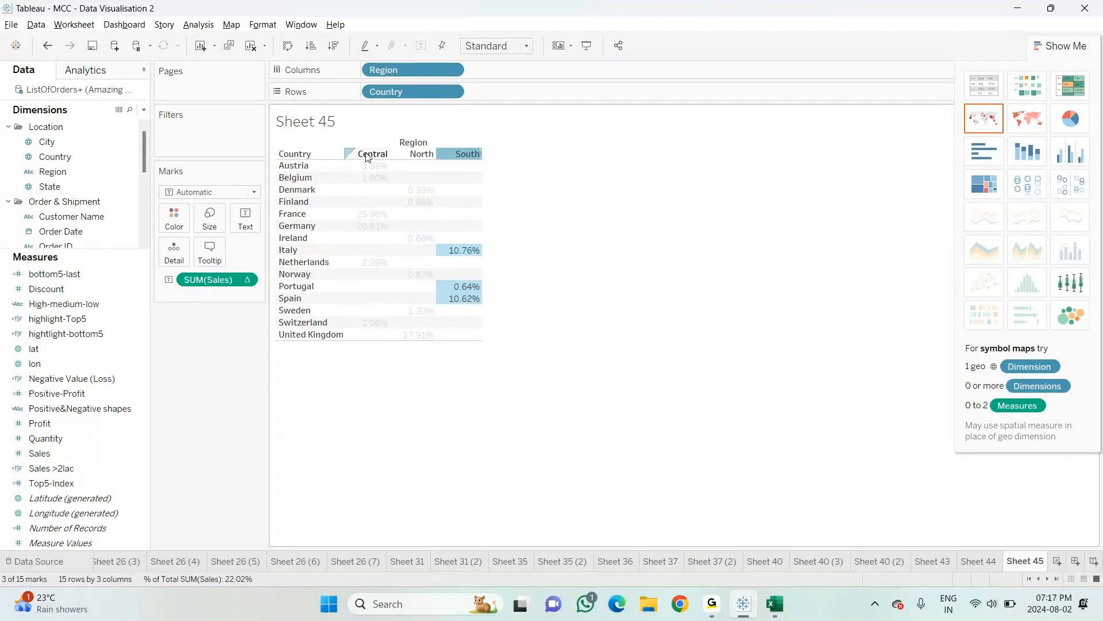
left_click(421, 154)
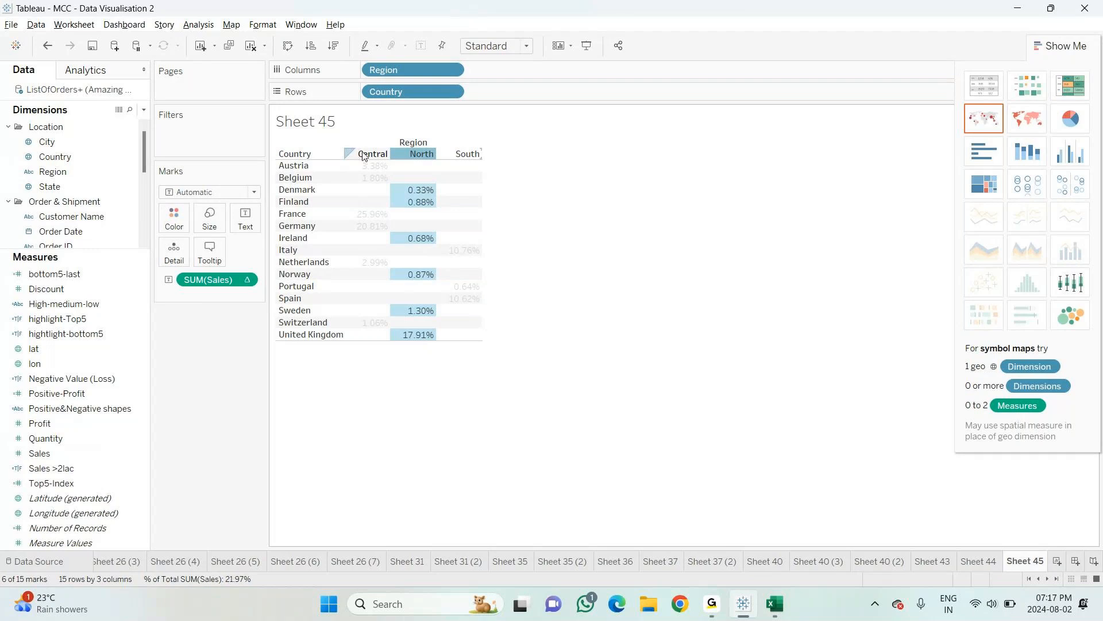
Step: Open the Windows Calculator and start summing the rounded Central and one other region's share as 56 + 22
key("super+r")
type("calsc")
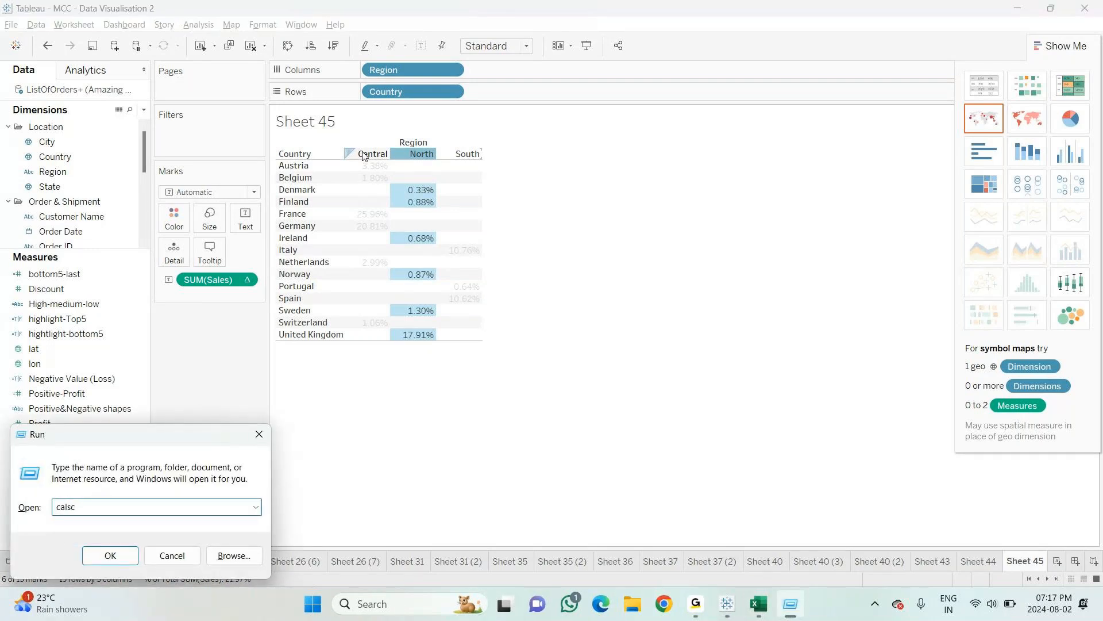
key("BackSpace")
key("Return")
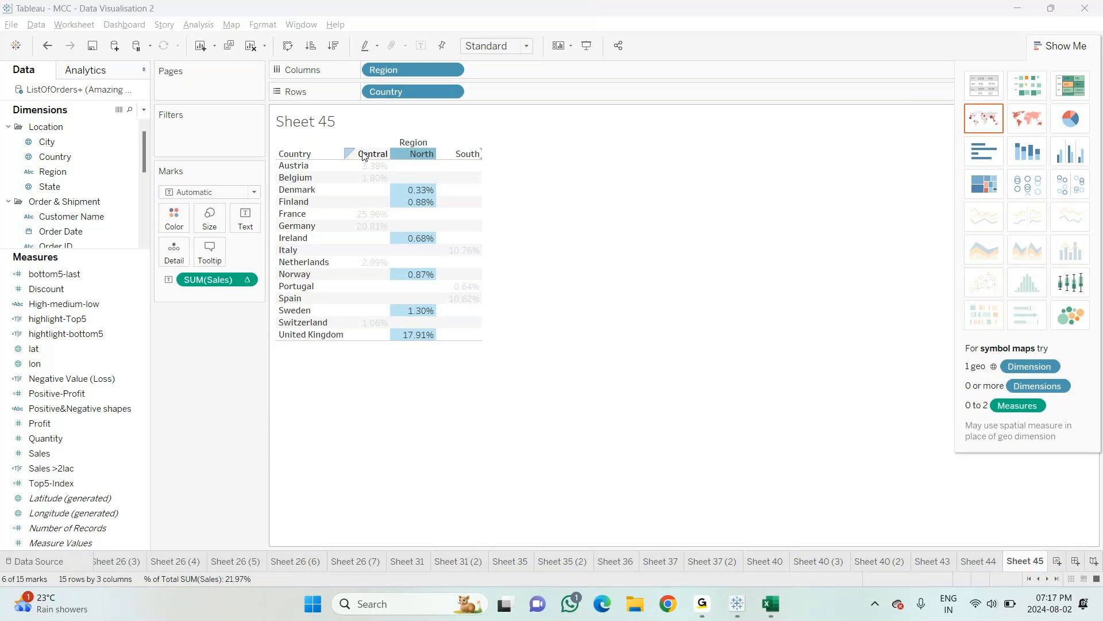
type("56+")
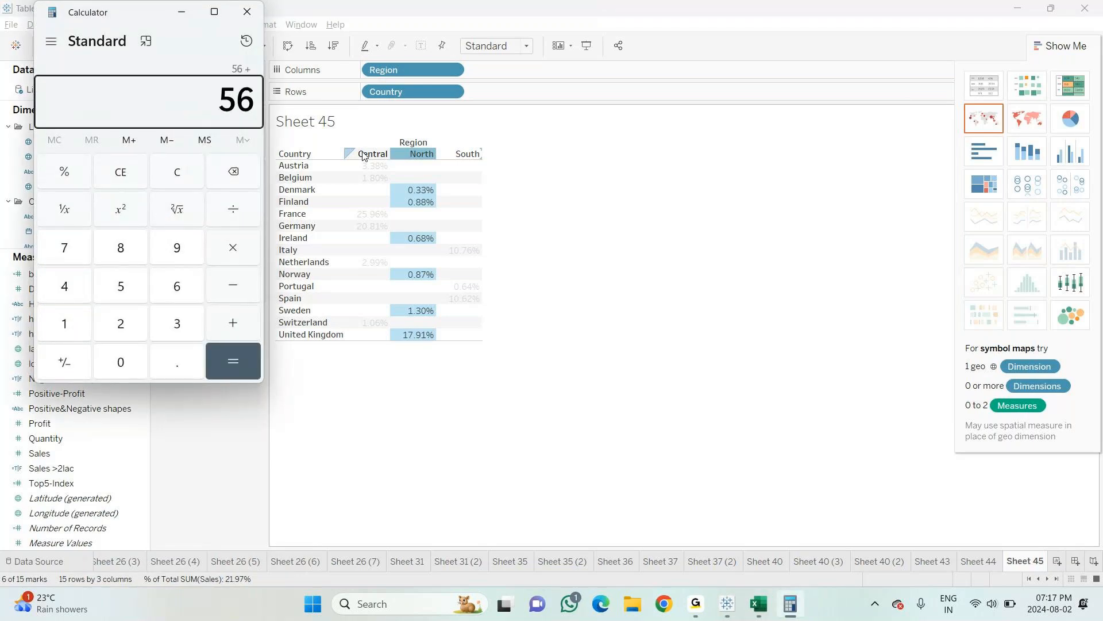
type("22+")
Step: Recheck the South and North column shares, add 23 to the running sum in Calculator, and close Calculator
left_click(451, 155)
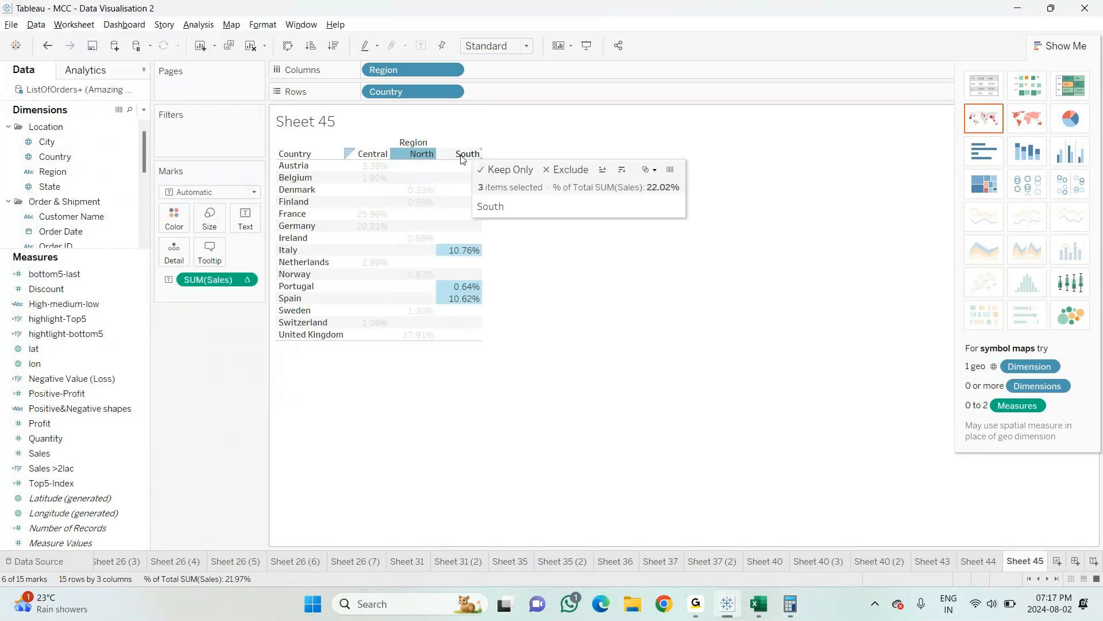
left_click(421, 154)
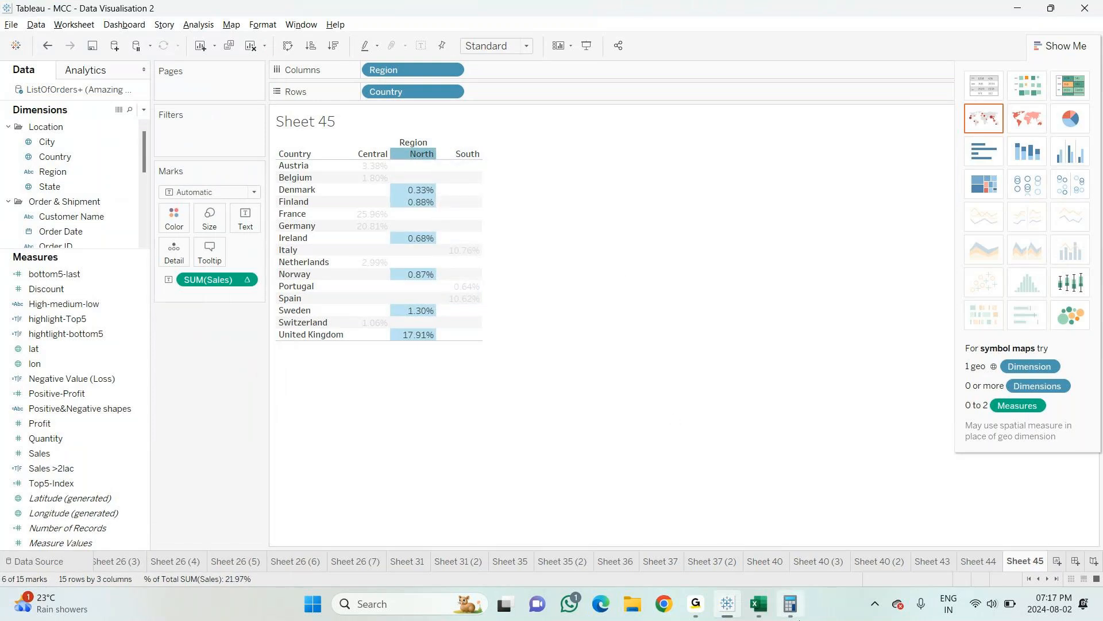
left_click(799, 615)
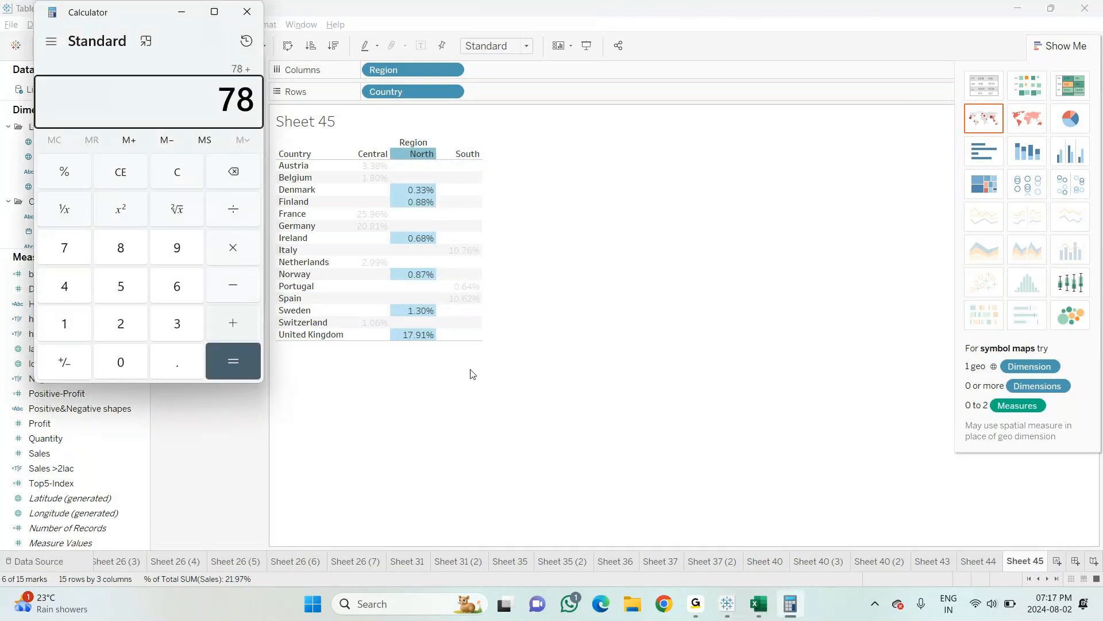
left_click(244, 331)
left_click(121, 323)
left_click(177, 325)
left_click(209, 357)
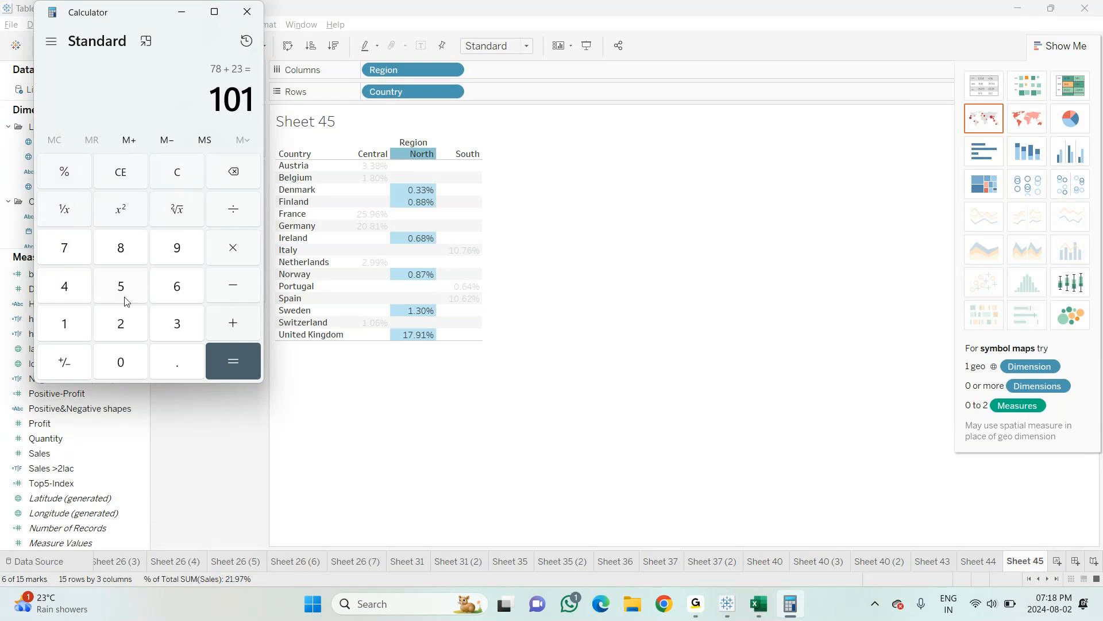
left_click(247, 11)
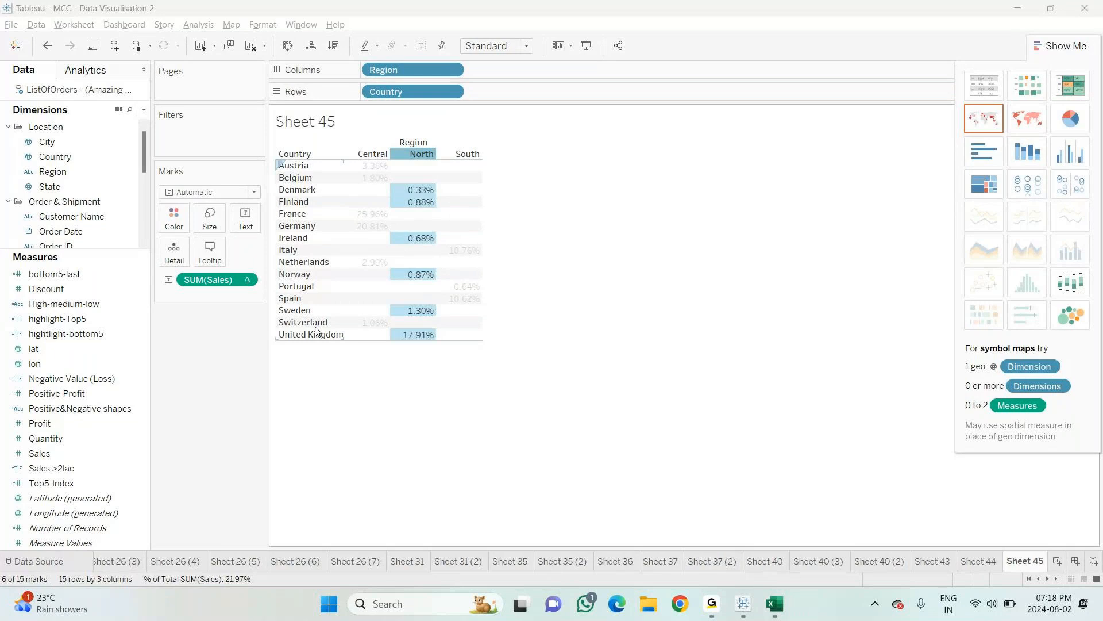
Step: Check the Central and North column shares and start adding them in a new Calculator session as 56 + 21.97
left_click(373, 153)
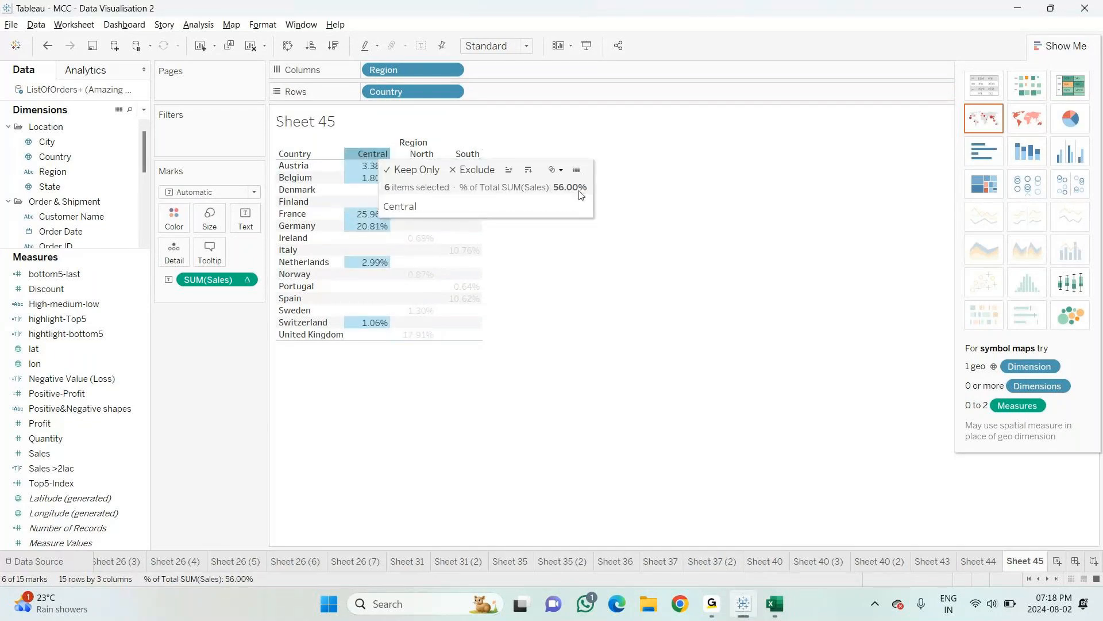
key("Right")
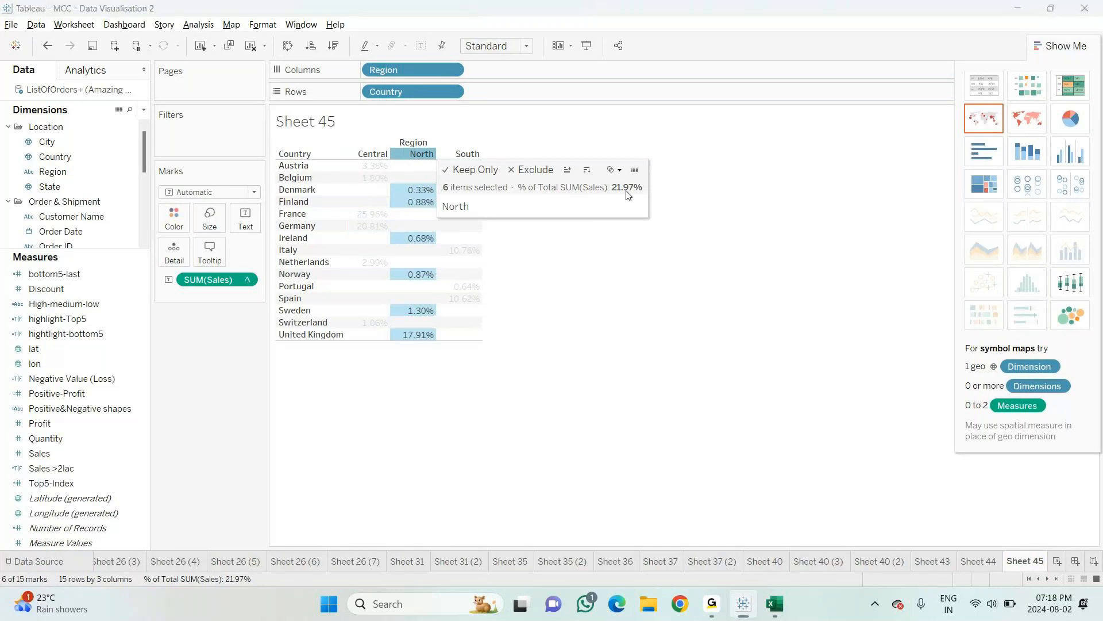
key("super+r")
type("calc")
key("Return")
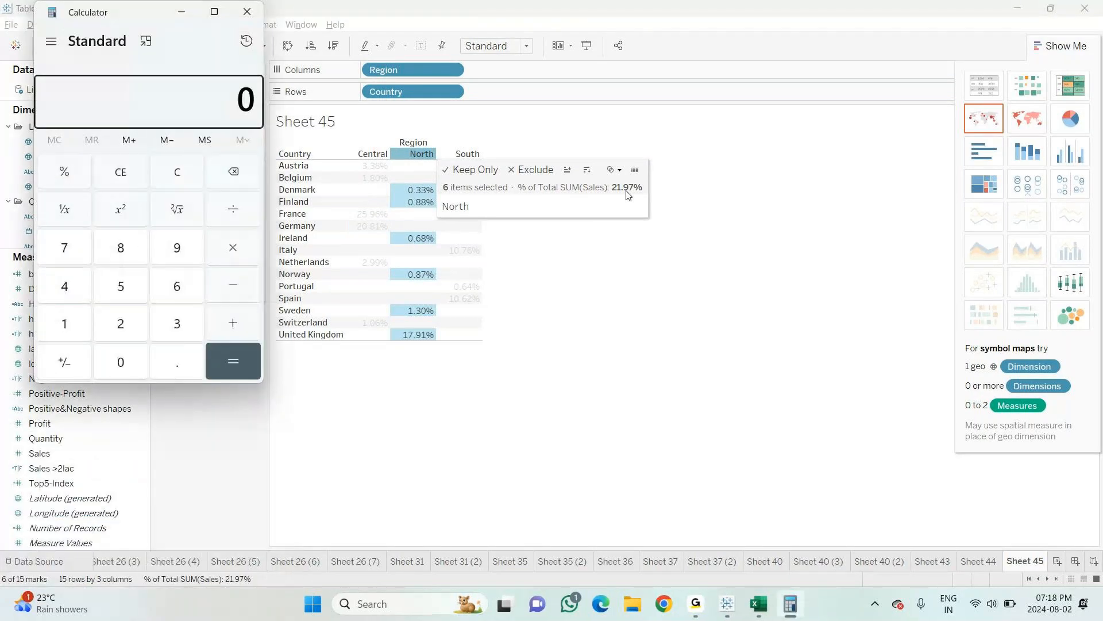
type("56+")
type("21.97")
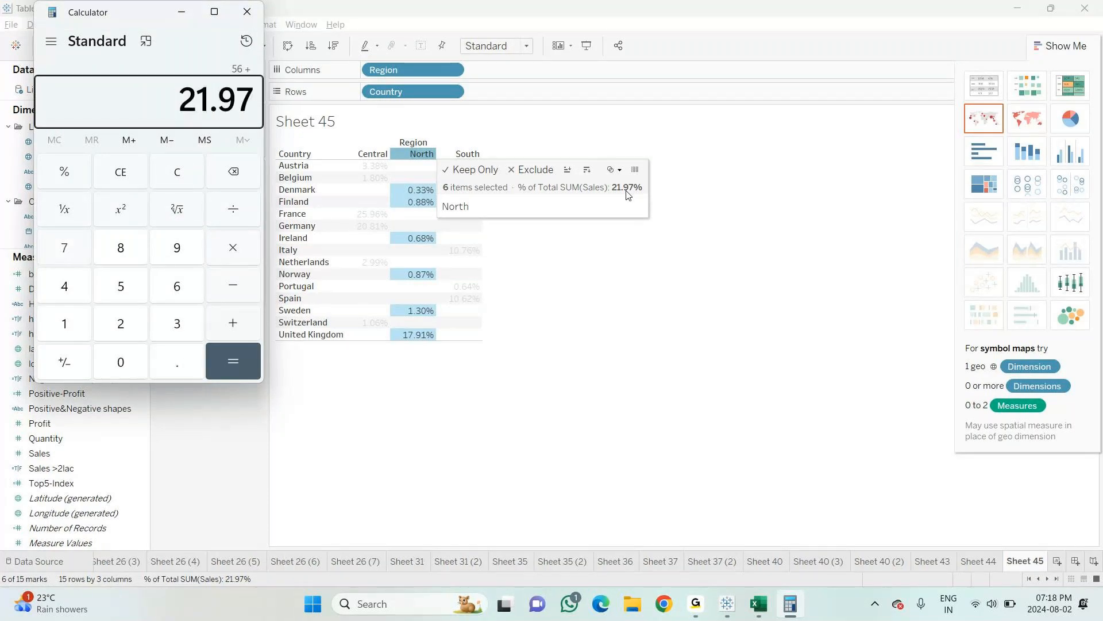
type("+")
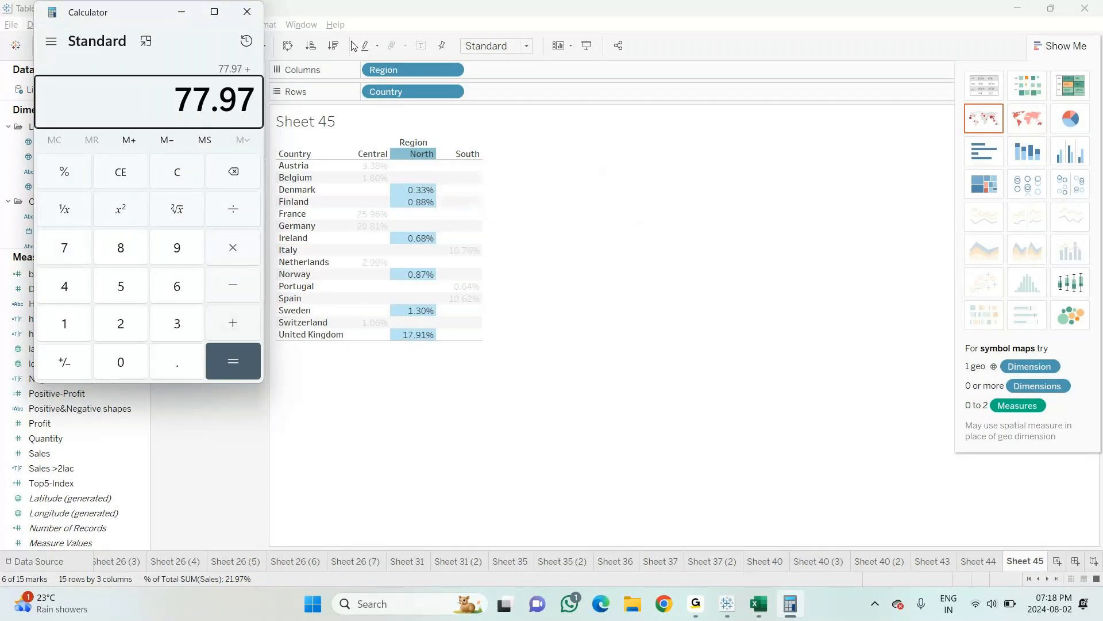
Step: Check the South column's share and add 22.02 to the running sum in Calculator to get the total
left_click(467, 154)
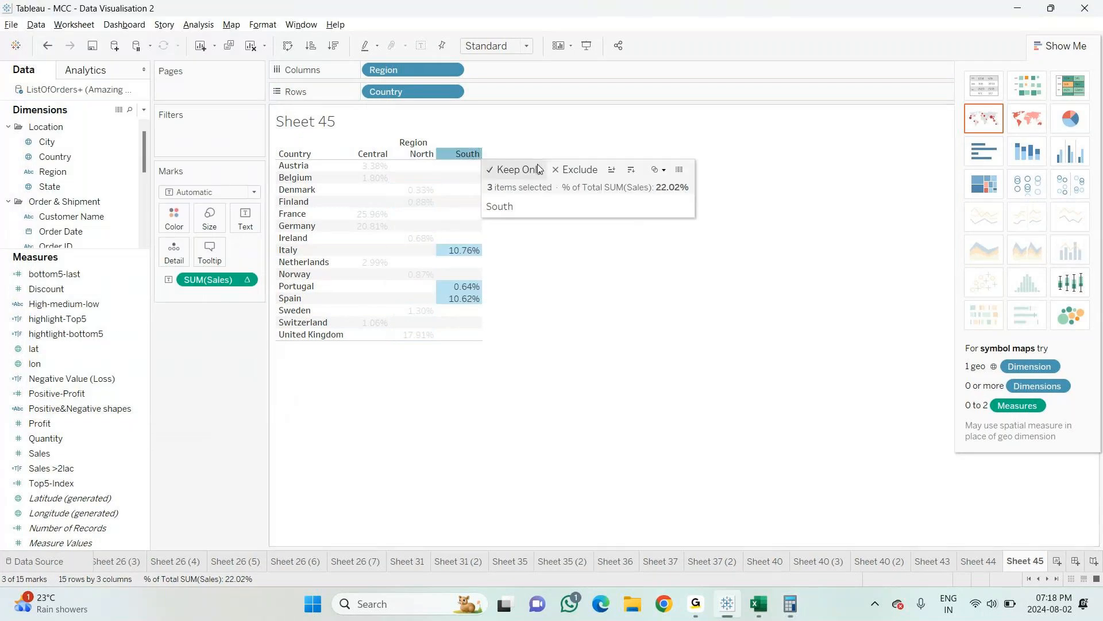
left_click(792, 608)
type("22")
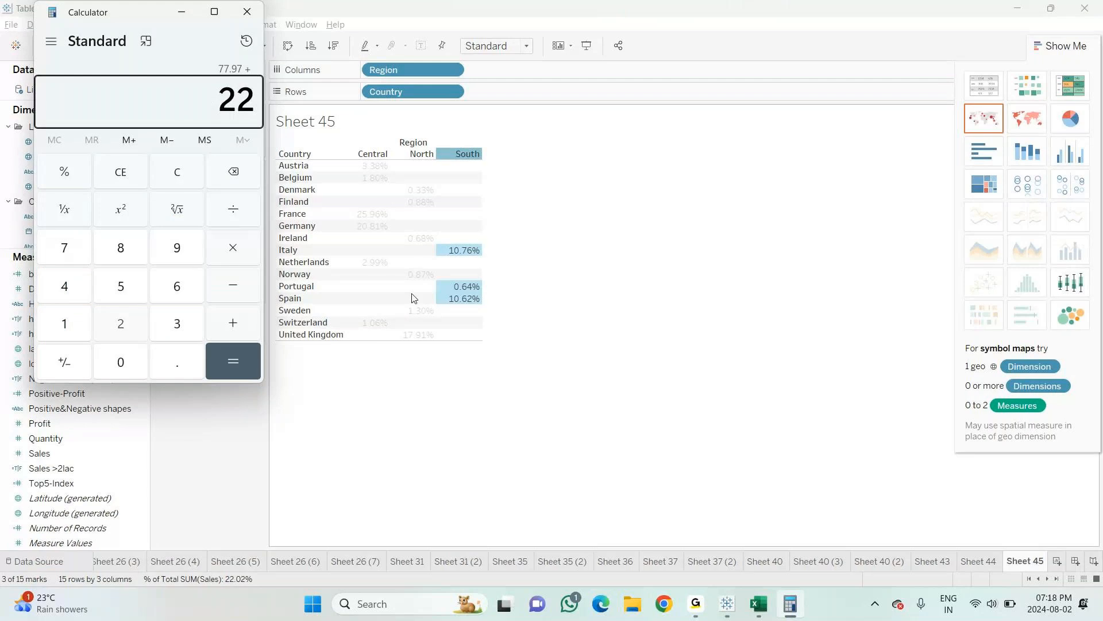
type(".02")
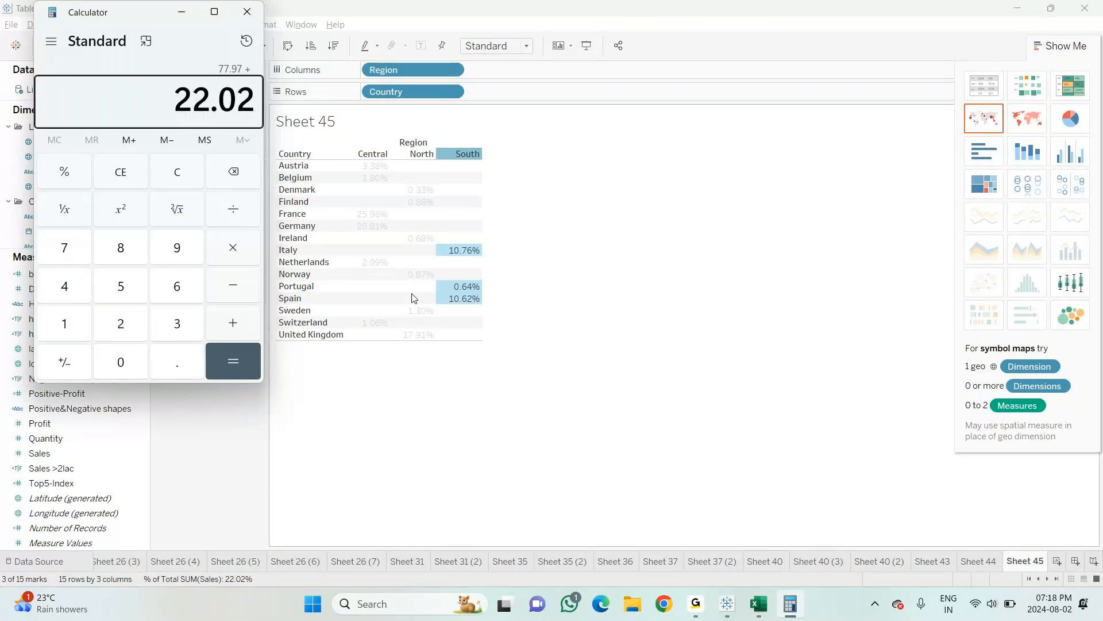
key("Return")
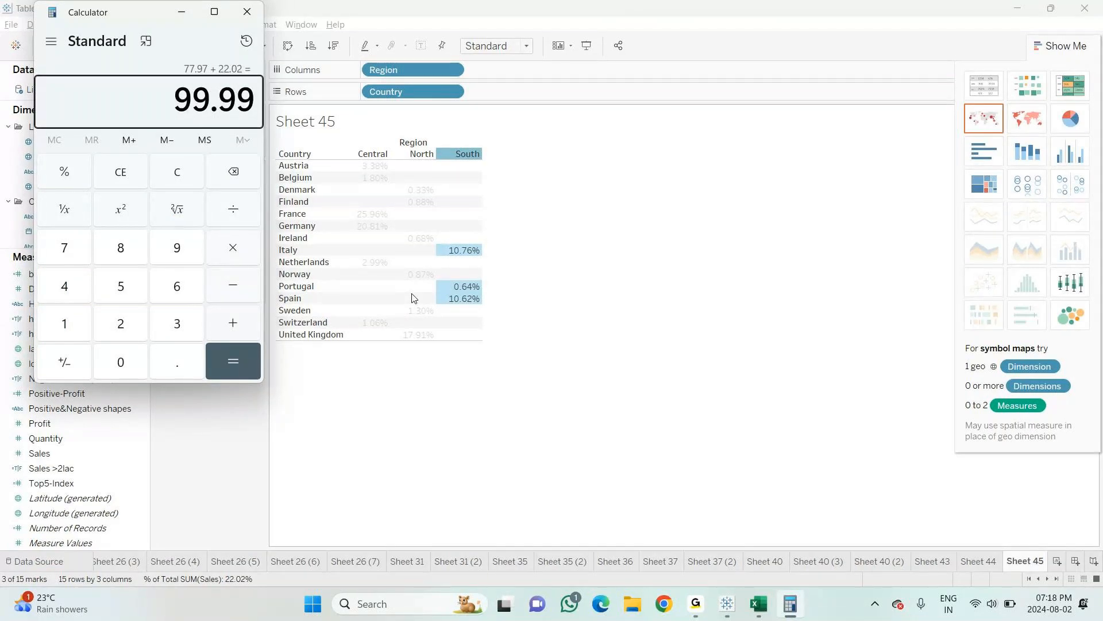
Step: Try adding 0.1 to the summed region shares in Calculator, then close Calculator
key("plus")
type(".1+")
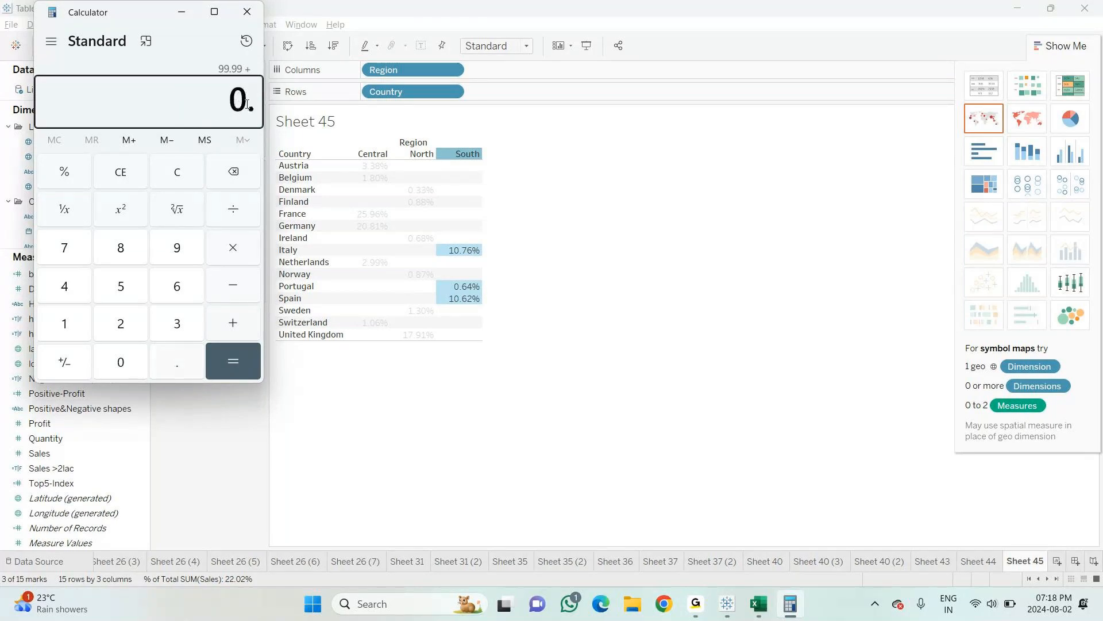
left_click(247, 12)
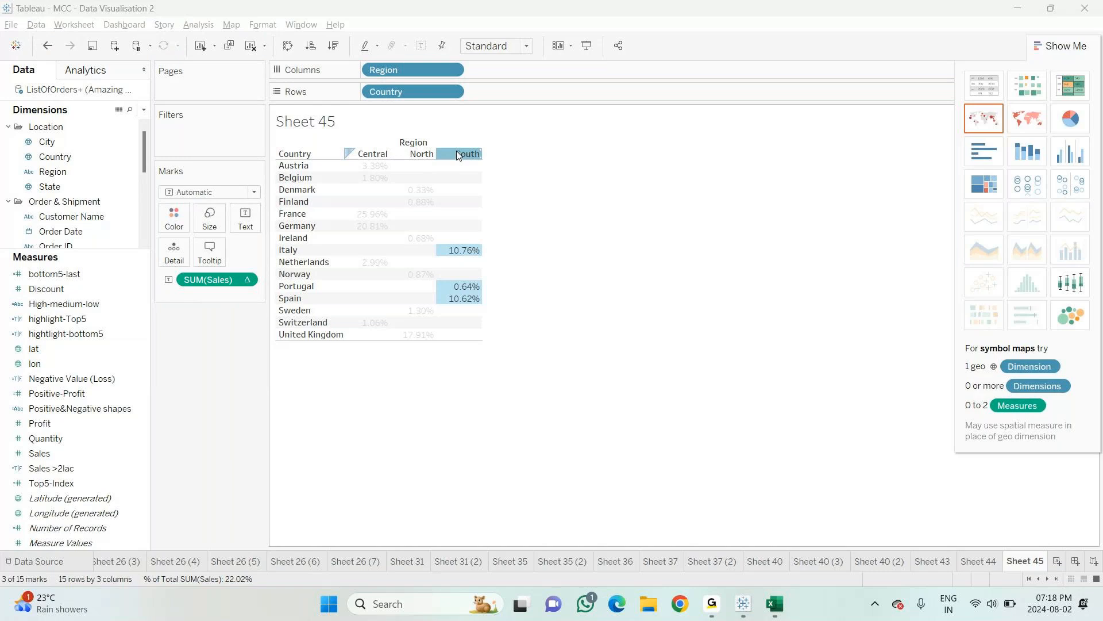
Step: Clear the South column selection and add column grand totals to the Country by Region table
mouse_move(458, 154)
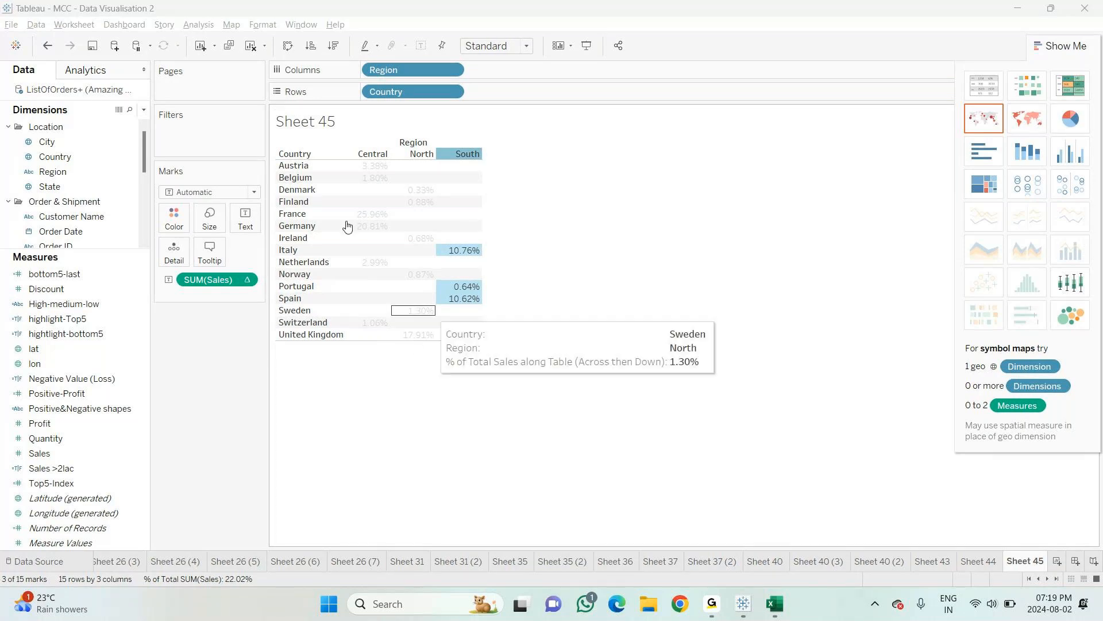
left_click(586, 271)
left_click(205, 26)
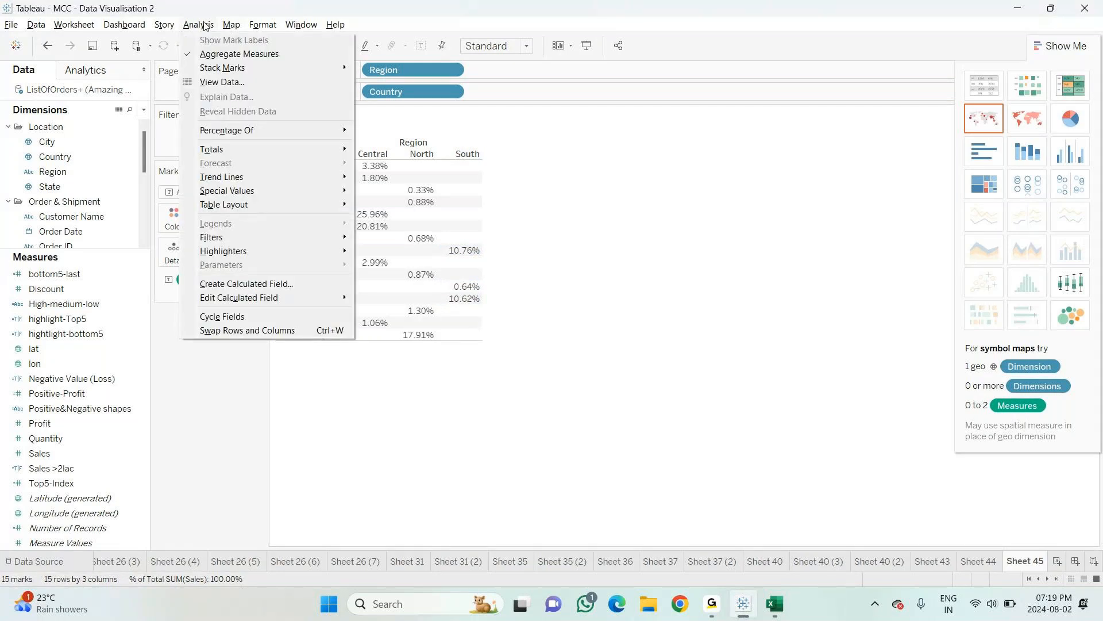
mouse_move(277, 149)
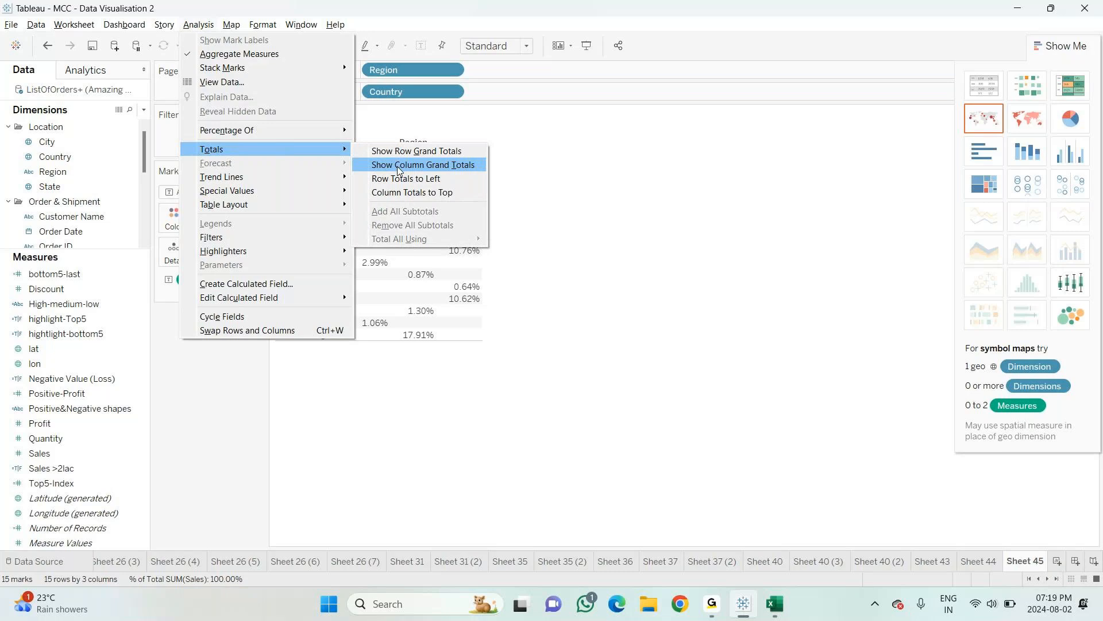
left_click(400, 165)
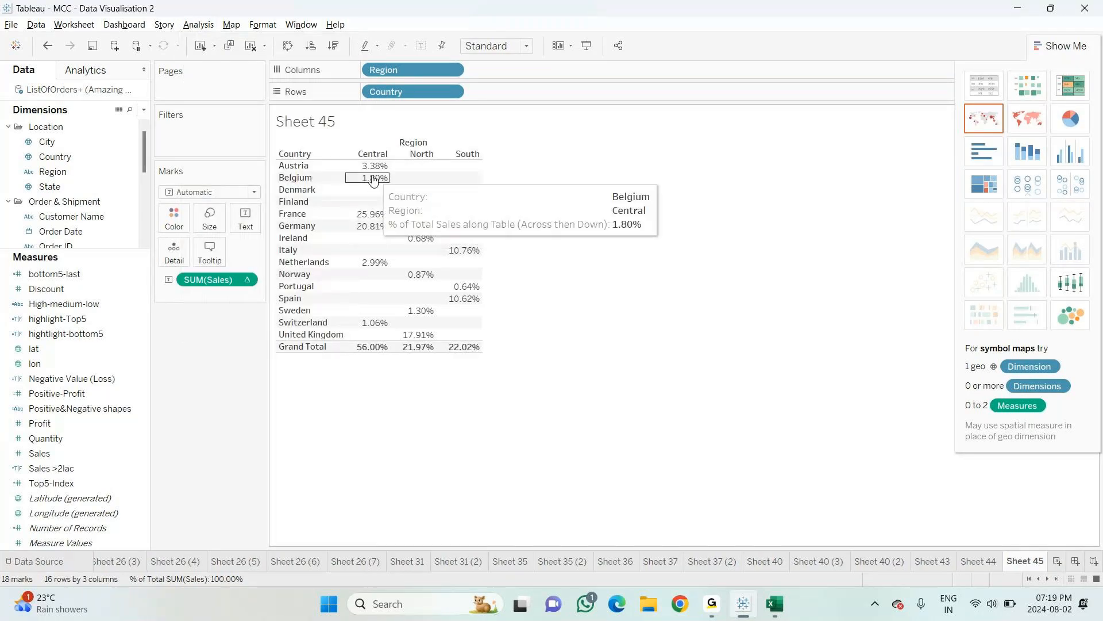
Step: Check the Central, North and South columns with their grand totals as percentages of Table
left_click(374, 154)
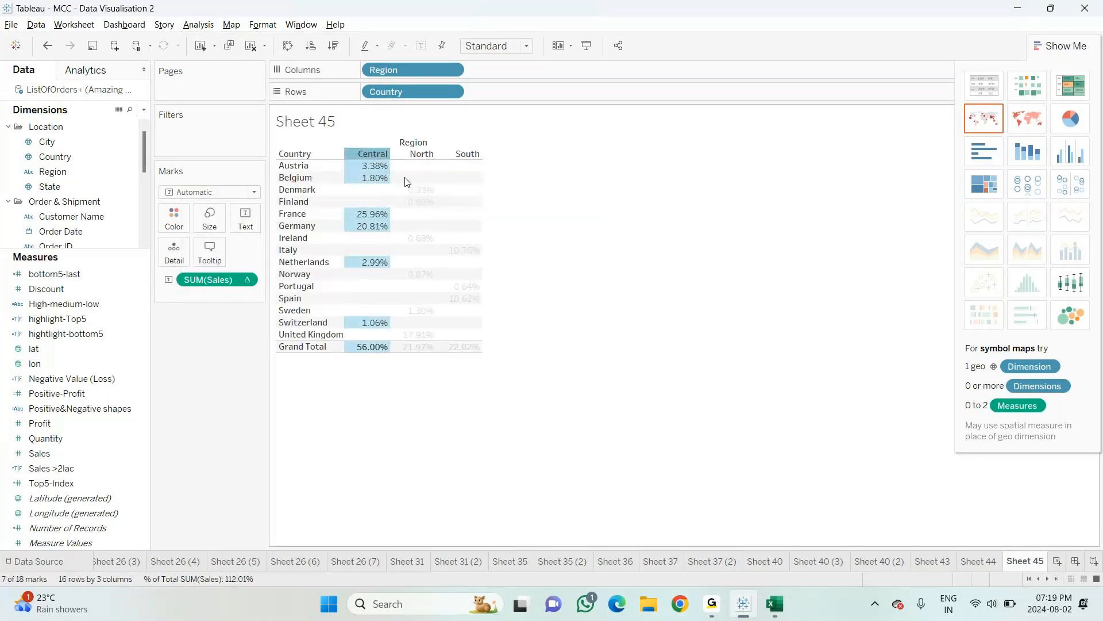
left_click(420, 155)
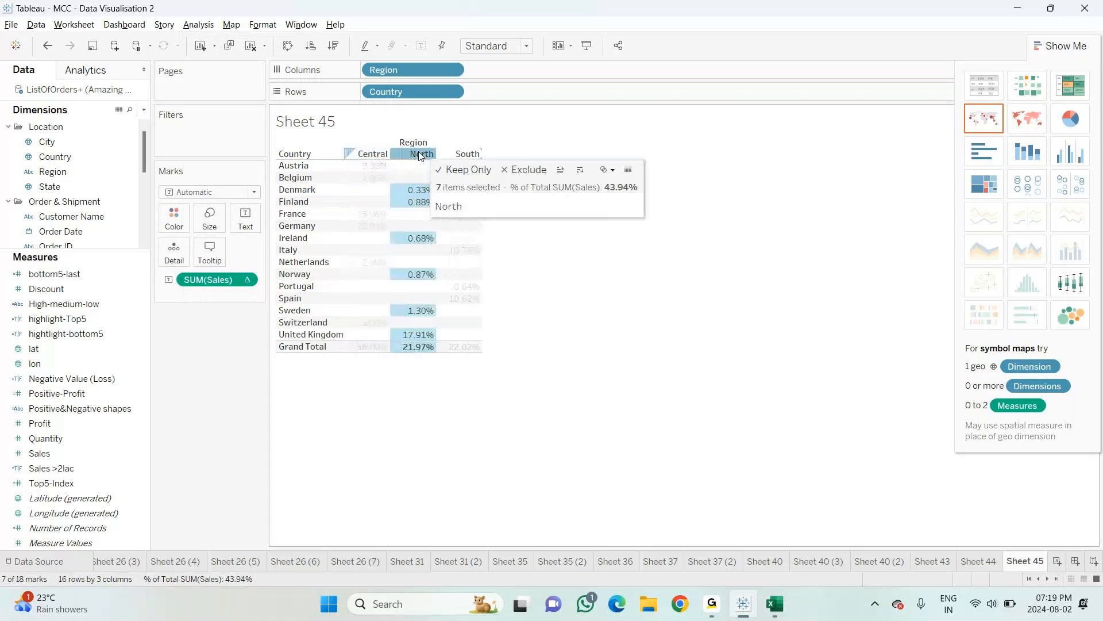
left_click(469, 154)
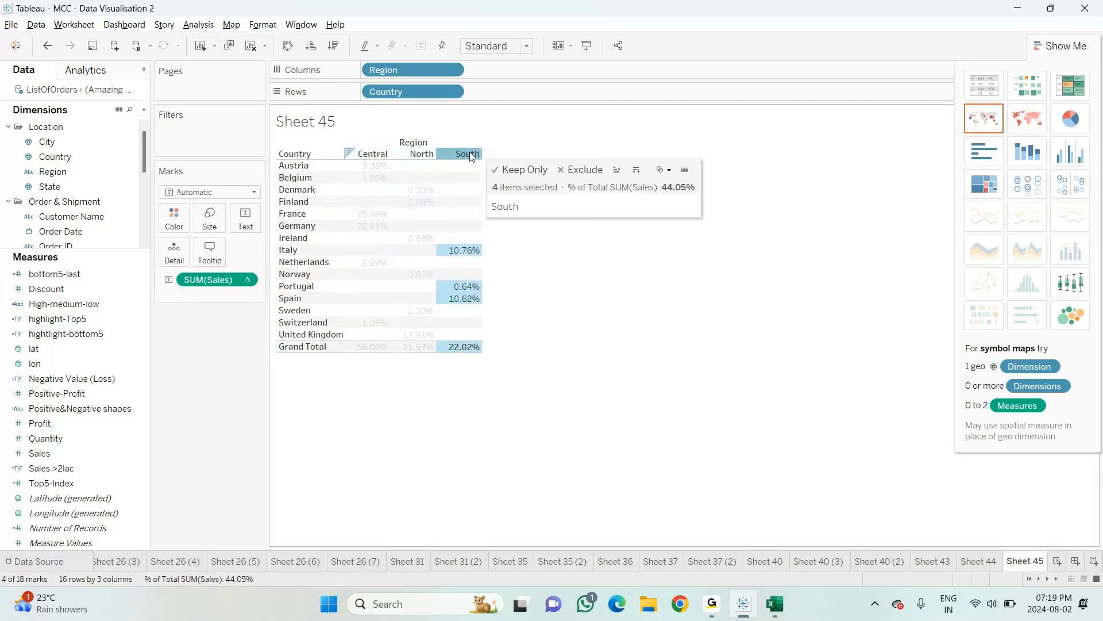
left_click(359, 153)
Step: Switch the percentage calculation to Column and check the totals of the Central, North and South columns
left_click(198, 24)
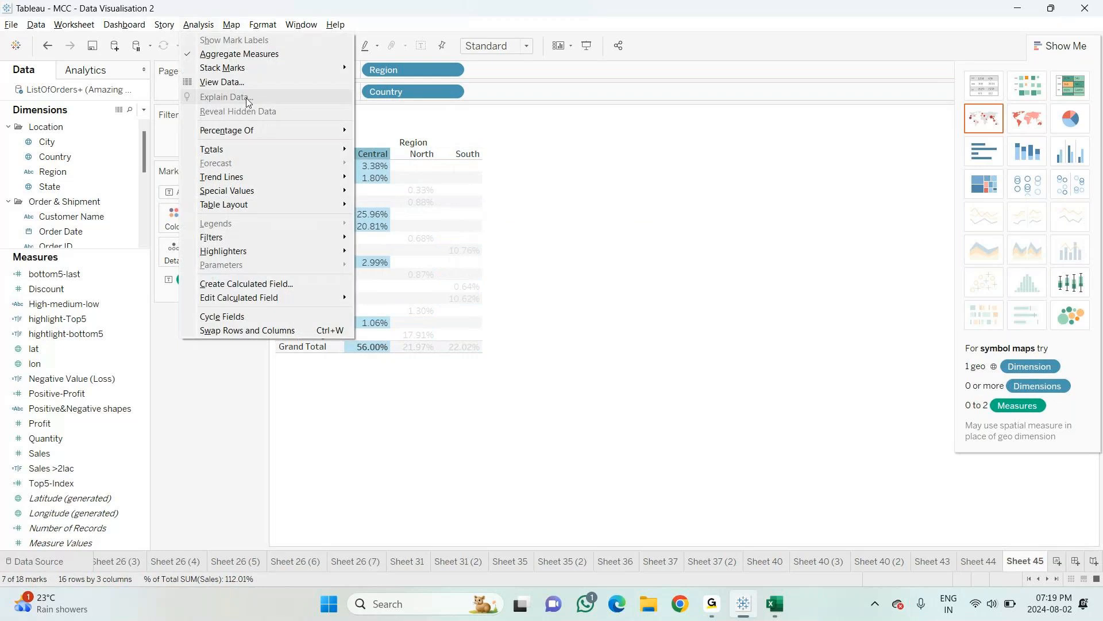
mouse_move(227, 136)
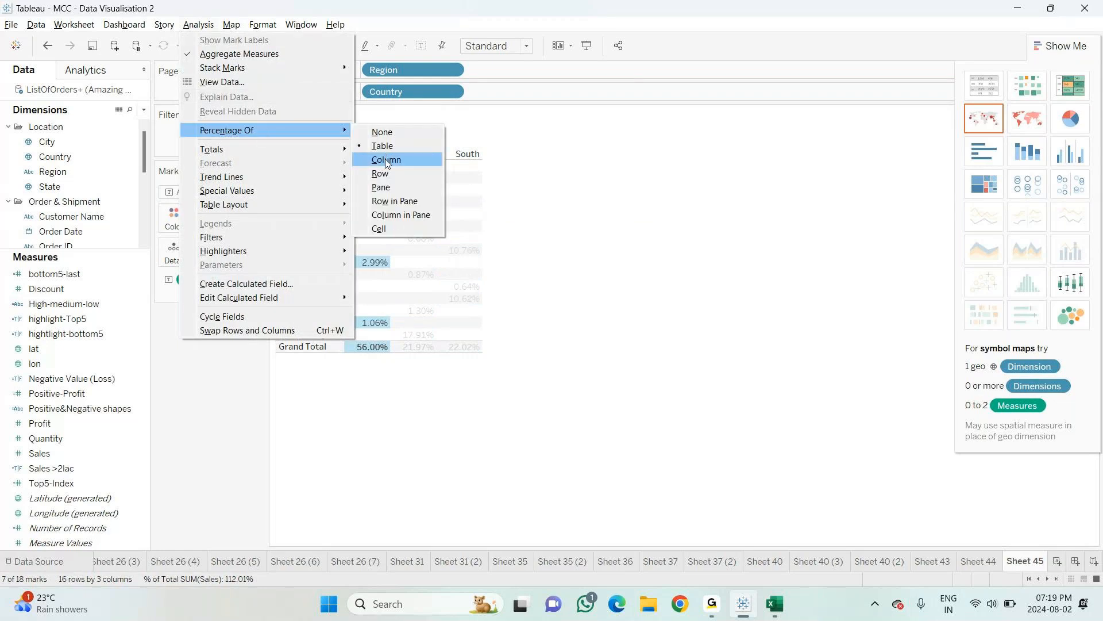
left_click(385, 159)
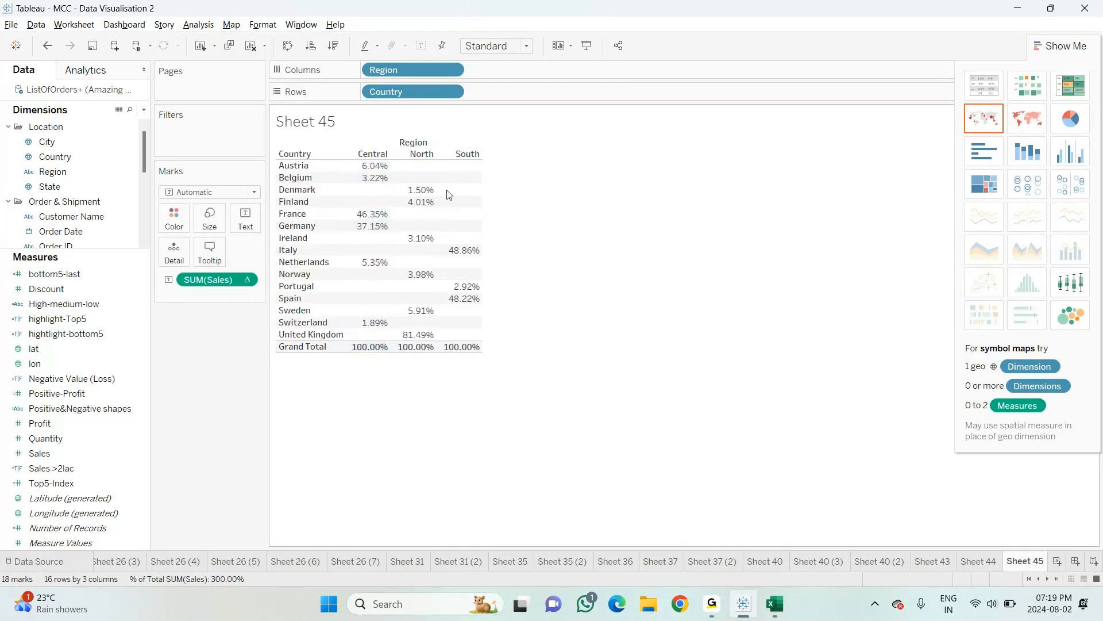
left_click(380, 155)
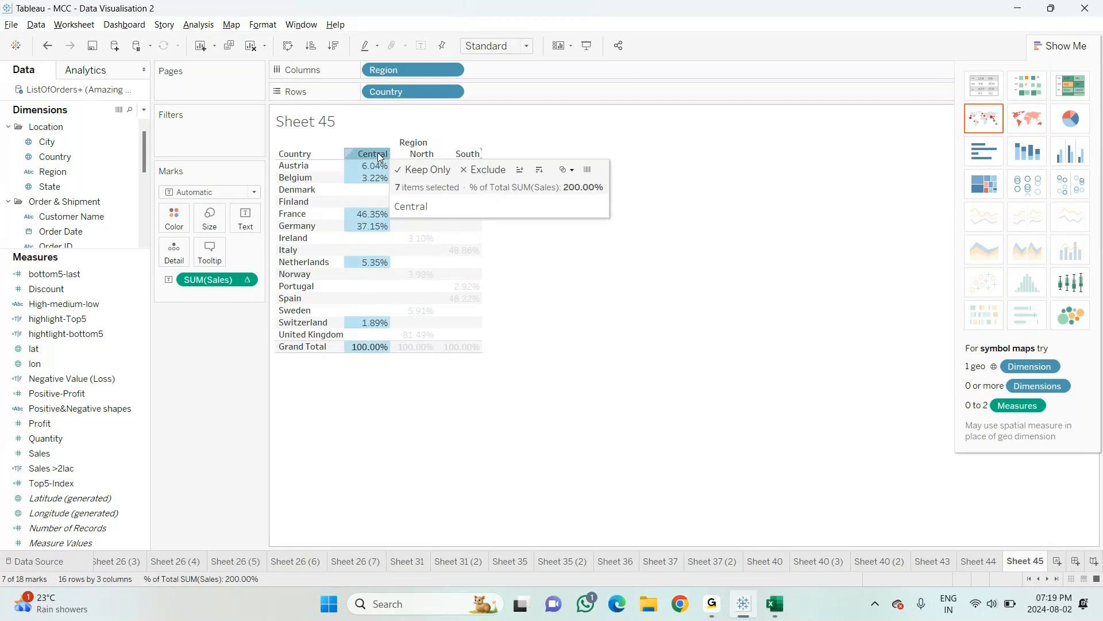
left_click(417, 155)
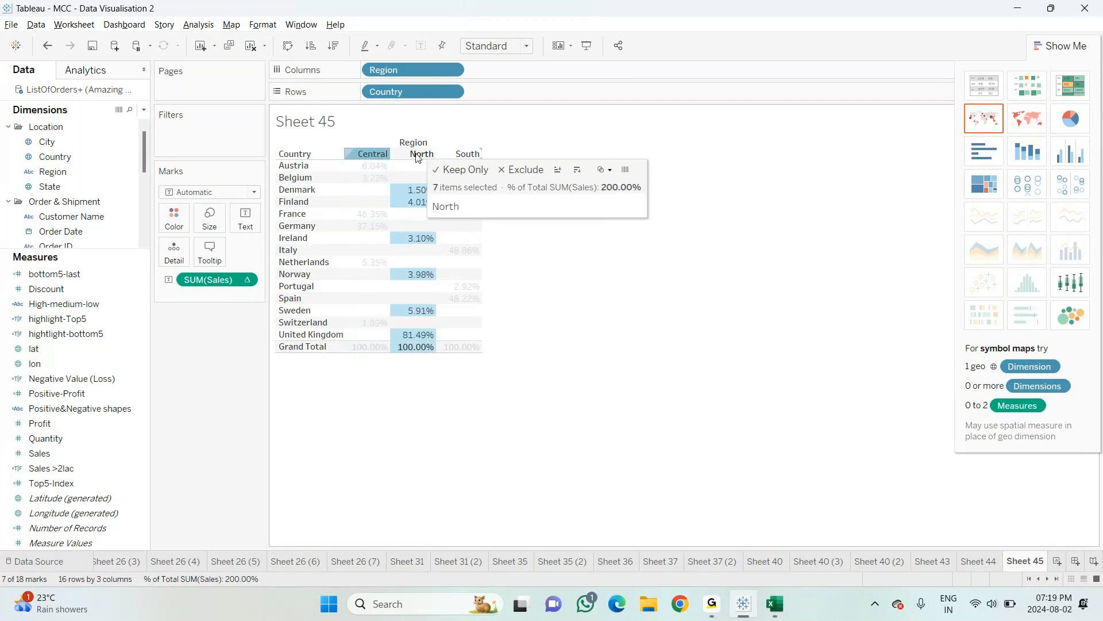
left_click(465, 154)
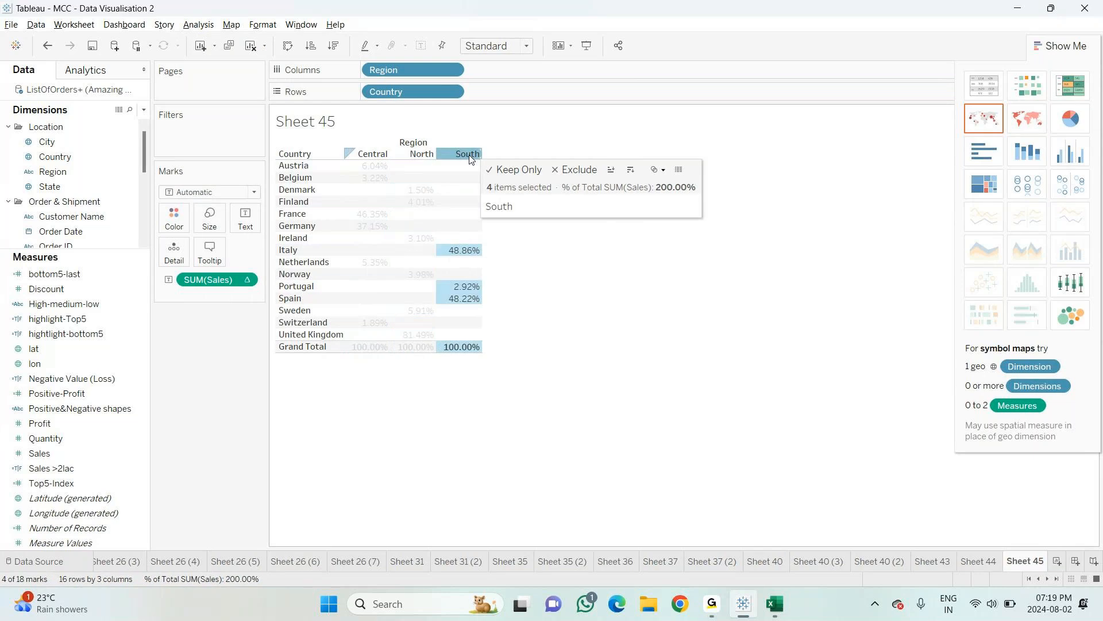
left_click(571, 320)
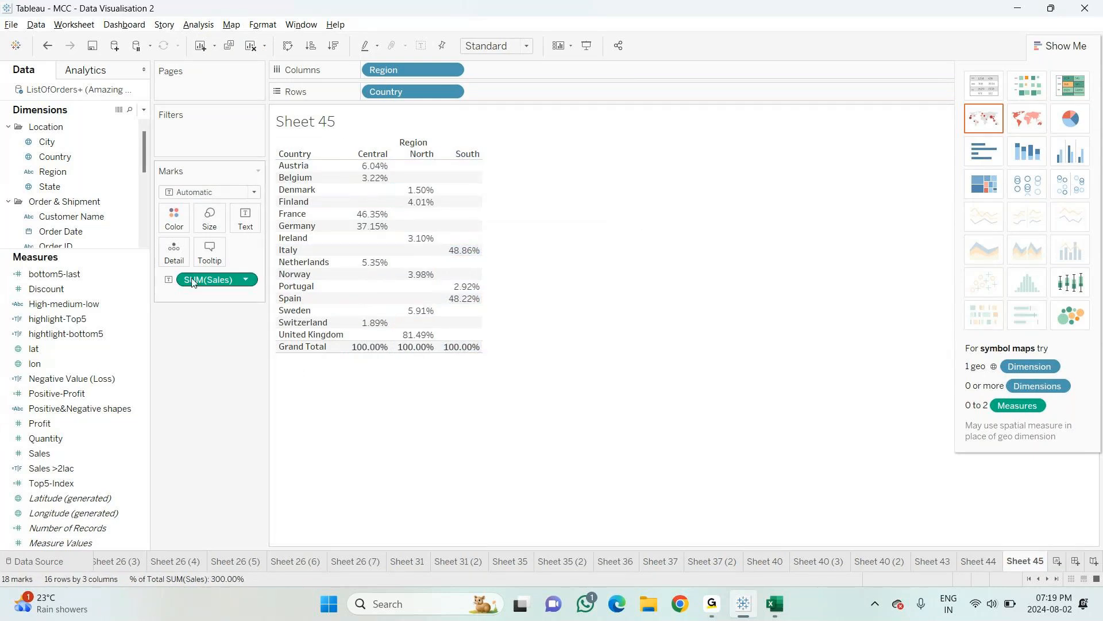
Step: Take Sales out of the view, add it back as the table values, and set the percentage calculation to Table
left_click_drag(195, 279, 200, 386)
left_click_drag(56, 453, 386, 240)
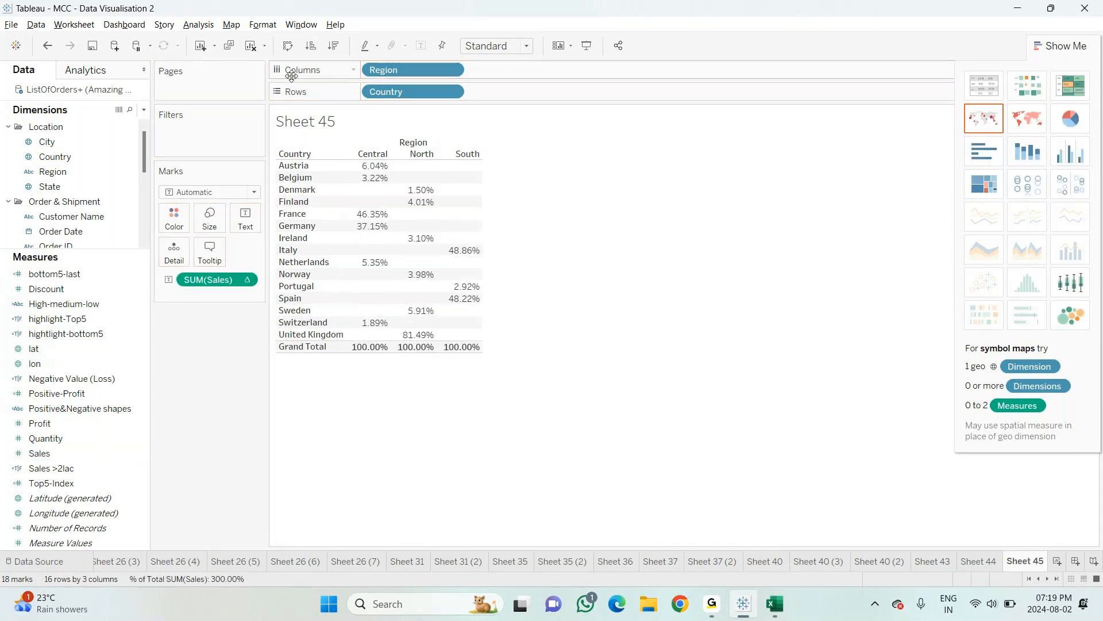
left_click(198, 24)
mouse_move(239, 131)
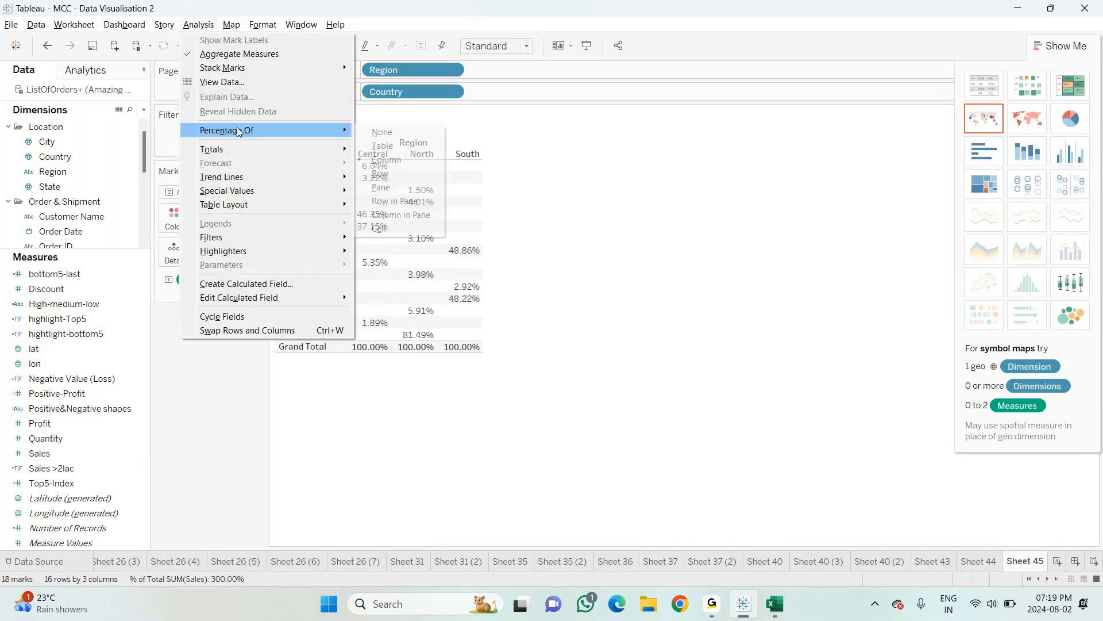
left_click(396, 146)
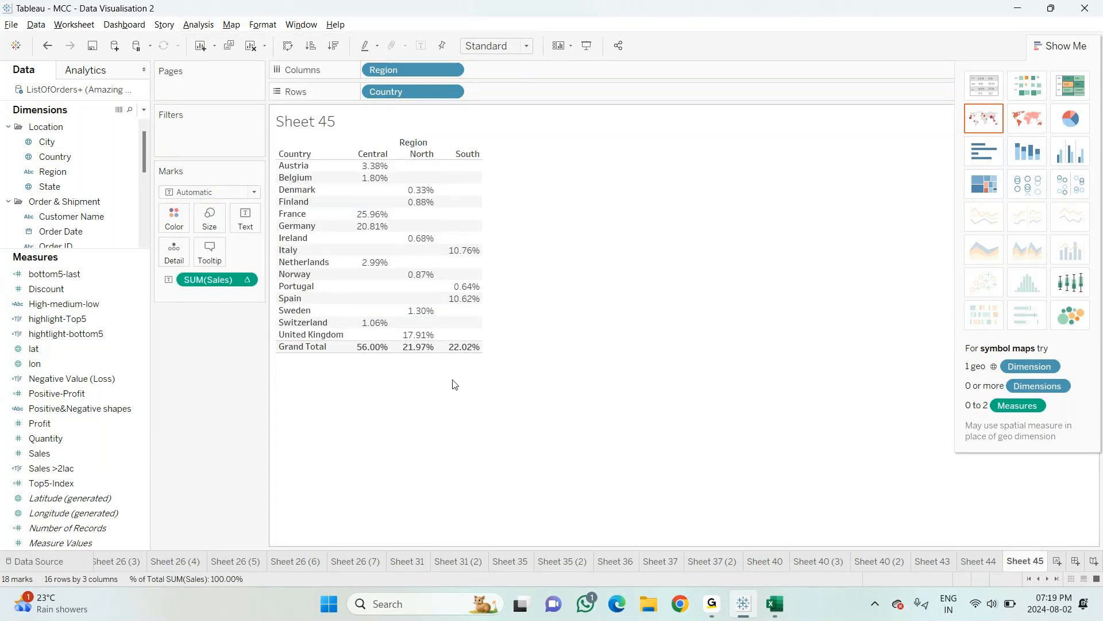
Step: Create a new worksheet and build a Sales text table with Country in rows and Region in columns
right_click(1030, 563)
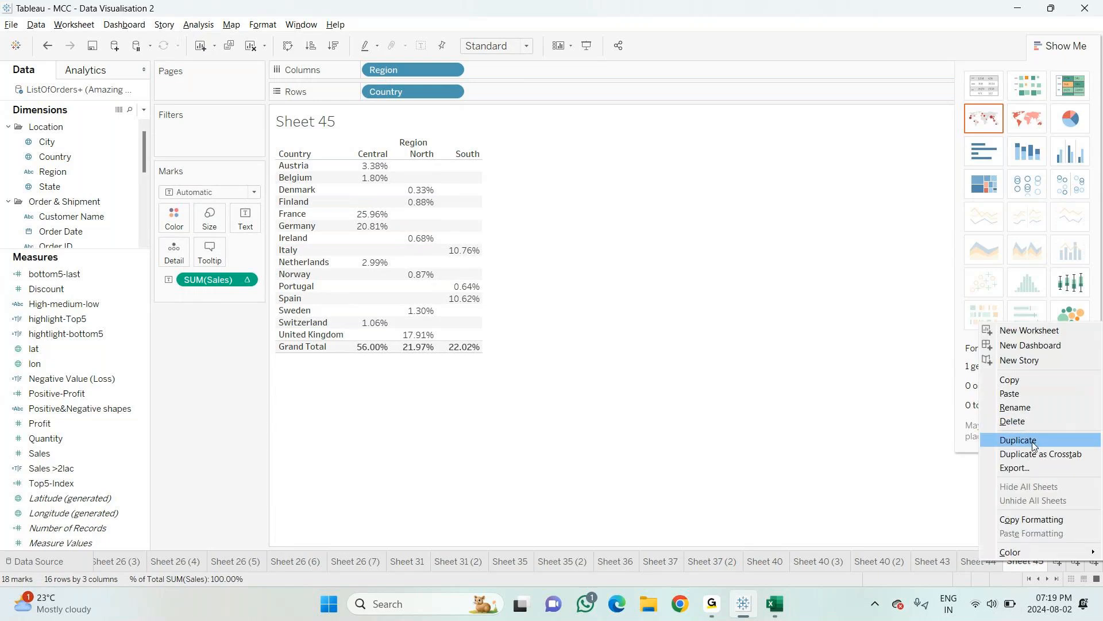
left_click(835, 486)
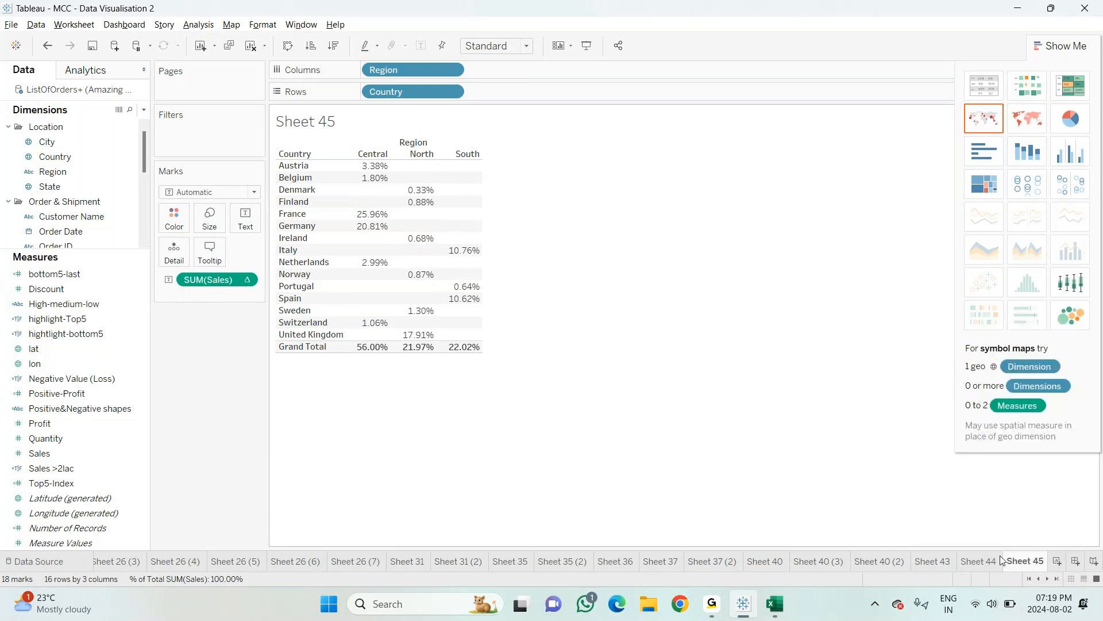
left_click(1057, 561)
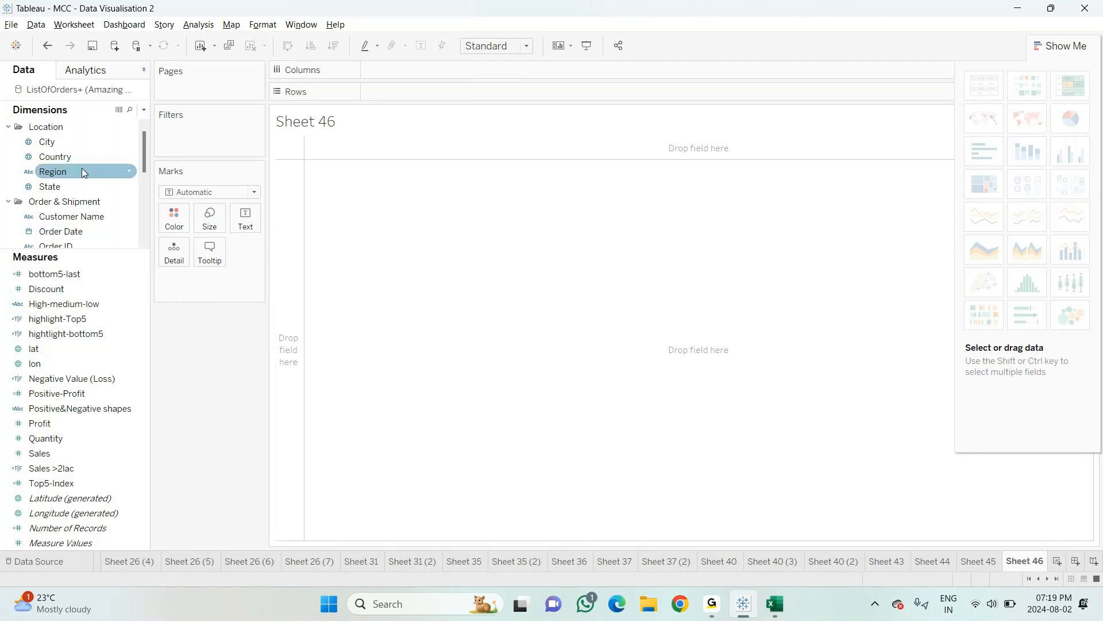
left_click_drag(80, 160, 243, 213)
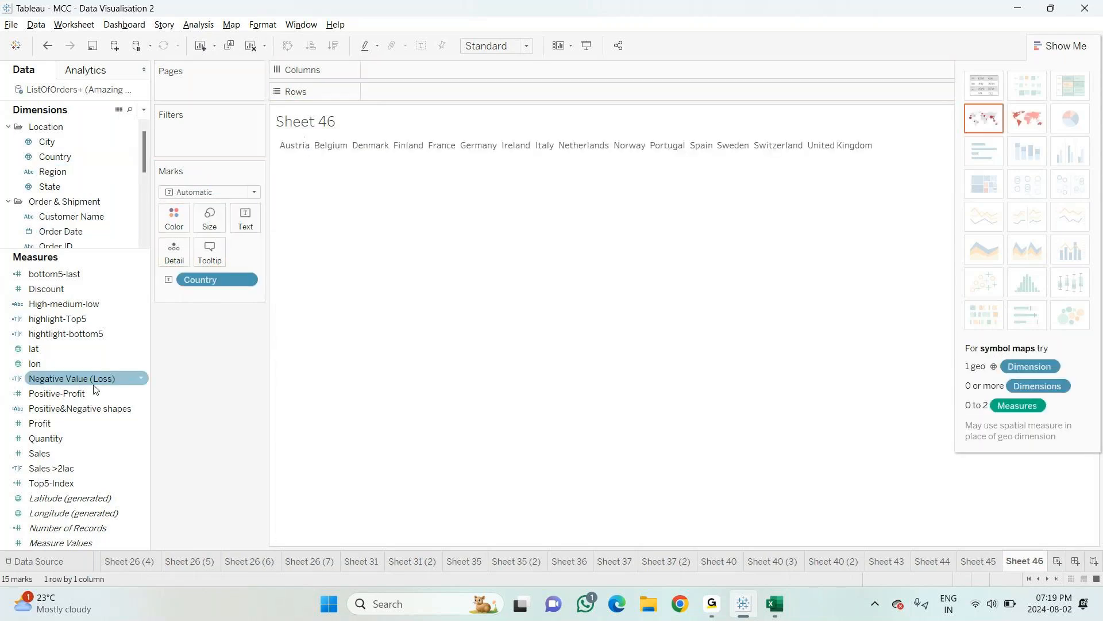
left_click(60, 454)
left_click_drag(60, 458, 251, 211)
left_click_drag(200, 279, 402, 92)
left_click_drag(71, 175, 420, 72)
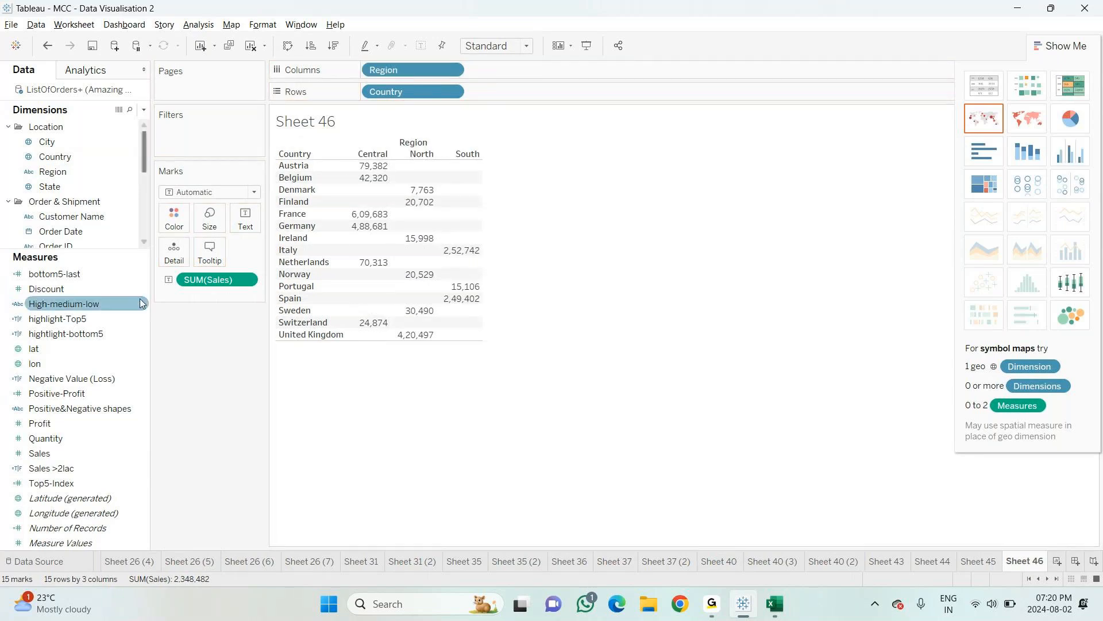
Step: Show Sales as percentages of Column and check the Central, North and South columns
left_click(198, 24)
mouse_move(213, 135)
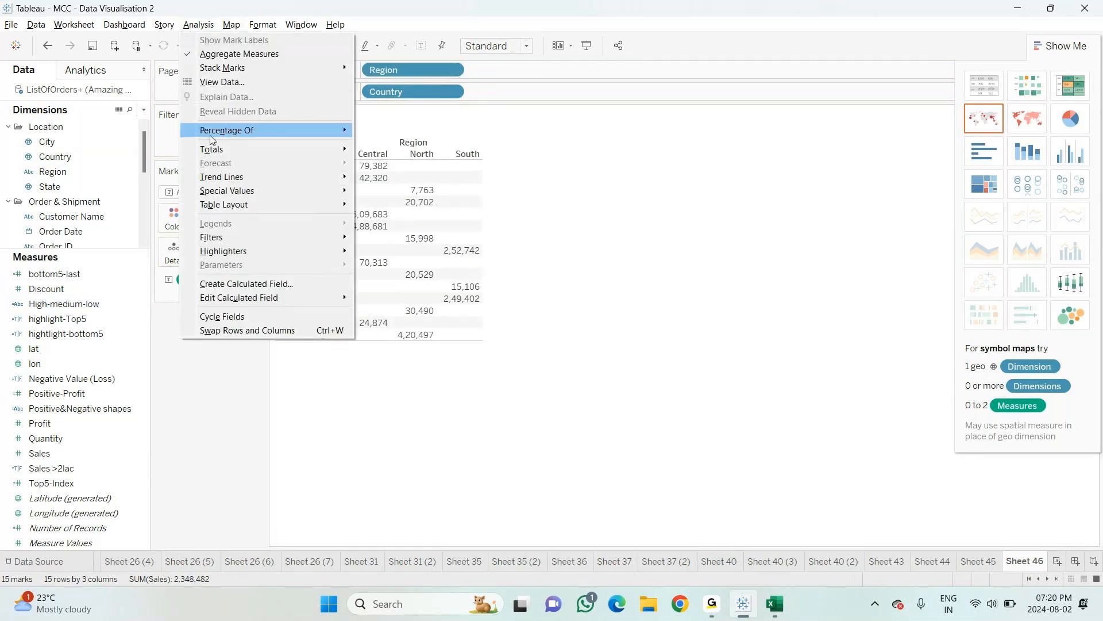
left_click(382, 159)
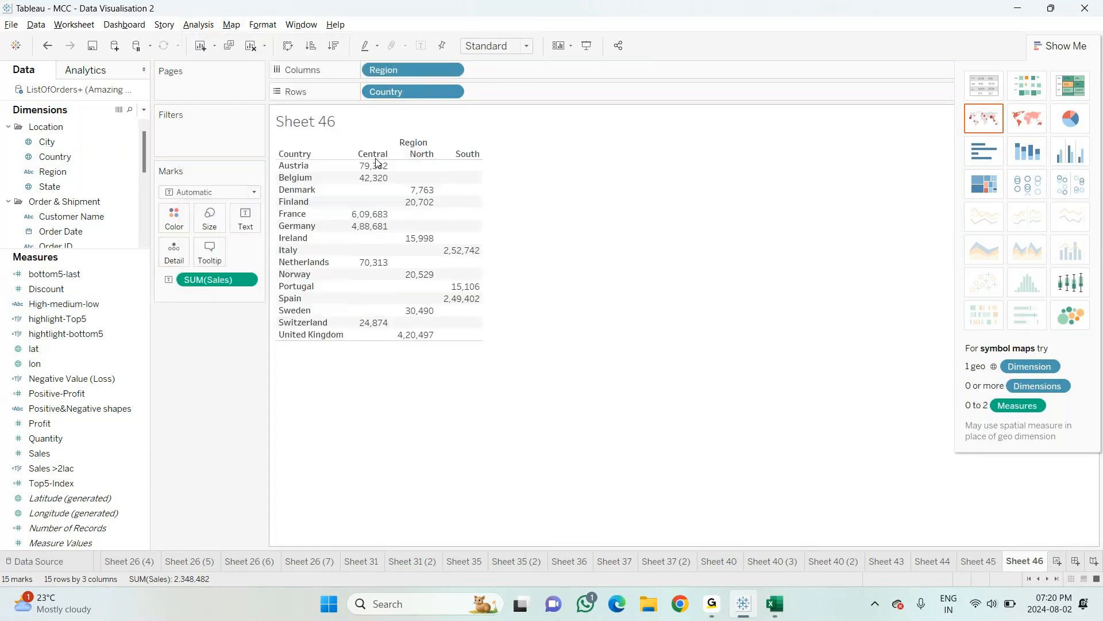
left_click(359, 152)
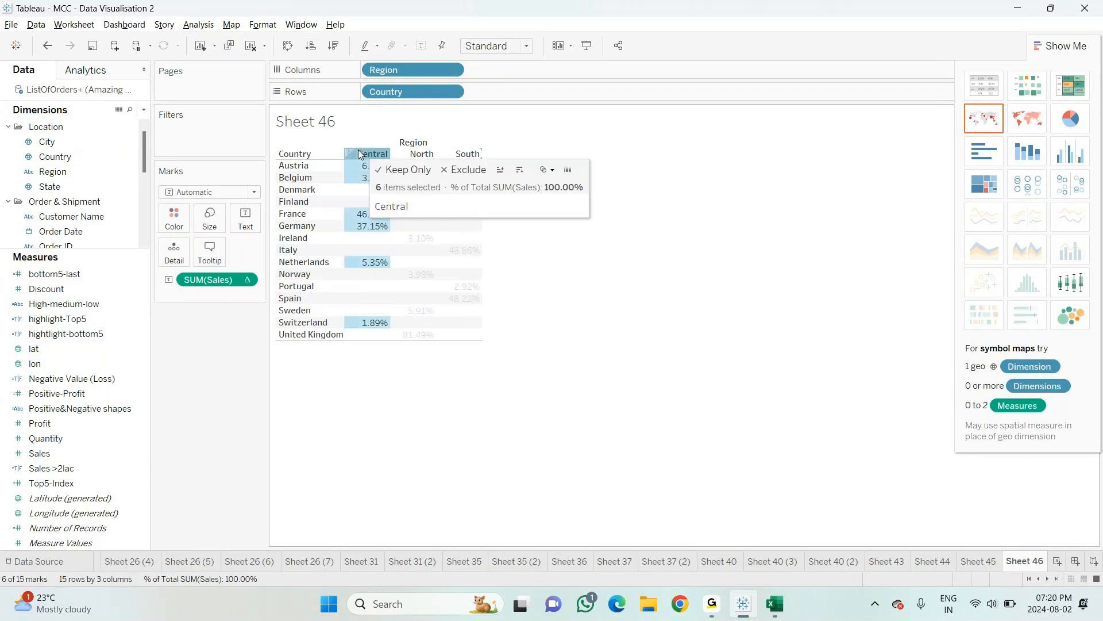
left_click(418, 154)
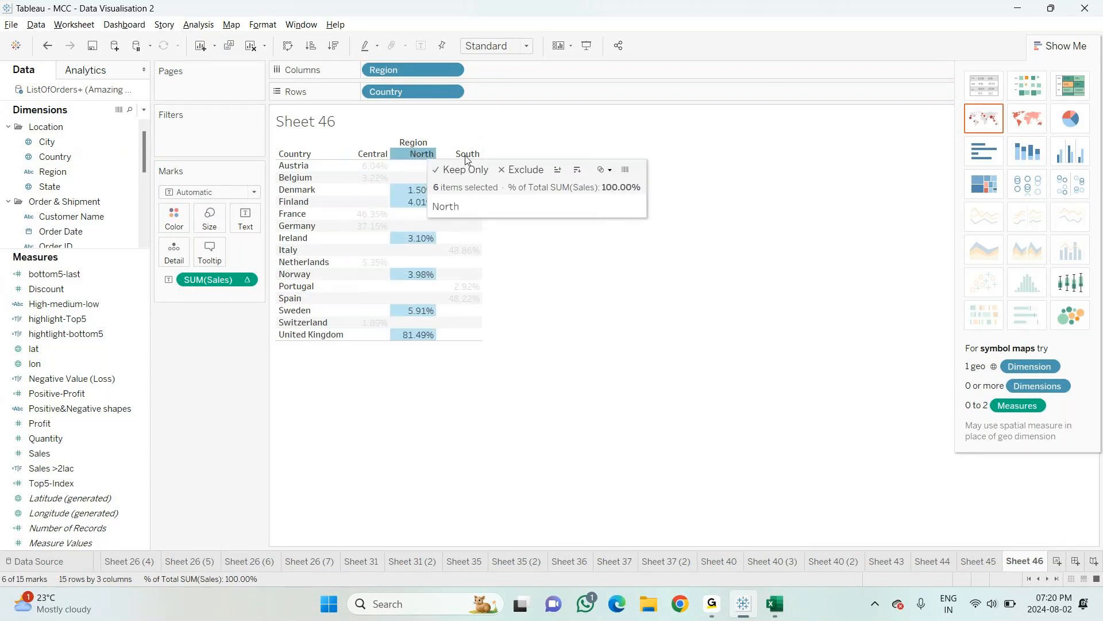
left_click(466, 155)
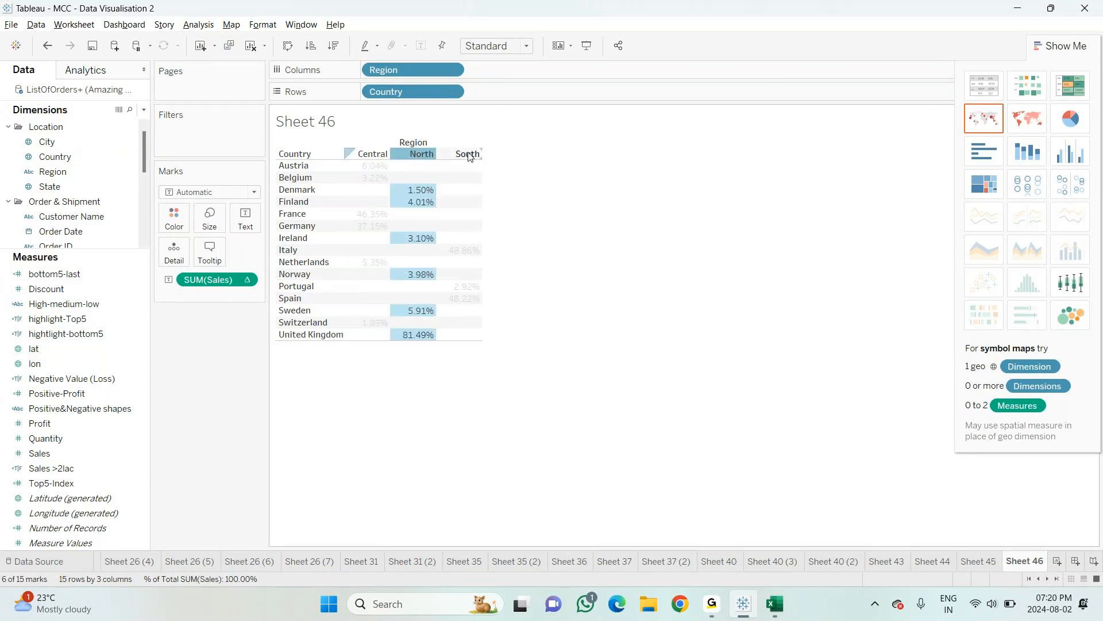
left_click(490, 383)
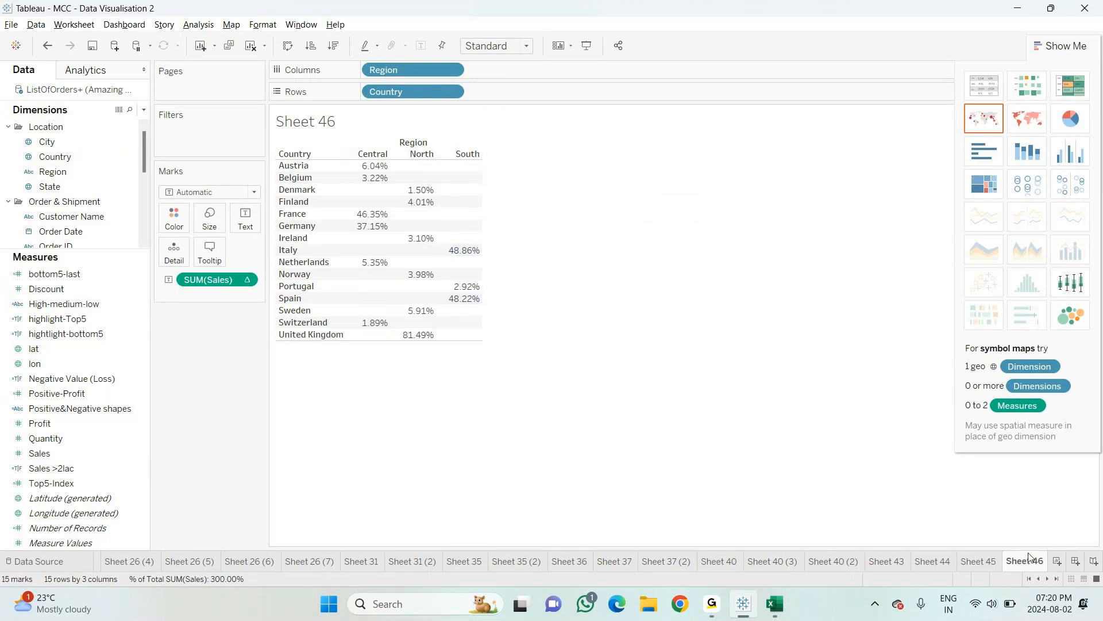
Step: Add another worksheet after Sheet 46 and build the same Country by Region text table of Sales on it
left_click(1057, 561)
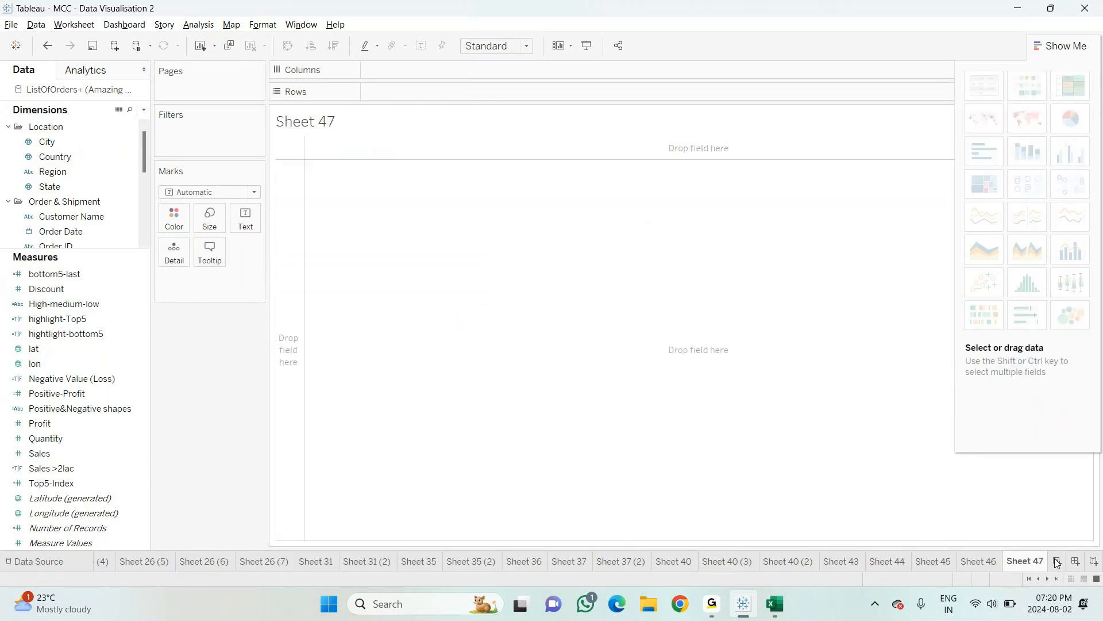
left_click(67, 156)
left_click_drag(67, 155, 233, 216)
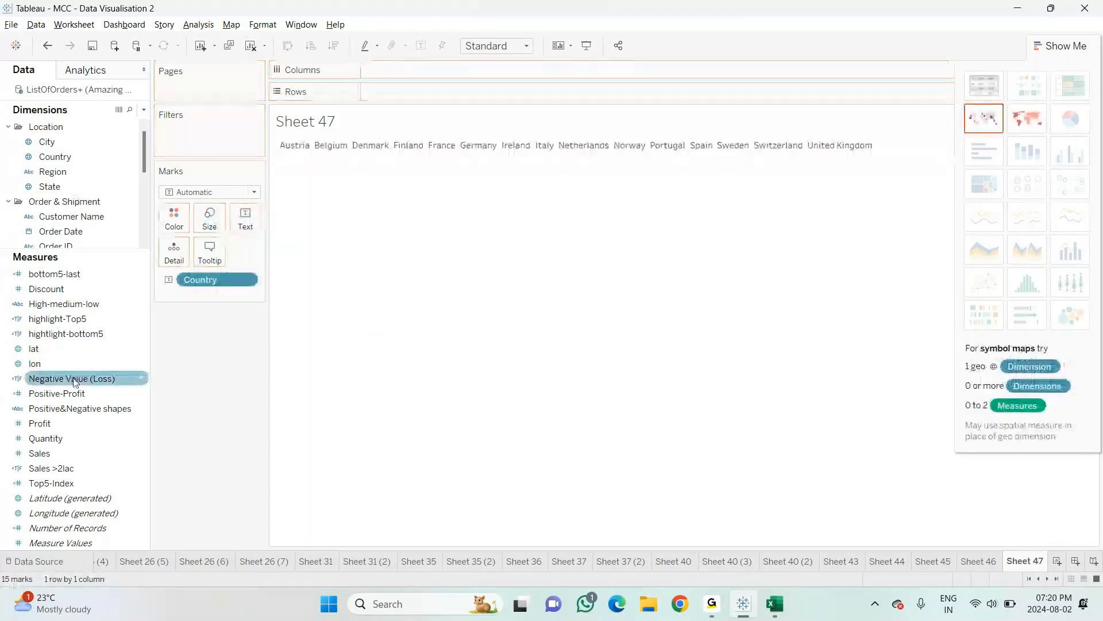
left_click_drag(40, 453, 235, 225)
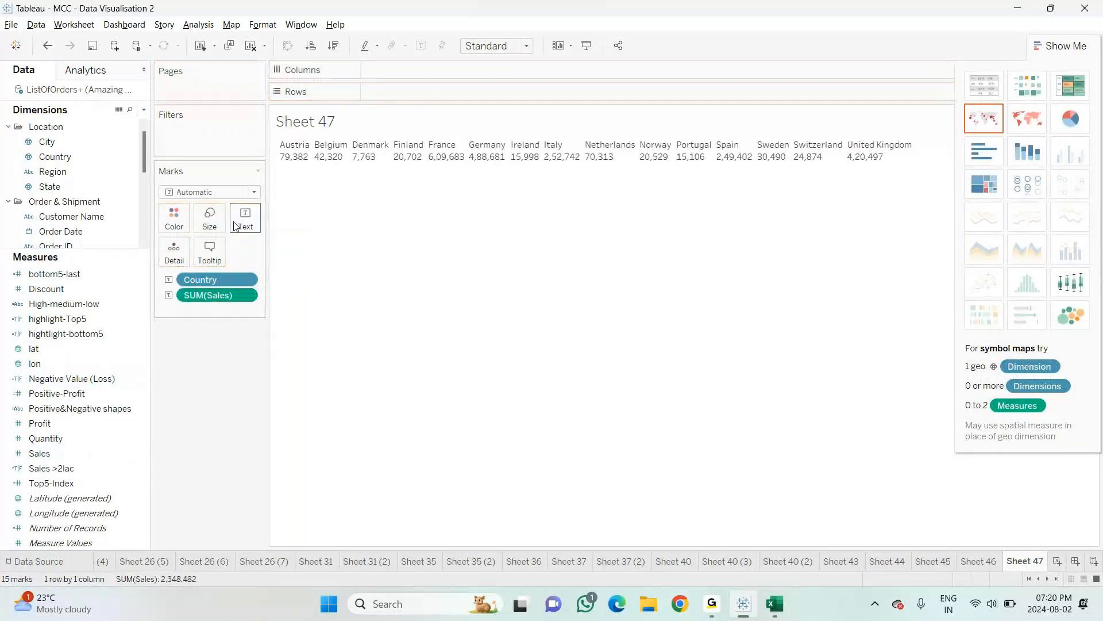
left_click(980, 85)
left_click_drag(52, 171, 429, 70)
left_click(210, 26)
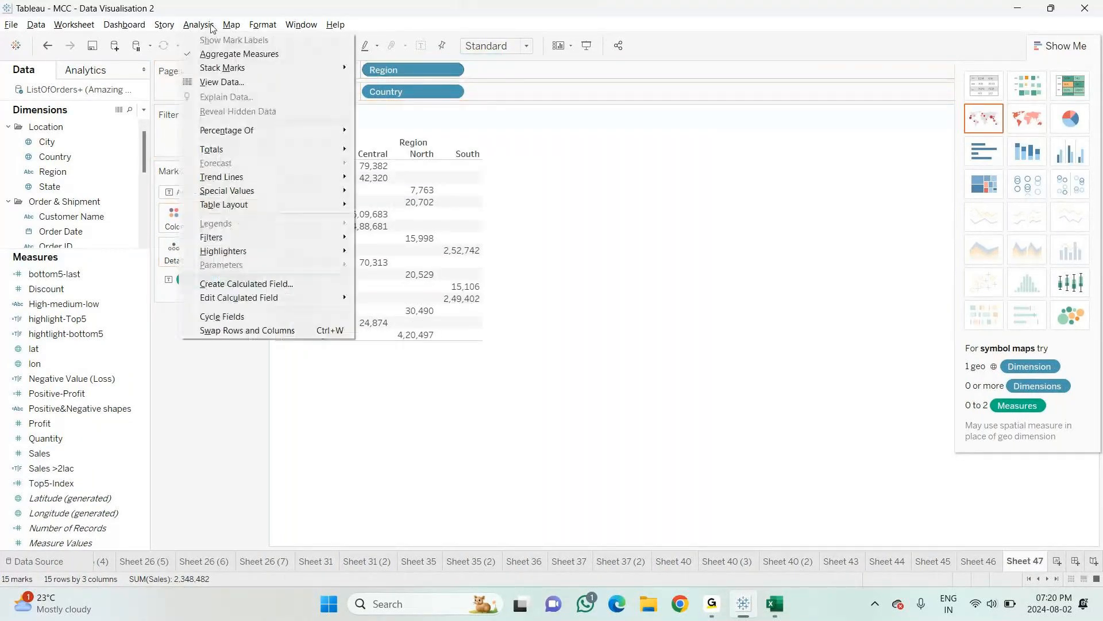
left_click(590, 251)
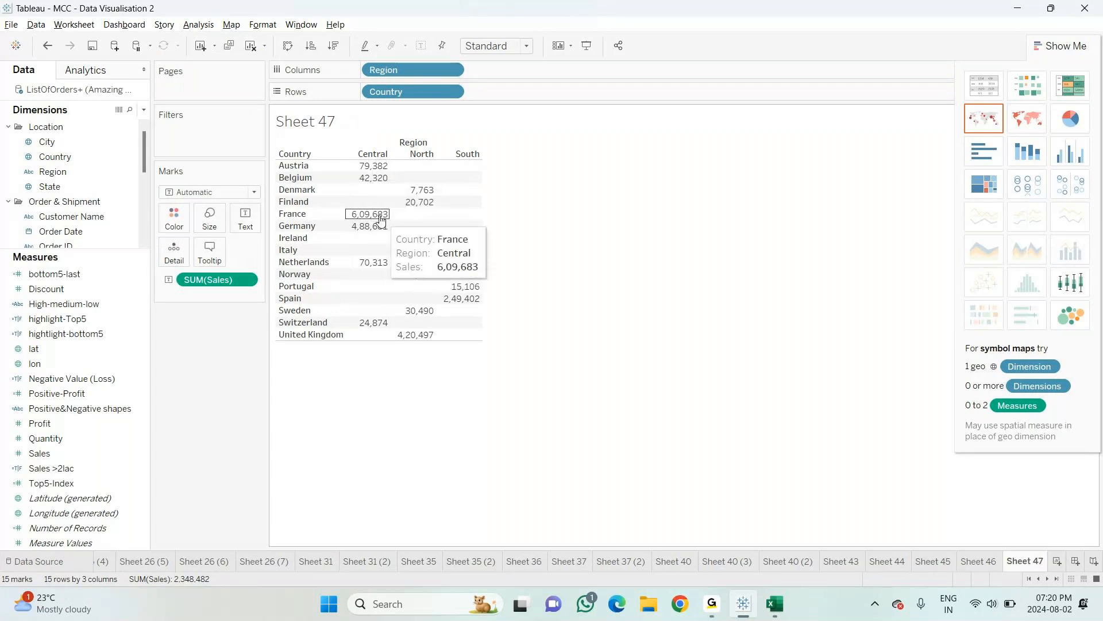
Step: Replace Region with Category in the columns of Sheet 47, keeping Country in rows
left_click_drag(392, 70, 212, 363)
scroll(85, 172, "down", 3)
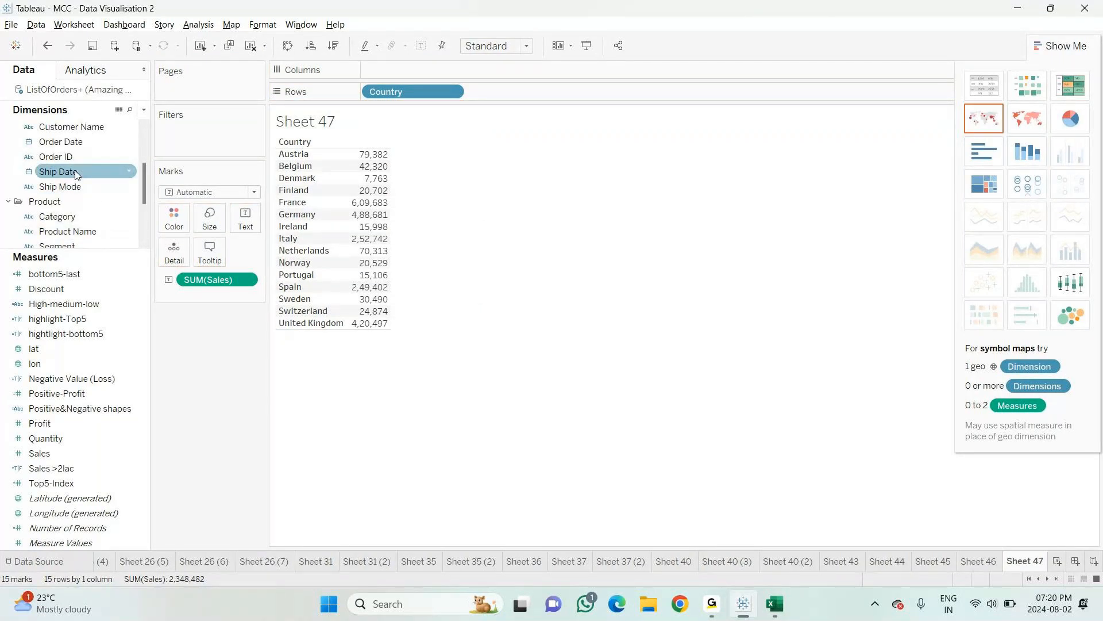
scroll(80, 167, "up", 1)
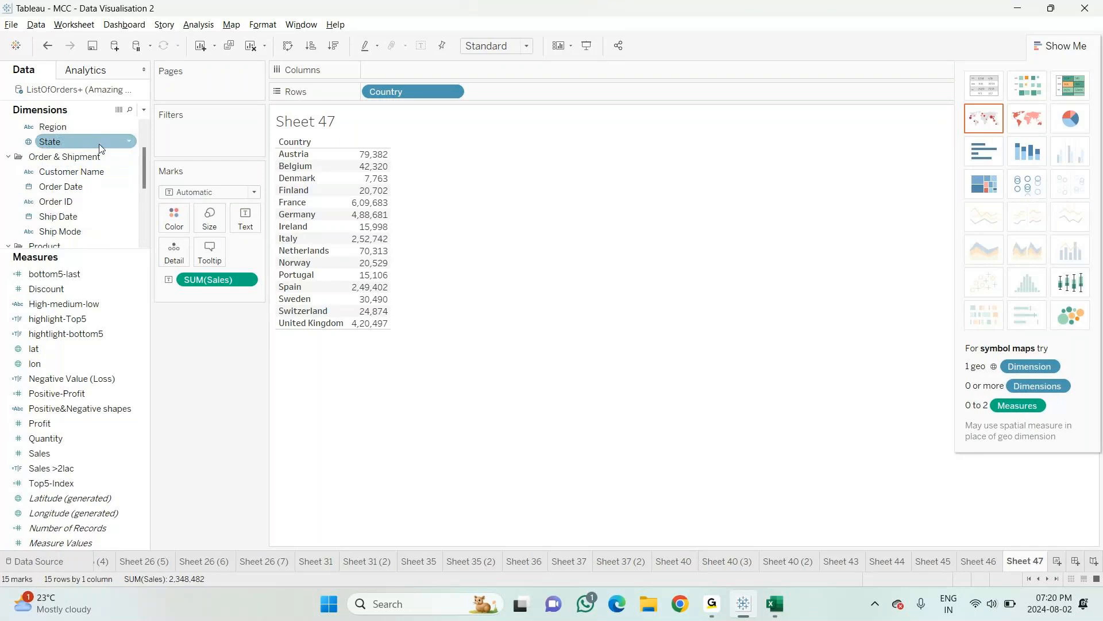
scroll(68, 201, "down", 3)
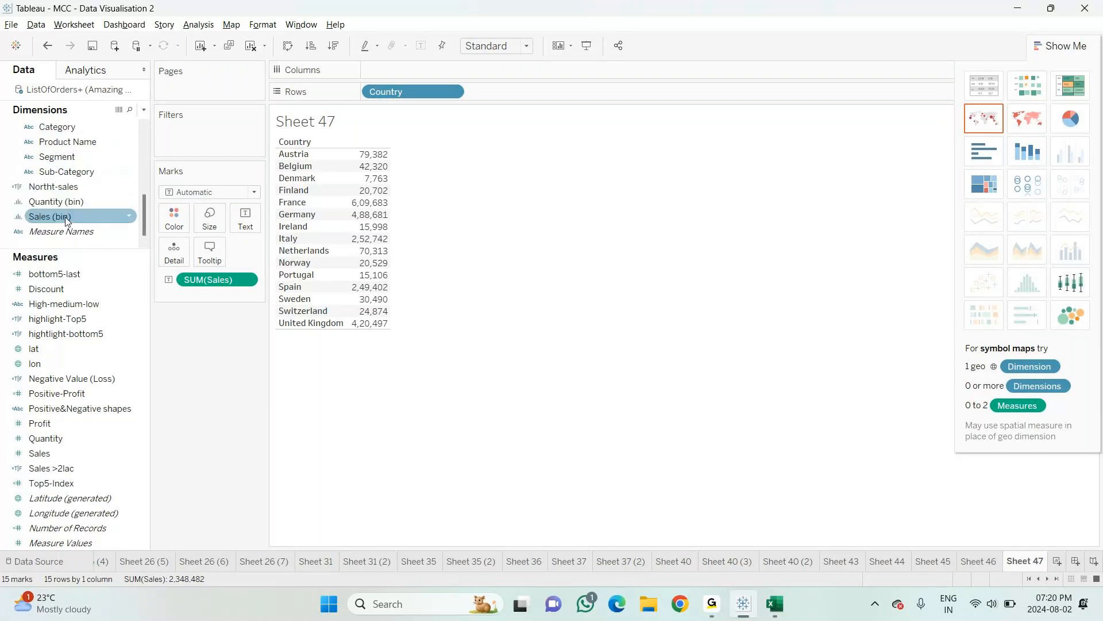
left_click_drag(57, 127, 398, 71)
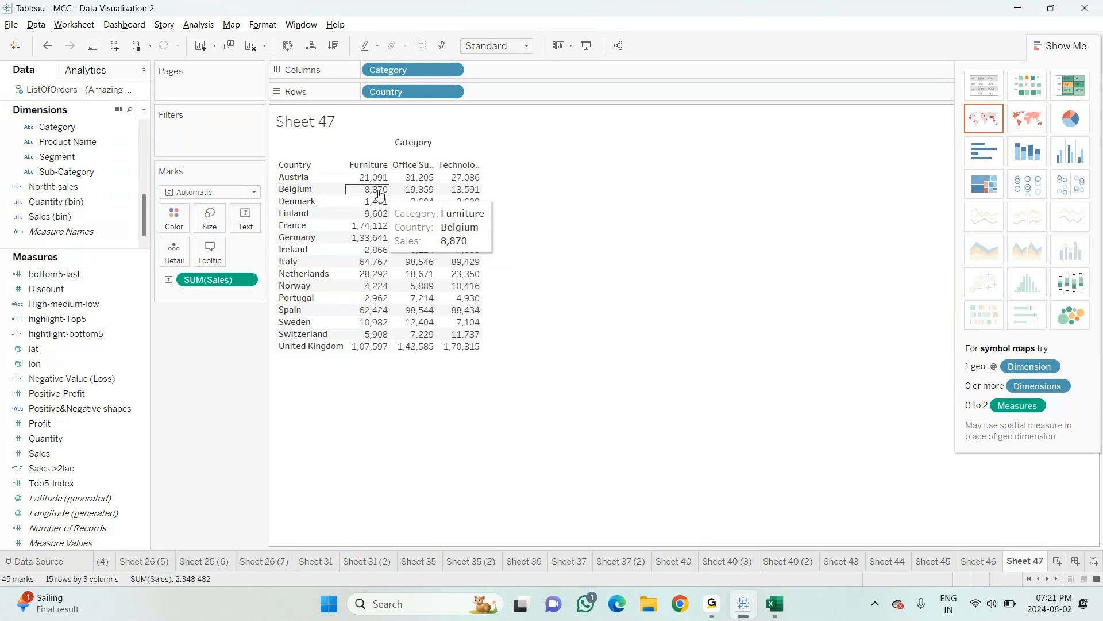
Step: Show Sales as percentages of Row and check the Austria row plus the Furniture and Office Supplies columns
left_click(198, 25)
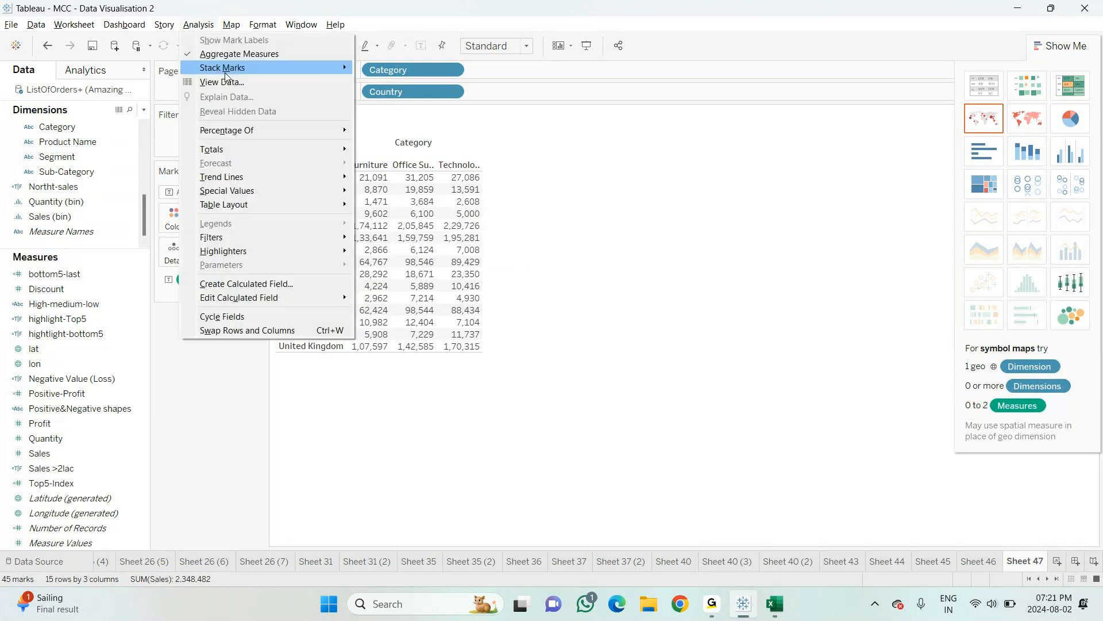
mouse_move(207, 136)
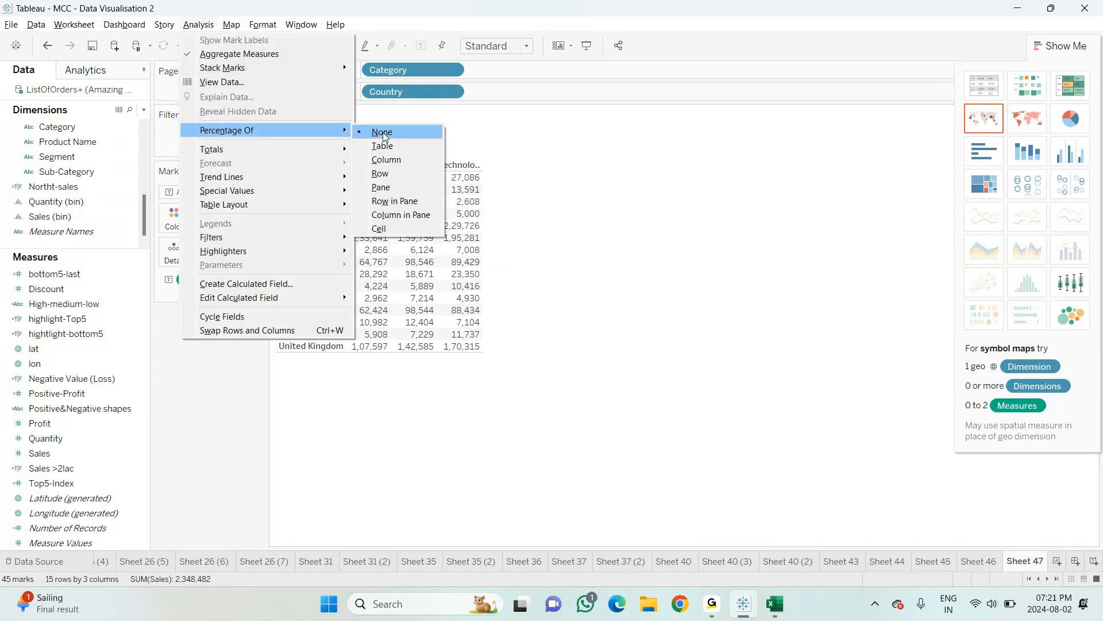
left_click(379, 174)
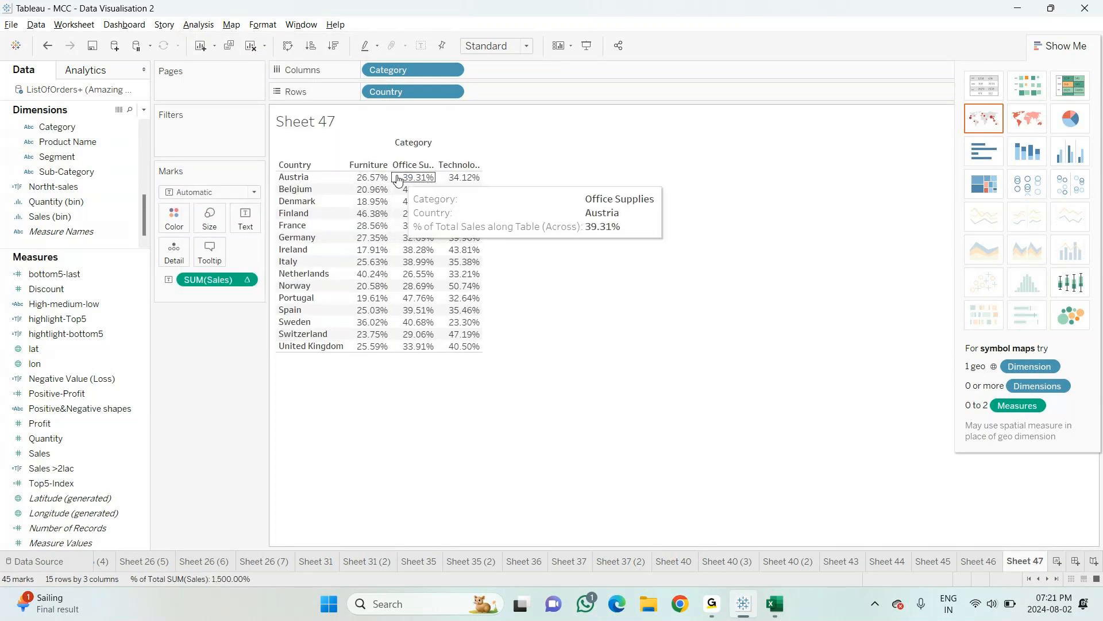
left_click(303, 180)
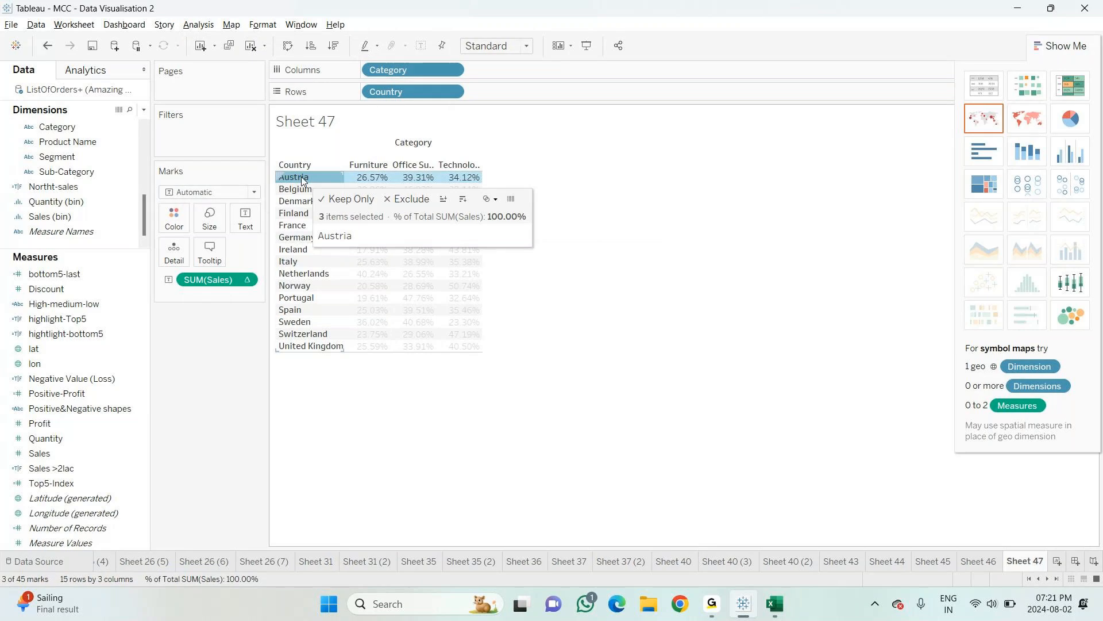
left_click(368, 158)
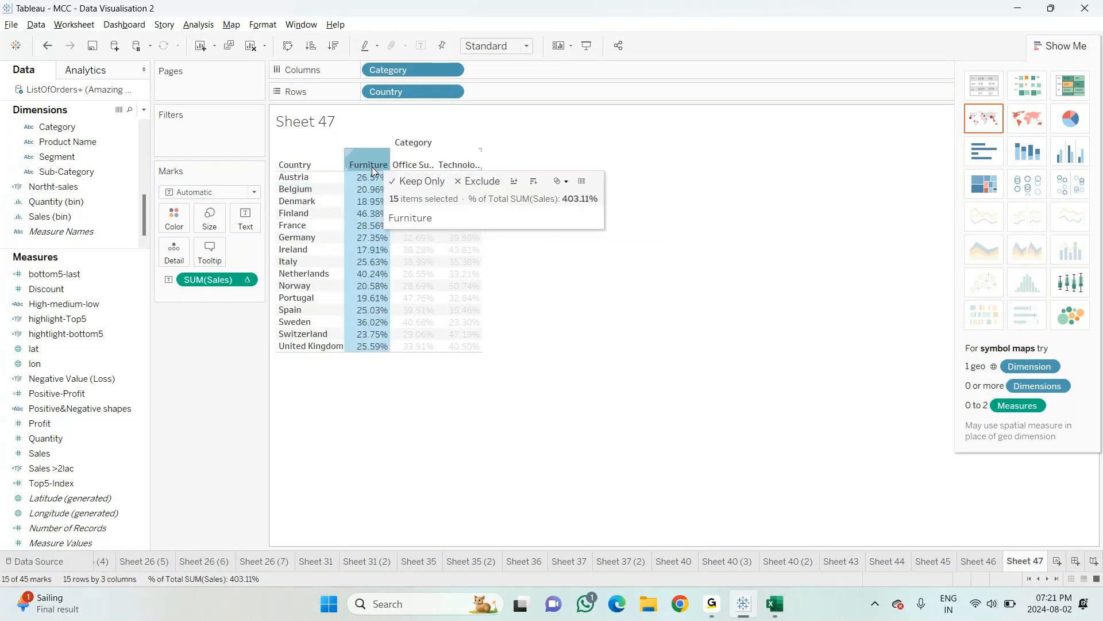
left_click(420, 166)
Step: On Sheet 46, replace Region with Category in the columns of the percentage table
left_click(971, 563)
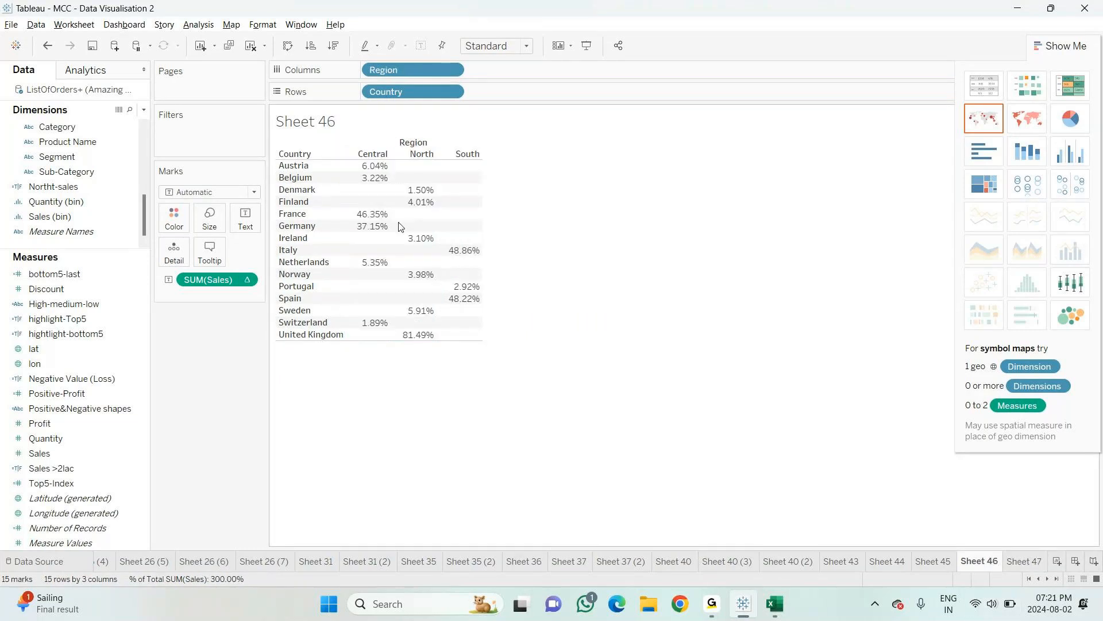
left_click_drag(404, 71, 218, 384)
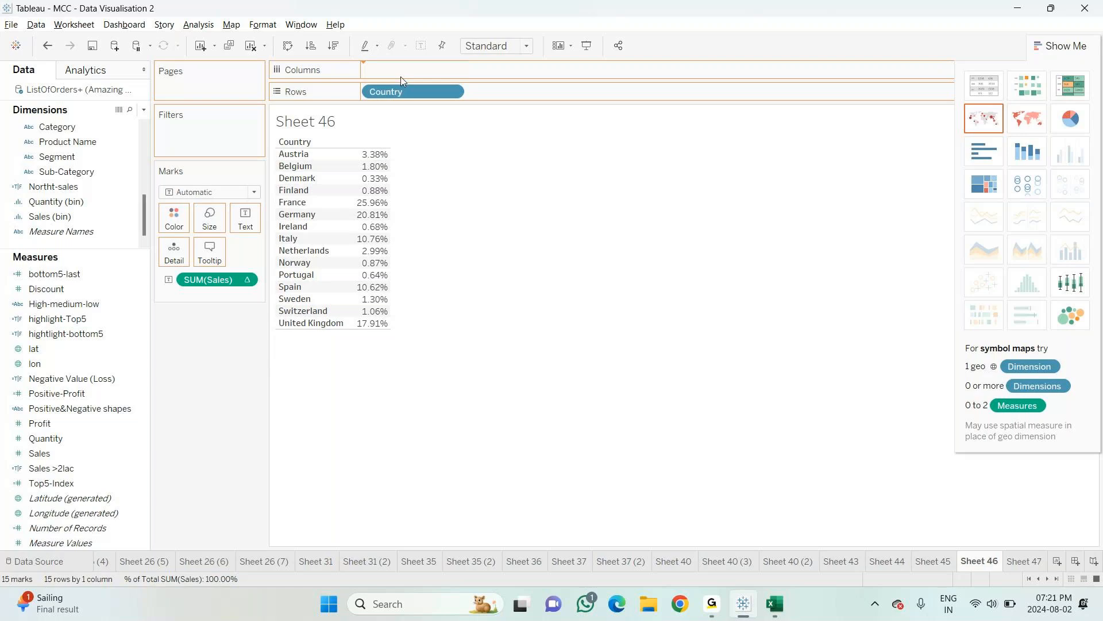
left_click_drag(401, 77, 401, 77)
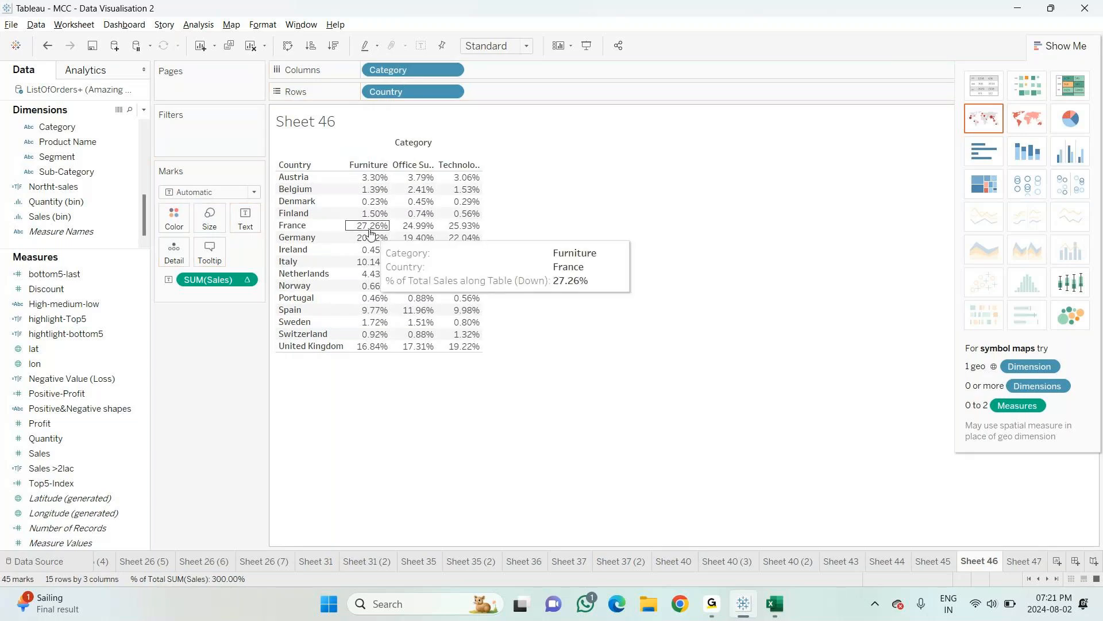
Step: Check the percentage totals of the Austria and Belgium rows and of the Furniture and Technology columns
left_click(295, 178)
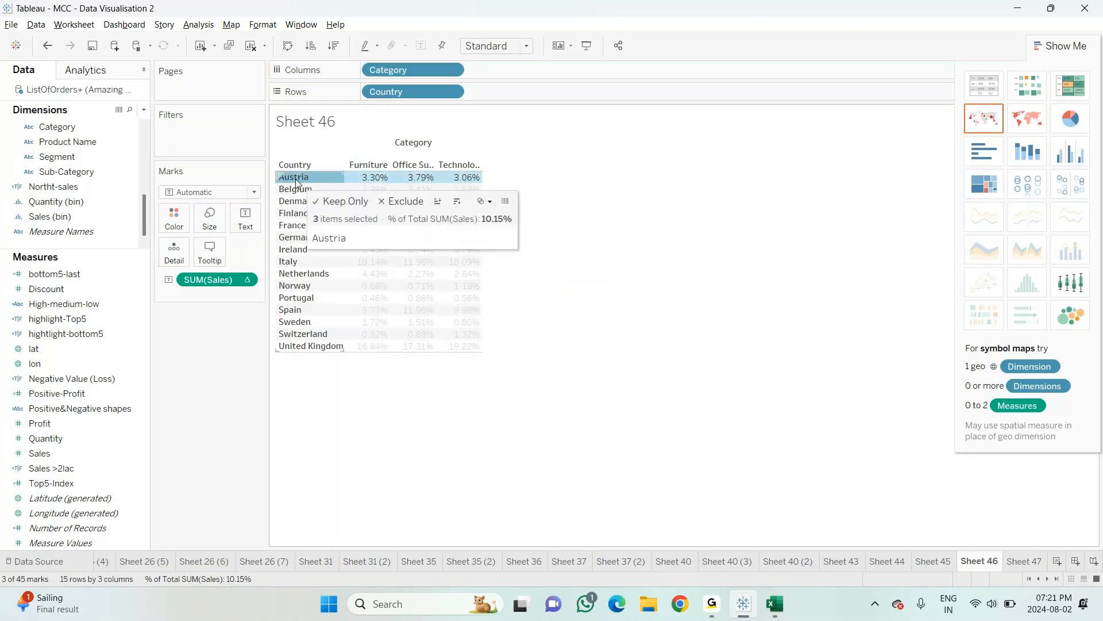
left_click(295, 191)
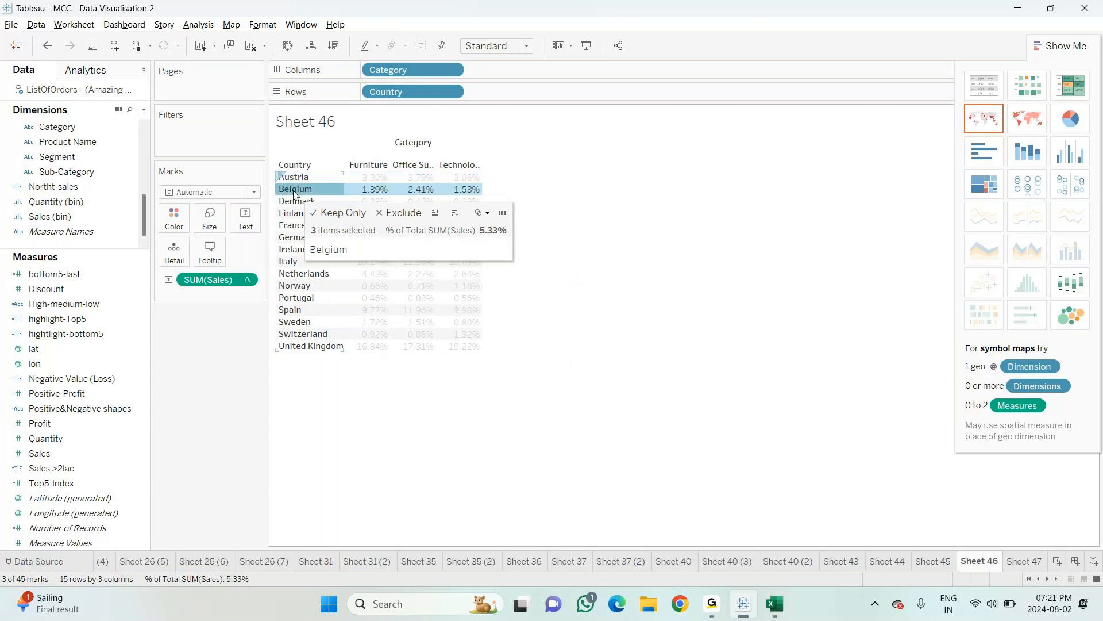
left_click(371, 164)
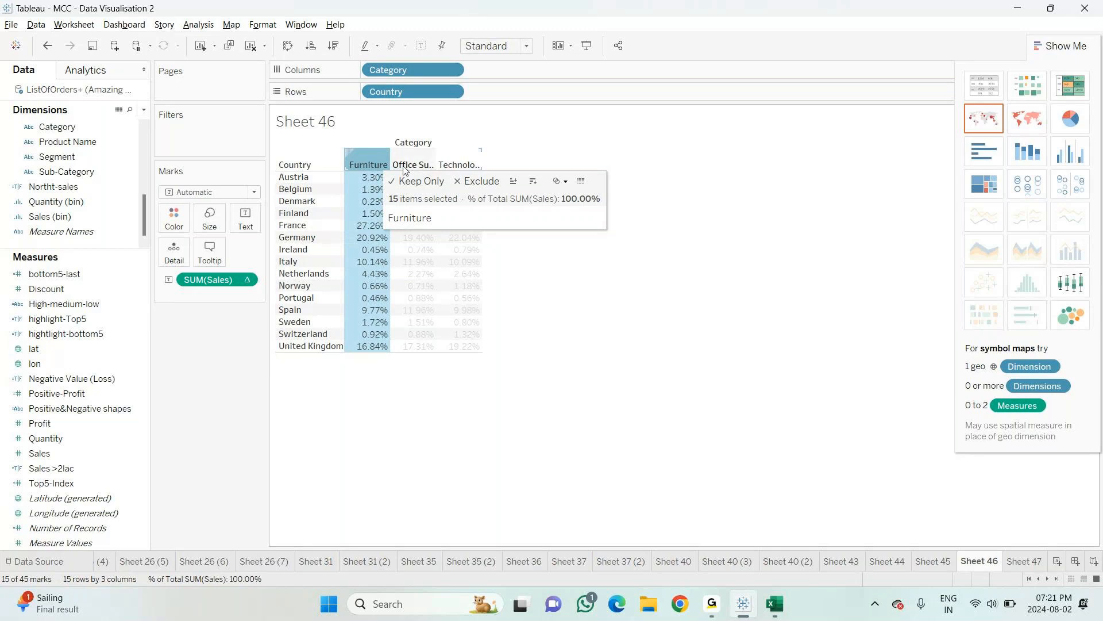
left_click(463, 165)
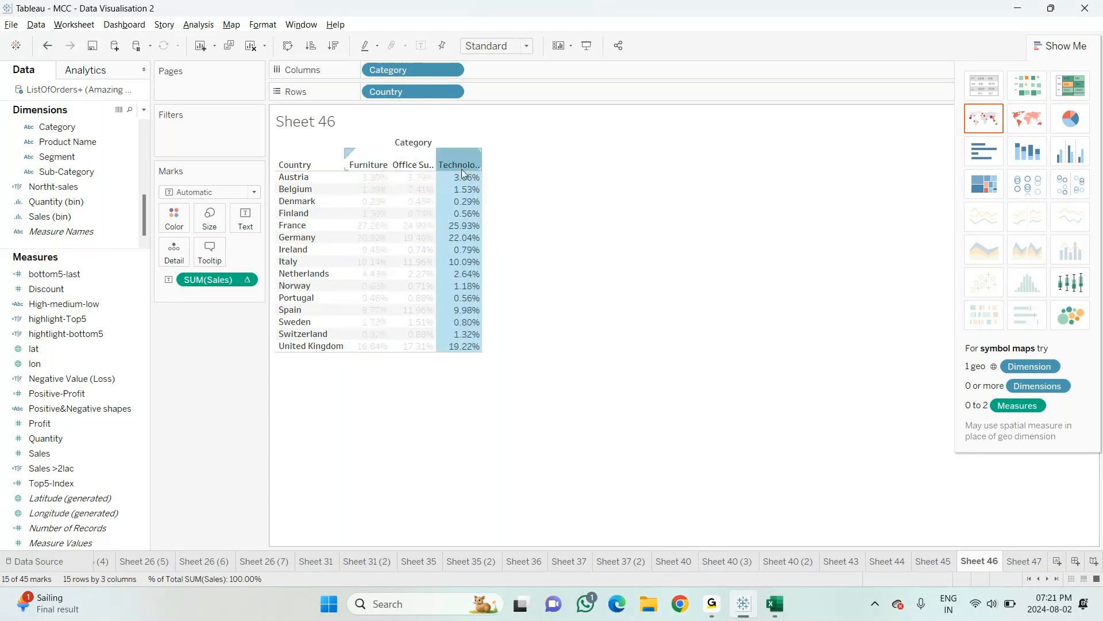
Step: Check the Austria row total on Sheet 47 and compare its row percentages with the column percentages on Sheet 46
left_click(1028, 561)
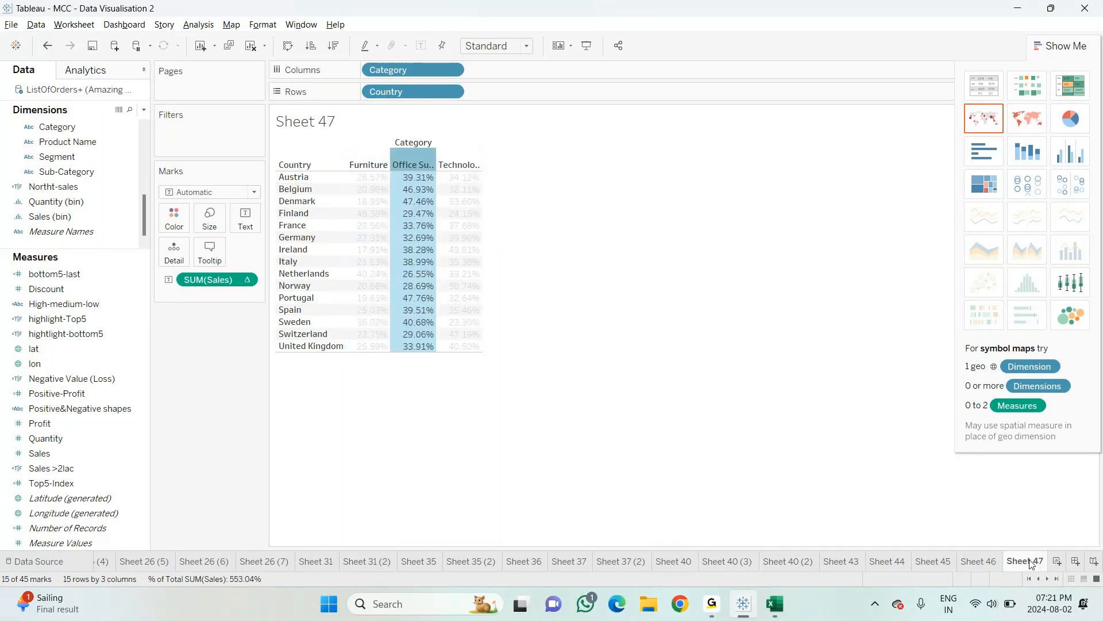
left_click(294, 180)
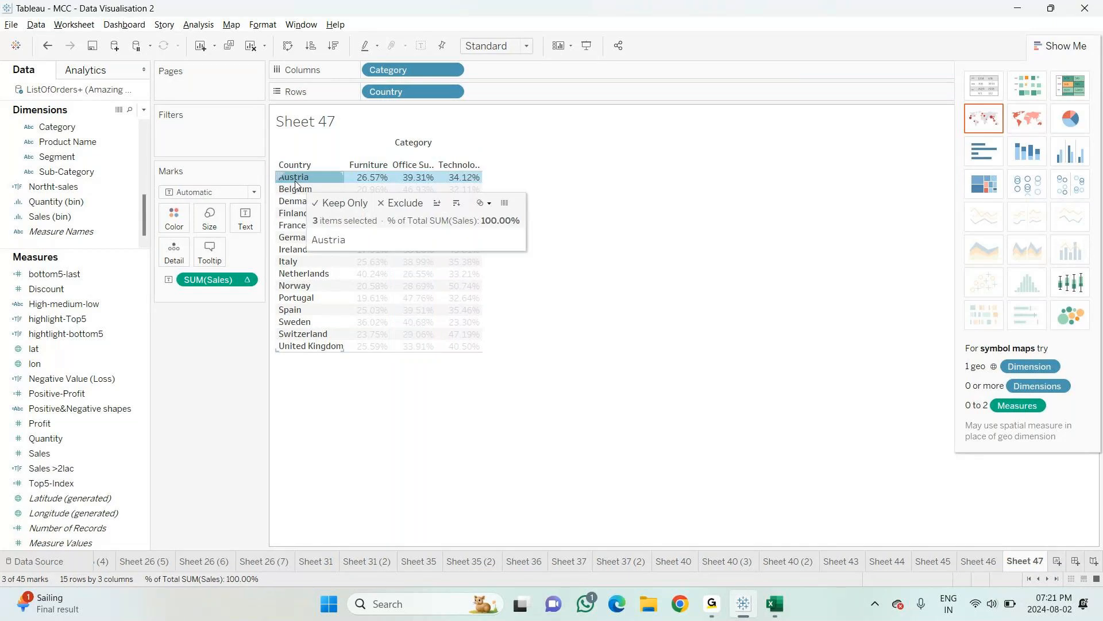
left_click(926, 563)
left_click(989, 561)
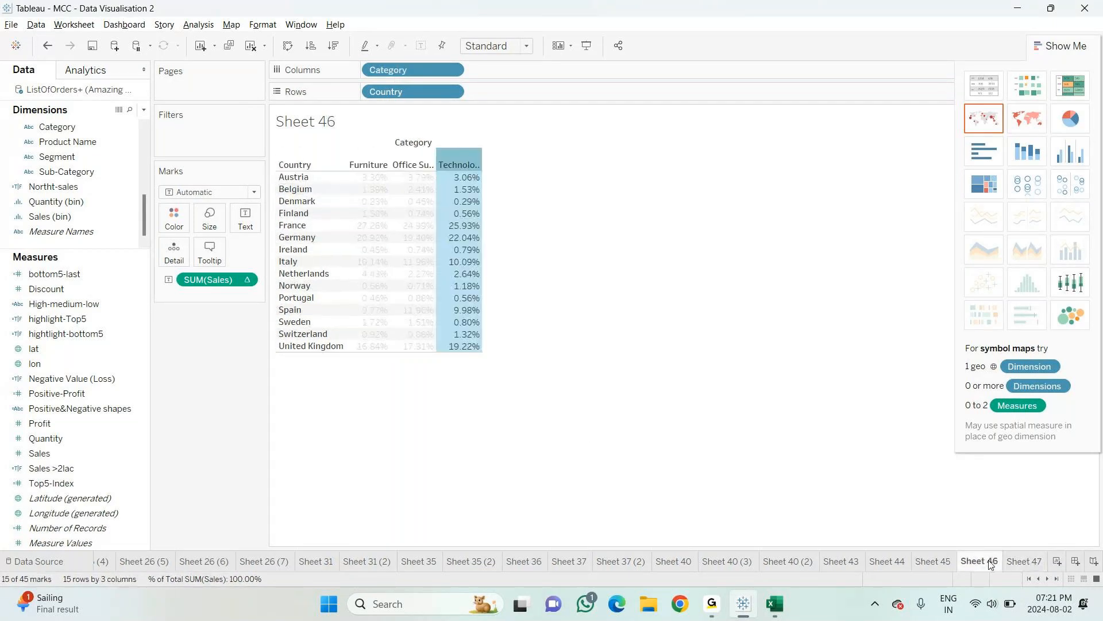
left_click(1020, 562)
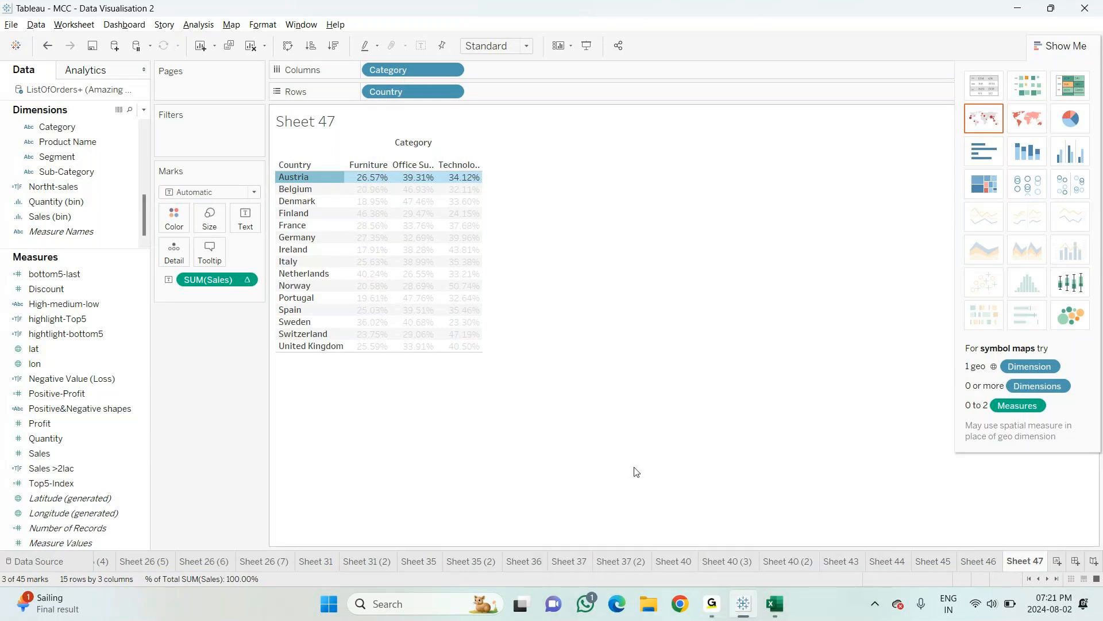
Step: Hide the Show Me chart suggestions on Sheet 47
mouse_move(712, 604)
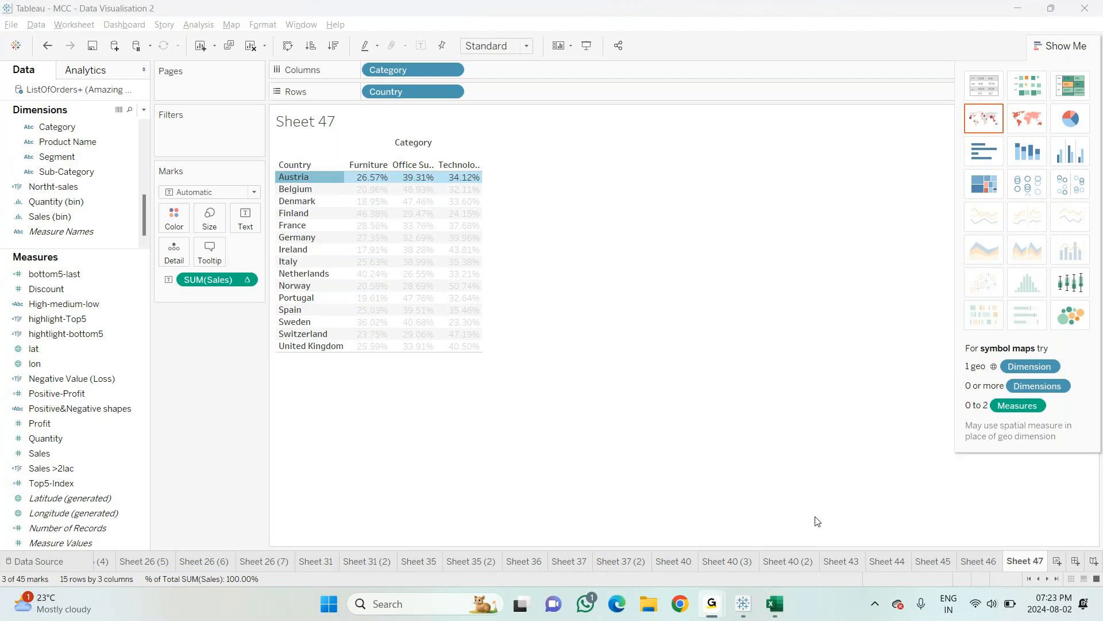
left_click(395, 543)
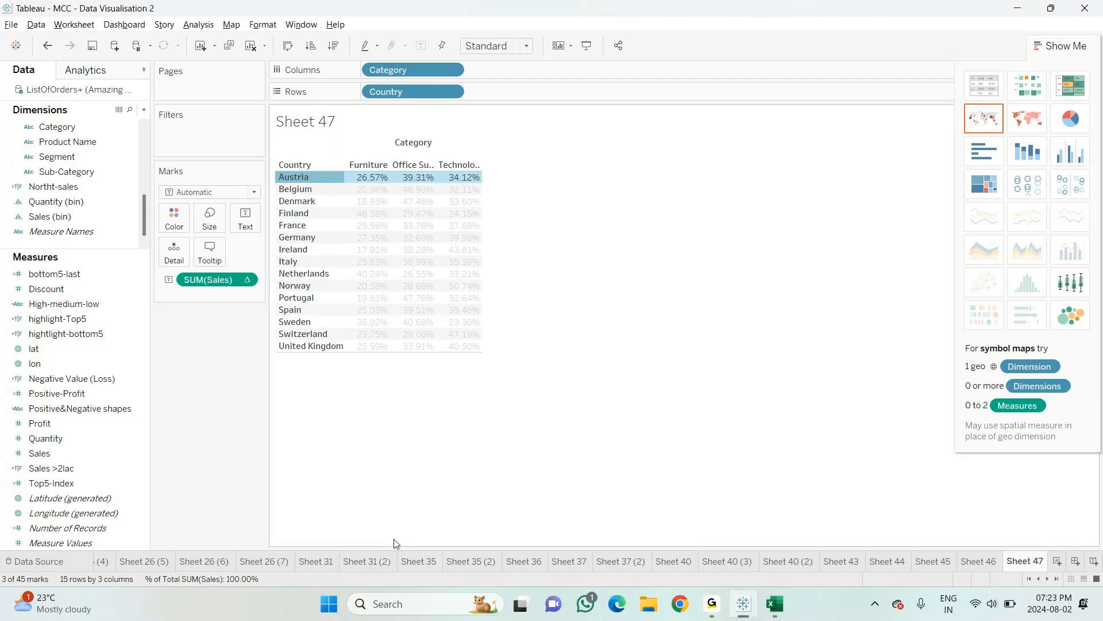
left_click(1051, 50)
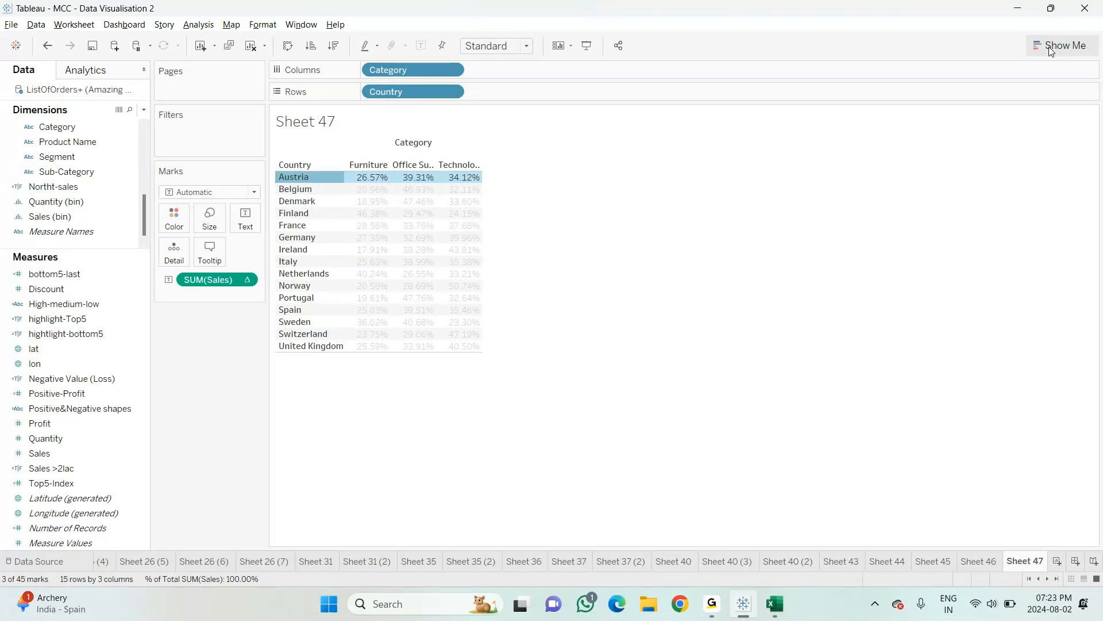
left_click(379, 540)
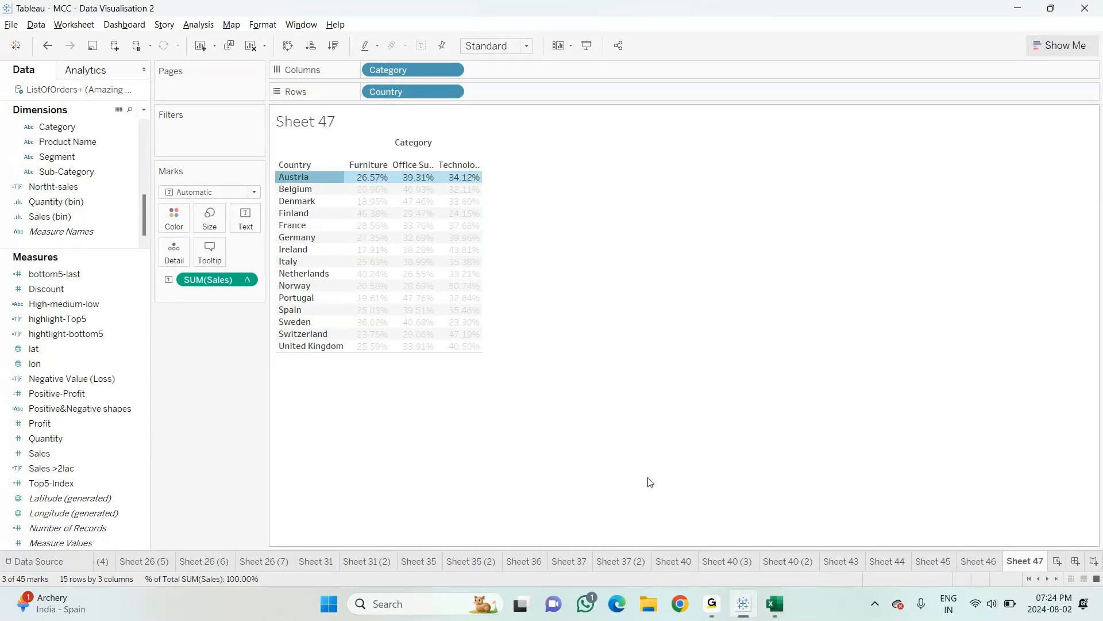
Step: Create a new worksheet and build a Sales text table with Country in rows and Category in columns
key("ctrl+m")
scroll(78, 172, "up", 2)
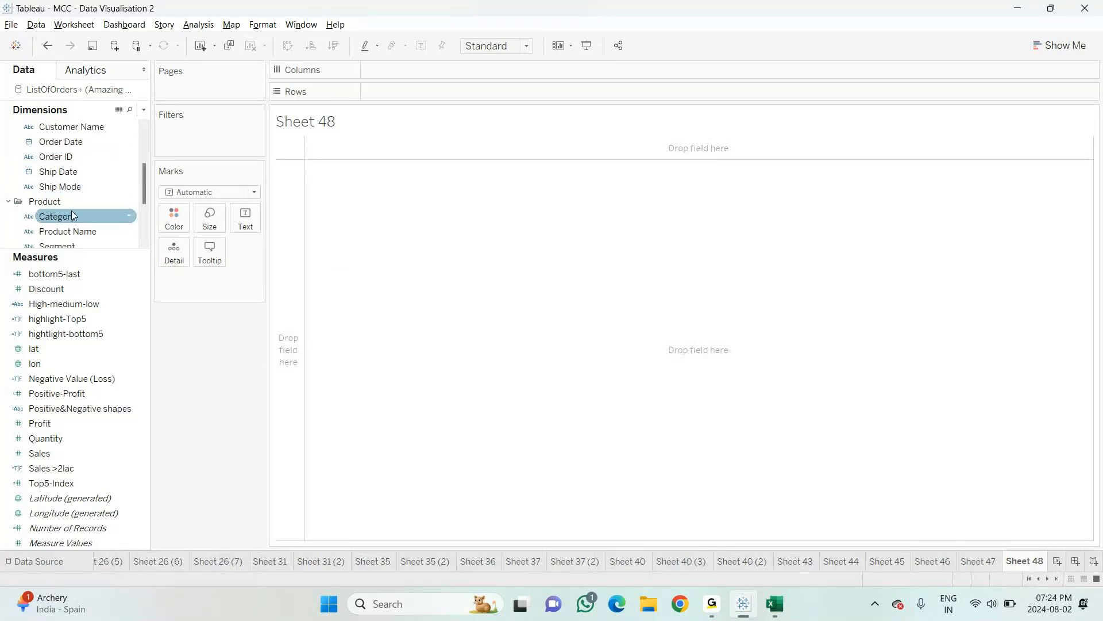
left_click_drag(70, 216, 400, 63)
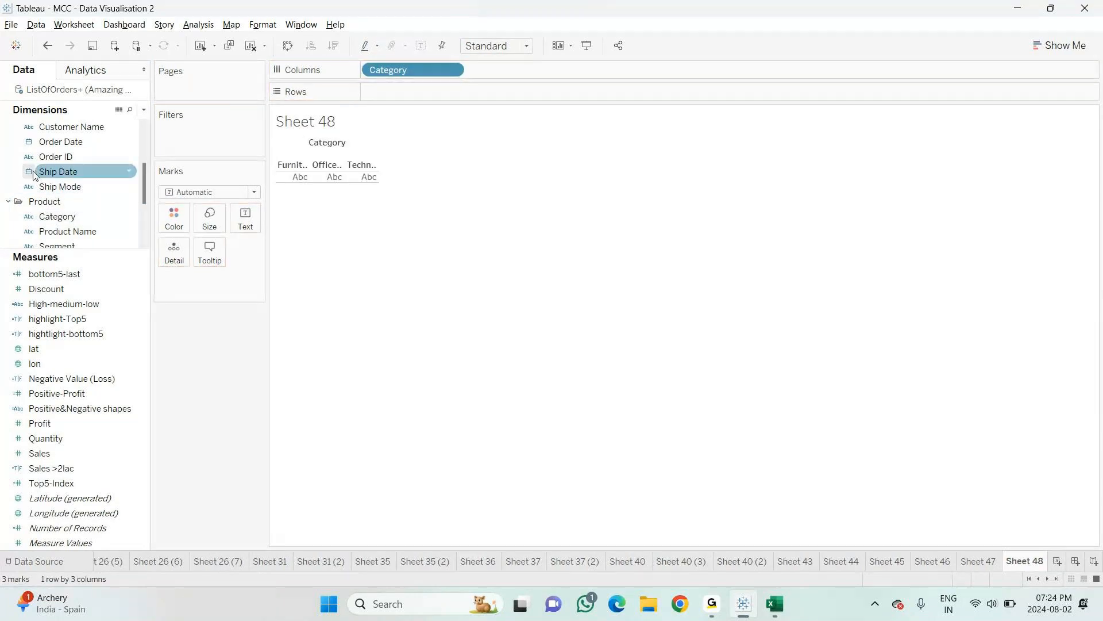
scroll(46, 156, "up", 3)
left_click_drag(49, 156, 298, 176)
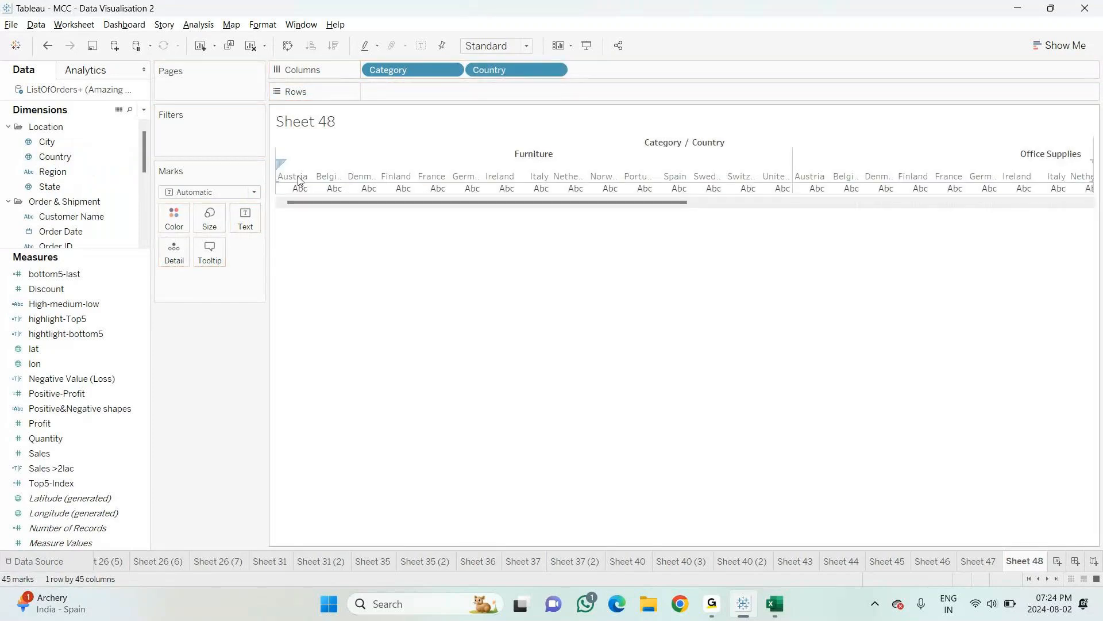
left_click_drag(516, 70, 404, 87)
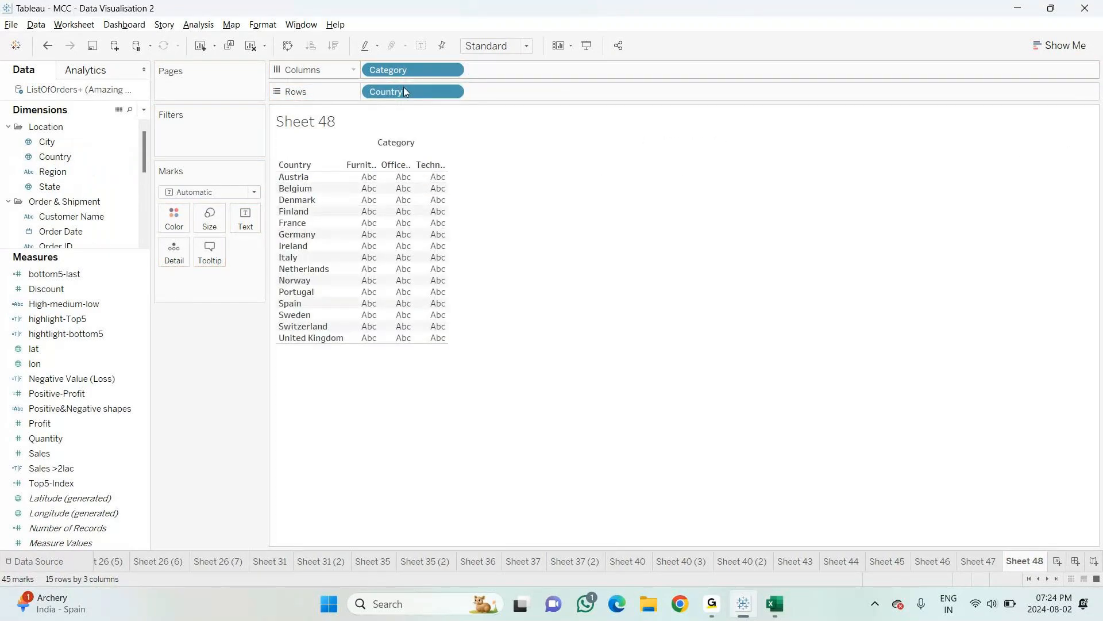
left_click(77, 453)
left_click_drag(77, 453, 339, 248)
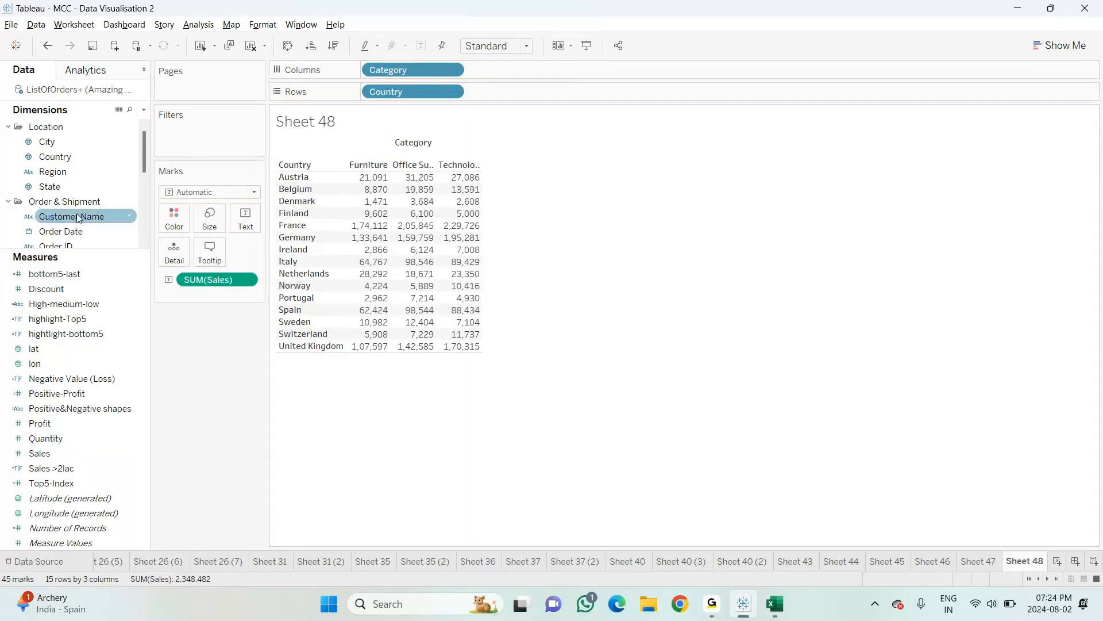
Step: Add Segment to the rows after Country to split each country's sales by segment
scroll(68, 187, "down", 1)
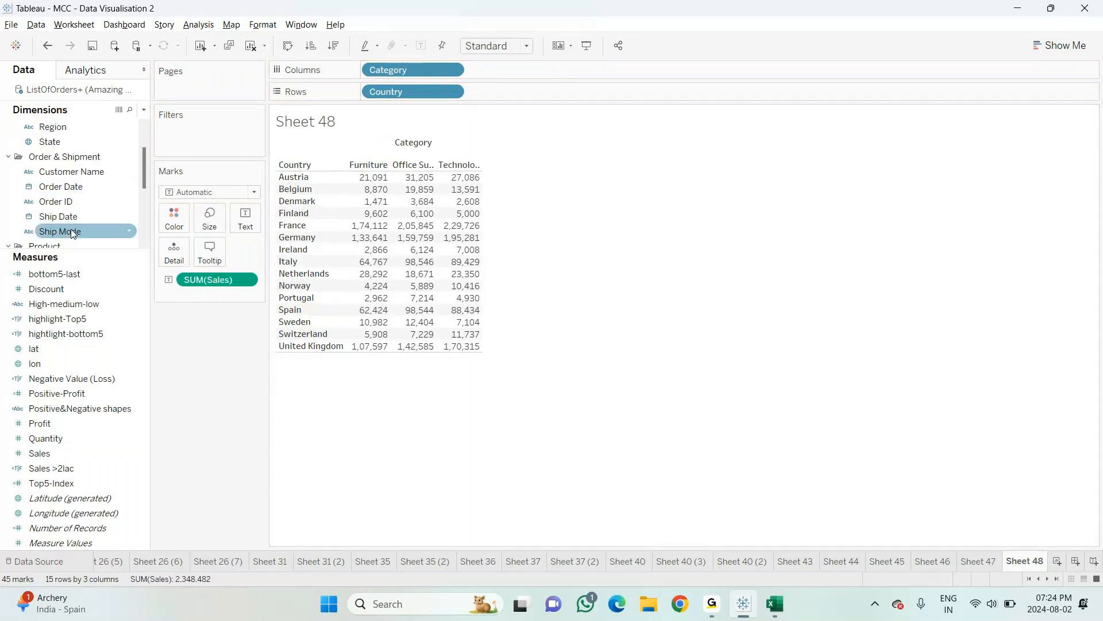
scroll(71, 201, "down", 3)
left_click_drag(58, 157, 520, 92)
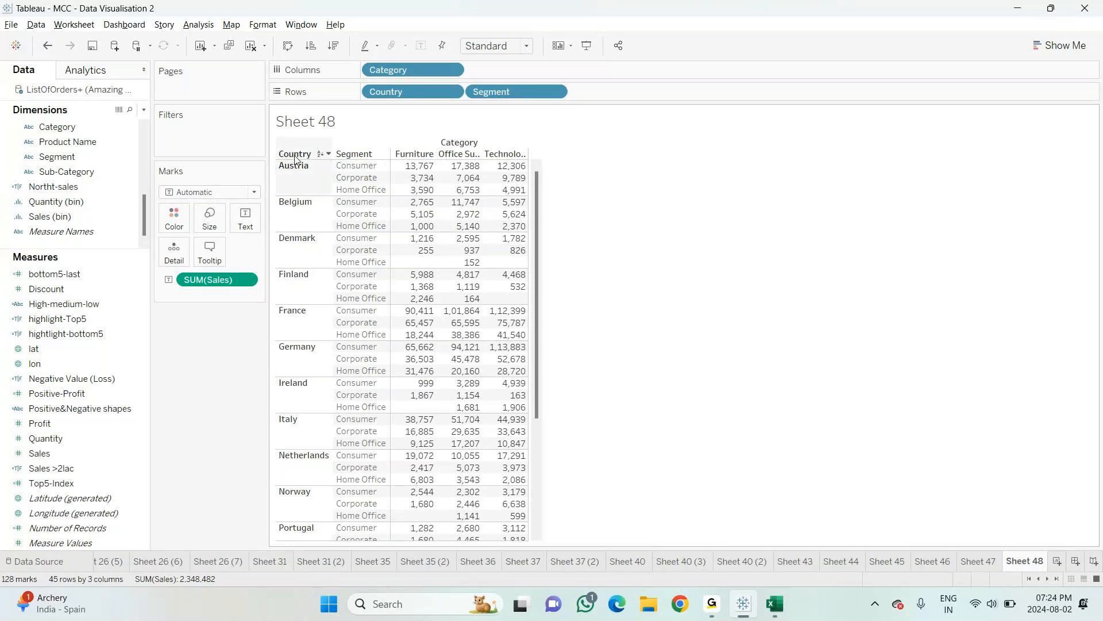
Step: Examine Austria's Furniture sales for the Consumer, Corporate and Home Office segments
mouse_move(417, 170)
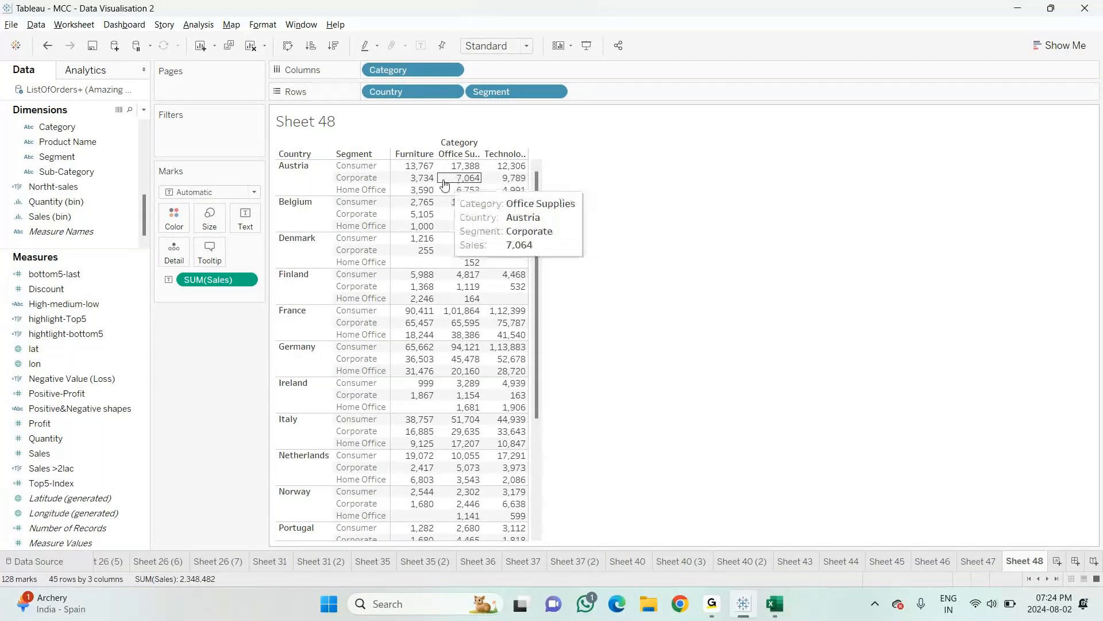
mouse_move(501, 192)
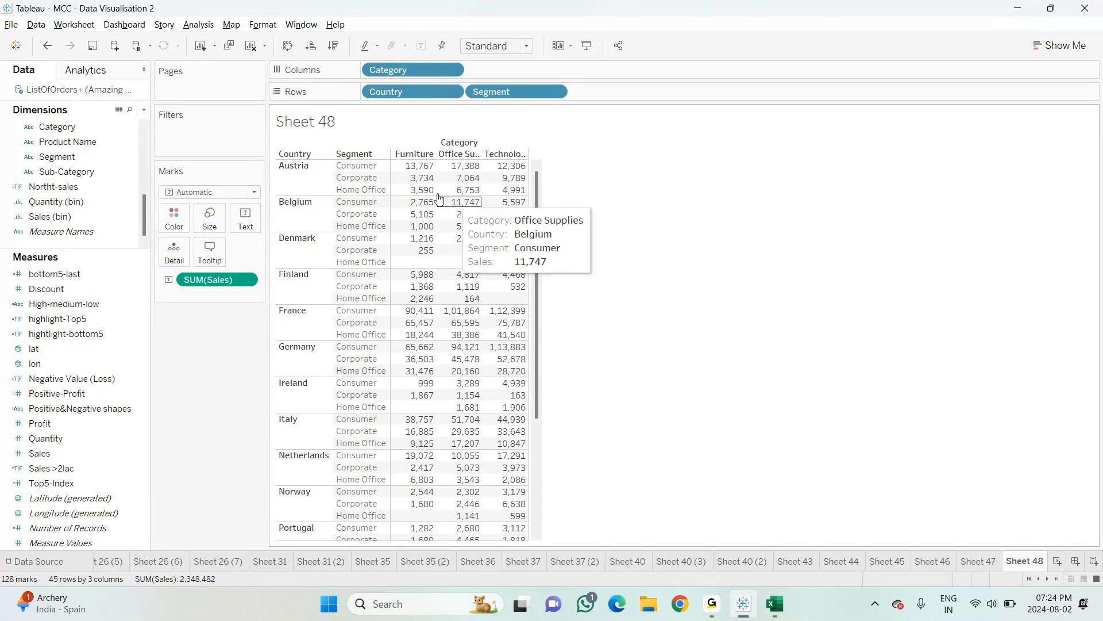
left_click(417, 166)
left_click(417, 178)
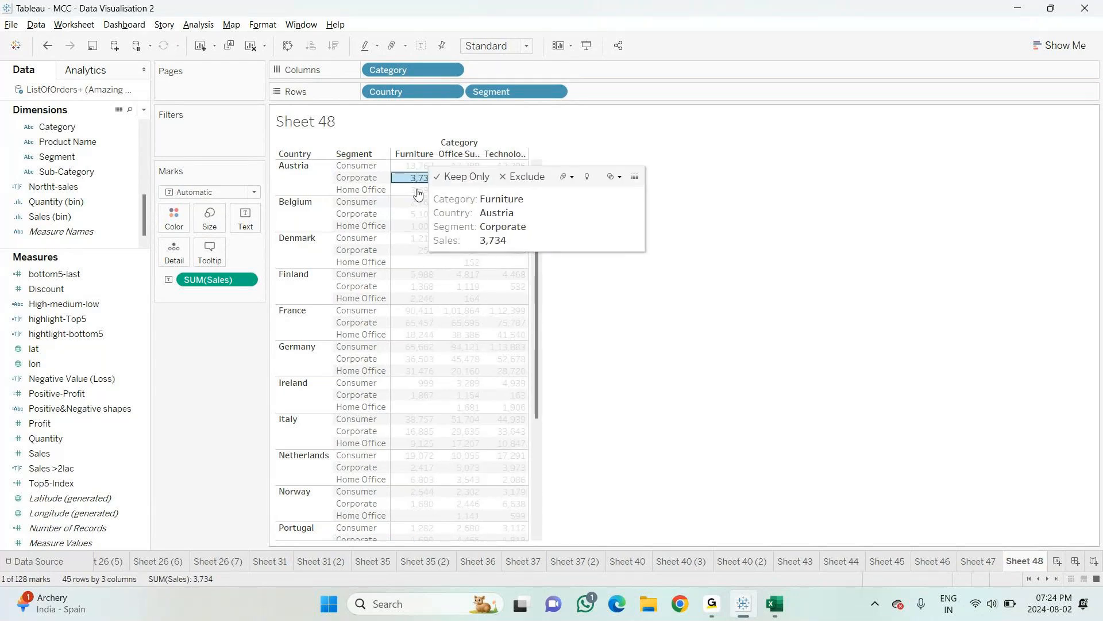
left_click(418, 190)
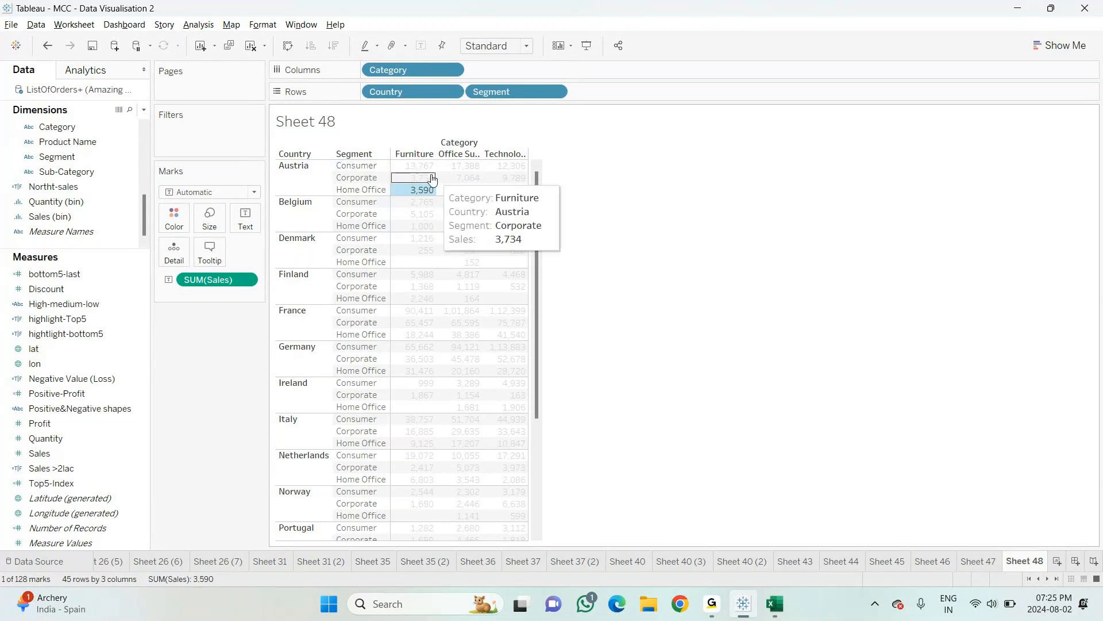
Step: Try the Entire View, Fit Width and Fit Height options on the Sheet 48 table
left_click(457, 167)
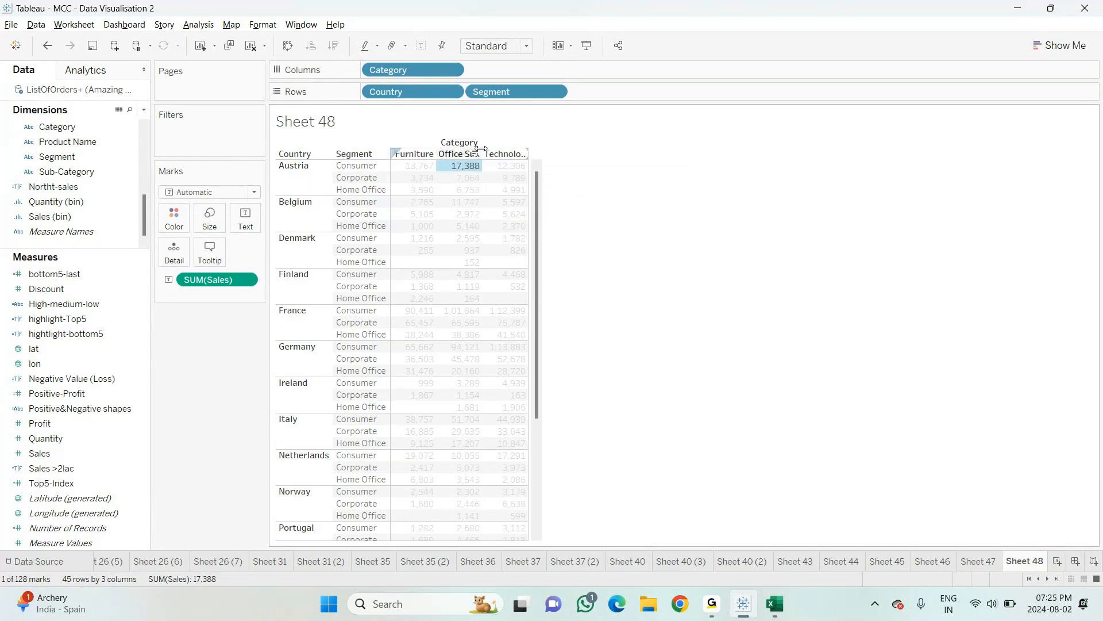
left_click(527, 47)
left_click(498, 98)
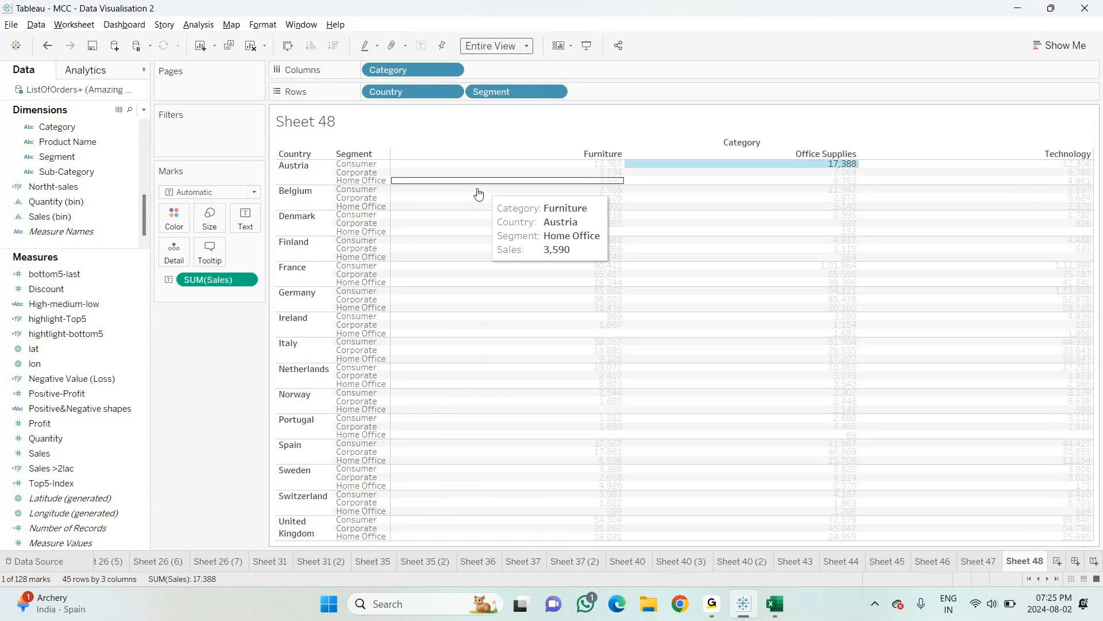
left_click(506, 46)
left_click(501, 73)
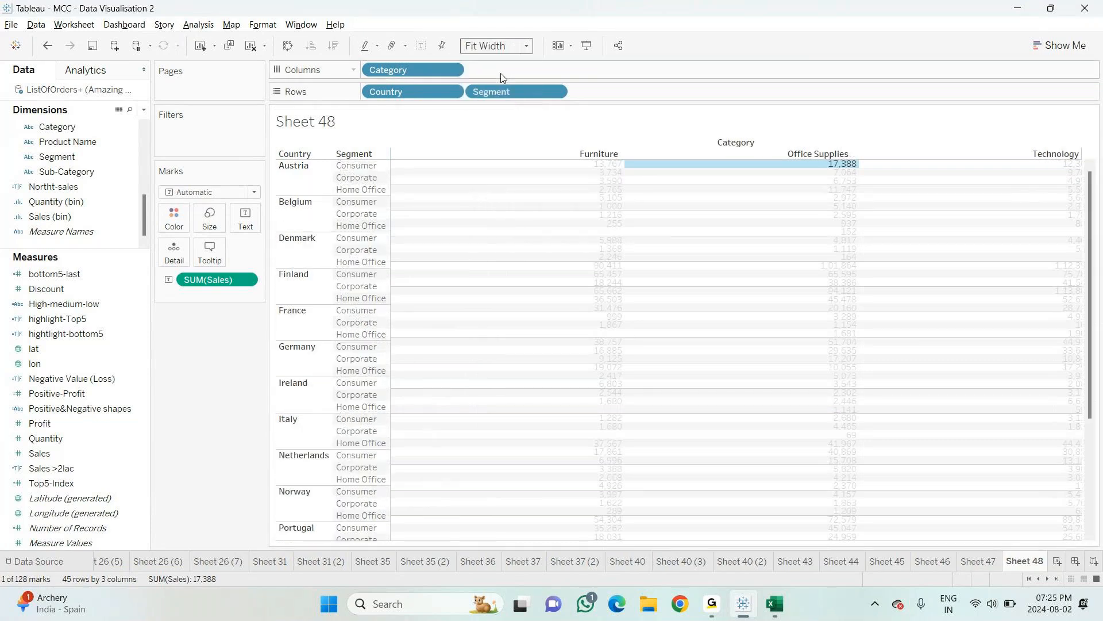
left_click(506, 46)
left_click(494, 85)
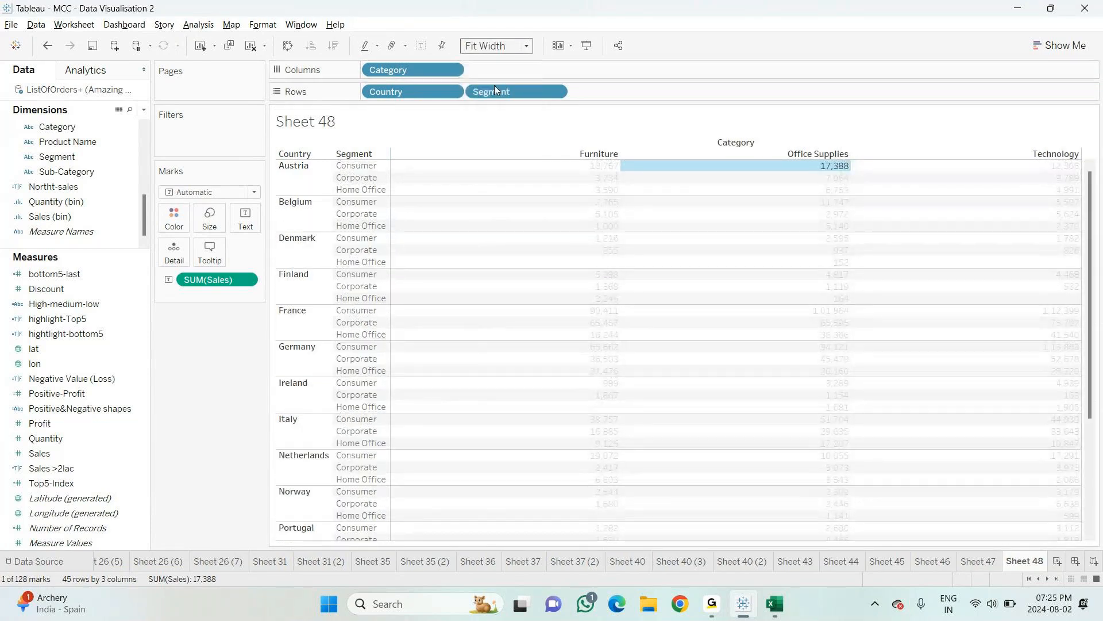
left_click(651, 250)
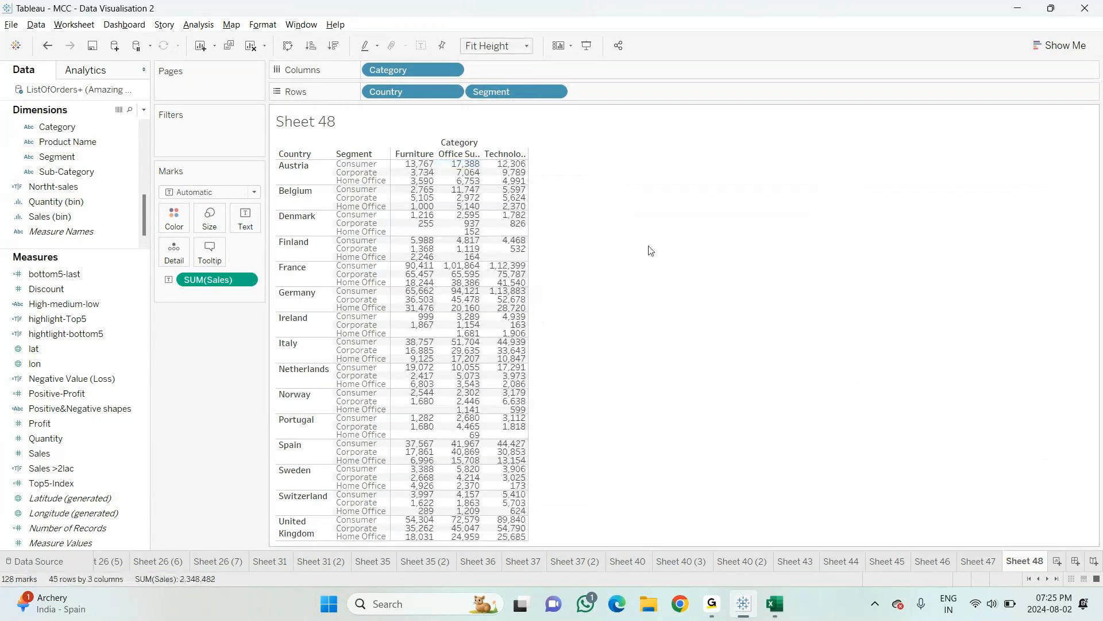
Step: Set the table's fit back to Standard and widen the category columns enough to show their full headings
left_click(506, 46)
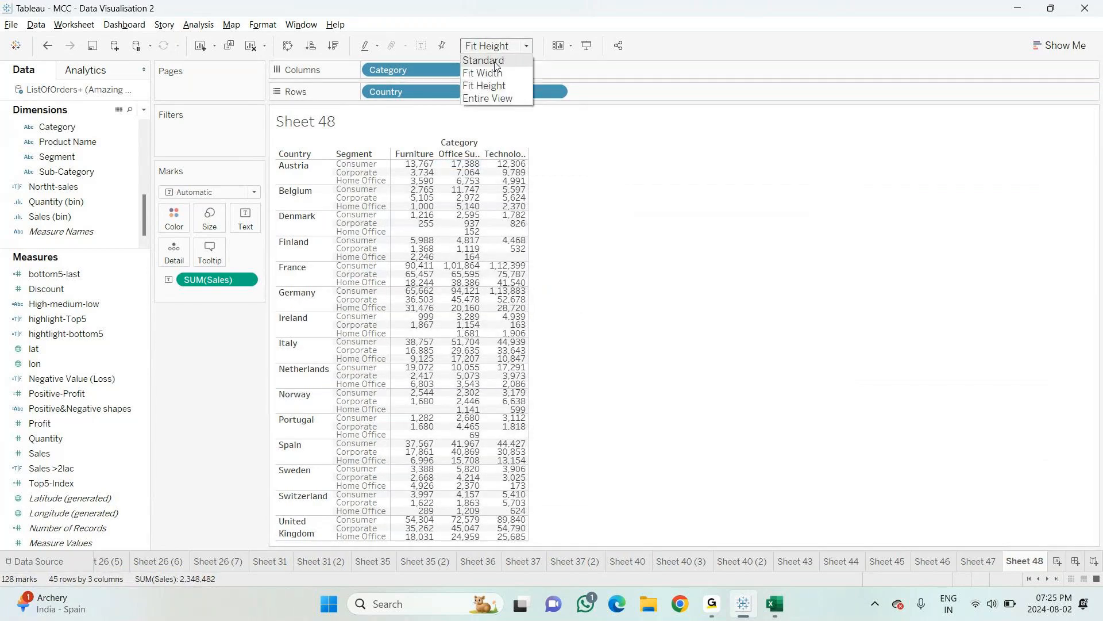
left_click(488, 58)
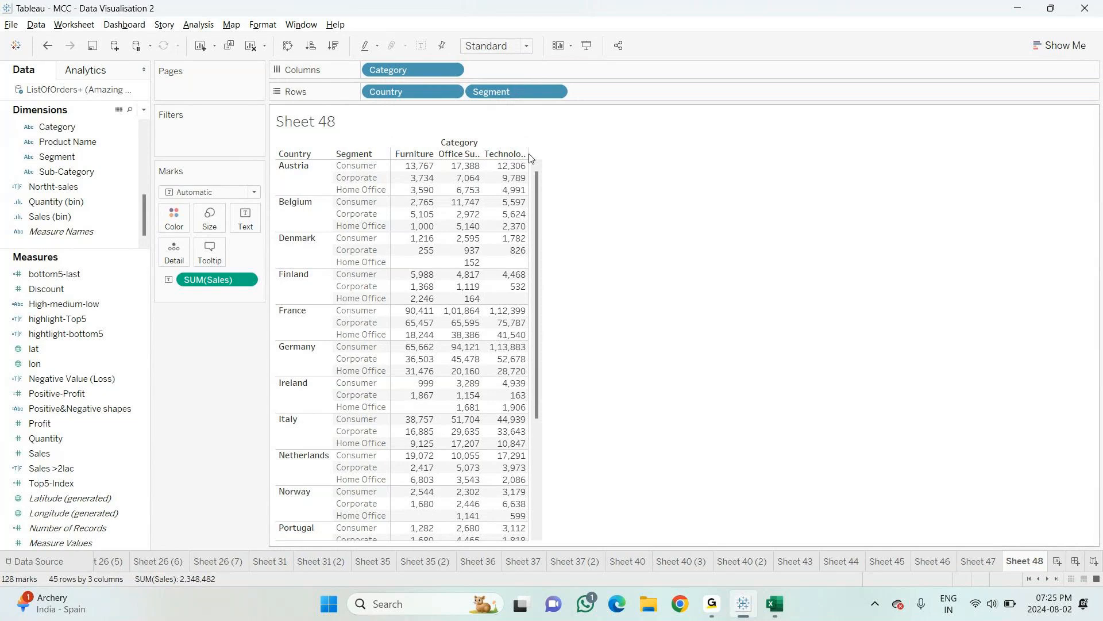
left_click_drag(528, 153, 660, 161)
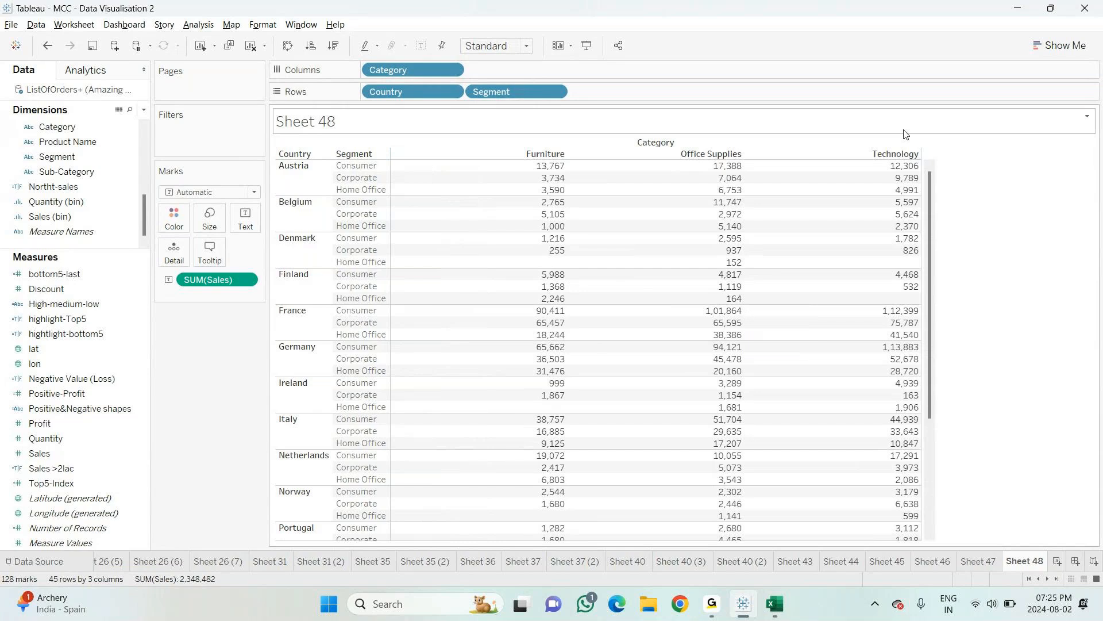
left_click_drag(921, 151, 830, 153)
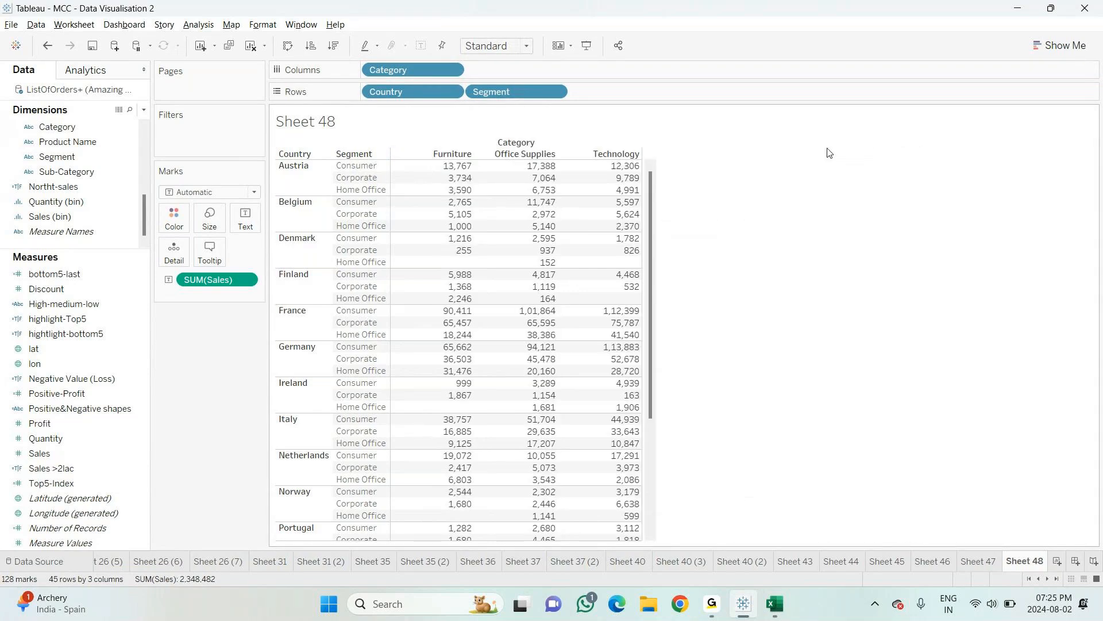
Step: Examine how the Austria and Belgium sales break down by segment and across the Furniture column
left_click(300, 172)
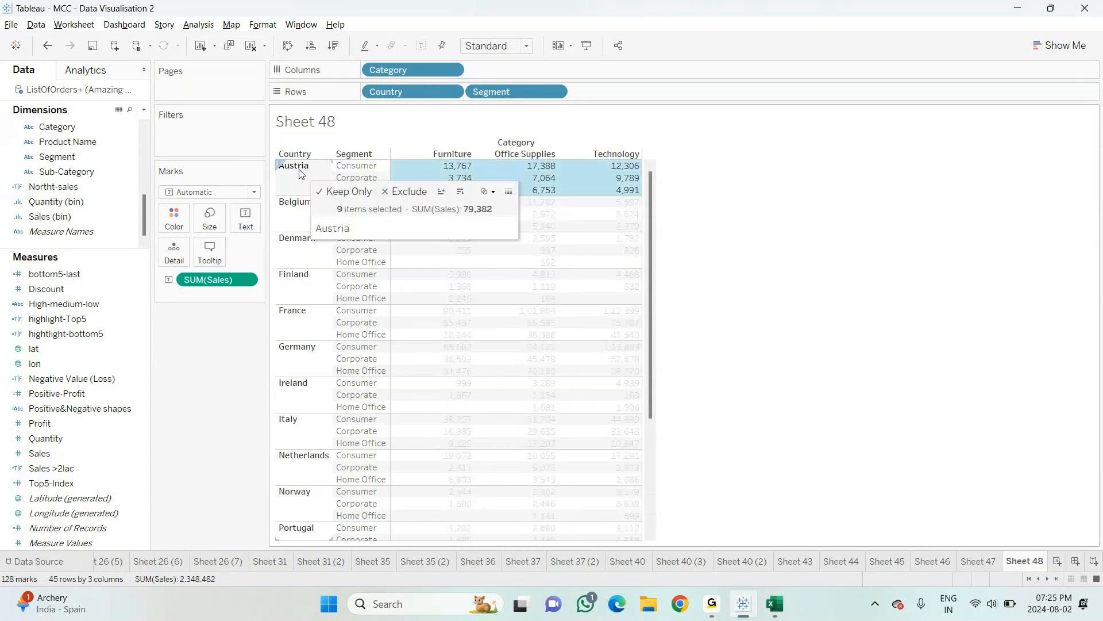
left_click(360, 166)
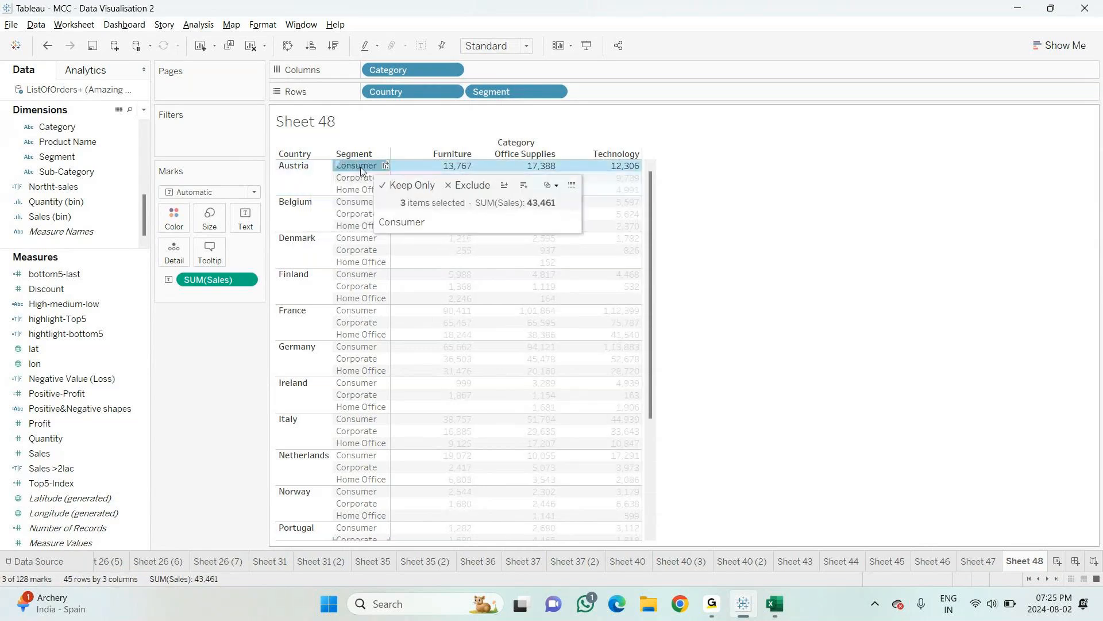
left_click(358, 179)
left_click(359, 189)
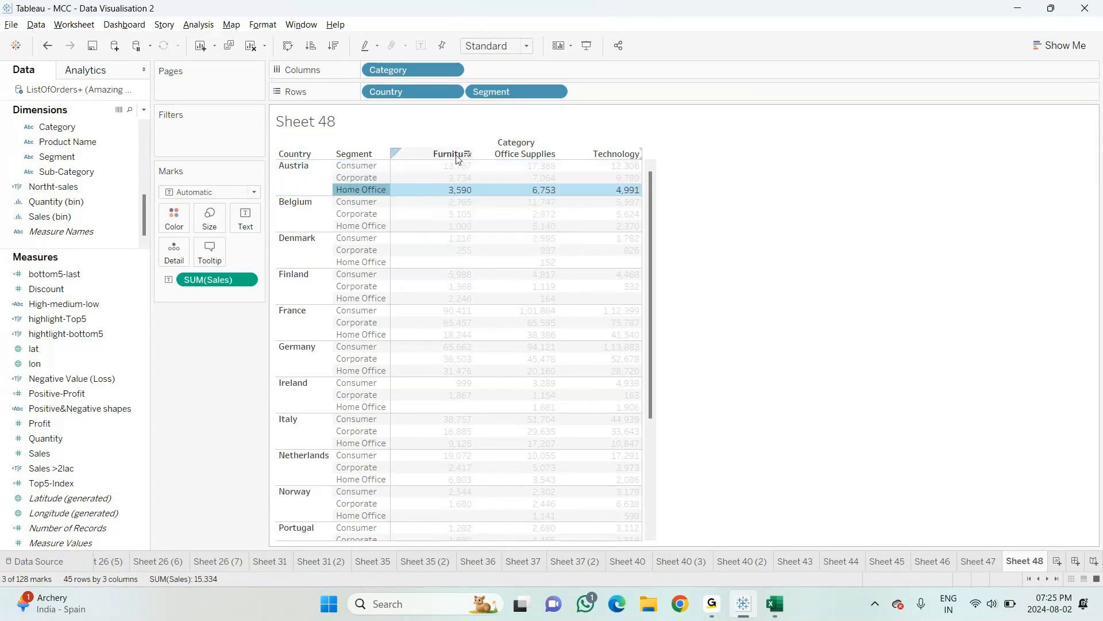
left_click(451, 154)
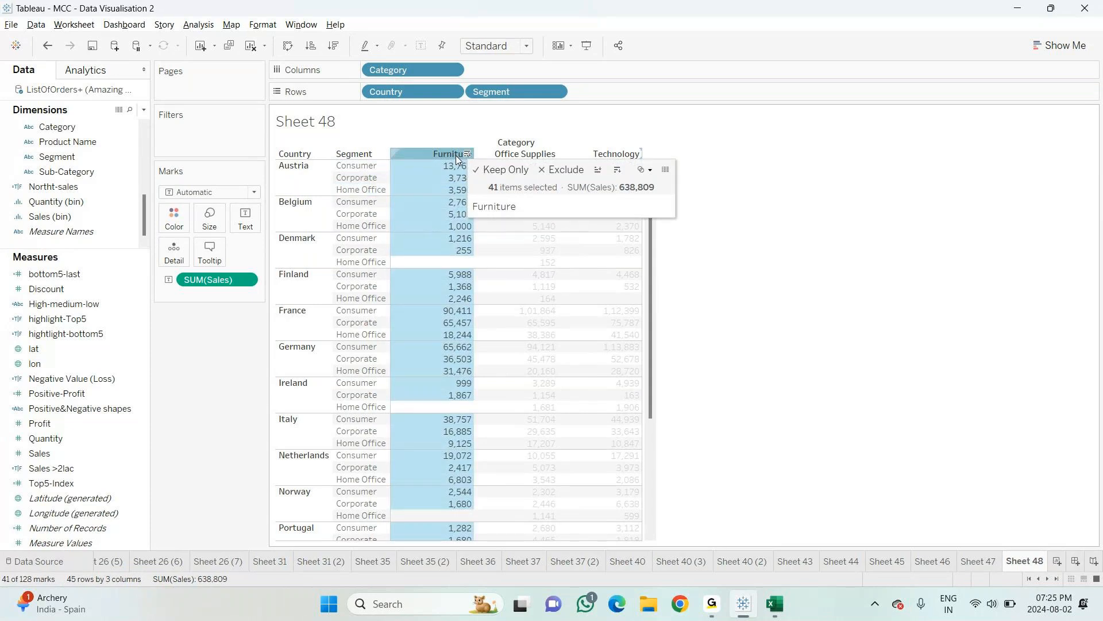
left_click(302, 203)
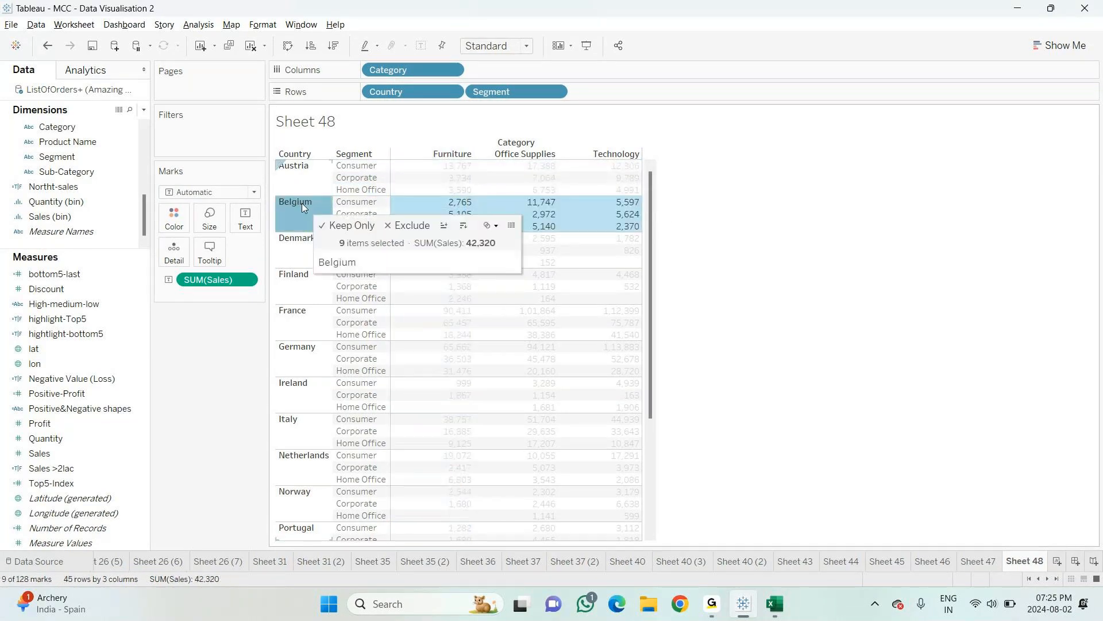
left_click(357, 202)
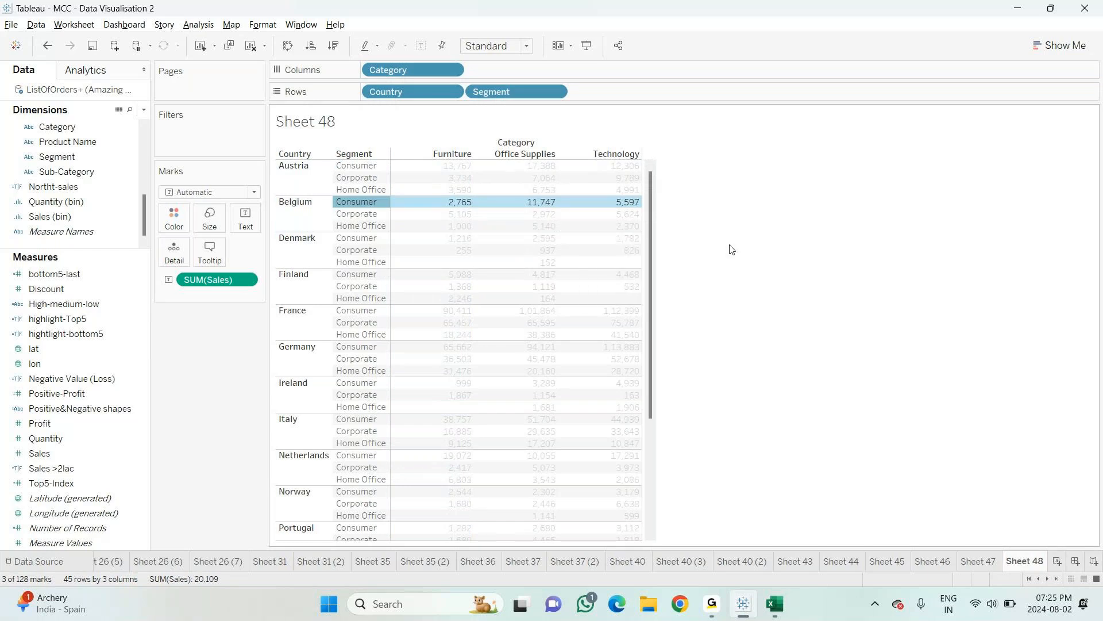
left_click(360, 226)
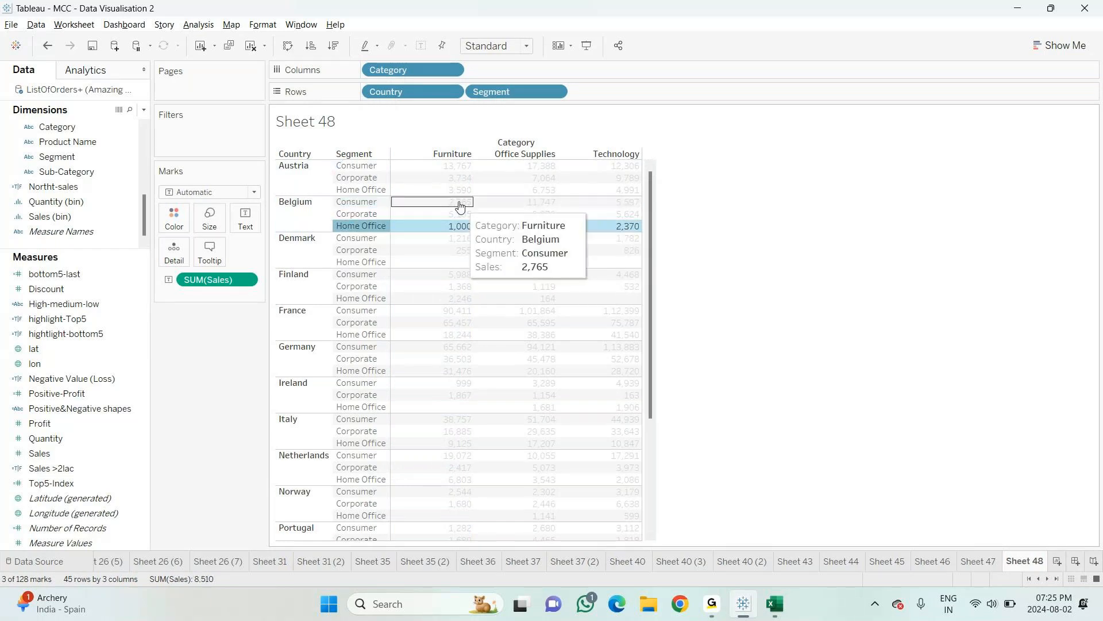
left_click(723, 245)
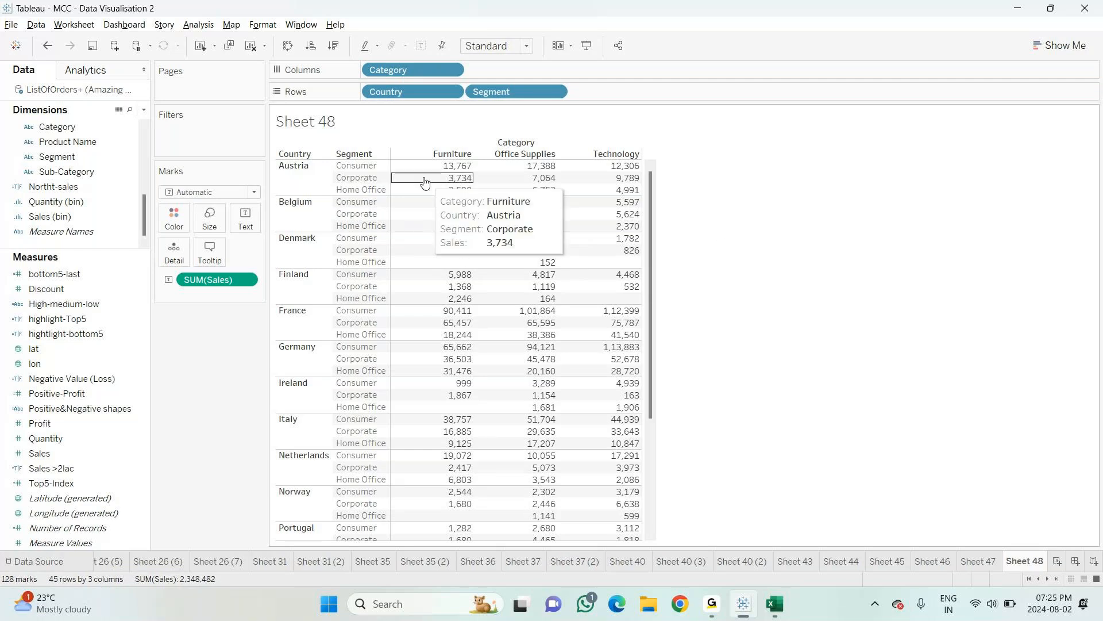
Step: Show the Sales values as a percentage of Row in Pane
left_click(198, 24)
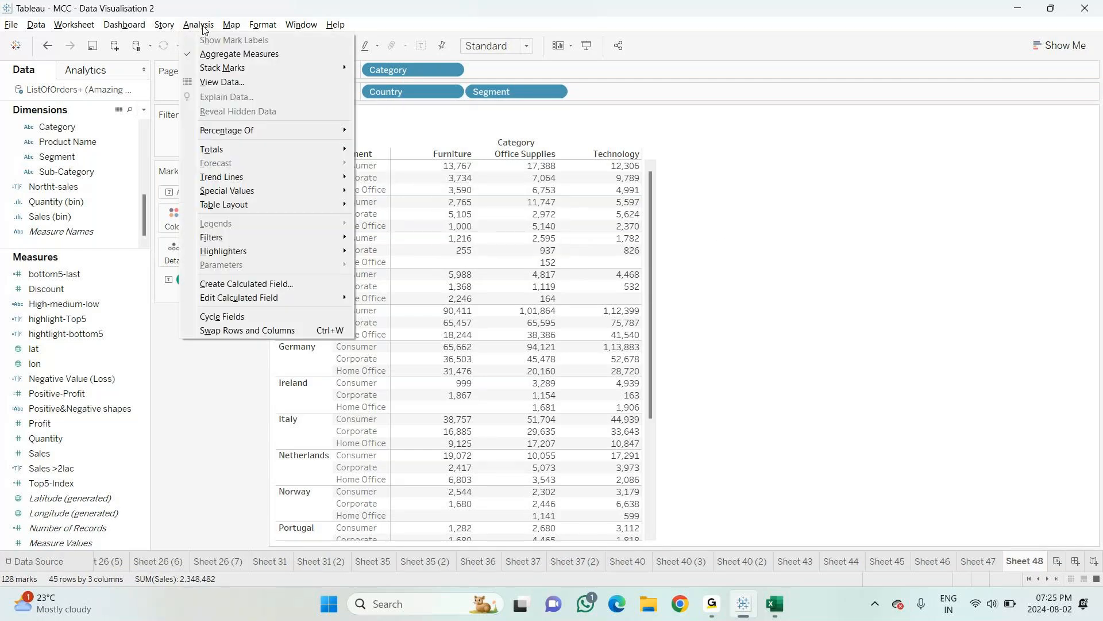
mouse_move(239, 131)
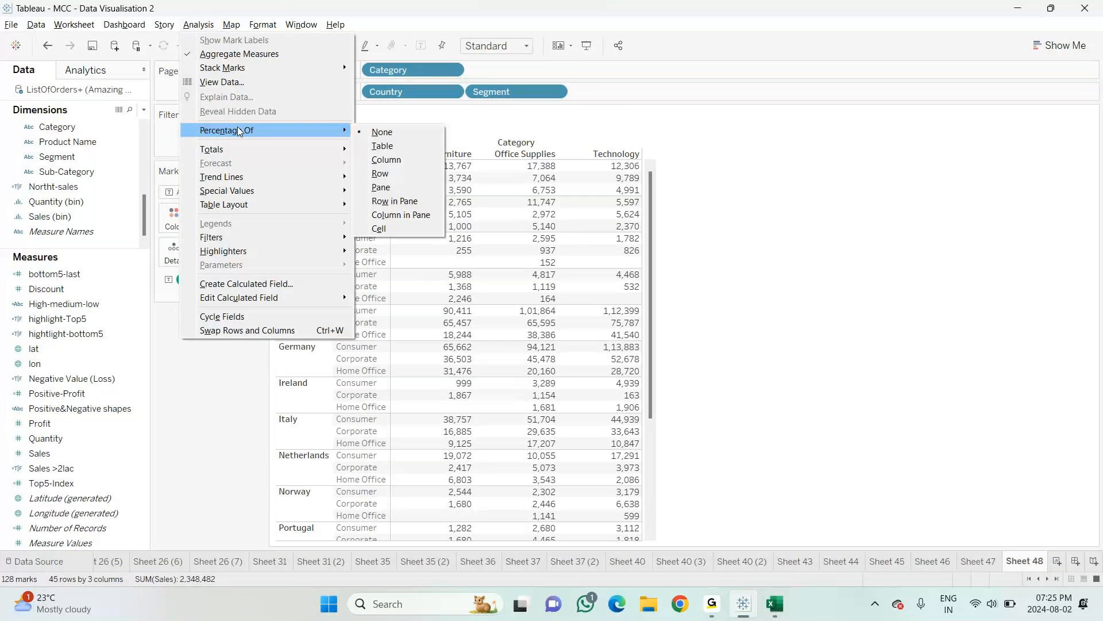
left_click(394, 202)
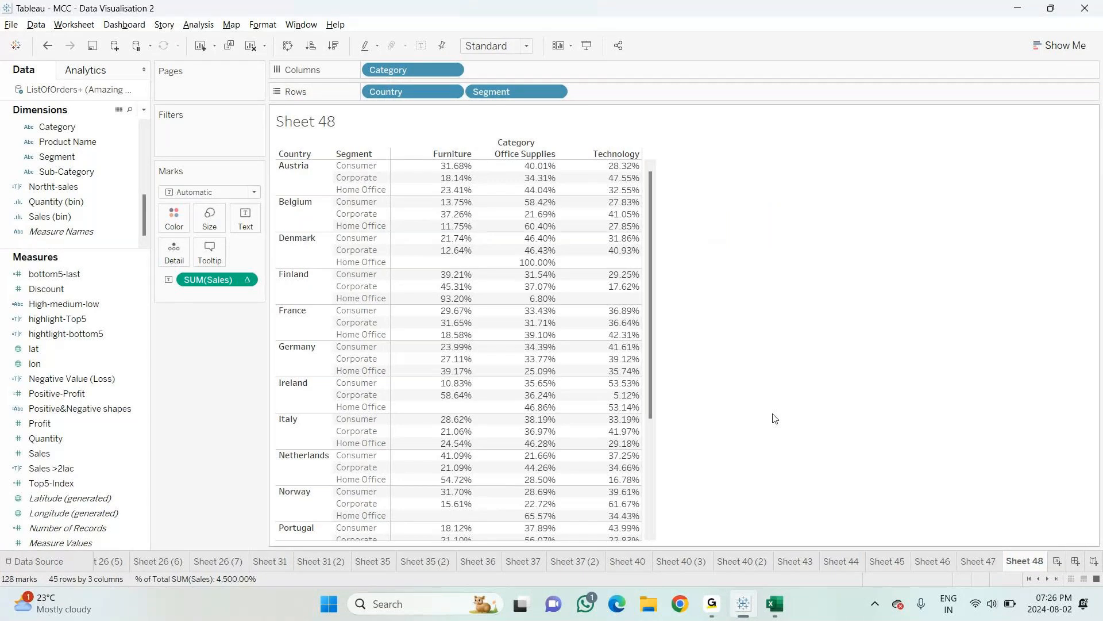
Step: Launch Calculator with the calc command and place its window beside the table
key("super+r")
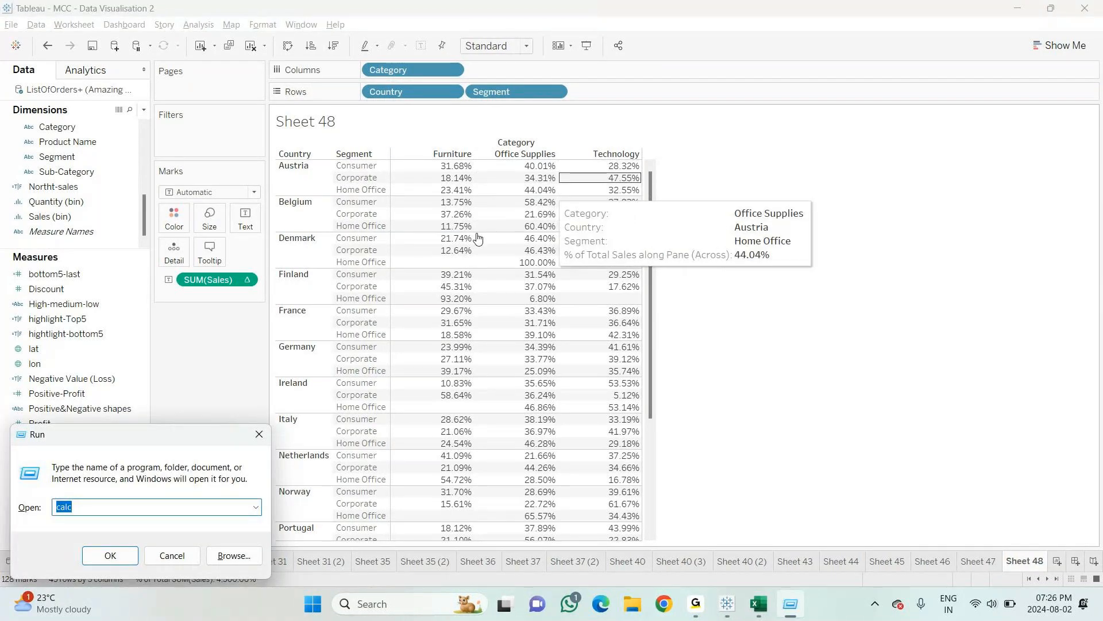
key("BackSpace")
key("Caps_Lock")
type("c")
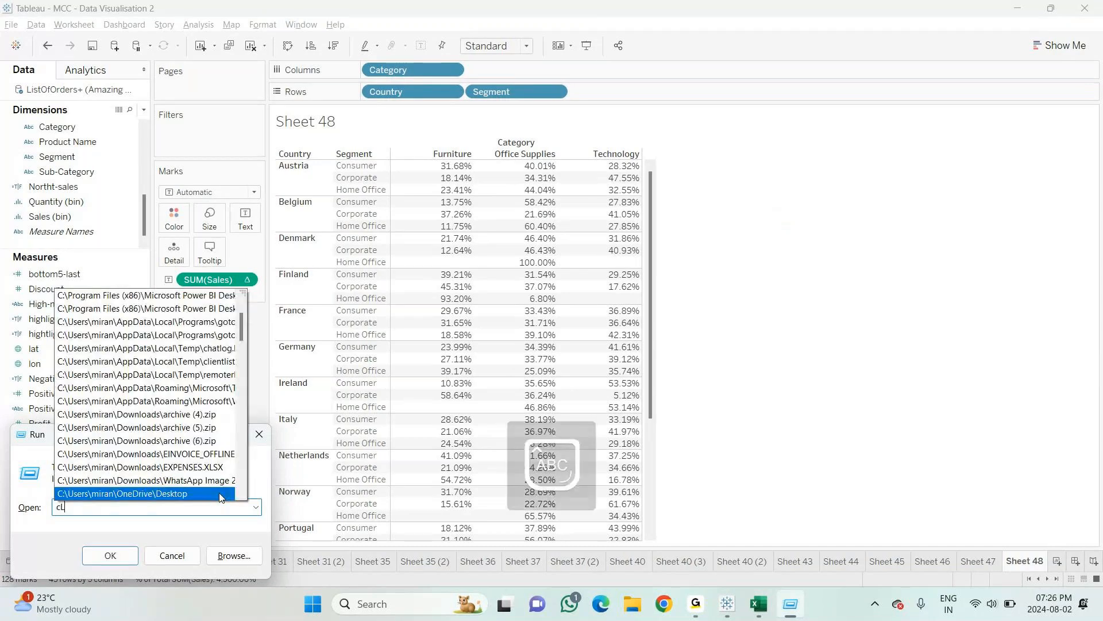
type("alc")
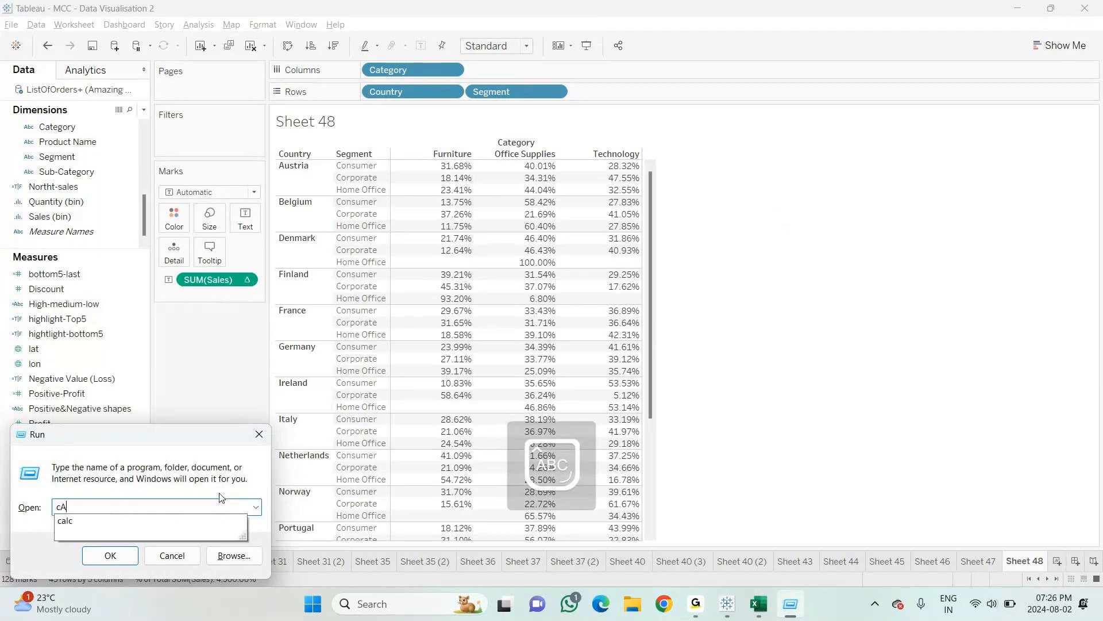
key("Return")
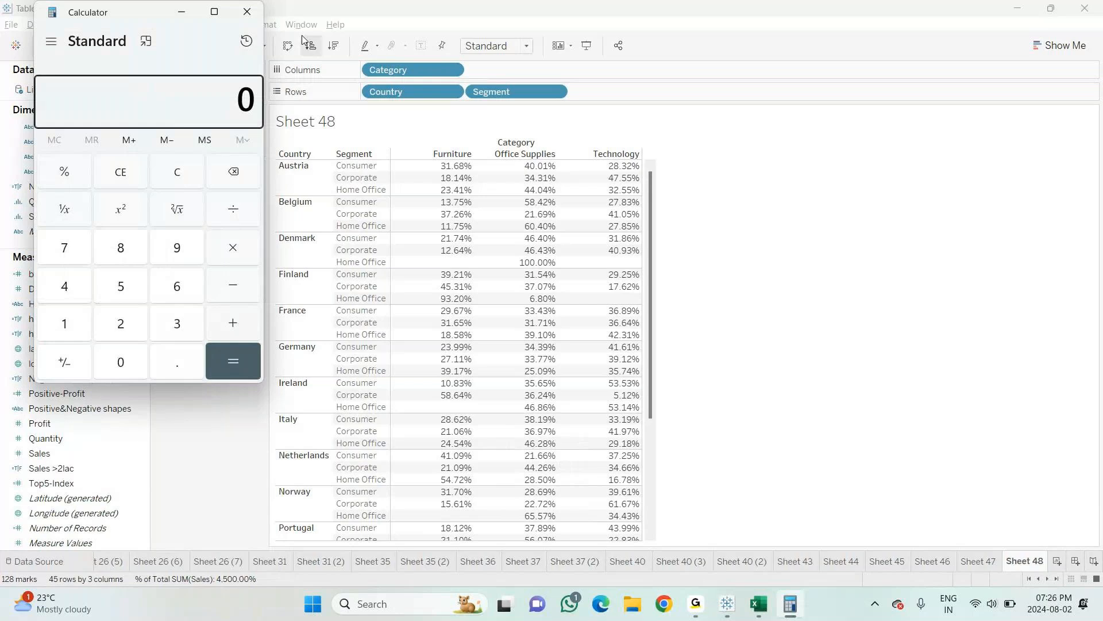
left_click_drag(136, 8, 788, 94)
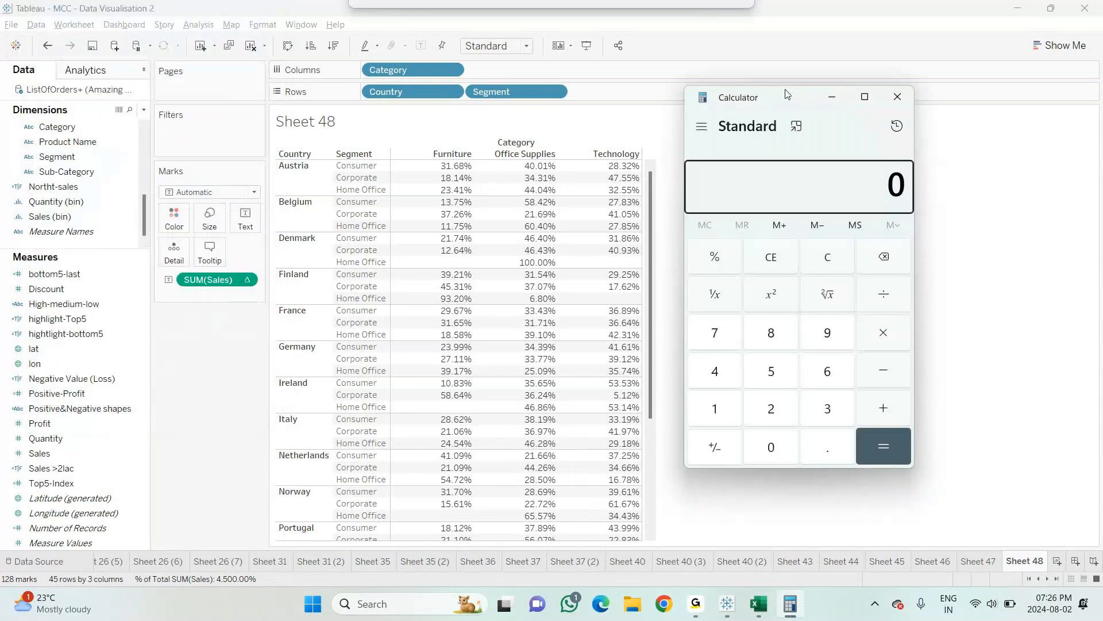
Step: Add Austria's Consumer percentages as 31 + 40 + 28 plus 1 in Calculator, and check Austria's Corporate and Home Office rows
left_click(822, 412)
left_click(716, 413)
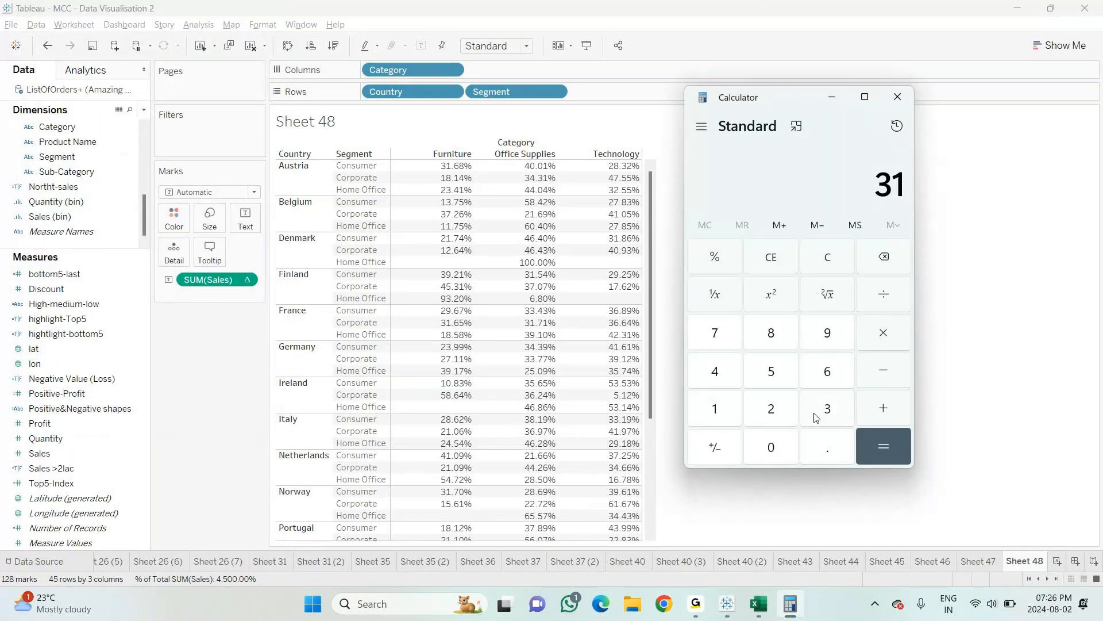
left_click(886, 408)
type("40")
left_click(888, 411)
left_click(760, 405)
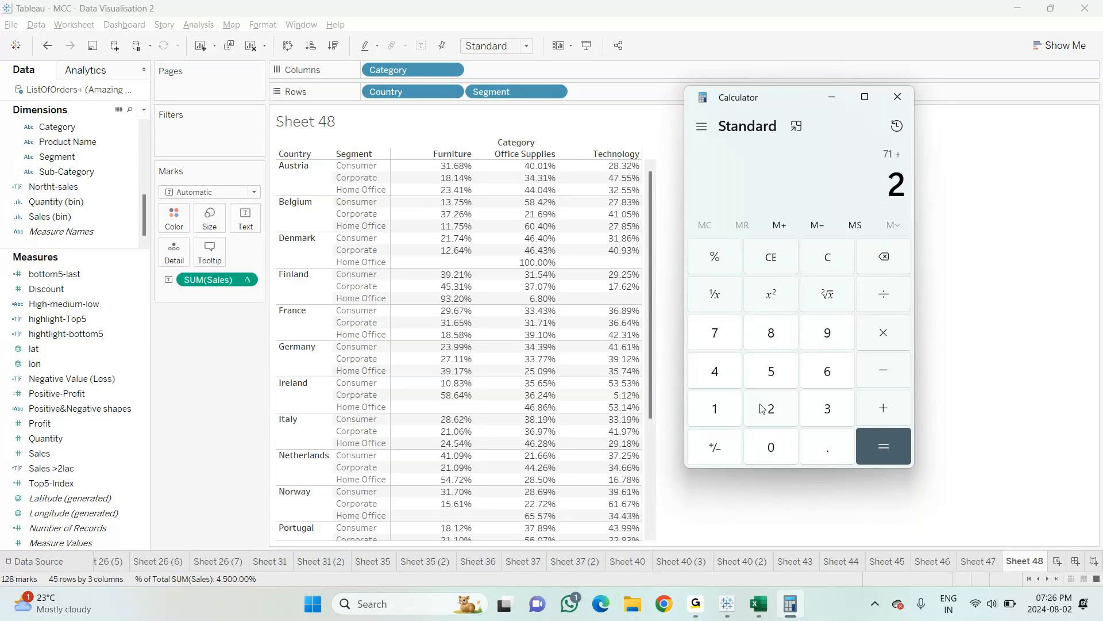
left_click(768, 349)
key("Return")
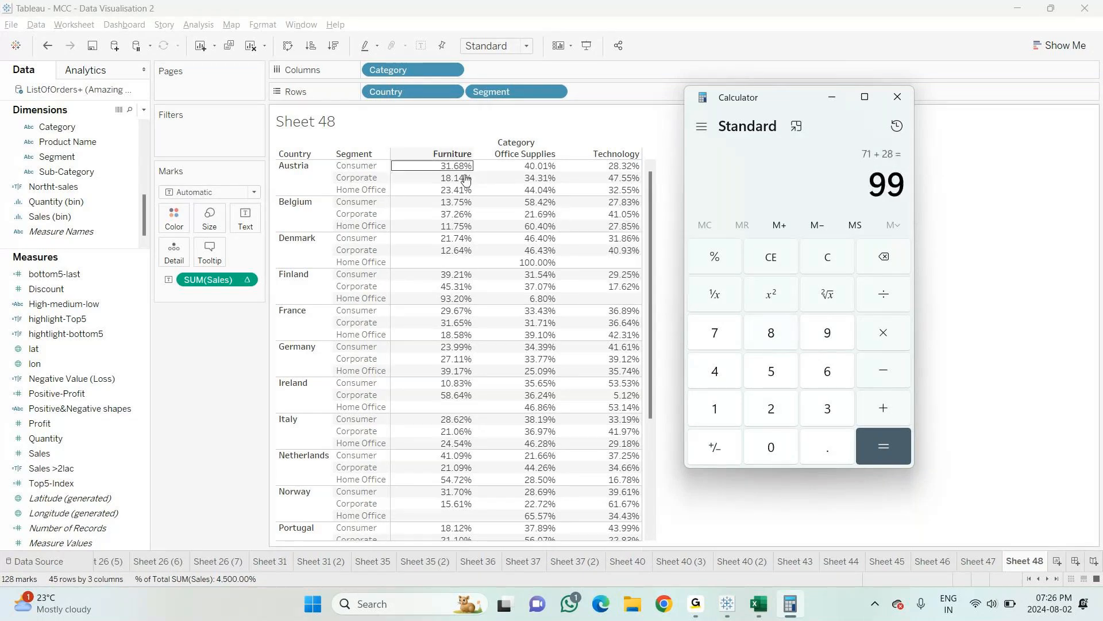
left_click(881, 409)
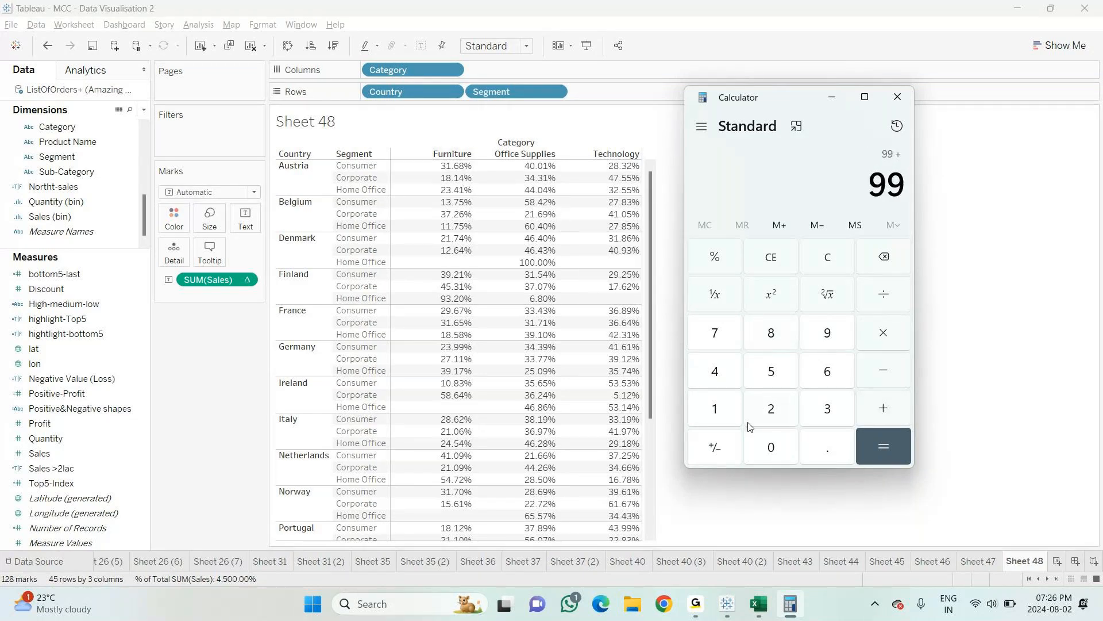
left_click(714, 407)
key("Return")
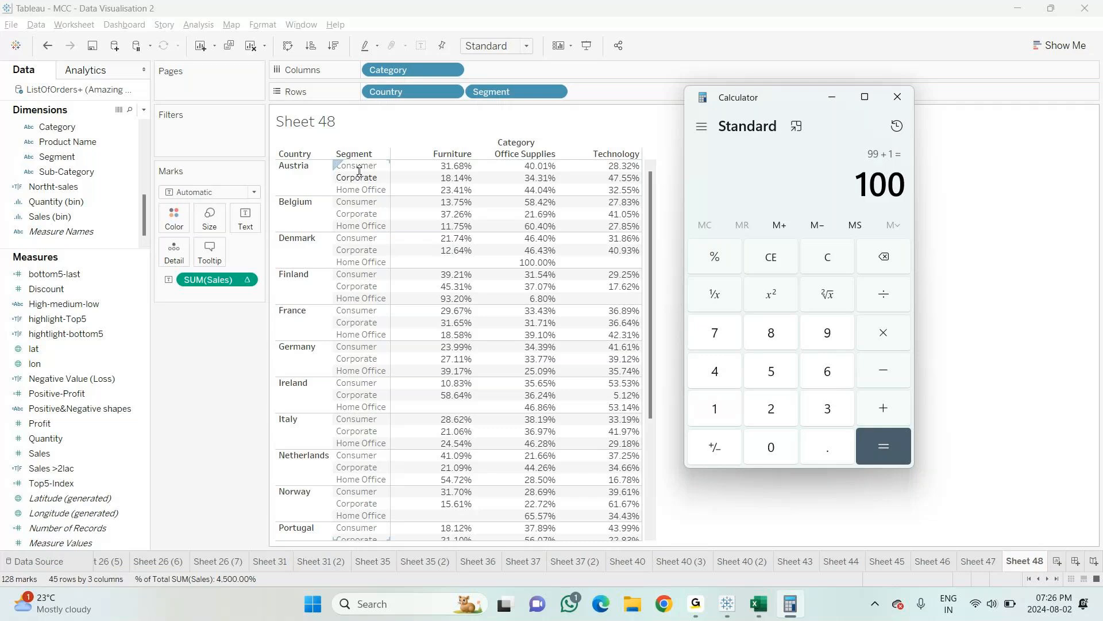
left_click(355, 179)
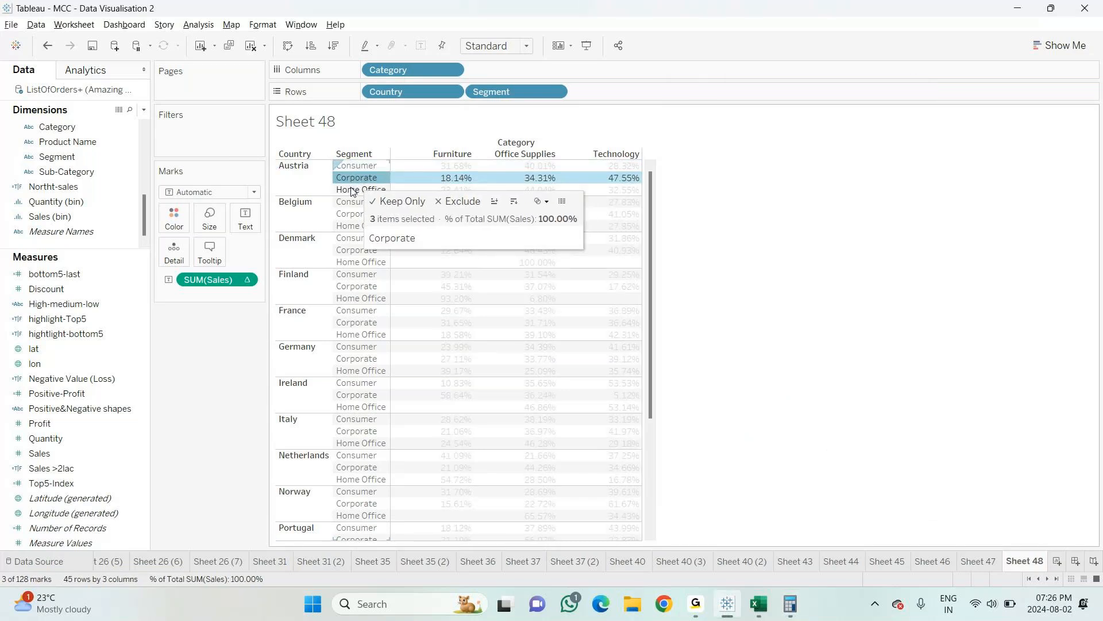
left_click(353, 190)
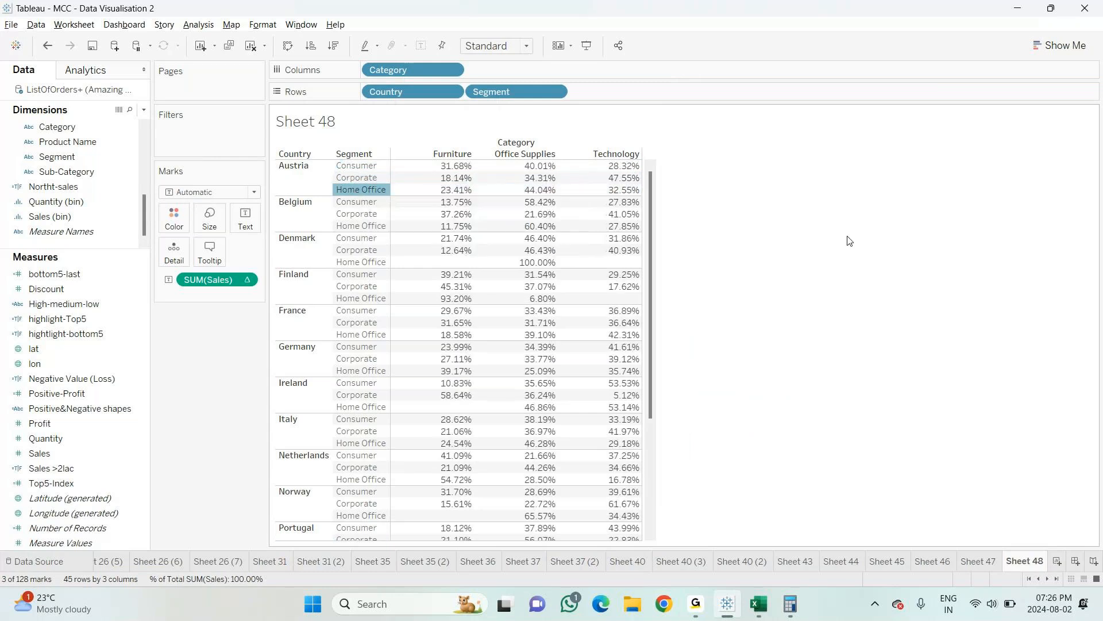
Step: Create a new worksheet with Category in columns and Country in rows
left_click(1057, 561)
left_click_drag(92, 127, 436, 70)
scroll(69, 181, "up", 4)
left_click(69, 172)
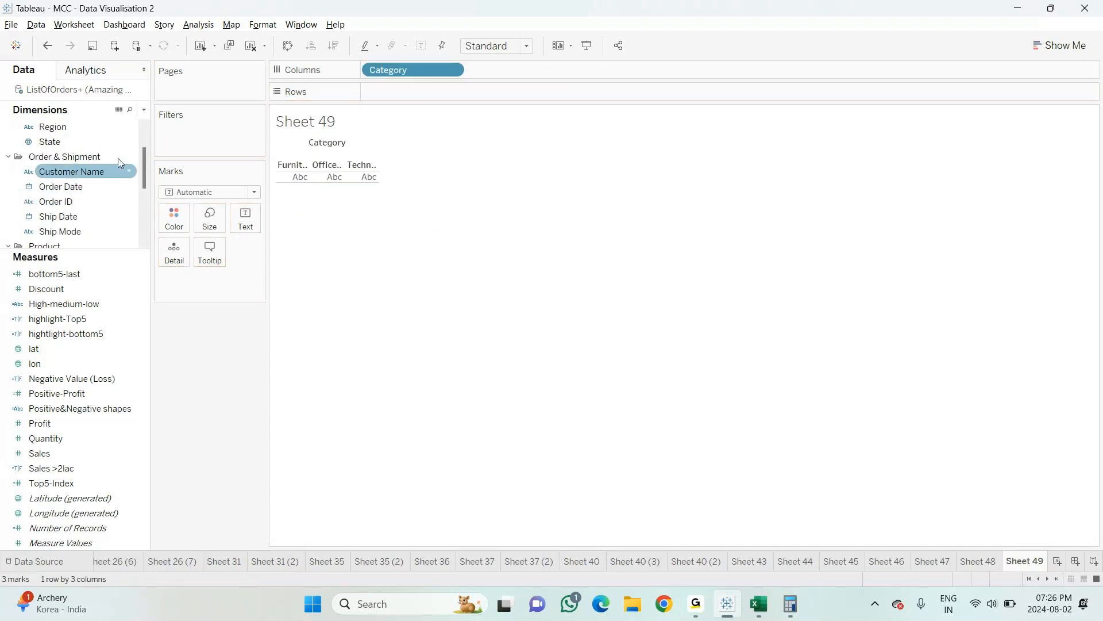
scroll(64, 169, "up", 1)
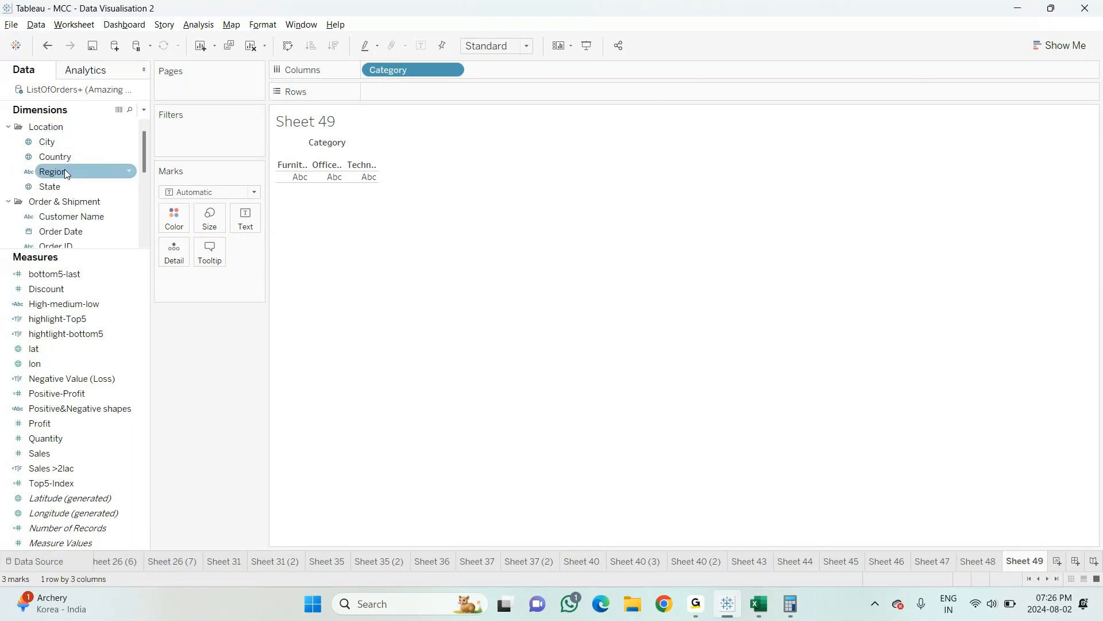
left_click(58, 157)
left_click_drag(58, 156, 394, 100)
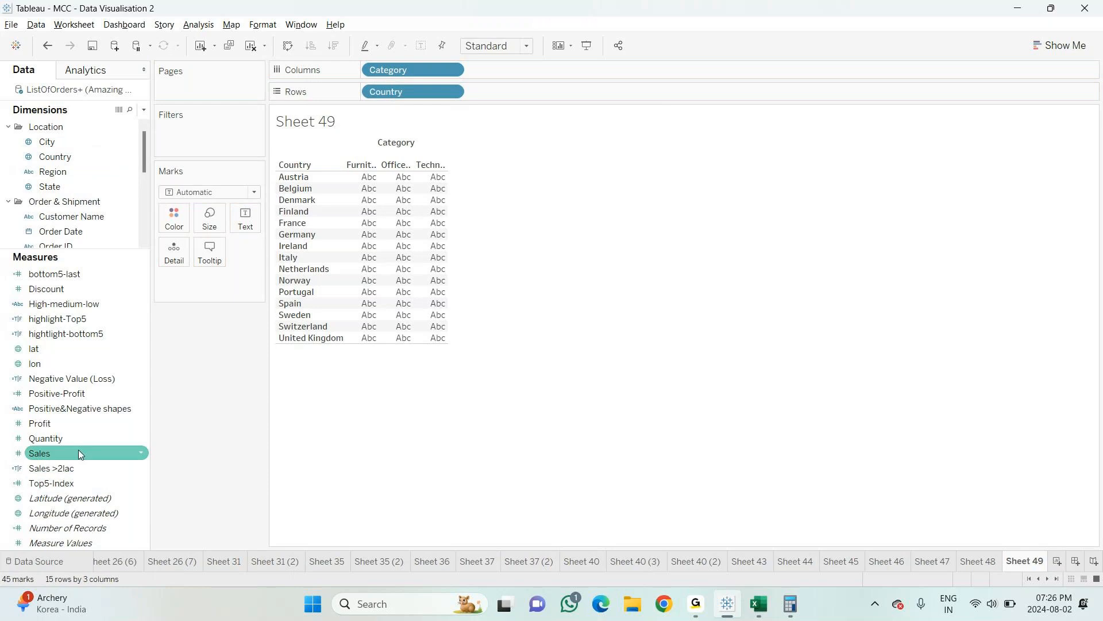
Step: Fill the table with Sales values and break each Country down by Segment in the rows
left_click_drag(49, 468, 392, 240)
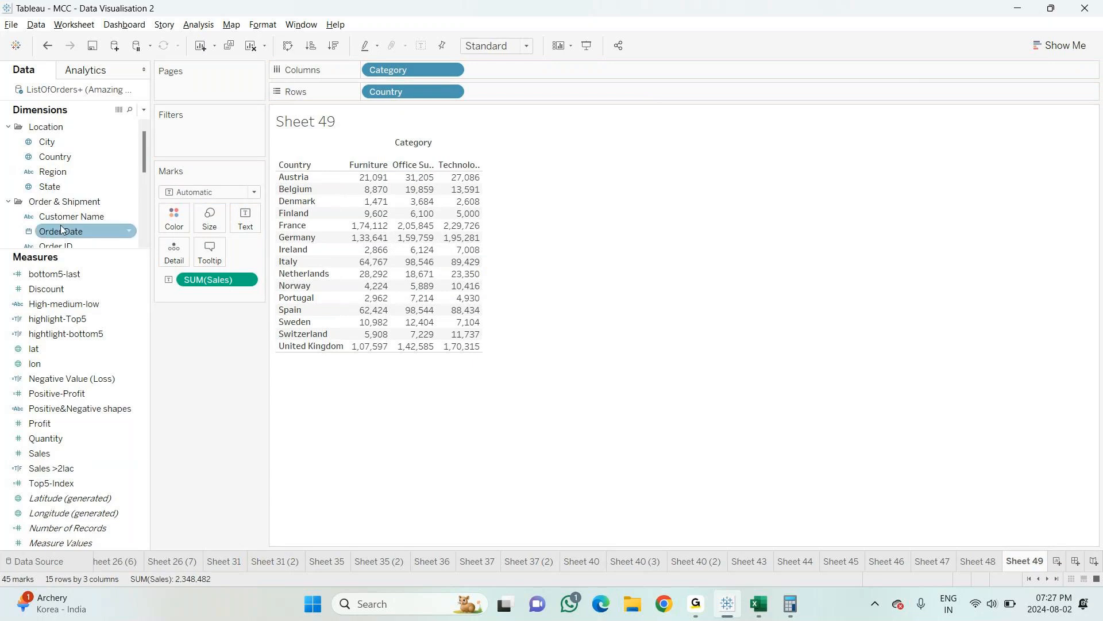
scroll(68, 212, "down", 3)
left_click_drag(68, 211, 512, 90)
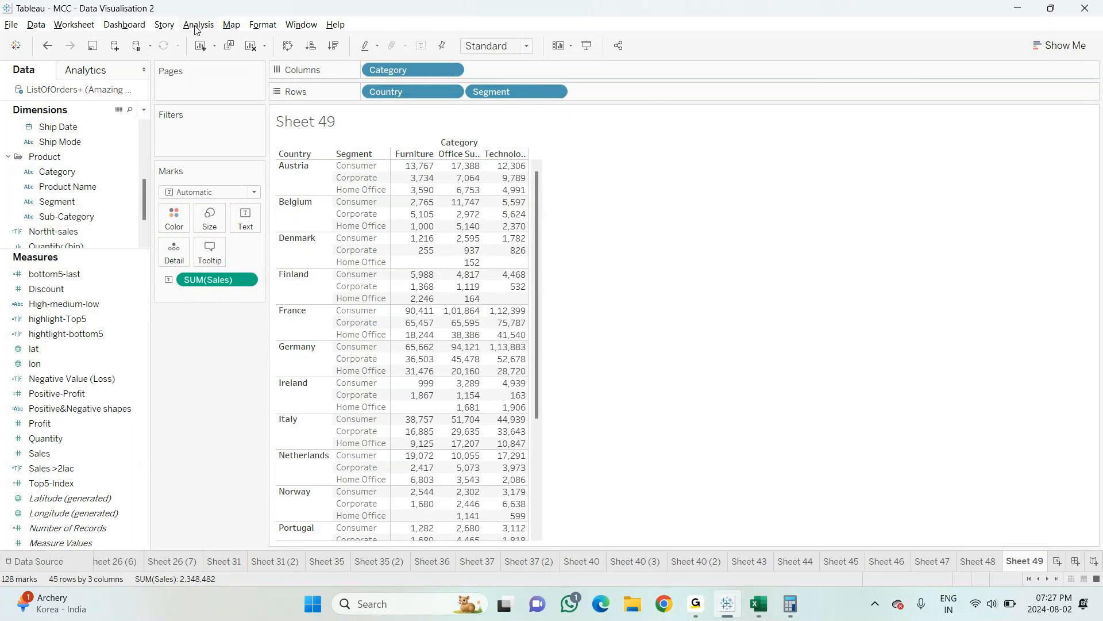
Step: Show the Sales values as a percentage of Column in Pane
left_click(231, 27)
left_click(201, 30)
left_click(201, 28)
mouse_move(296, 128)
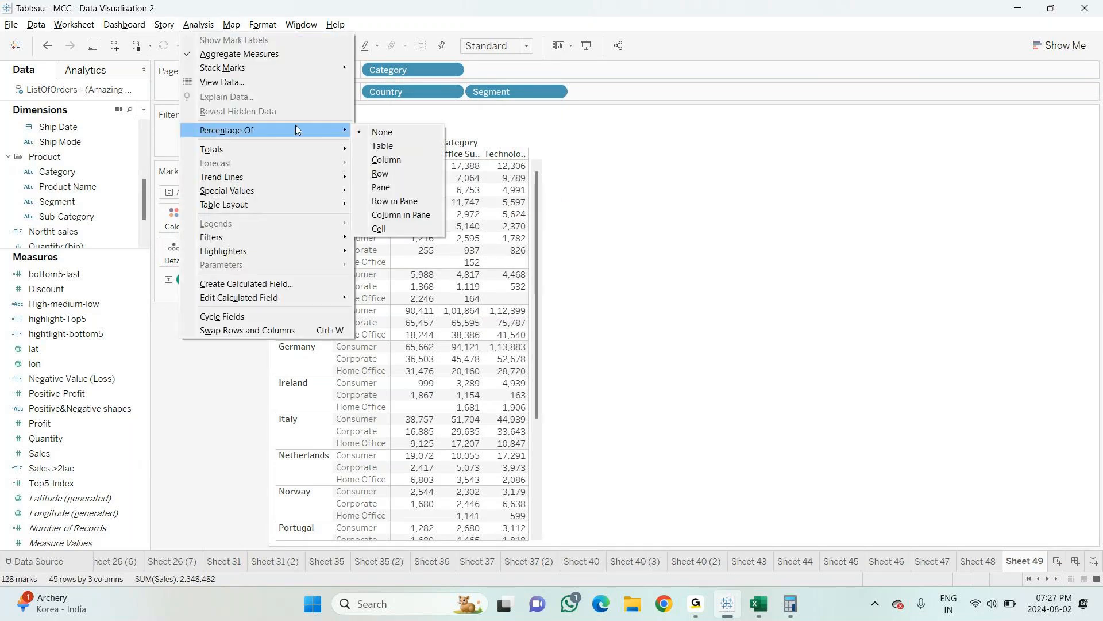
left_click(408, 217)
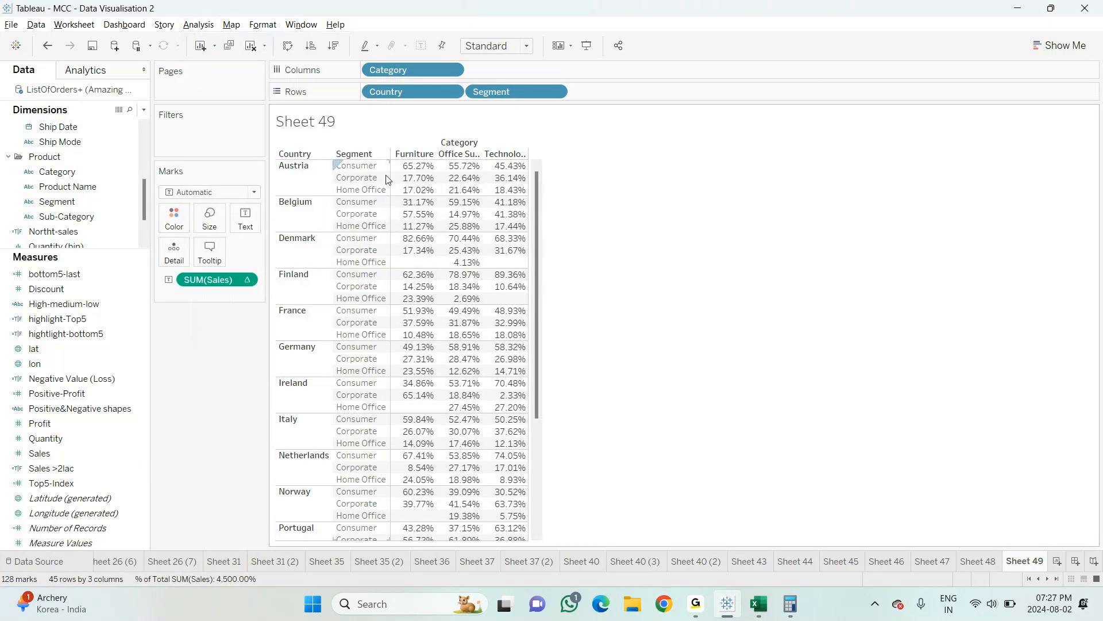
Step: Examine the Furniture column's percentages and Austria's Consumer value within it
left_click(413, 154)
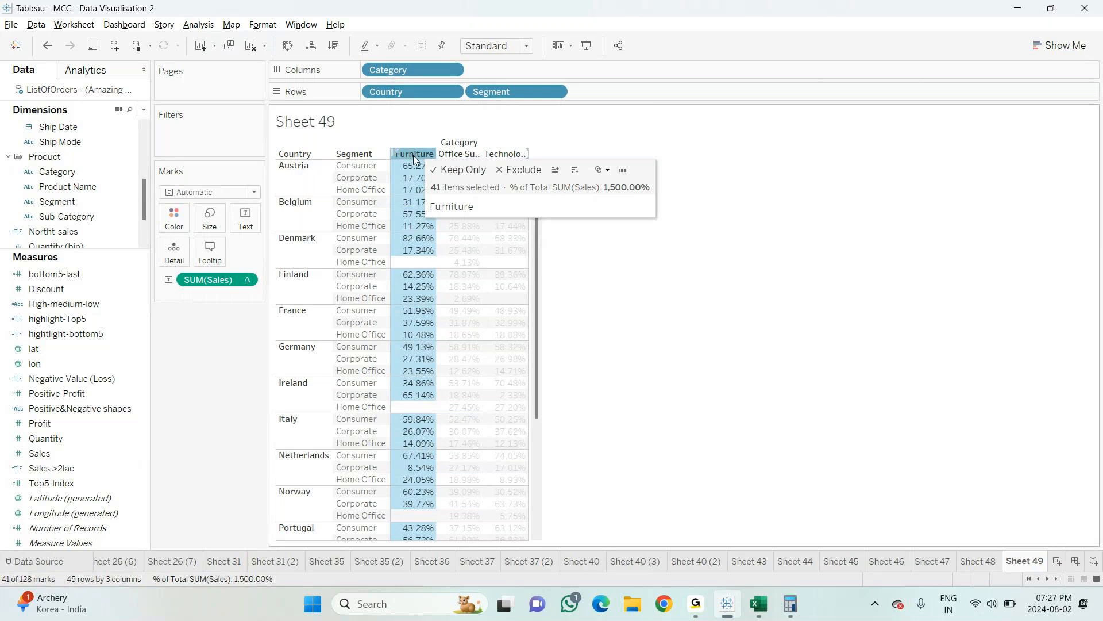
left_click(414, 156)
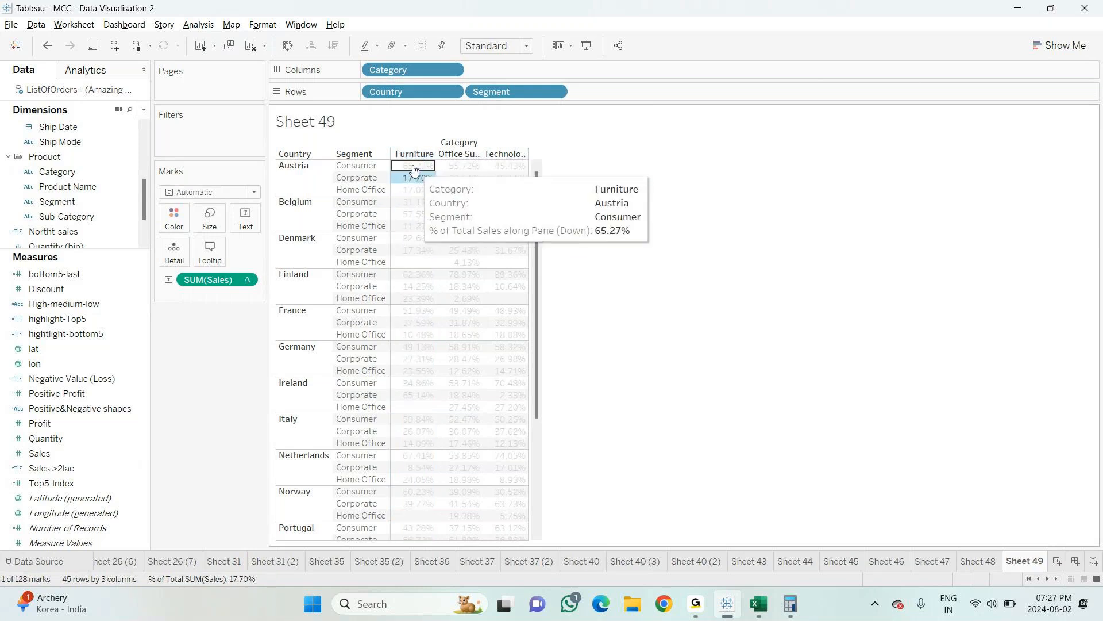
left_click(414, 167)
left_click(409, 155)
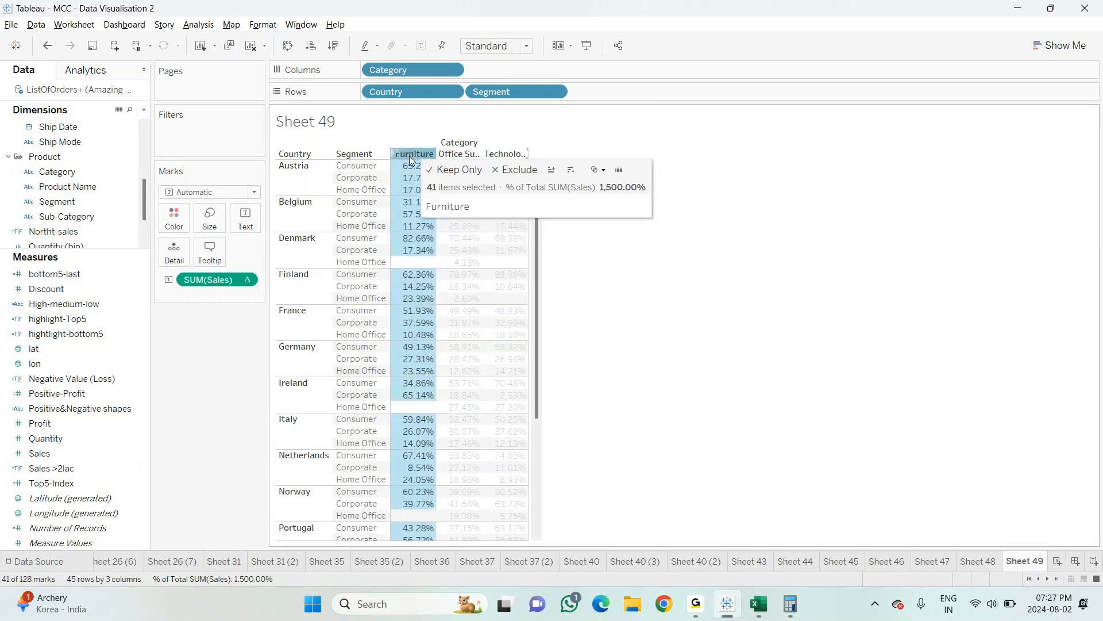
left_click(738, 248)
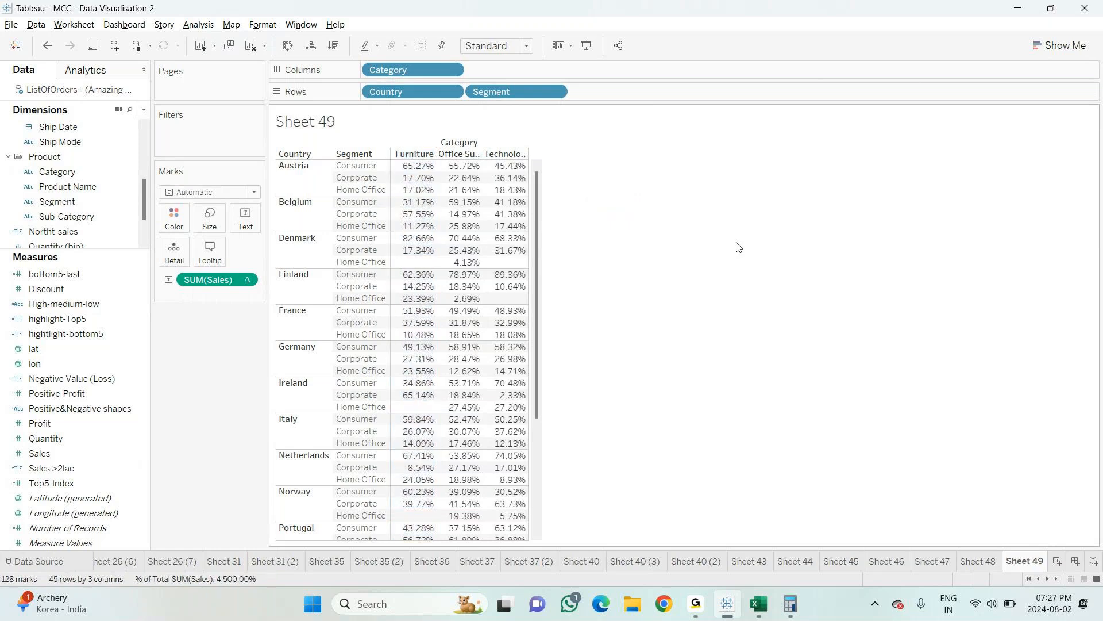
Step: Check the combined percentage of Austria's Consumer, Corporate and Home Office cells under Furniture
left_click(413, 166)
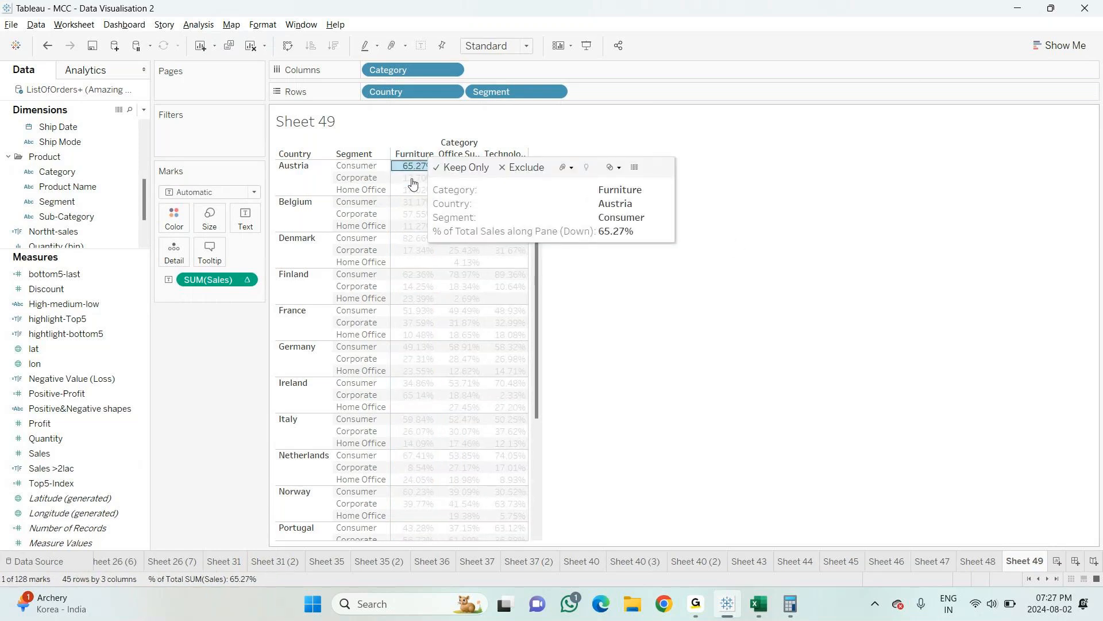
left_click(413, 179, "ctrl")
left_click(408, 190, "ctrl")
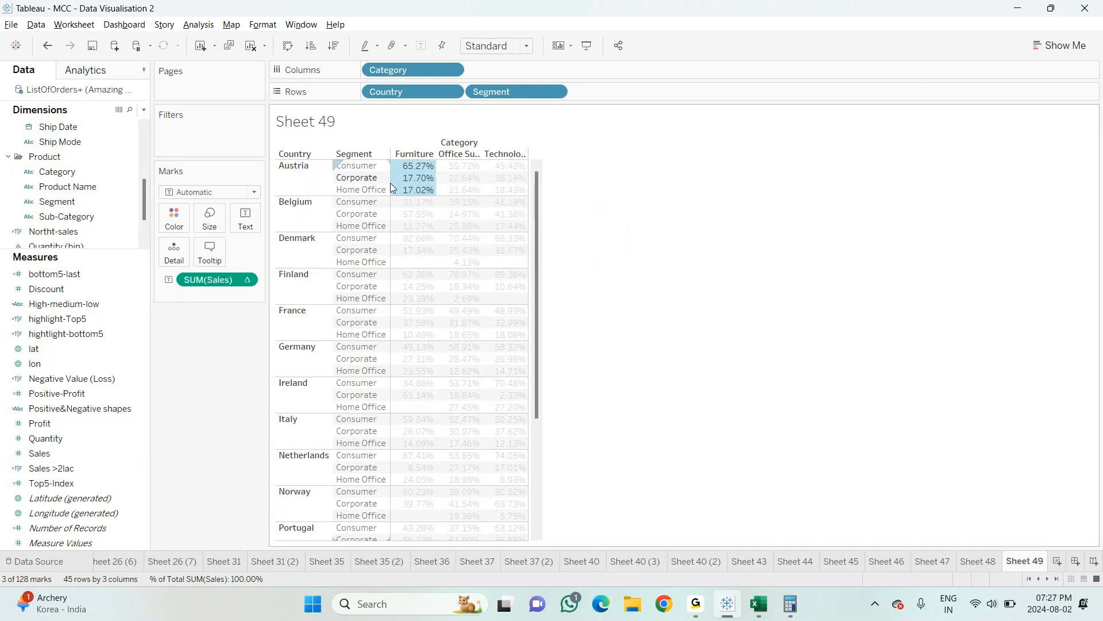
mouse_move(465, 179)
left_click(668, 227)
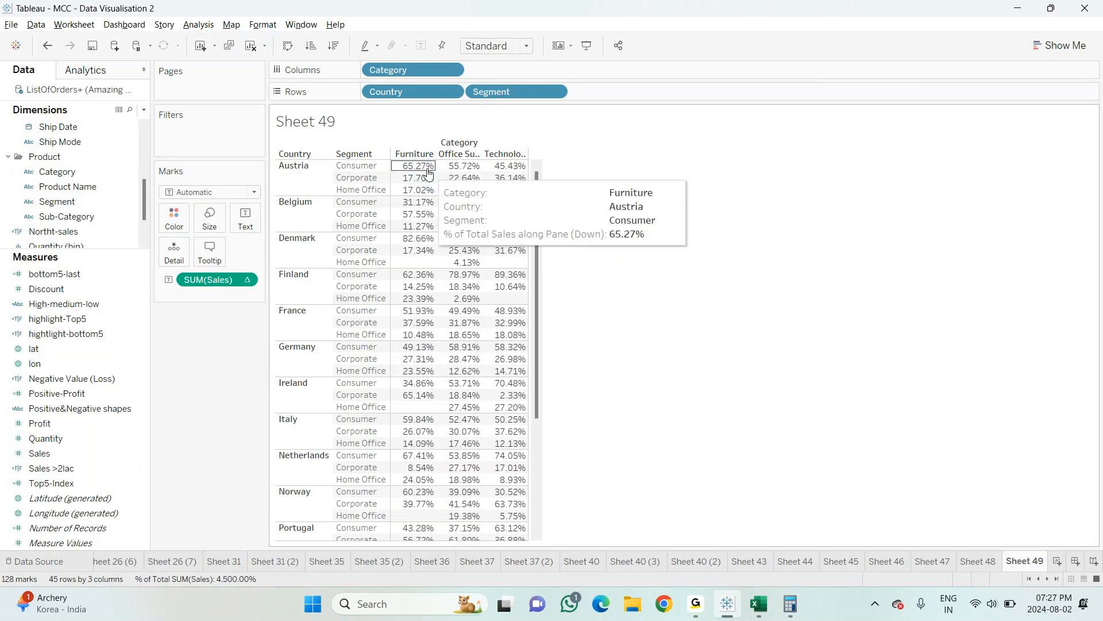
left_click(428, 172)
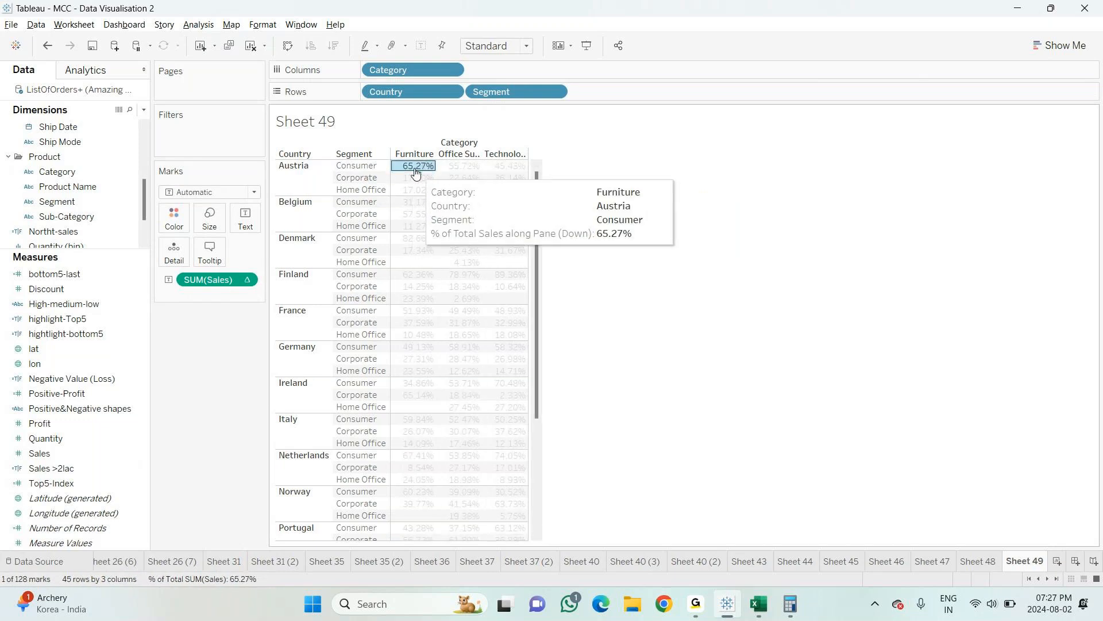
left_click(411, 179, "ctrl")
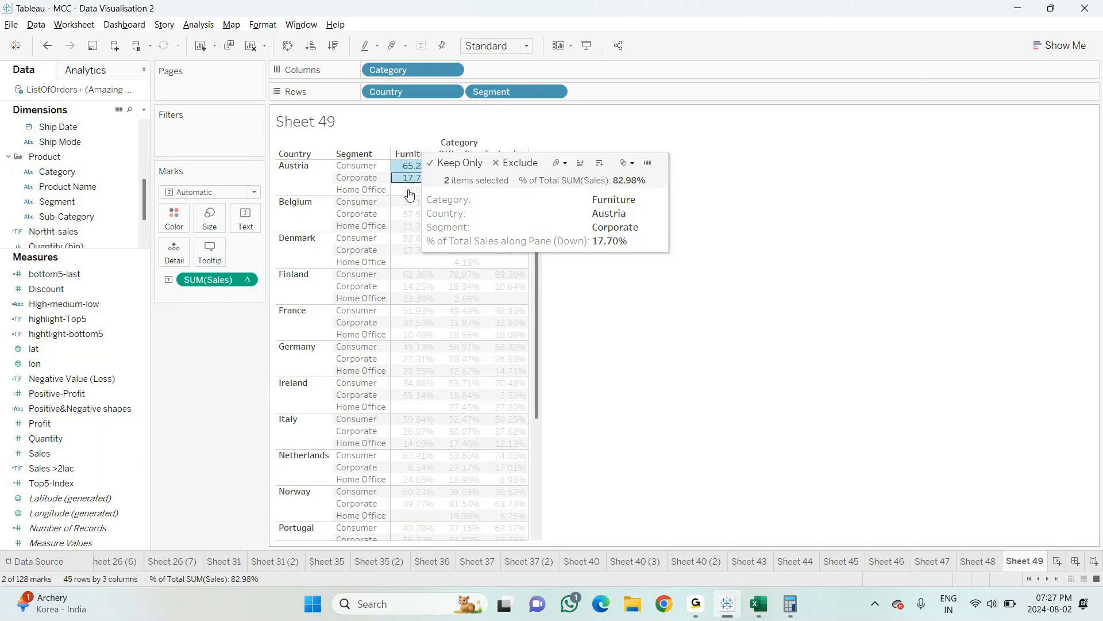
left_click(416, 191, "ctrl")
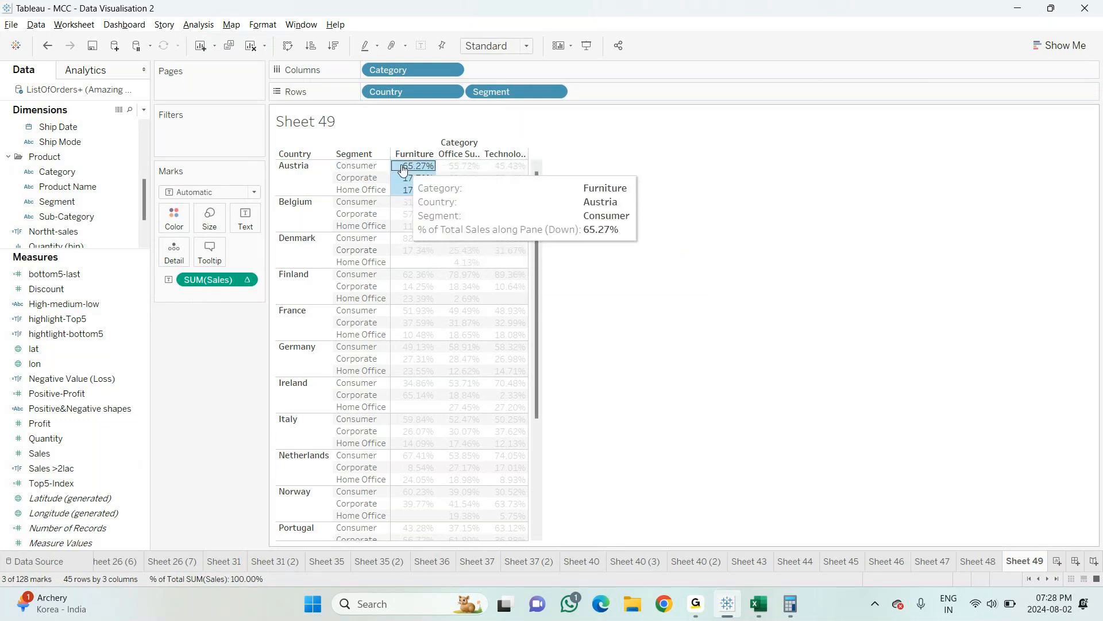
mouse_move(402, 172)
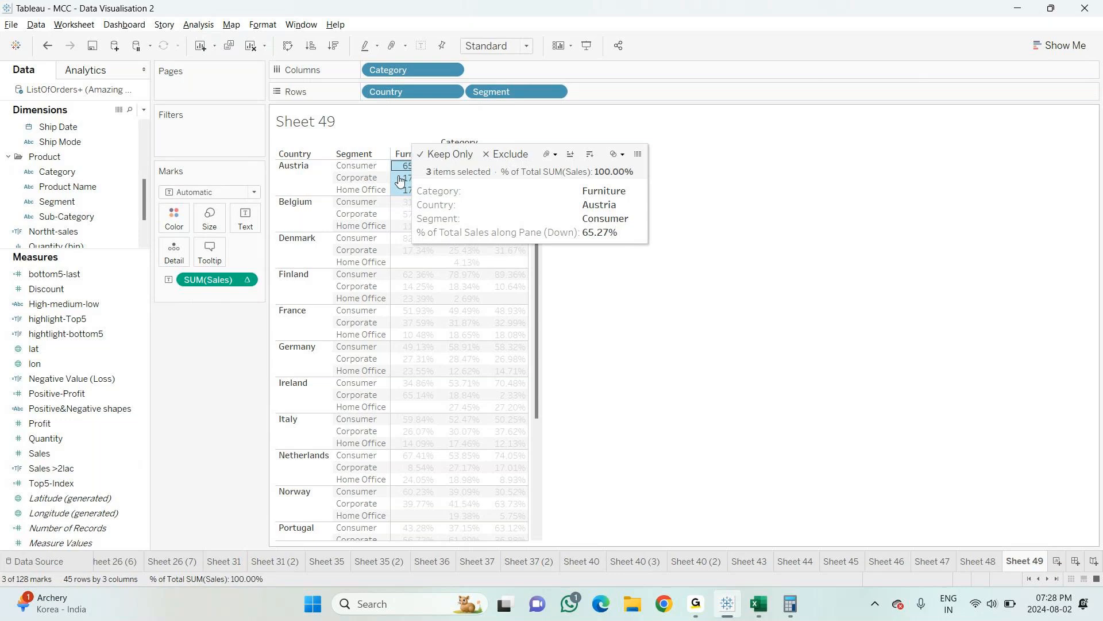
left_click(691, 362)
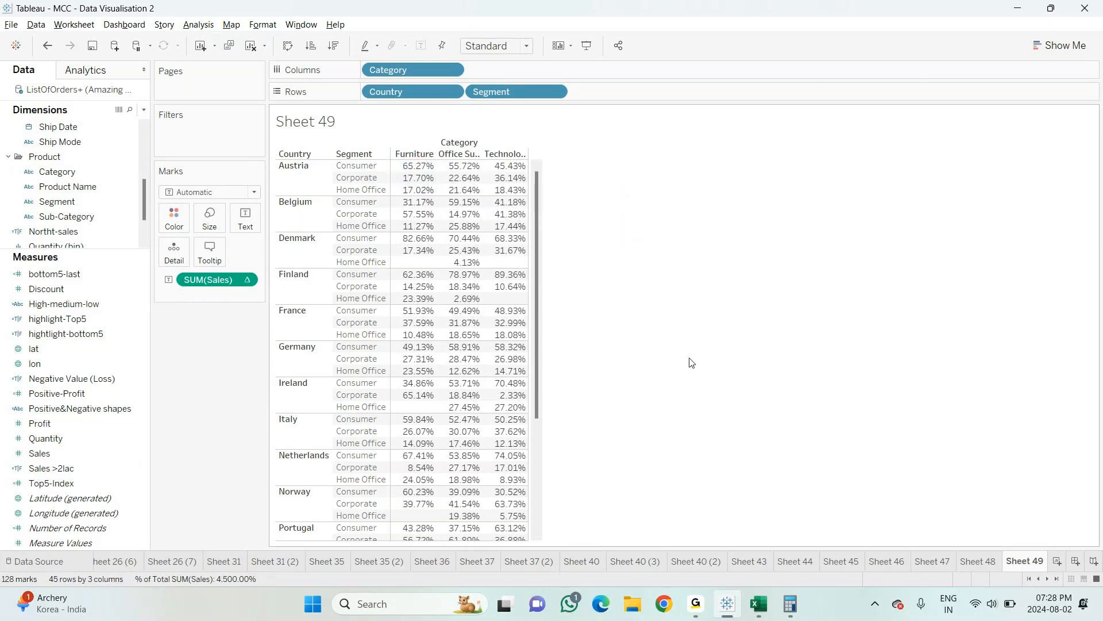
Step: Compare Austria's Consumer row on Sheet 48 with Austria's three Furniture segment cells on Sheet 49
left_click(979, 561)
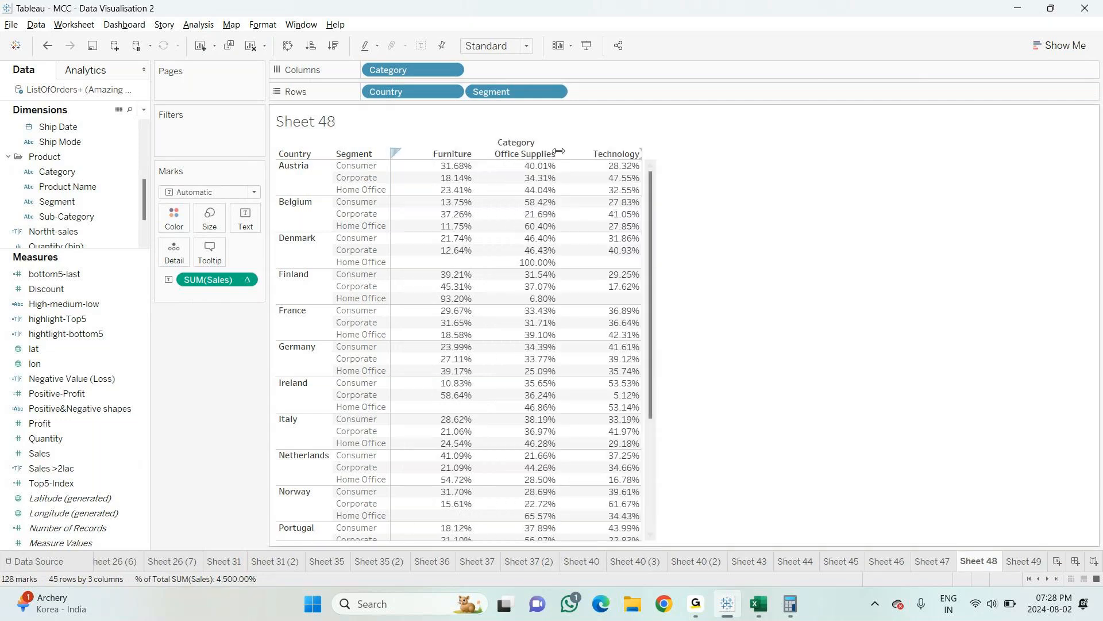
left_click(353, 166)
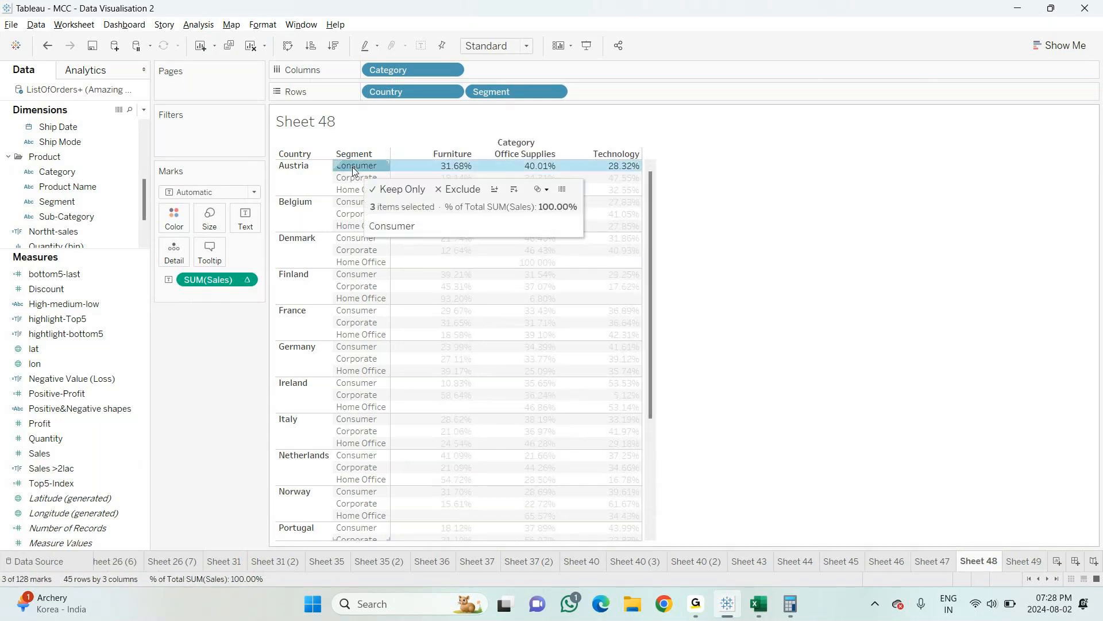
left_click(952, 450)
left_click(1028, 556)
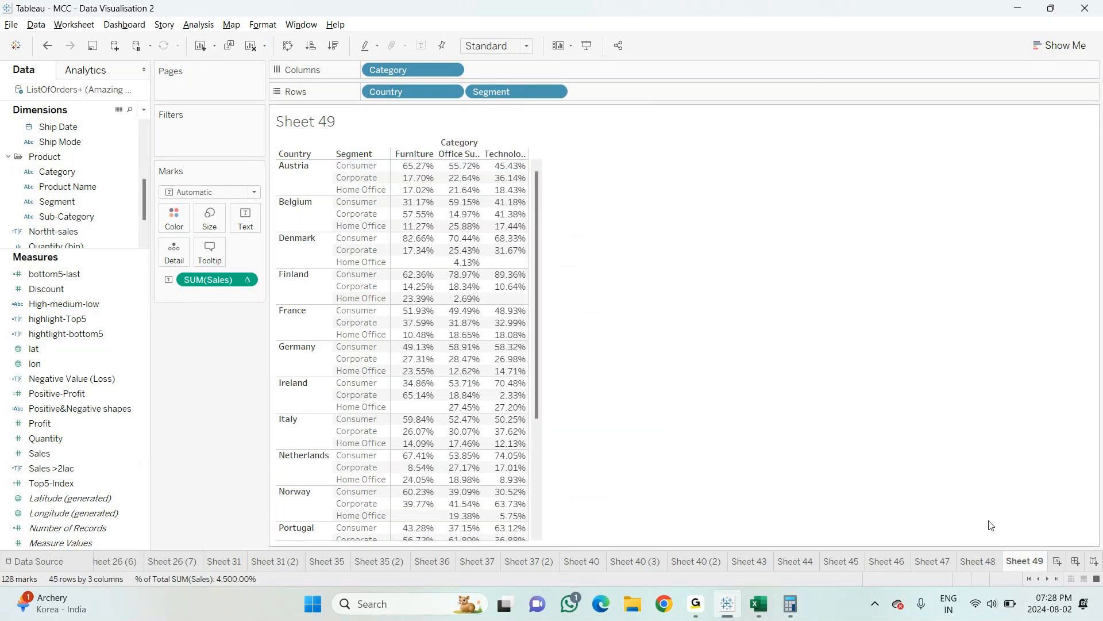
left_click(417, 166)
left_click(417, 178, "ctrl")
left_click(414, 190, "ctrl")
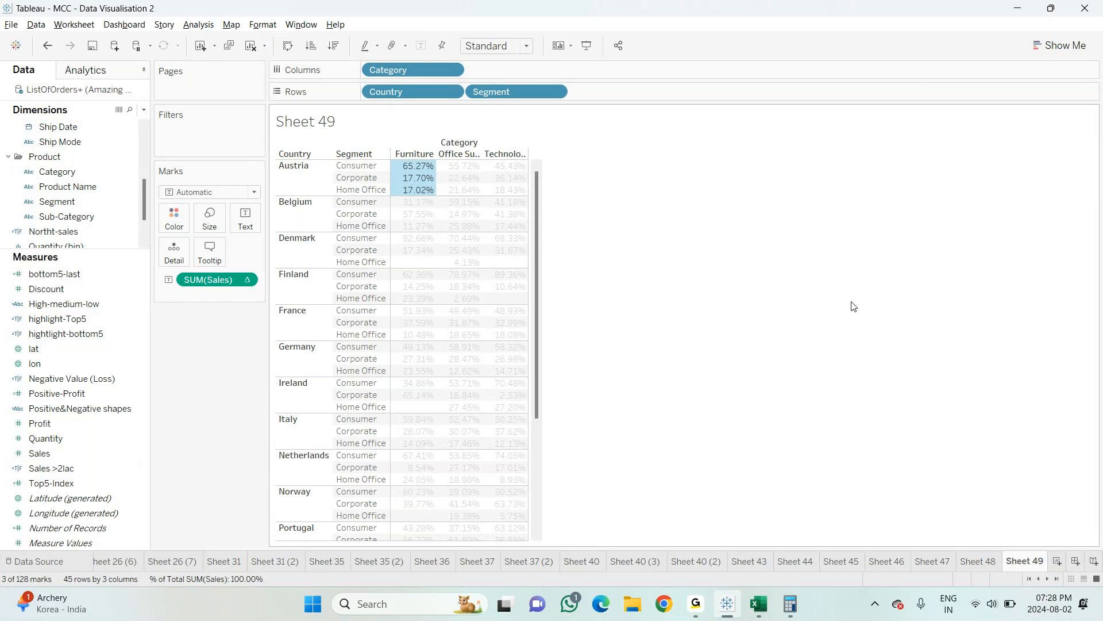
Step: Switch to Calculator and close its window
key("alt+Tab")
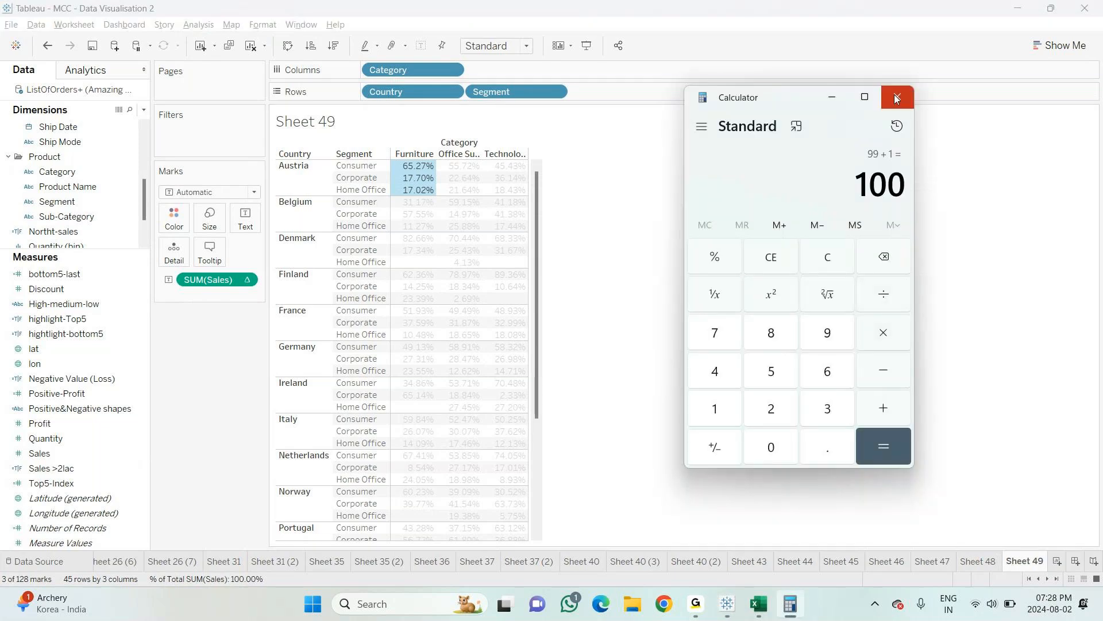
left_click(895, 95)
key("alt+Tab")
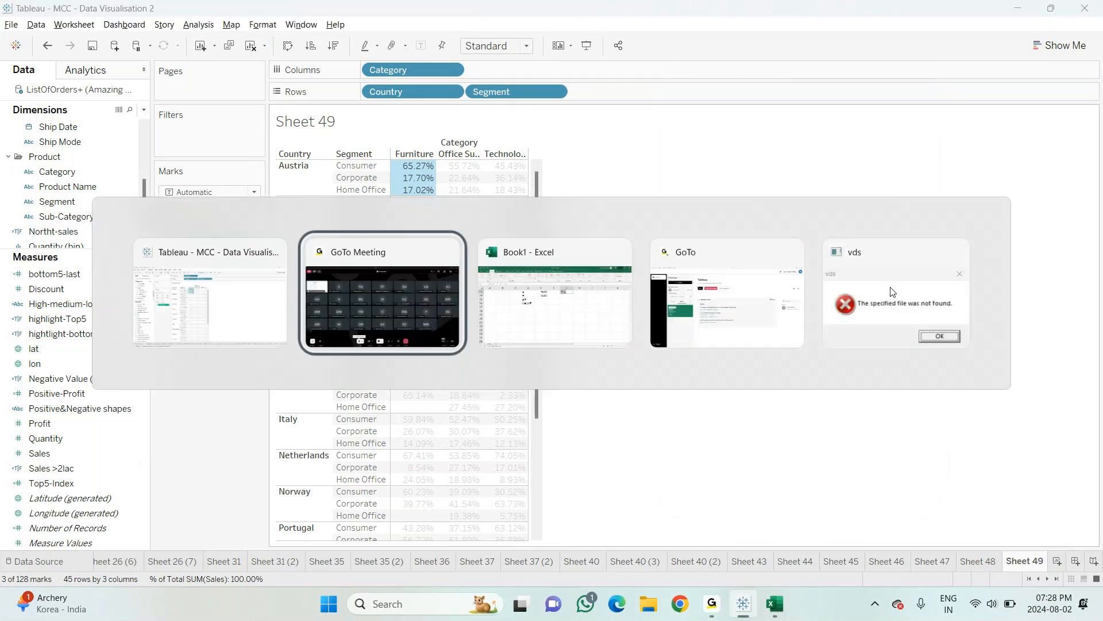
key("alt+Tab")
key("alt+Tab")
key("alt+Tab")
key("alt+Tab")
key("alt+Tab")
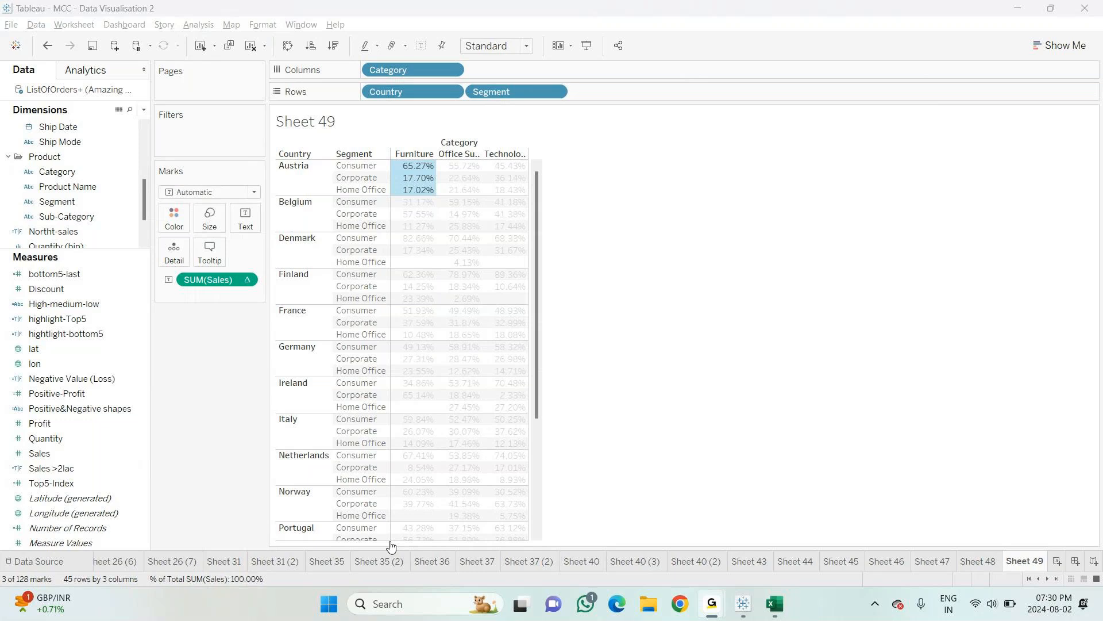
Step: Clear the cell selection and look over the row and column grand total options
left_click(770, 465)
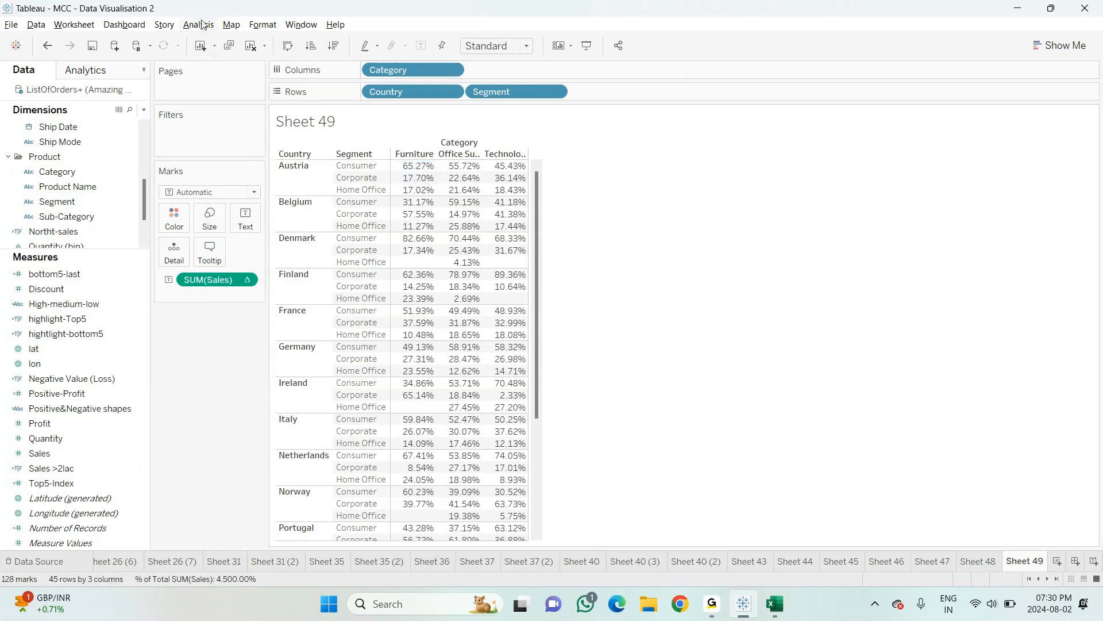
left_click(203, 24)
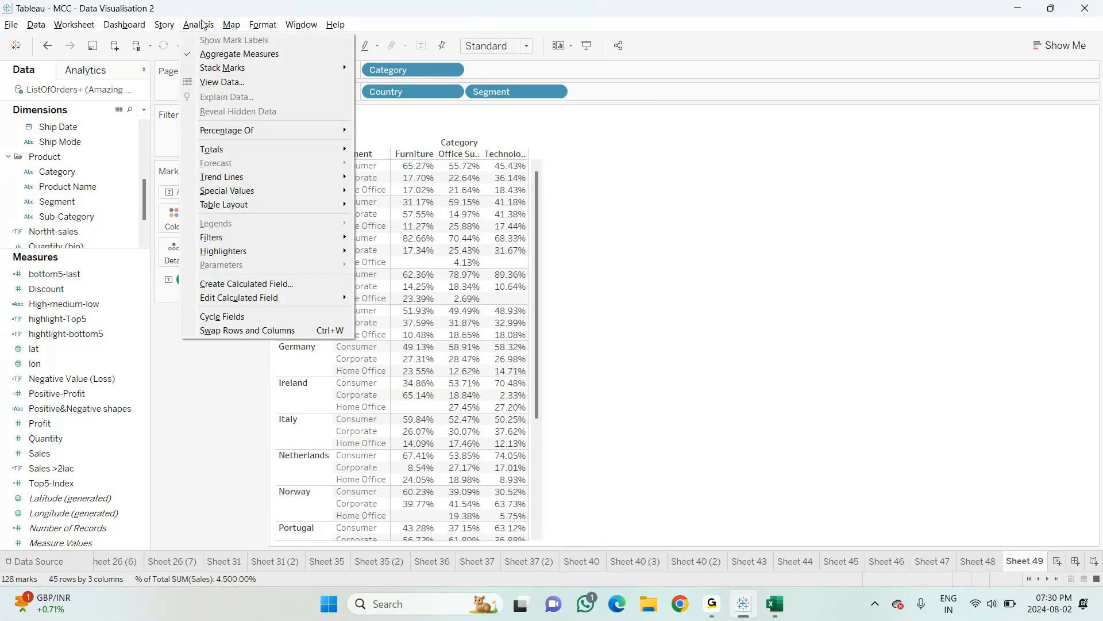
mouse_move(270, 149)
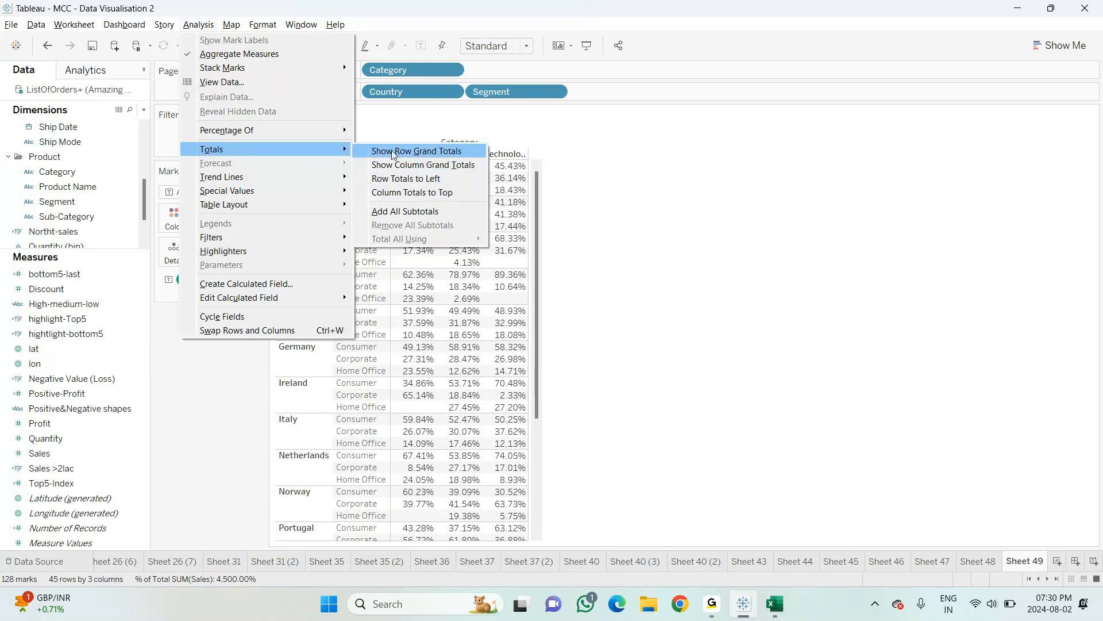
left_click(771, 254)
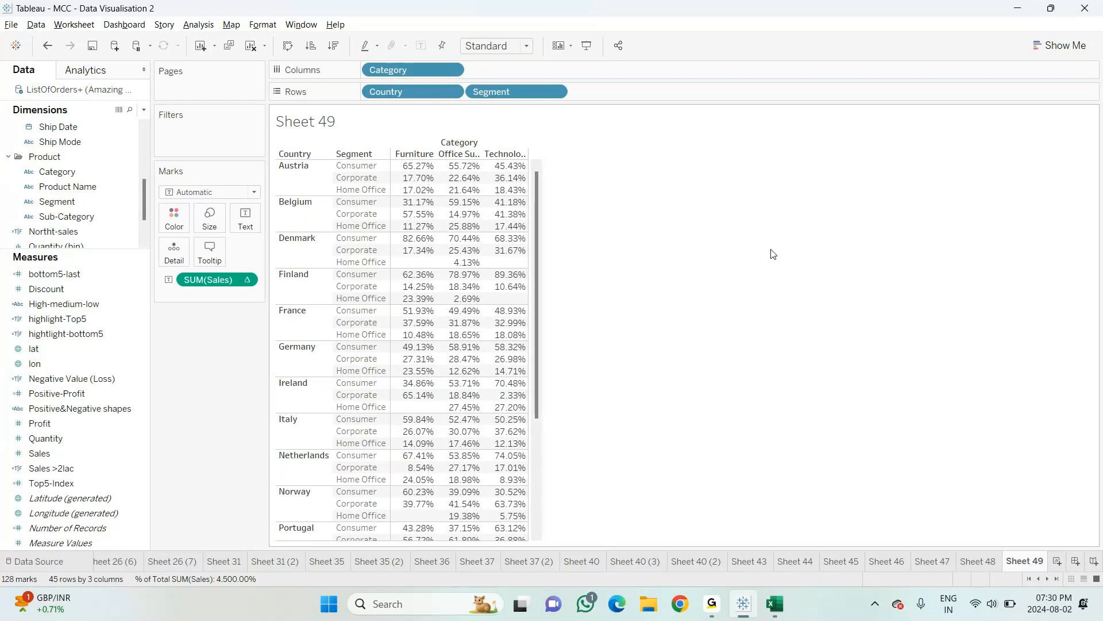
Step: Look up 5, 6 and 7 August 2024 in the system calendar and close it
left_click(1044, 608)
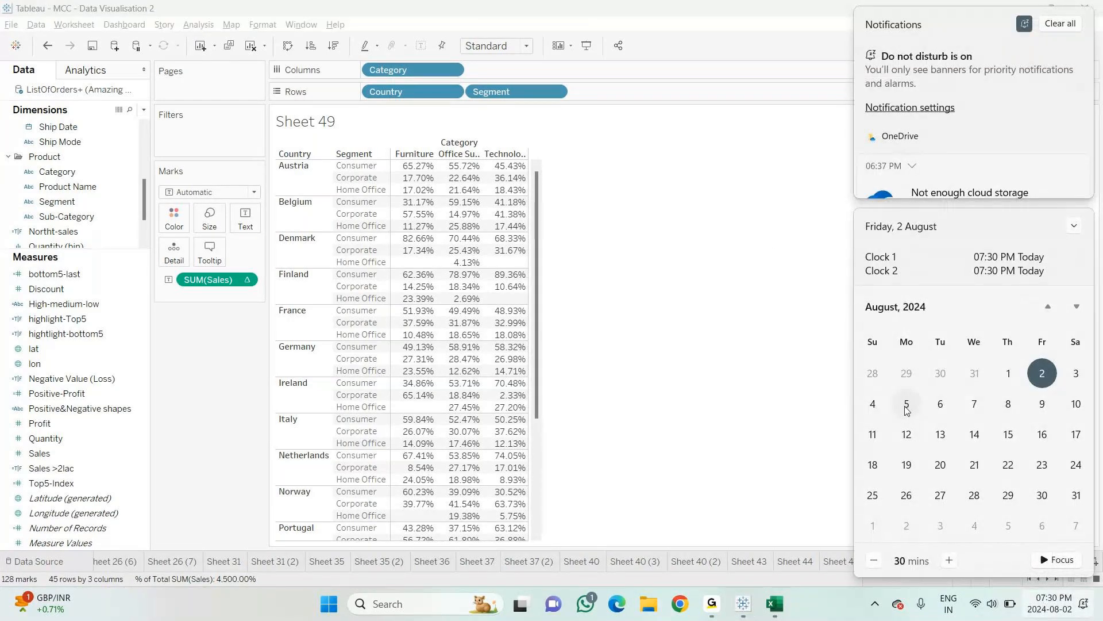
left_click(942, 406)
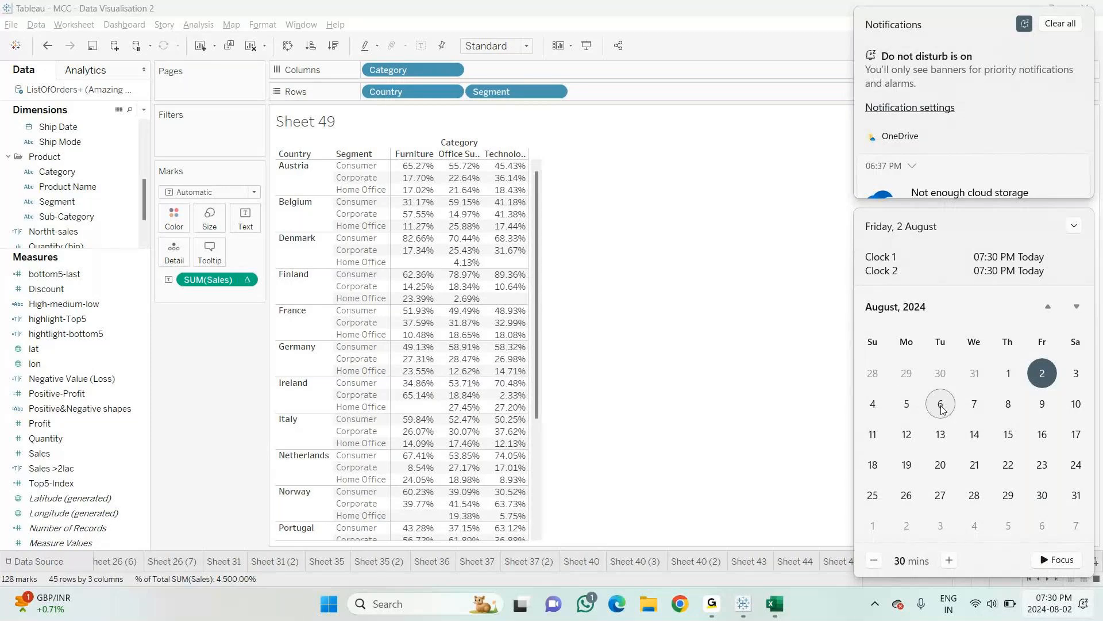
left_click(913, 411)
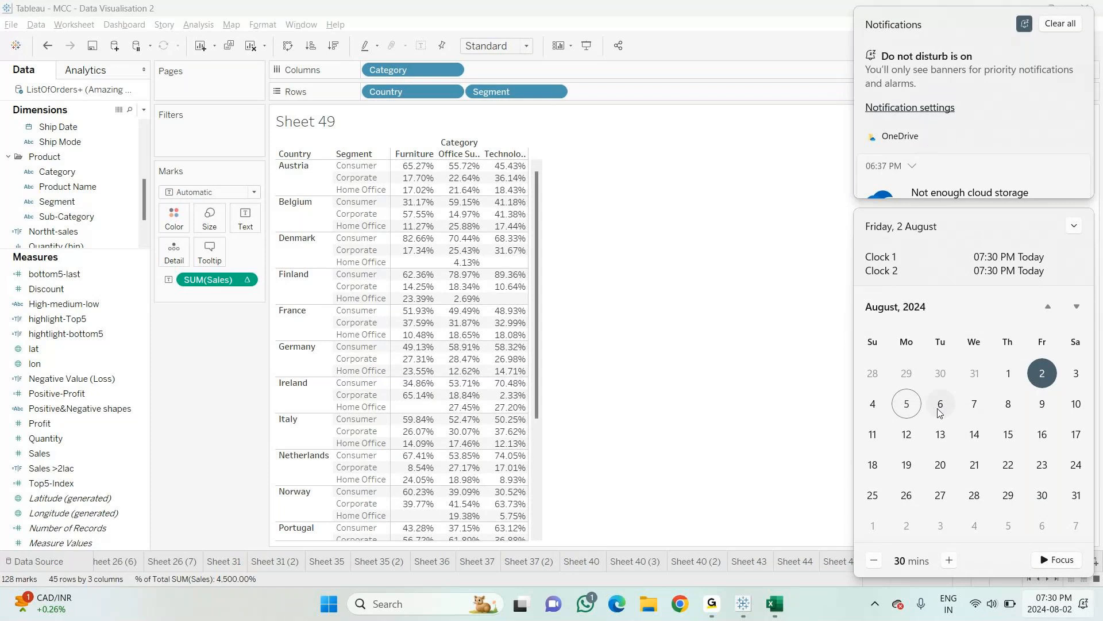
left_click(939, 412)
left_click(975, 410)
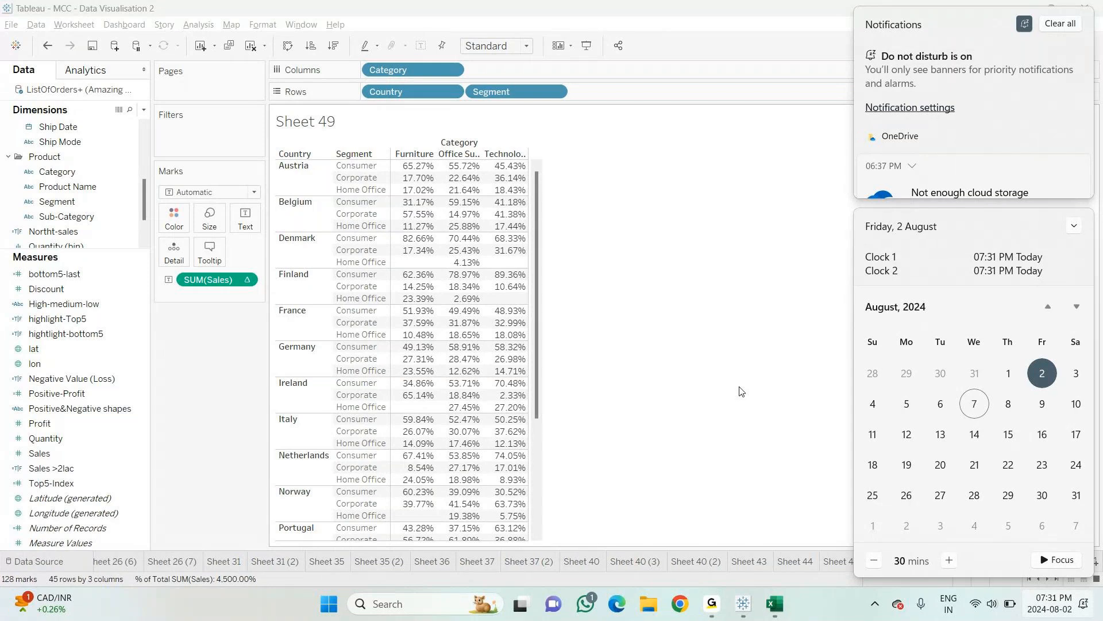
left_click(723, 384)
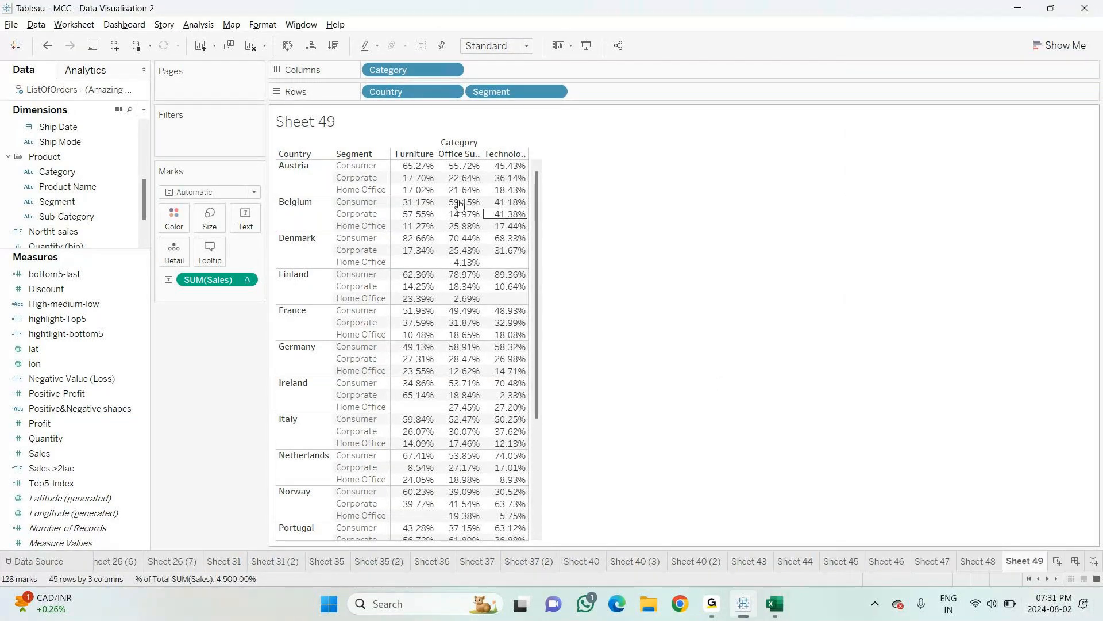
Step: Review the grand total and subtotal options, and display the Show Me chart types for Sheet 49
left_click(198, 25)
mouse_move(242, 149)
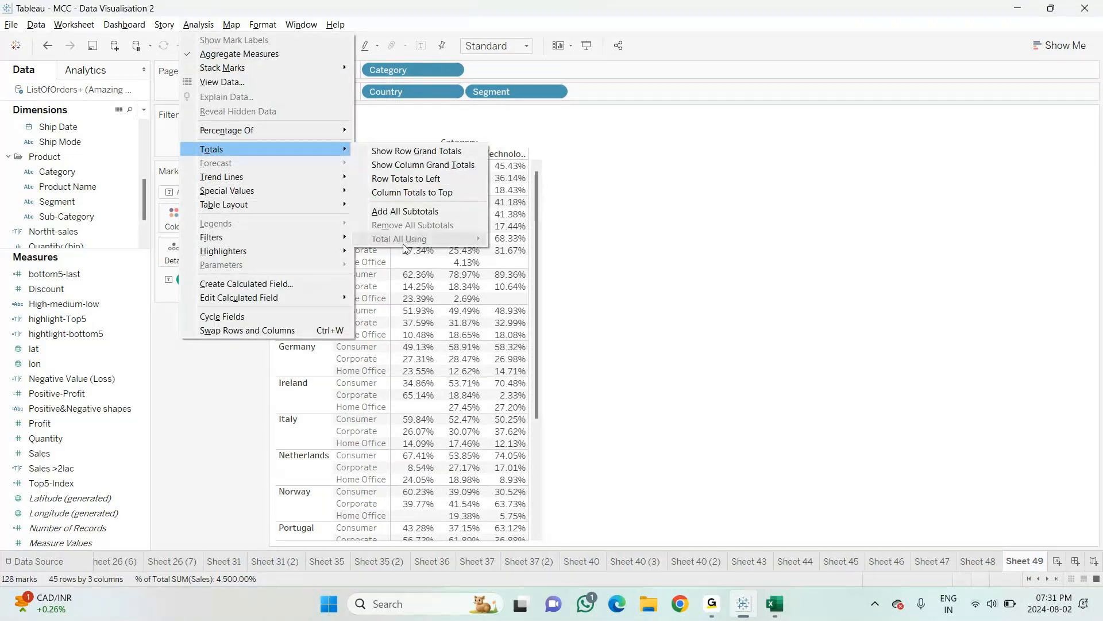
left_click(759, 283)
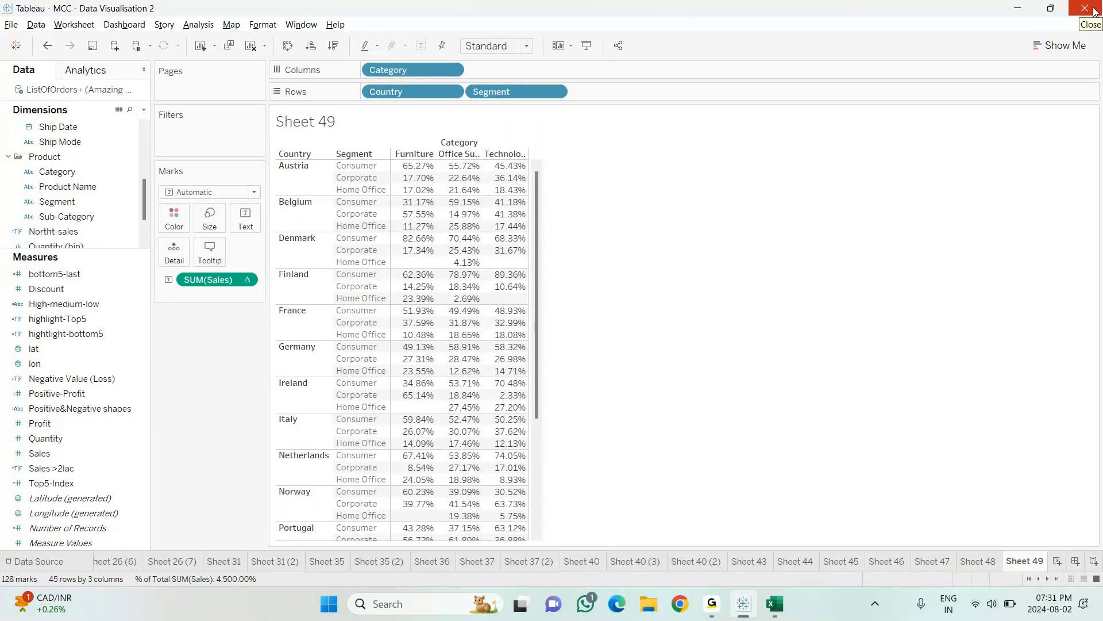
left_click(1063, 46)
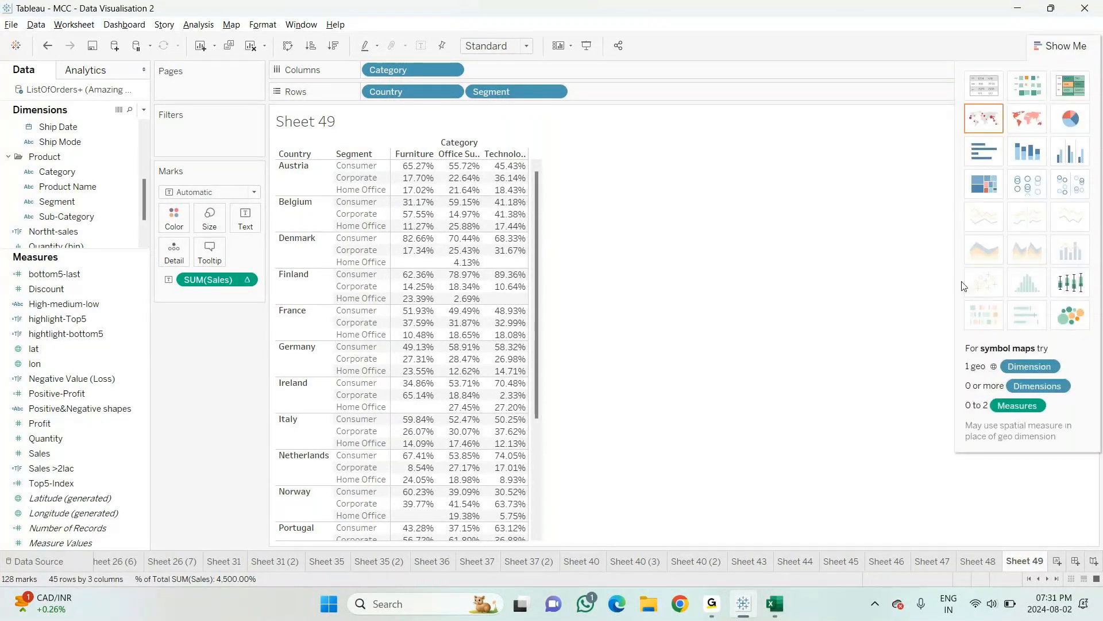